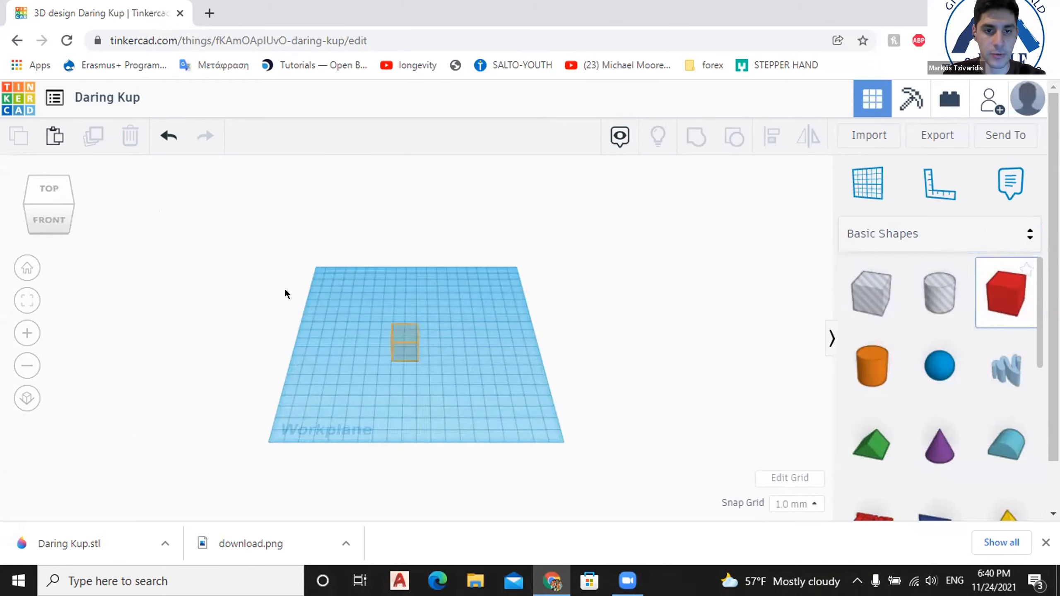
Place a box near the workplane's centre and delete it.
click(404, 352)
scroll(353, 292, up, 3)
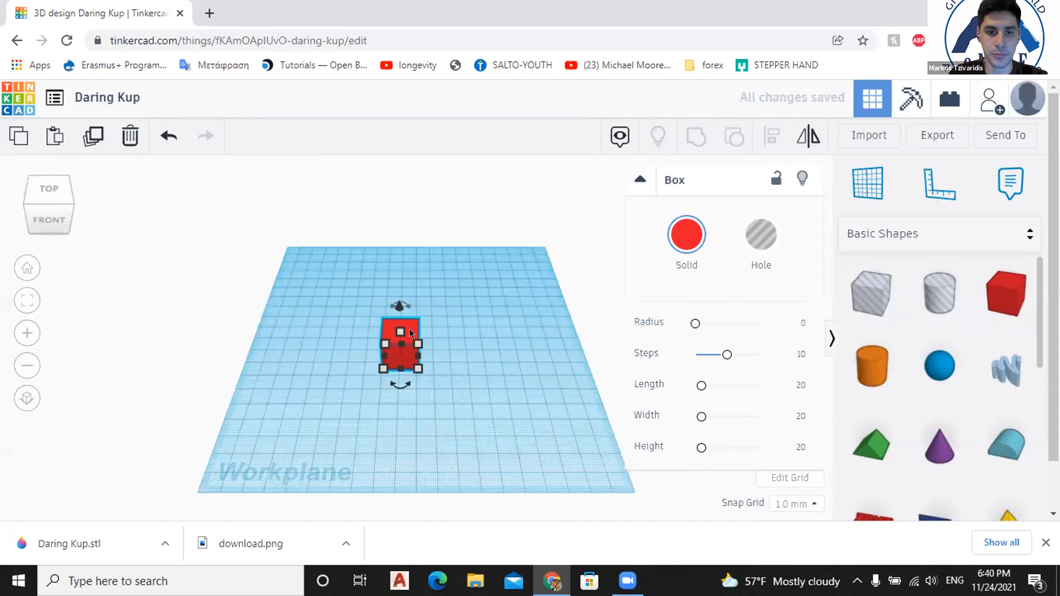
click(499, 295)
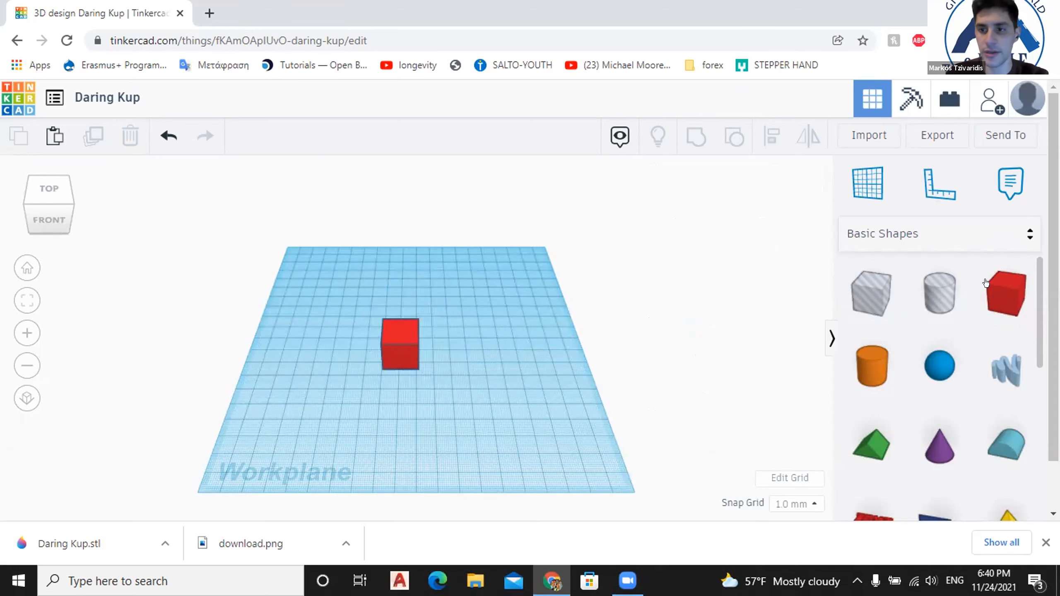
click(404, 348)
key(Delete)
Place a red box near the workplane's centre and an orange cylinder directly behind it.
drag(992, 283, 426, 341)
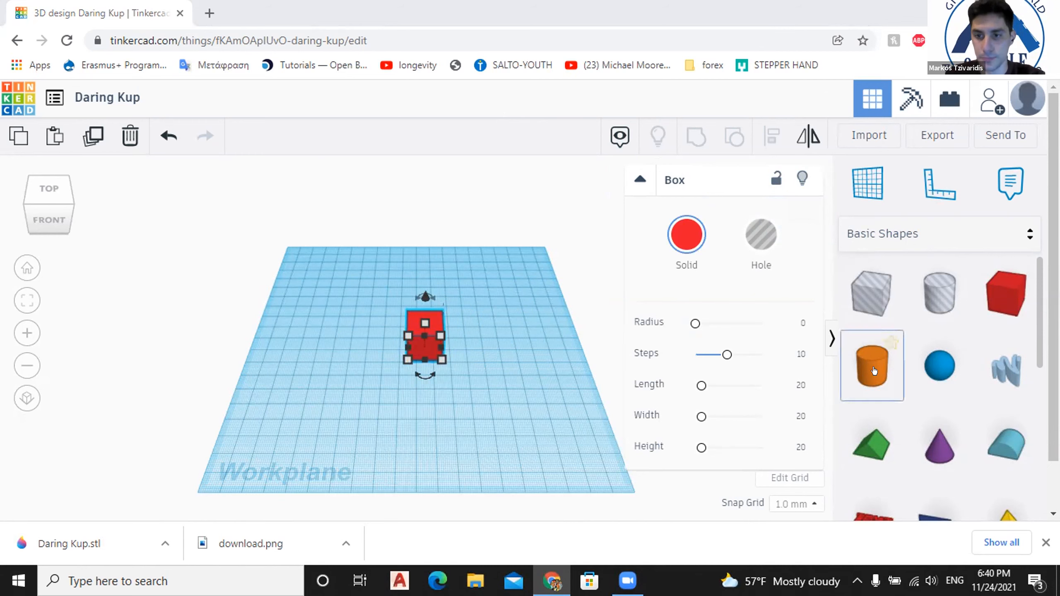
drag(867, 357, 422, 318)
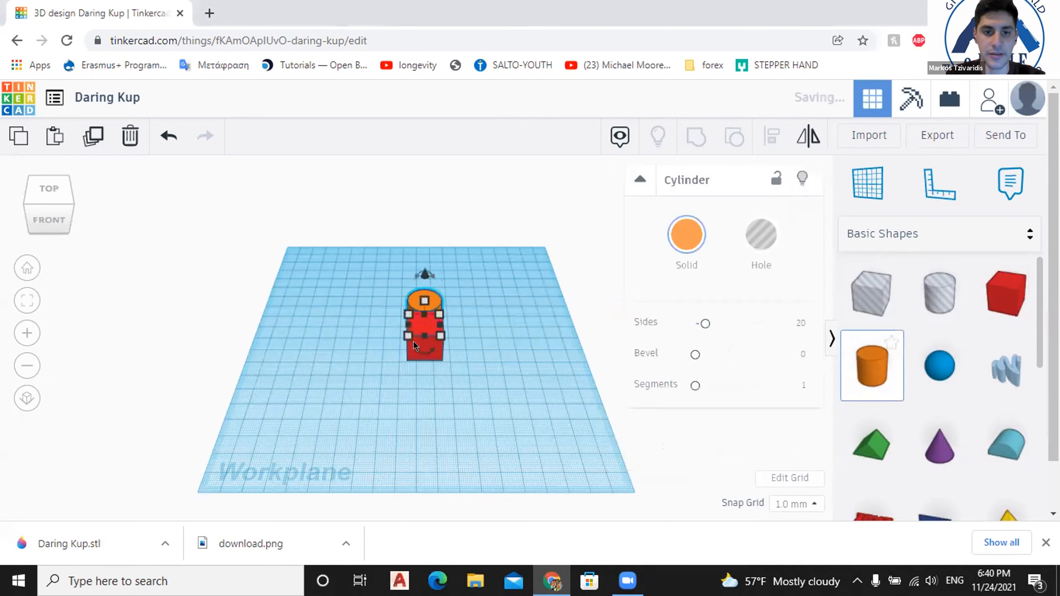
click(411, 367)
scroll(402, 326, up, 1)
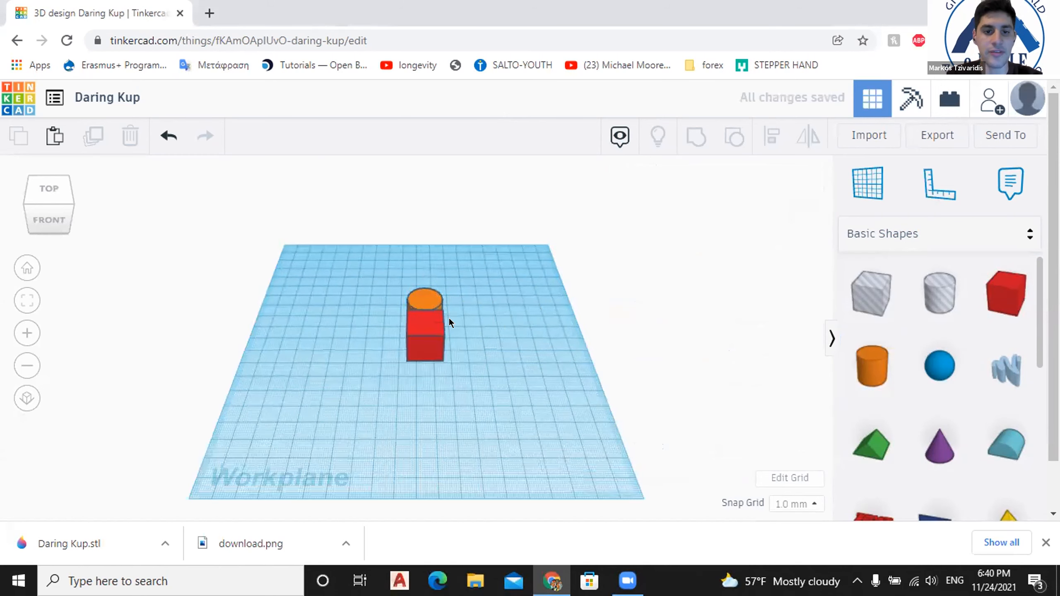
scroll(427, 294, up, 1)
Hide the red box so that only the orange cylinder is shown.
click(434, 285)
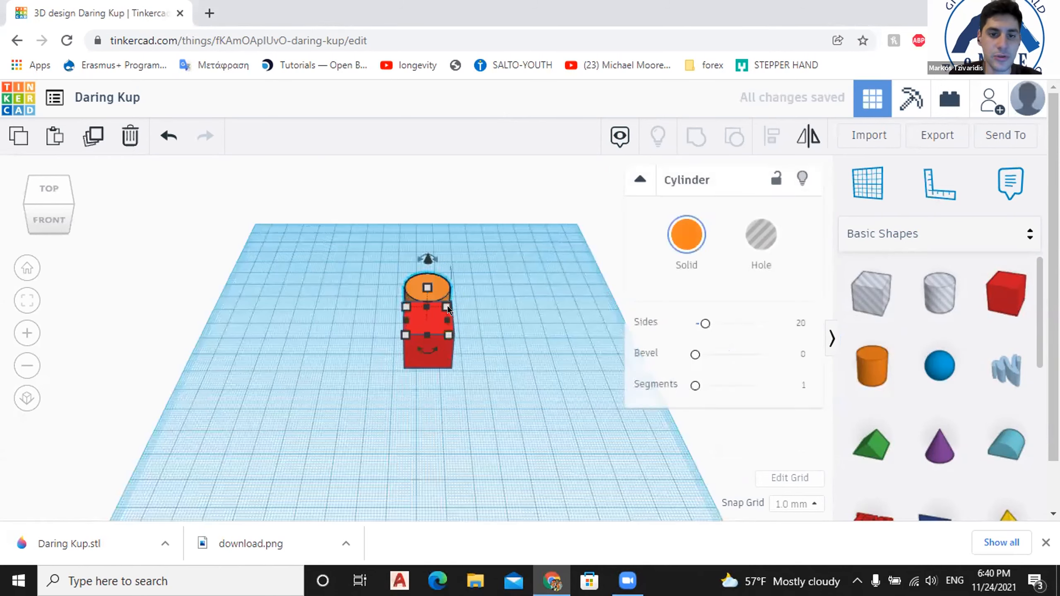
click(452, 314)
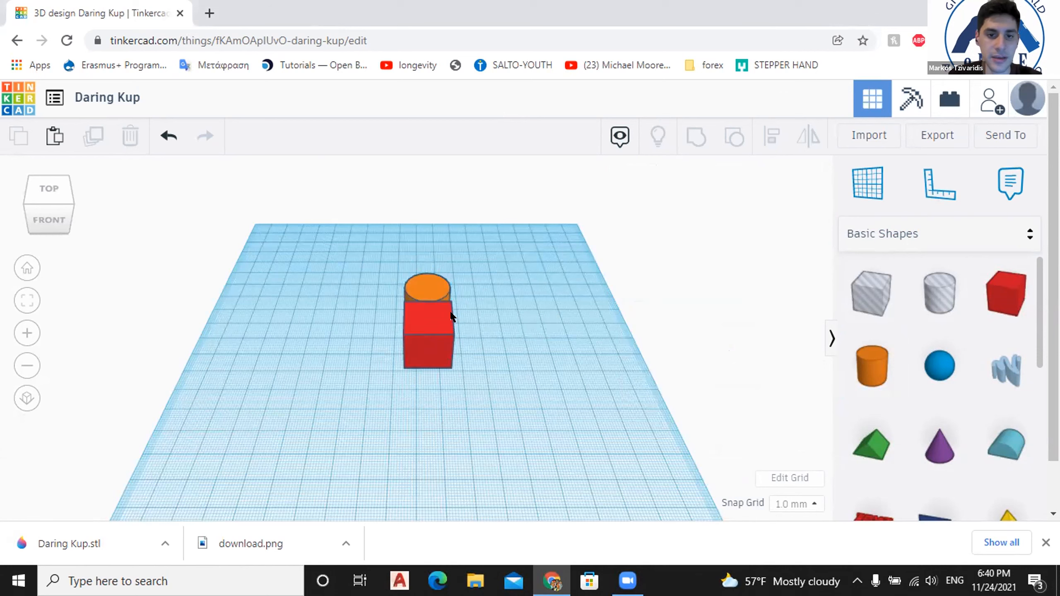
click(426, 353)
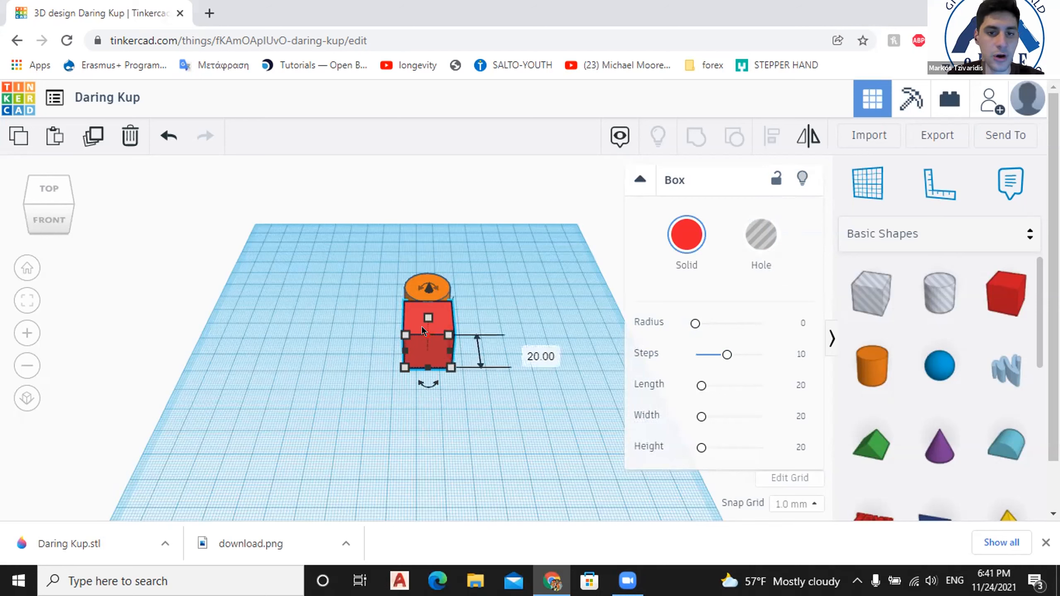
click(802, 177)
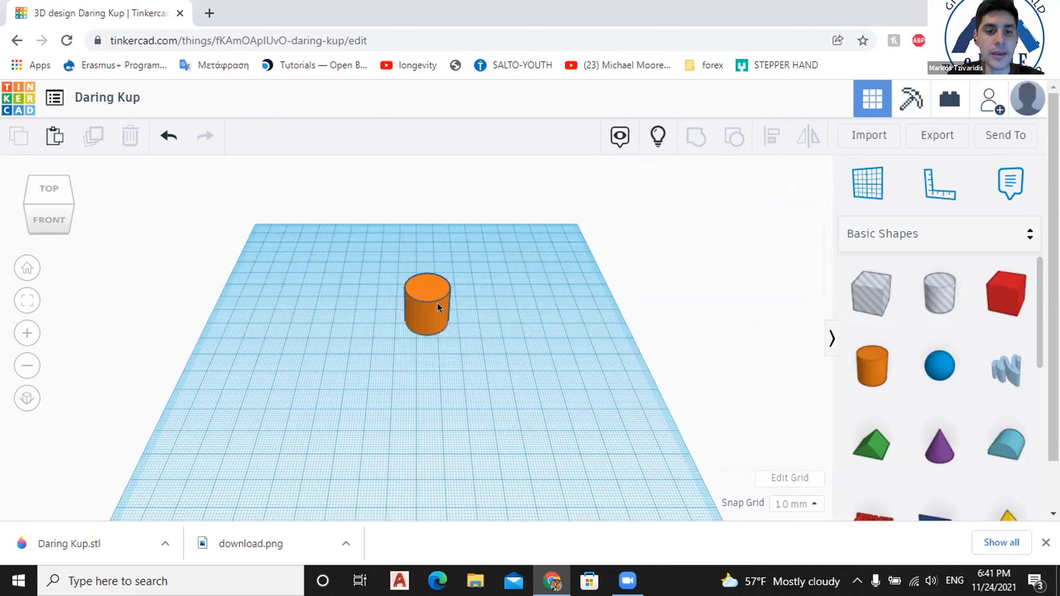
Raise the top of the orange cylinder to make it taller than the red box.
click(428, 292)
drag(428, 288, 434, 268)
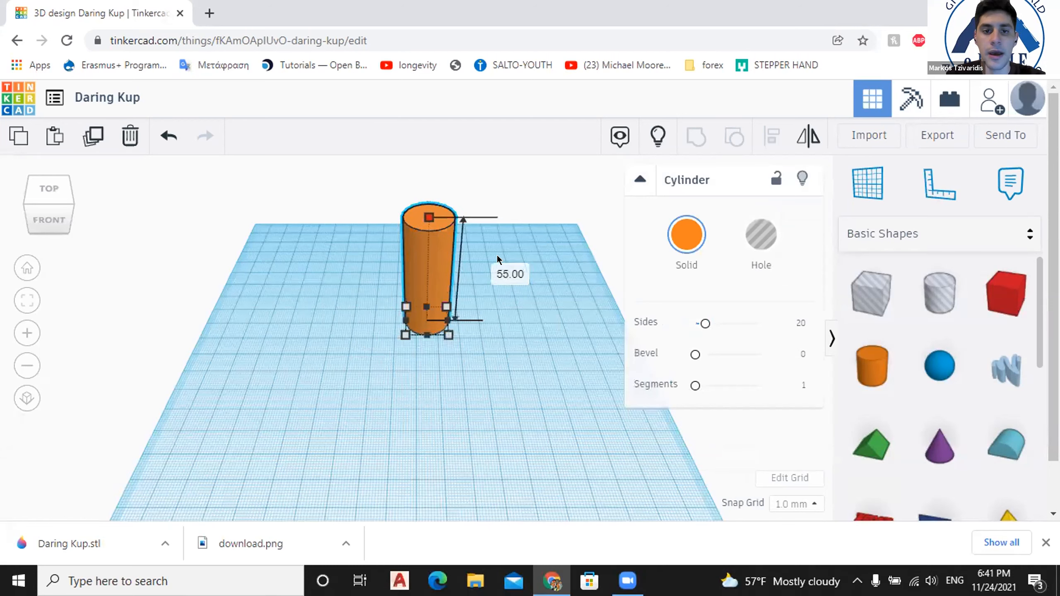
drag(526, 128, 458, 248)
drag(475, 204, 475, 204)
click(537, 203)
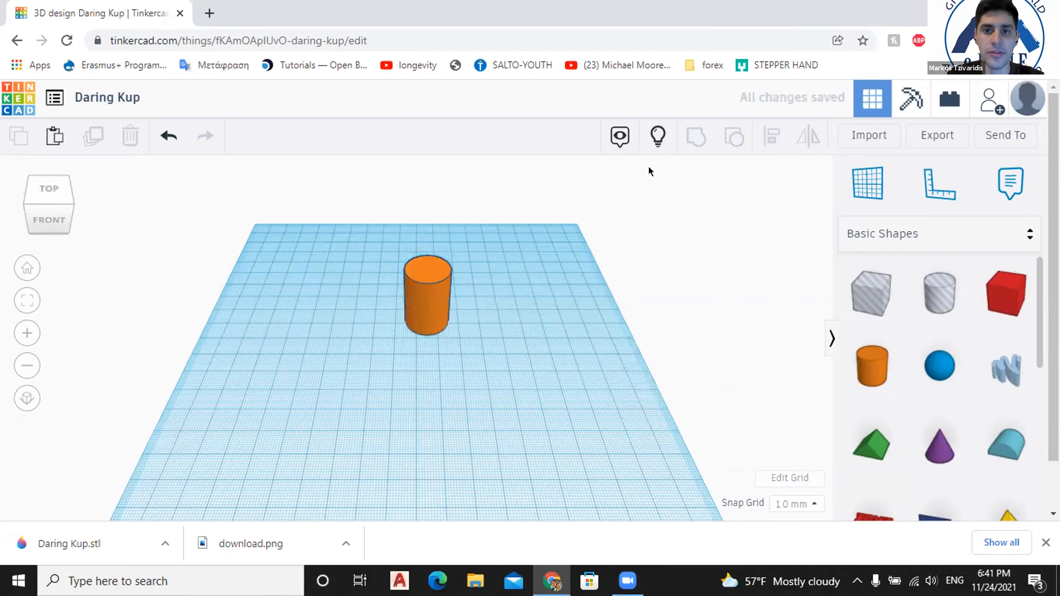
Show the hidden box again and add a blue sphere directly beside it.
click(654, 134)
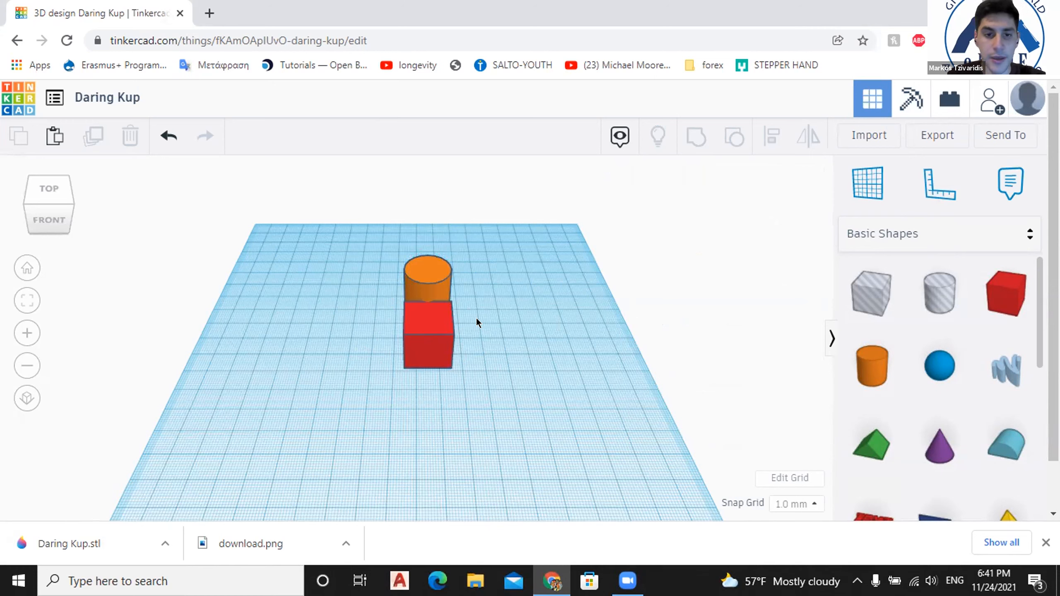
drag(911, 362, 460, 328)
click(486, 391)
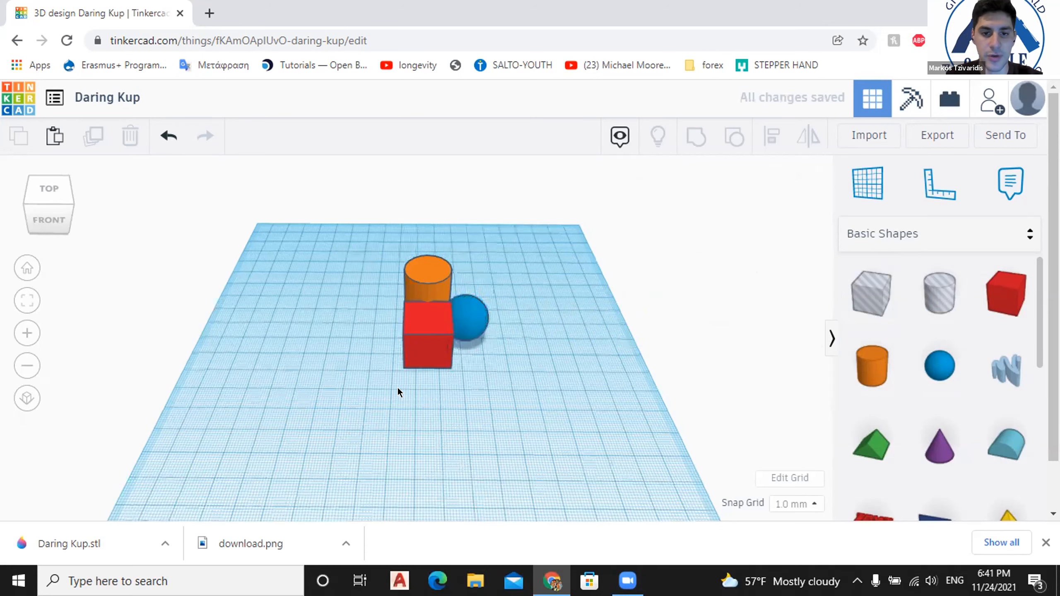
Hide the red box and the blue sphere, and show all hidden shapes again.
right_drag(402, 390, 412, 379)
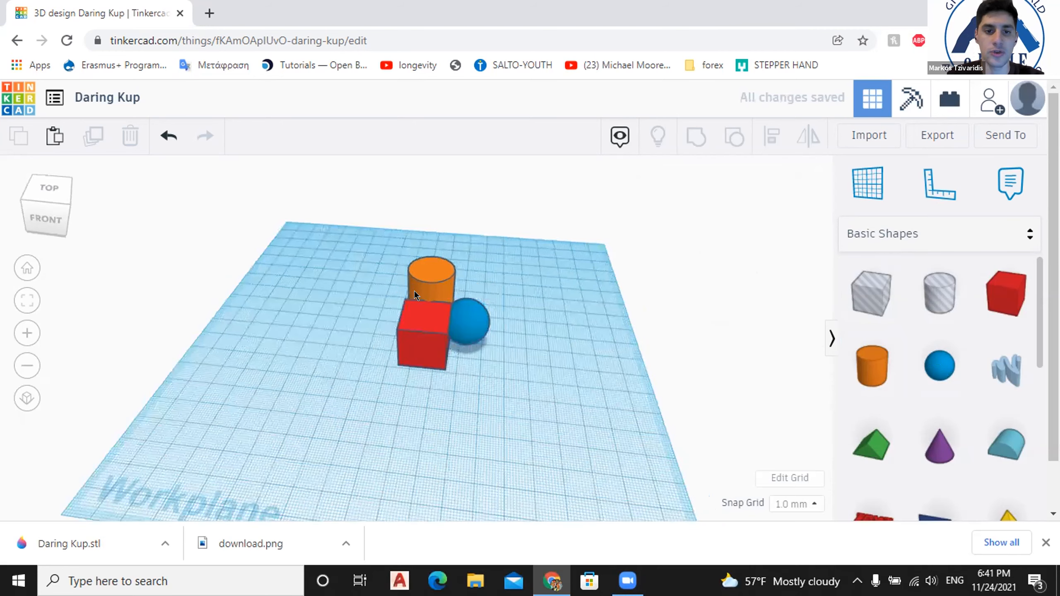
right_drag(415, 291, 423, 277)
click(423, 281)
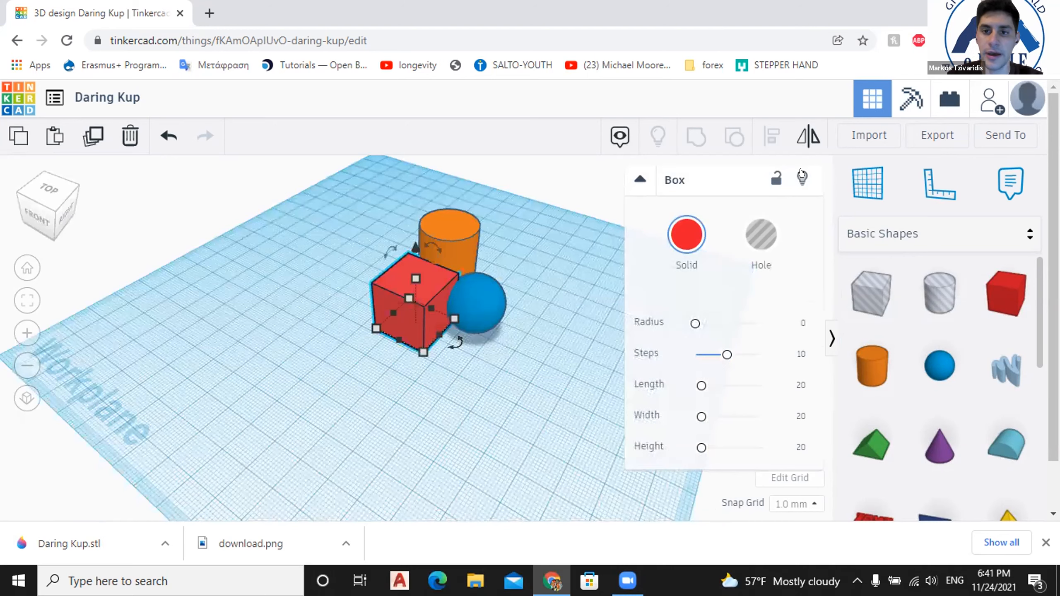
key(Delete)
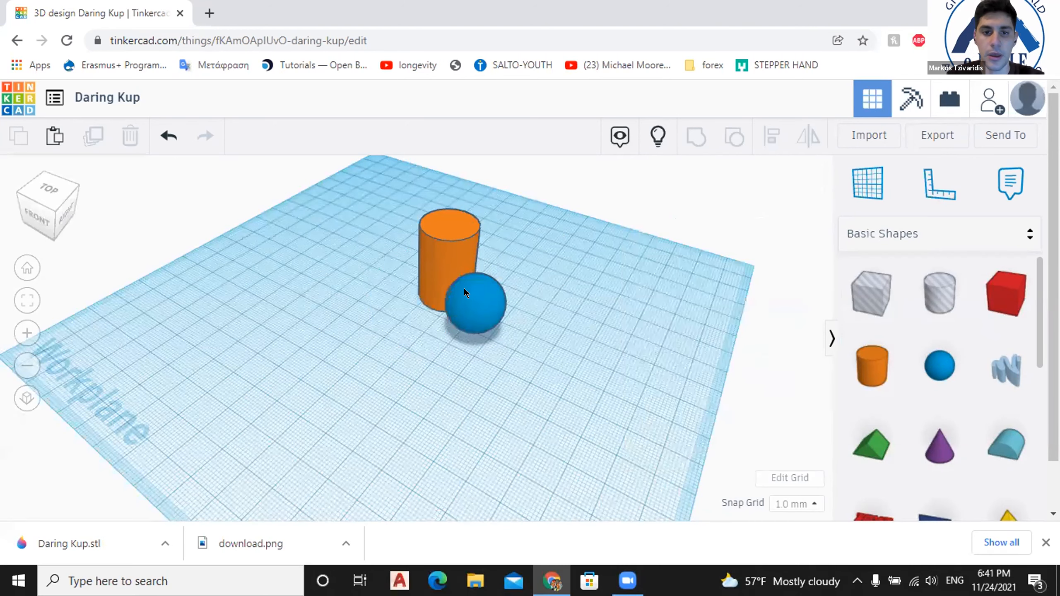
click(464, 307)
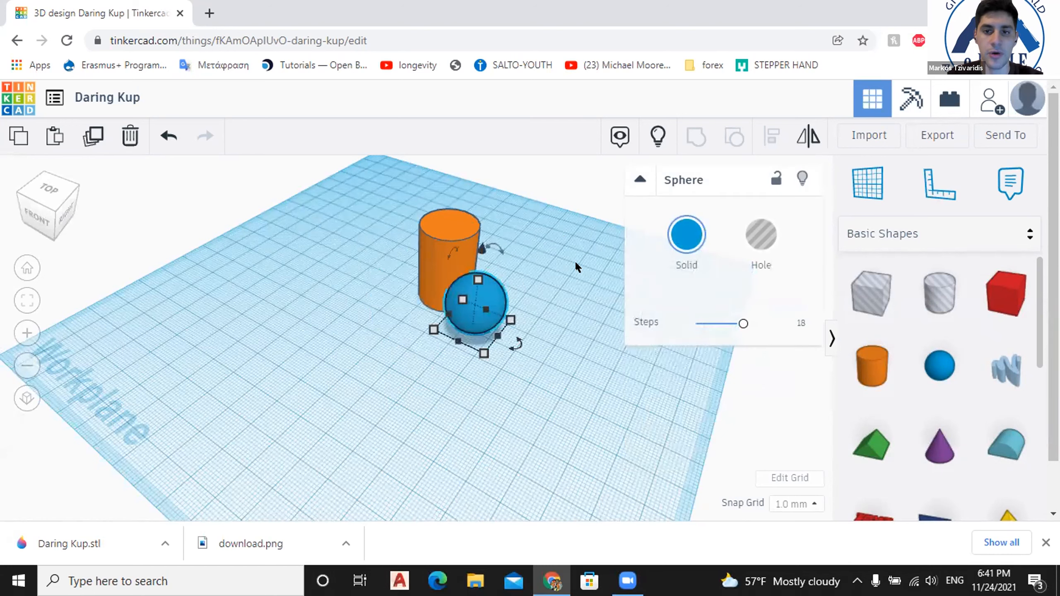
click(801, 178)
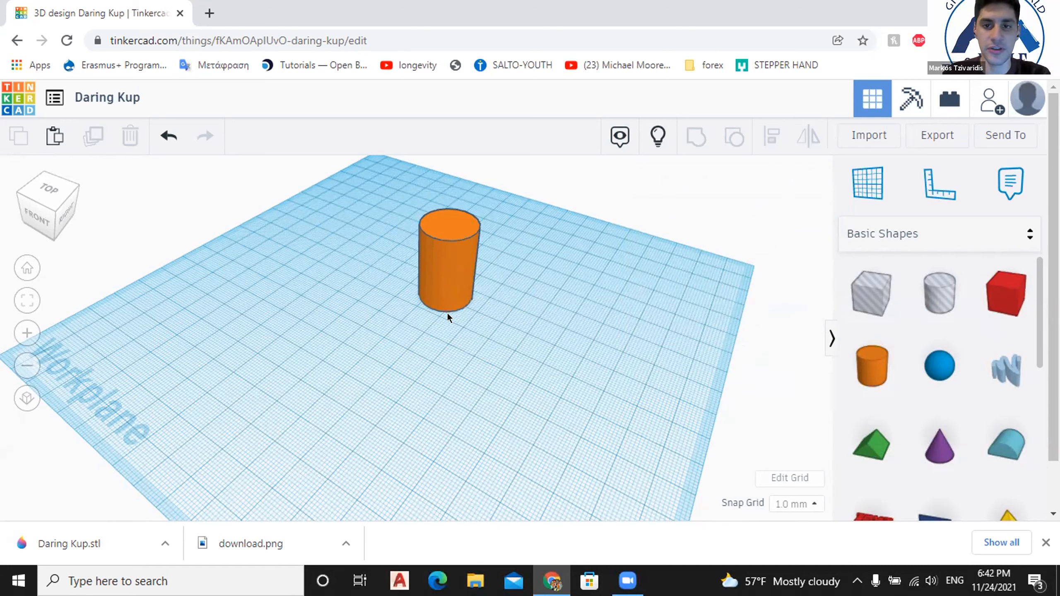
click(654, 134)
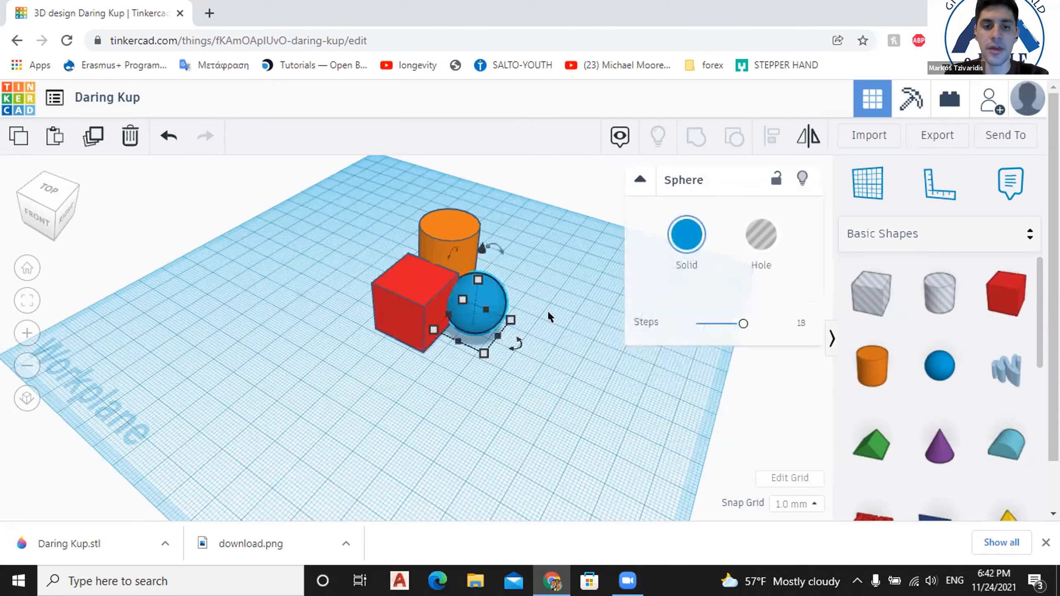
Hide the blue sphere and group the red box with the orange cylinder into one solid shape.
click(733, 242)
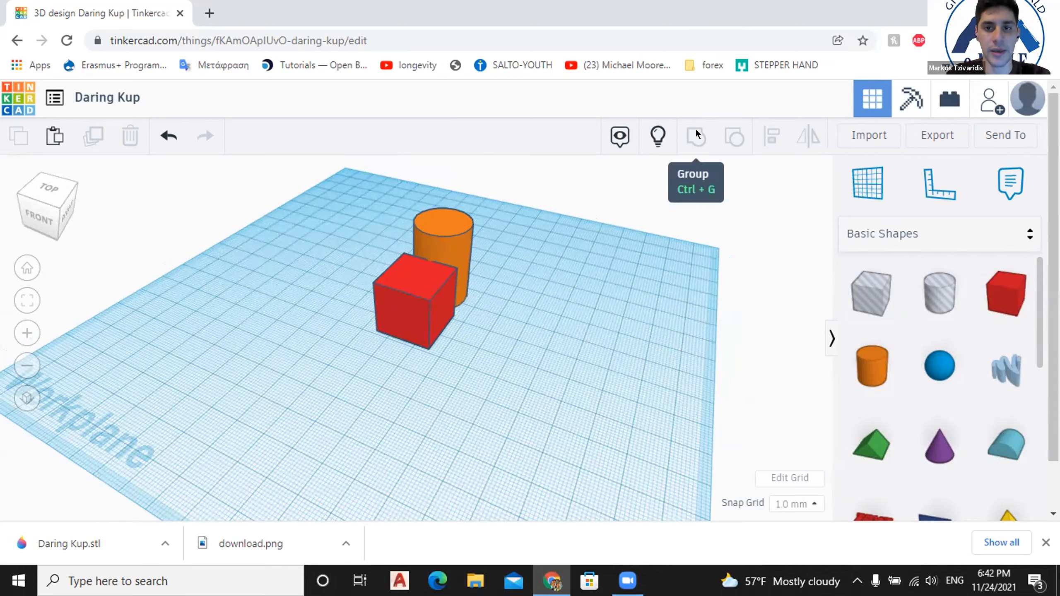
click(447, 228)
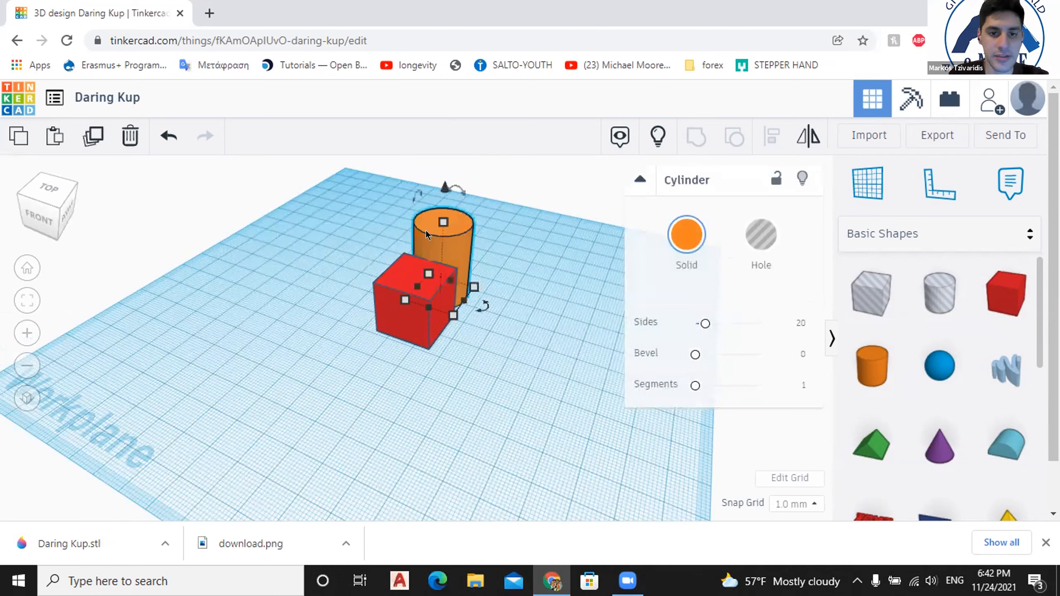
key(Escape)
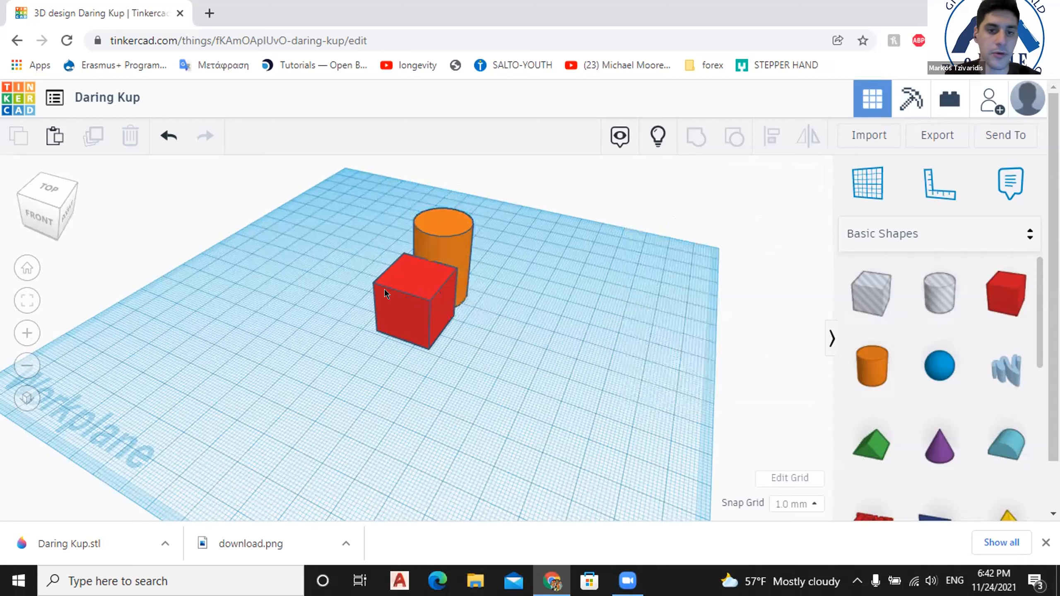
click(423, 252)
shift+click(410, 258)
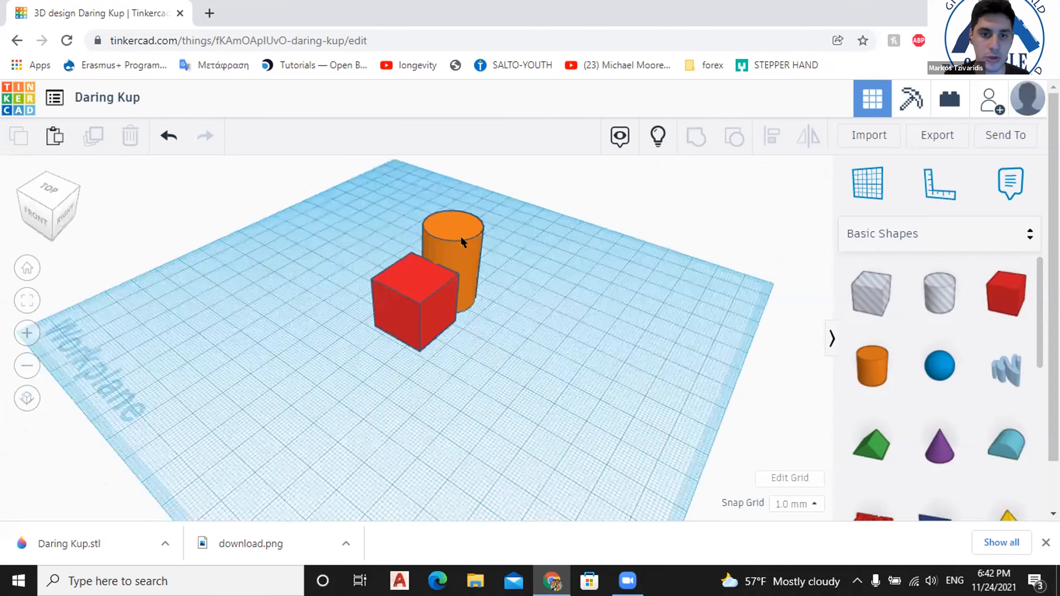
click(461, 239)
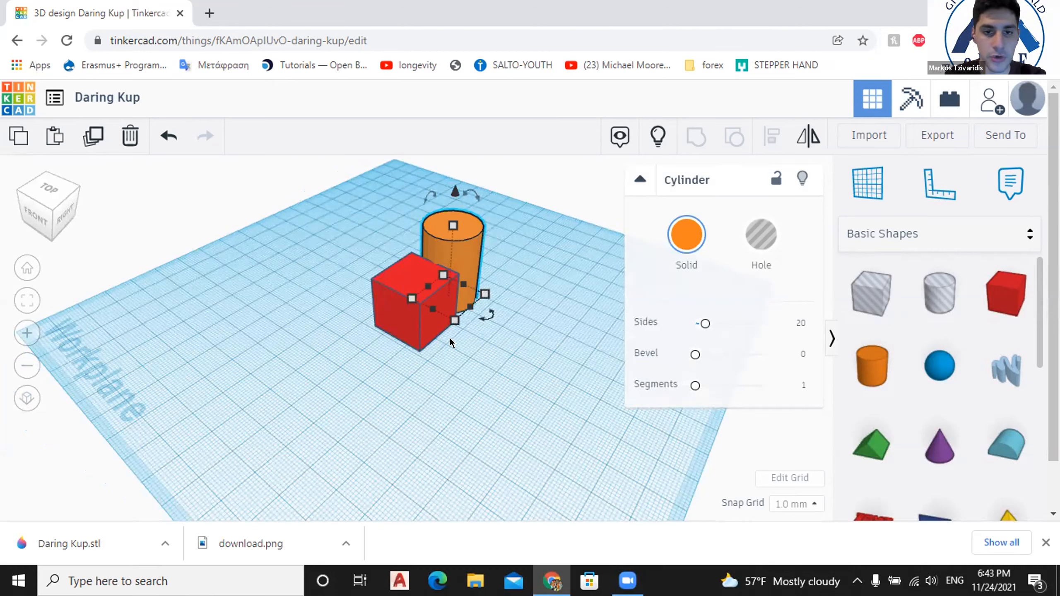
key(ctrl+a)
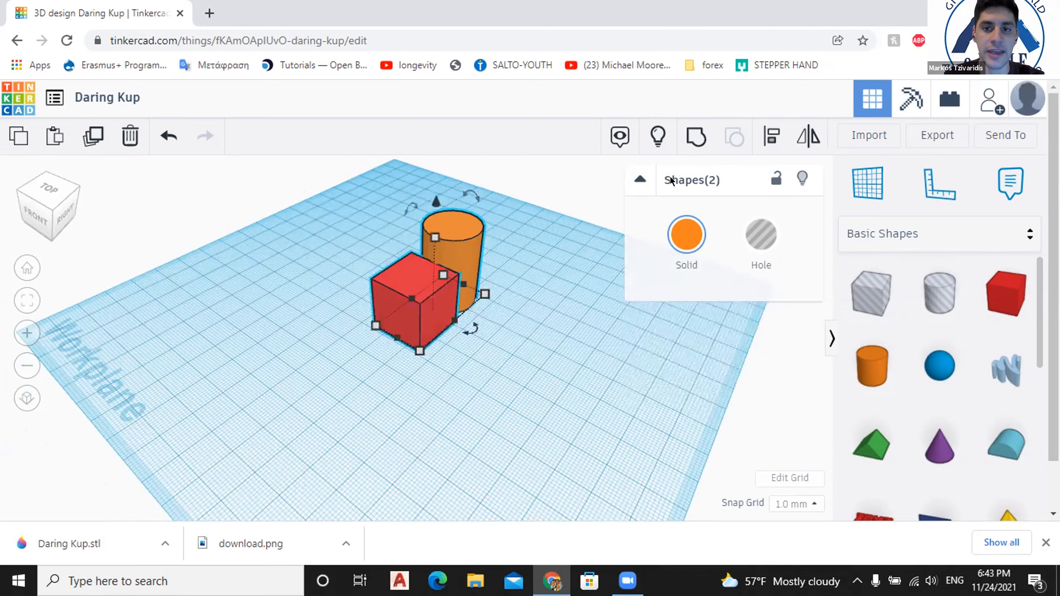
click(697, 135)
click(389, 378)
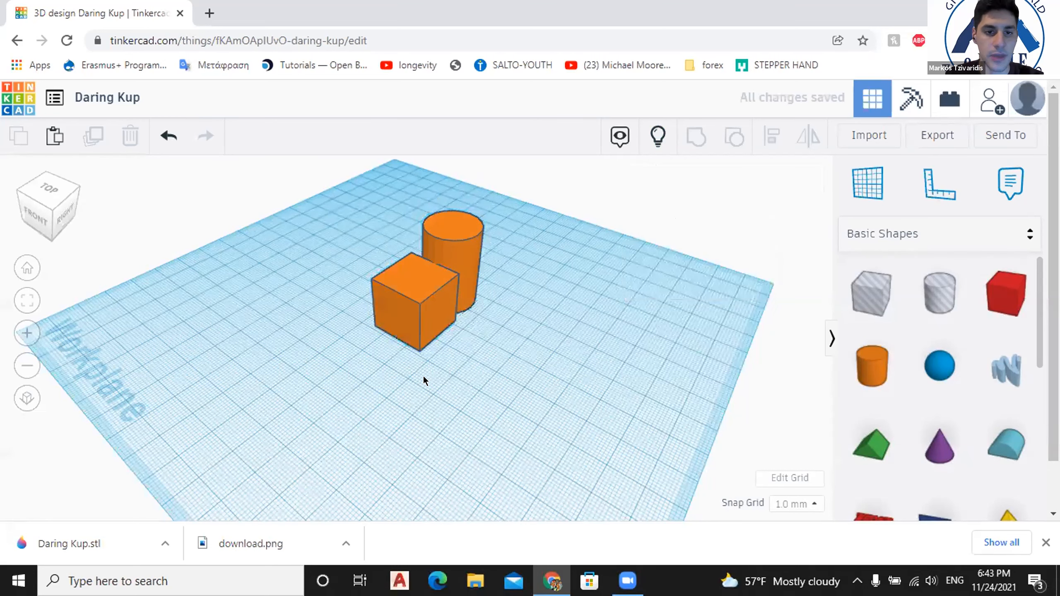
Try stretching the grouped box and cylinder sideways as one shape, and undo the resizing.
right_drag(359, 273, 339, 255)
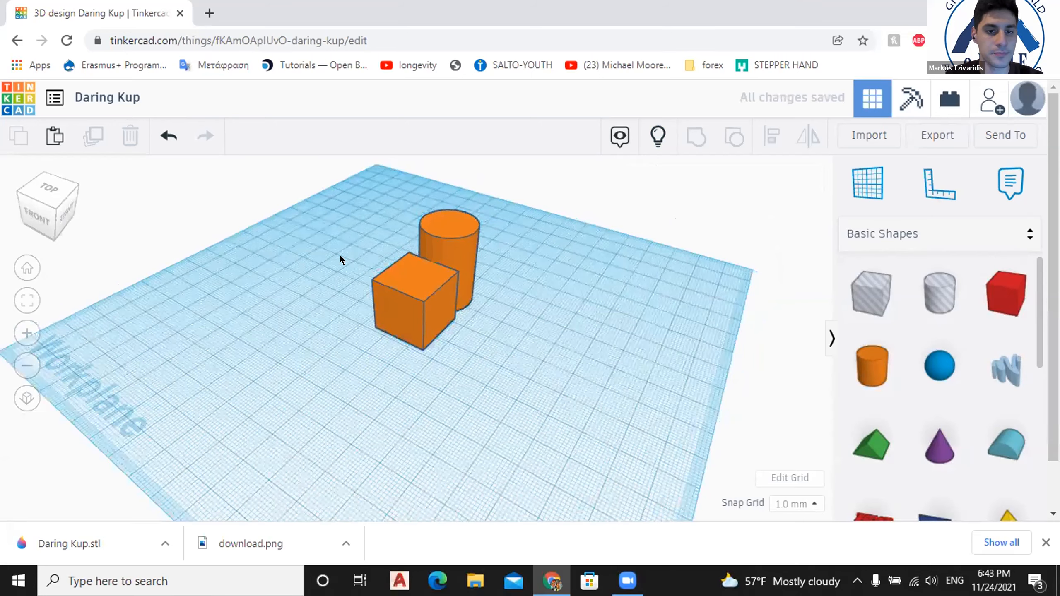
right_drag(490, 289, 403, 303)
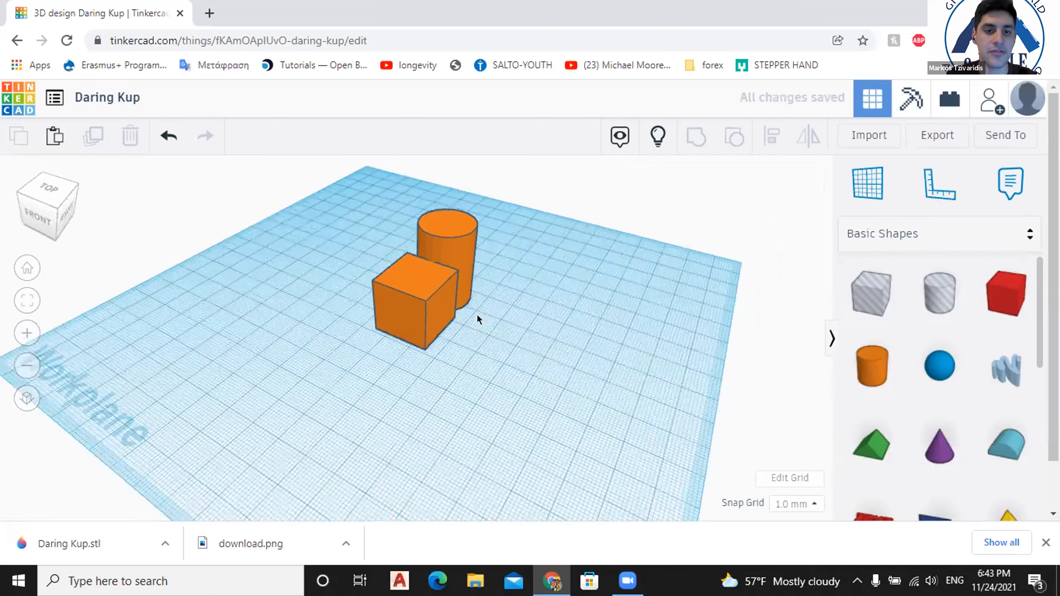
right_drag(462, 305, 423, 302)
click(423, 302)
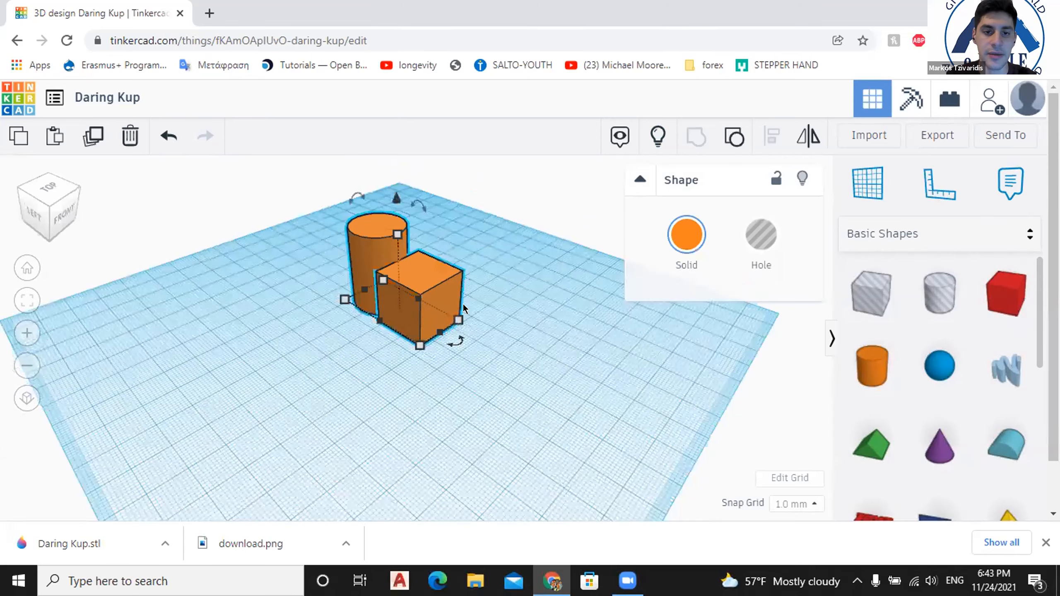
right_drag(463, 304, 476, 304)
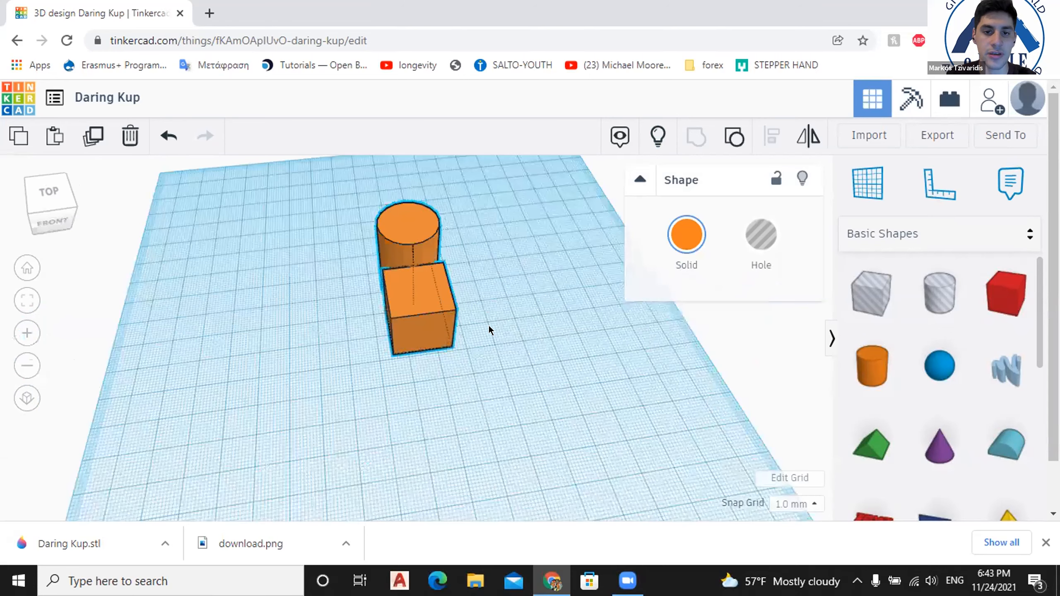
right_drag(423, 266, 449, 248)
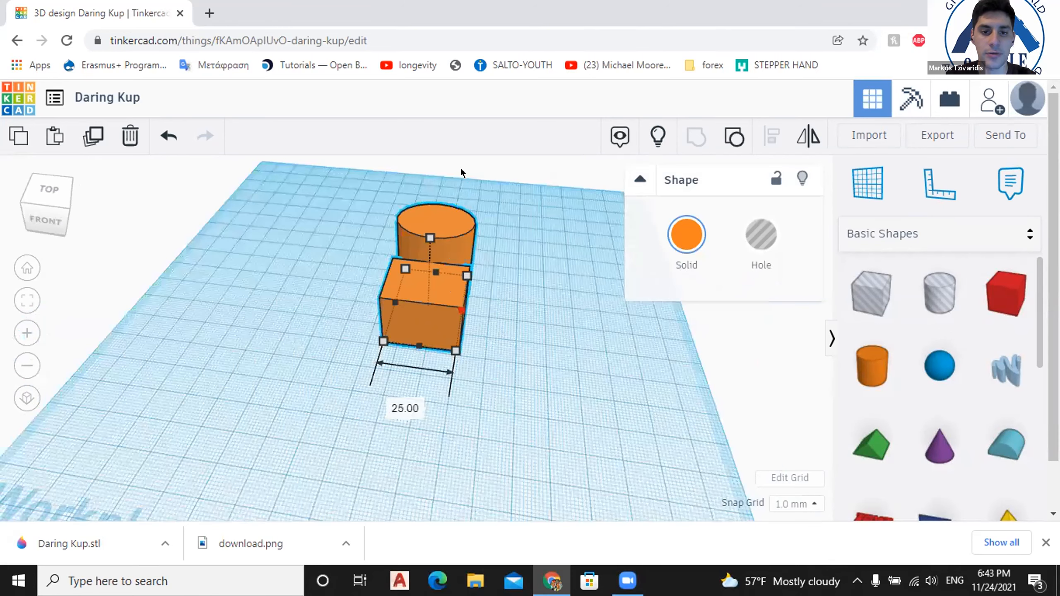
right_drag(452, 202, 449, 218)
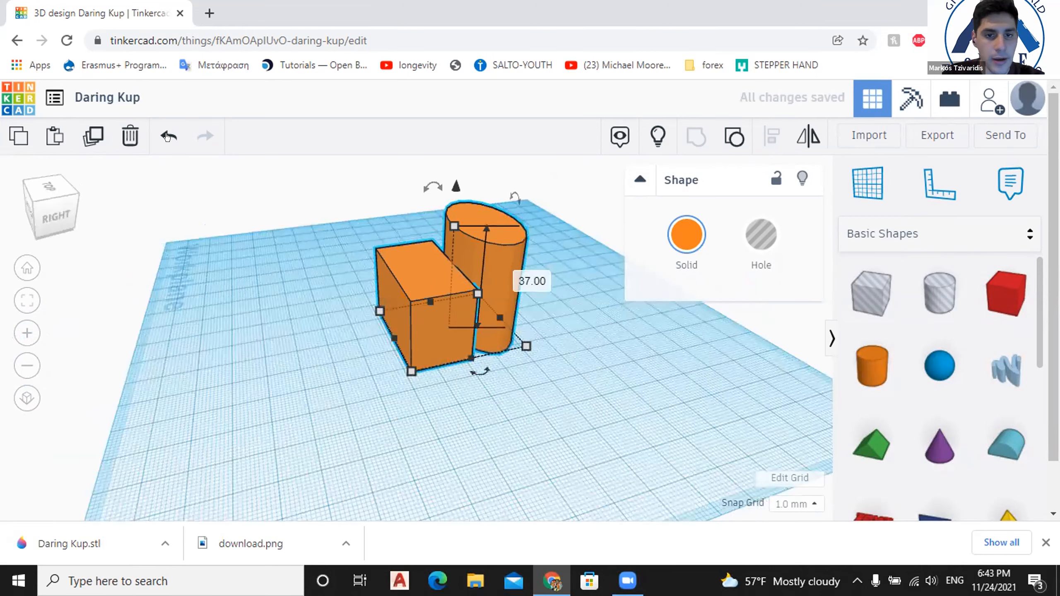
right_drag(514, 390, 521, 391)
right_drag(336, 255, 350, 258)
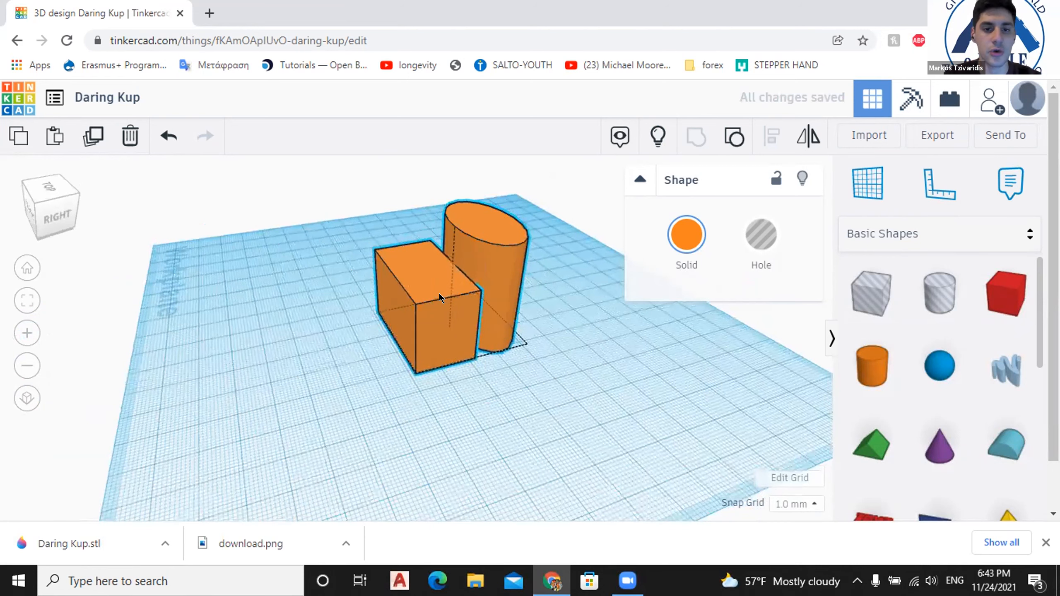
click(166, 141)
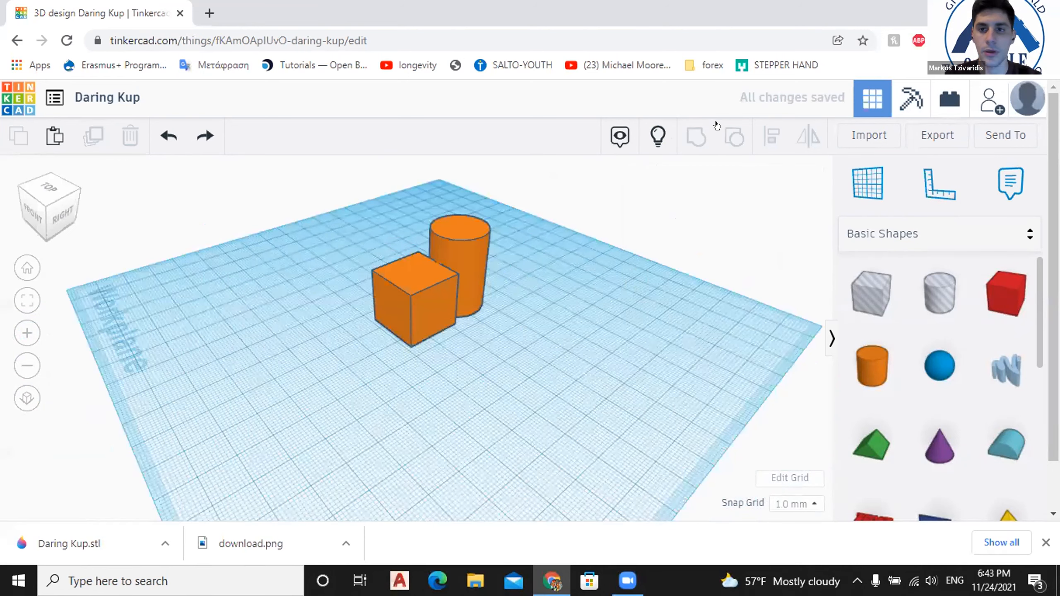
Ungroup the box and cylinder, and move the red box slightly away from the orange cylinder.
key(ctrl+a)
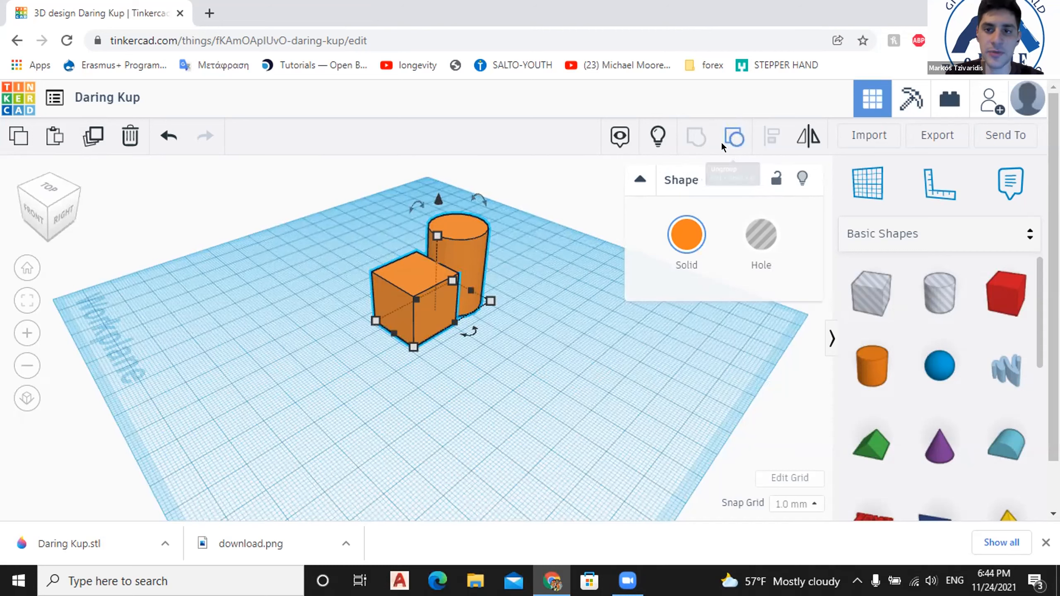
click(723, 142)
click(414, 311)
mouse_move(414, 314)
mouse_down()
mouse_move(435, 302)
mouse_move(407, 311)
mouse_up()
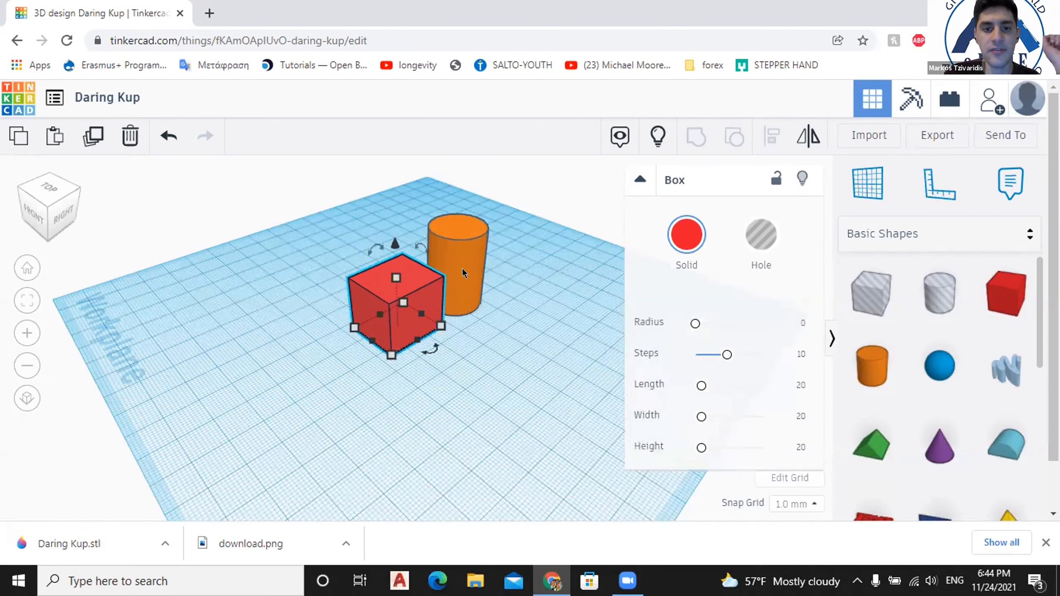
click(462, 314)
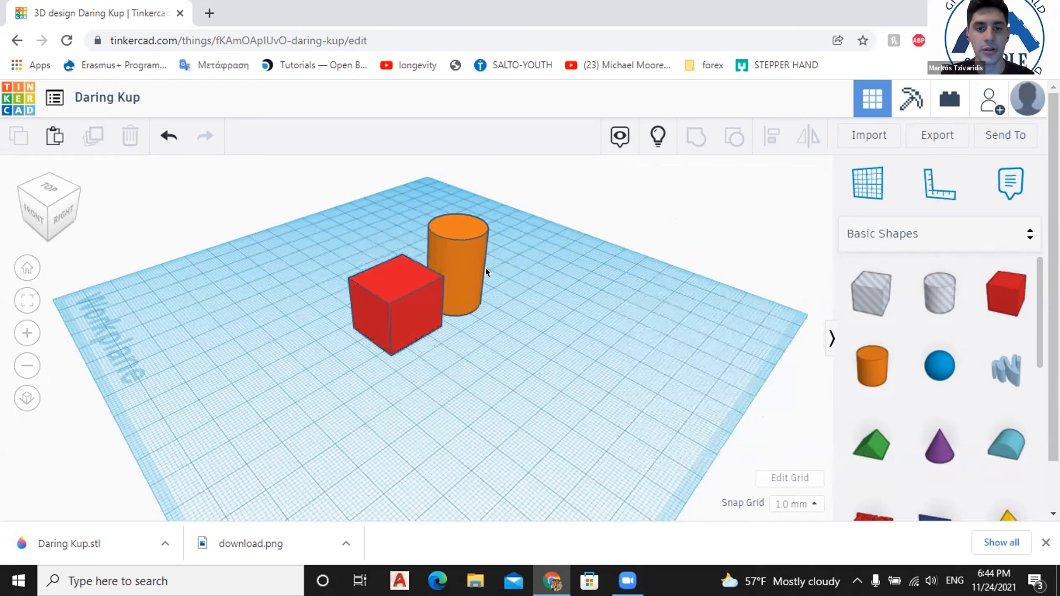
Group the red box and orange cylinder into one shape, and undo the grouping.
key(ctrl+a)
click(696, 137)
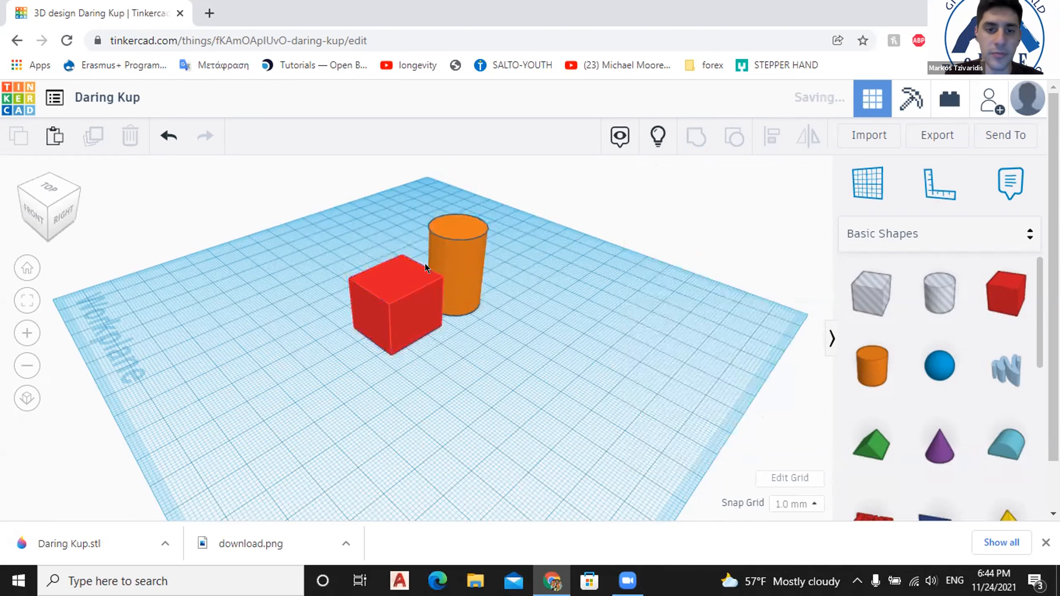
click(410, 293)
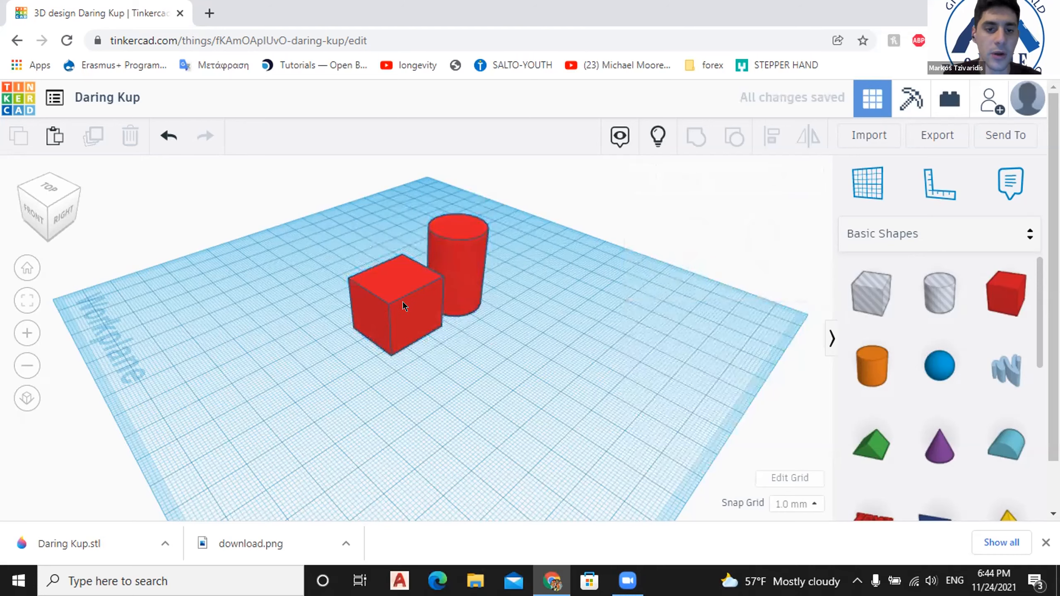
click(400, 315)
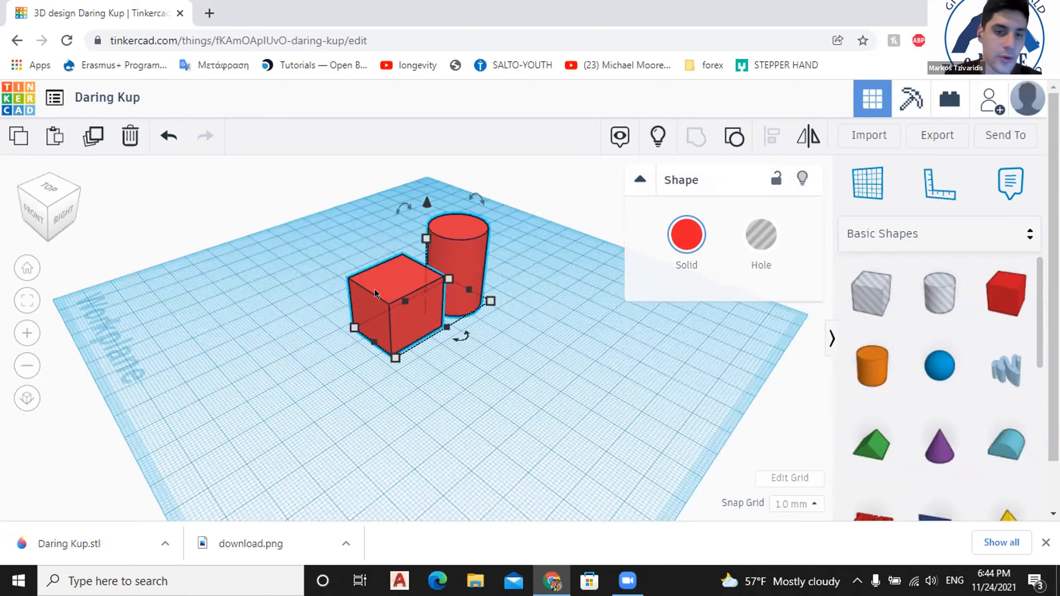
click(159, 136)
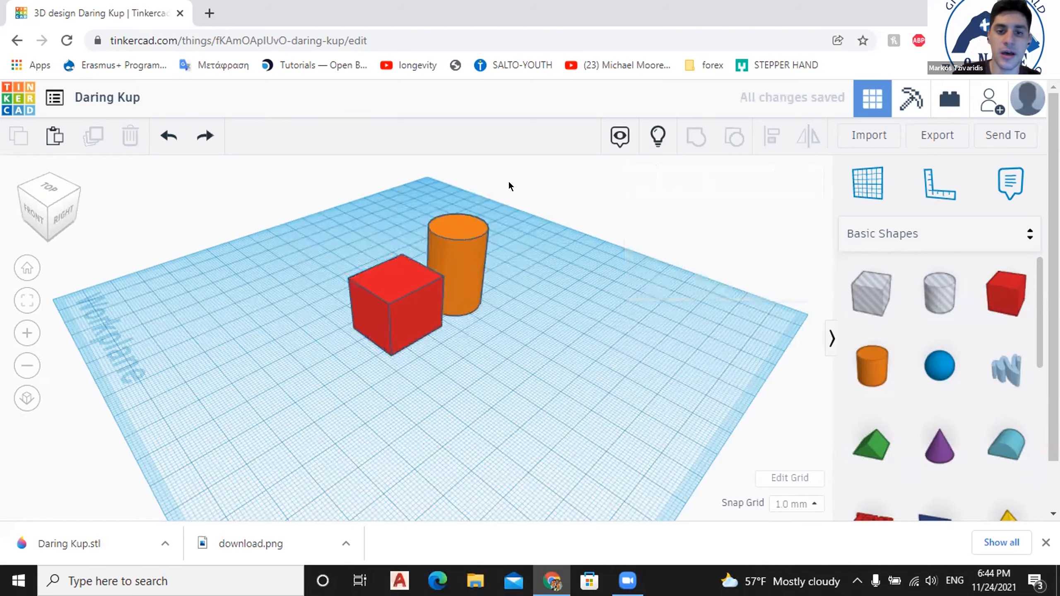
Recolour the red box with the light red preset colour.
click(456, 258)
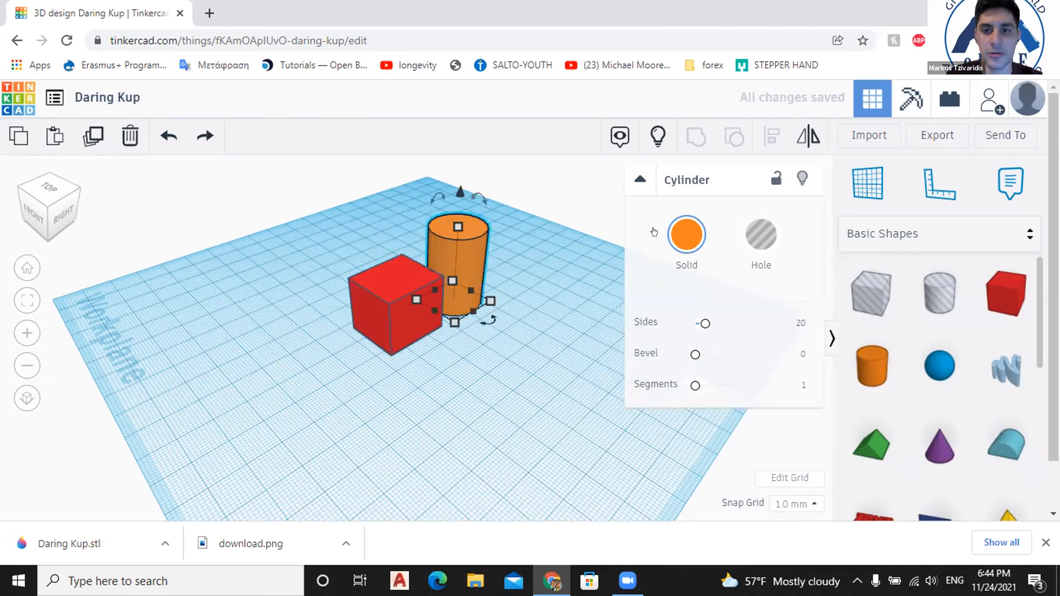
click(377, 313)
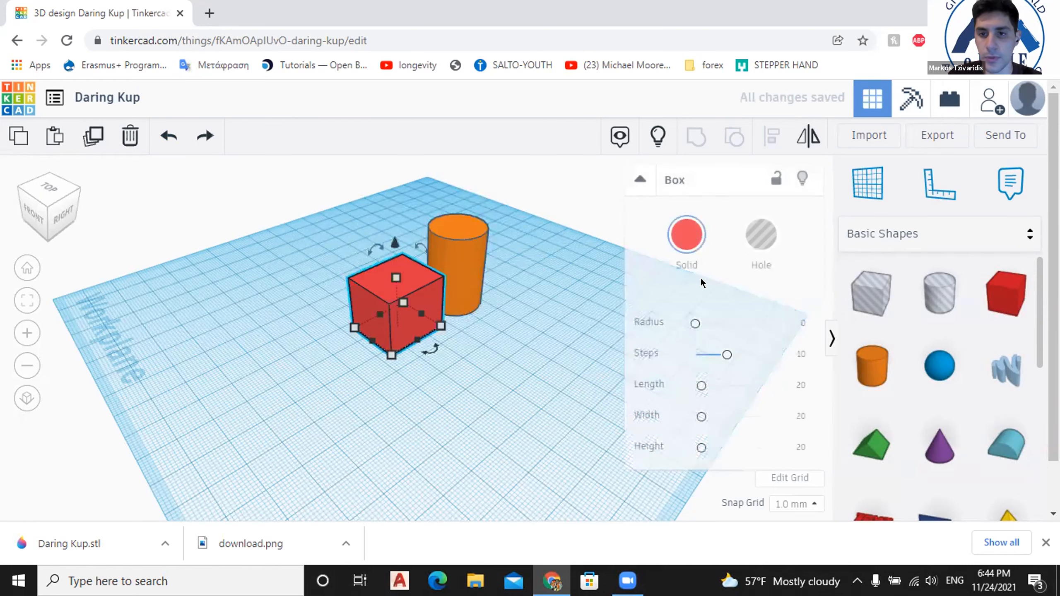
click(687, 235)
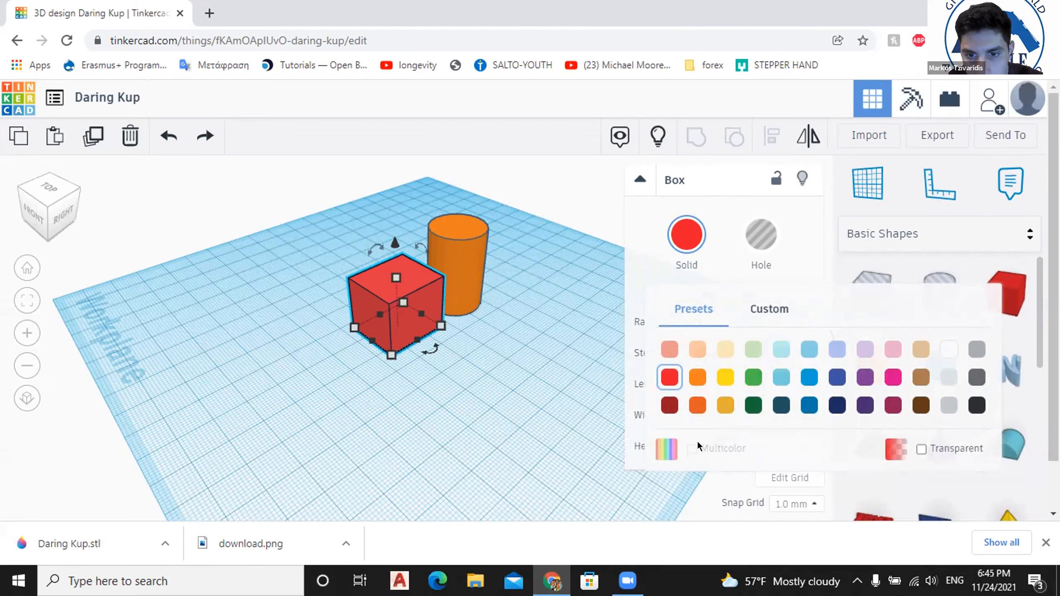
click(670, 350)
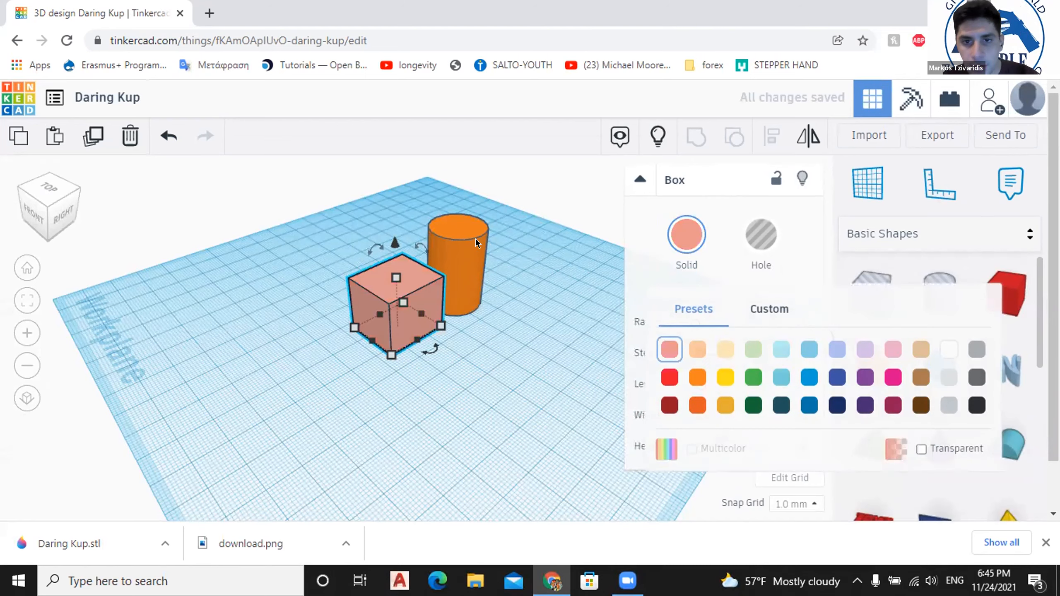
click(681, 246)
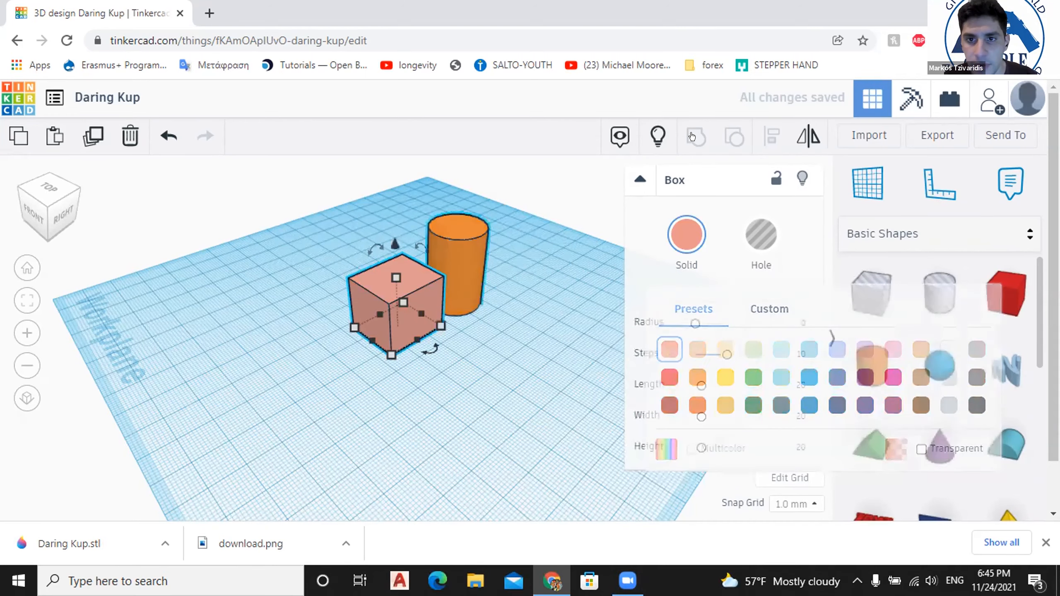
Group the light red box with the orange cylinder, and undo both the grouping and the recolouring.
key(ctrl+a)
key(ctrl+g)
click(684, 238)
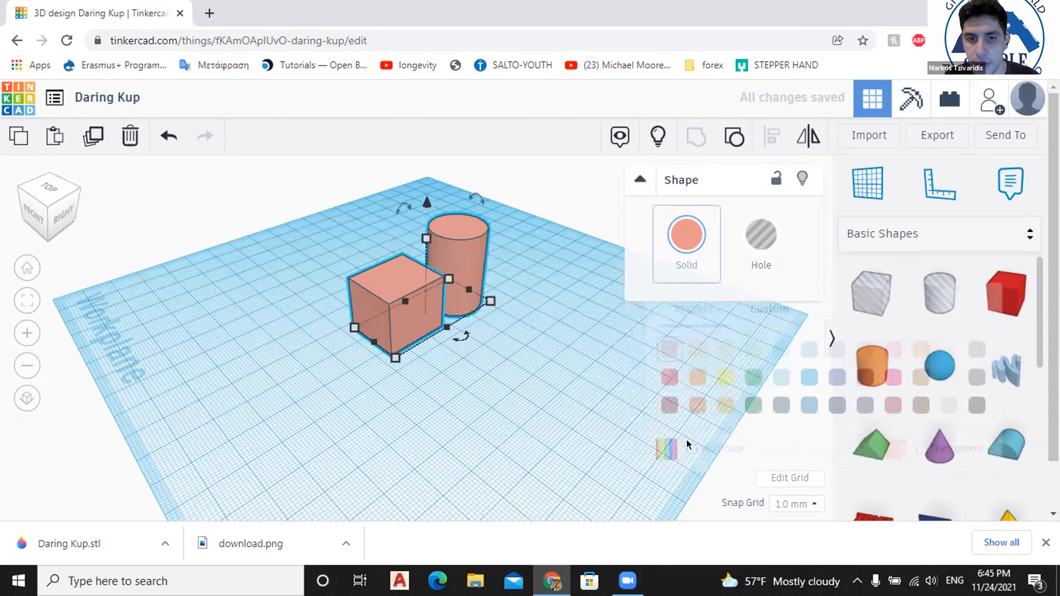
click(505, 265)
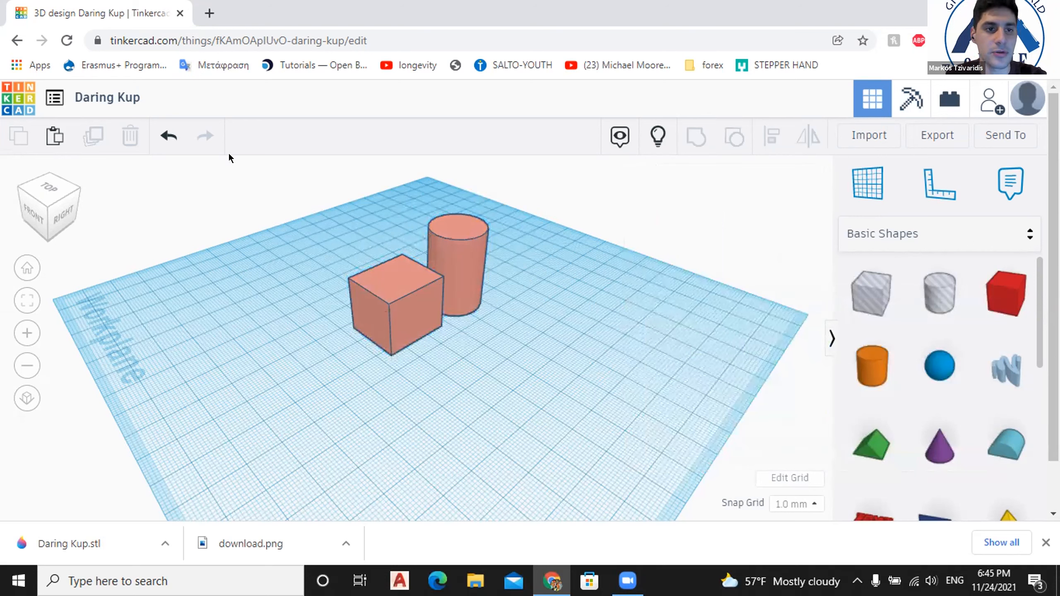
click(168, 136)
click(168, 136)
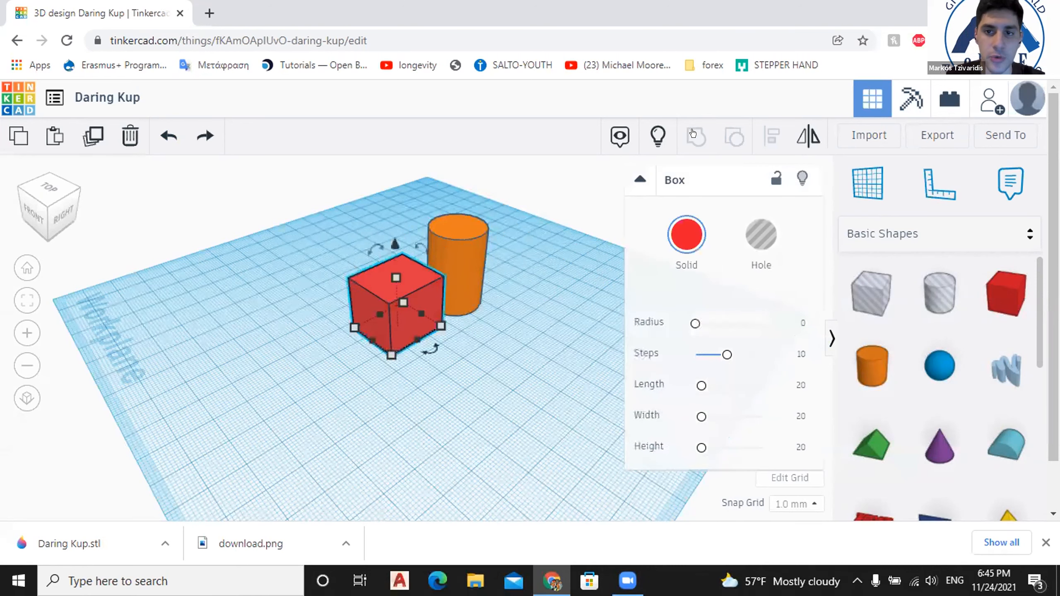
Group the red box with the orange cylinder and enable Multicolor so each part keeps its own colour.
shift+click(476, 271)
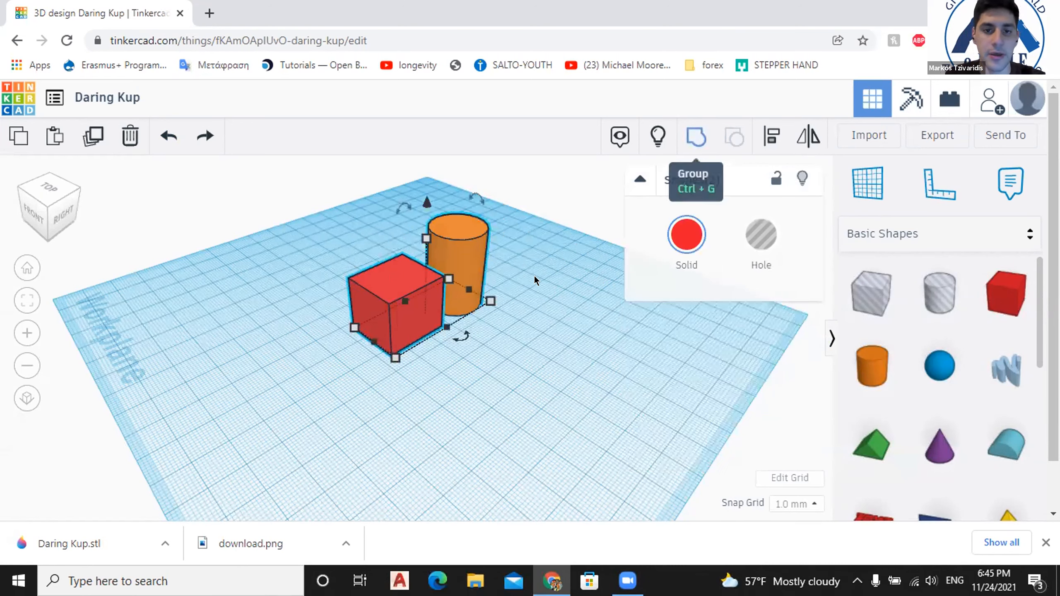
key(ctrl+g)
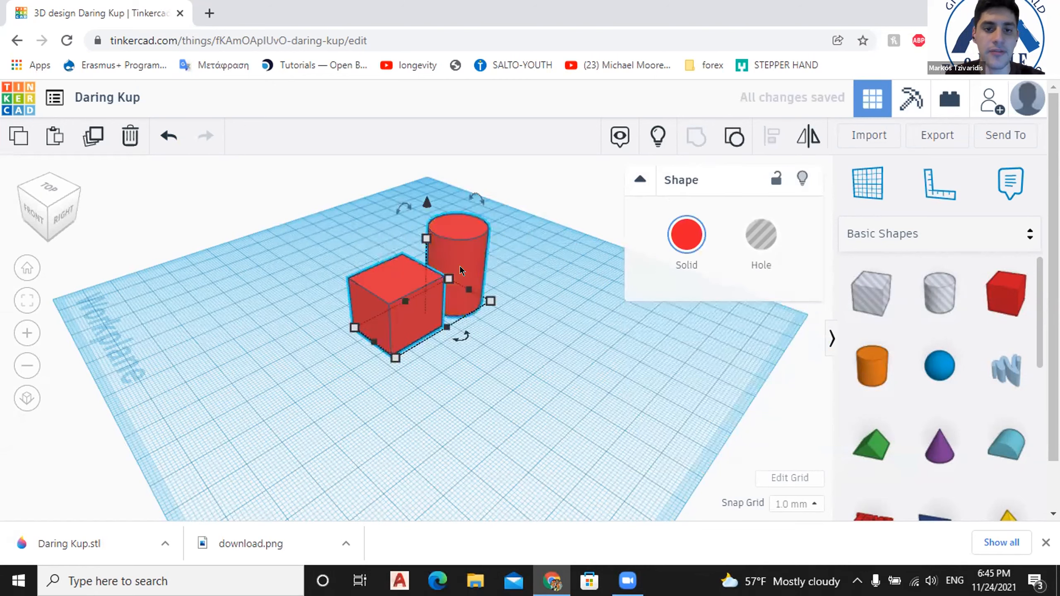
click(687, 234)
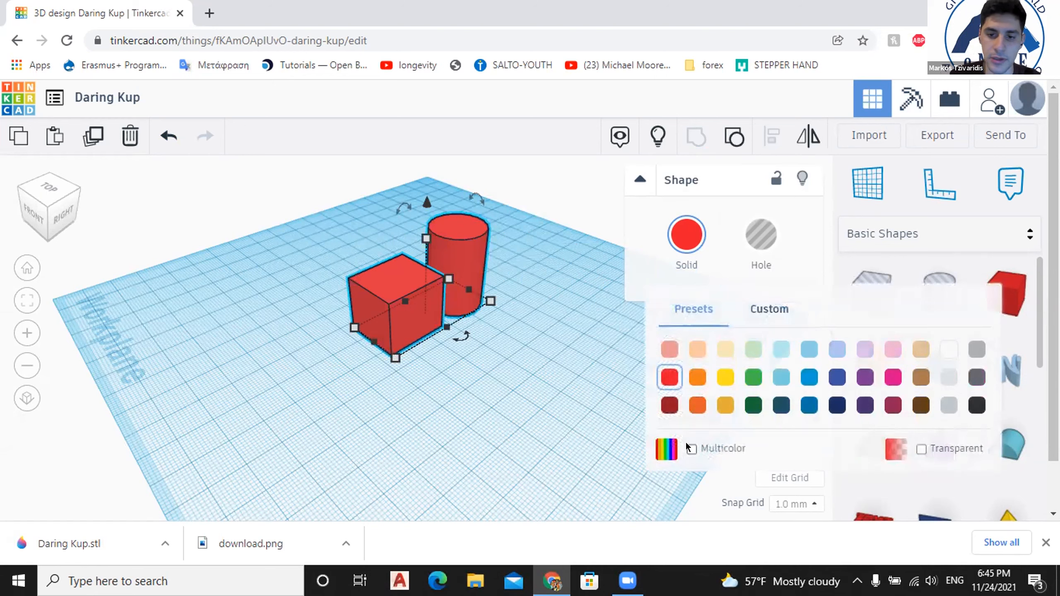
click(691, 449)
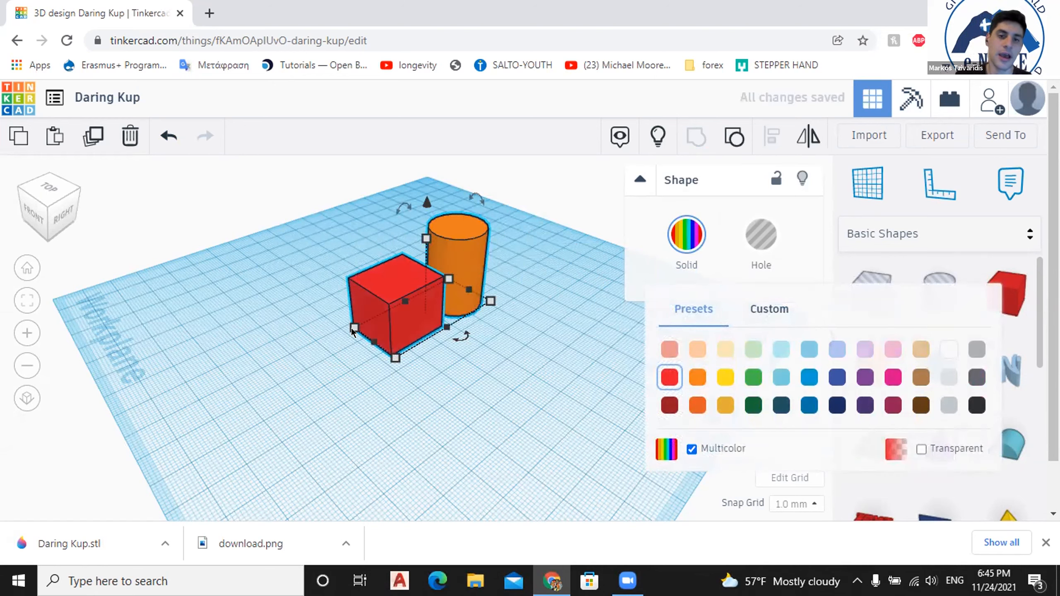
Try stretching the multicolour group sideways to 28 mm, and undo the resizing.
mouse_move(440, 330)
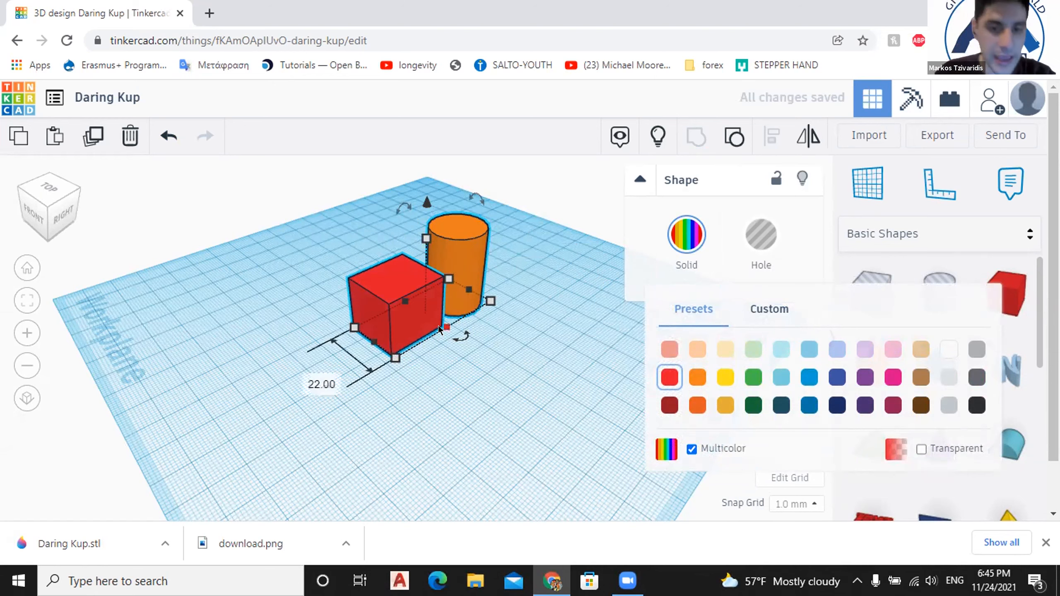
mouse_move(449, 328)
mouse_down()
mouse_move(454, 342)
mouse_move(436, 328)
mouse_up()
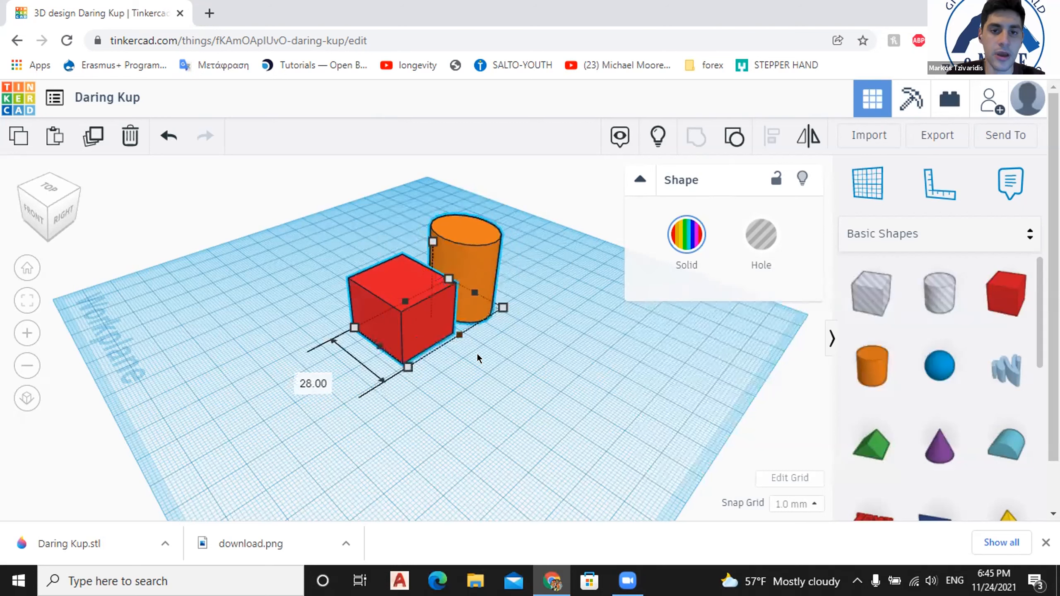
click(167, 134)
click(459, 378)
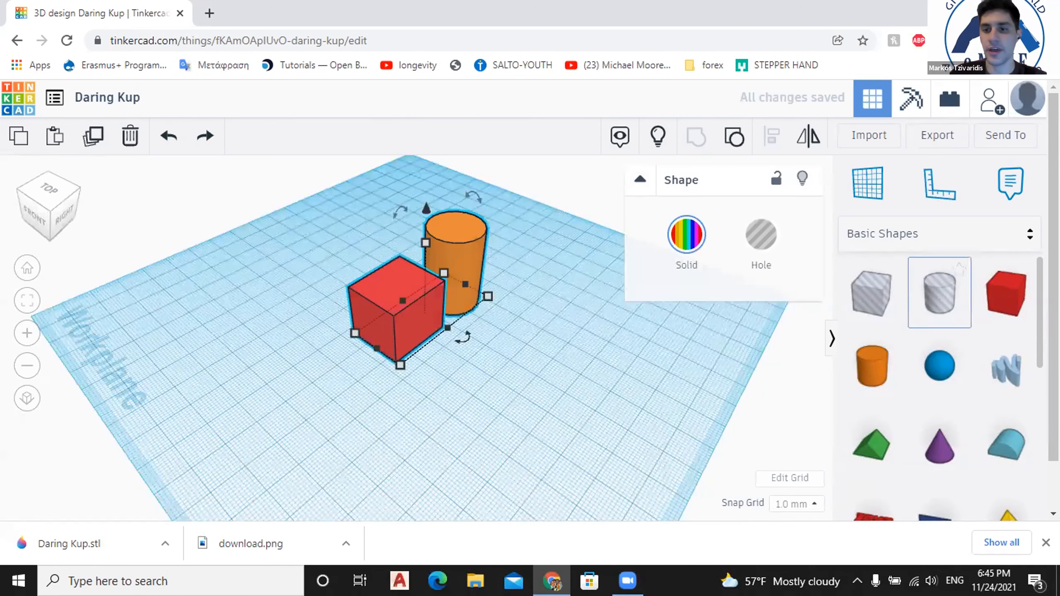
Add a second red box and a second orange cylinder beside the multicolour group.
click(661, 306)
drag(986, 296, 476, 388)
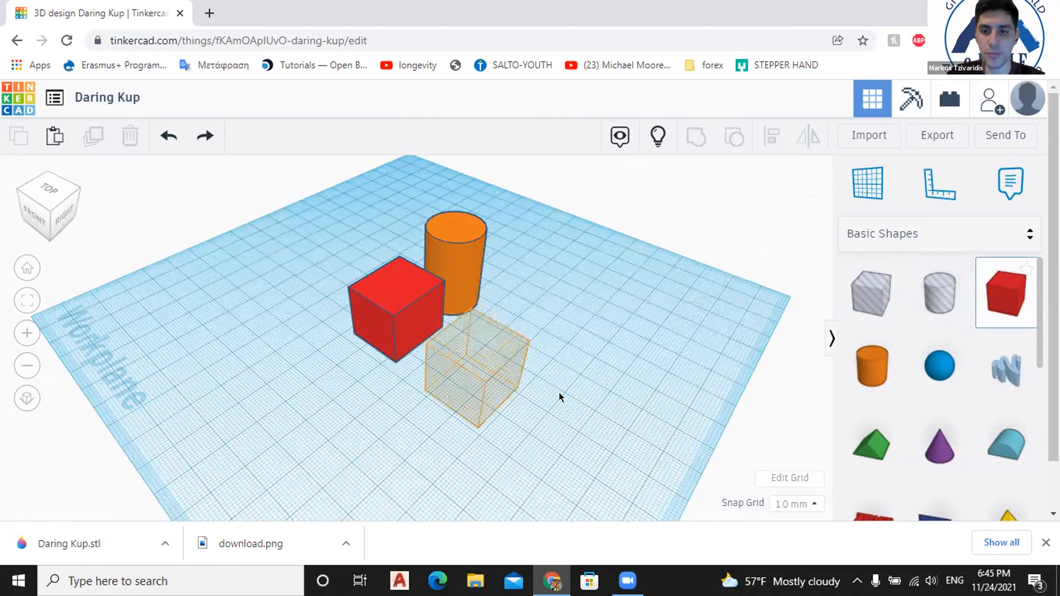
drag(808, 388, 807, 388)
click(611, 400)
drag(523, 404, 660, 214)
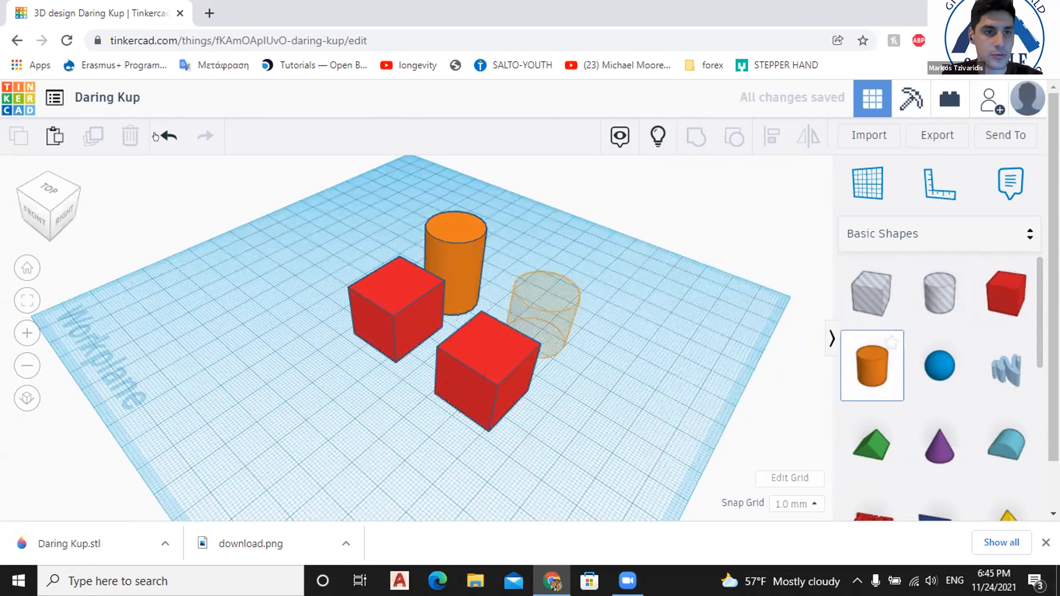
Group the second red box with the second cylinder into one solid shape.
right_drag(470, 313, 389, 415)
key(ctrl+z)
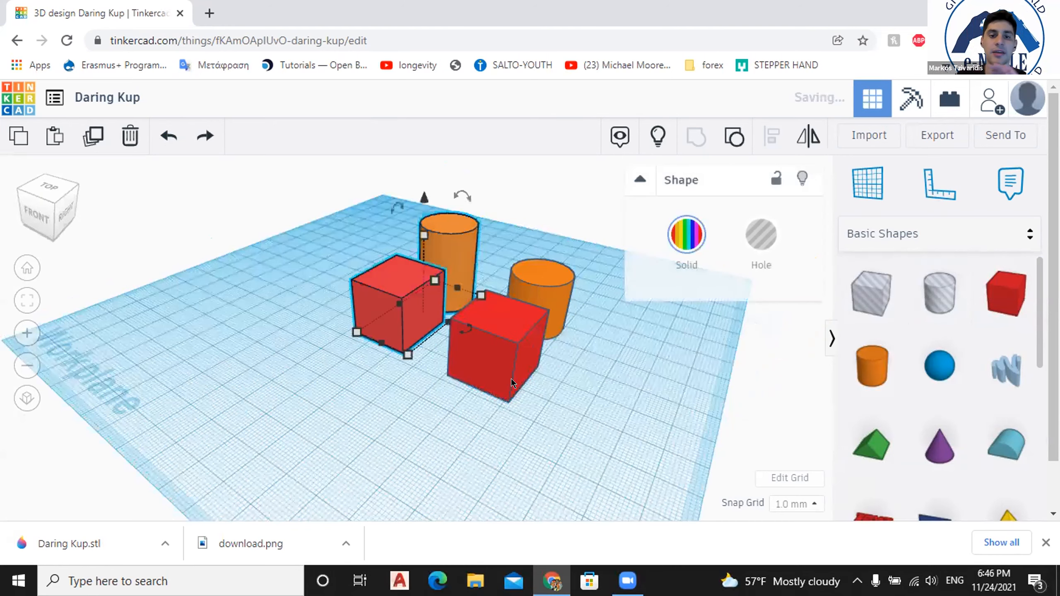
right_drag(511, 379, 522, 370)
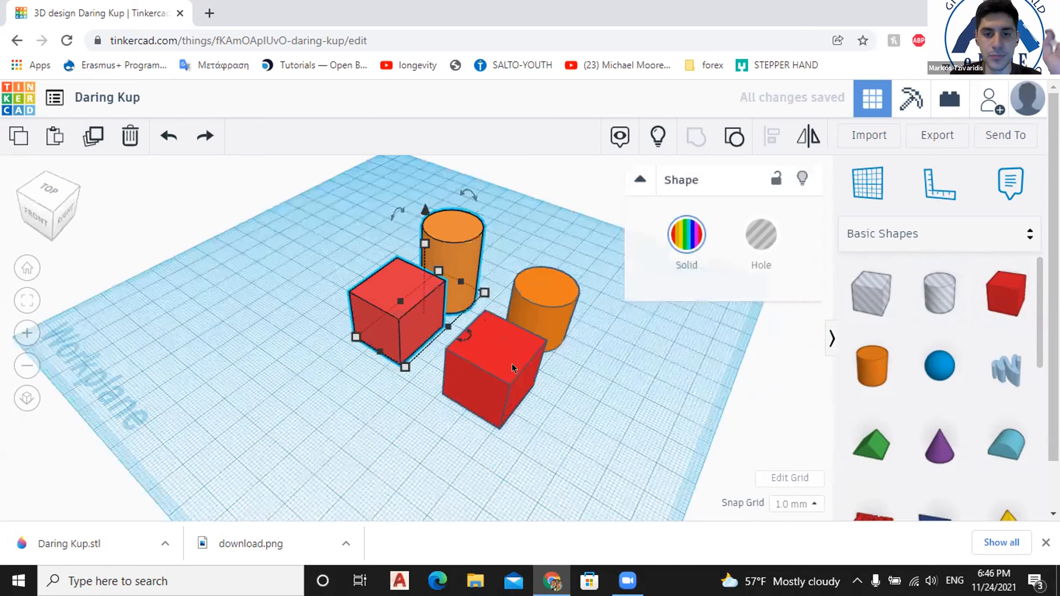
click(511, 363)
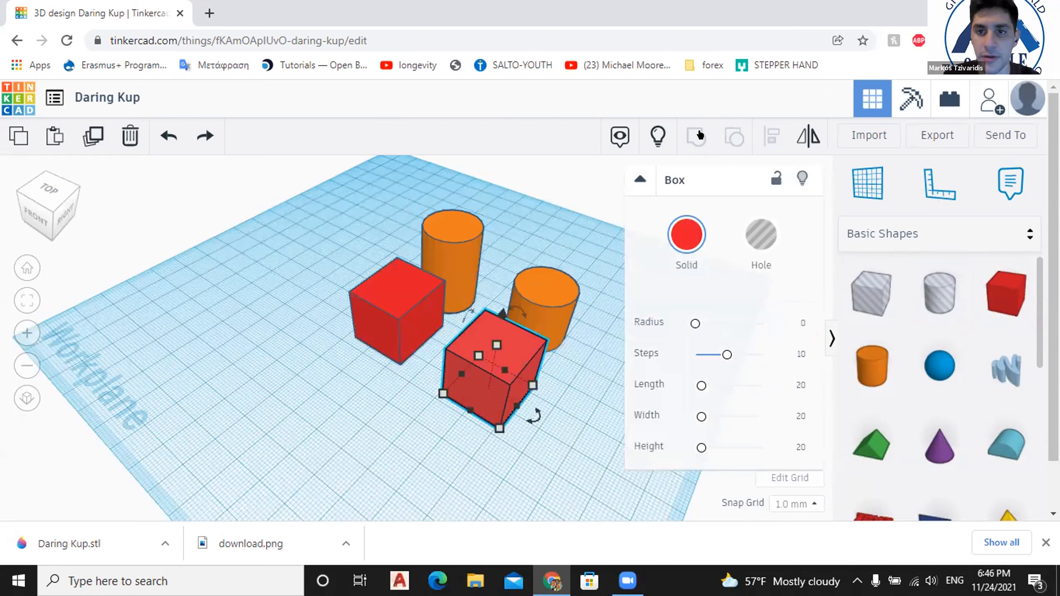
shift+click(557, 316)
key(ctrl+g)
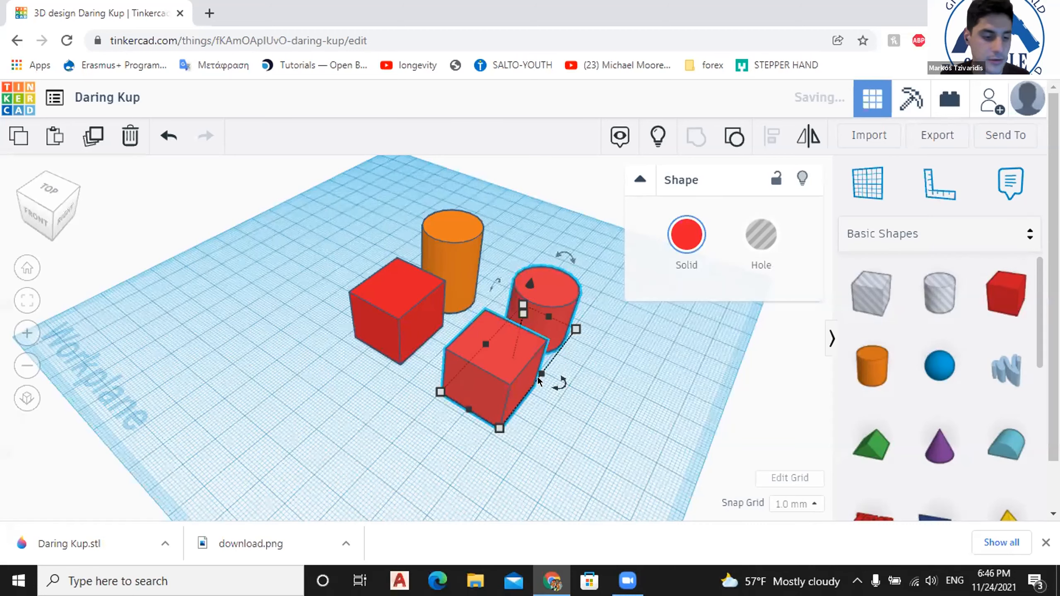
Select both groups and combine them into a single group.
right_drag(413, 293, 407, 235)
key(ctrl+a)
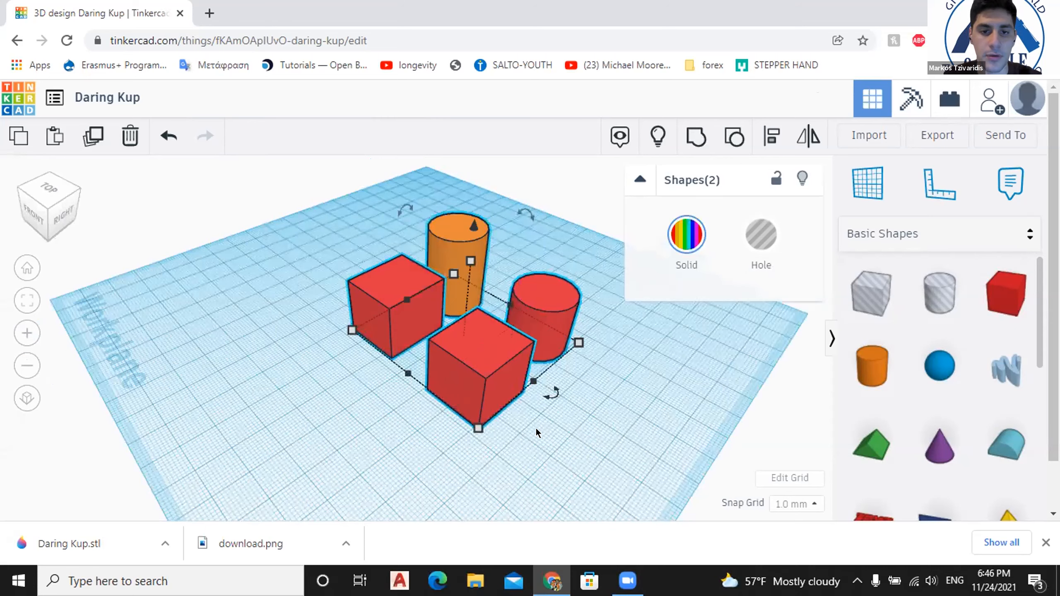
click(449, 378)
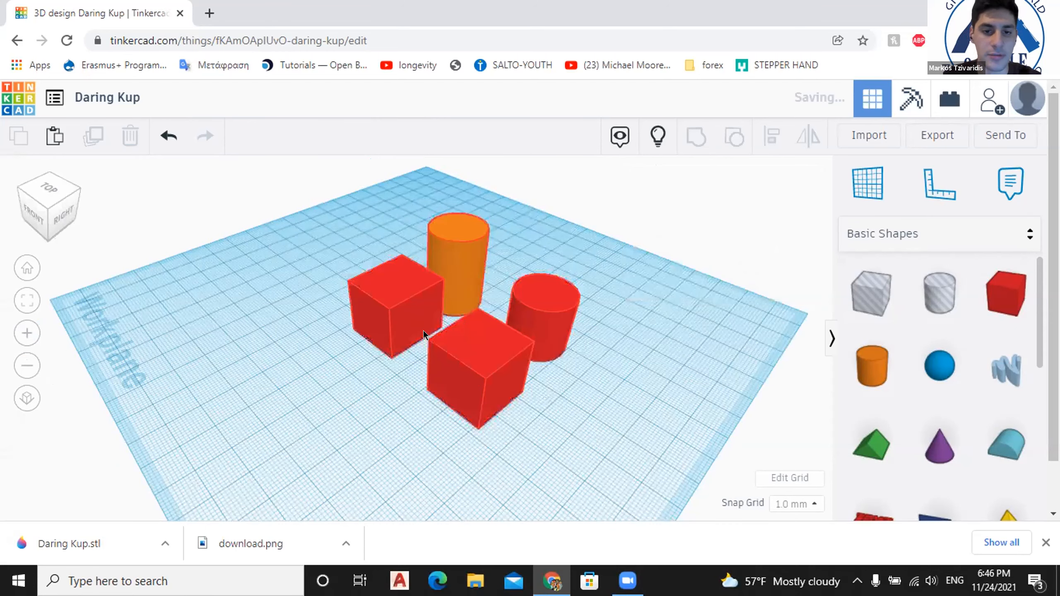
Try resizing the combined group from its corner to 64 by 21 mm and 50 by 93 mm, and undo the resizing.
right_drag(438, 403, 460, 427)
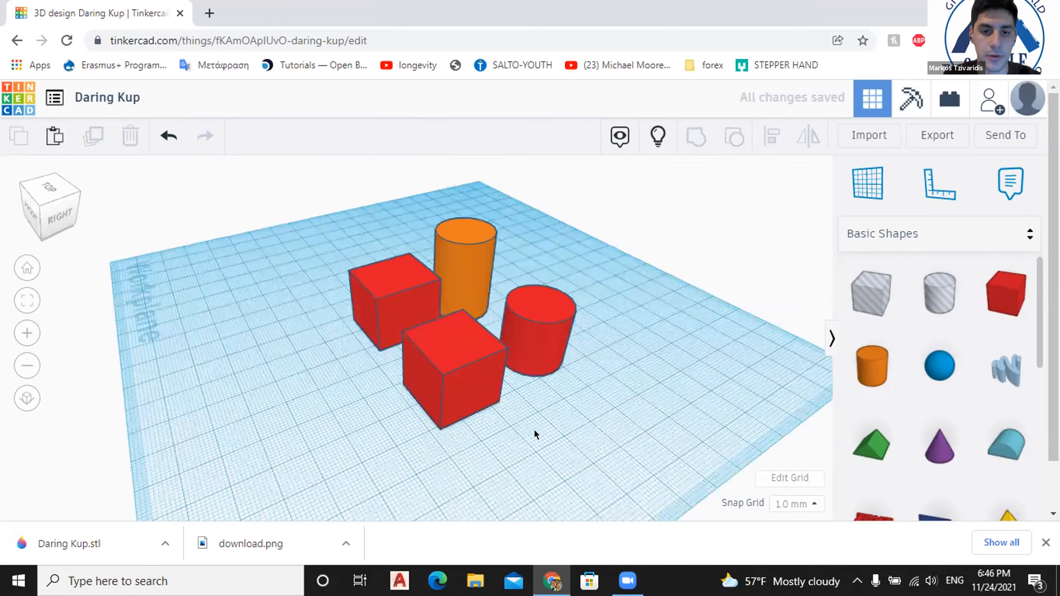
click(497, 368)
drag(300, 488, 423, 502)
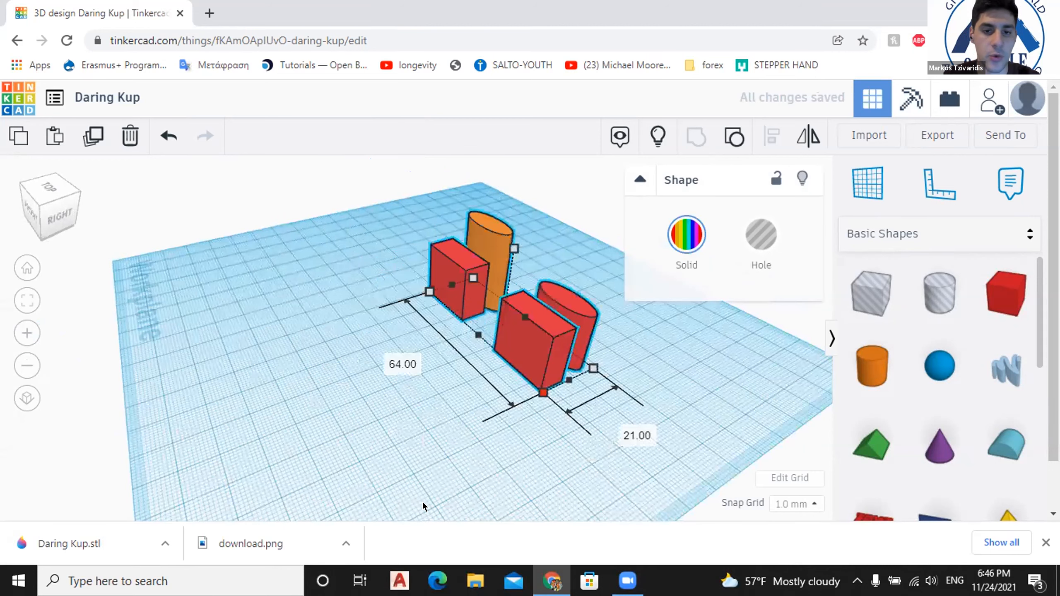
drag(488, 464, 291, 462)
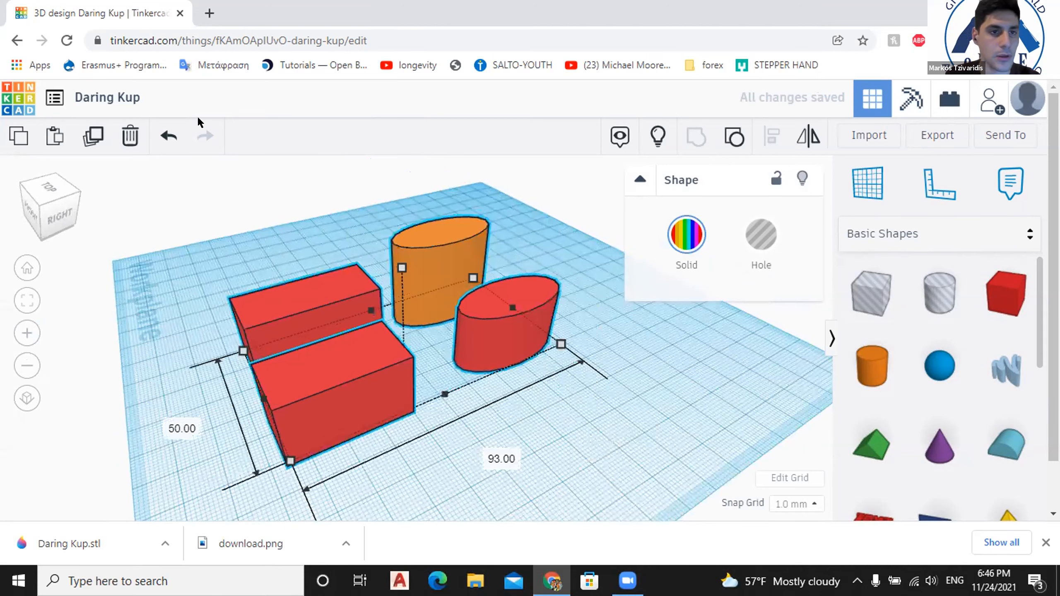
click(168, 144)
key(ctrl+z)
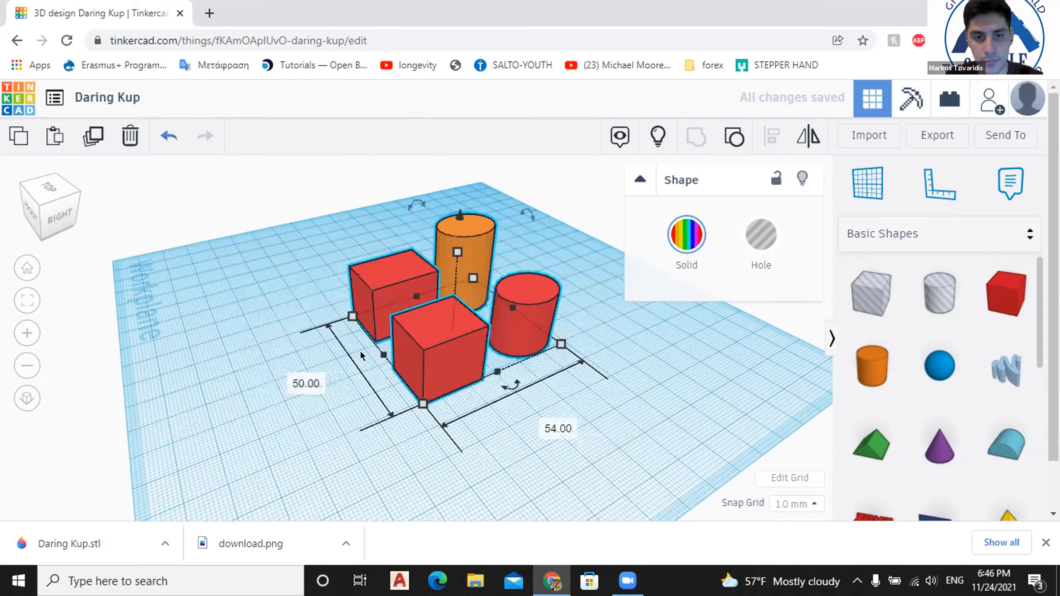
key(ctrl+z)
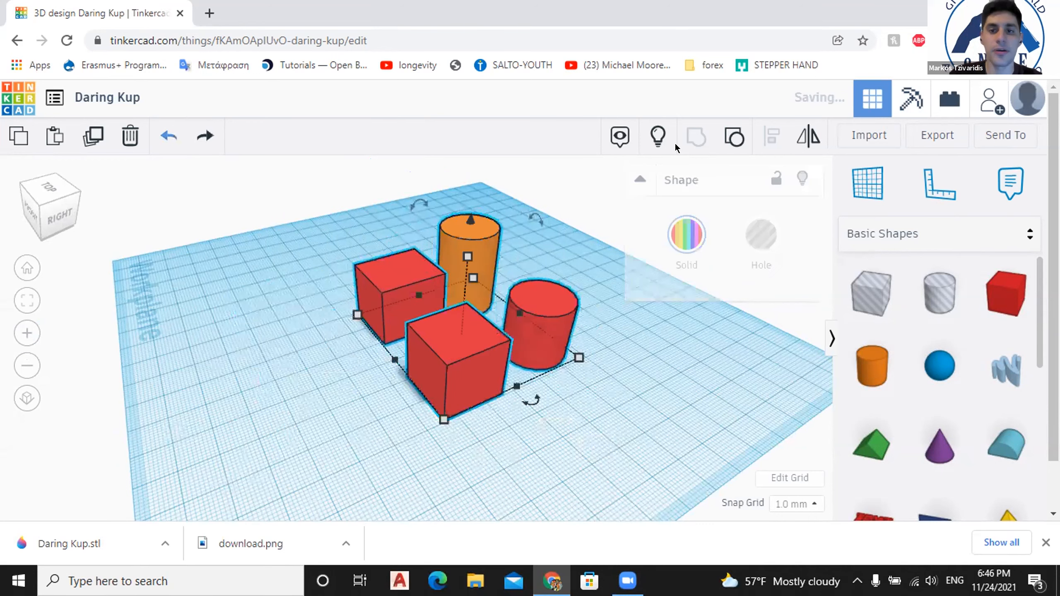
Ungroup the combined shape into its two subgroups and move each subgroup slightly on the workplane.
right_drag(676, 144, 734, 130)
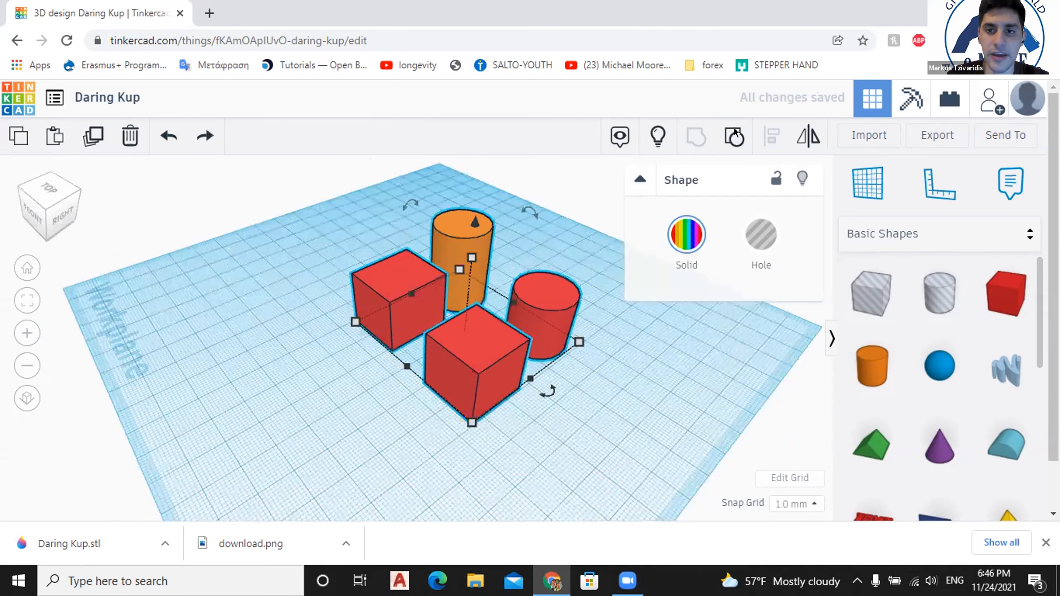
click(734, 128)
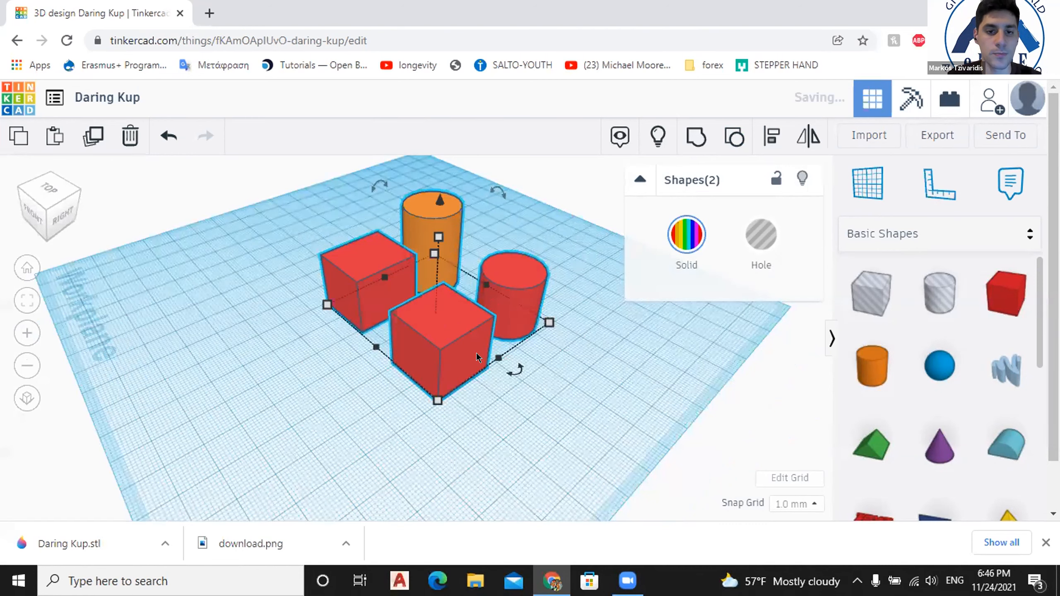
drag(434, 328, 467, 313)
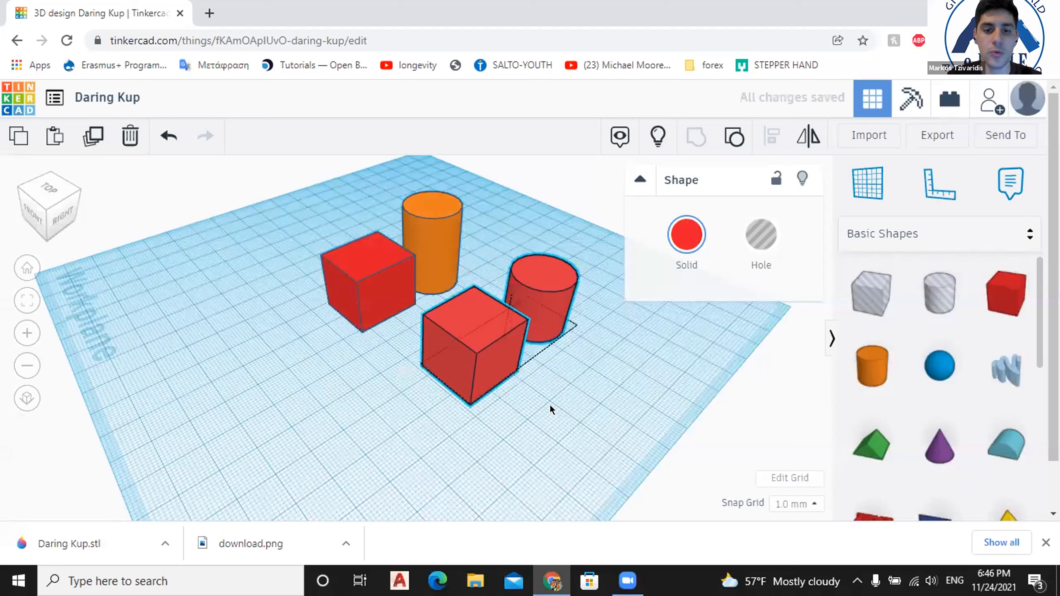
drag(362, 310, 375, 314)
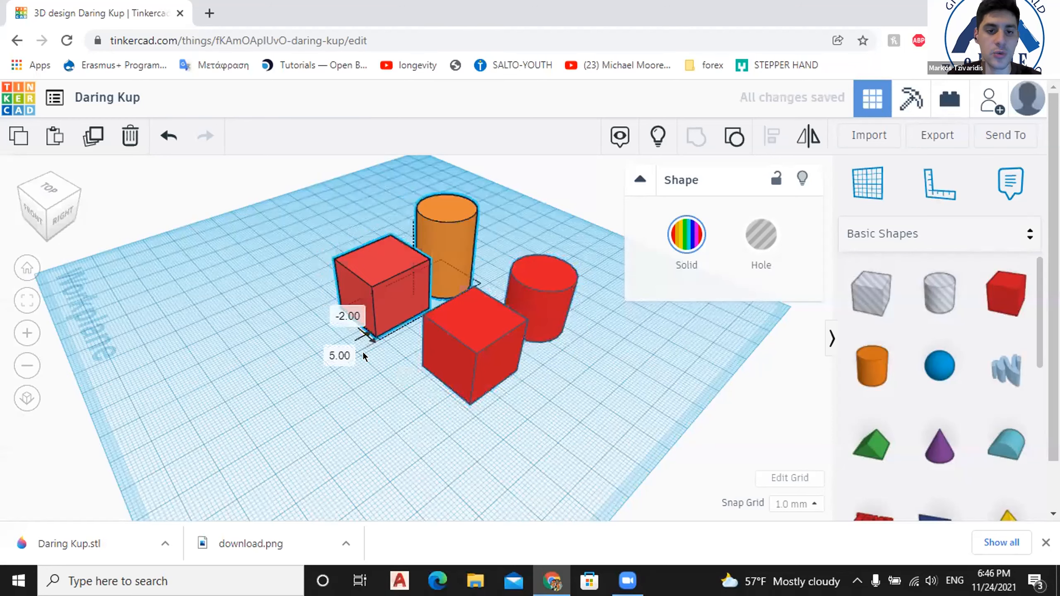
Try resizing the two groups separately to 36 by 55 mm and 26 by 49 mm, and undo the resizing.
click(168, 135)
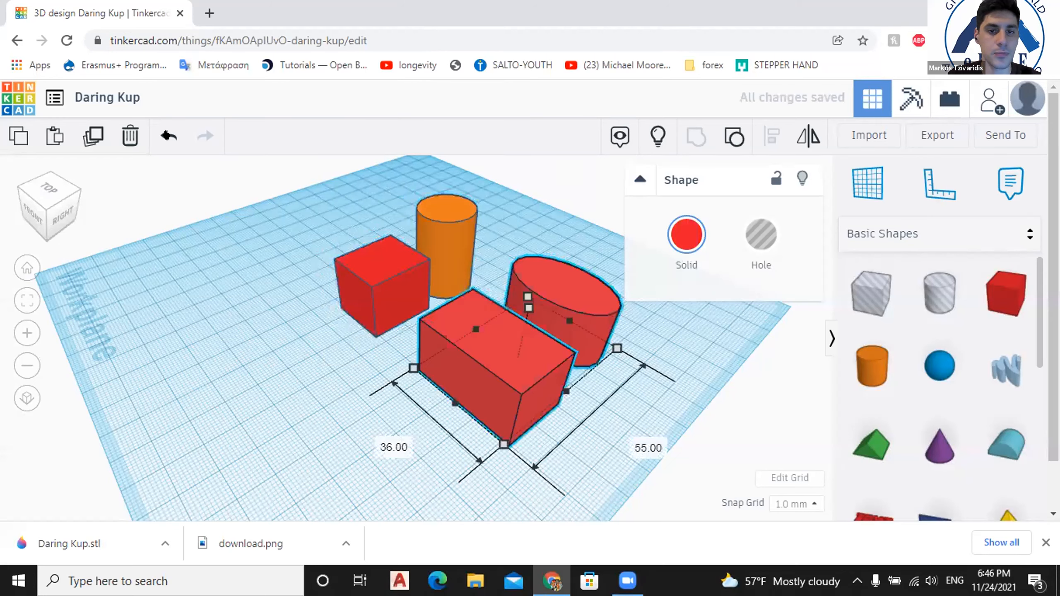
key(ctrl+z)
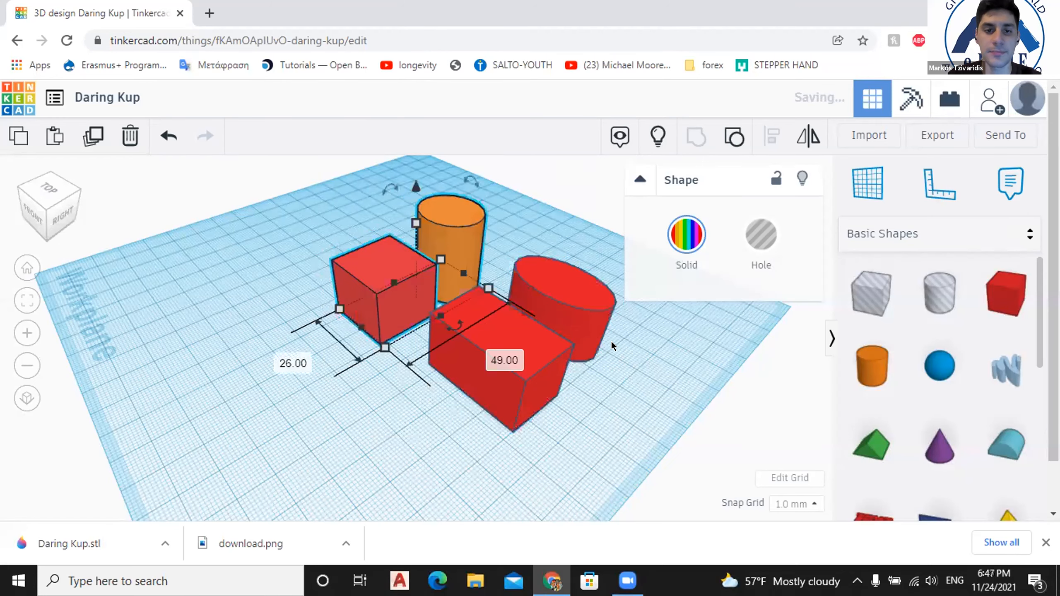
key(ctrl+z)
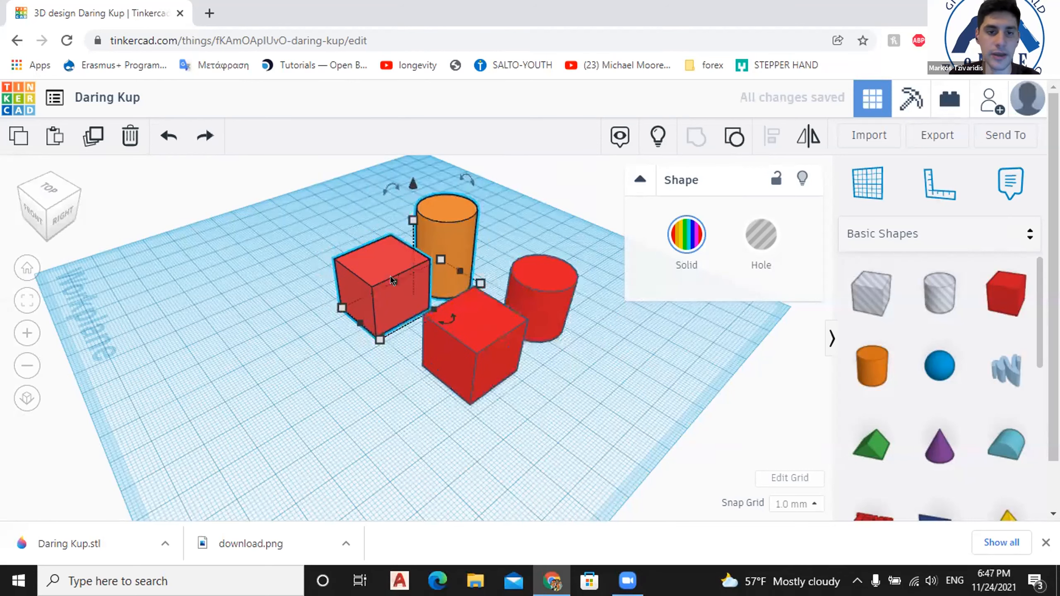
Ungroup both remaining groups into individual shapes and move the boxes and cylinders apart.
click(734, 136)
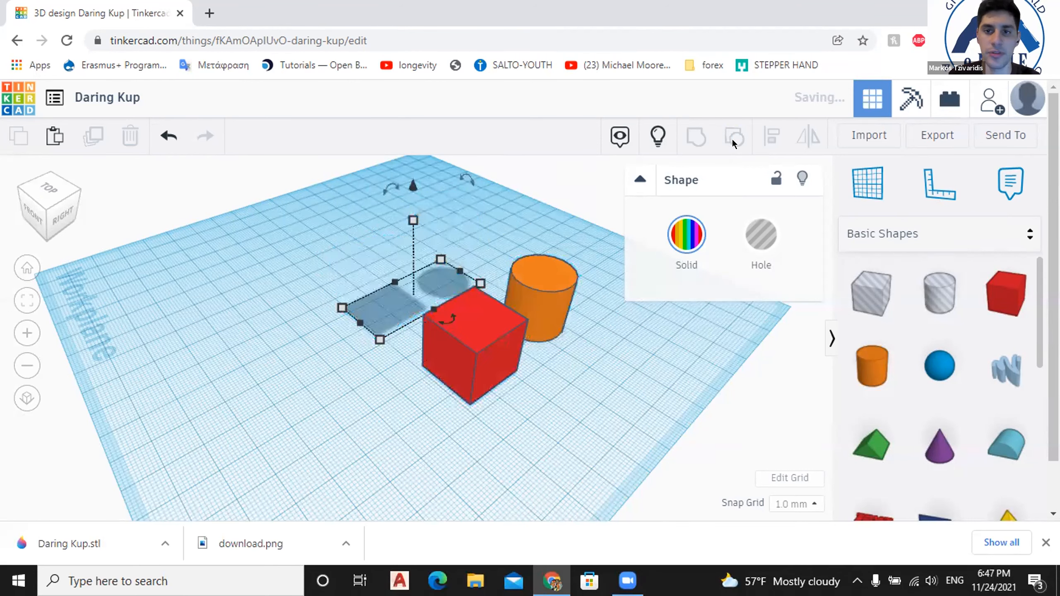
click(460, 352)
drag(365, 281, 314, 252)
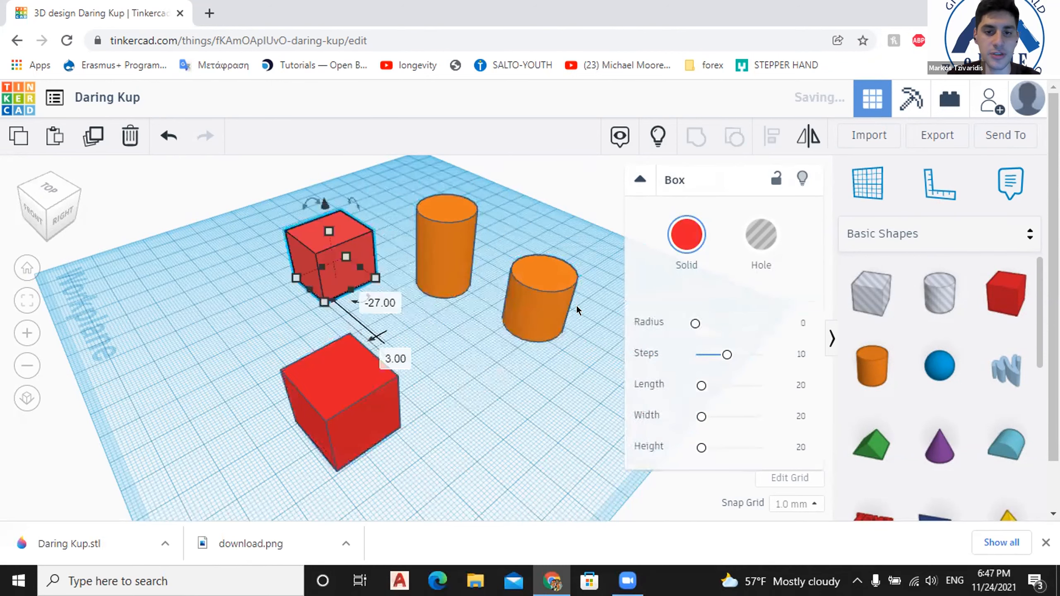
drag(445, 250, 503, 193)
drag(531, 295, 577, 306)
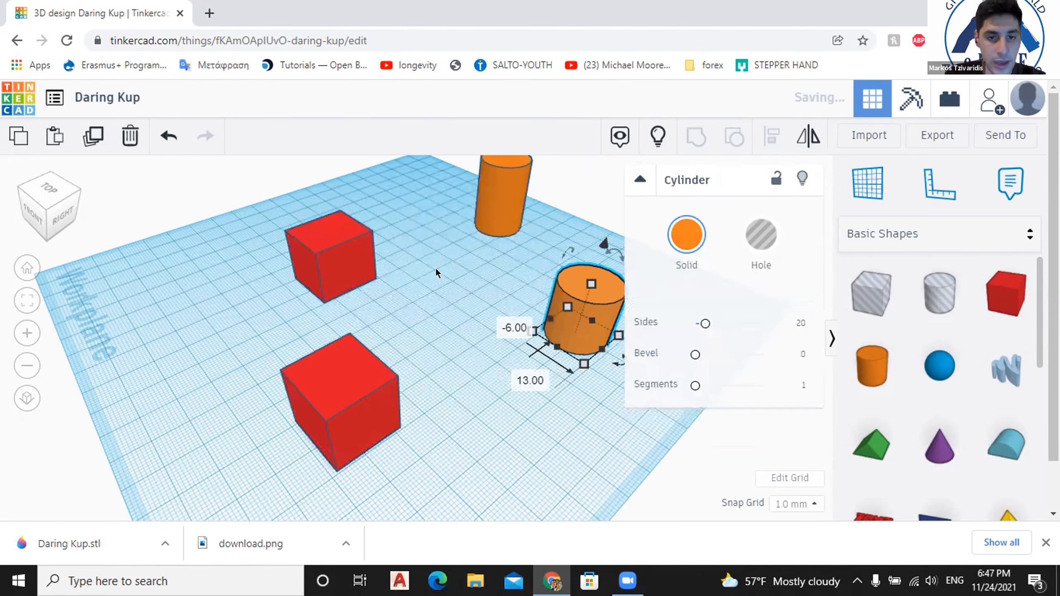
Move the separate boxes and cylinders back close together and clear the selection.
middle_drag(436, 269, 410, 265)
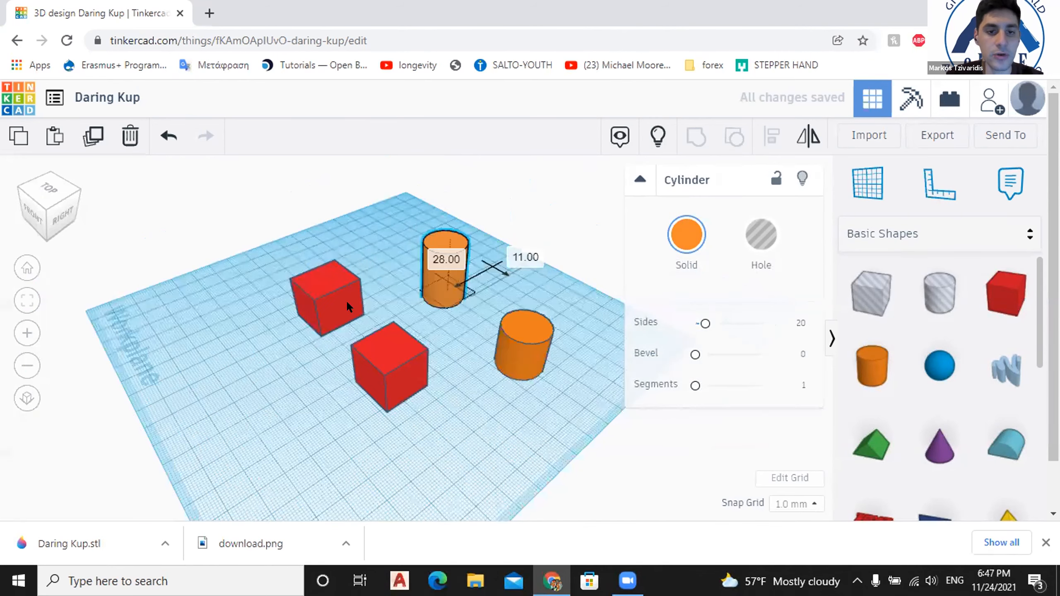
drag(346, 303, 315, 355)
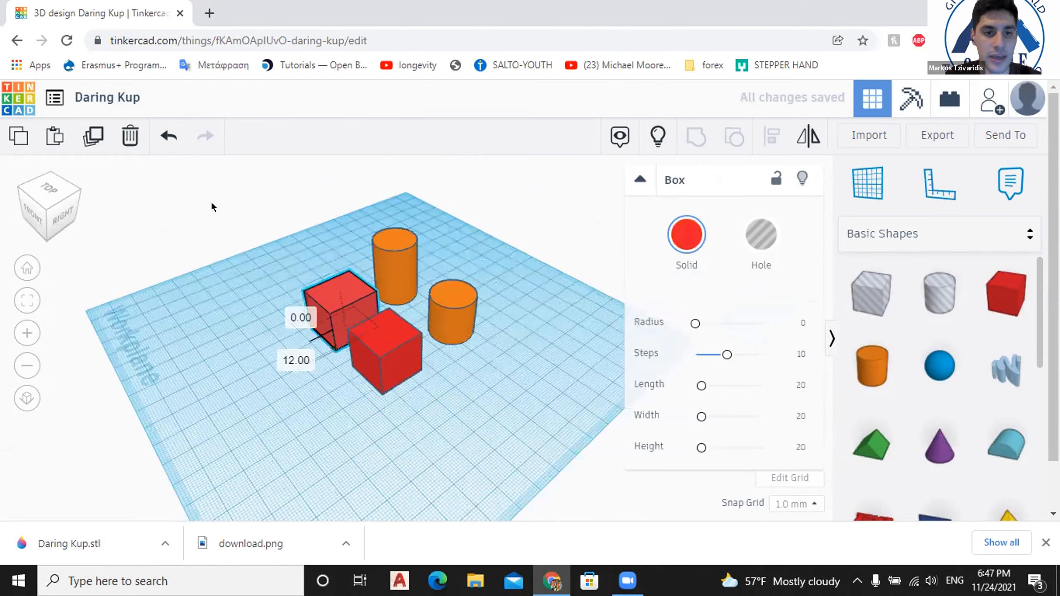
right_drag(211, 202, 222, 203)
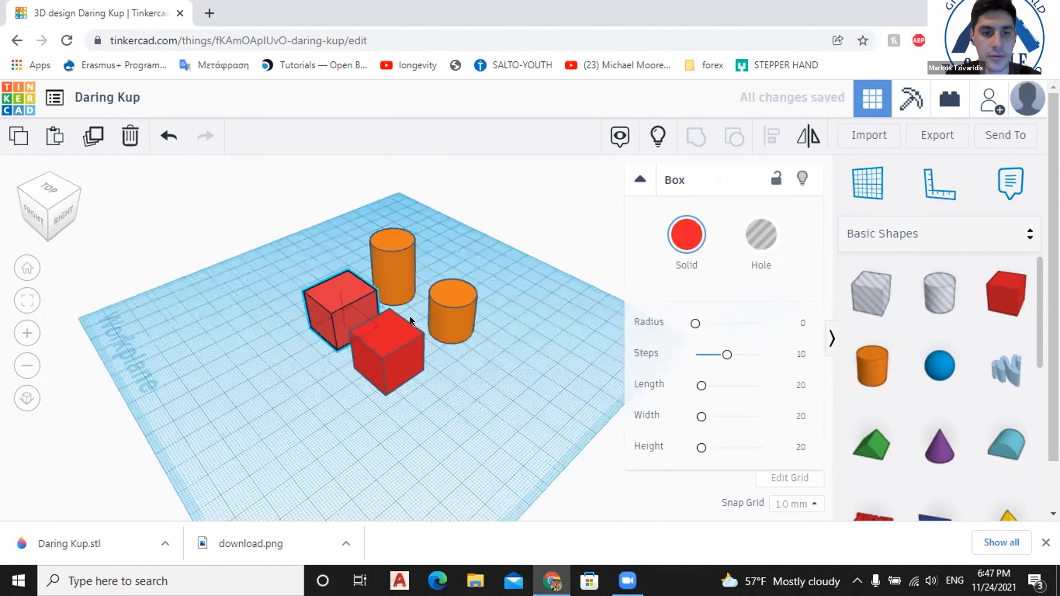
drag(196, 188, 583, 418)
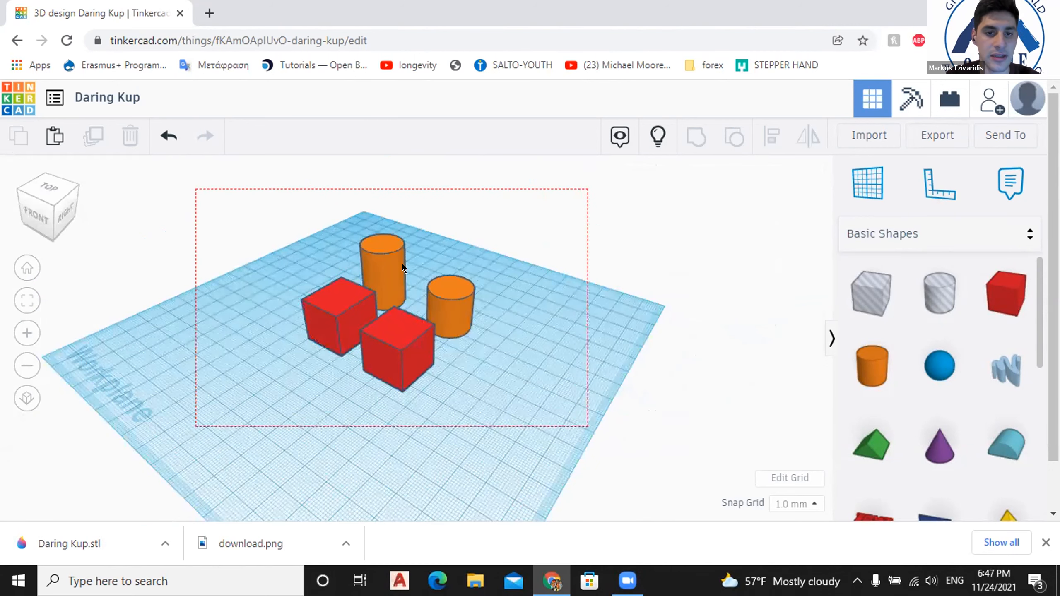
click(475, 215)
Select both boxes and both cylinders and group them into one solid shape.
click(338, 309)
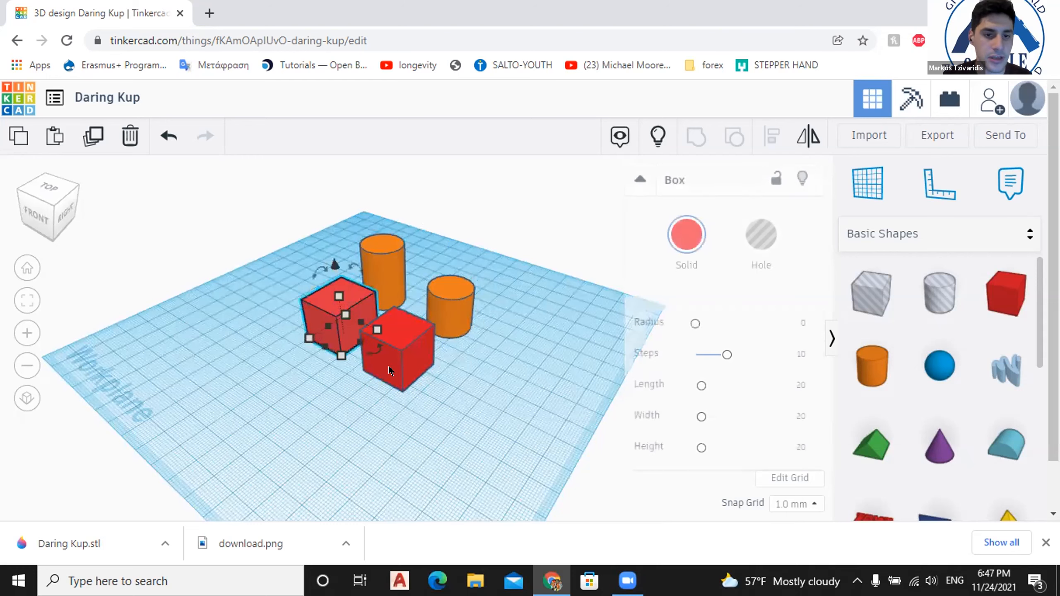
shift+click(408, 361)
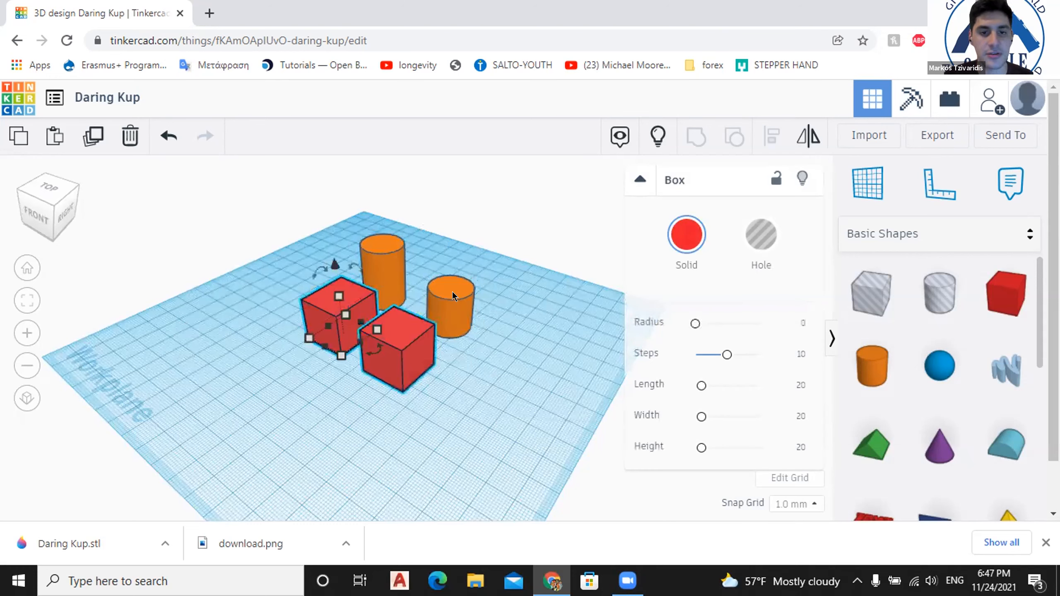
shift+click(386, 252)
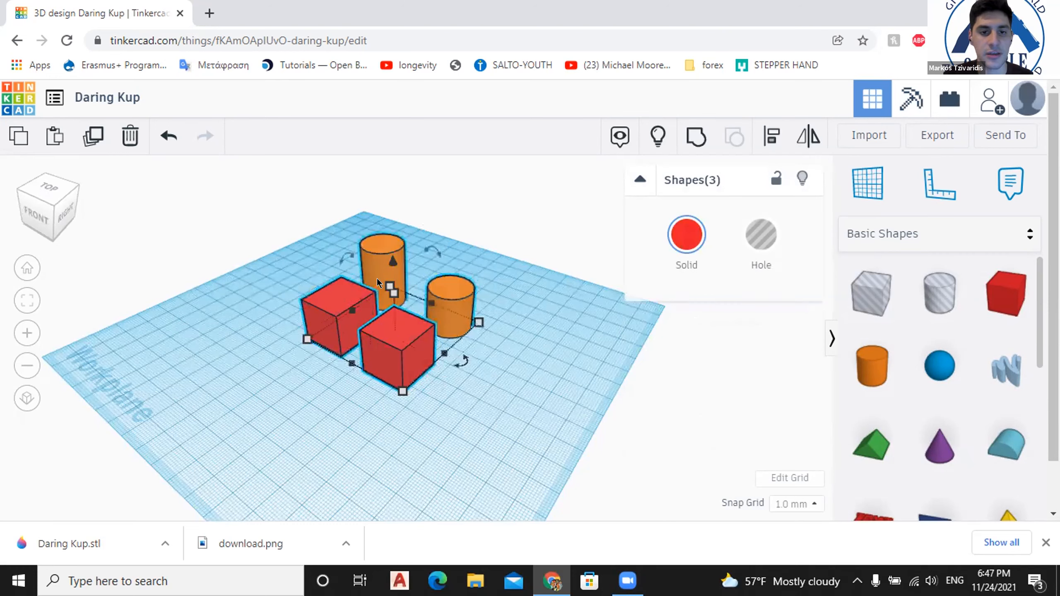
shift+click(460, 327)
click(696, 137)
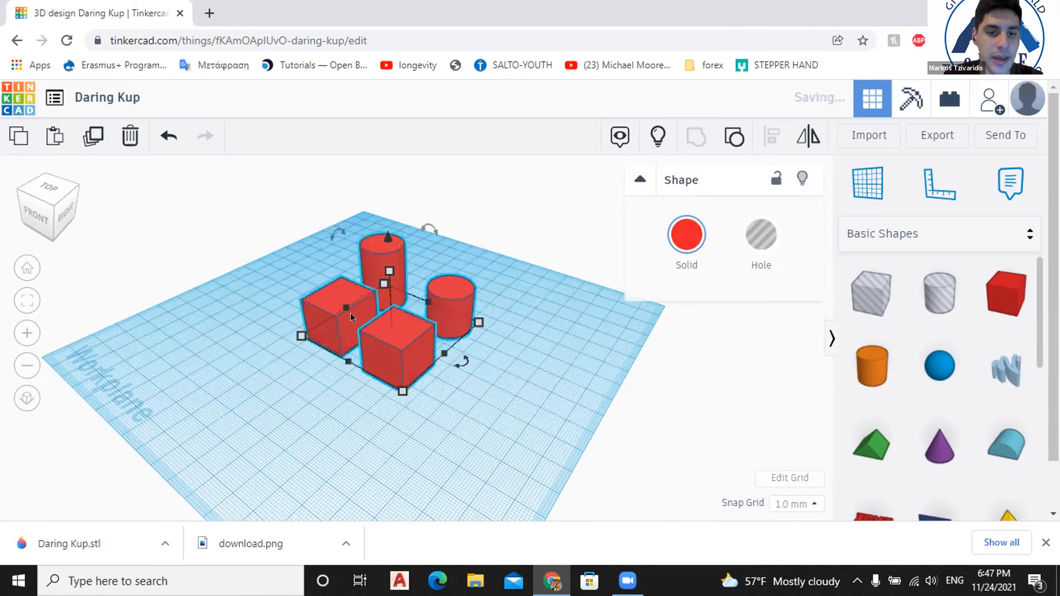
Ungroup the four-shape solid and spread the individual boxes and cylinders apart across the workplane.
click(451, 340)
right_drag(383, 330, 397, 317)
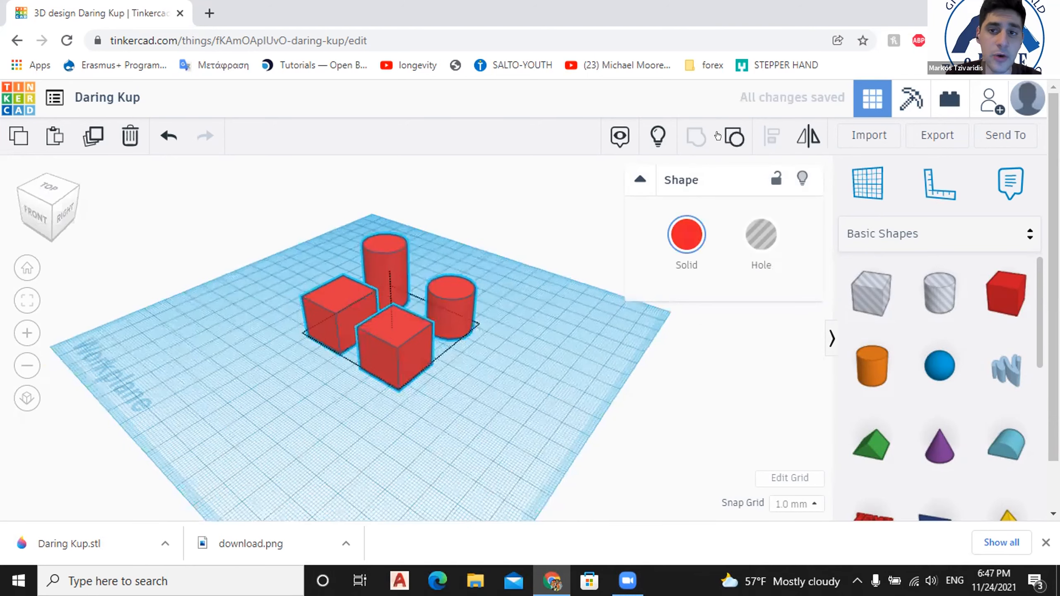
right_drag(587, 188, 511, 245)
key(ctrl+shift+g)
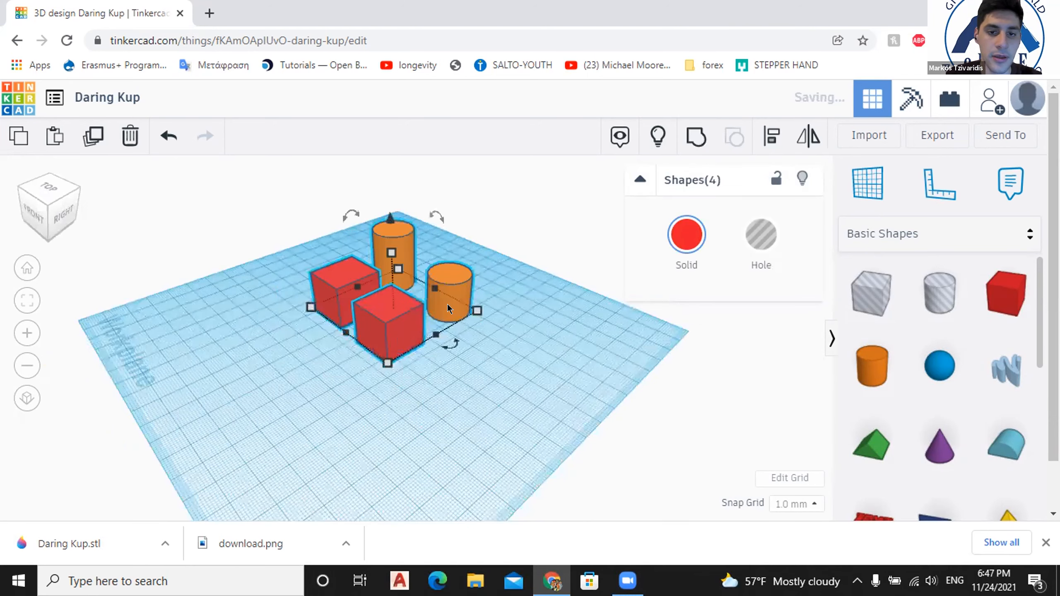
click(461, 264)
click(463, 276)
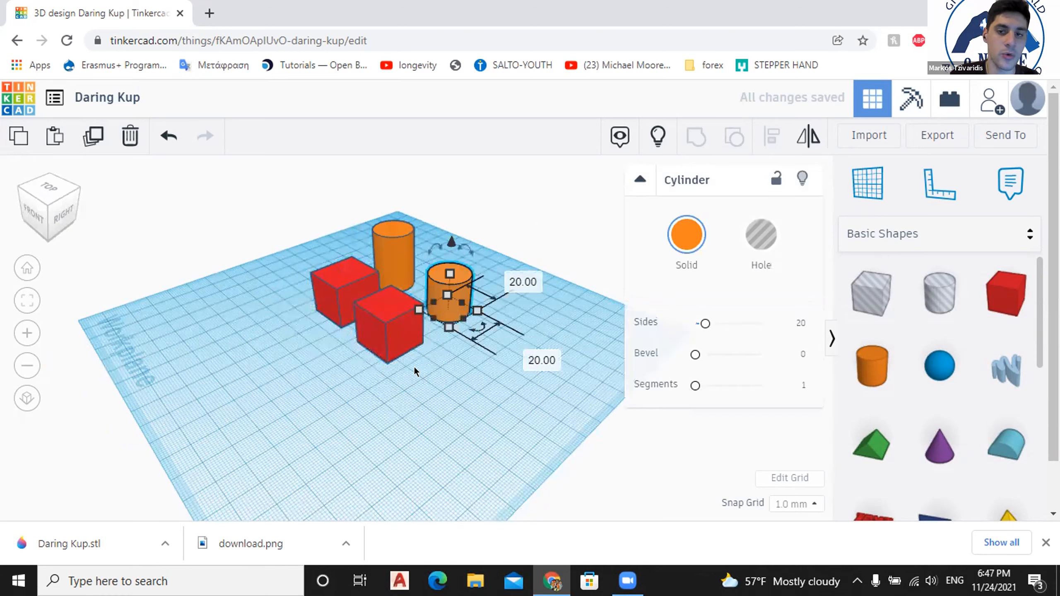
drag(449, 294, 508, 279)
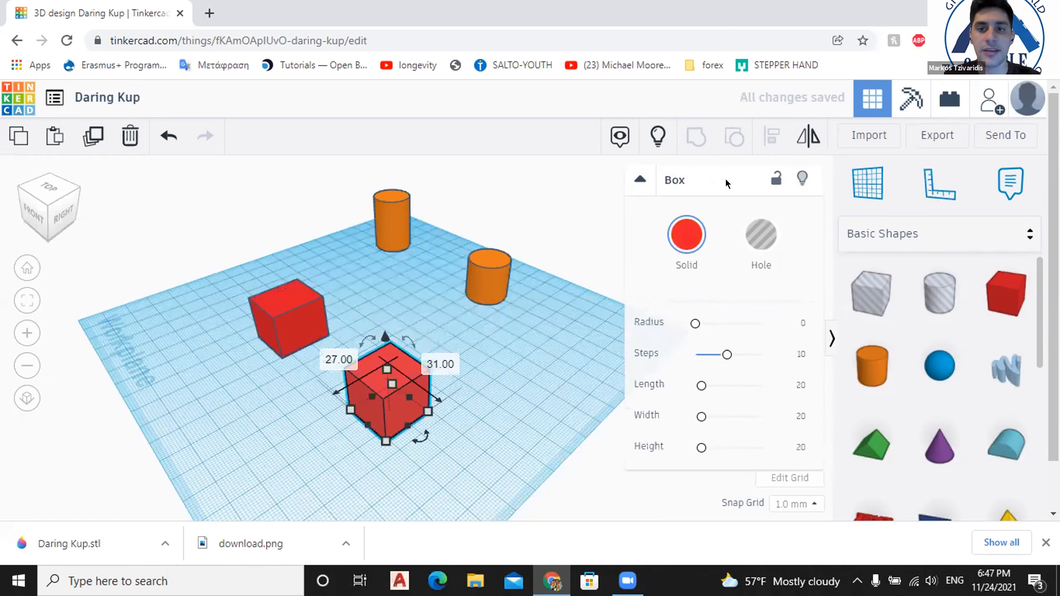
click(584, 238)
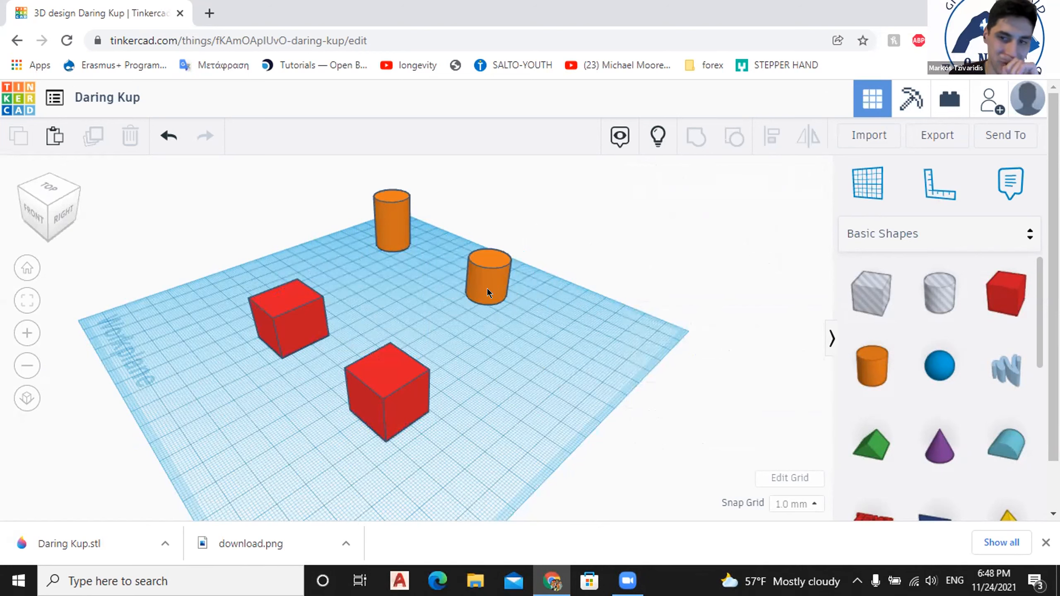
Move the two cylinders and the front red box to new positions nearer the other box.
drag(488, 278, 464, 351)
drag(396, 249, 399, 297)
drag(388, 403, 353, 357)
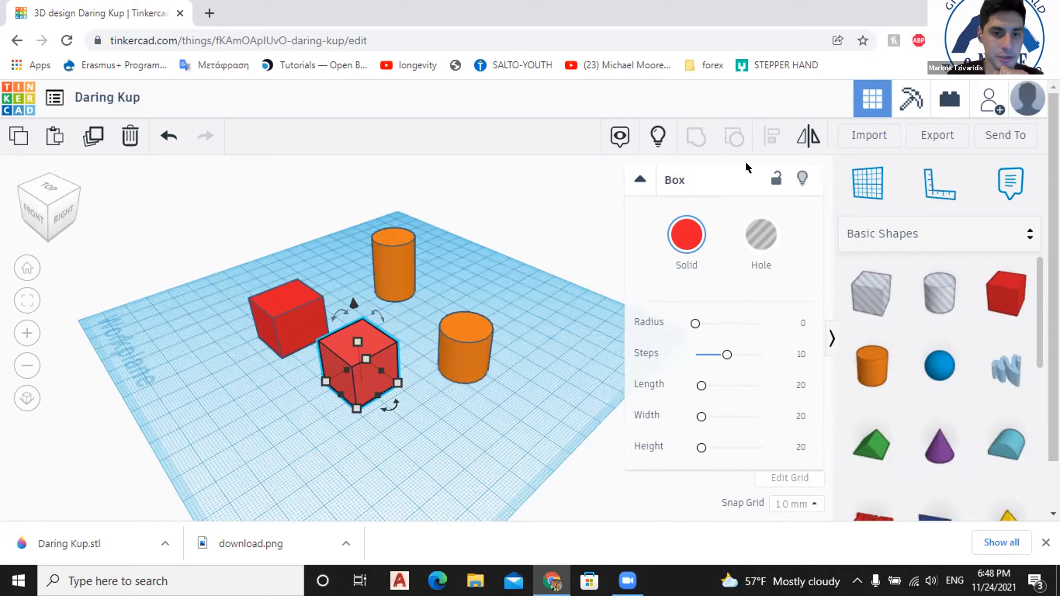
click(485, 291)
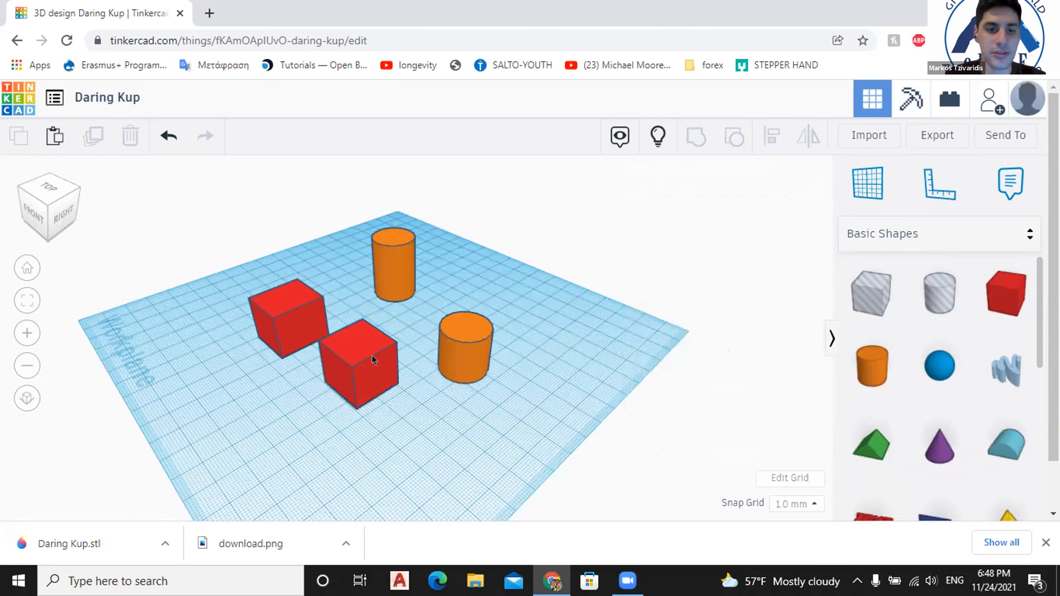
mouse_move(340, 344)
mouse_down()
mouse_move(301, 347)
mouse_move(333, 361)
mouse_up()
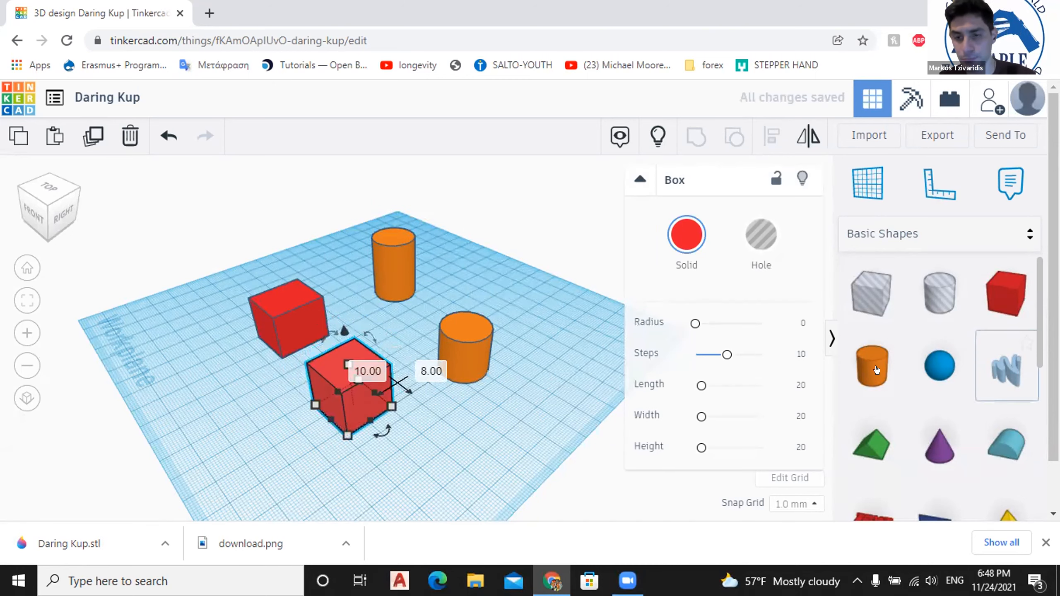
Delete the front red box and both orange cylinders, keeping only the rear red box.
key(Delete)
click(440, 338)
key(Delete)
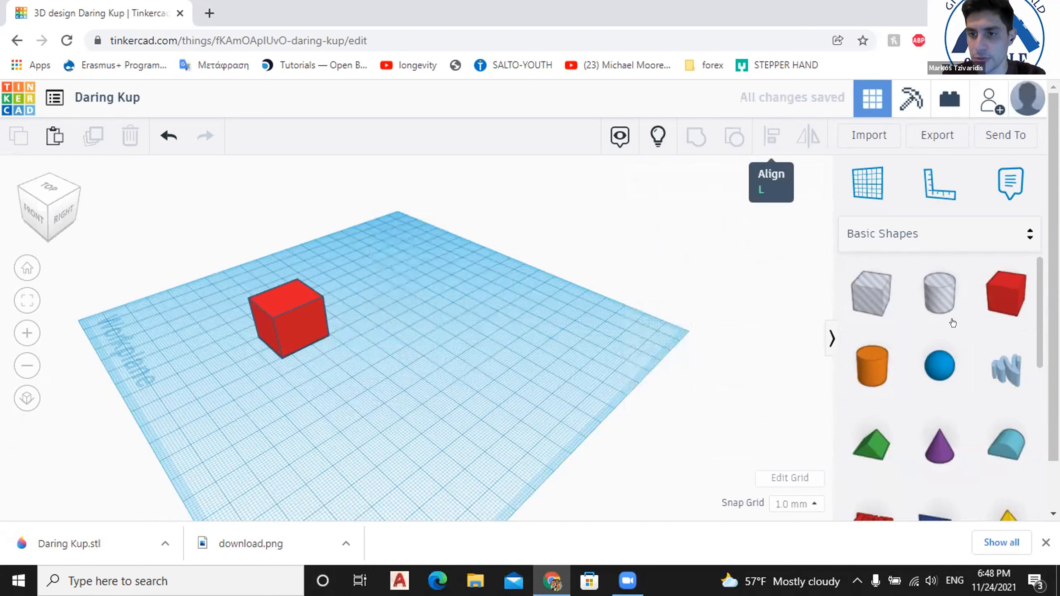
Place a round roof shape beside the remaining red box and stretch it taller than the box.
scroll(1011, 319, down, 2)
click(327, 367)
right_drag(340, 350, 465, 338)
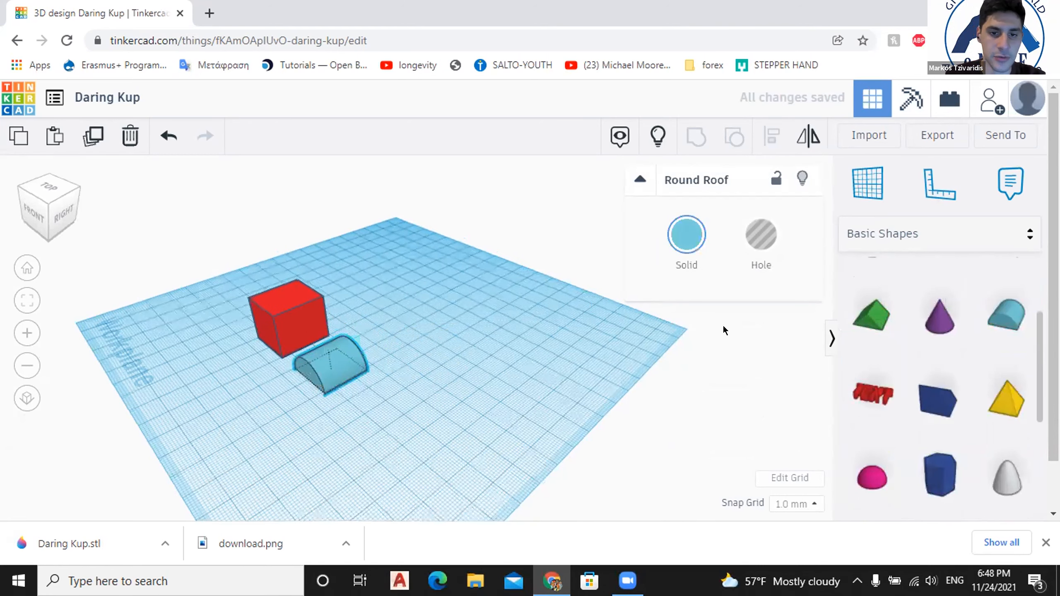
right_drag(723, 342, 772, 391)
click(661, 340)
right_drag(402, 390, 411, 390)
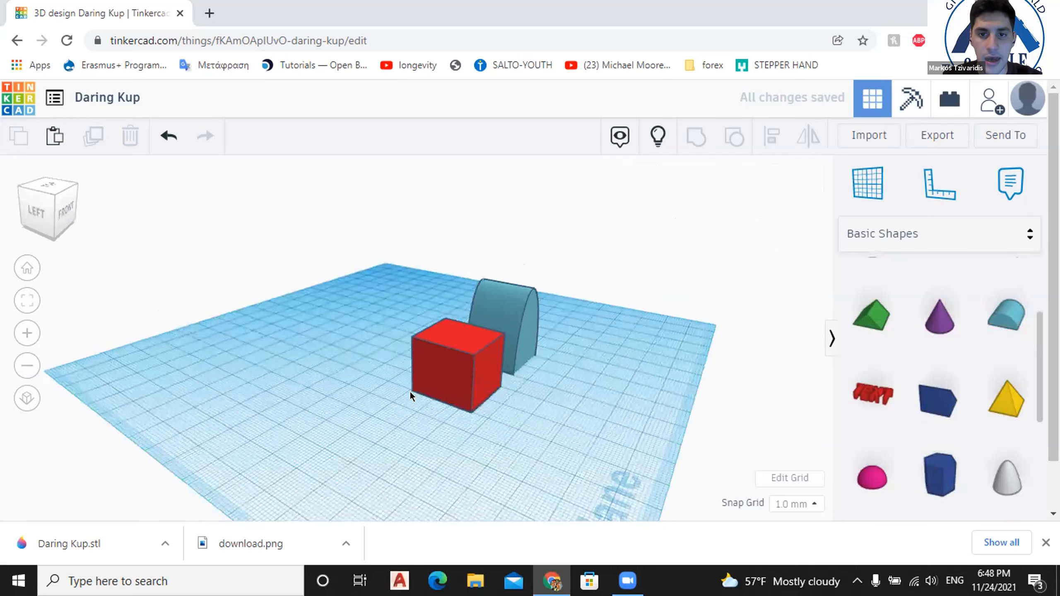
right_drag(511, 328, 535, 364)
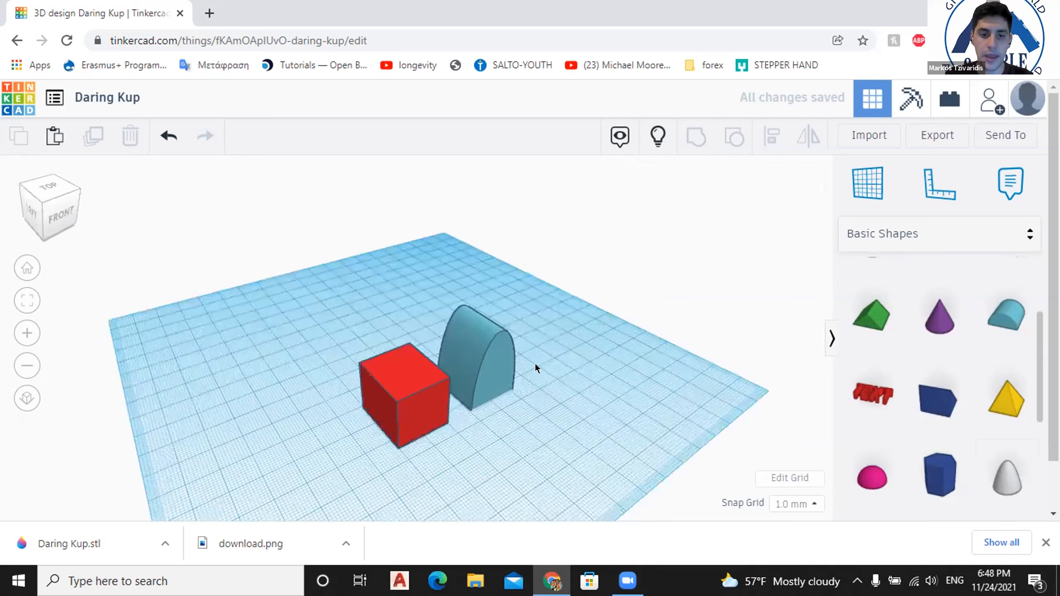
Move the red box away from the round roof to leave a clear gap between them.
drag(411, 386, 392, 386)
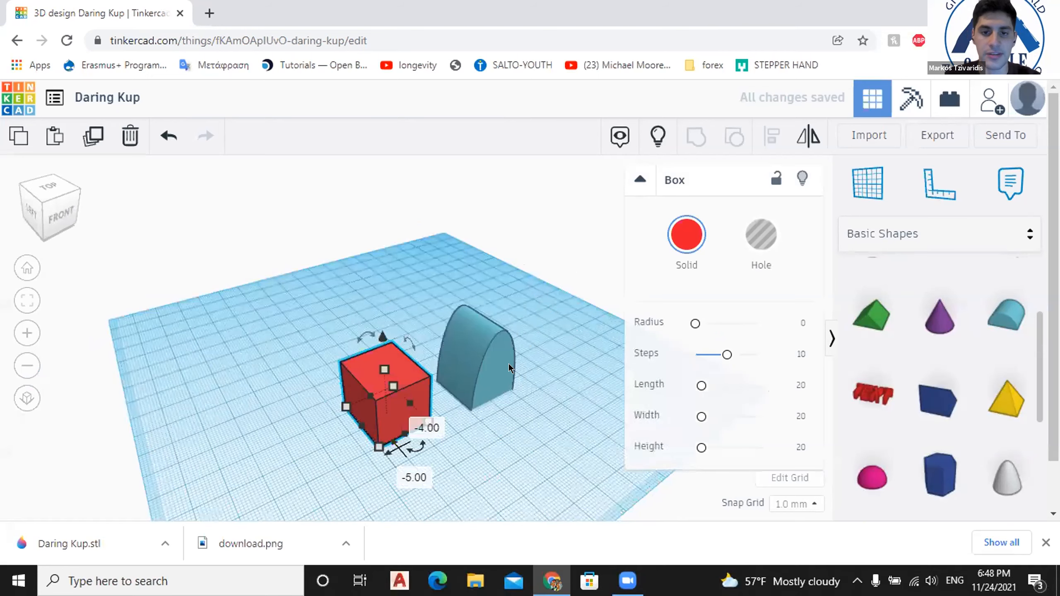
right_drag(464, 342, 500, 379)
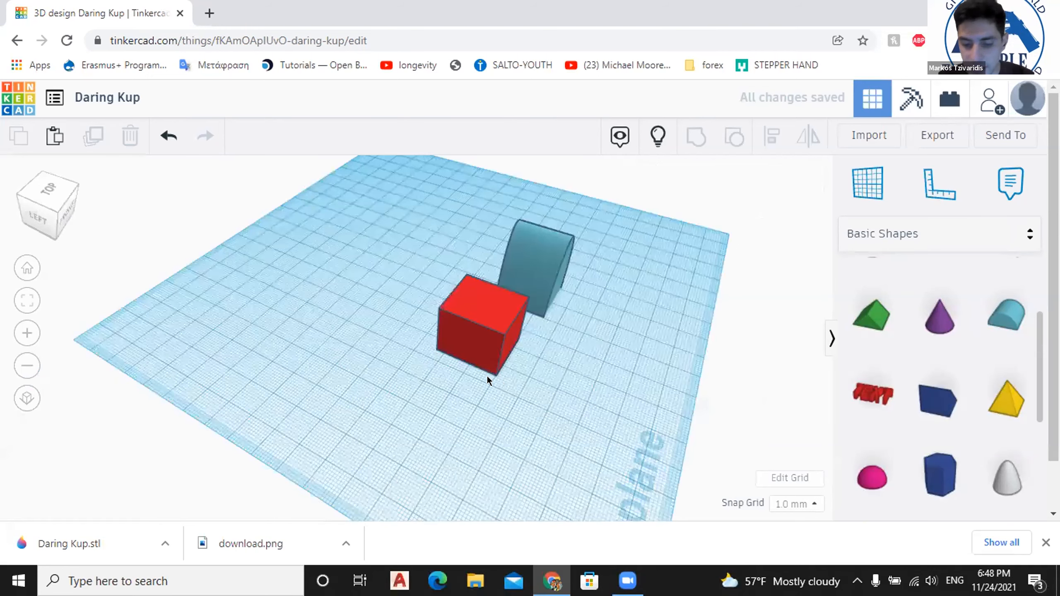
click(477, 340)
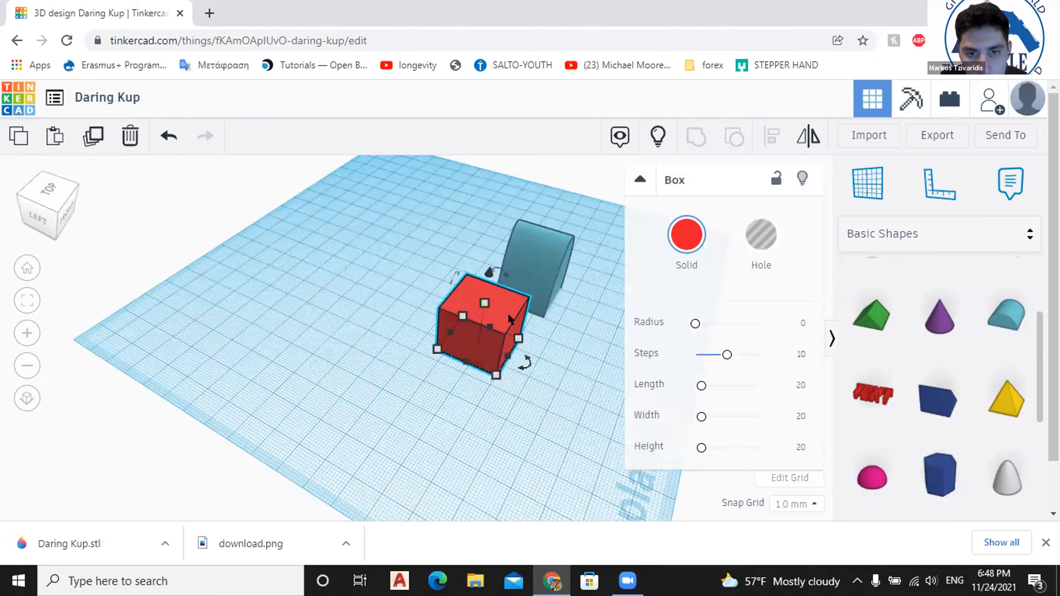
drag(509, 316, 386, 315)
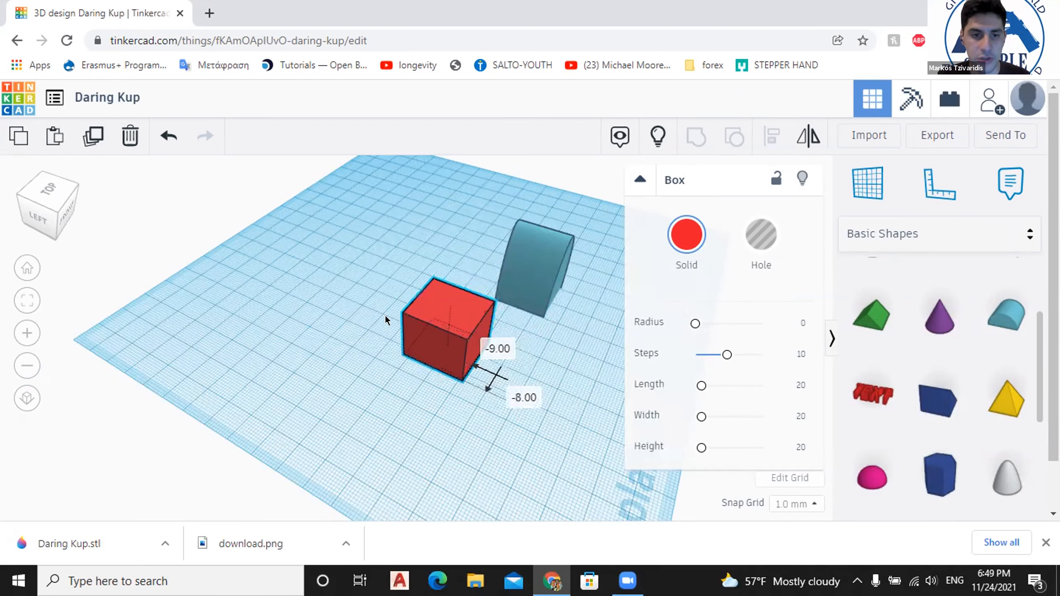
click(513, 310)
right_drag(513, 310, 514, 314)
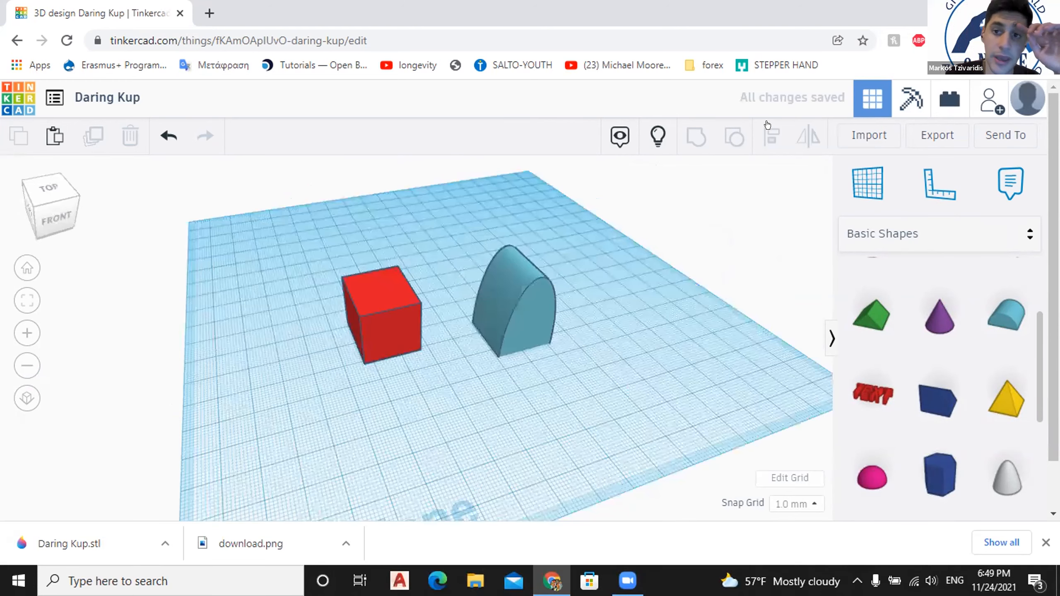
Try aligning the red box and the round roof along their rear edges, and undo the alignment.
key(ctrl+a)
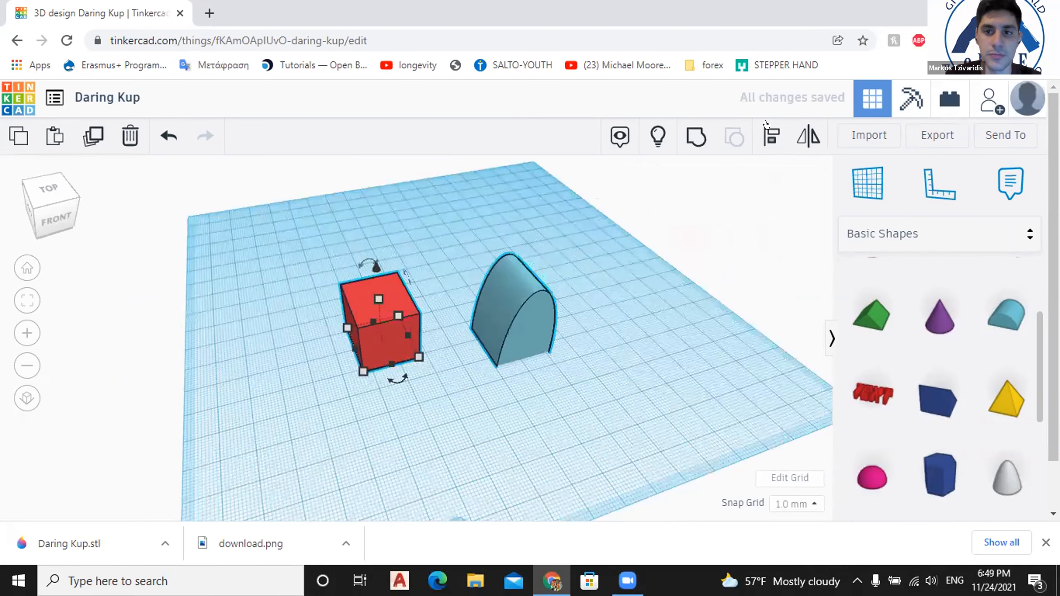
click(766, 134)
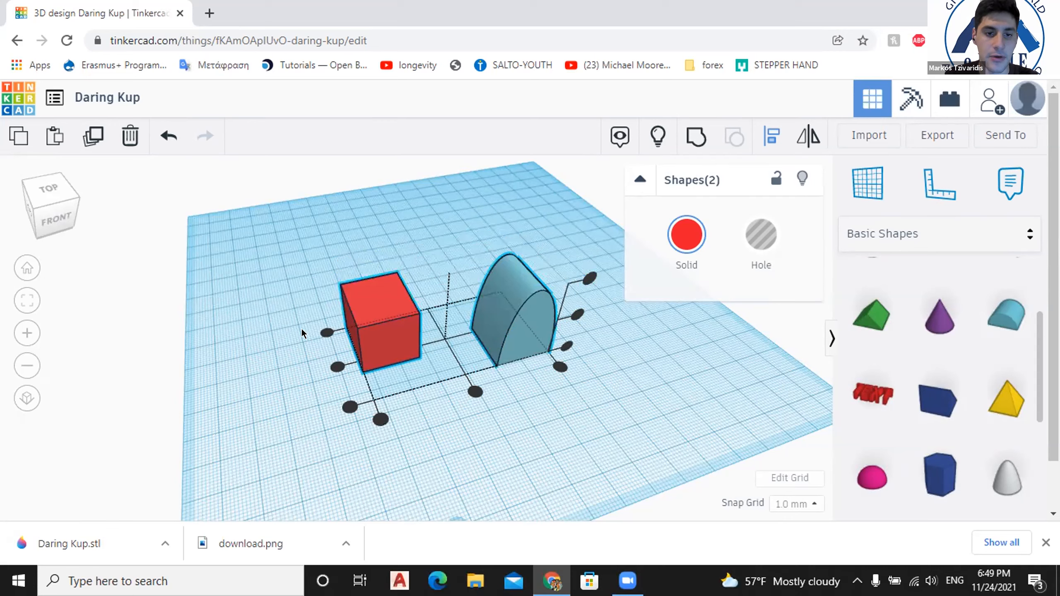
scroll(301, 321, up, 1)
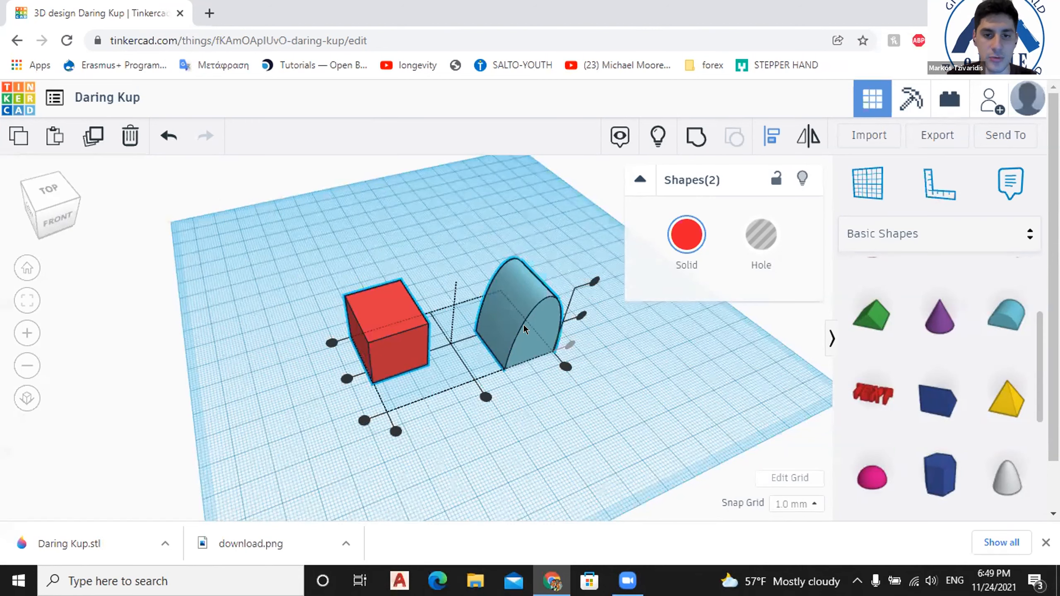
right_drag(526, 331, 536, 365)
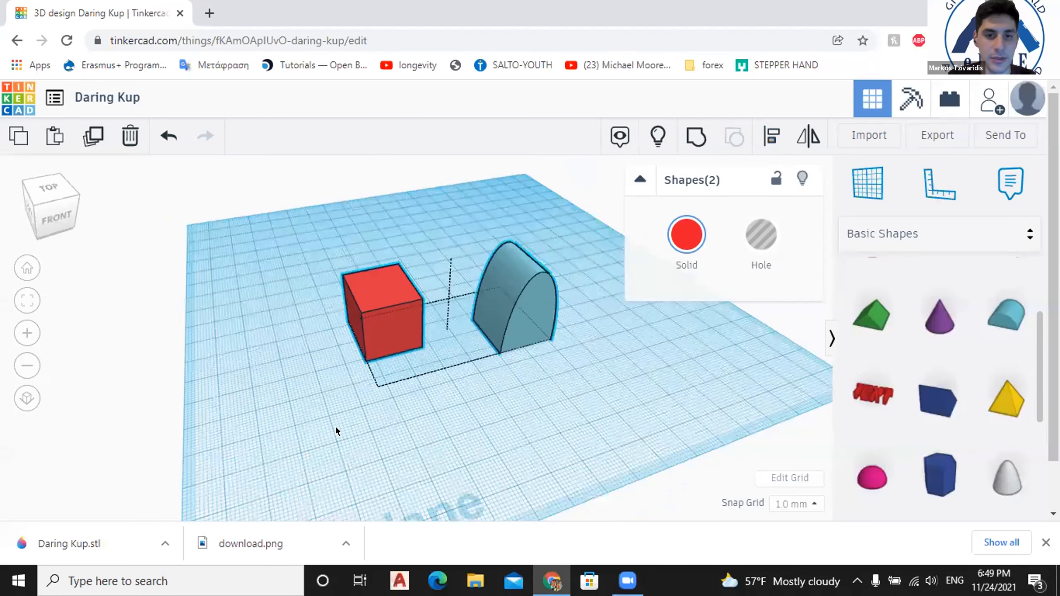
right_drag(336, 432, 397, 434)
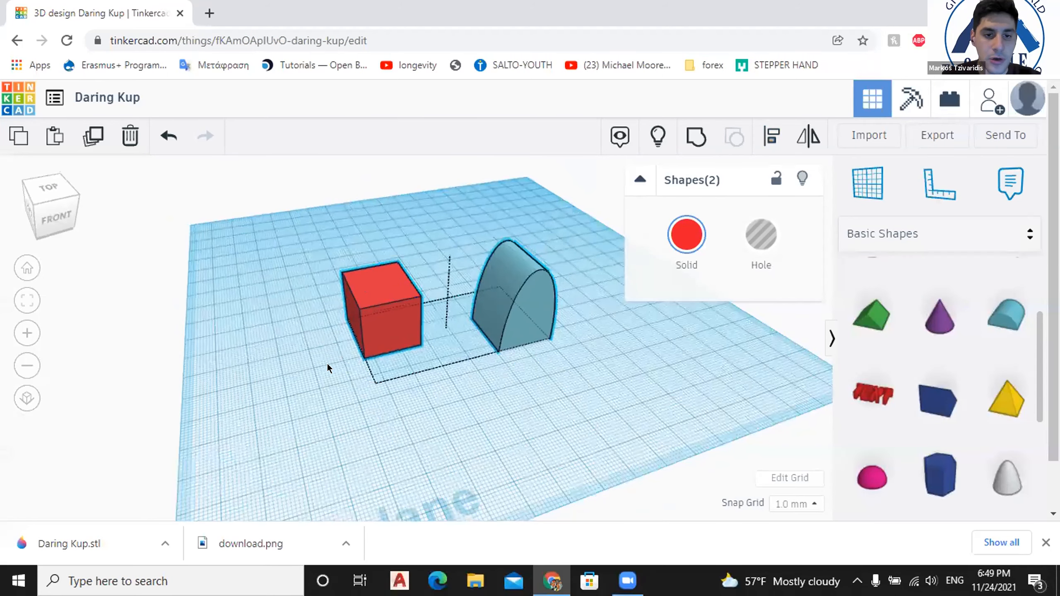
right_drag(372, 429, 375, 414)
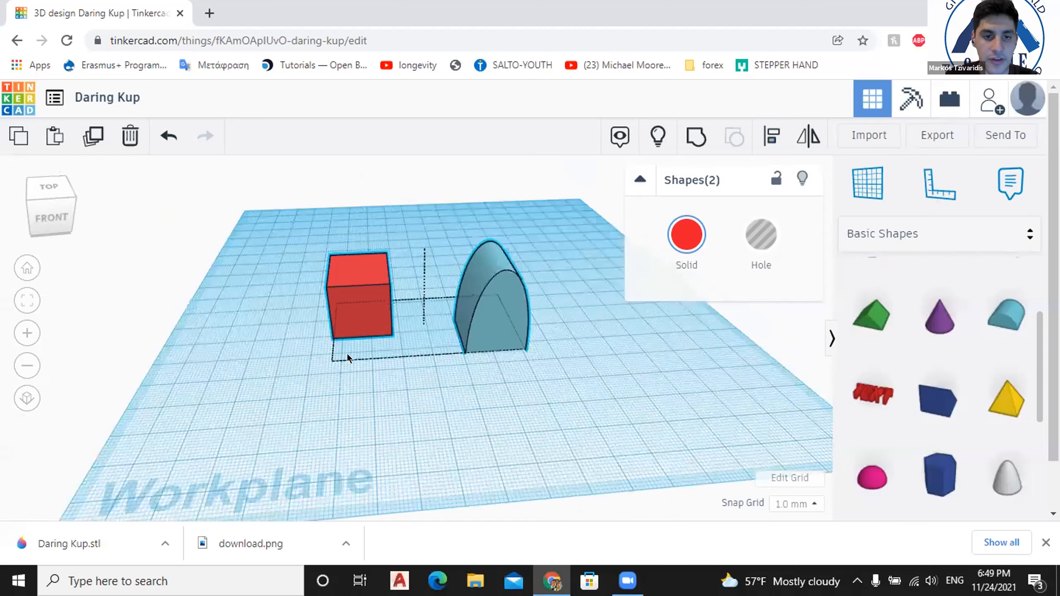
right_drag(347, 354, 351, 354)
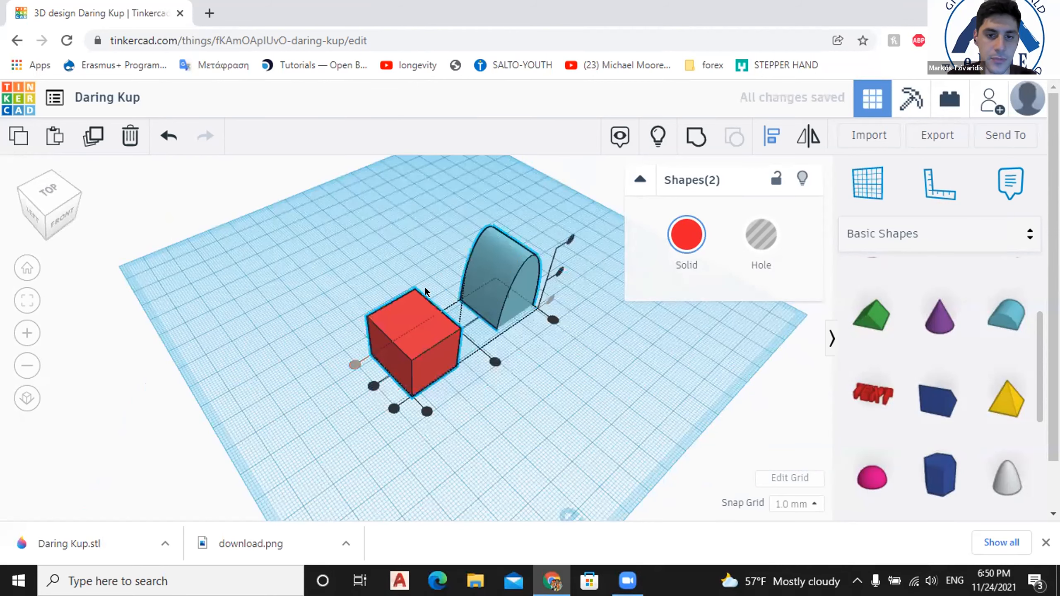
right_drag(228, 282, 224, 282)
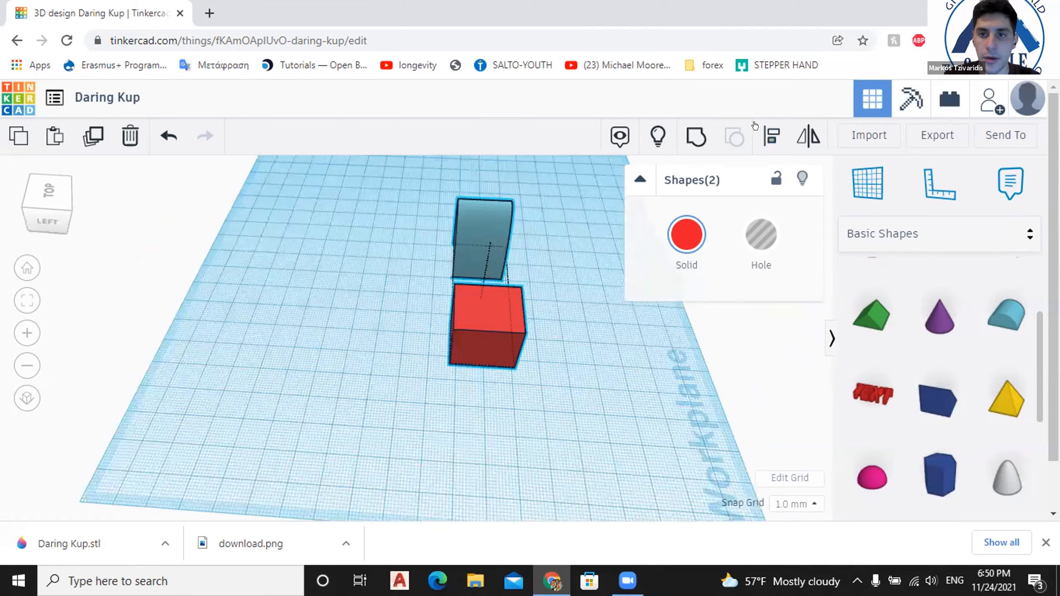
right_drag(558, 280, 550, 279)
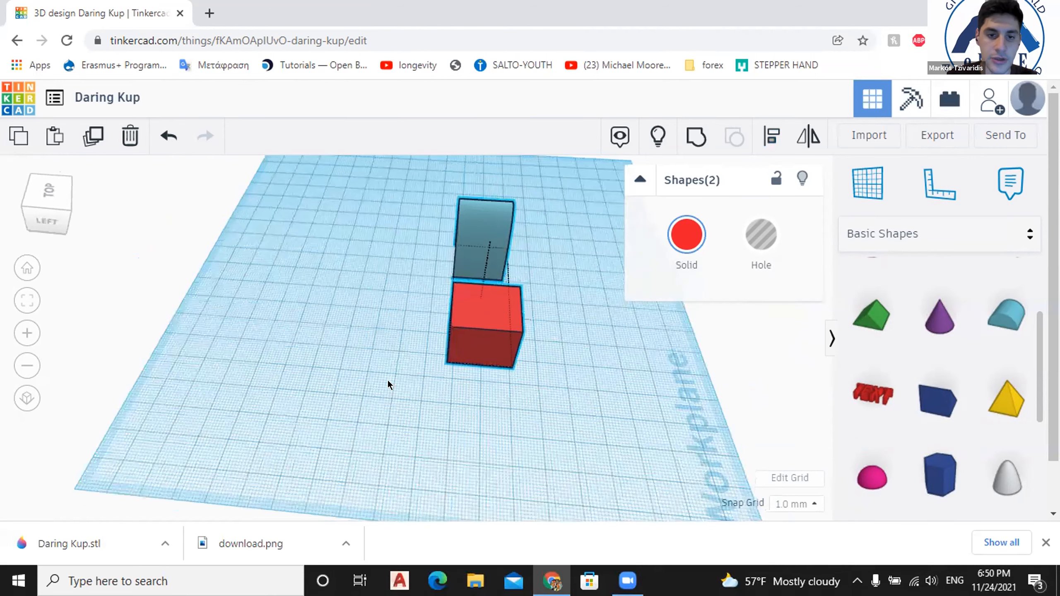
key(ctrl+z)
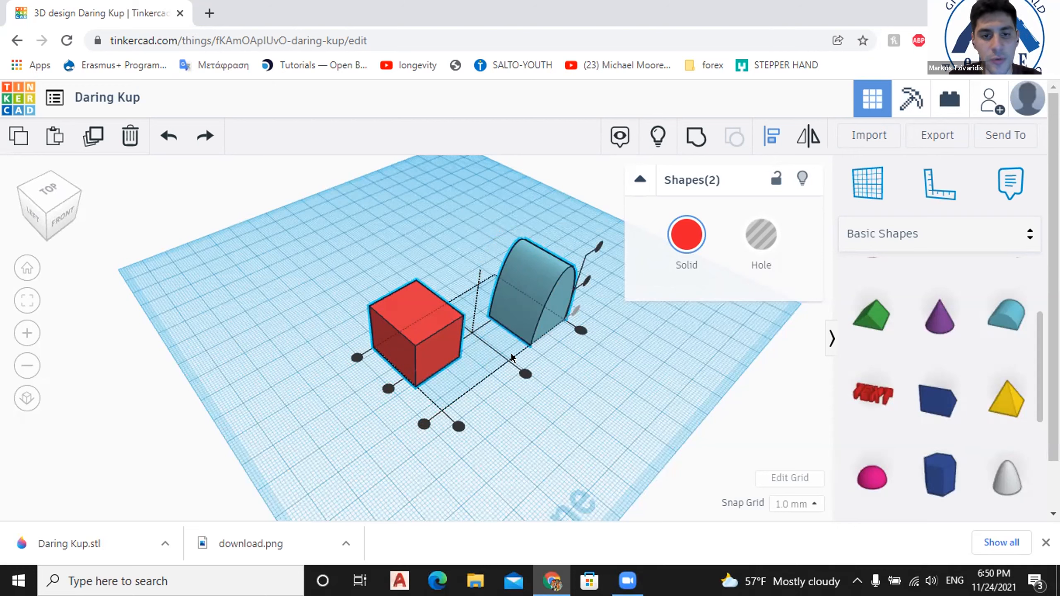
Move the red box closer to the round roof, leaving a narrow gap between them.
click(474, 364)
drag(457, 349, 408, 351)
click(439, 343)
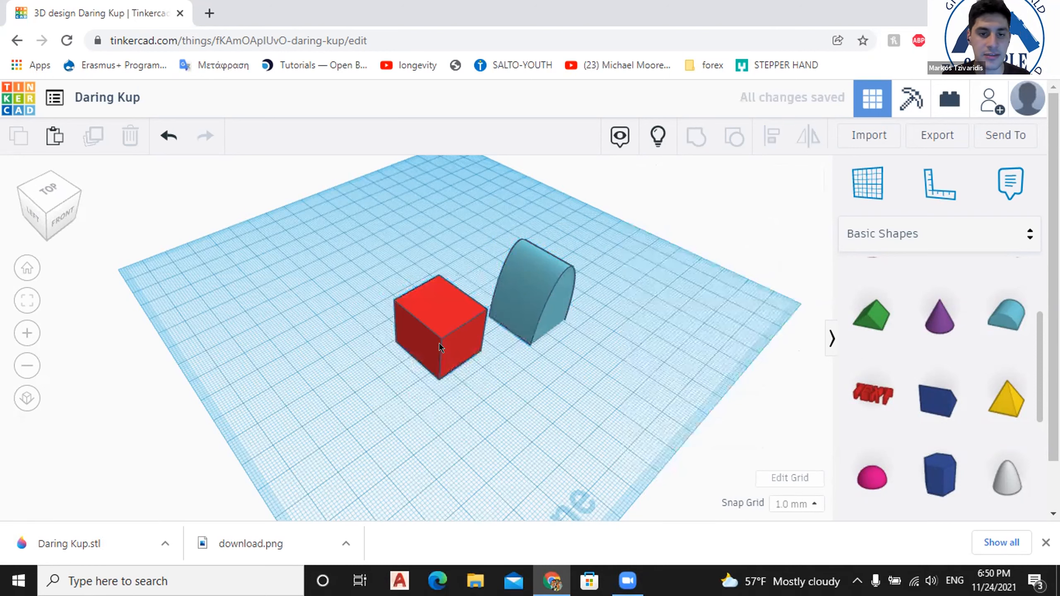
Select the red box and the round roof together and align them along their front edges.
shift+click(538, 292)
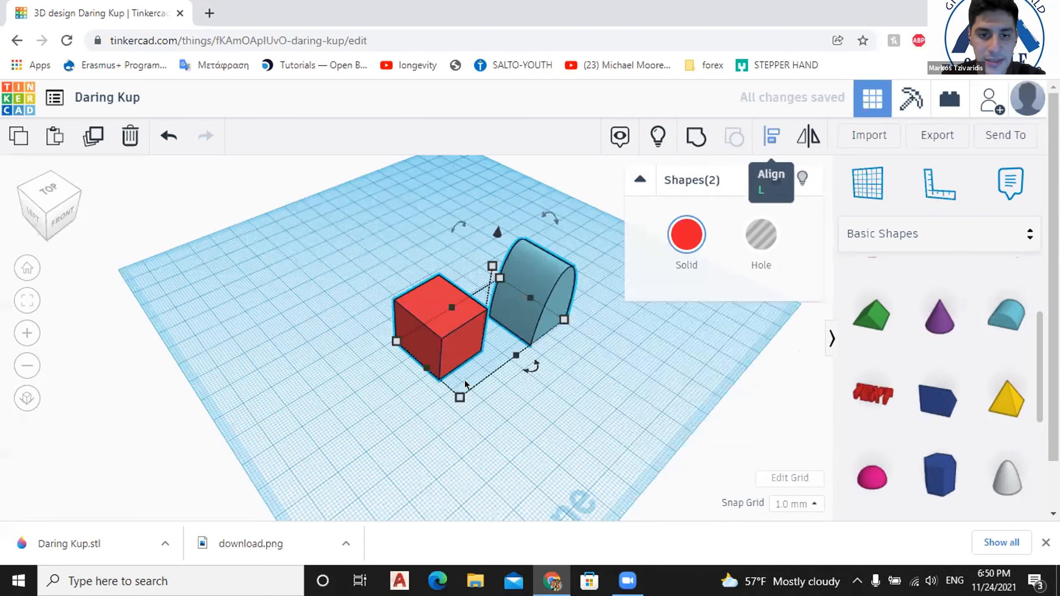
drag(401, 330, 421, 345)
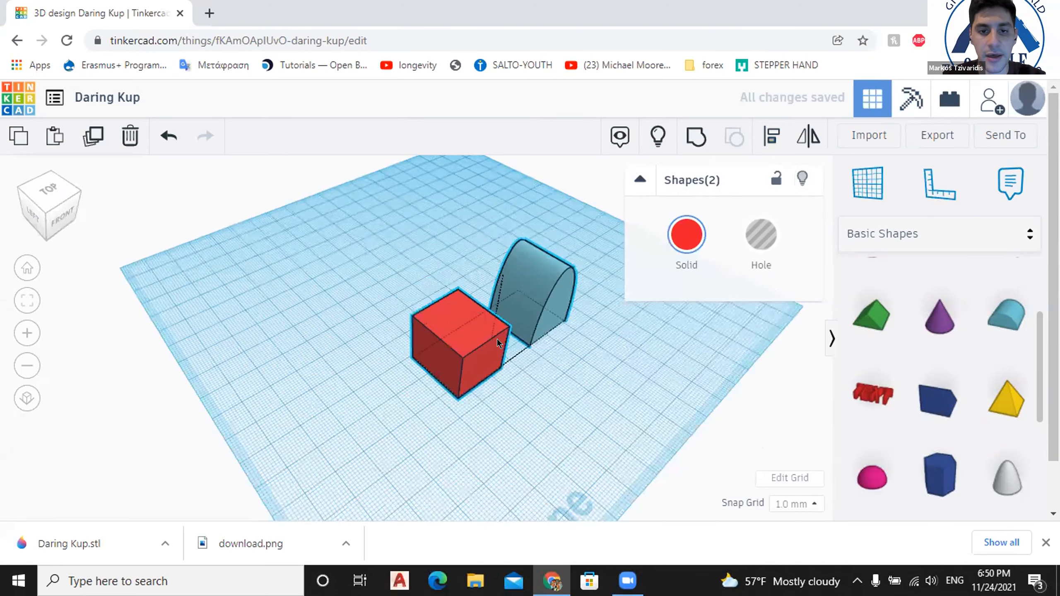
right_drag(496, 339, 389, 381)
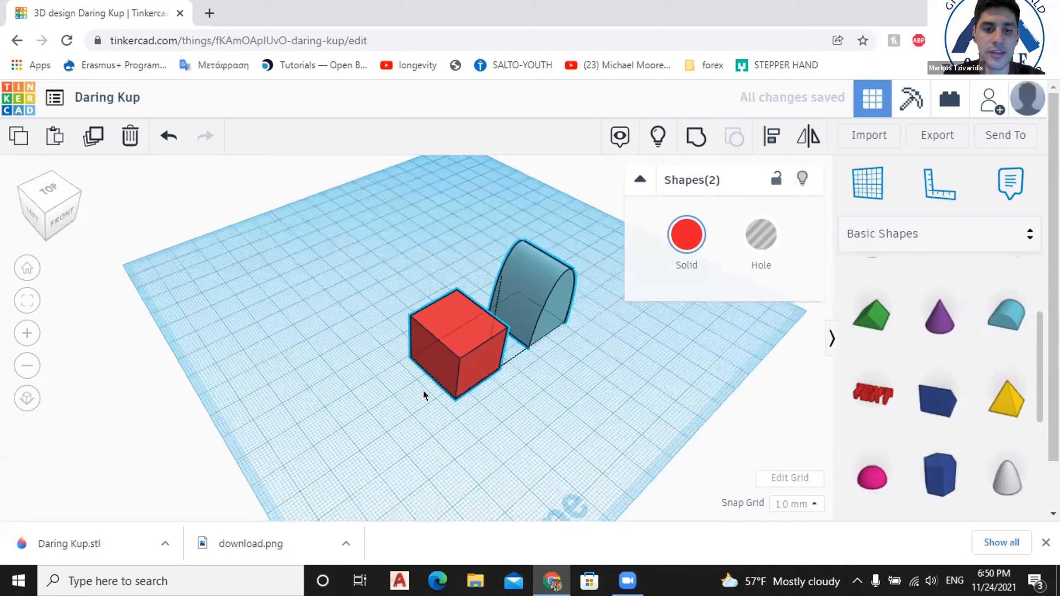
right_drag(475, 367, 574, 269)
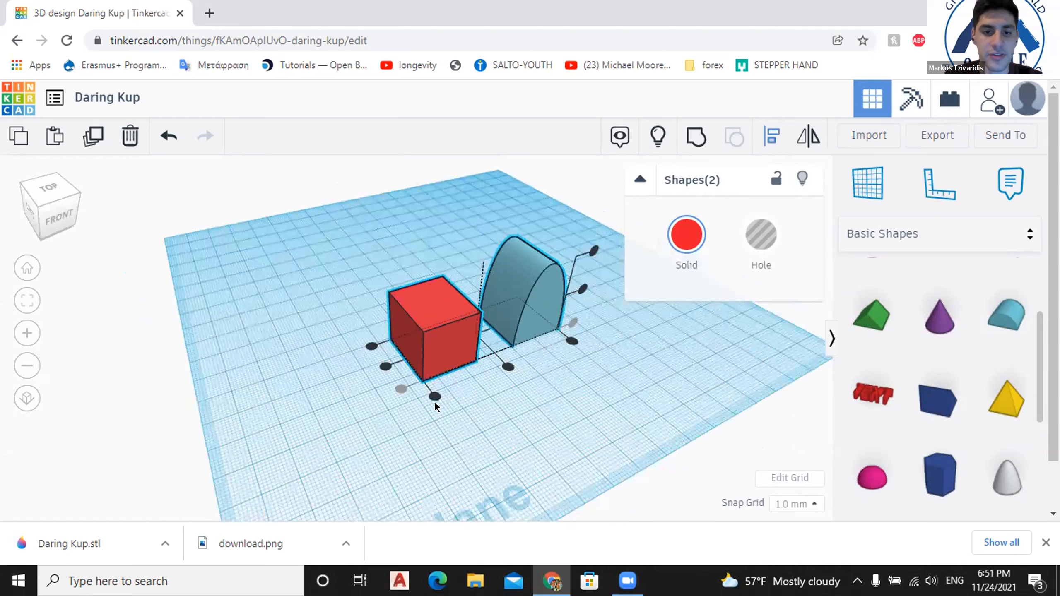
right_drag(360, 417, 353, 418)
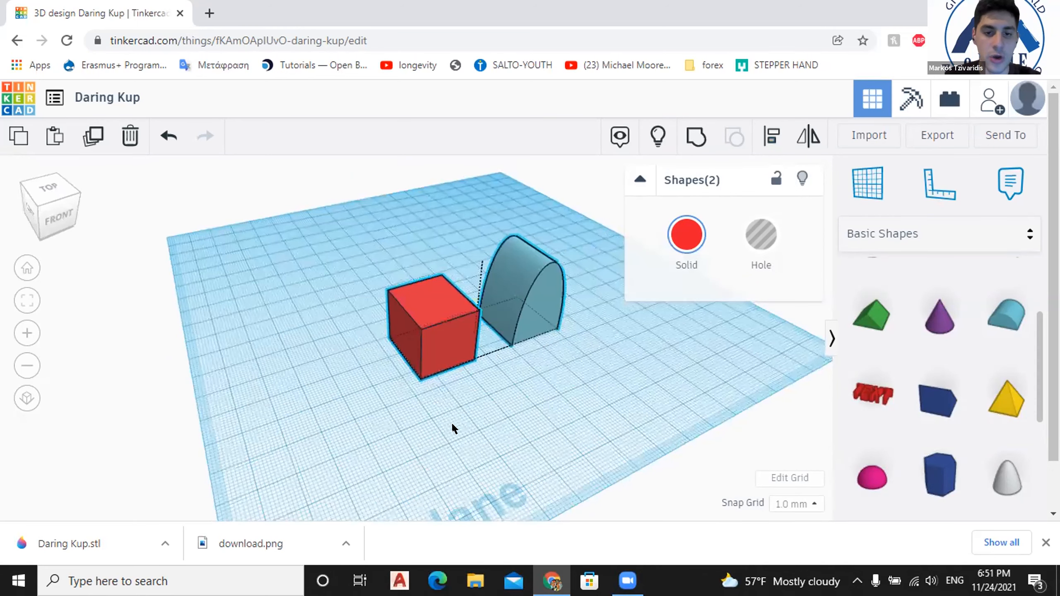
Align the red box and the round roof at the middle of their heights.
key(l)
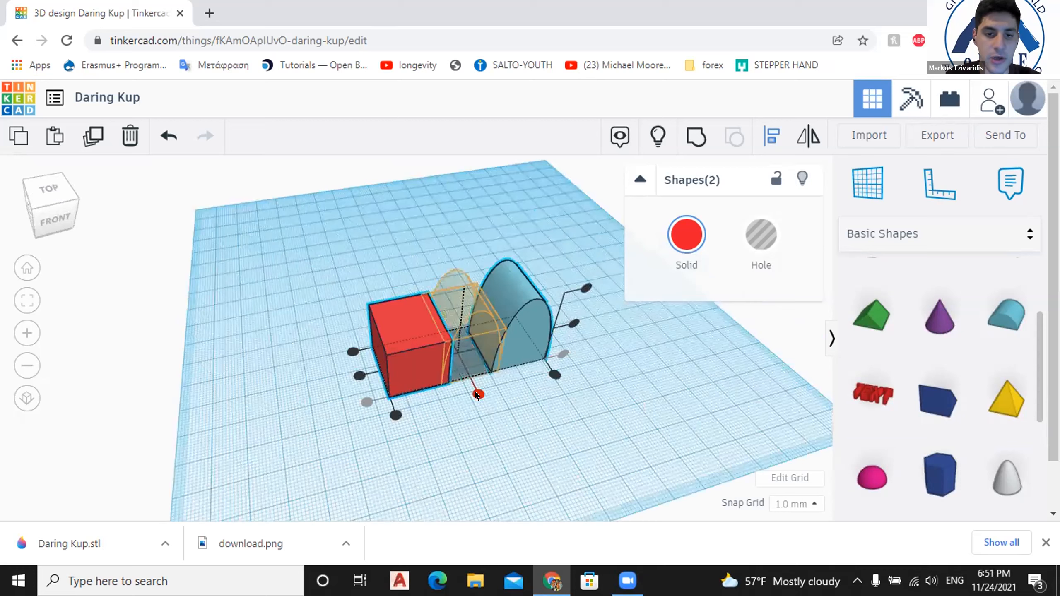
click(554, 374)
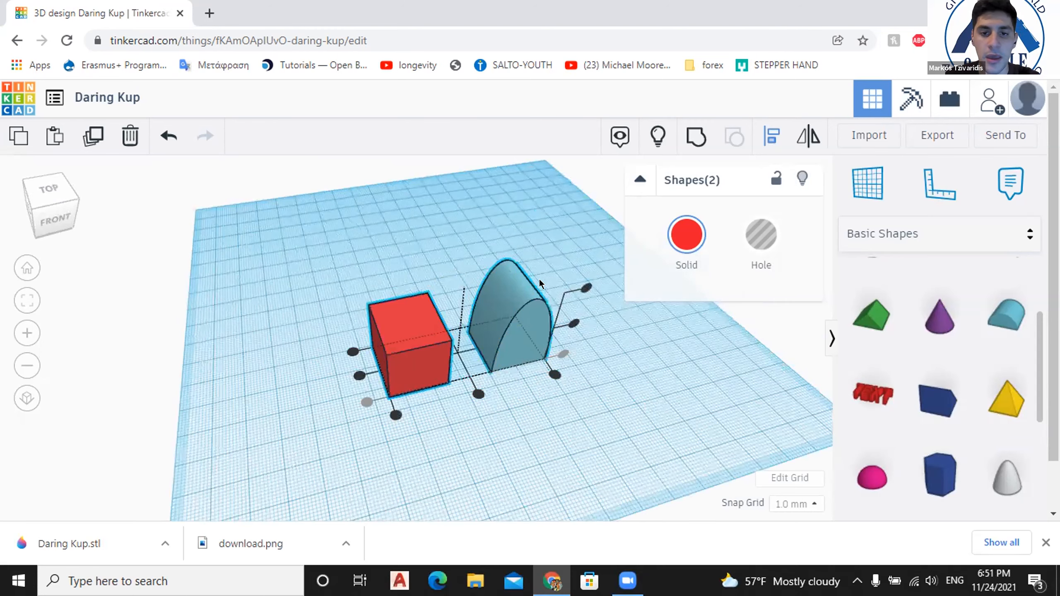
right_drag(538, 280, 535, 279)
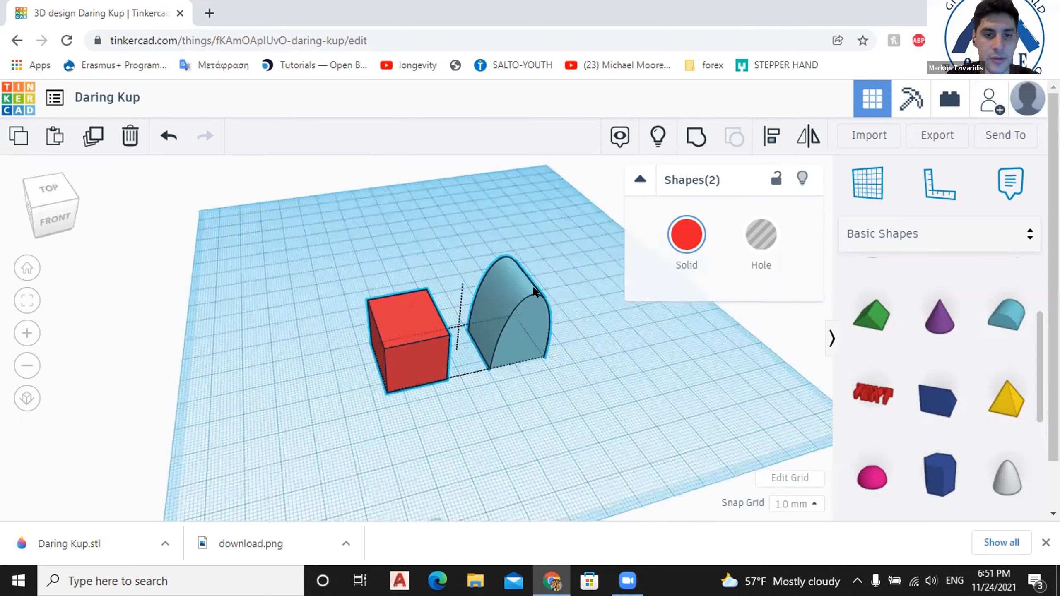
right_drag(488, 277, 488, 268)
click(533, 287)
right_drag(274, 230, 439, 239)
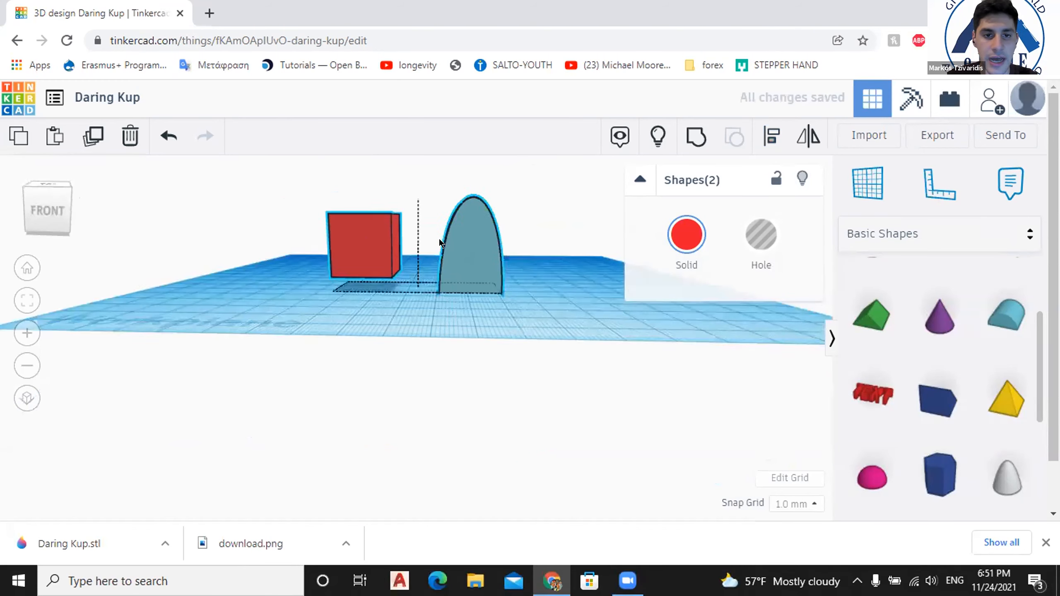
Align the top of the red box with the top of the round roof.
key(l)
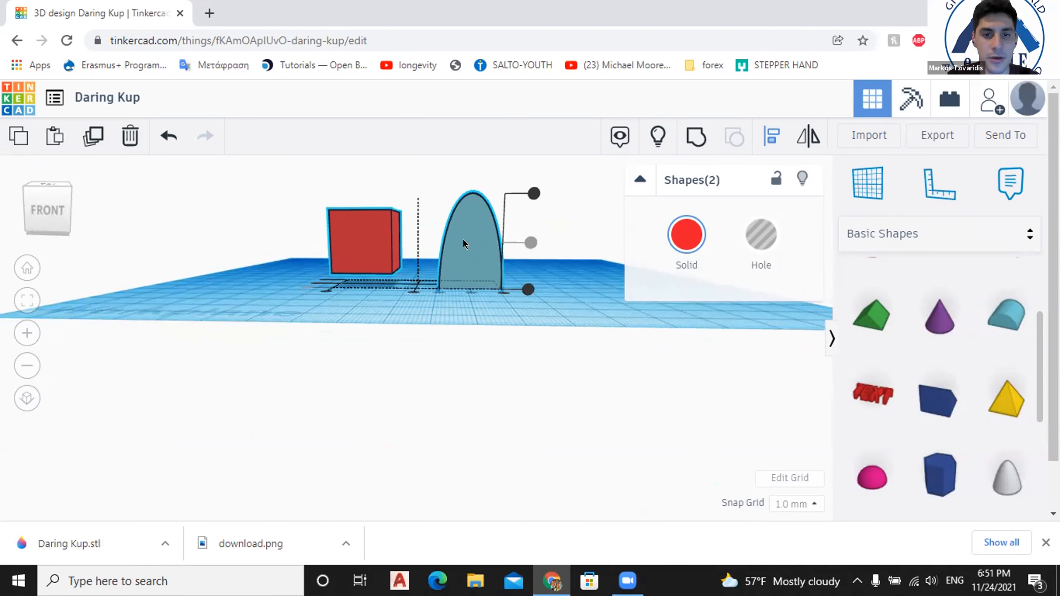
right_drag(461, 244, 462, 251)
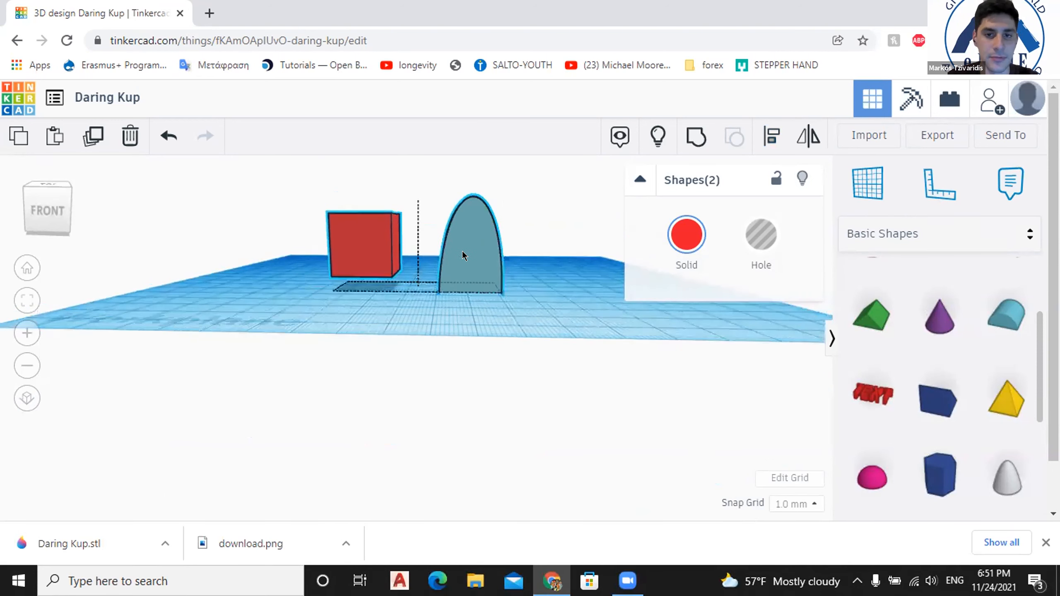
click(535, 207)
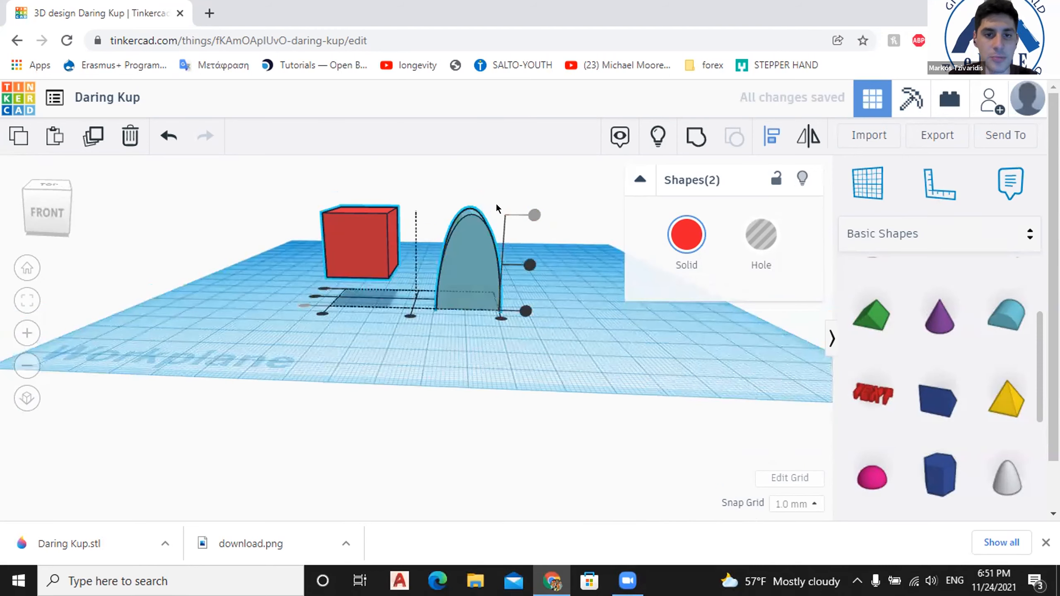
Align the red box and the round roof by their bottoms, resting both on the workplane, and close the Align tool.
click(526, 311)
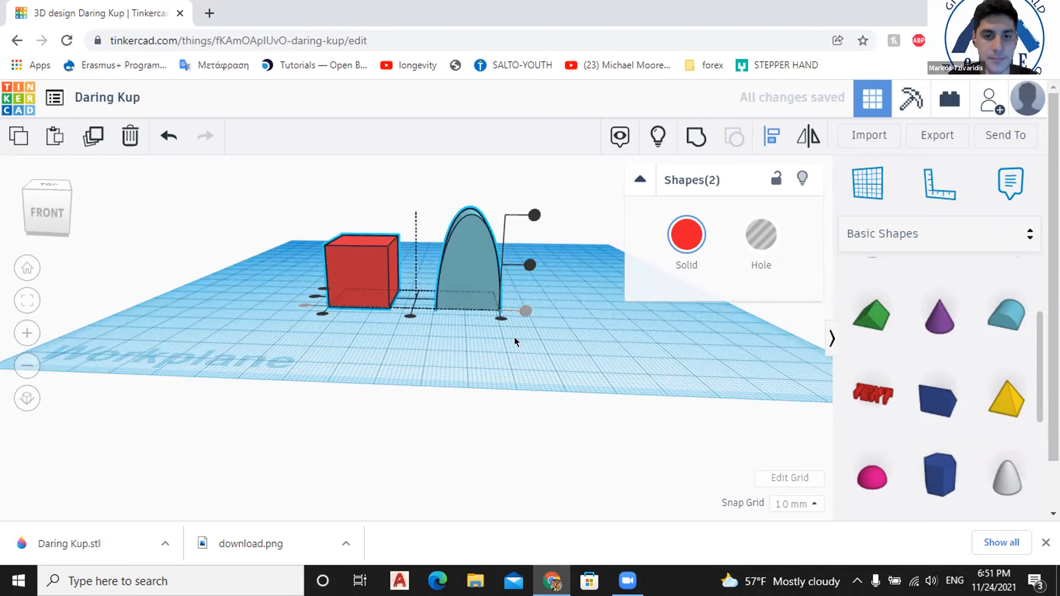
right_drag(497, 401, 498, 410)
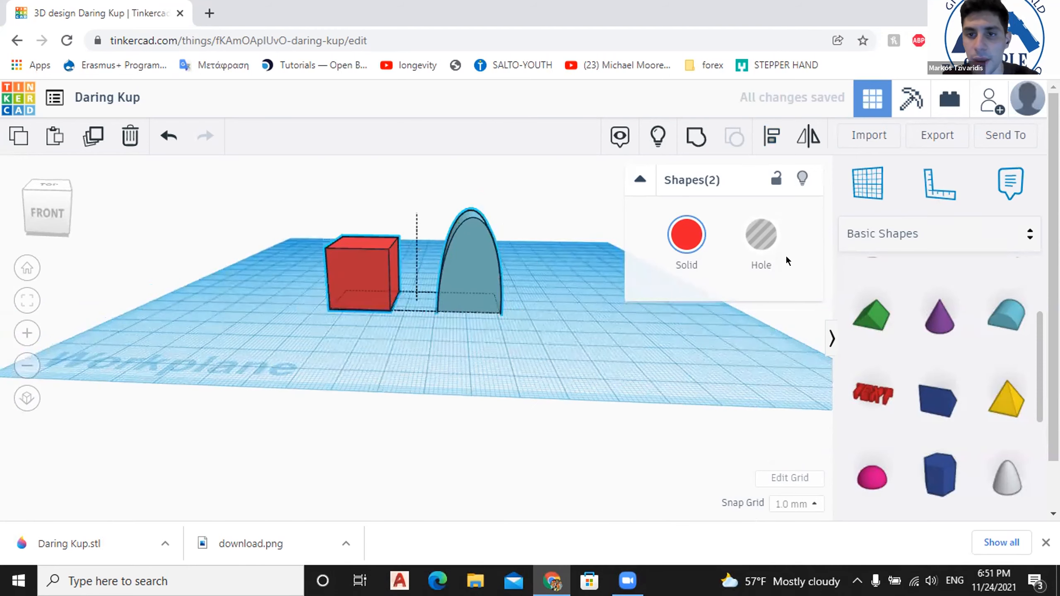
click(767, 144)
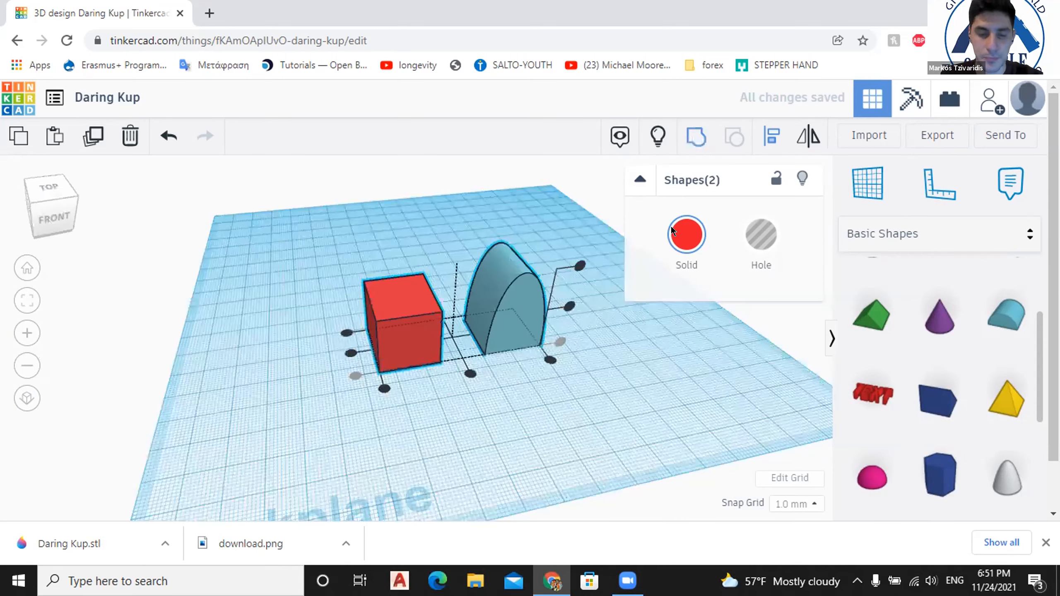
click(546, 393)
Move the round roof about 7 mm backward and 1 mm toward the red box, and deselect it.
right_drag(560, 376, 400, 314)
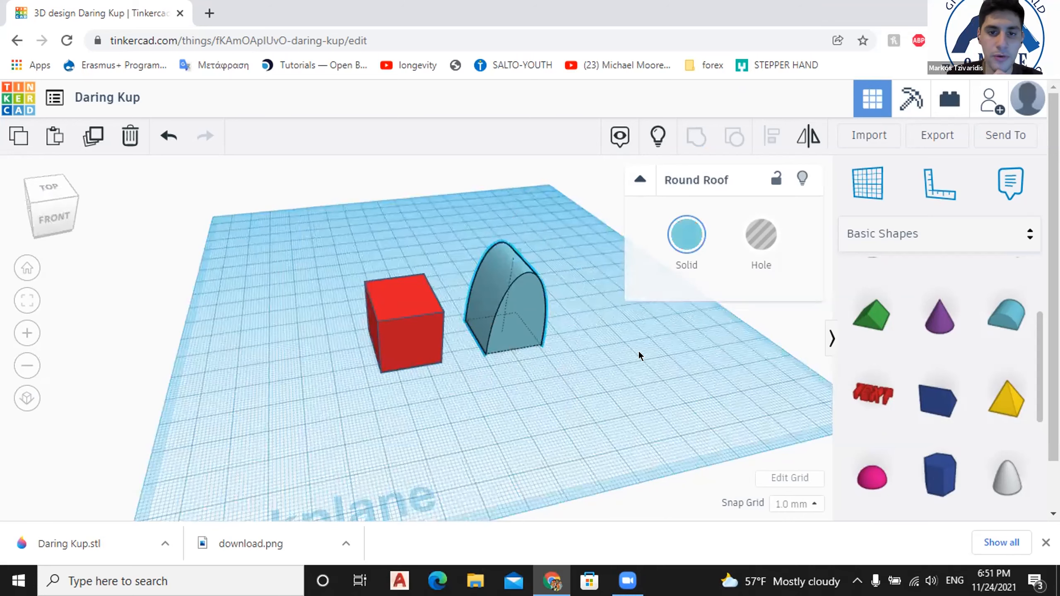
right_drag(640, 353, 634, 353)
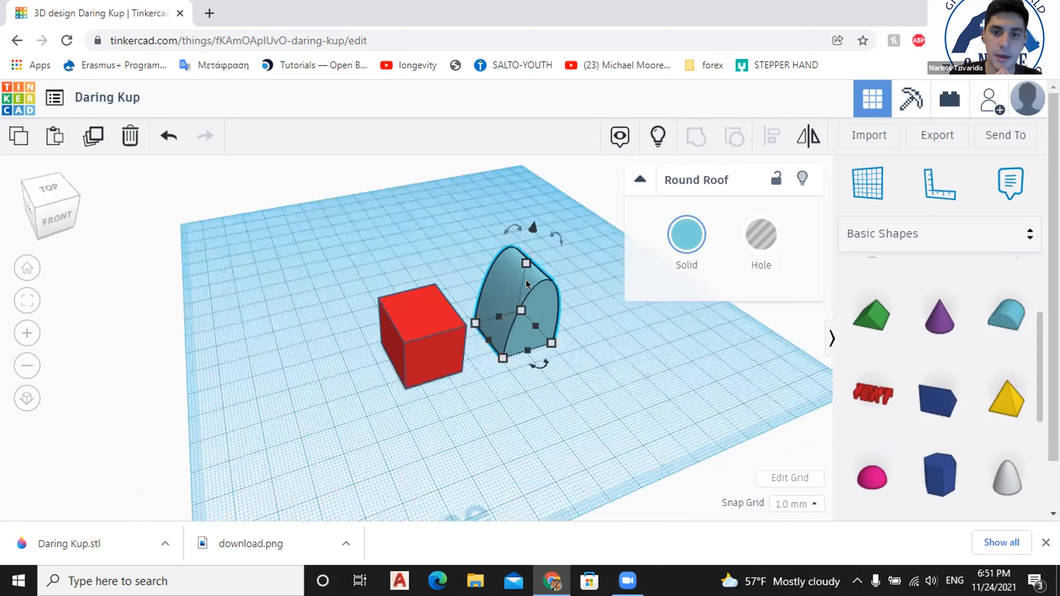
drag(512, 266, 550, 293)
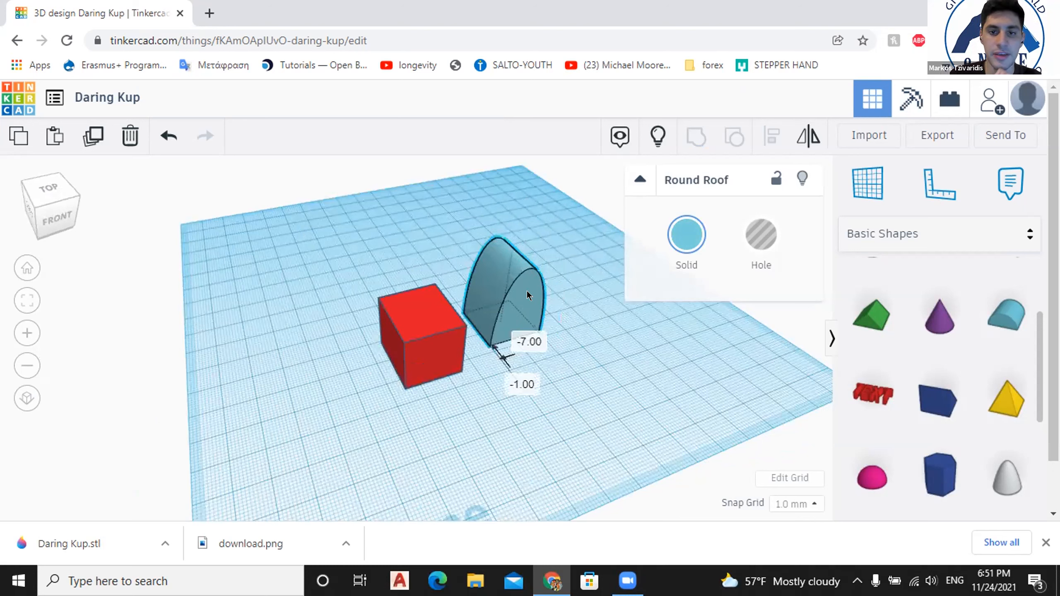
drag(535, 294, 533, 293)
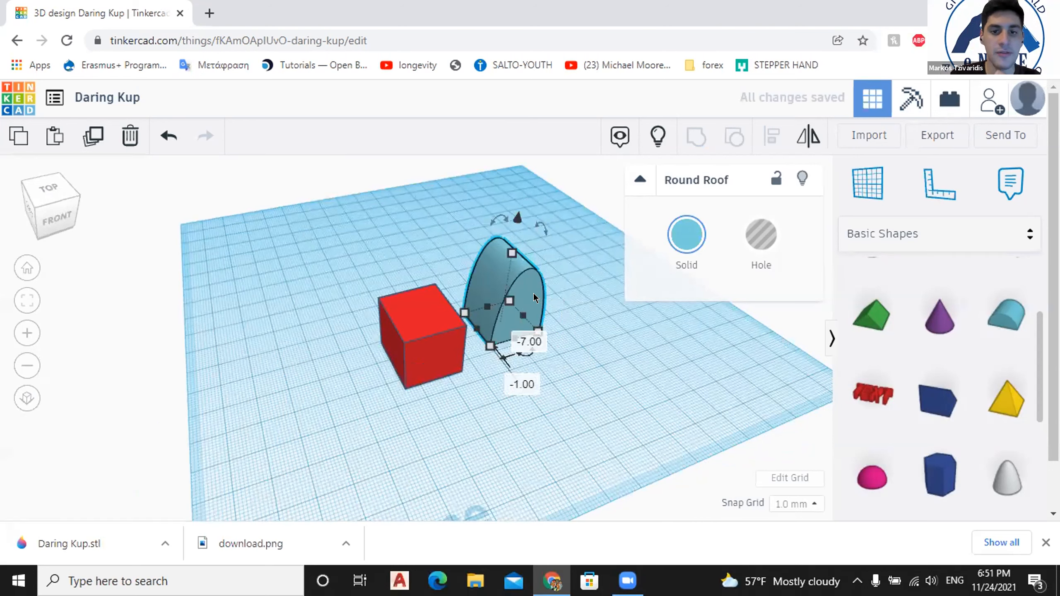
key(Escape)
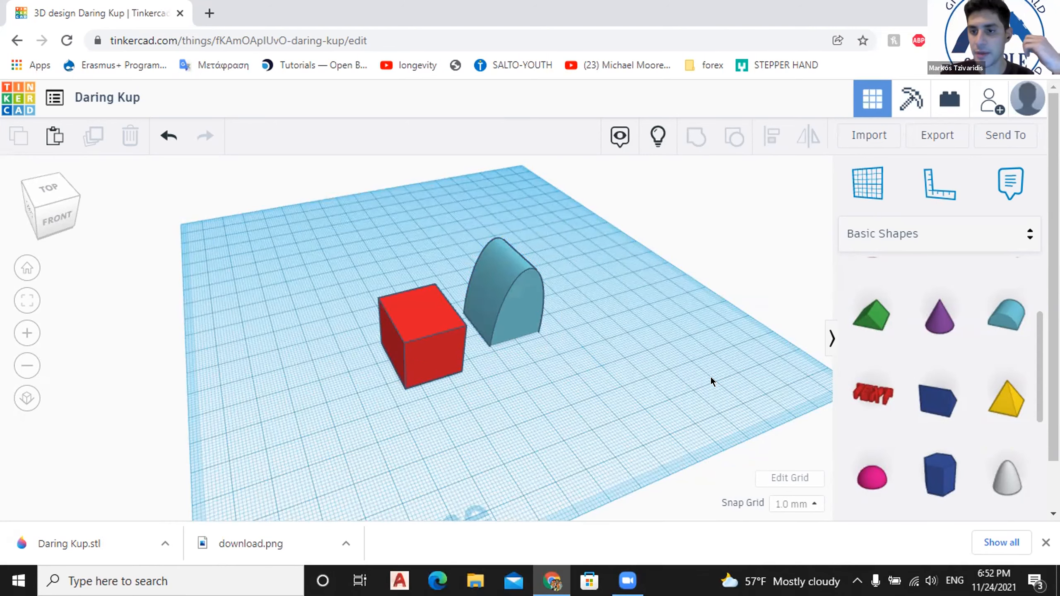
Place a purple cone beside the round roof, on the side away from the red box.
right_drag(589, 294, 576, 293)
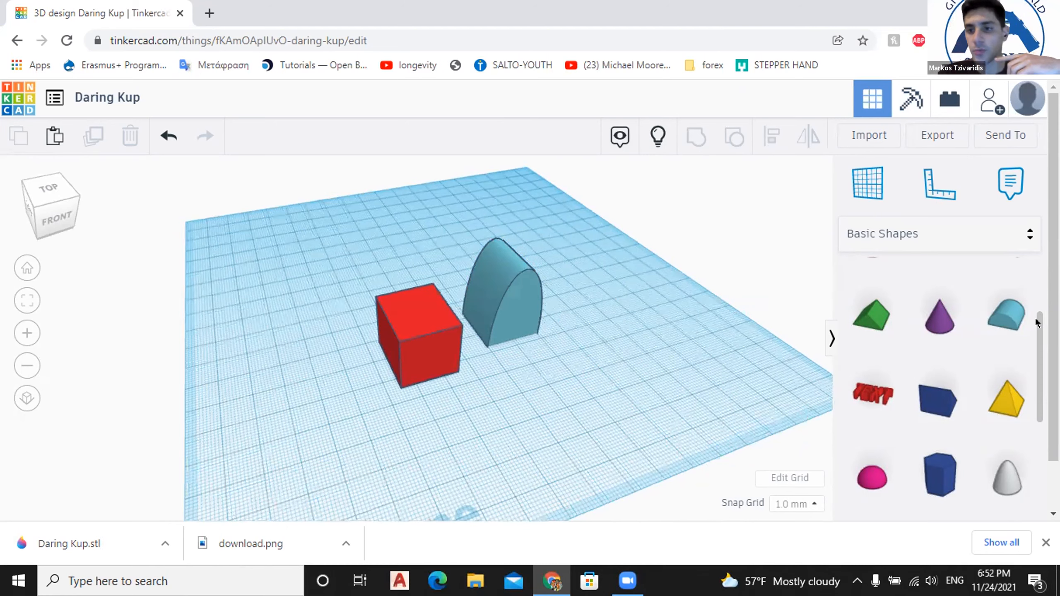
scroll(940, 383, up, 3)
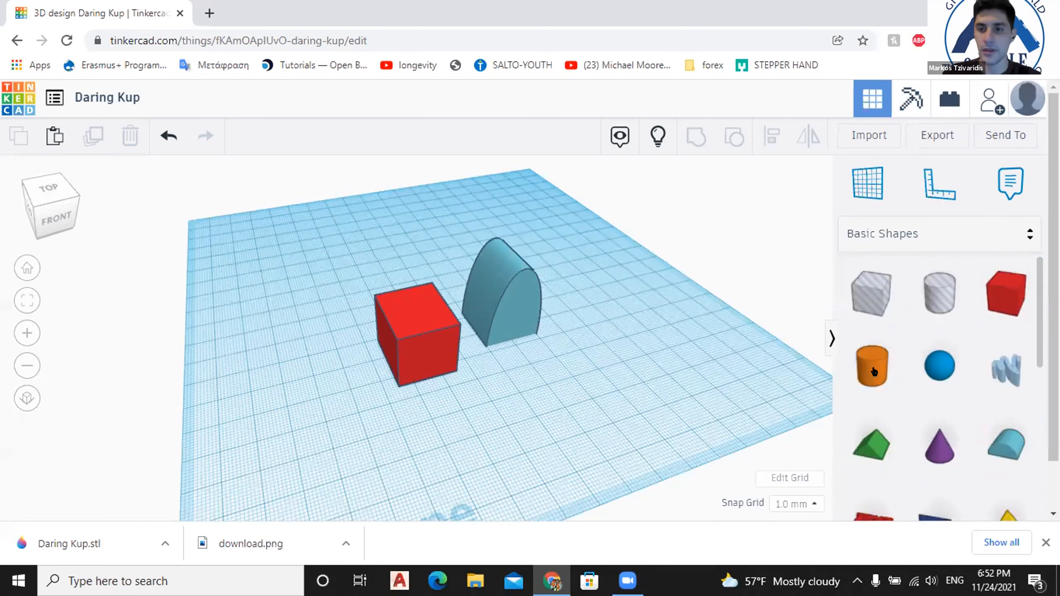
scroll(941, 316, down, 3)
click(940, 316)
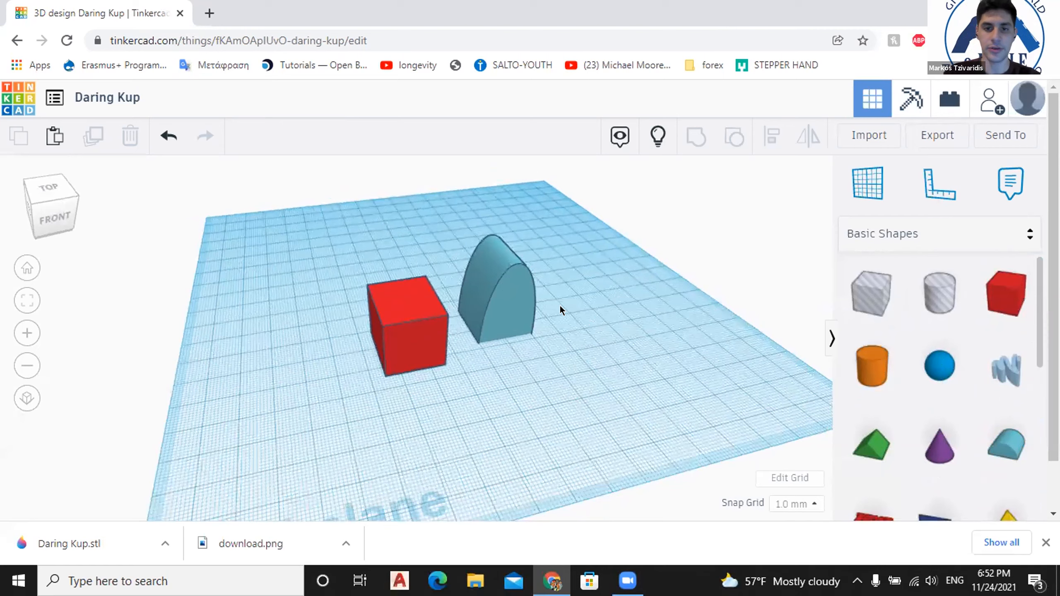
click(560, 306)
Delete the round roof and the red box, keeping only the purple cone on the workplane.
click(499, 330)
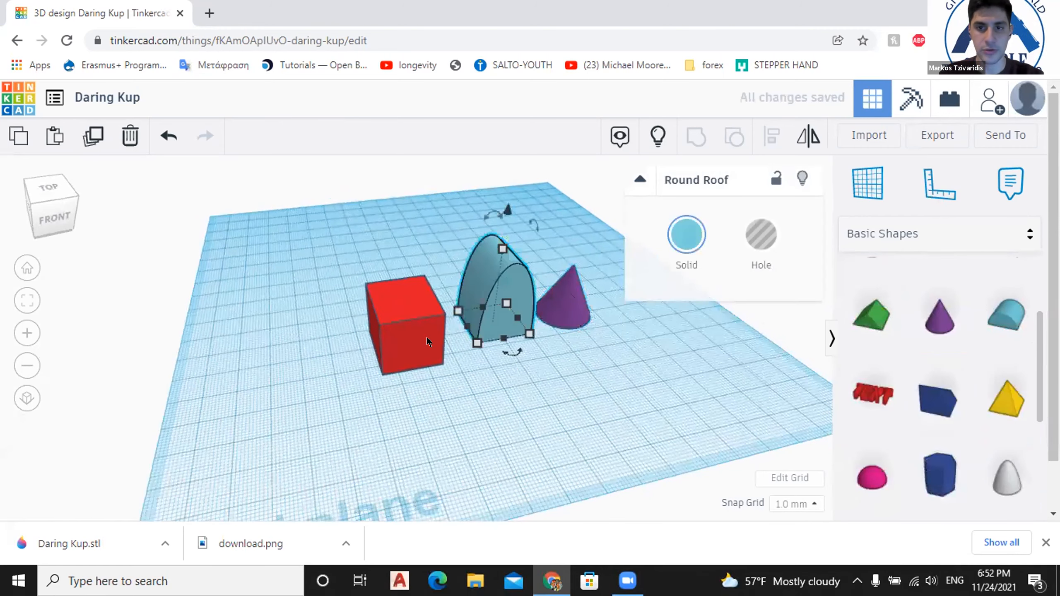
key(Delete)
click(403, 339)
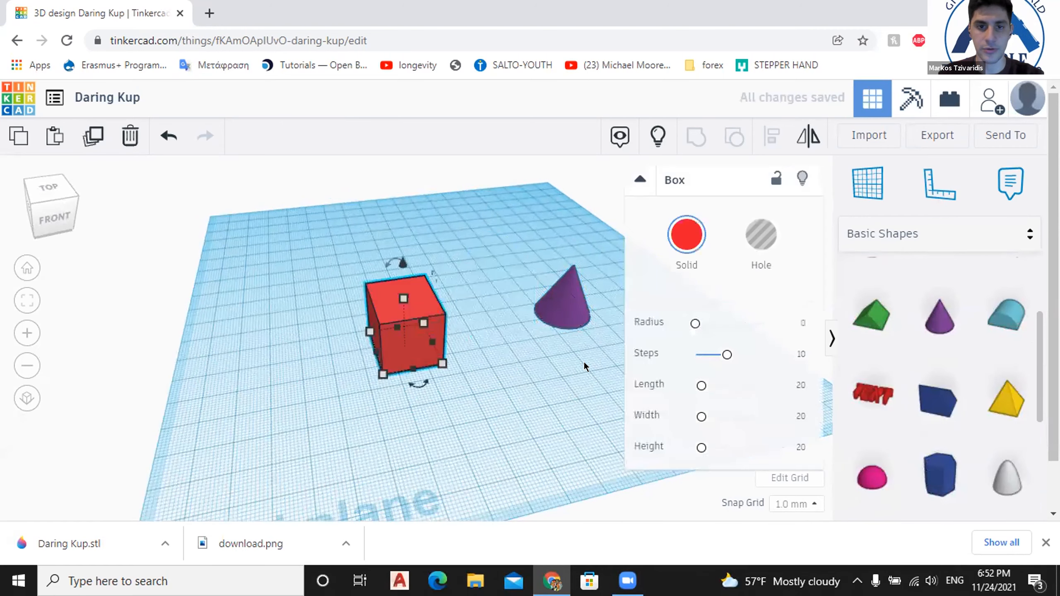
key(Delete)
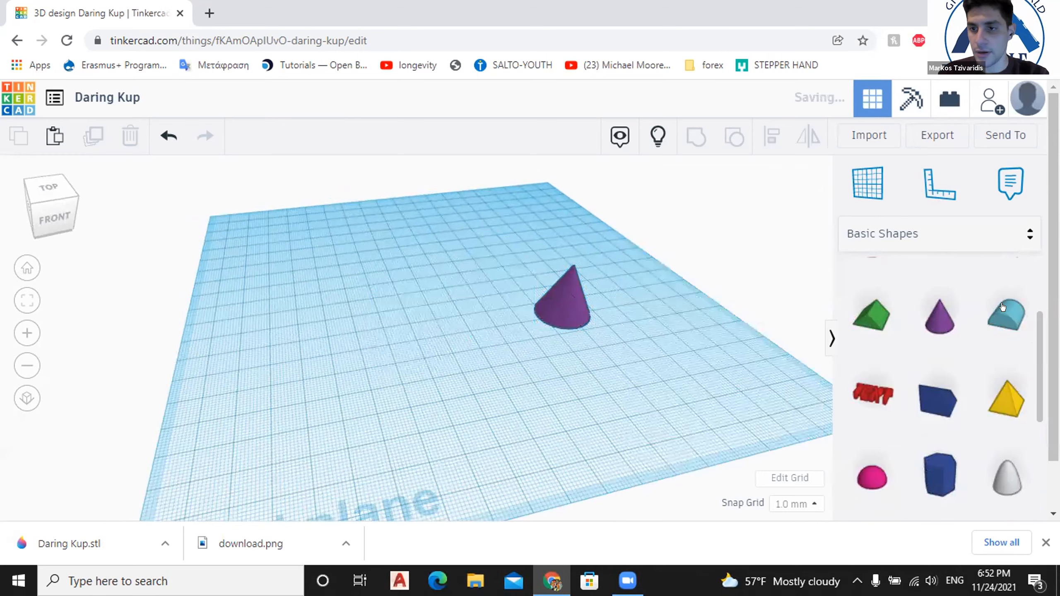
Place a new red box on the workplane, on the left-hand side of the purple cone.
right_drag(415, 335, 400, 331)
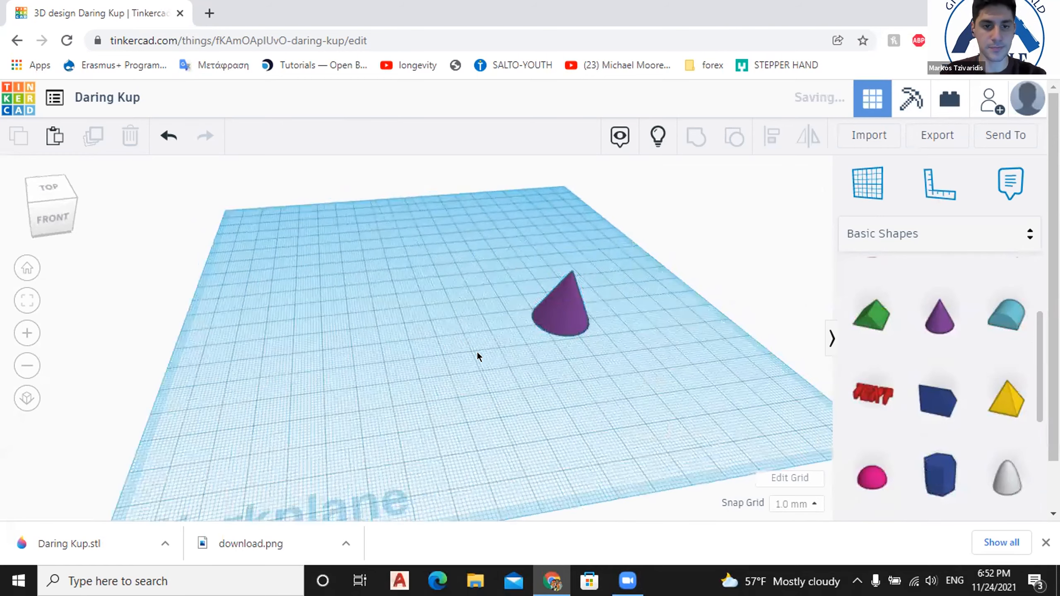
right_drag(501, 364, 460, 313)
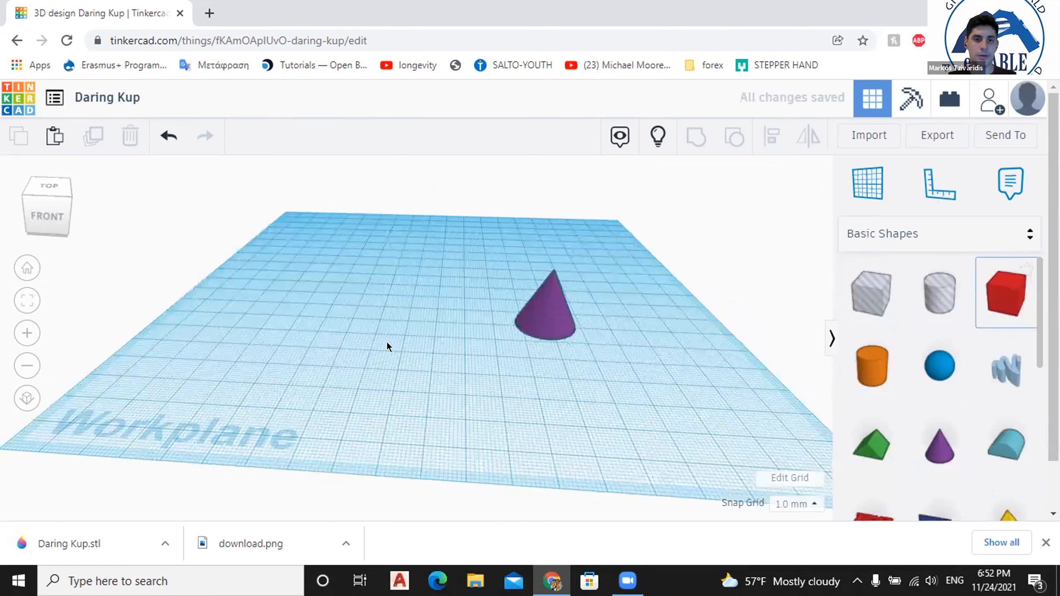
click(389, 324)
right_drag(389, 324, 438, 365)
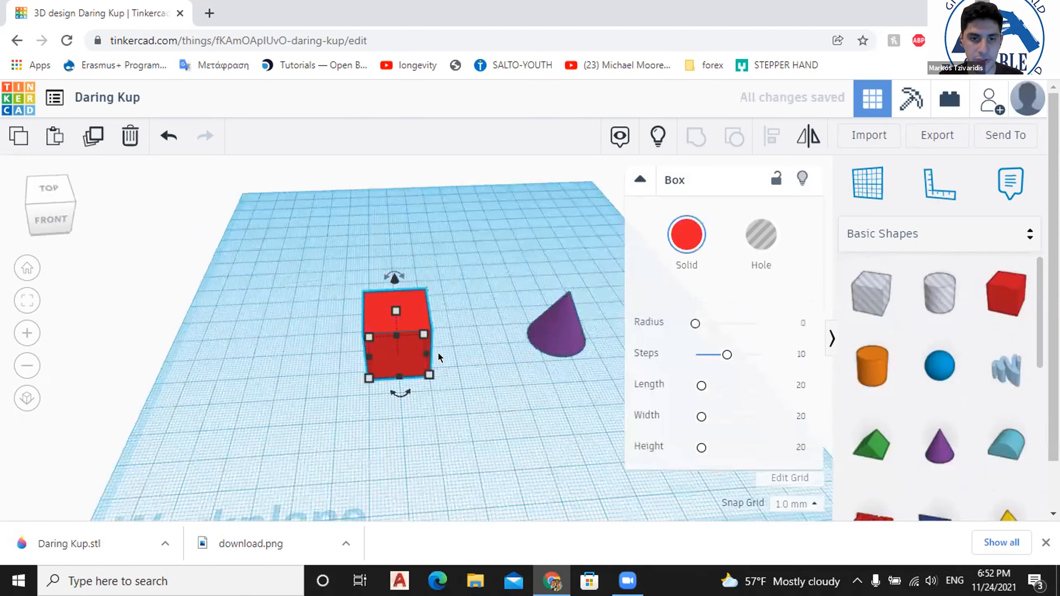
Flatten the red box into a plate by setting its height to 3 mm.
scroll(411, 281, up, 2)
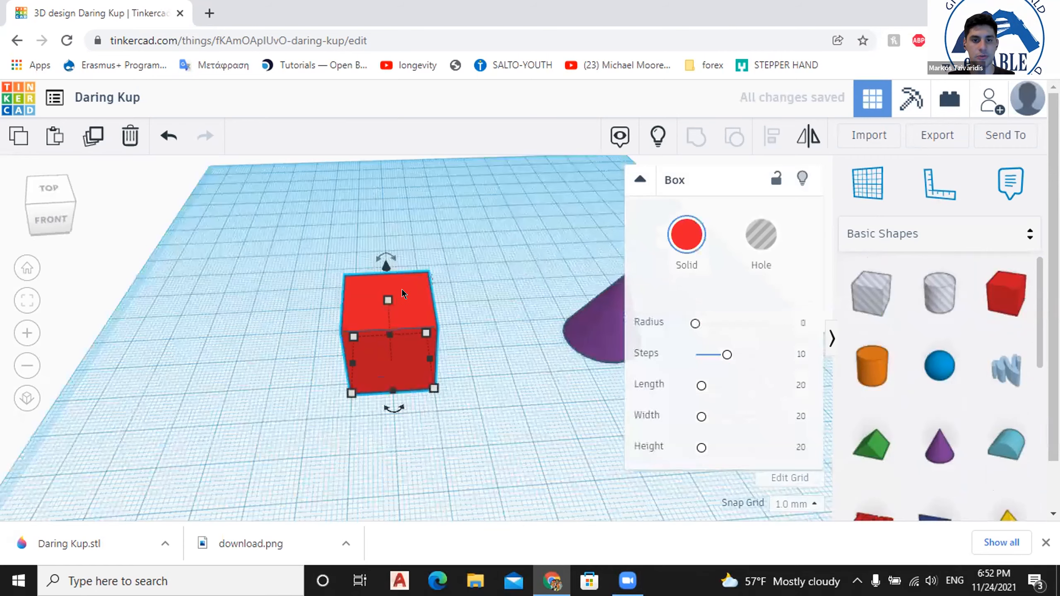
right_drag(483, 324, 512, 320)
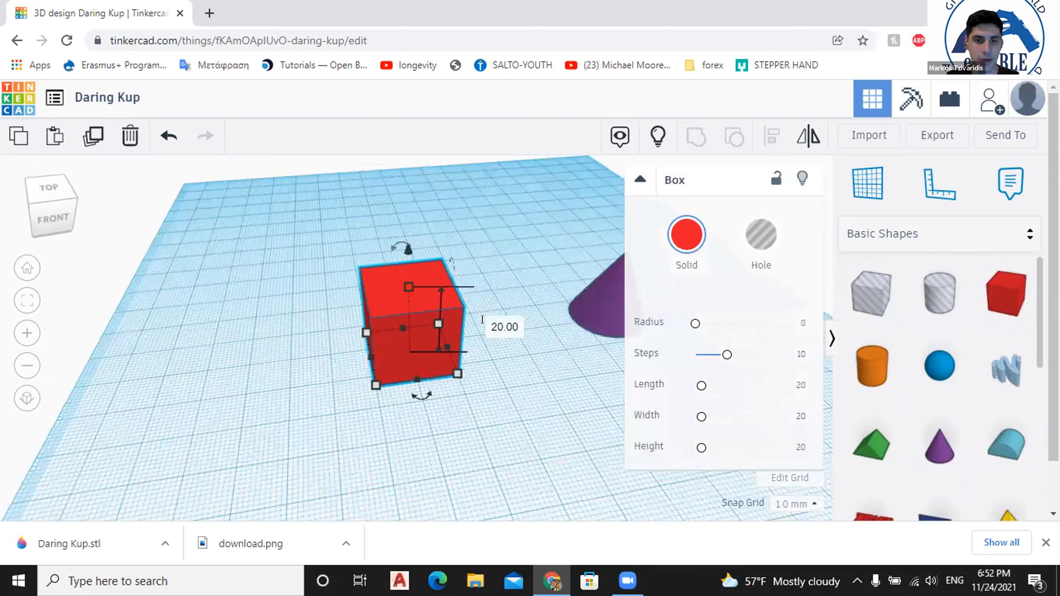
drag(408, 287, 409, 294)
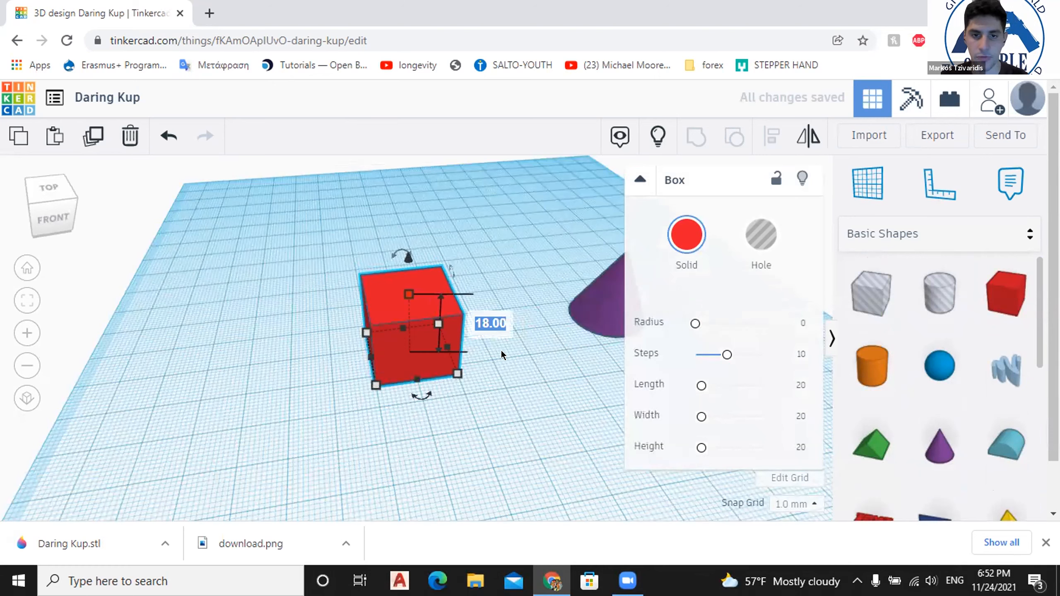
text(3)
key(Return)
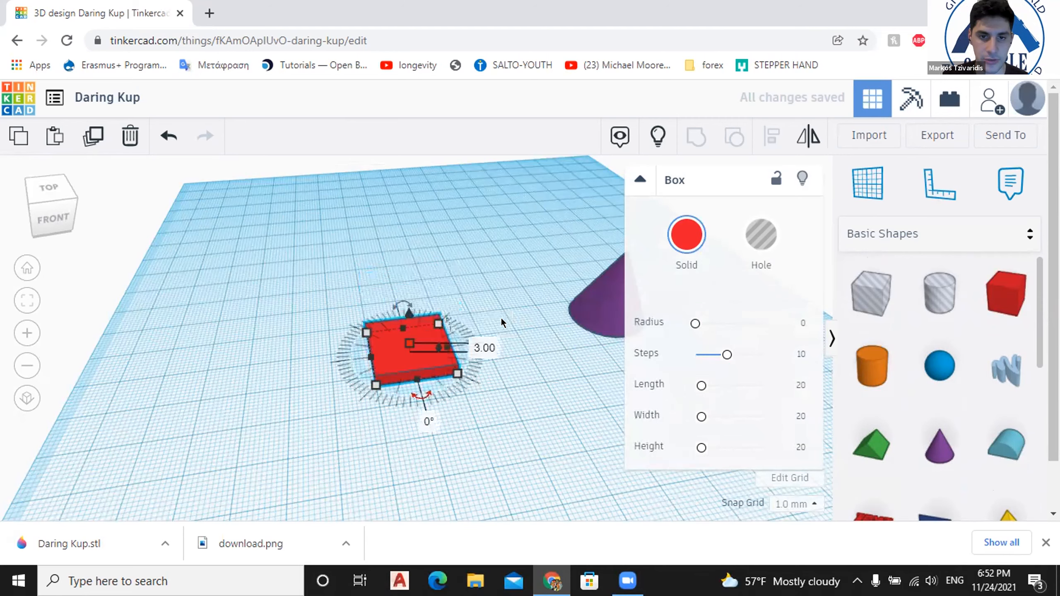
Enlarge the red plate to 30 mm by 30 mm and deselect it.
right_drag(423, 354, 372, 363)
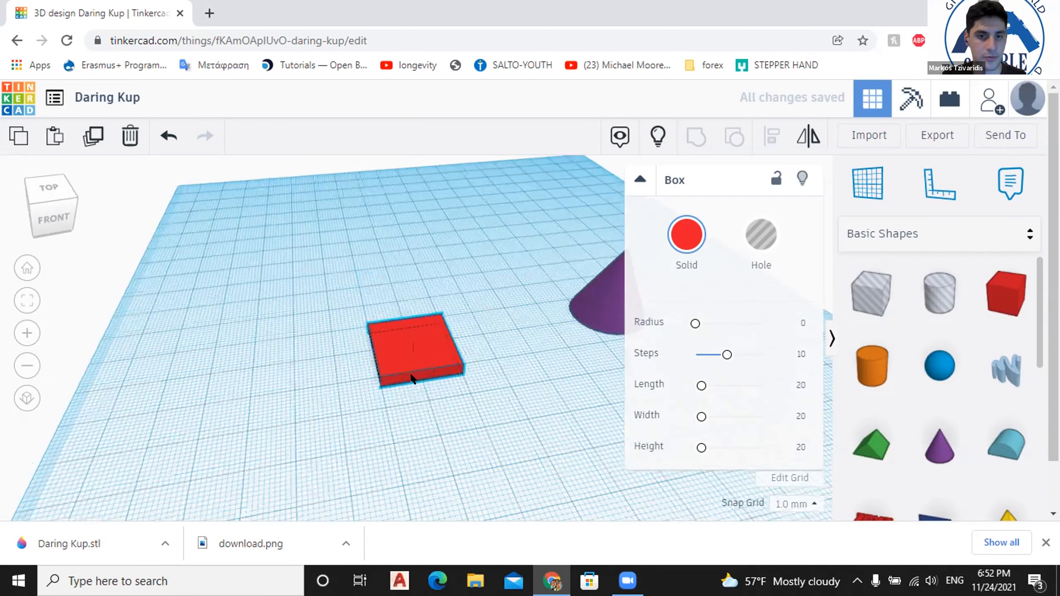
right_drag(513, 364, 507, 346)
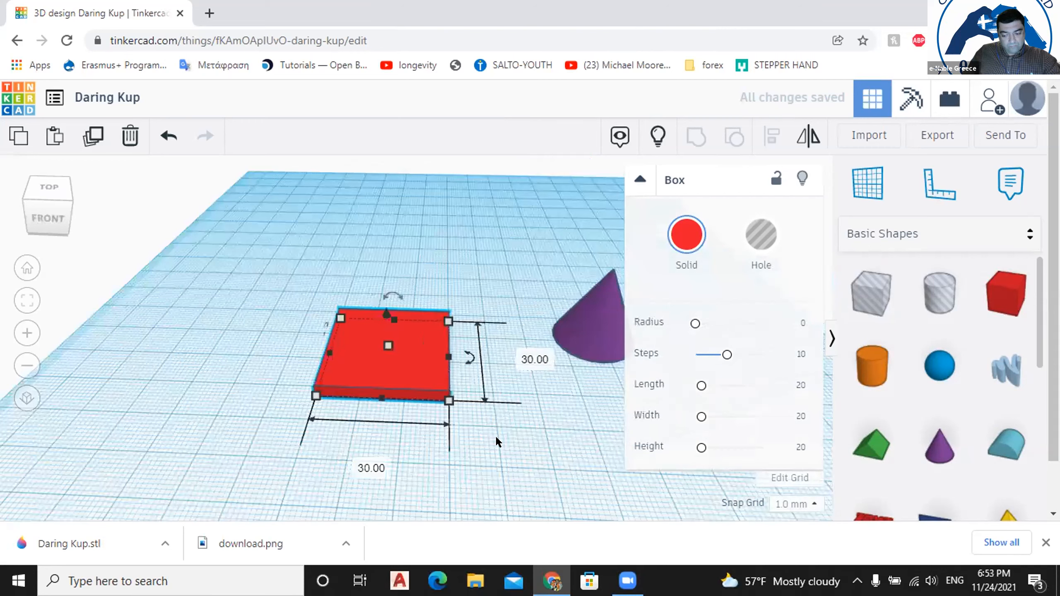
click(511, 443)
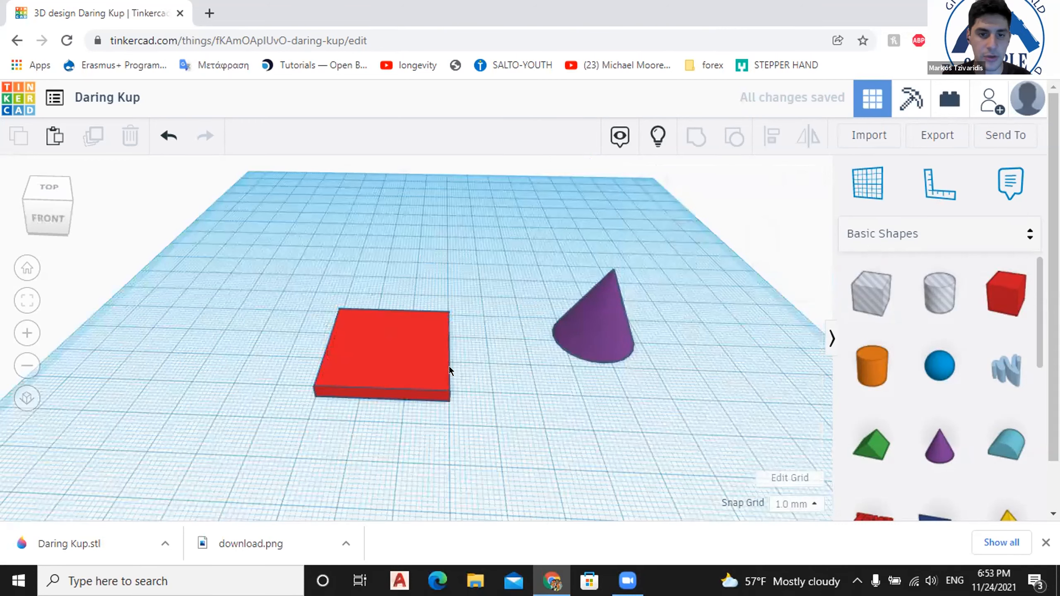
Move the purple cone close to the red plate, centre the two on each other in both horizontal directions with Align, and deselect them.
right_drag(449, 367, 437, 392)
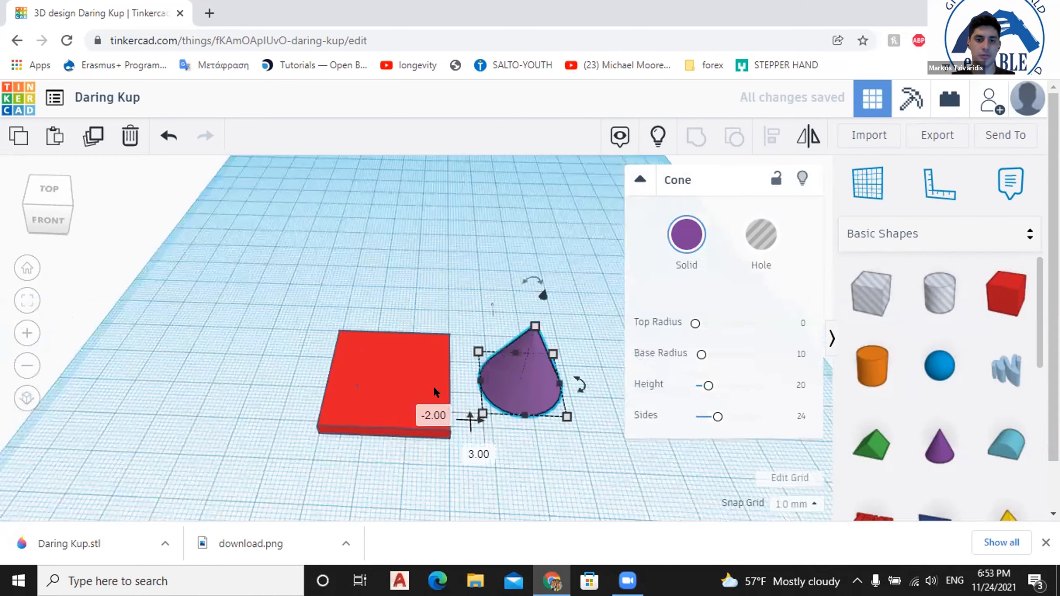
key(Escape)
shift+click(410, 391)
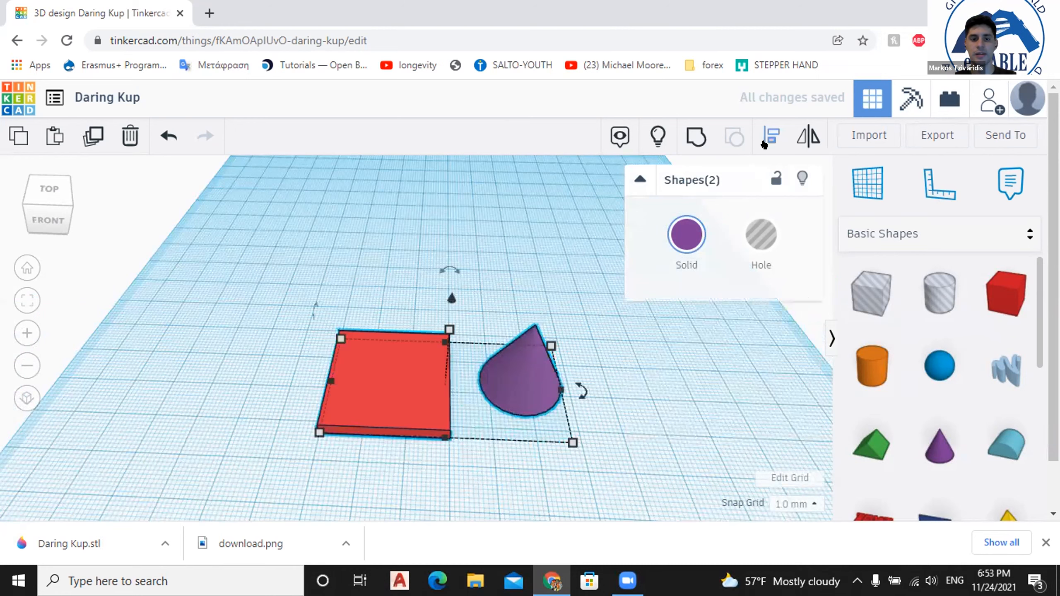
click(766, 139)
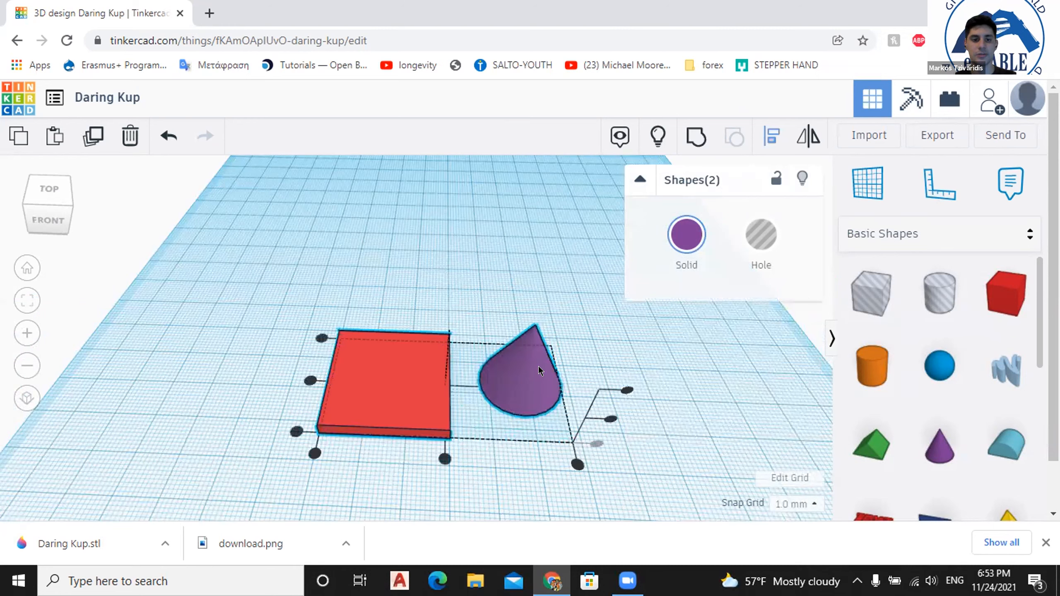
click(443, 458)
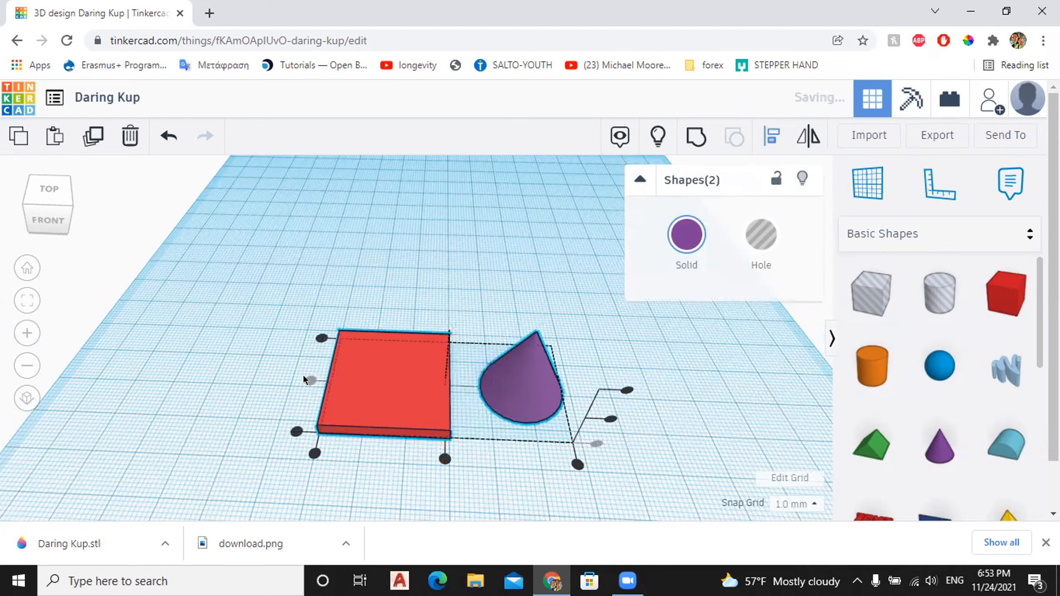
click(443, 457)
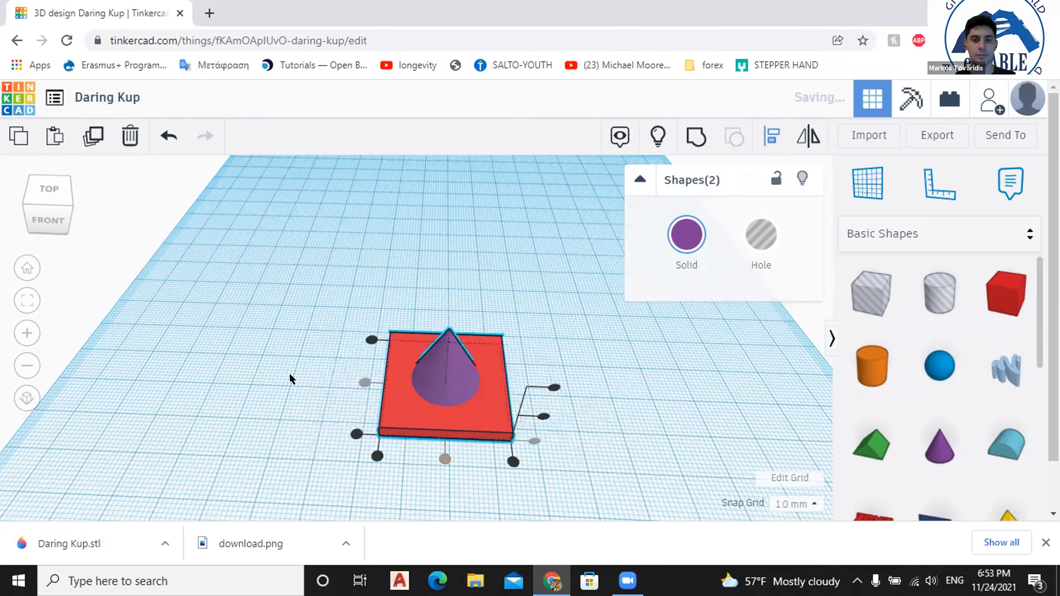
right_drag(250, 388, 240, 393)
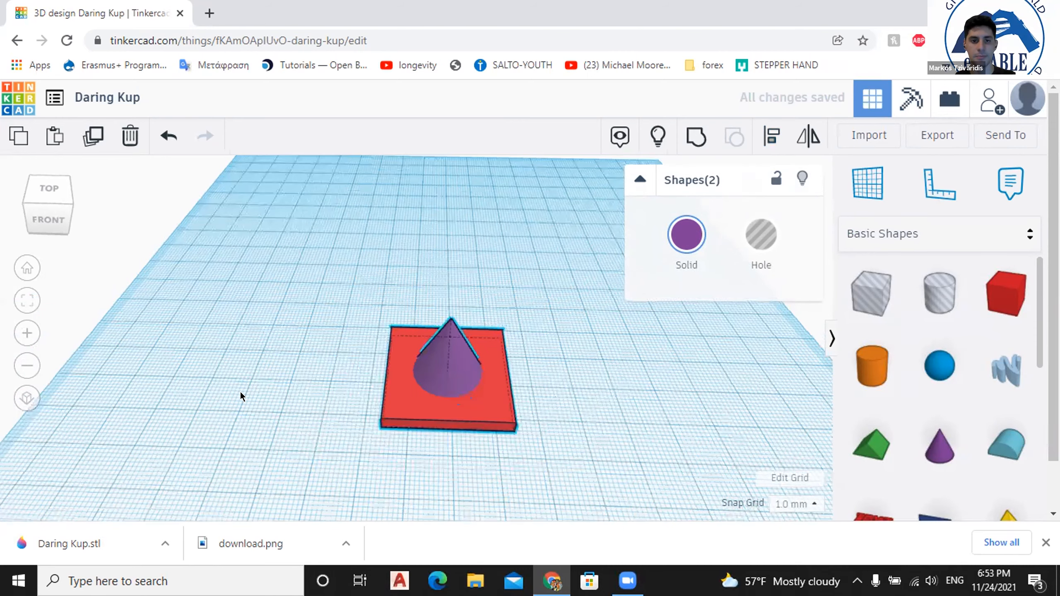
right_drag(502, 401, 506, 397)
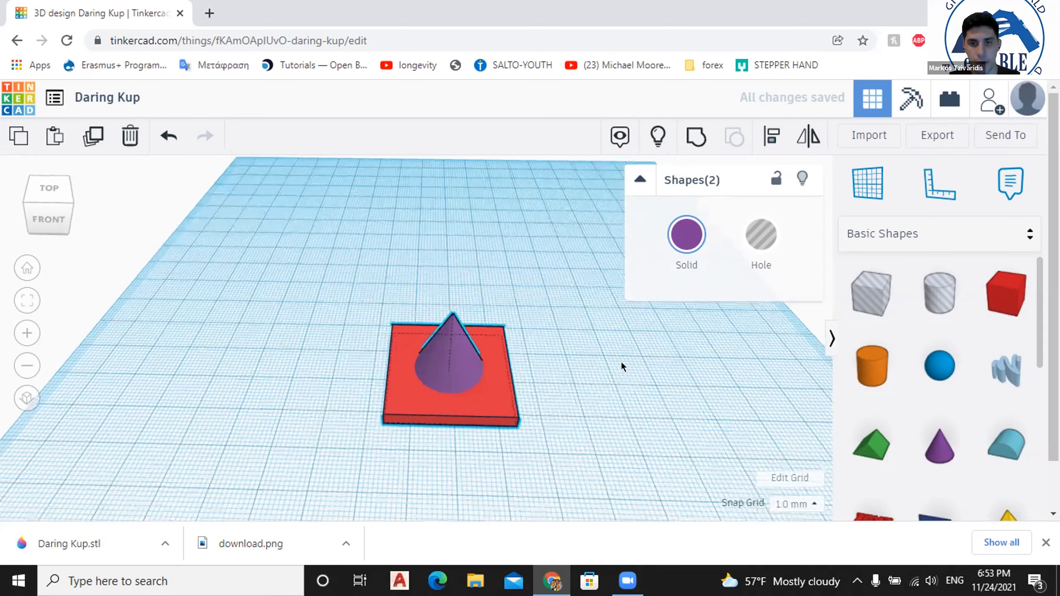
click(686, 328)
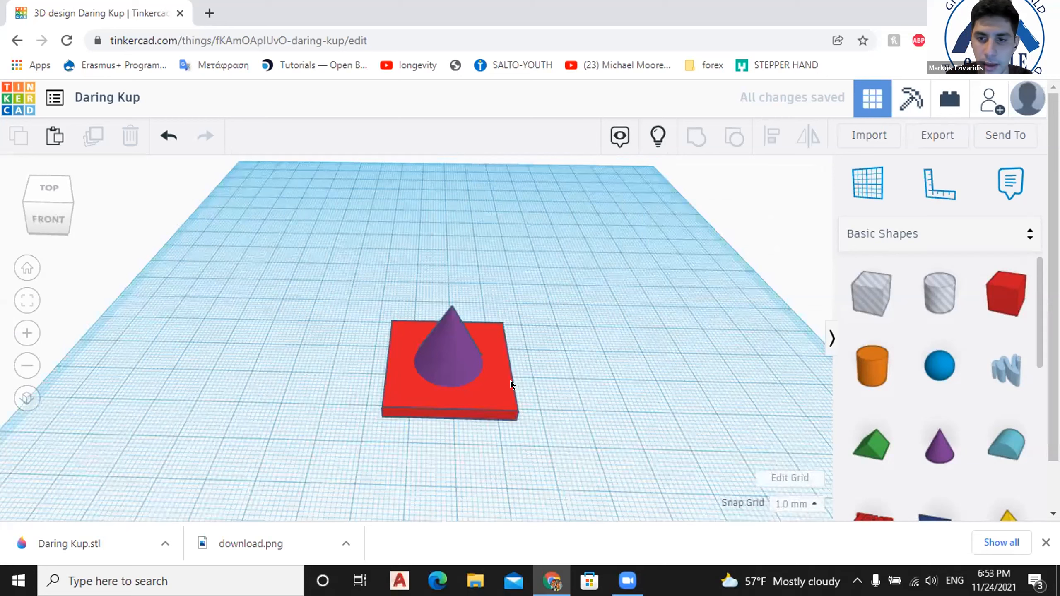
Round the corners of the red plate with a radius of about 7 and deselect it.
click(485, 414)
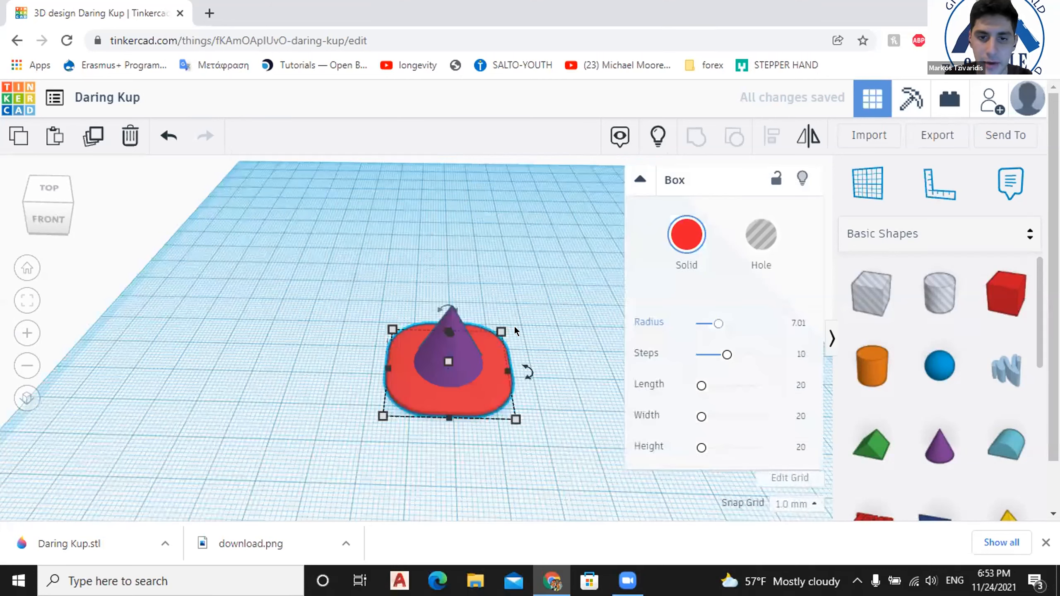
right_drag(486, 330, 490, 340)
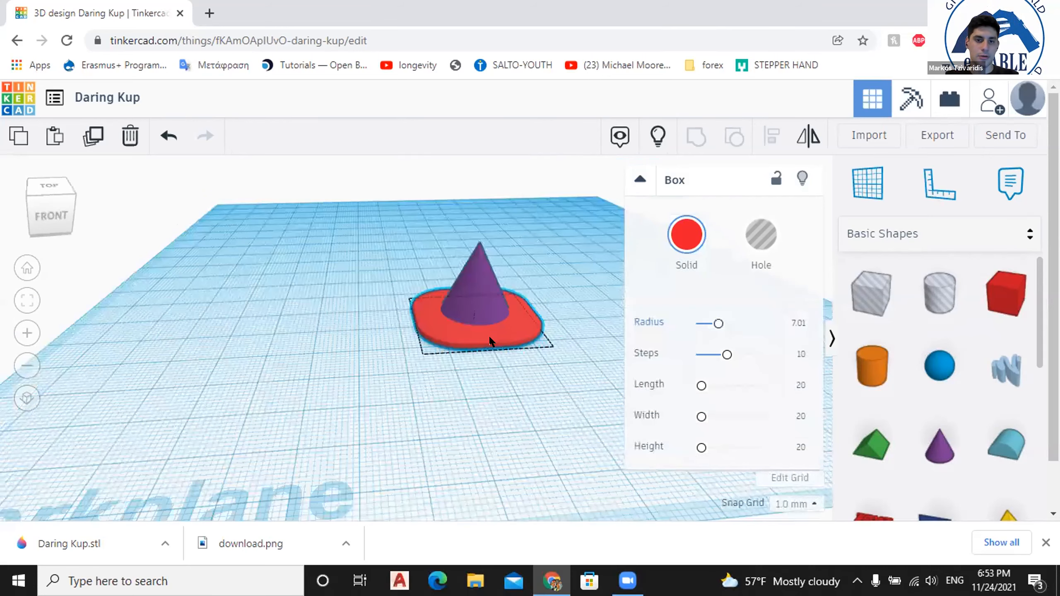
right_drag(564, 451, 561, 414)
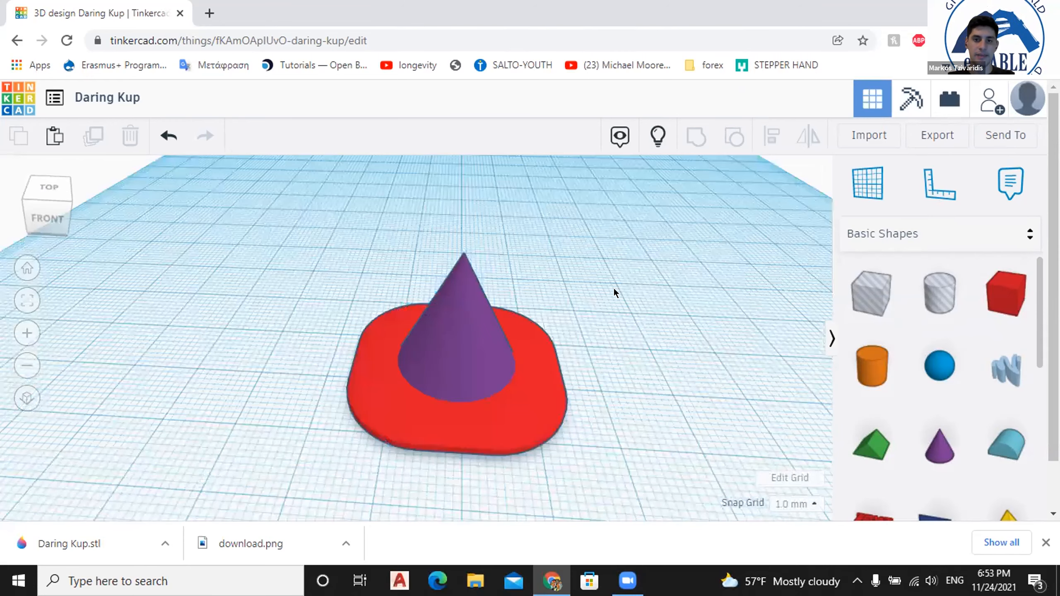
Group the cone and the rounded plate into one hat-like shape and colour it red.
drag(317, 228, 621, 437)
key(ctrl+g)
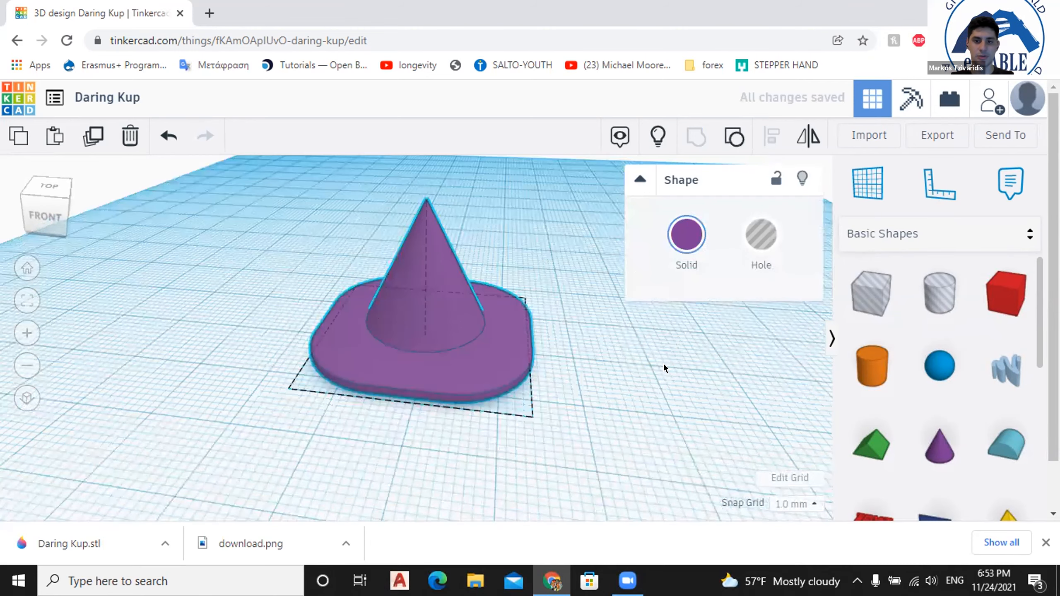
right_drag(663, 364, 770, 354)
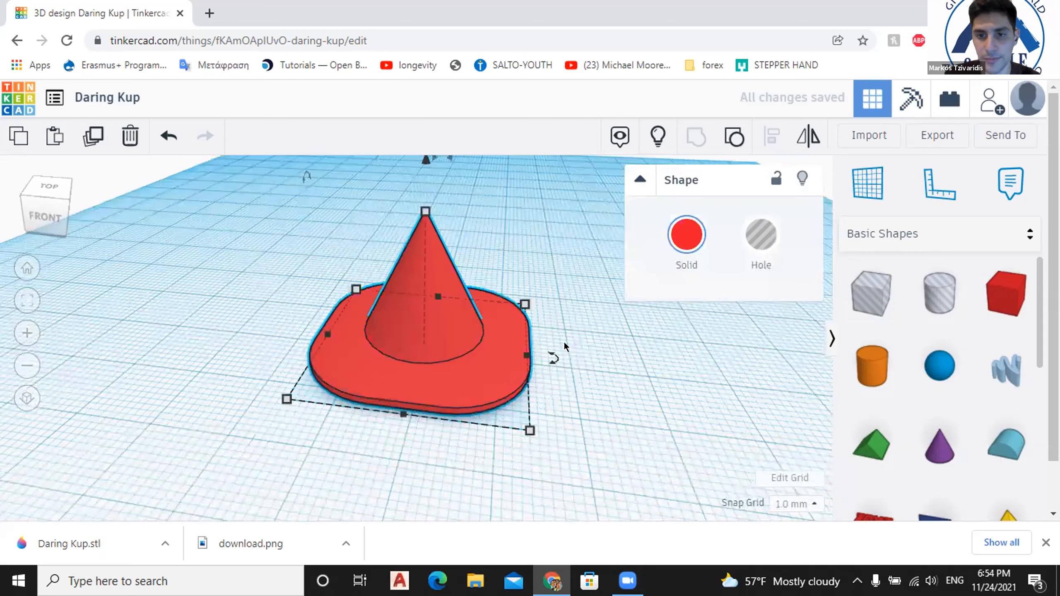
Place a box beside the red hat shape and turn it into a thin upright yellow plate running through the hat.
scroll(566, 343, down, 3)
click(1006, 294)
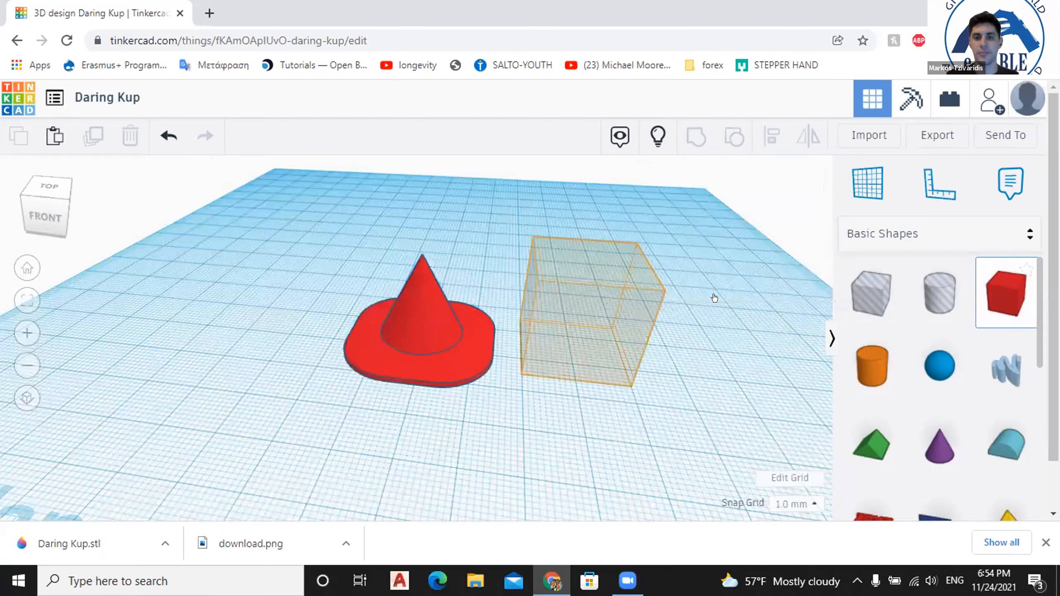
click(586, 353)
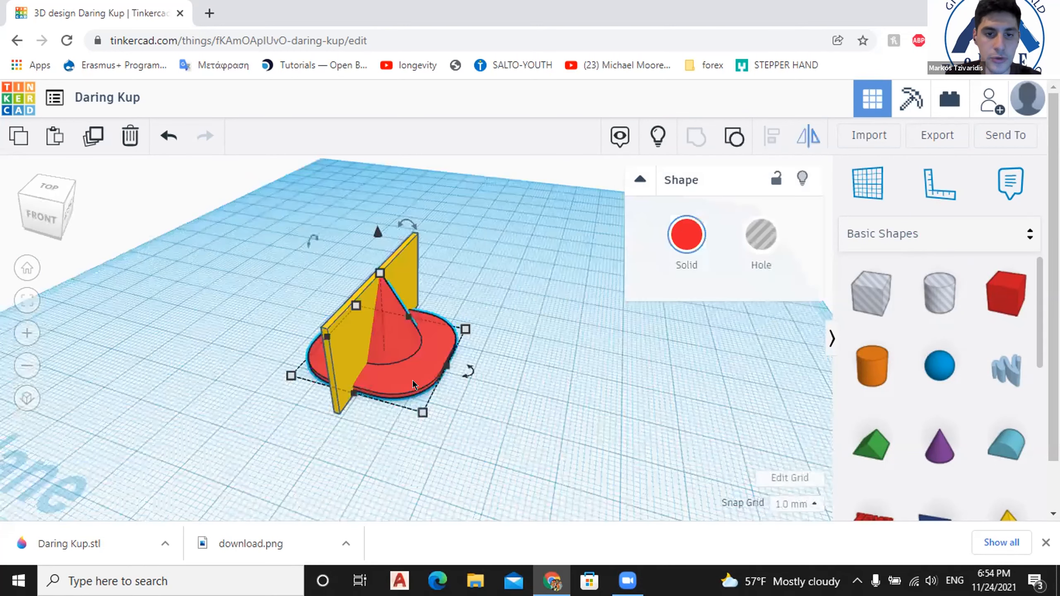
Preview flipping the red hat shape upside down with the Mirror tool, and leave the tool.
right_drag(449, 389, 488, 368)
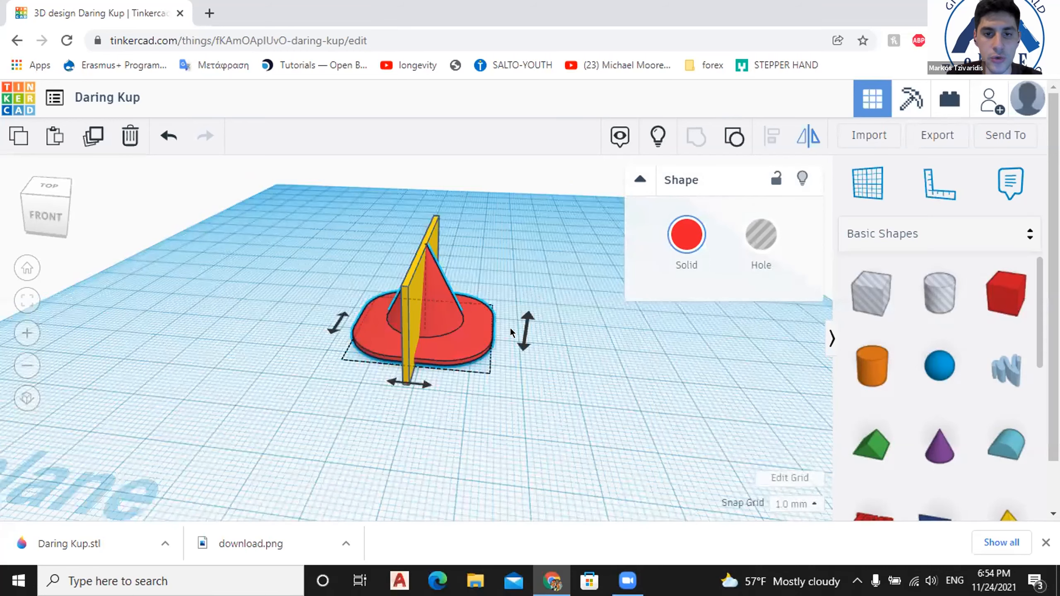
scroll(575, 314, up, 1)
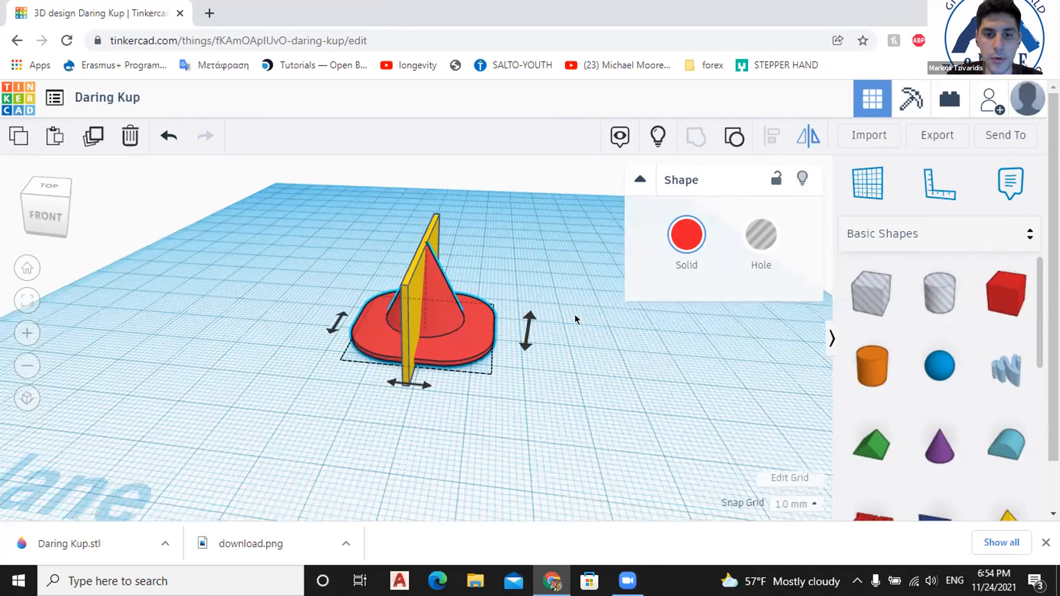
scroll(574, 314, up, 1)
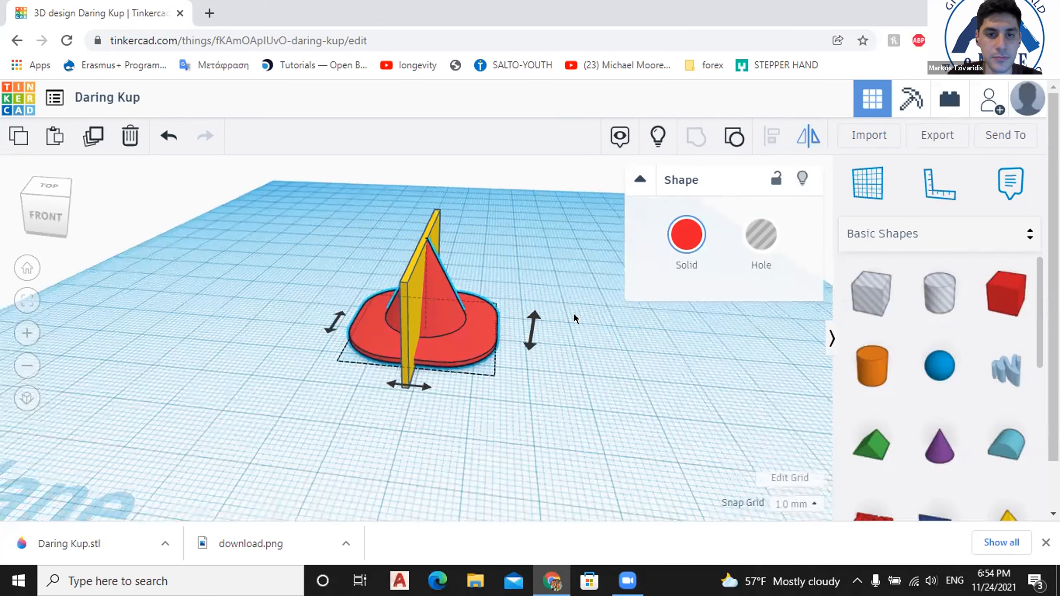
scroll(576, 314, up, 1)
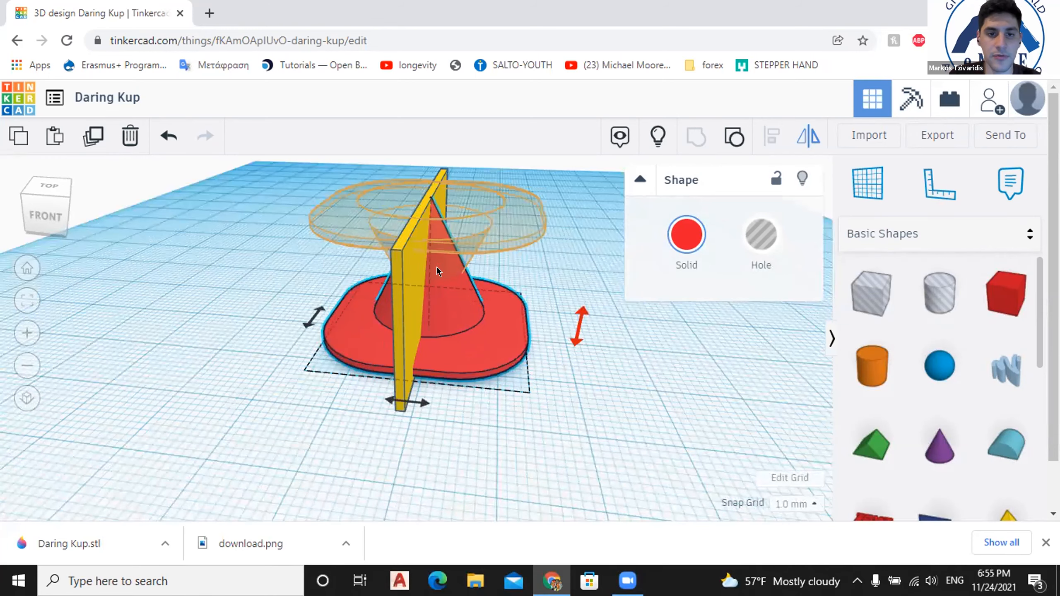
click(397, 278)
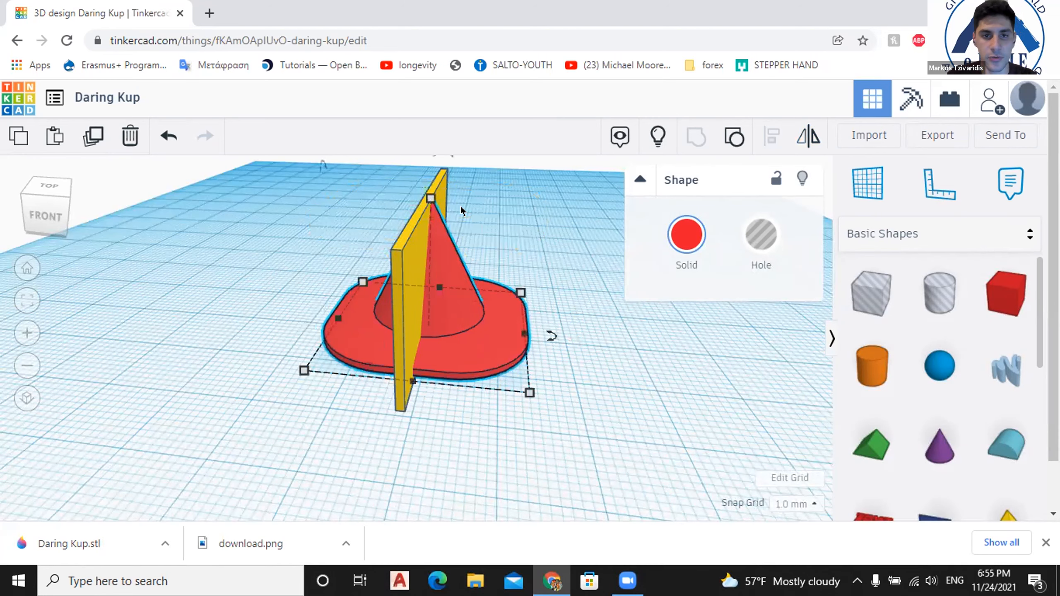
Lay the thin yellow plate flat and lift it so it cuts horizontally through the middle of the red cone.
click(448, 196)
scroll(464, 217, down, 2)
scroll(488, 239, down, 1)
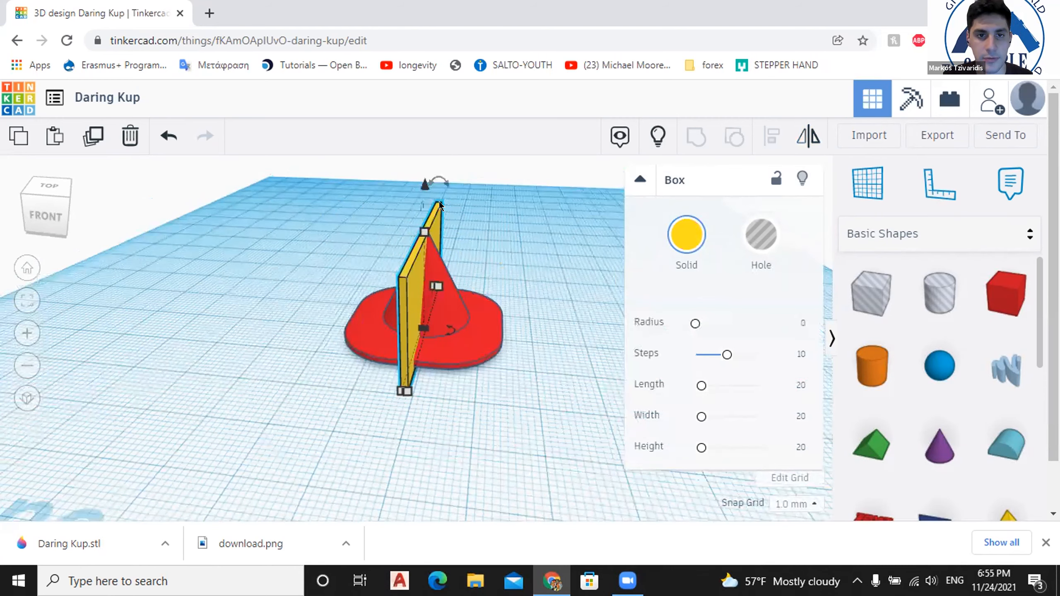
right_drag(439, 204, 415, 267)
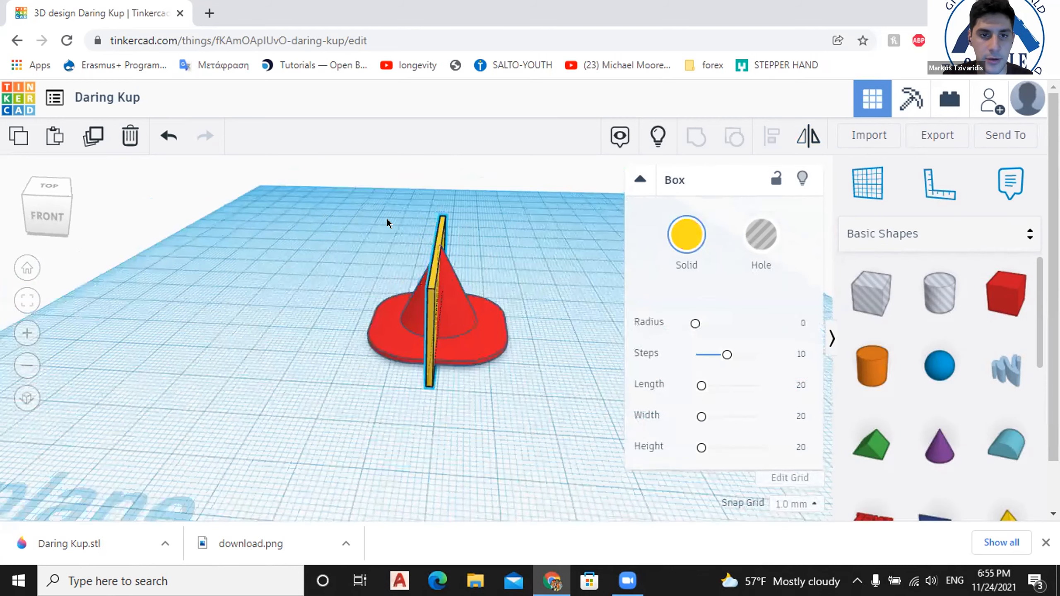
right_drag(387, 219, 415, 191)
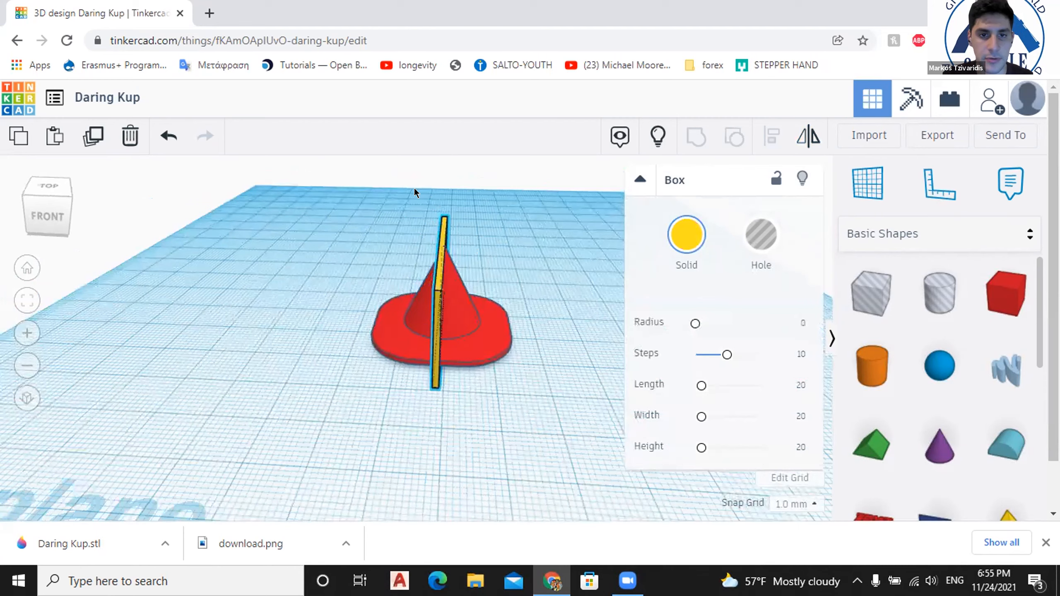
click(472, 203)
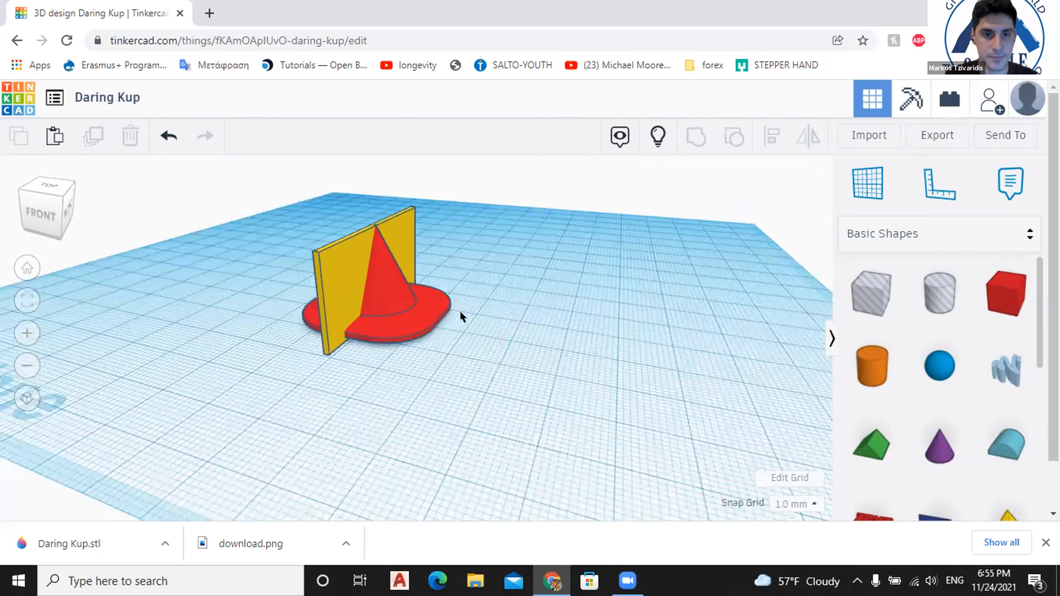
click(415, 292)
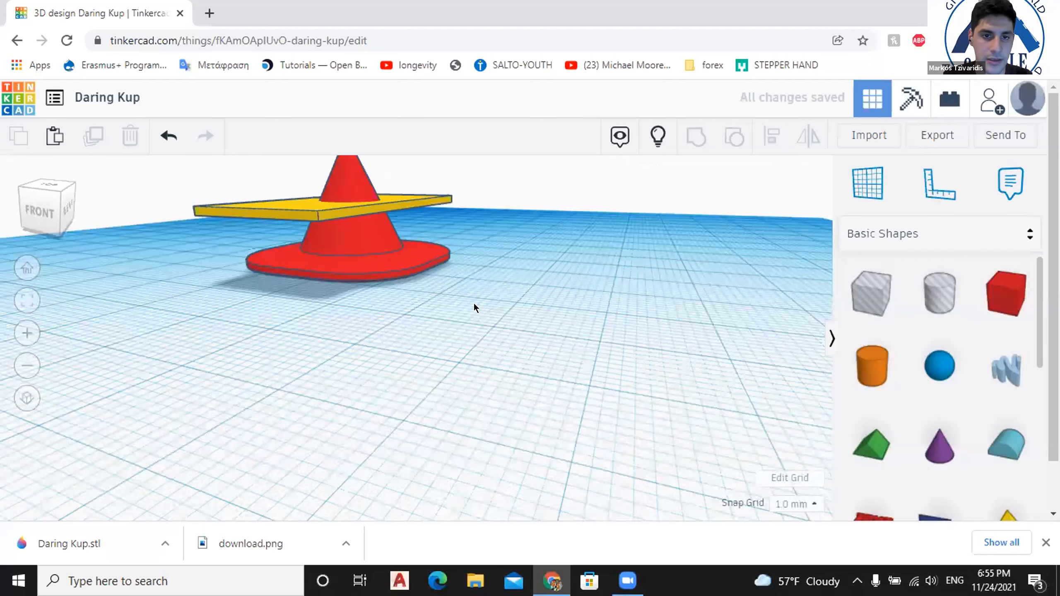
right_drag(473, 303, 464, 303)
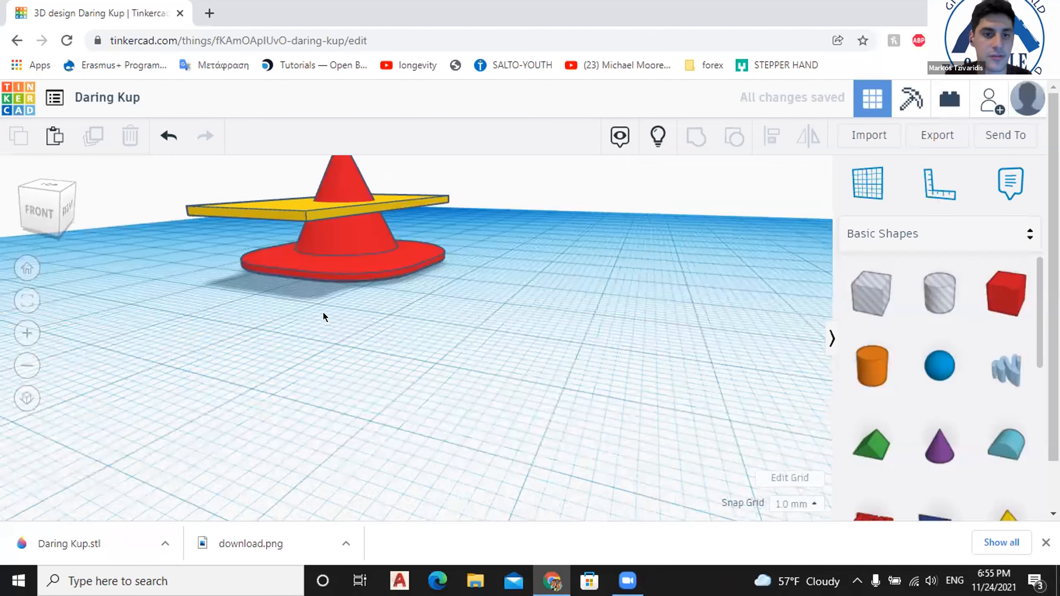
Mirror the red hat shape vertically so its cone points down through the flat yellow plate.
right_drag(324, 267, 390, 242)
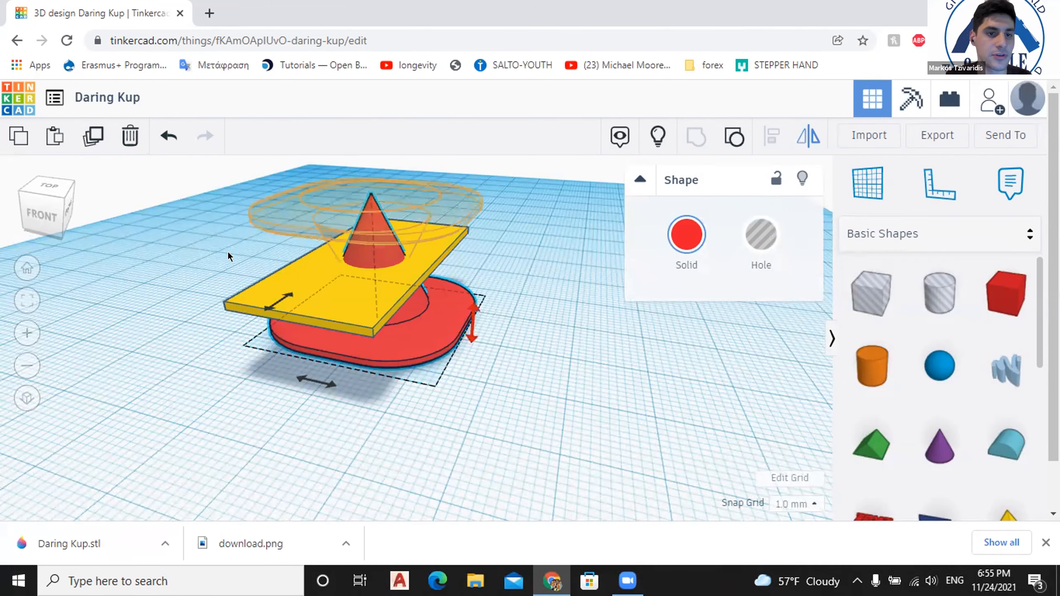
right_drag(228, 252, 149, 265)
right_drag(214, 239, 292, 255)
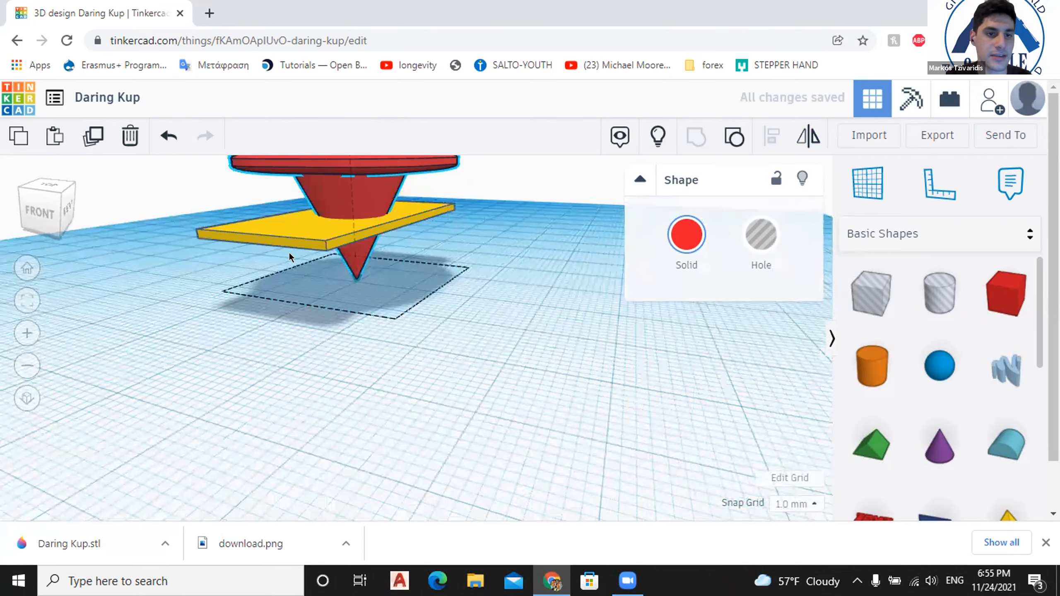
Undo the vertical flip of the red hat and the laying flat of the yellow plate.
click(167, 135)
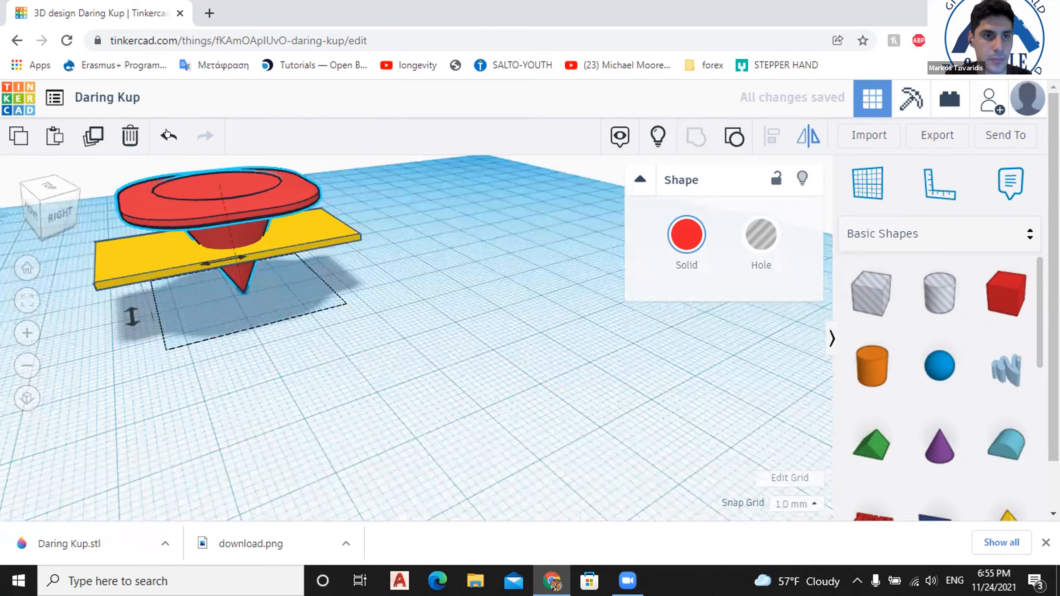
right_drag(464, 333, 538, 347)
click(176, 142)
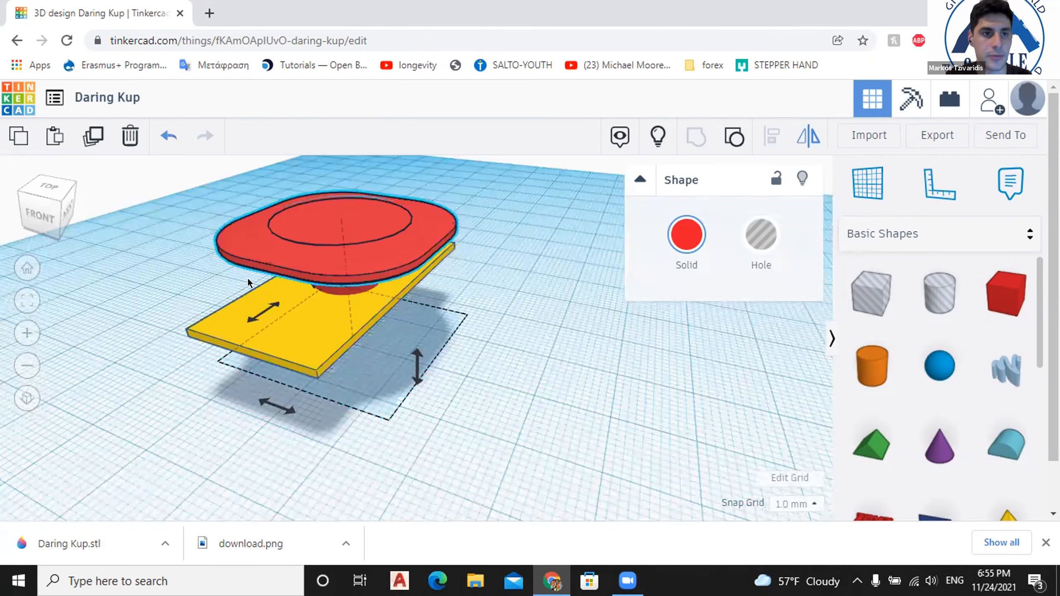
key(ctrl+z)
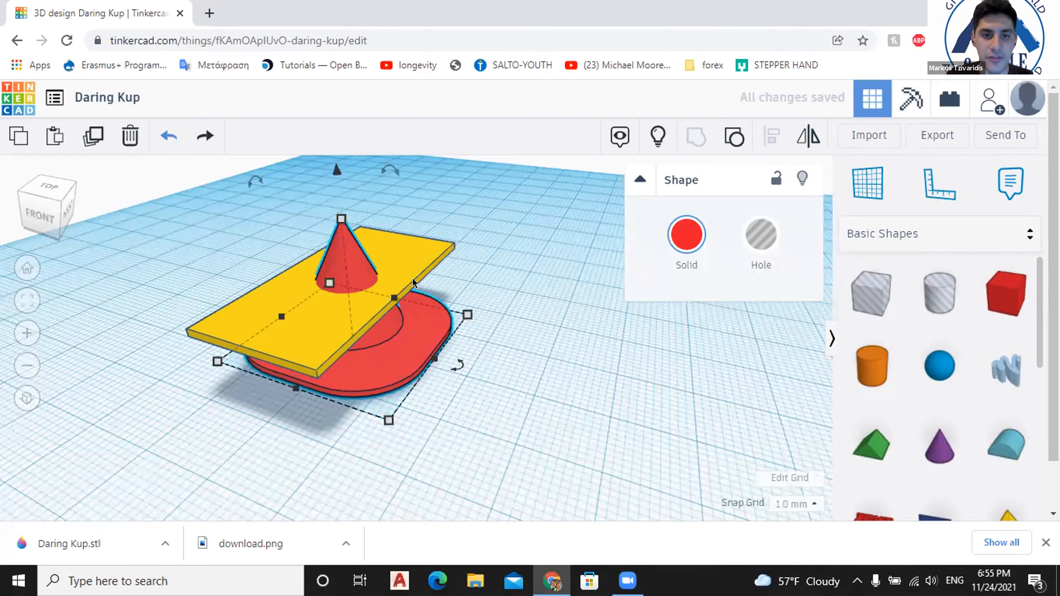
right_drag(413, 279, 470, 299)
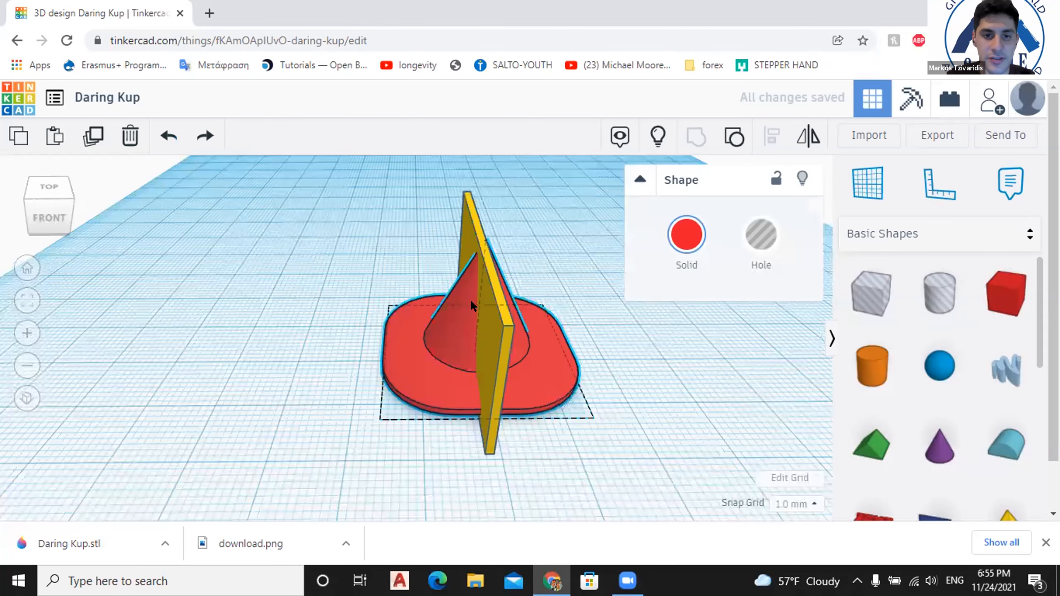
Mirror the red hat shape front to back.
click(794, 136)
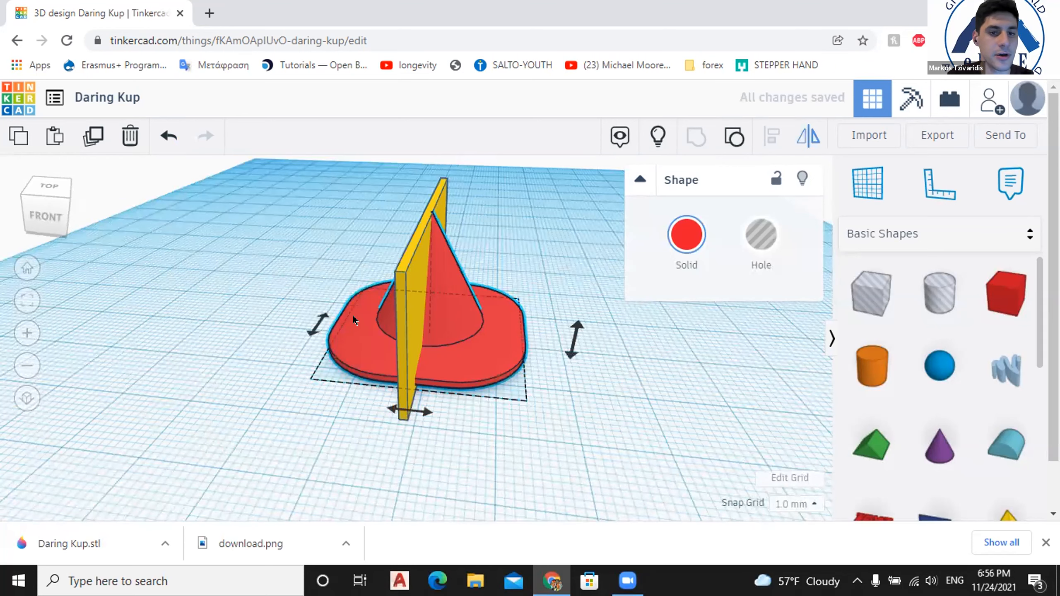
click(316, 323)
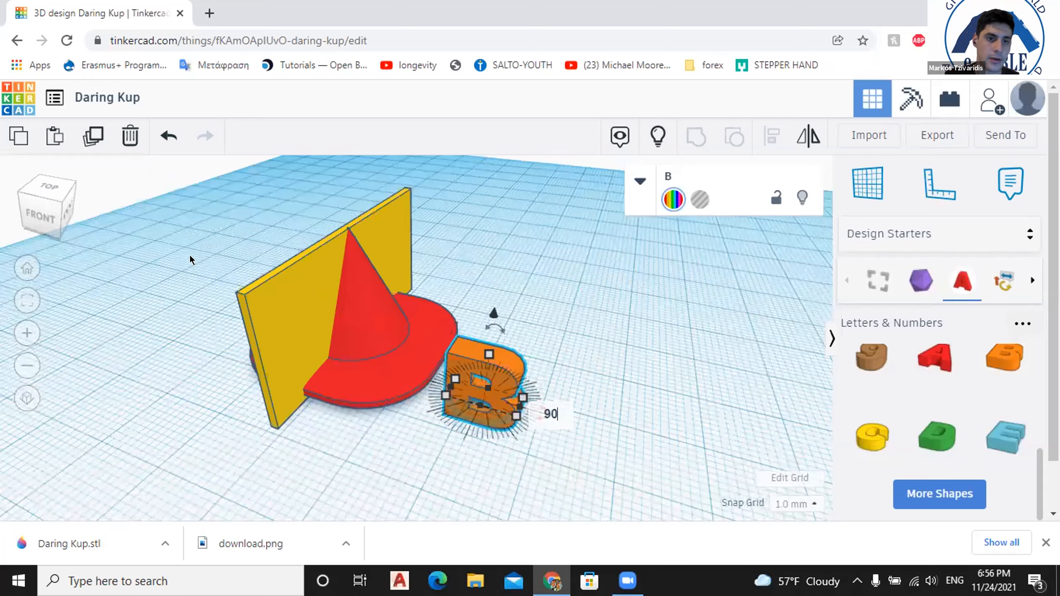
Undo the accidental shift of the hat and raise the upright orange letter B about 7.53 mm against the cone.
key(ctrl+z)
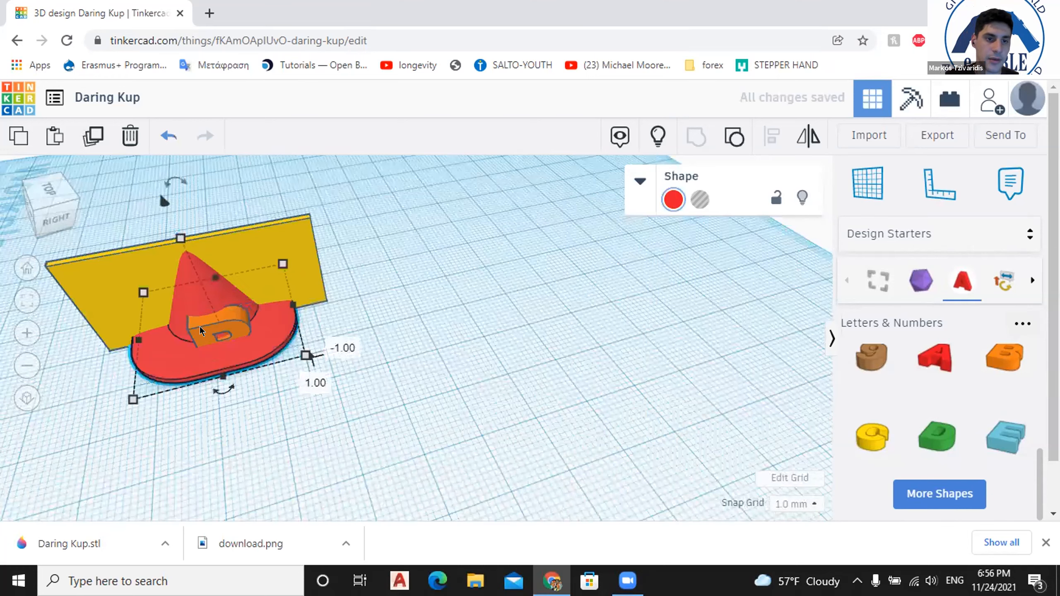
click(200, 326)
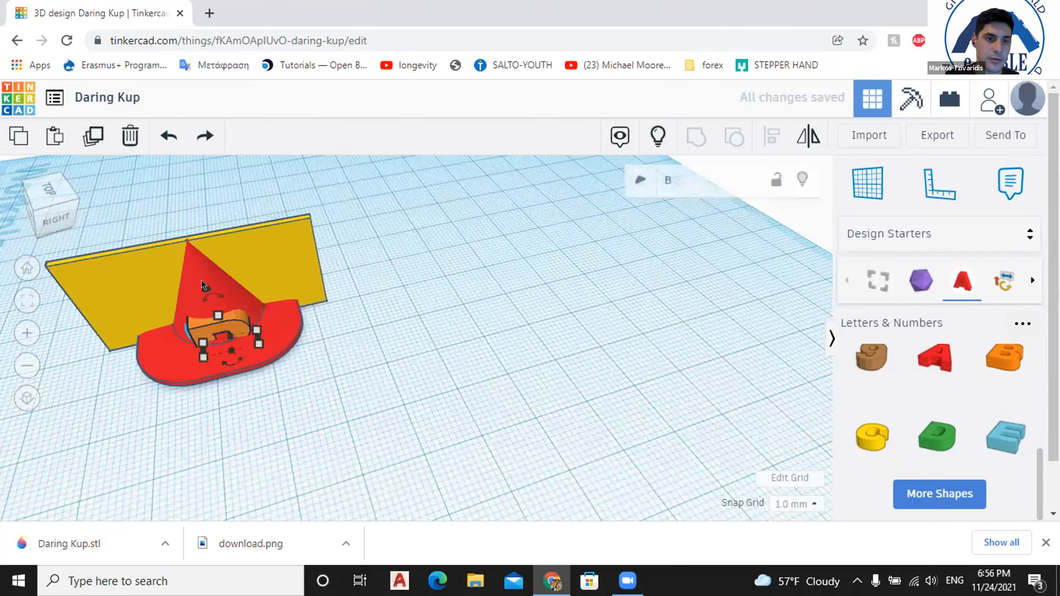
drag(206, 288, 187, 251)
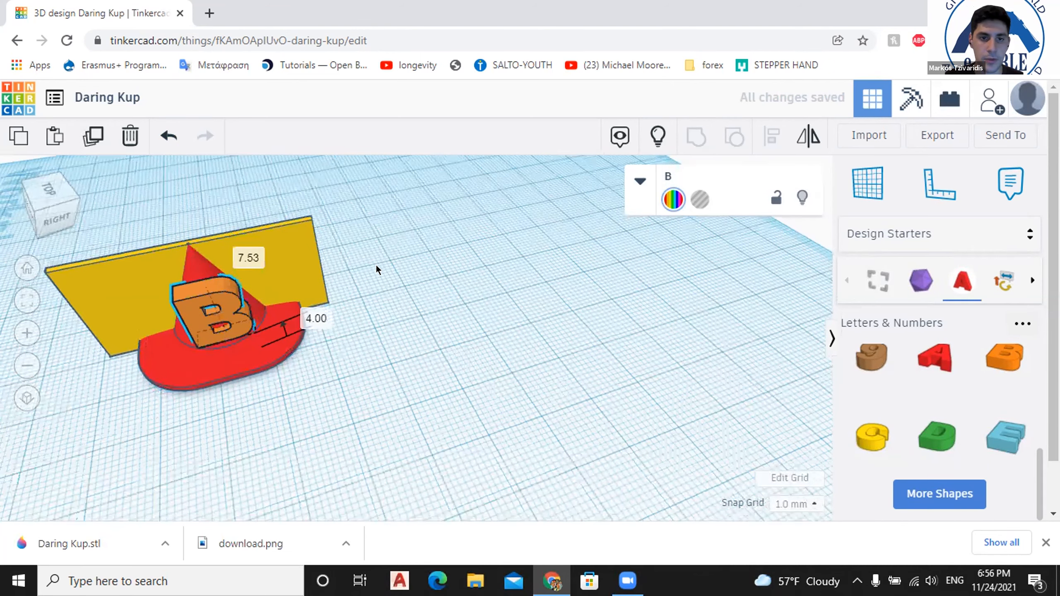
right_drag(417, 368, 526, 330)
Group the orange letter B with the red hat shape, keeping their separate colours.
click(359, 376)
shift+click(378, 304)
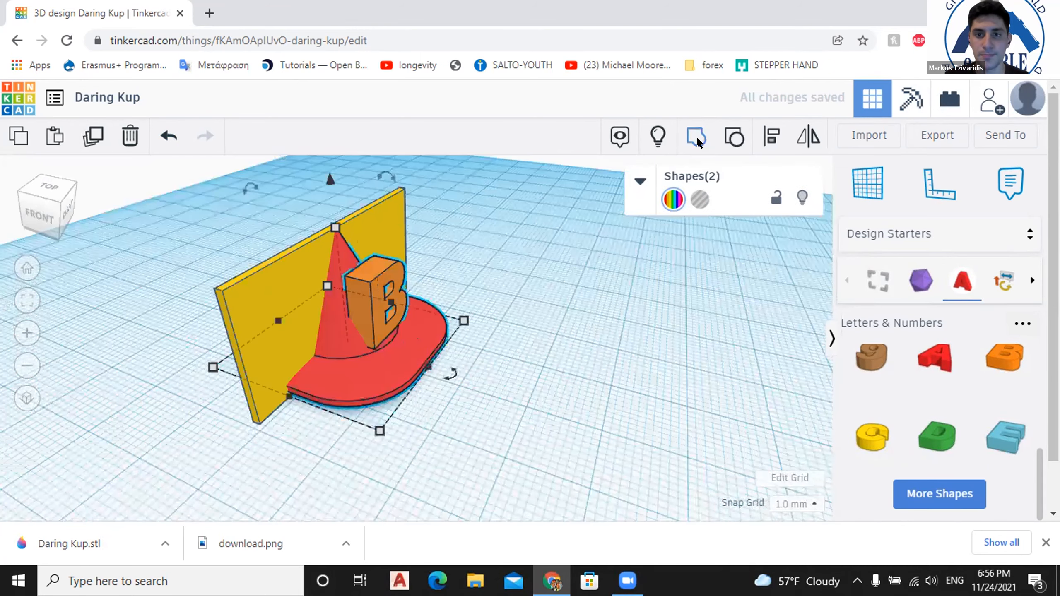
click(697, 137)
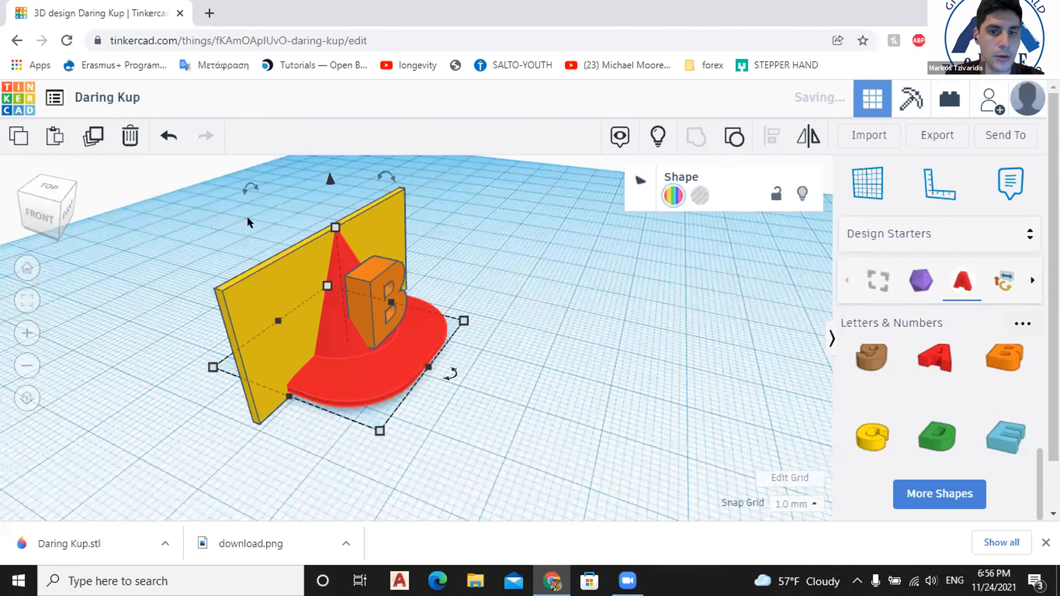
Try moving the grouped hat away from the yellow plate by 19 mm and -13 mm, and undo the move.
drag(602, 426, 313, 292)
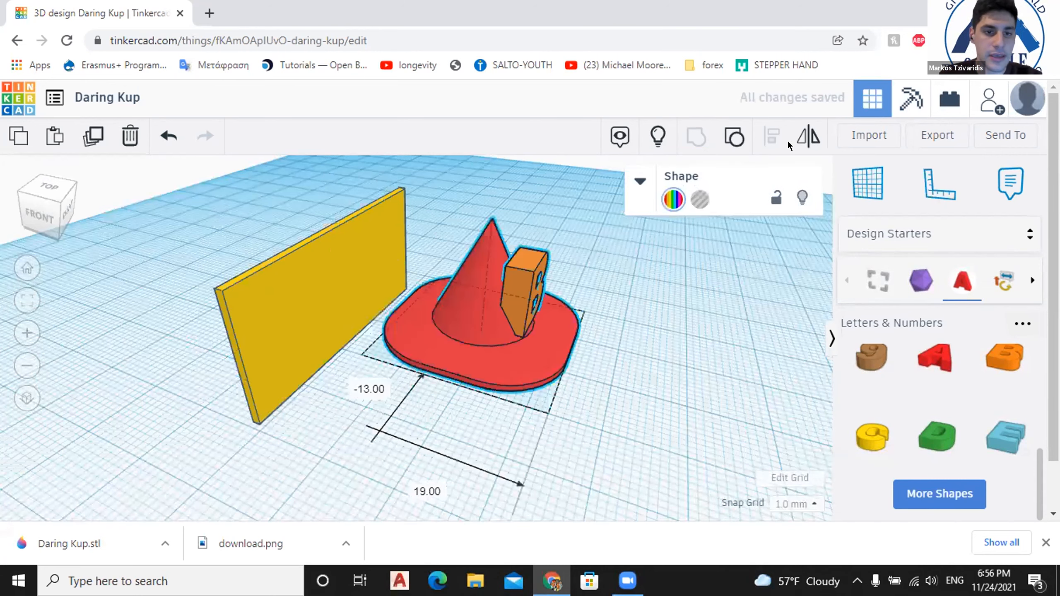
key(ctrl+z)
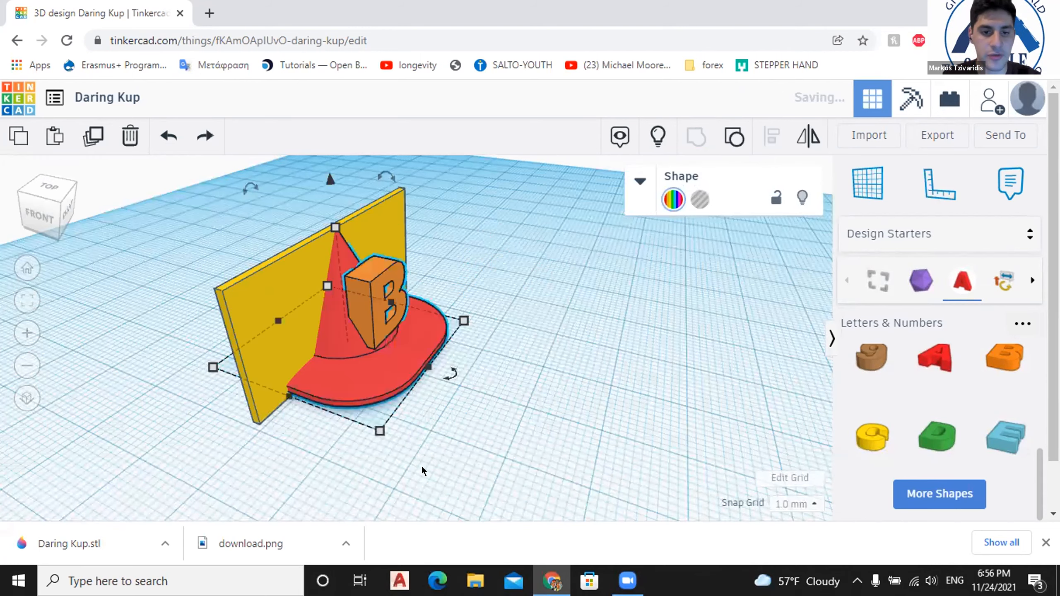
right_drag(399, 450, 399, 448)
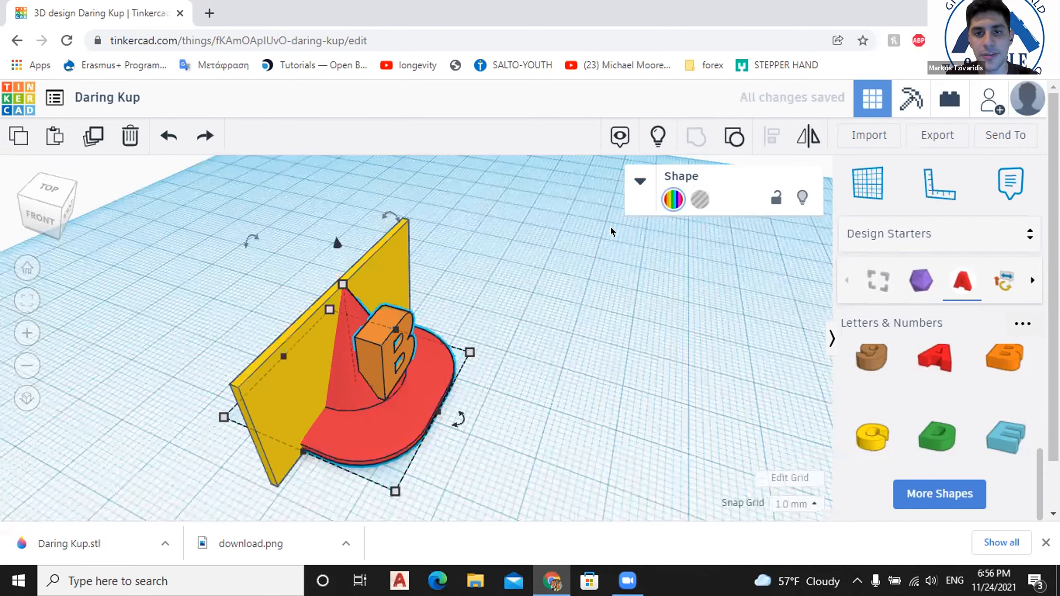
Try mirroring the grouped hat and letter B left to right across the yellow plate, and undo the flip.
right_drag(627, 247, 613, 256)
key(m)
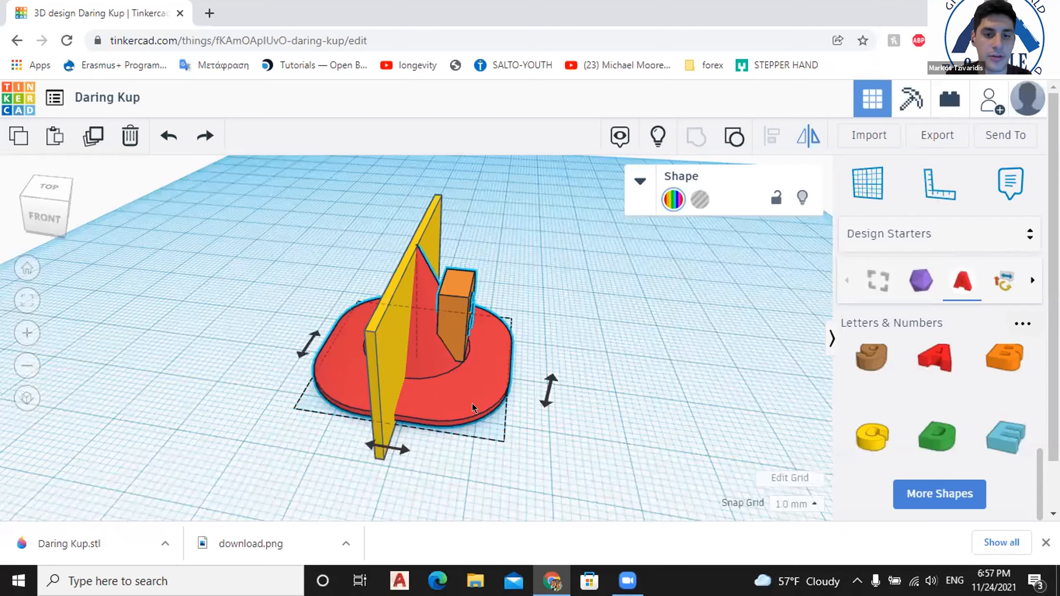
right_drag(477, 362, 376, 327)
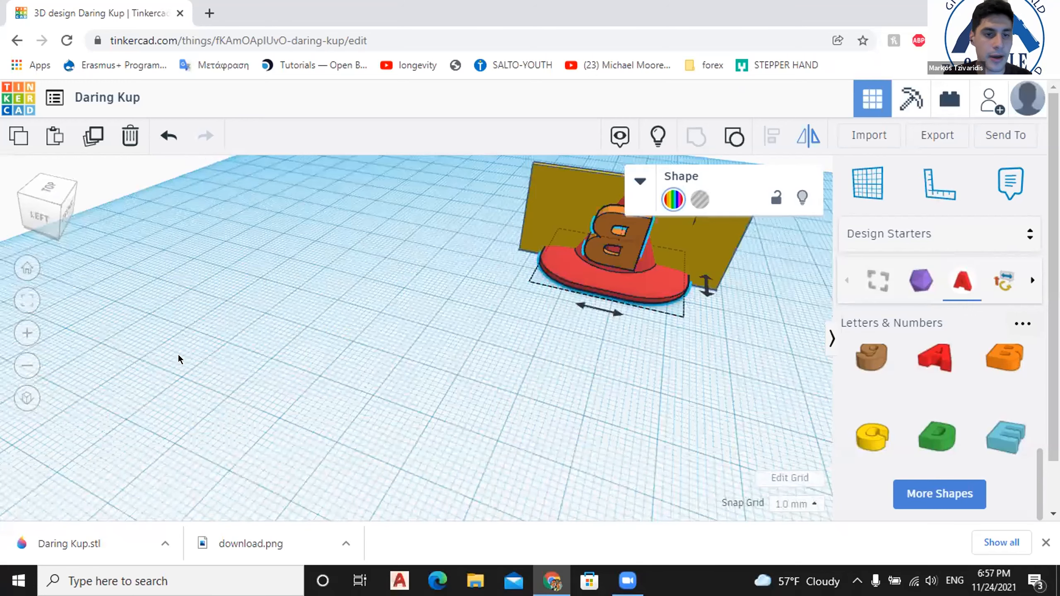
key(ctrl+z)
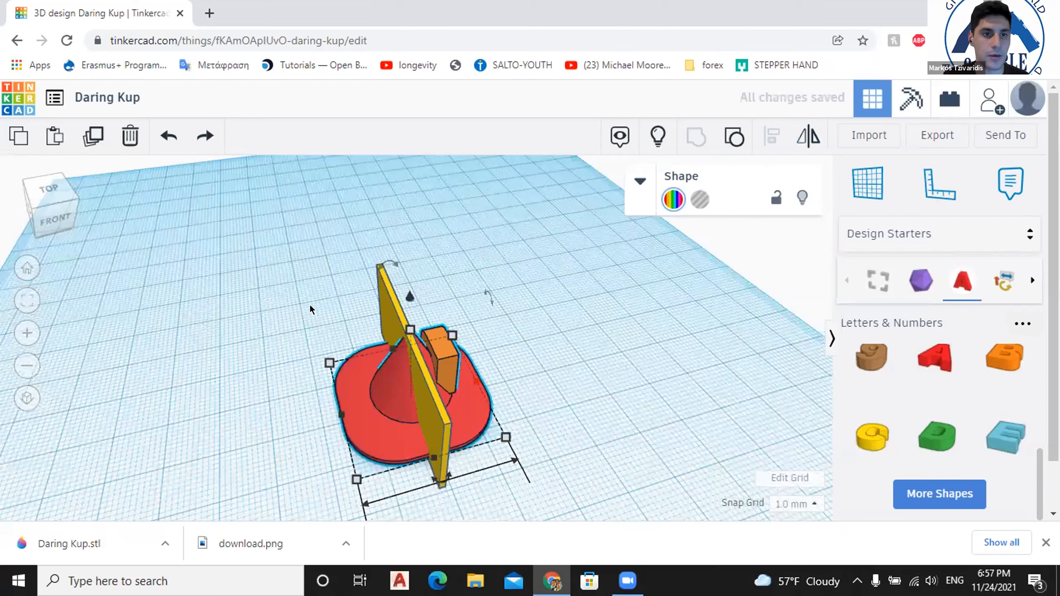
click(166, 135)
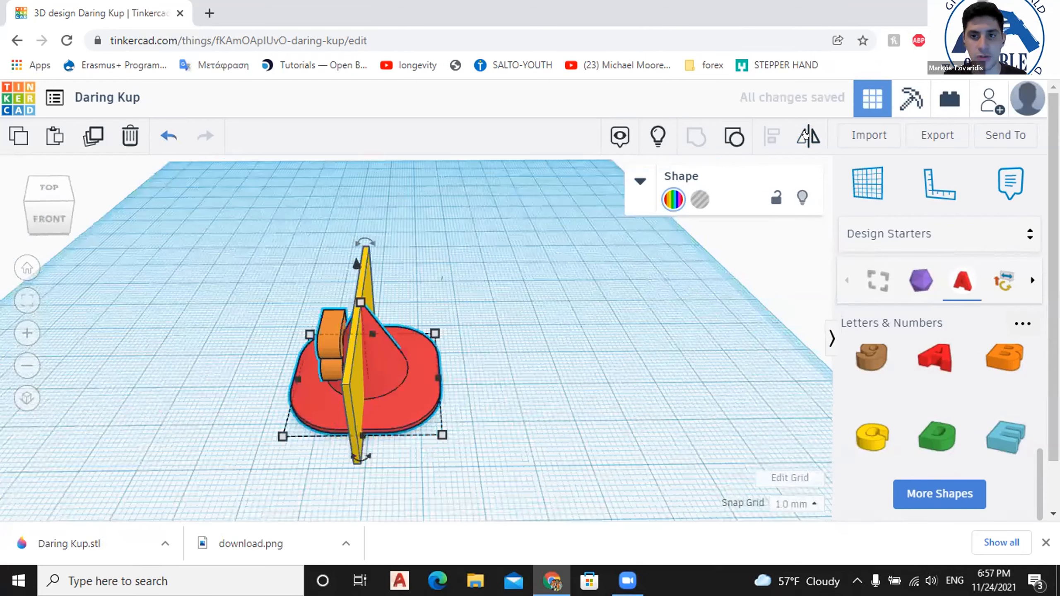
Mirror the hat group left to right so the letter B moves to the opposite side of the yellow plate.
click(806, 135)
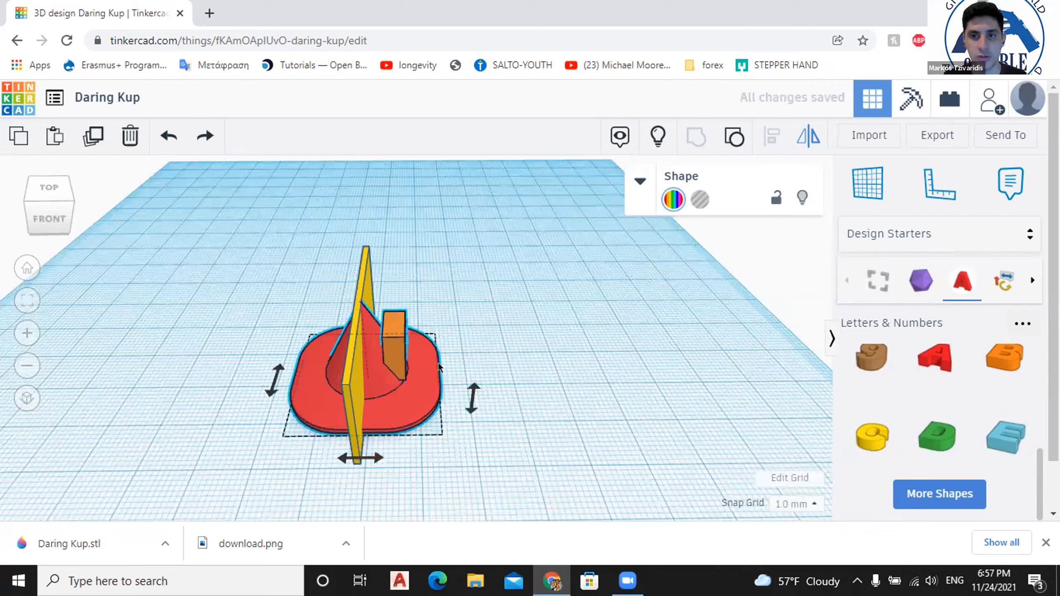
click(805, 126)
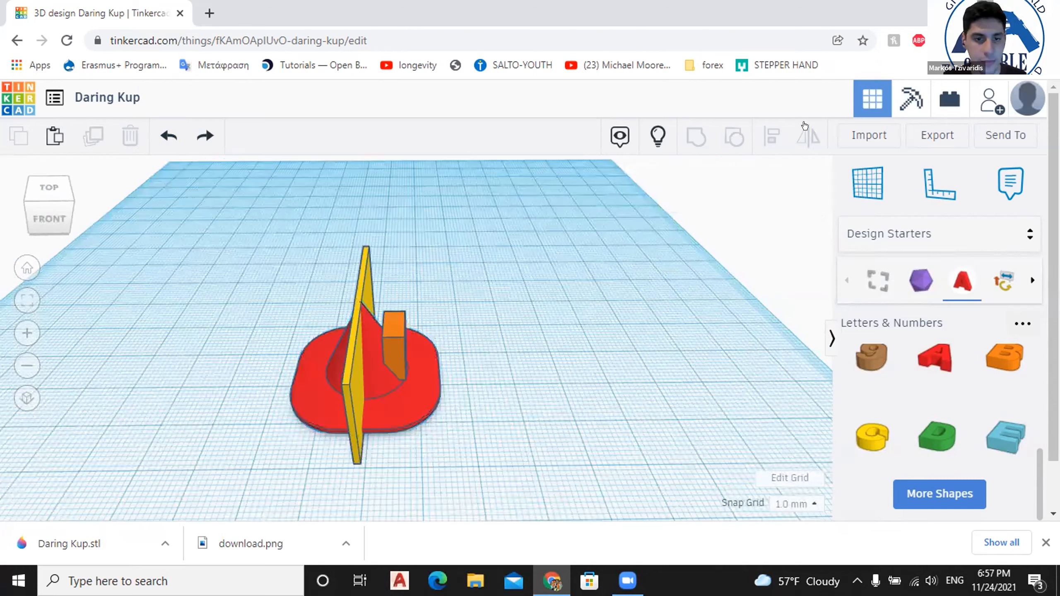
click(434, 404)
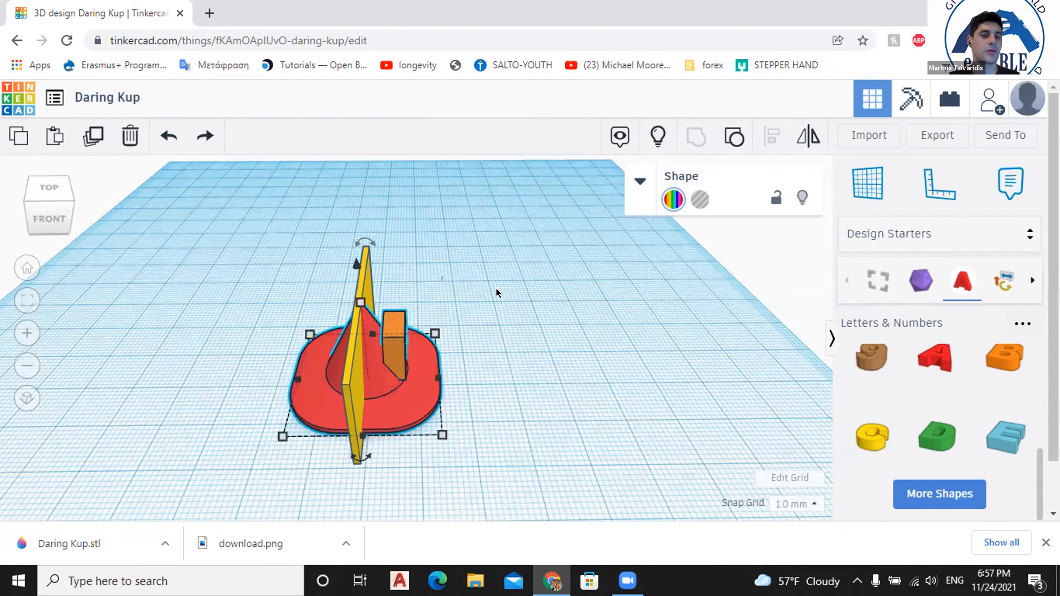
key(m)
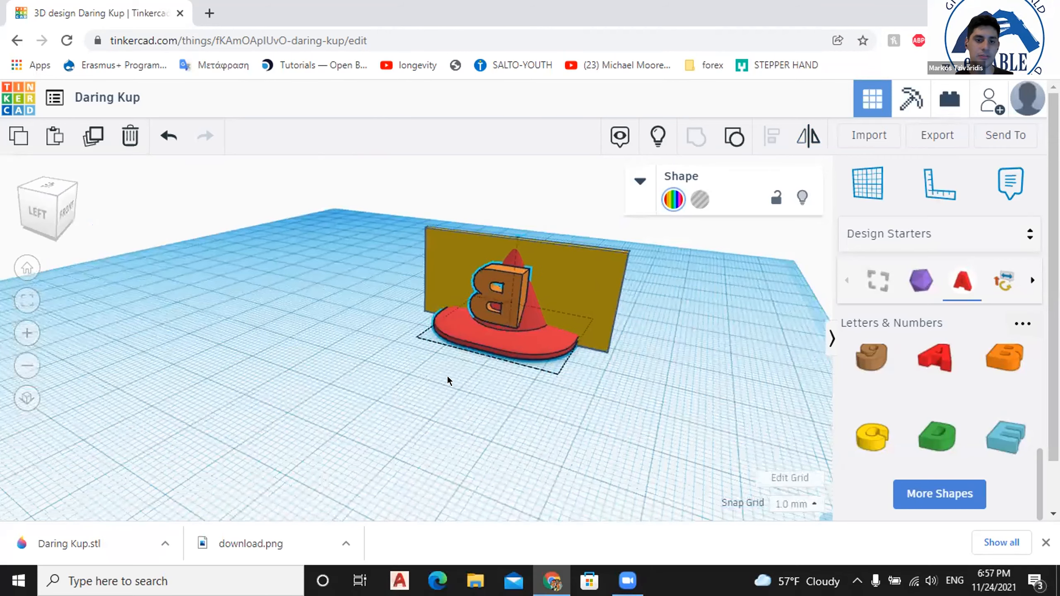
Undo the last change to the hat group and deselect it.
right_drag(435, 399, 355, 421)
click(168, 134)
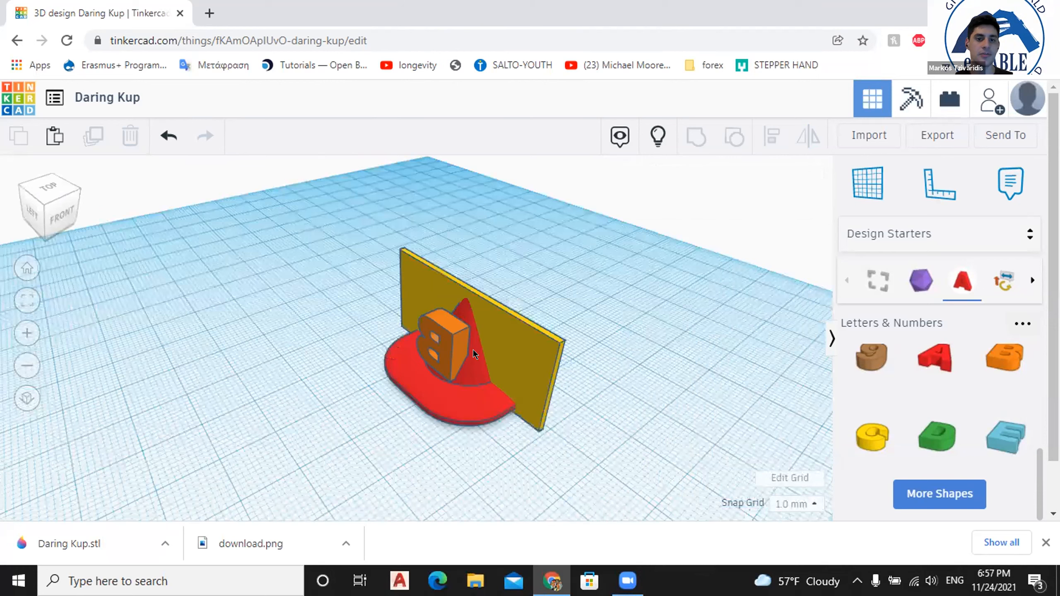
click(169, 135)
click(171, 137)
key(ctrl+z)
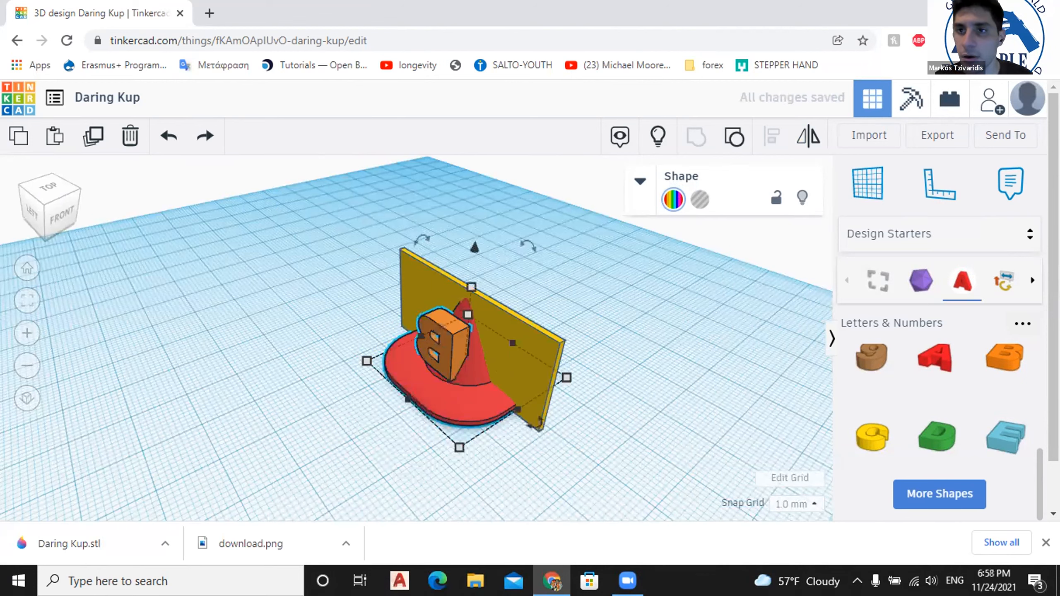
key(Escape)
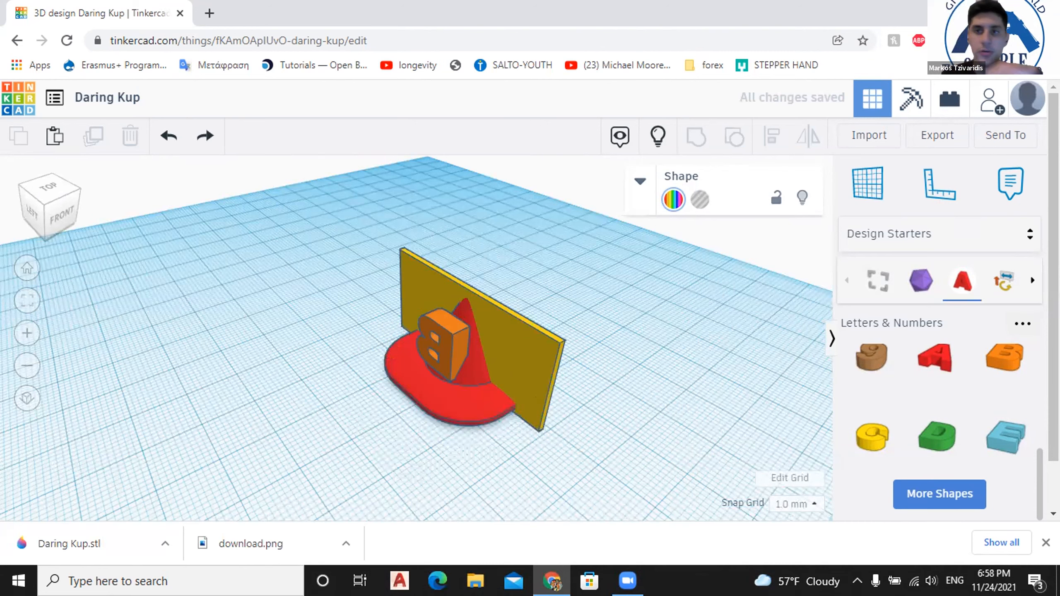
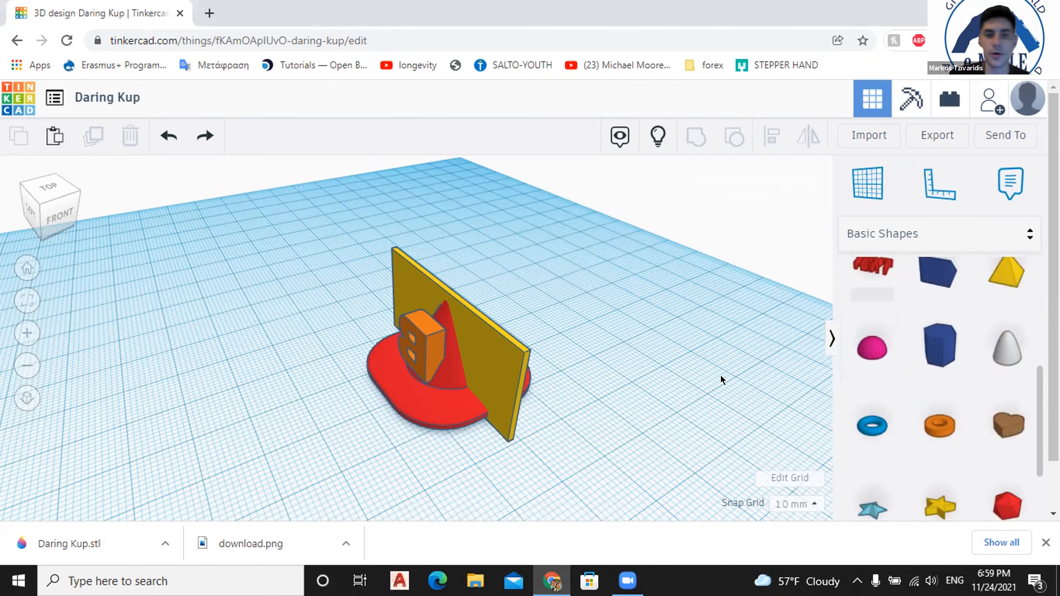
right_drag(621, 368, 615, 369)
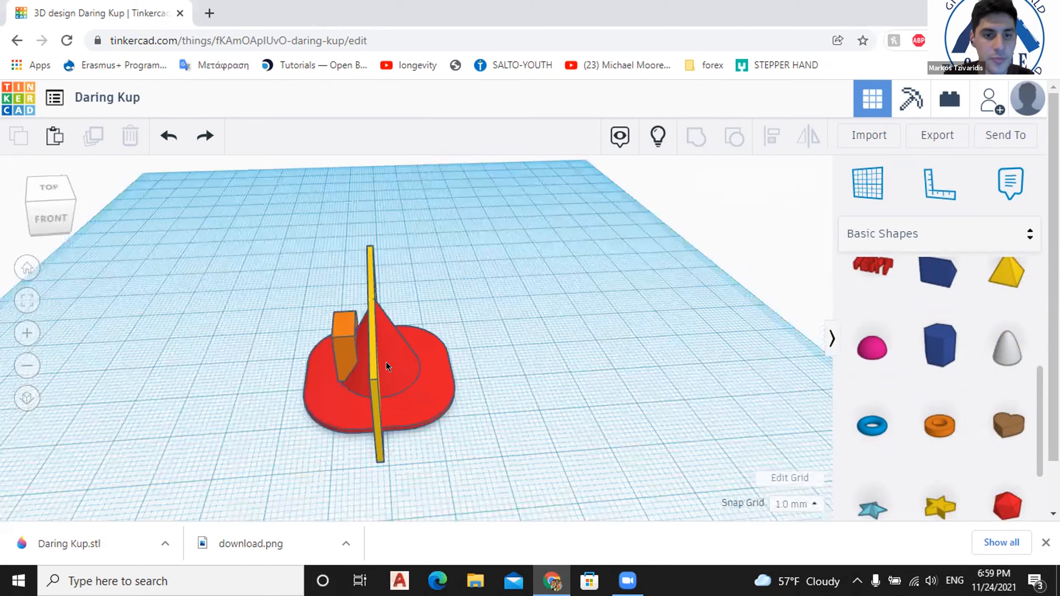
Place a red box on the workplane beside the hat and flatten it into a thin horizontal plate.
right_drag(436, 331, 384, 328)
click(396, 368)
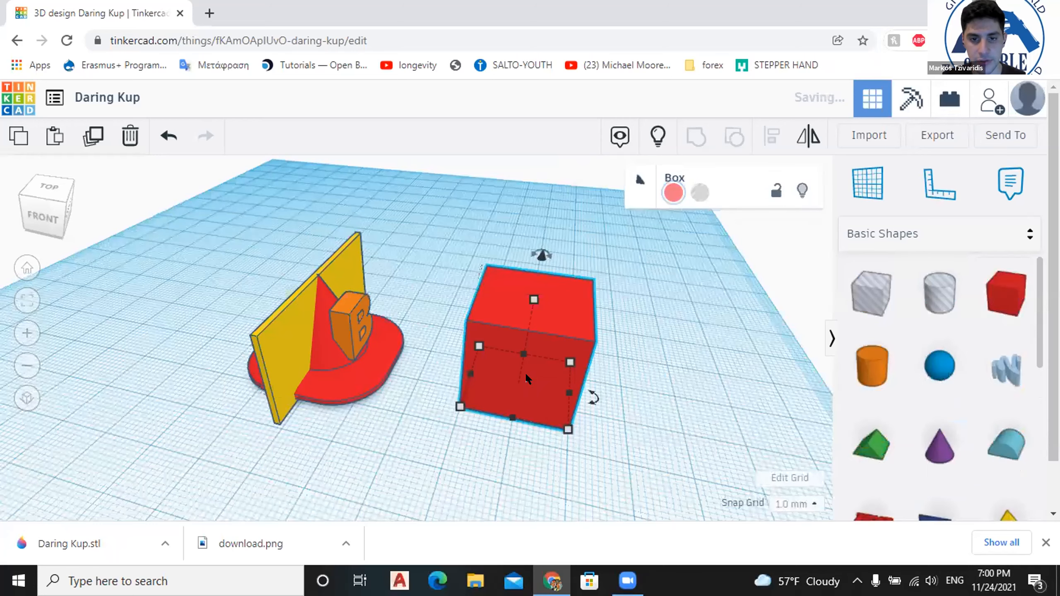
drag(534, 299, 534, 403)
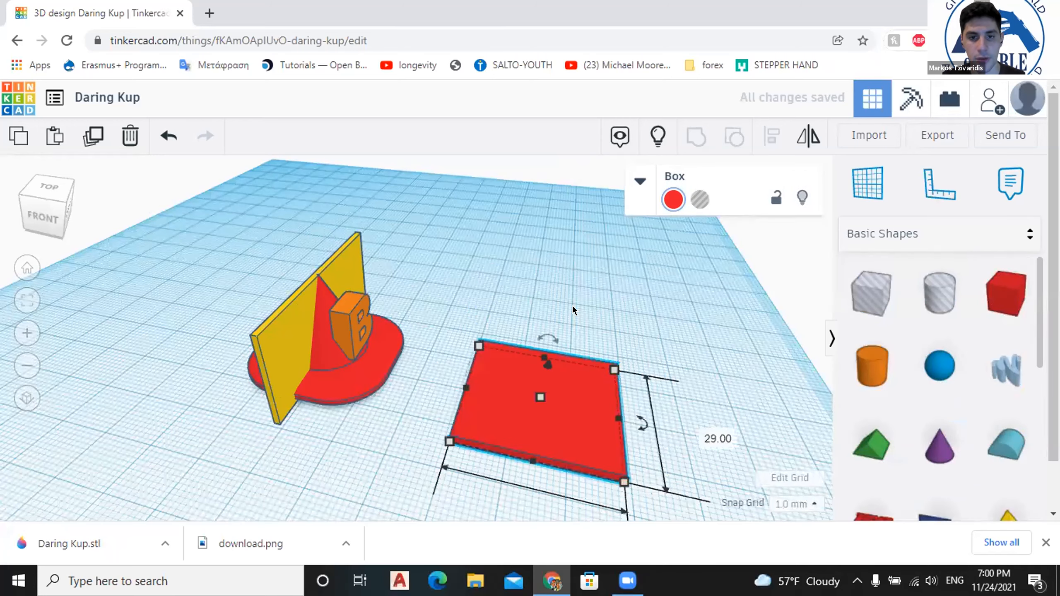
mouse_move(573, 306)
right_down()
mouse_move(546, 243)
mouse_move(573, 312)
right_up()
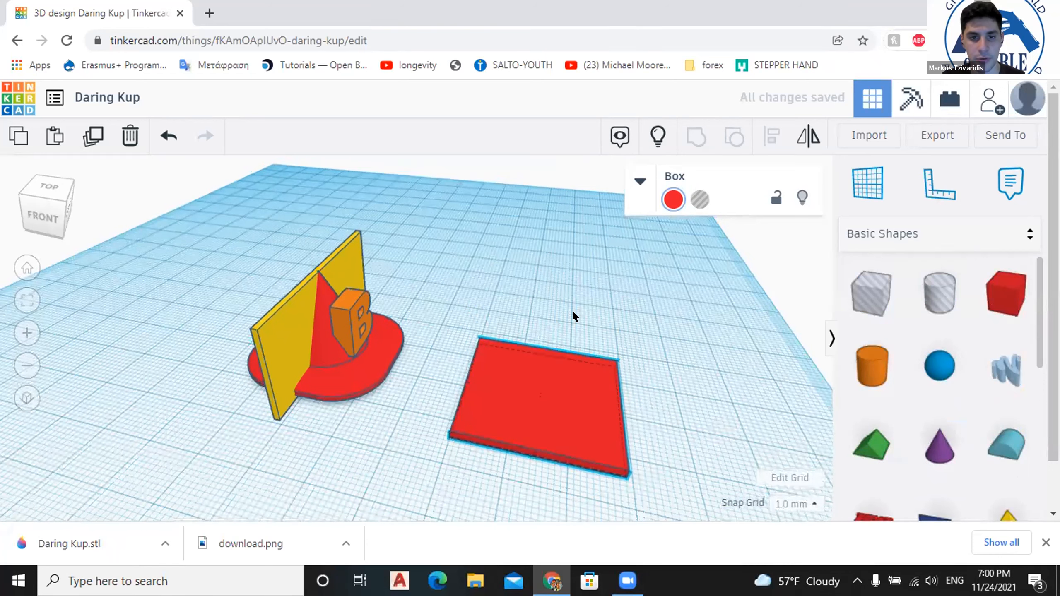
Move the flat red plate by -43 mm and 6 mm so it cuts horizontally through the hat, and shift it further by -2 mm and -3 mm.
drag(668, 330, 378, 330)
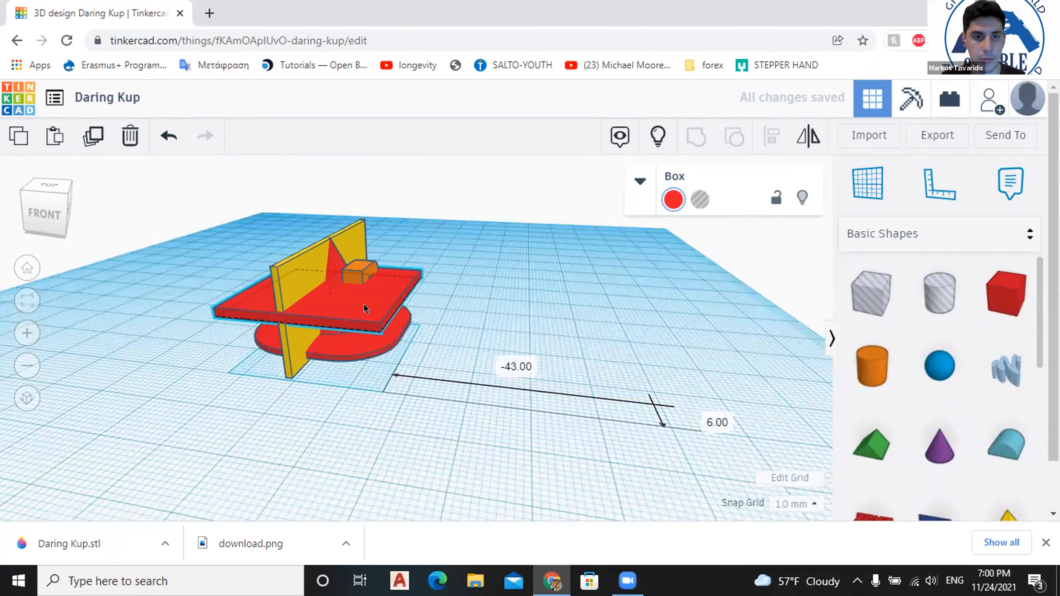
drag(363, 278, 364, 279)
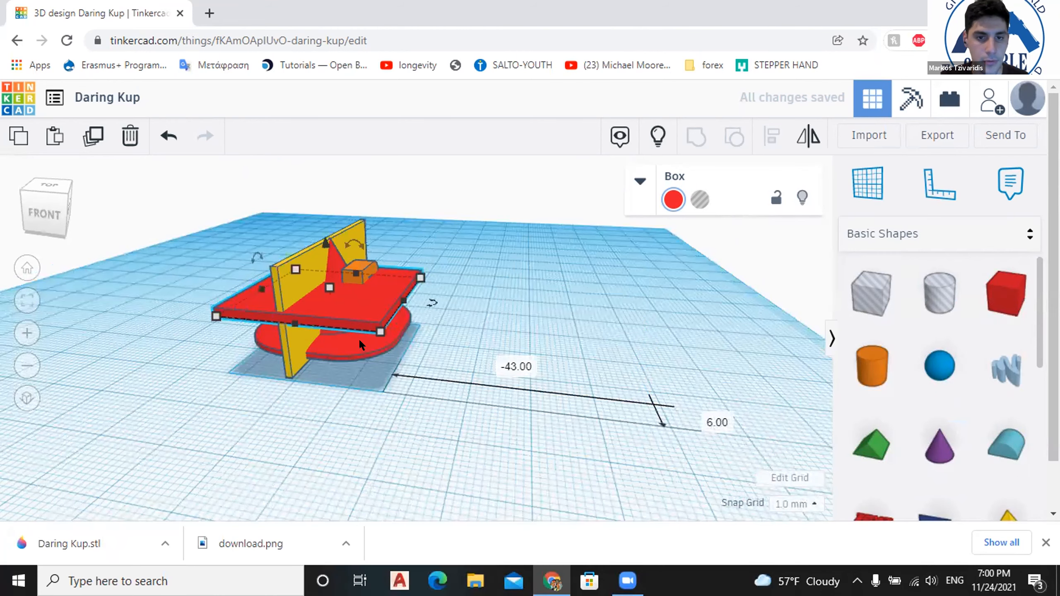
right_drag(438, 334, 441, 336)
right_drag(290, 342, 341, 329)
click(323, 330)
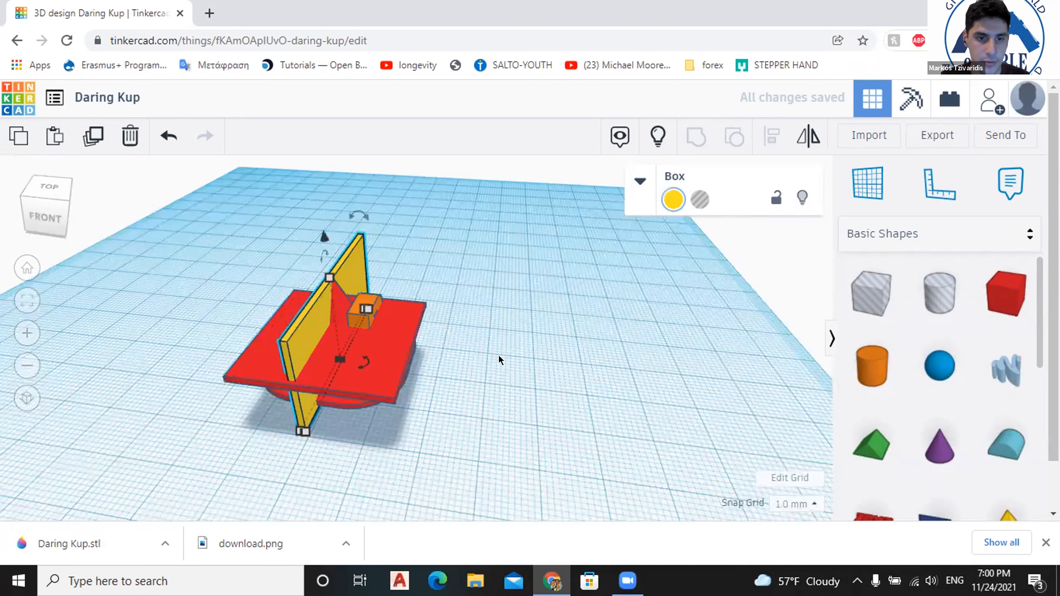
click(513, 355)
right_drag(434, 303, 403, 303)
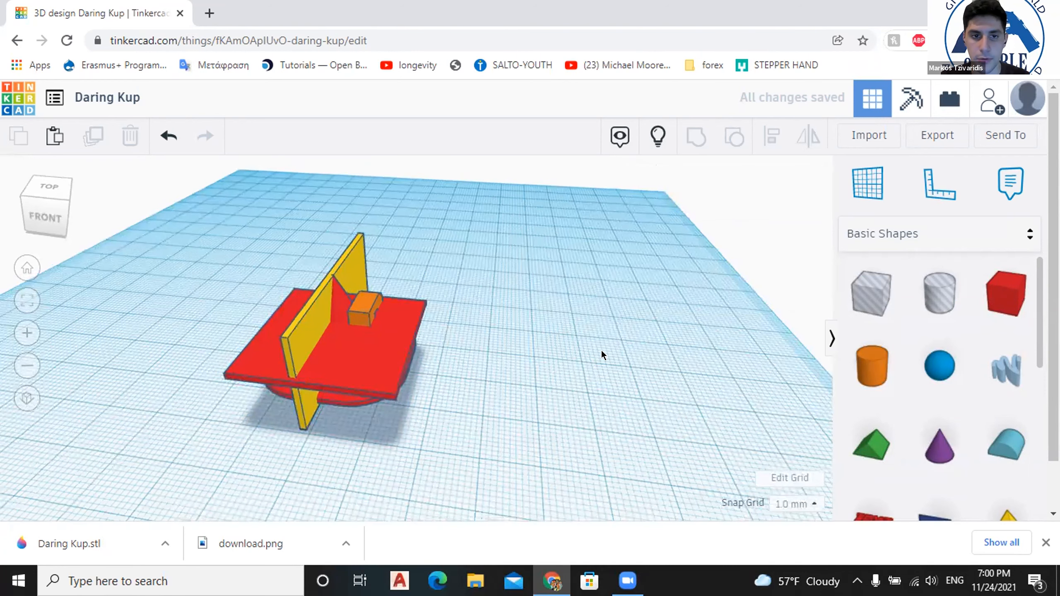
right_drag(477, 353, 501, 328)
drag(430, 313, 403, 303)
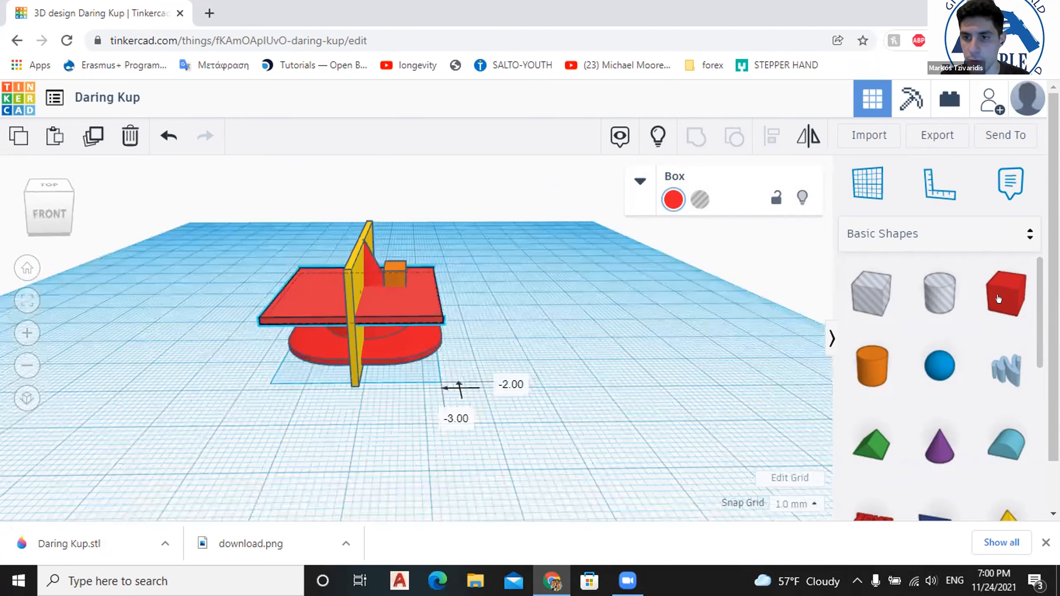
Add another red box as a thin vertical plate and move it by -51 mm and 13 mm so it crosses the other two plates.
right_drag(527, 432, 589, 411)
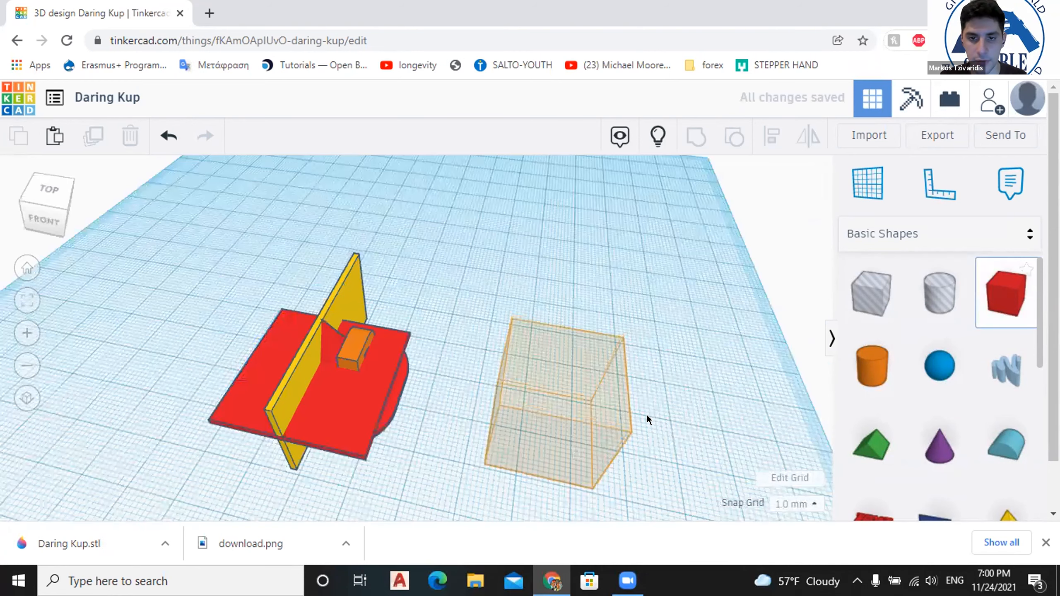
click(646, 419)
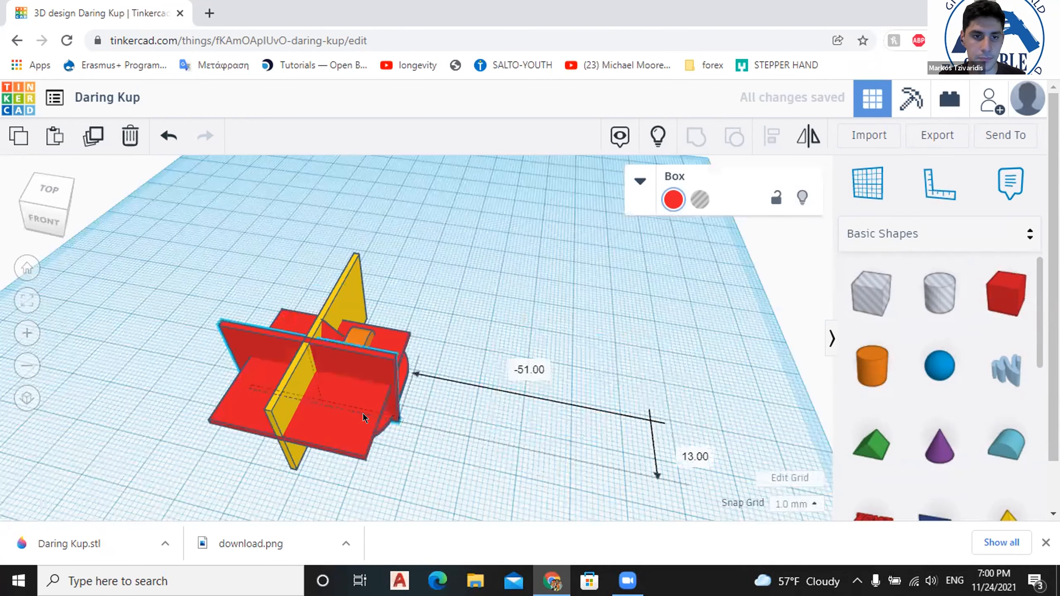
key(Left)
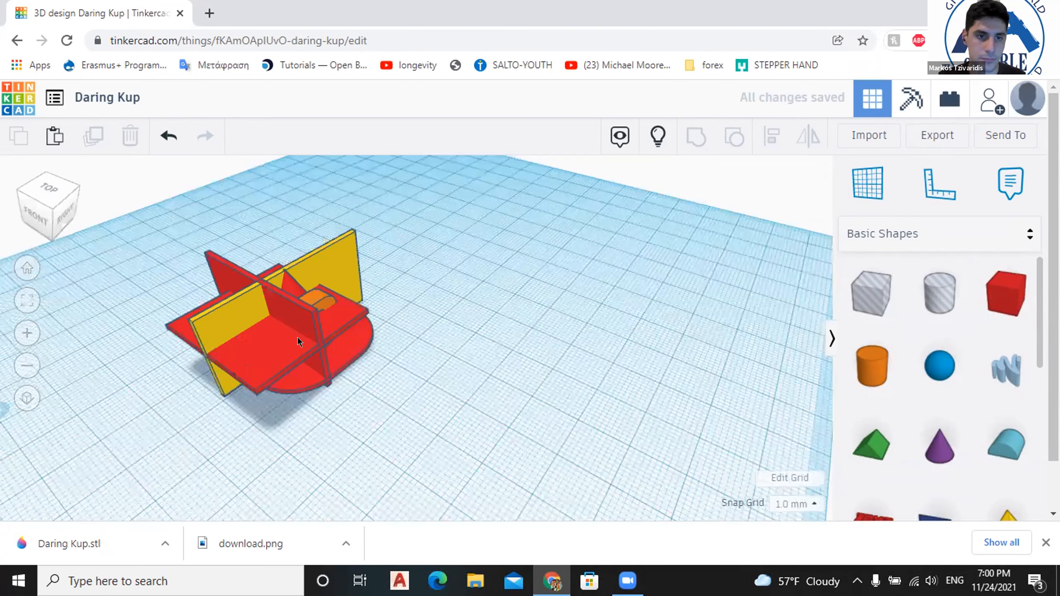
Make all three crossing plates yellow and turn them into transparent holes.
right_drag(299, 339, 361, 329)
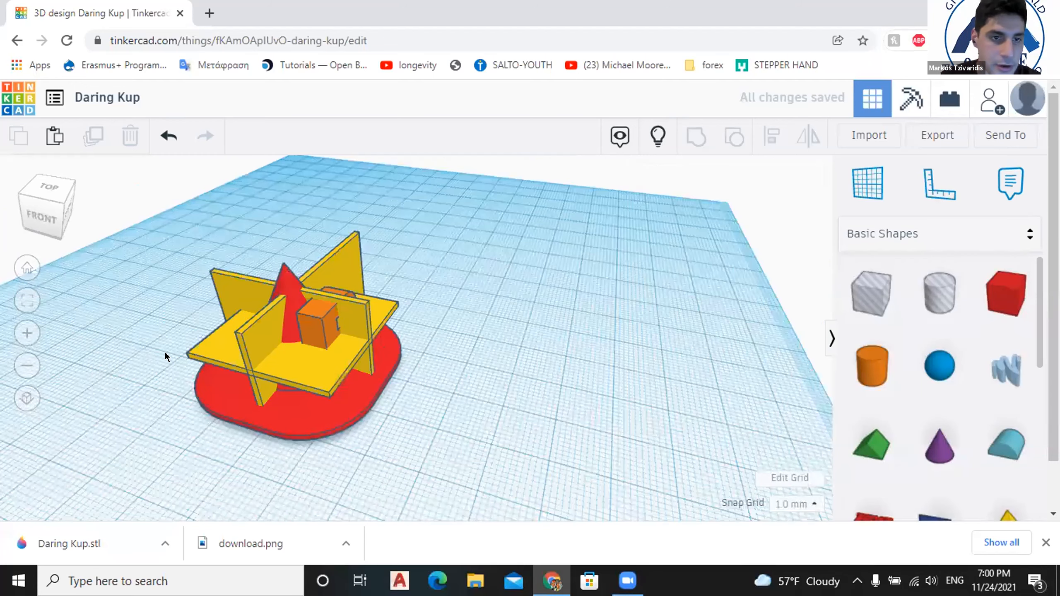
key(ctrl+z)
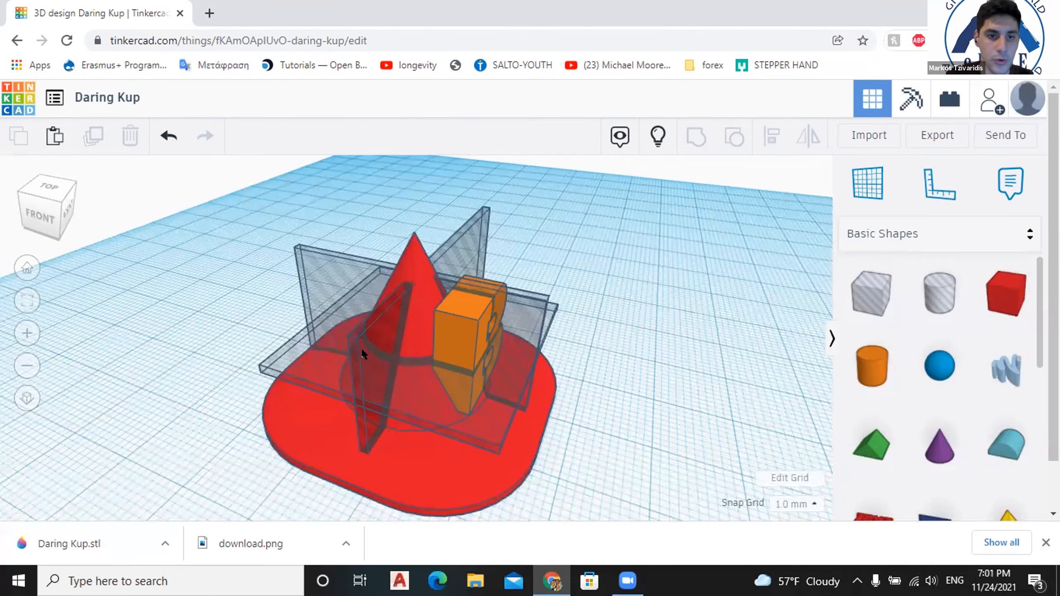
Examine the three transparent mirror planes around the hat by selecting the plates in turn.
click(547, 364)
scroll(447, 265, down, 1)
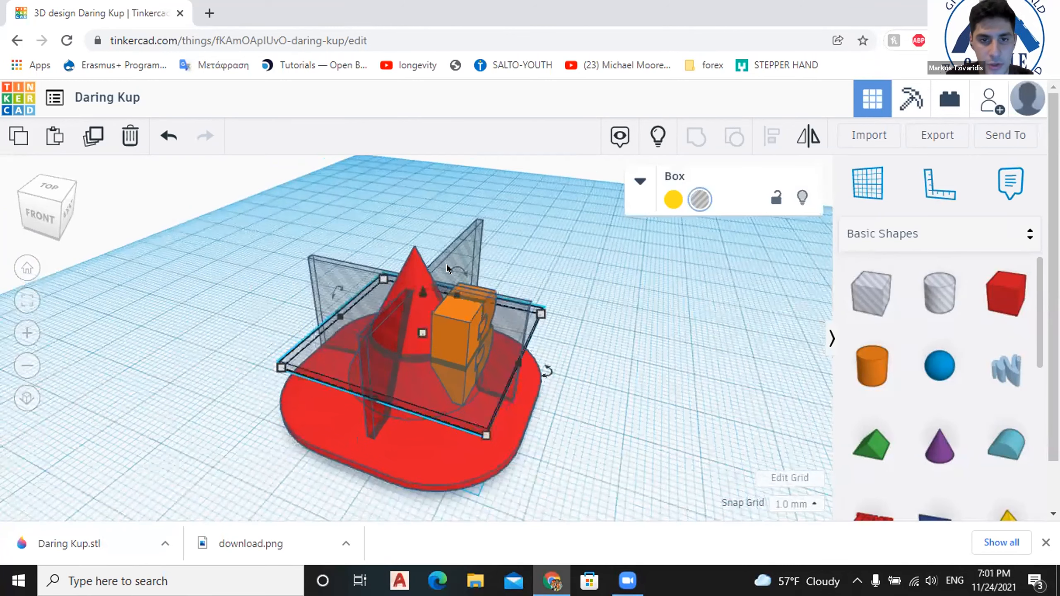
scroll(459, 257, down, 1)
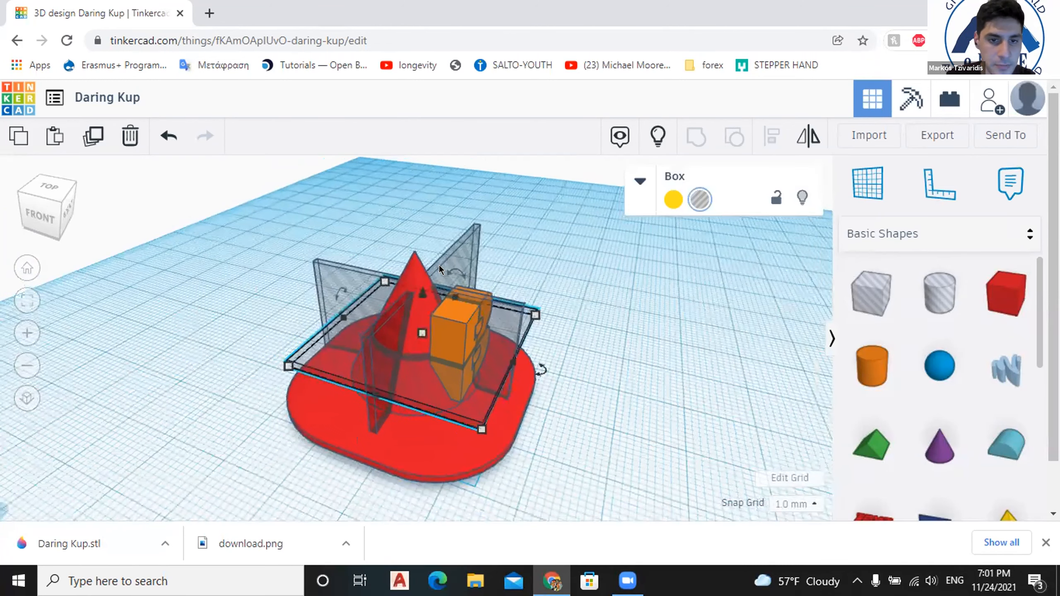
click(439, 265)
right_drag(451, 256, 448, 255)
scroll(448, 255, down, 1)
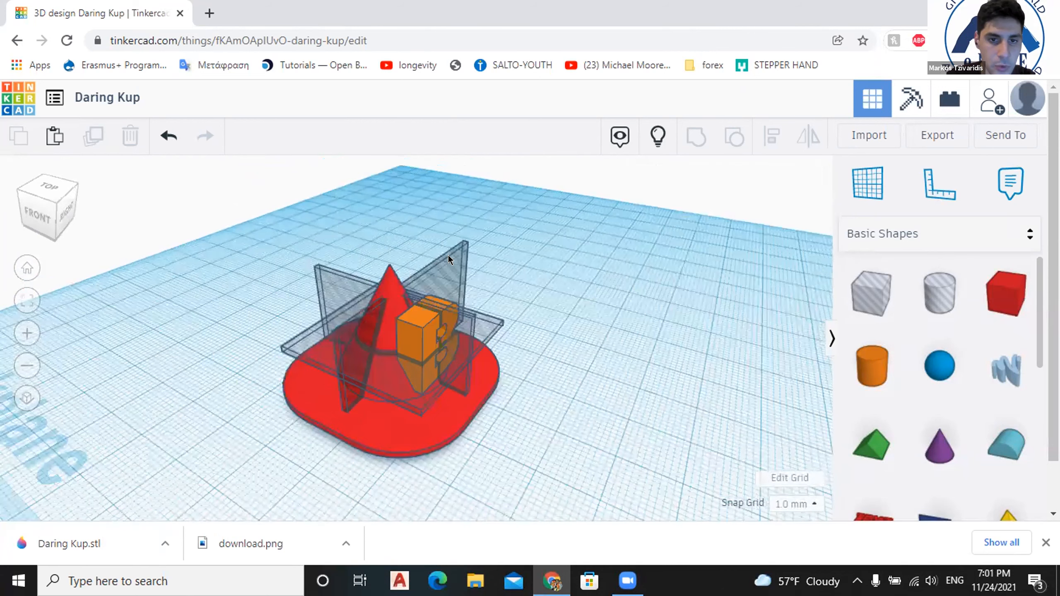
click(322, 277)
click(462, 339)
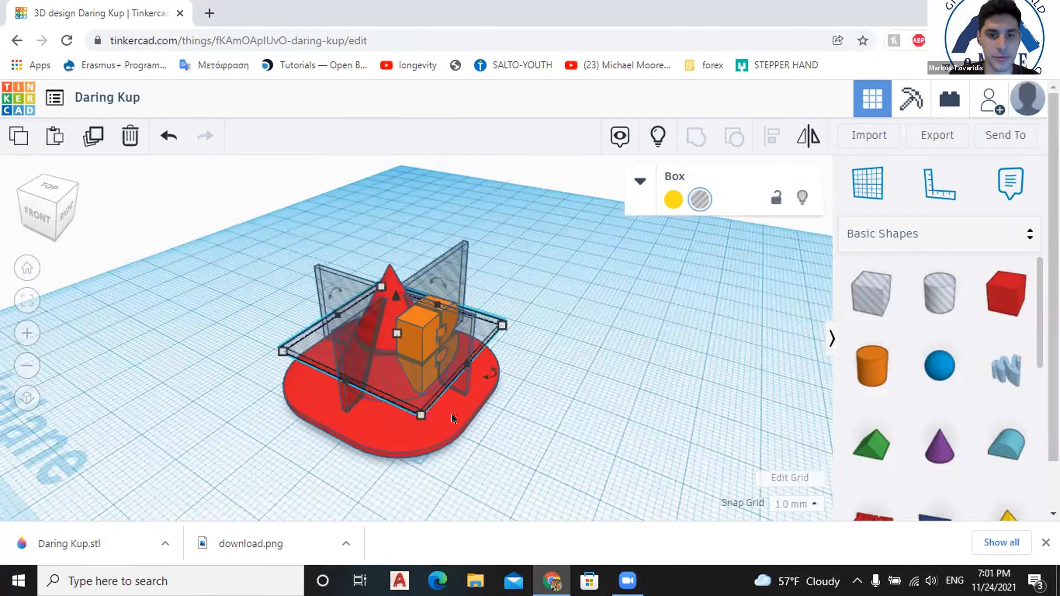
click(424, 427)
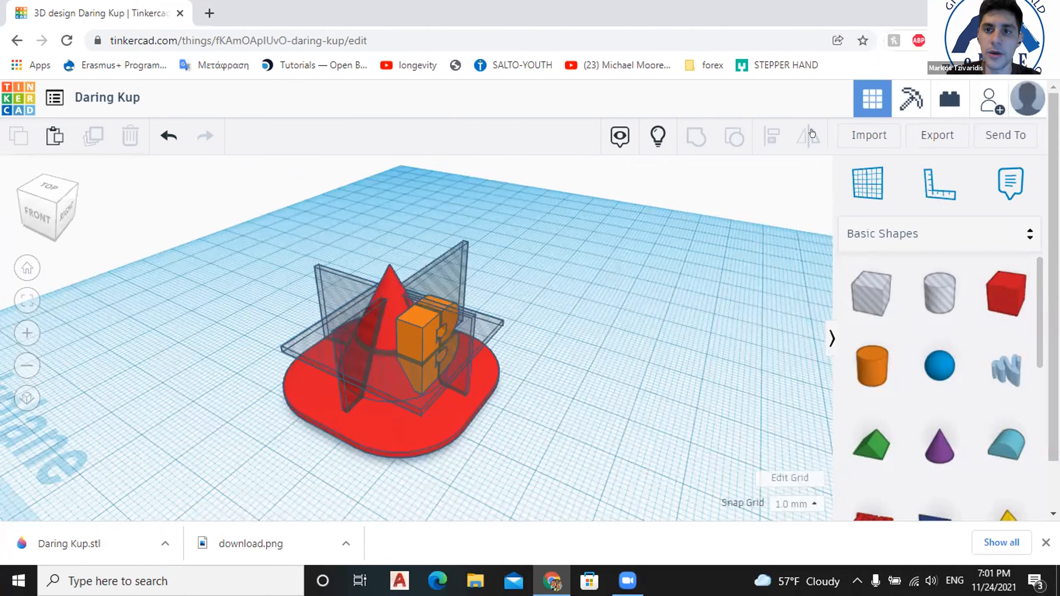
Start mirroring the hat group and preview its flips along the different axes against the transparent planes.
key(ctrl+a)
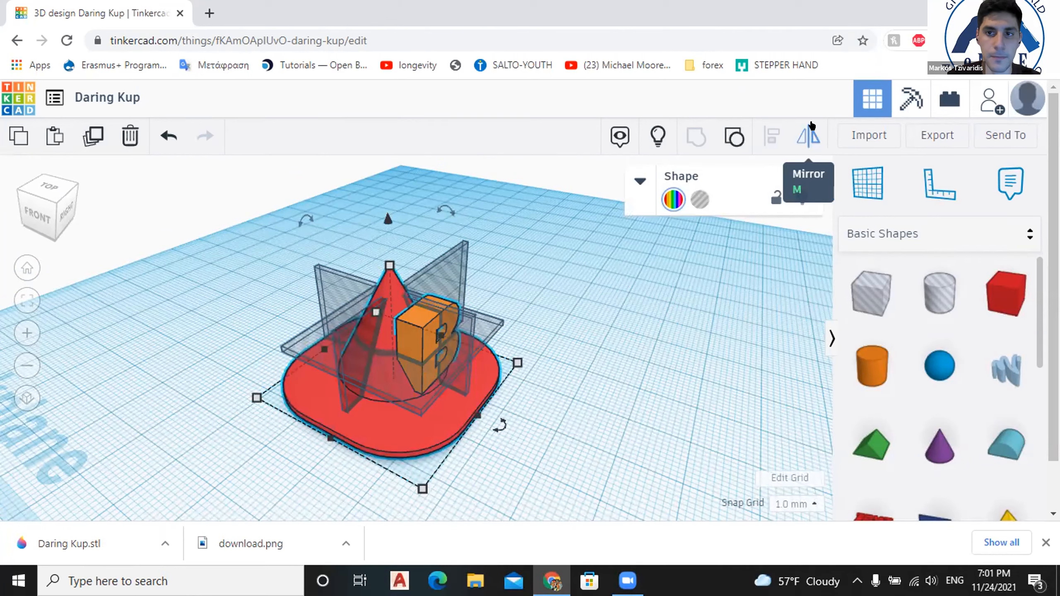
click(811, 125)
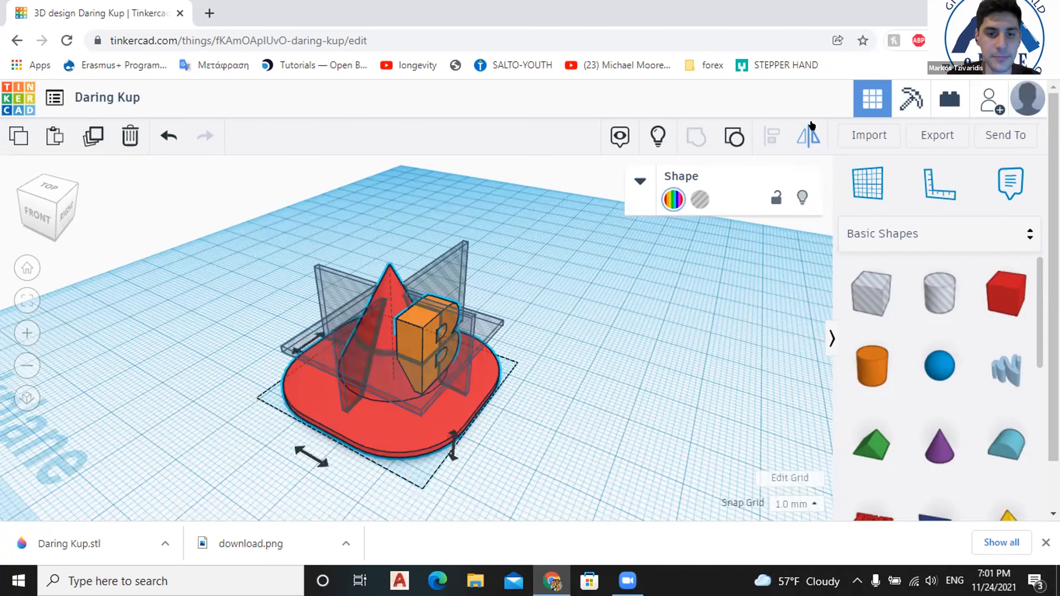
click(635, 335)
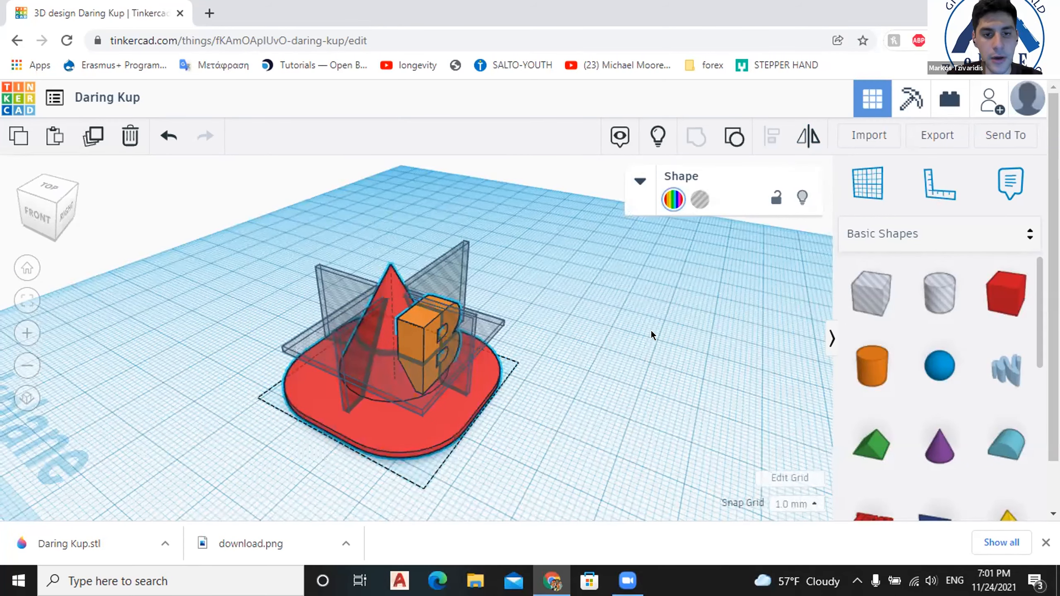
middle_drag(380, 388, 406, 361)
key(m)
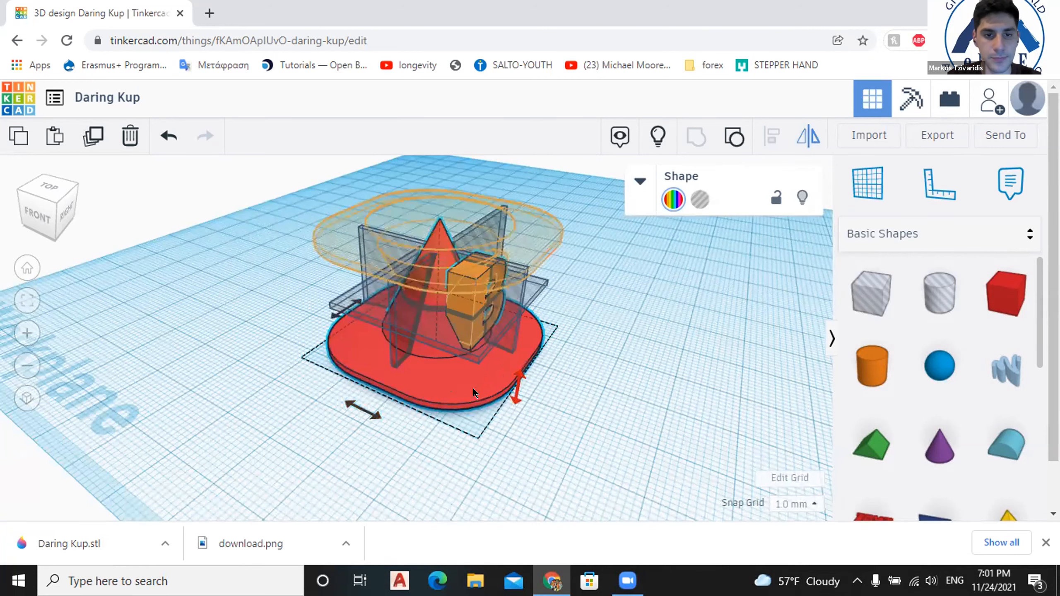
right_drag(373, 326, 377, 328)
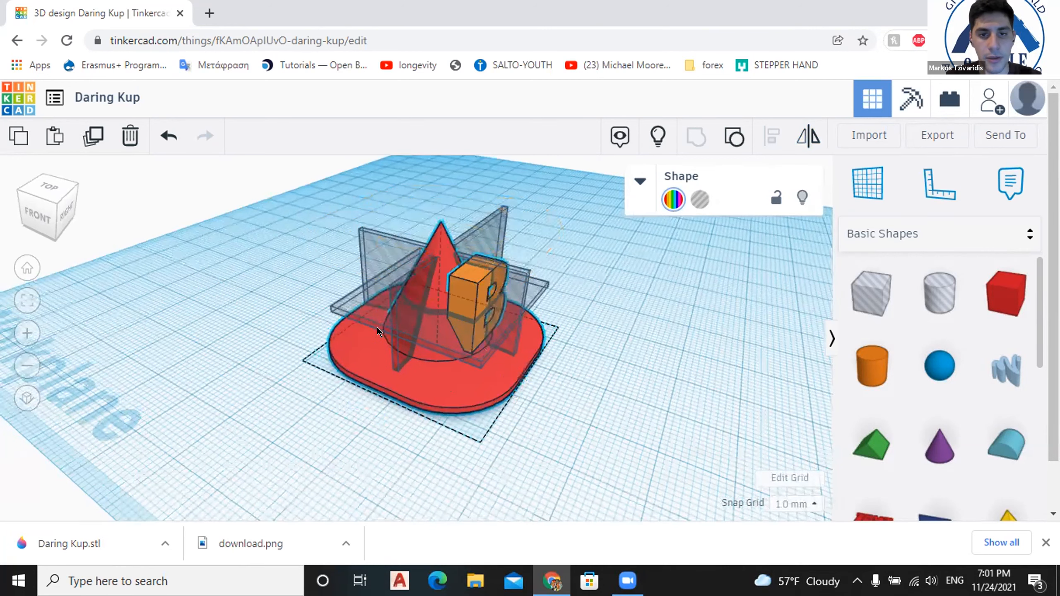
right_drag(499, 427, 448, 425)
right_drag(436, 301, 414, 342)
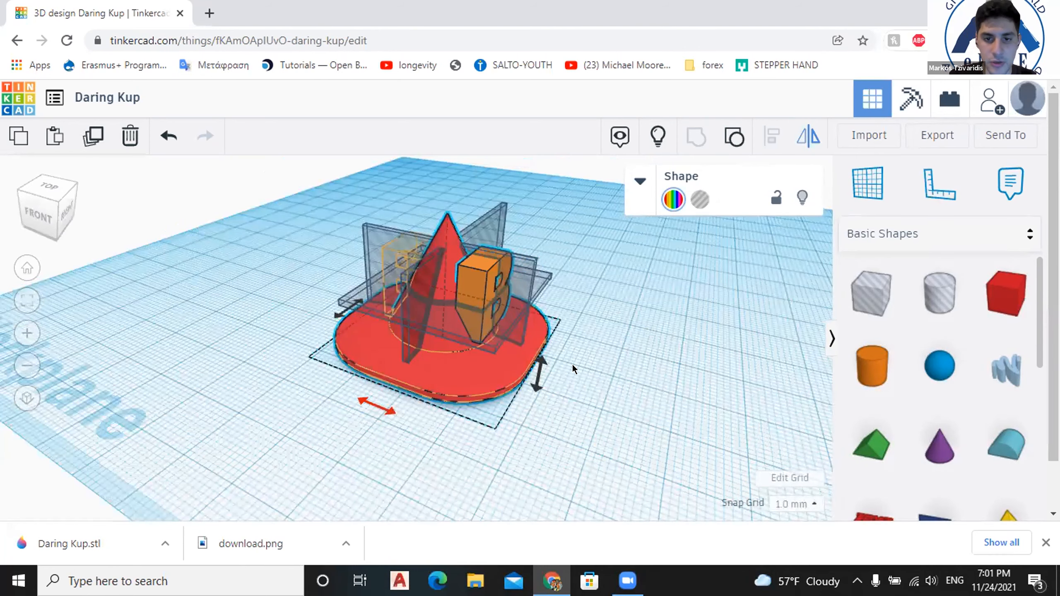
right_drag(573, 367, 575, 362)
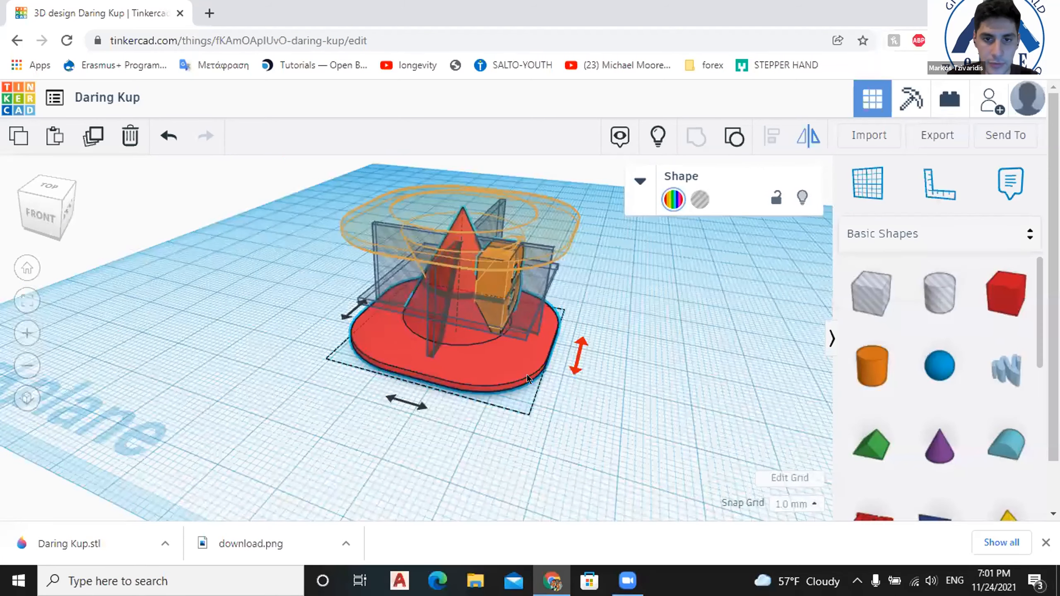
right_drag(526, 367, 550, 302)
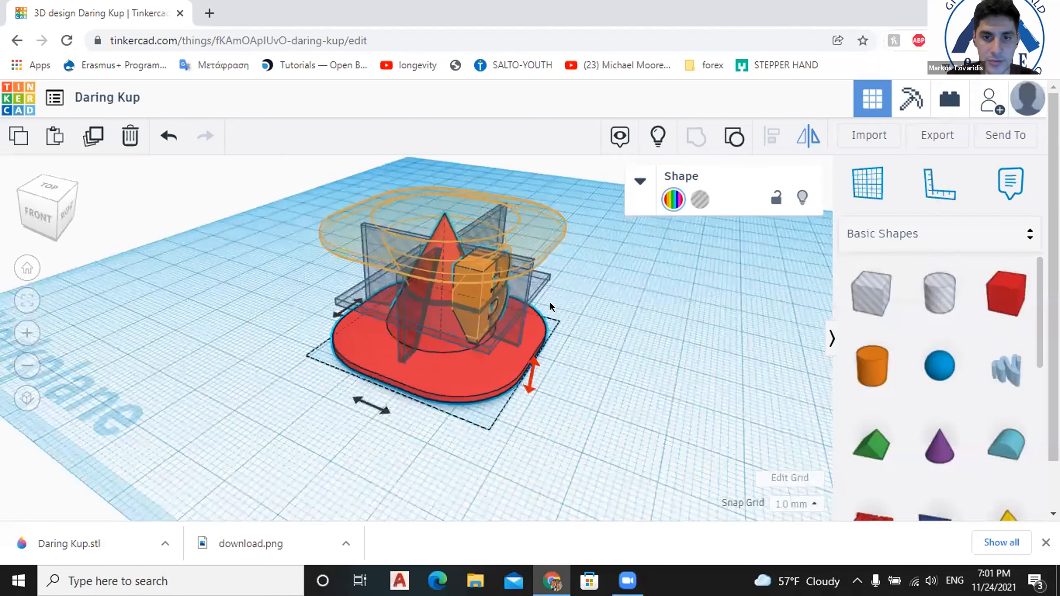
Compare the transparent horizontal plate with the preview of the hat group's vertical flip.
click(537, 277)
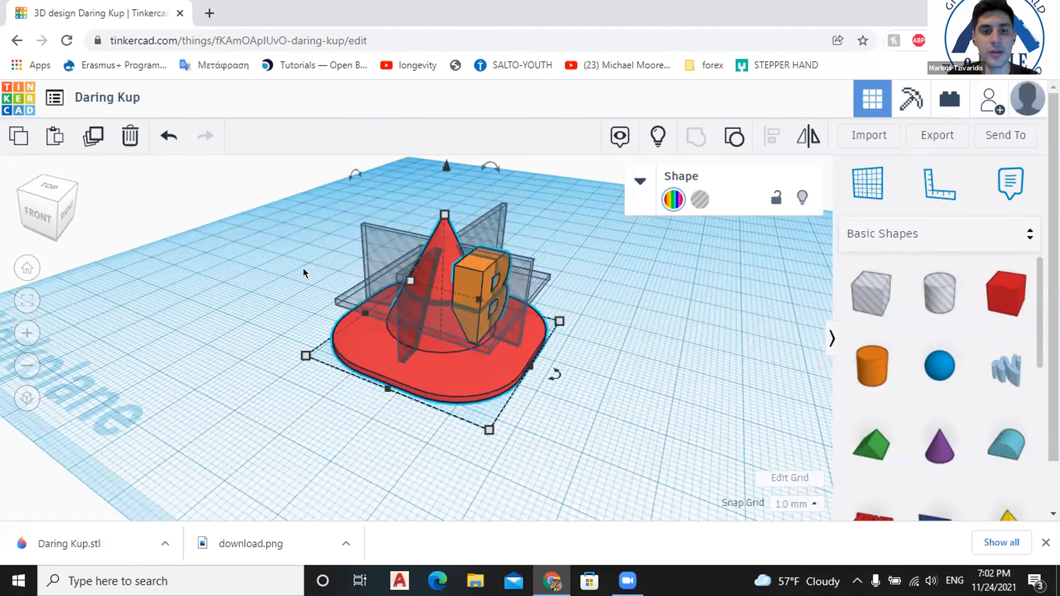
click(338, 294)
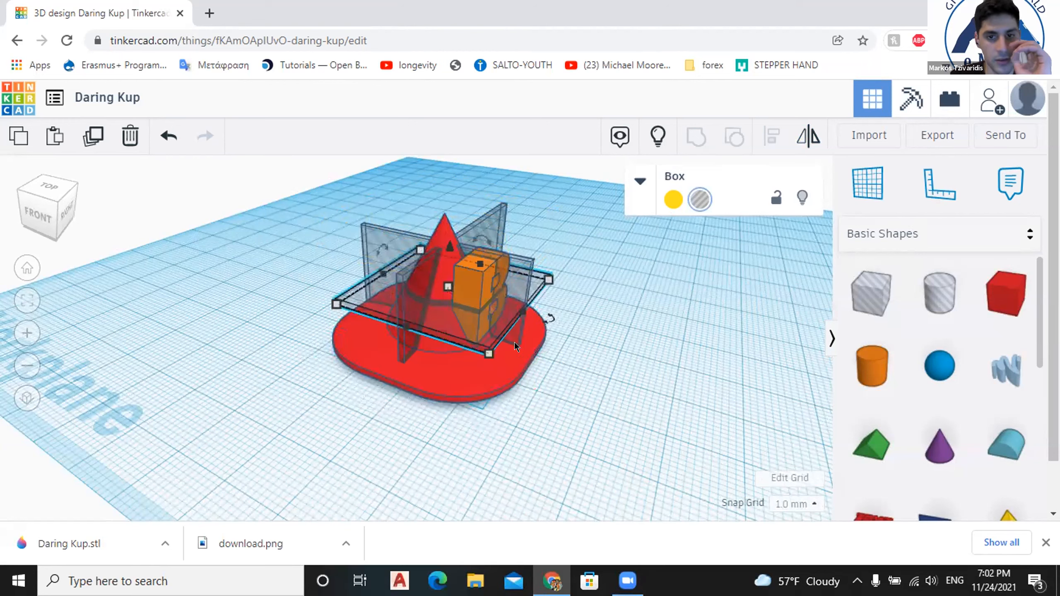
right_drag(511, 379, 512, 379)
click(512, 378)
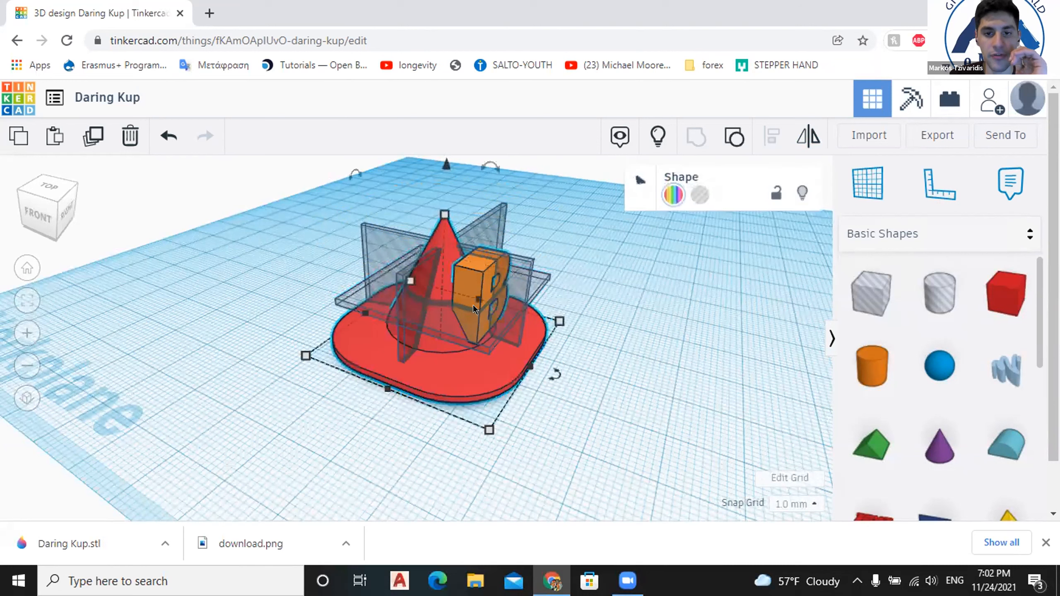
drag(525, 364, 535, 355)
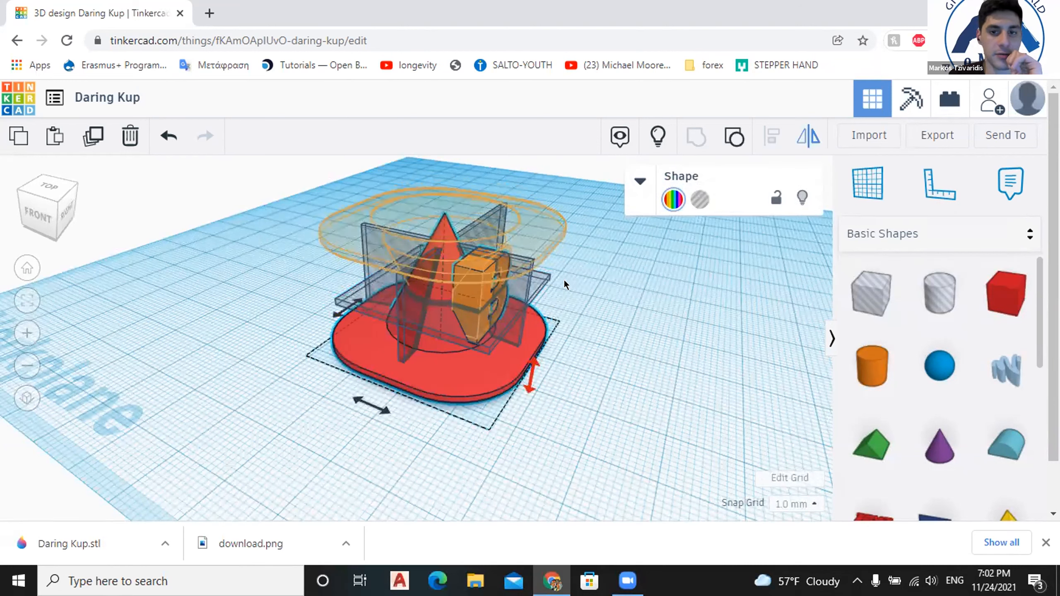
click(486, 318)
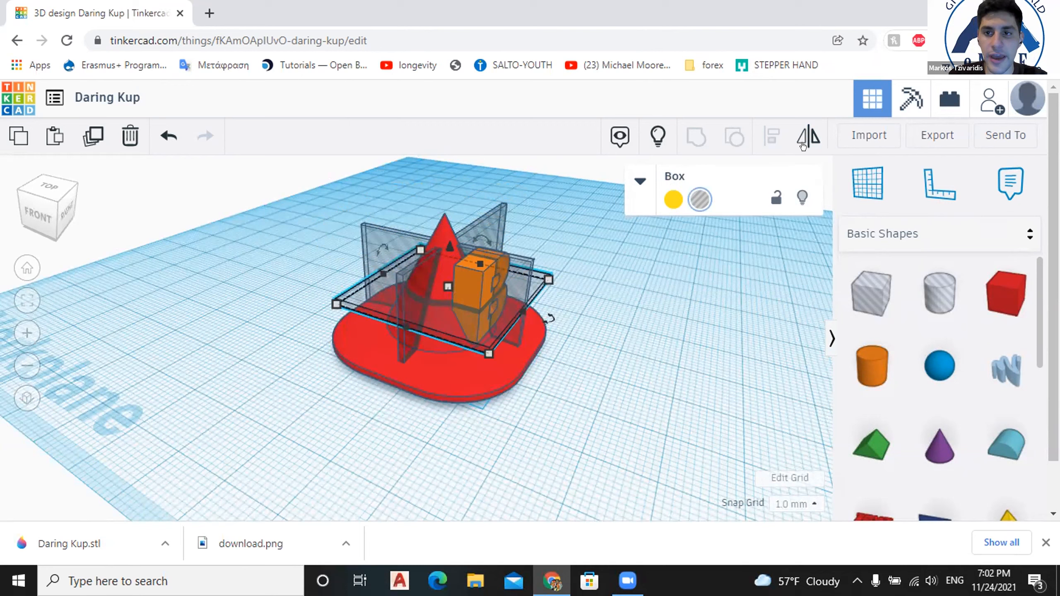
Mirror the hat group vertically across the horizontal plate so the hat stands upside down.
key(ctrl+a)
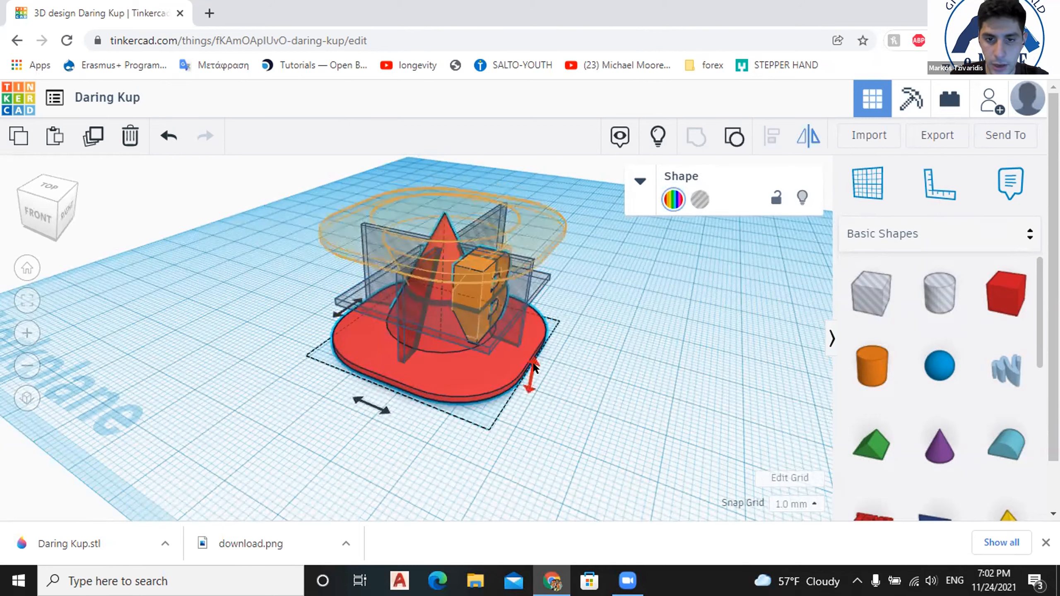
click(533, 364)
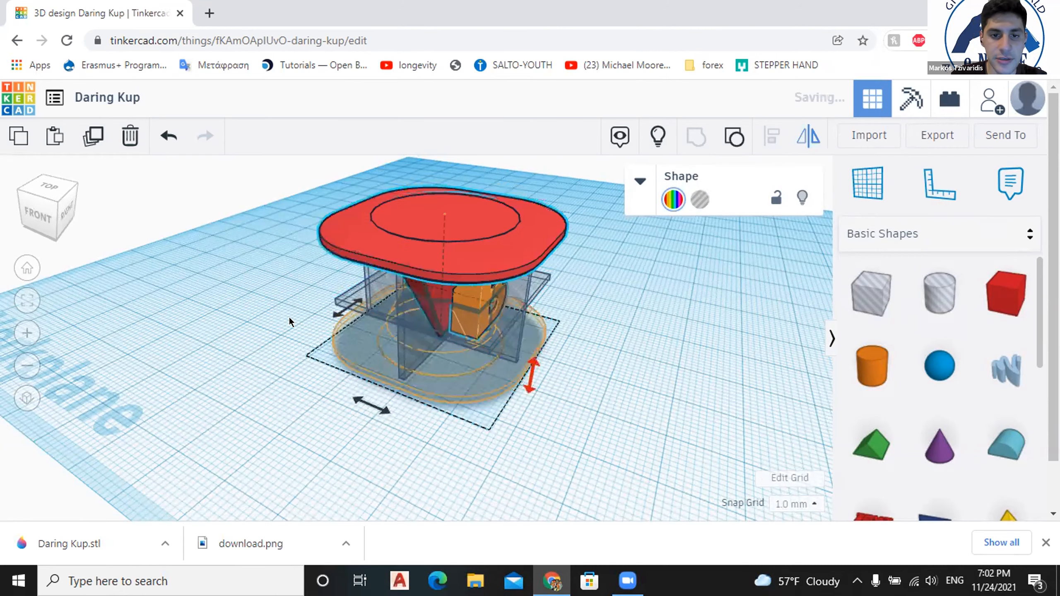
mouse_move(443, 245)
right_down()
mouse_move(465, 228)
mouse_move(447, 243)
right_up()
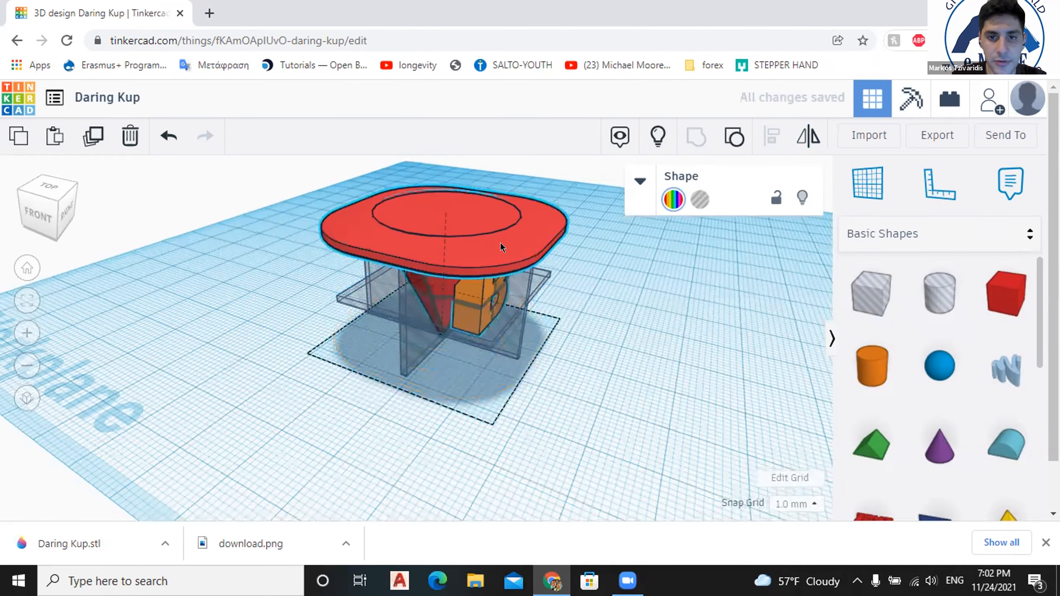
right_drag(548, 241, 499, 244)
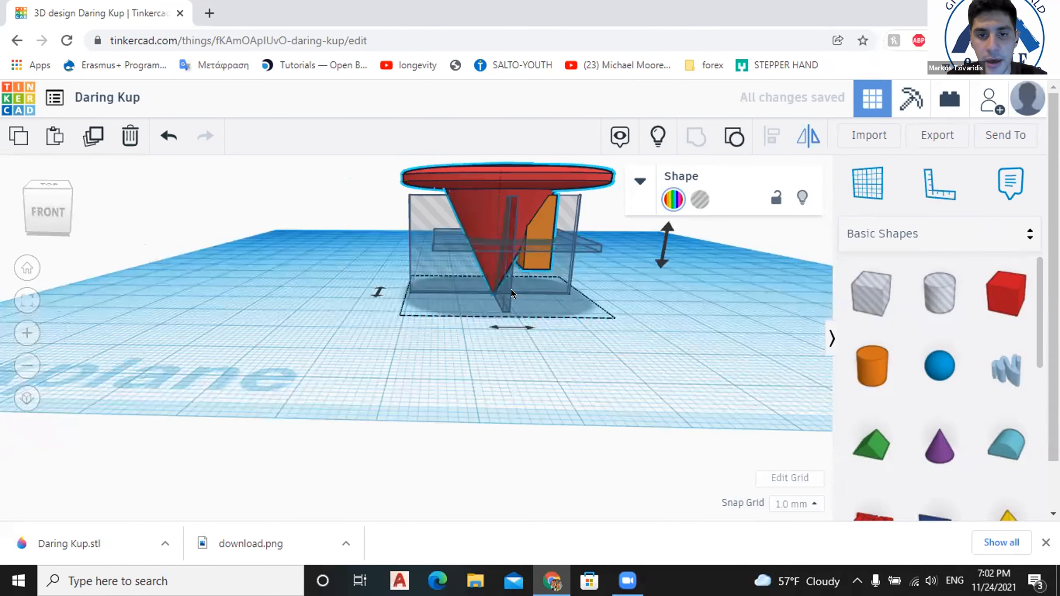
Examine the upside-down hat around the transparent planes and select the horizontal plate it was mirrored across.
right_drag(511, 289, 522, 279)
right_drag(426, 276, 352, 266)
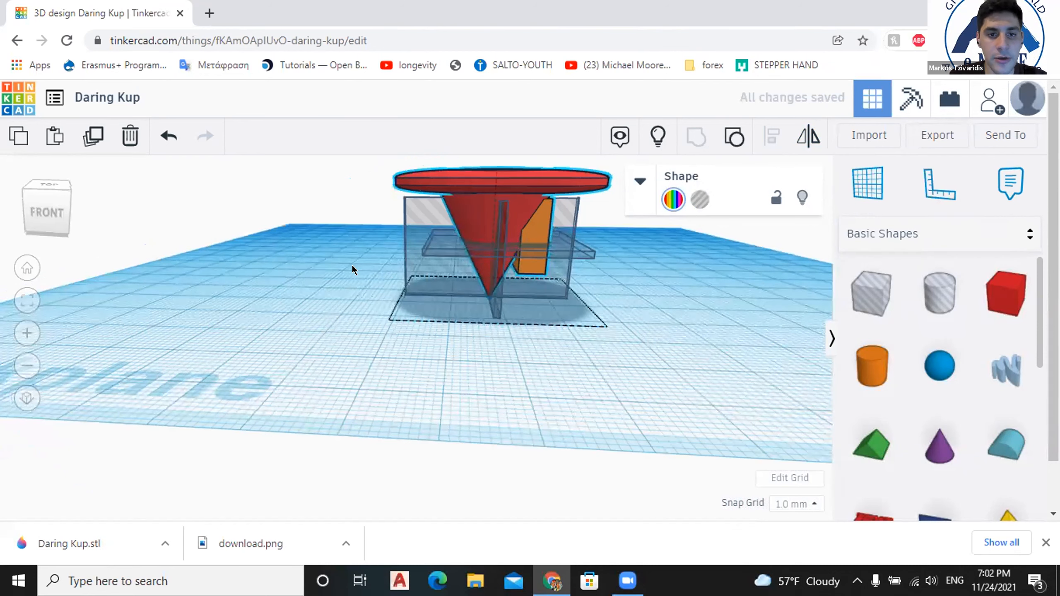
right_drag(549, 263, 562, 263)
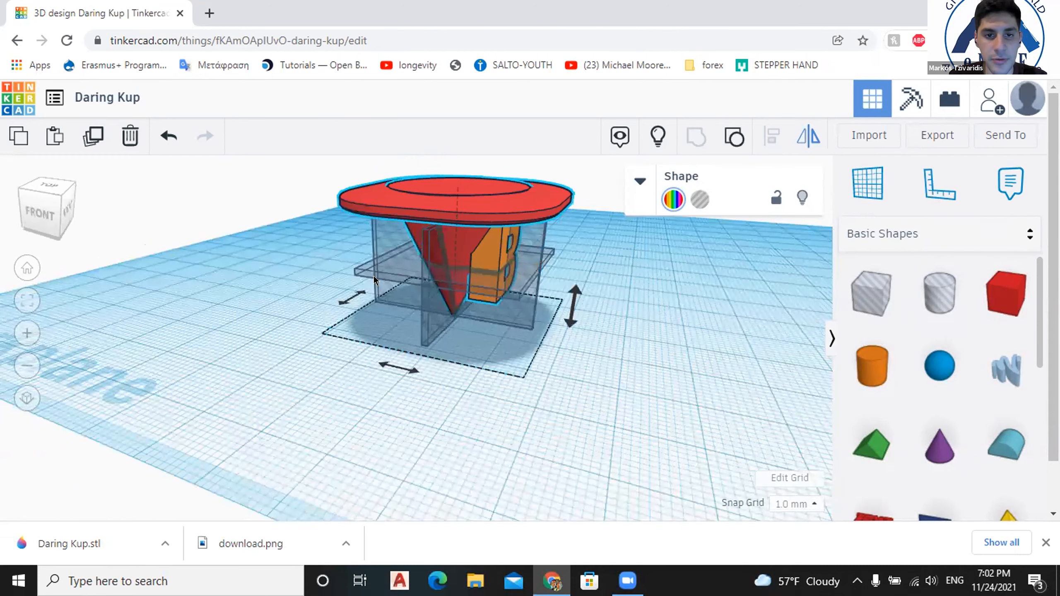
click(547, 254)
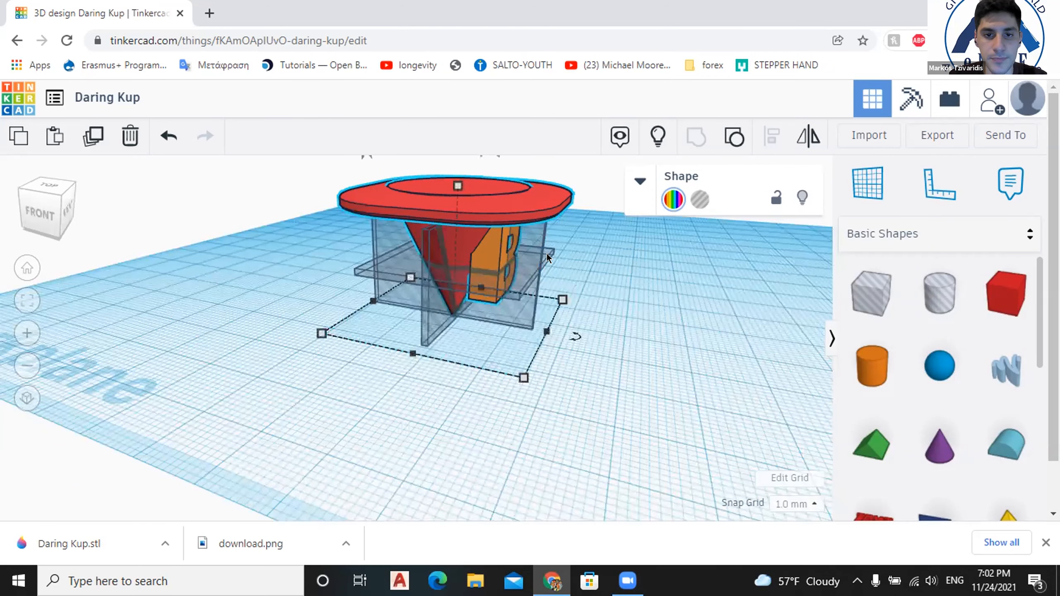
click(511, 288)
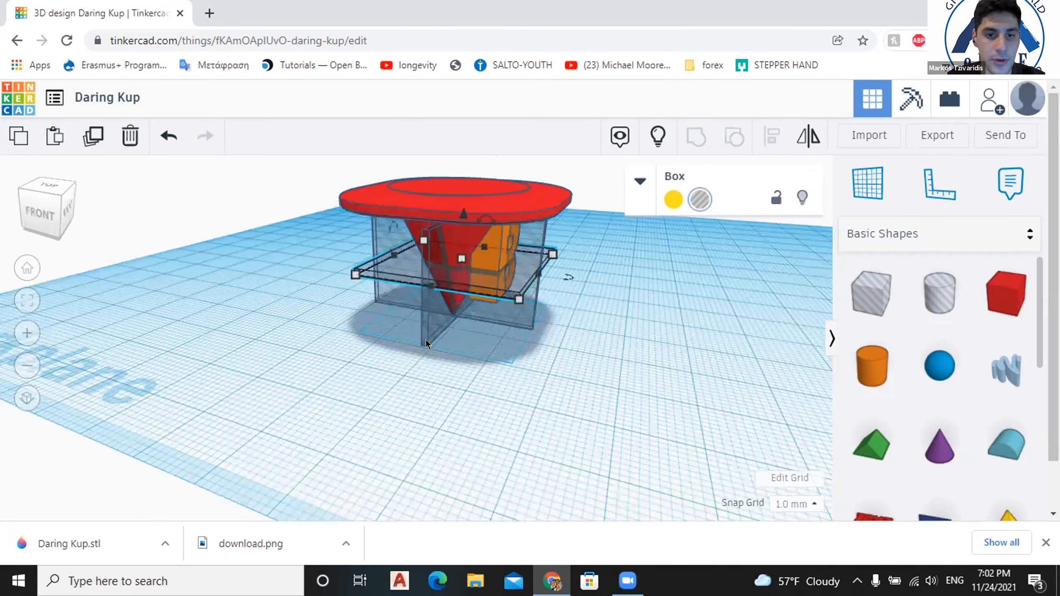
right_drag(535, 317, 526, 303)
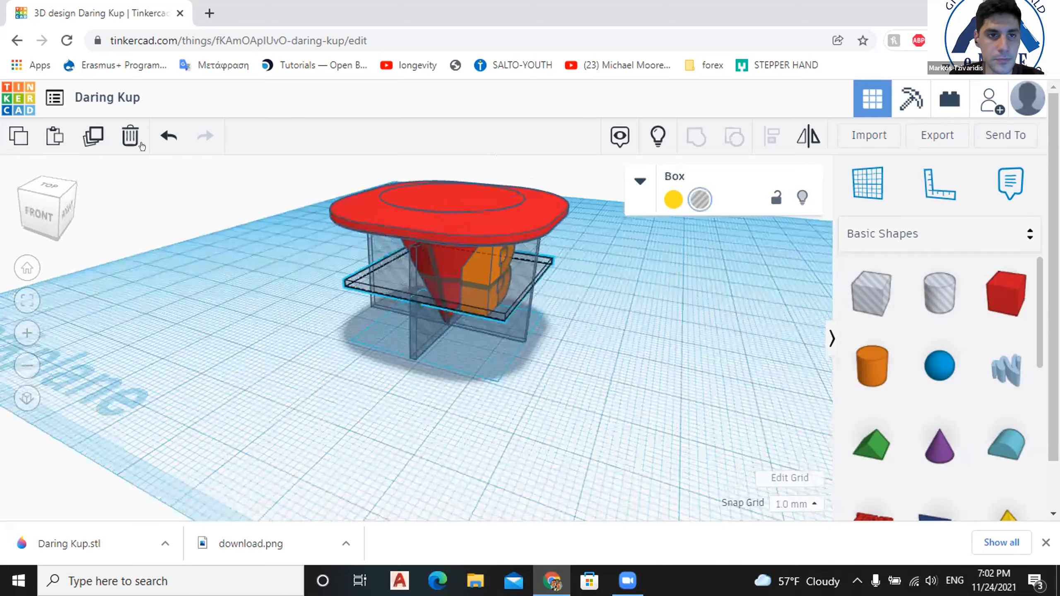
Undo the vertical mirroring of the hat group.
click(158, 134)
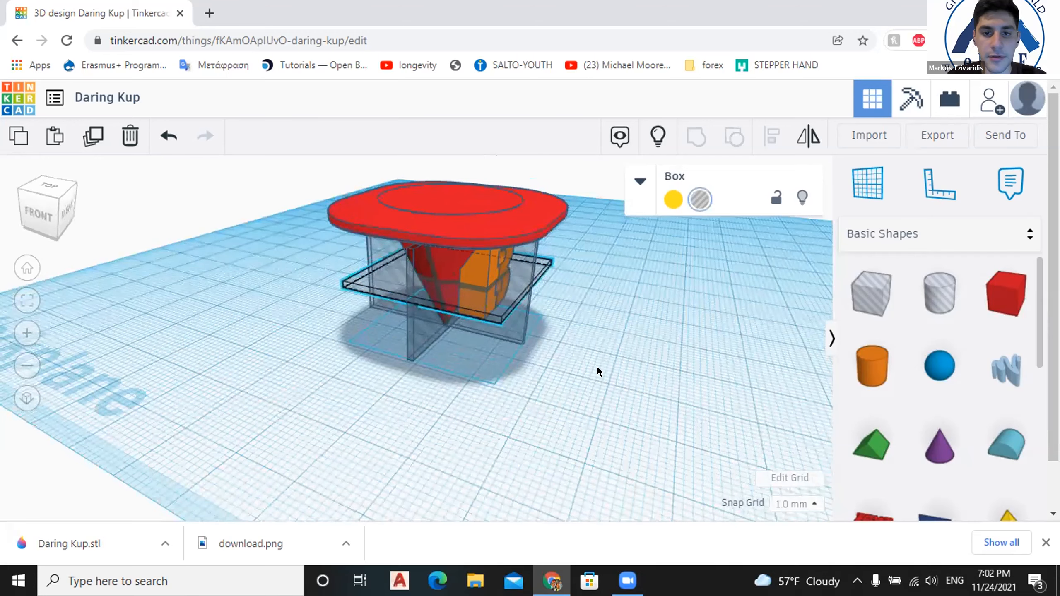
right_drag(554, 344, 534, 352)
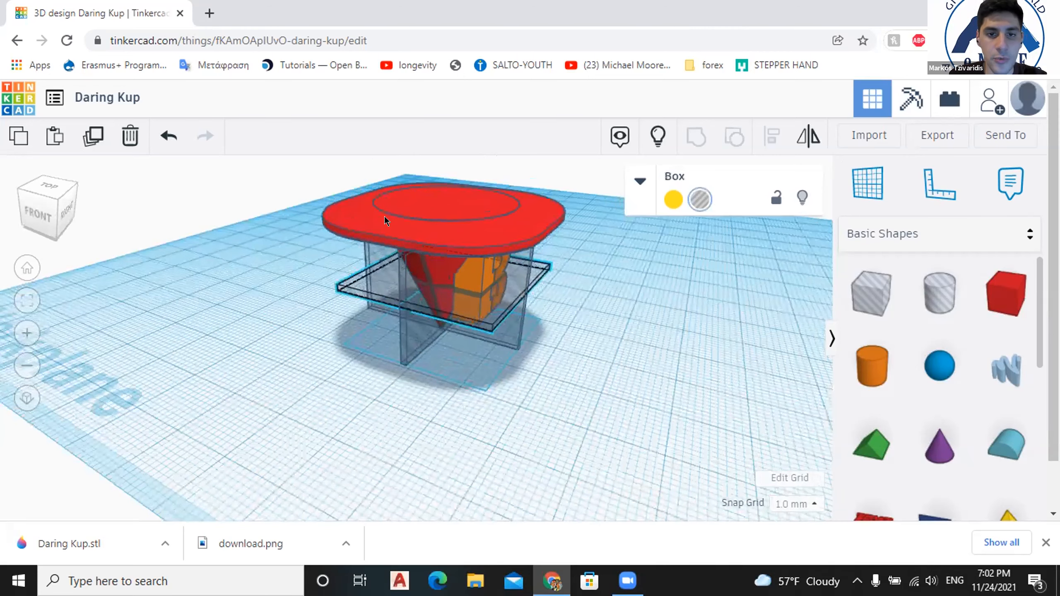
key(ctrl+z)
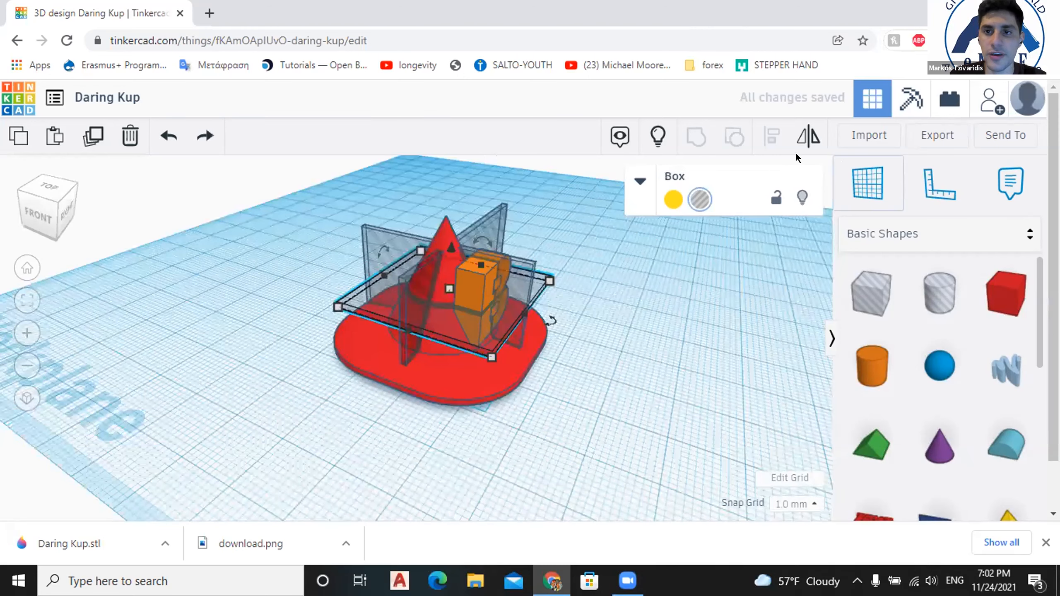
Mirror the hat group sideways, along its left-right axis, and mirror it back along the same axis.
key(ctrl+a)
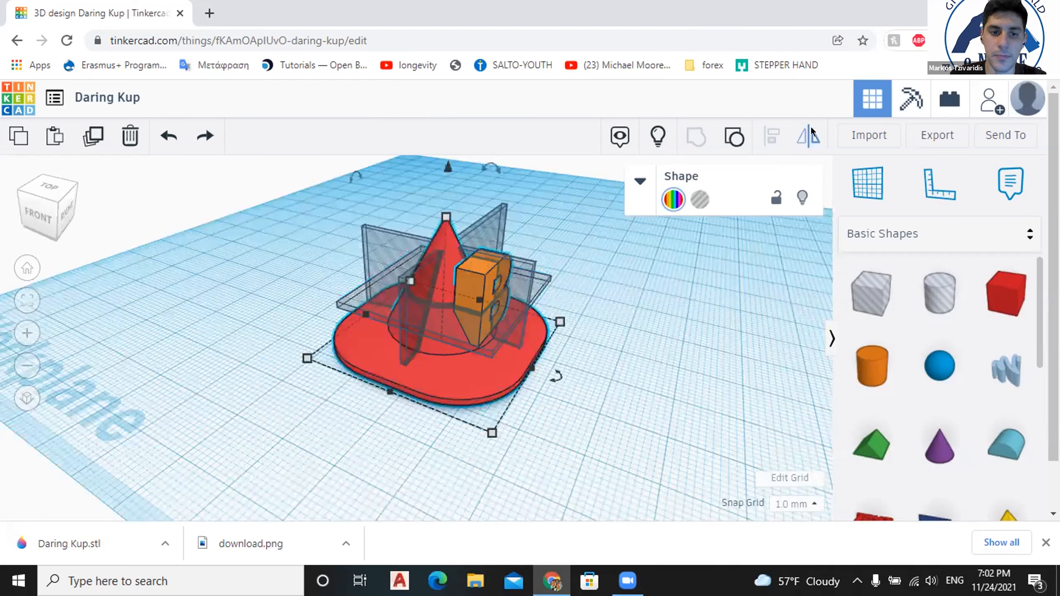
key(m)
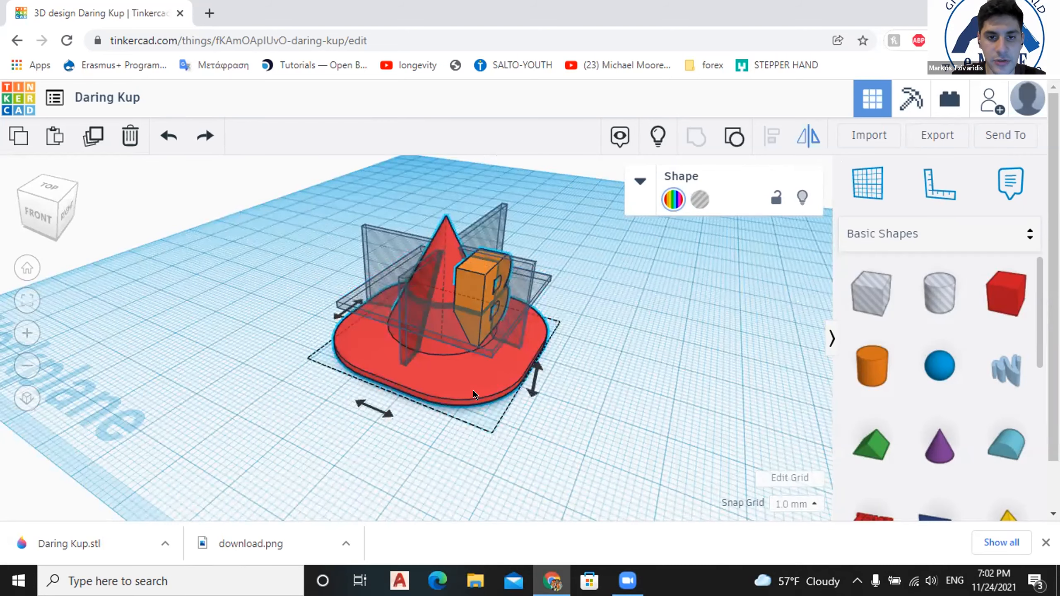
right_drag(473, 391, 500, 389)
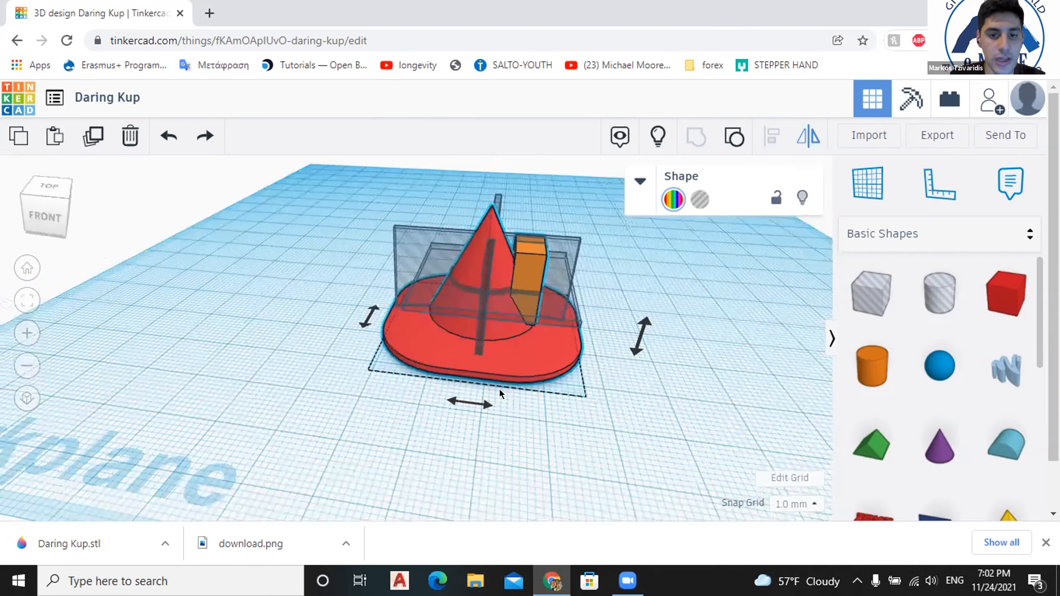
right_drag(499, 390, 488, 391)
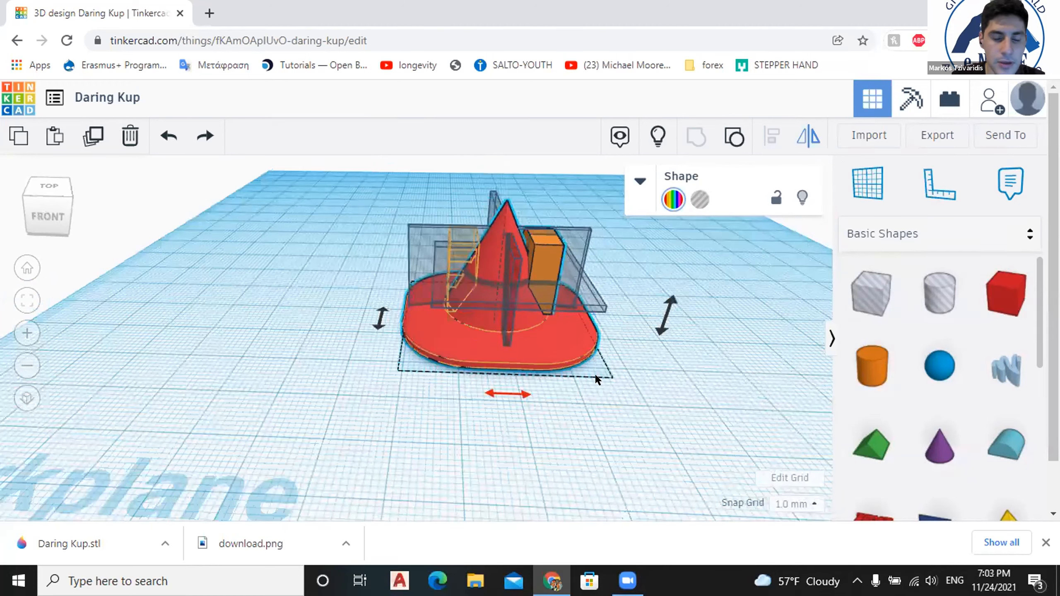
right_drag(596, 376, 595, 376)
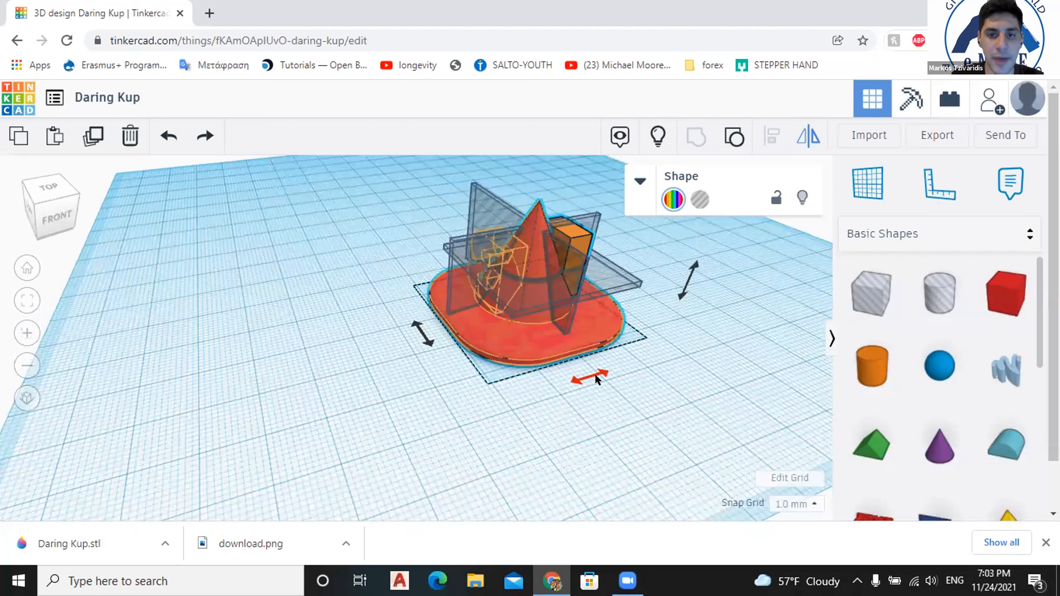
click(596, 375)
click(595, 376)
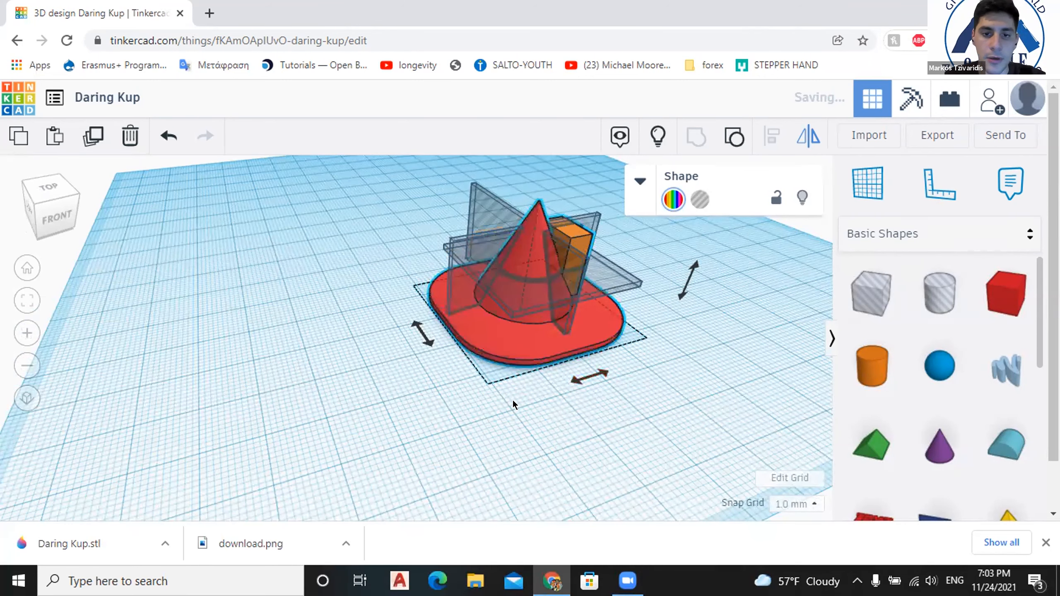
Mirror the hat group front to back across the upright plate that runs parallel to its front side.
mouse_move(447, 439)
right_down()
mouse_move(472, 441)
mouse_move(460, 430)
right_up()
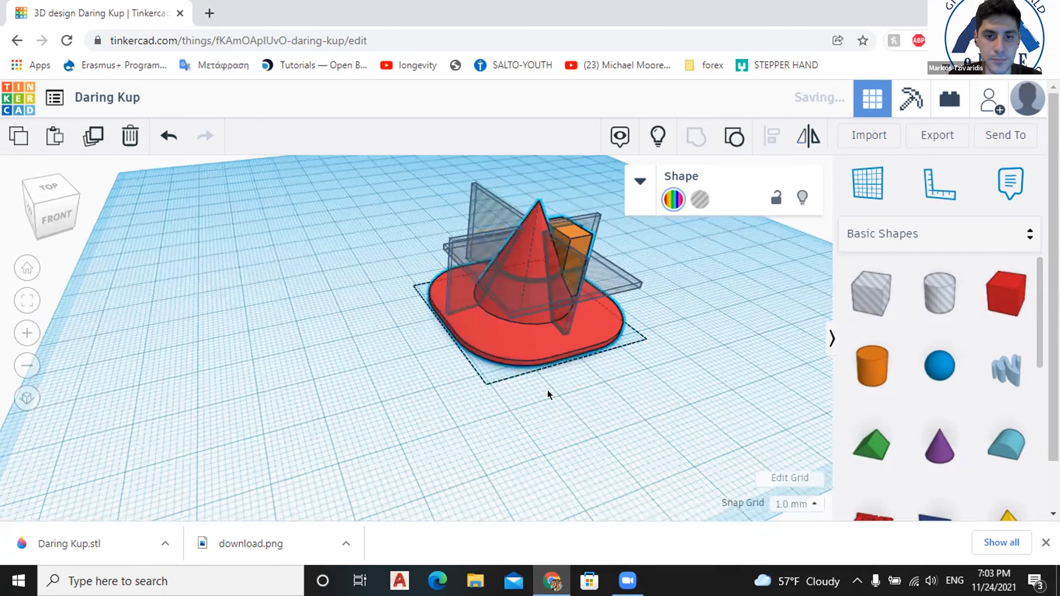
right_drag(548, 391, 573, 381)
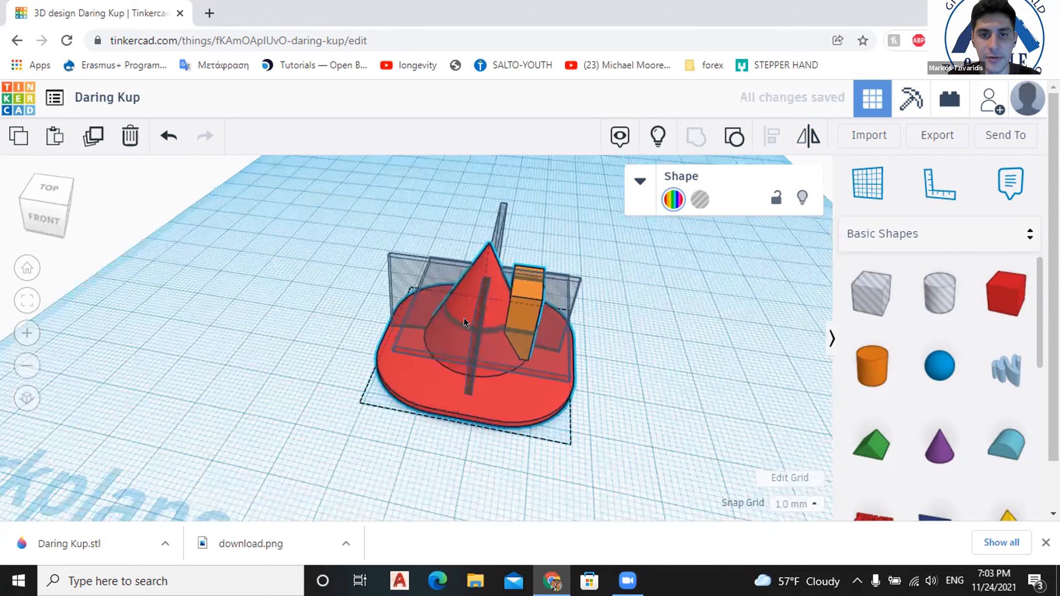
click(471, 326)
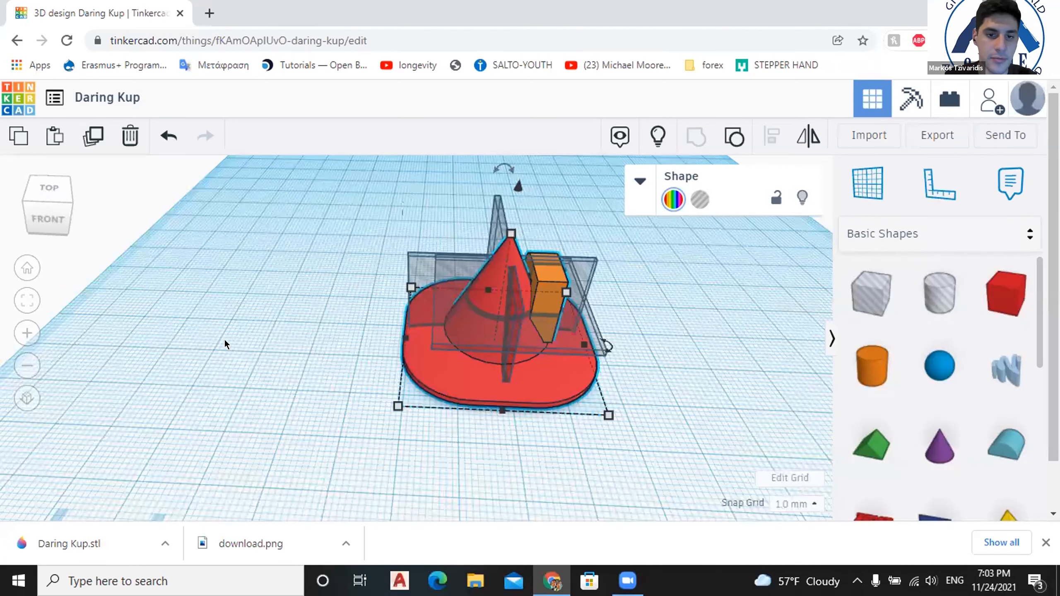
right_drag(322, 328, 338, 326)
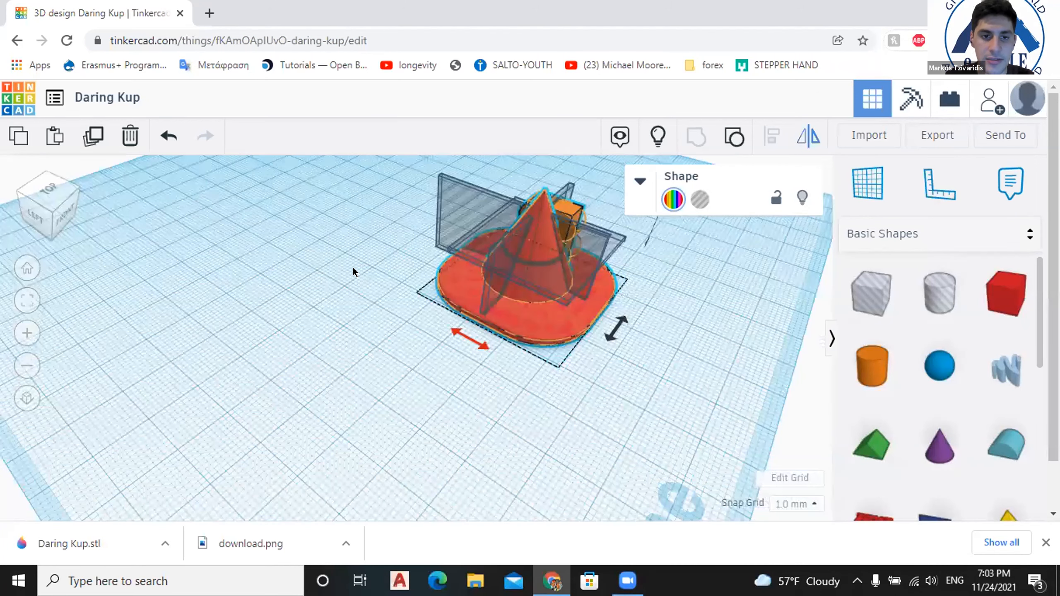
right_drag(497, 365, 400, 282)
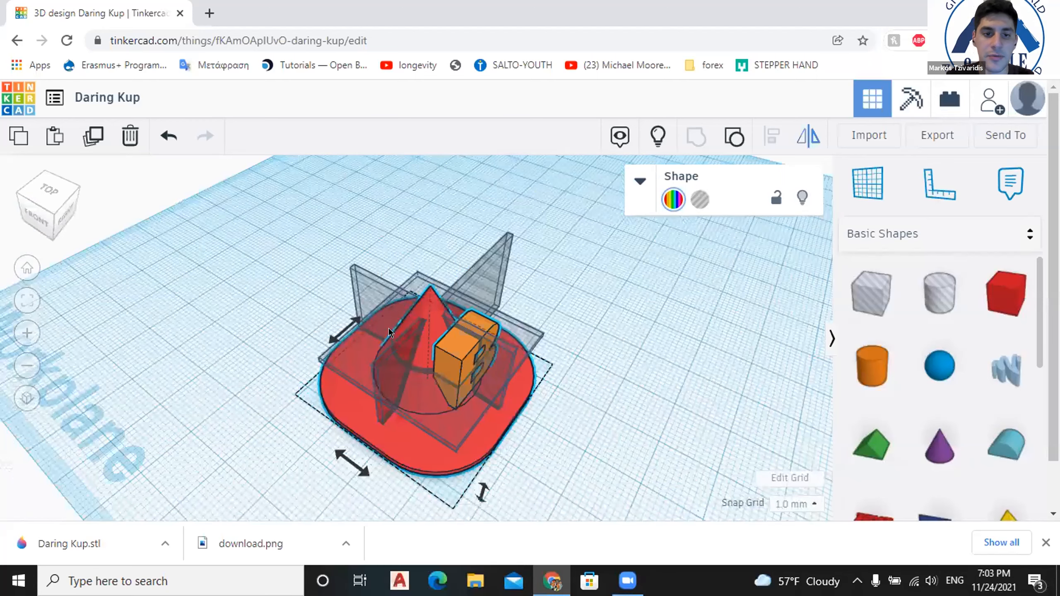
click(449, 363)
click(436, 451)
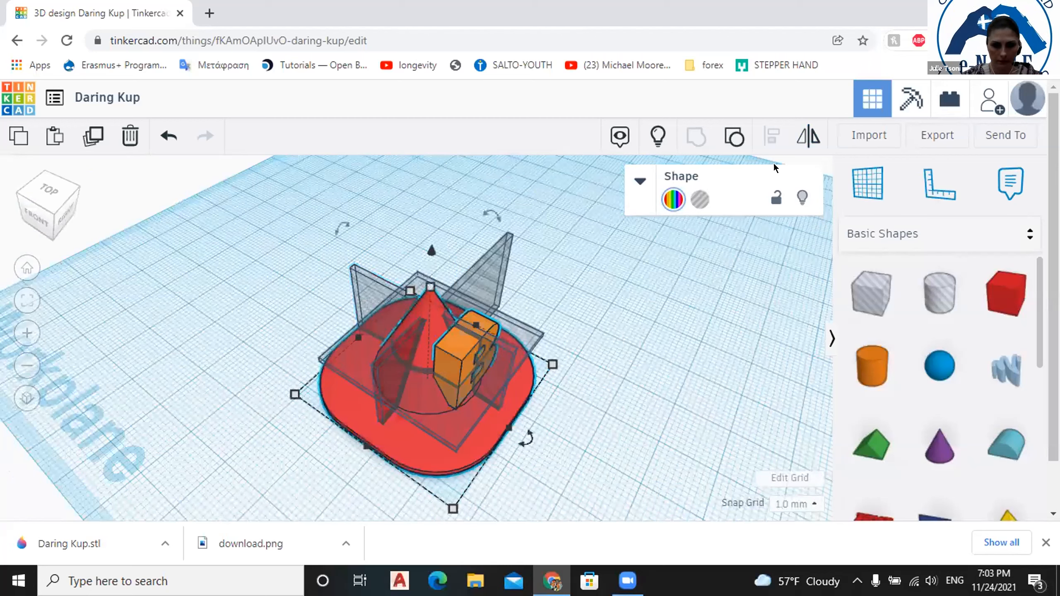
right_drag(333, 328, 336, 328)
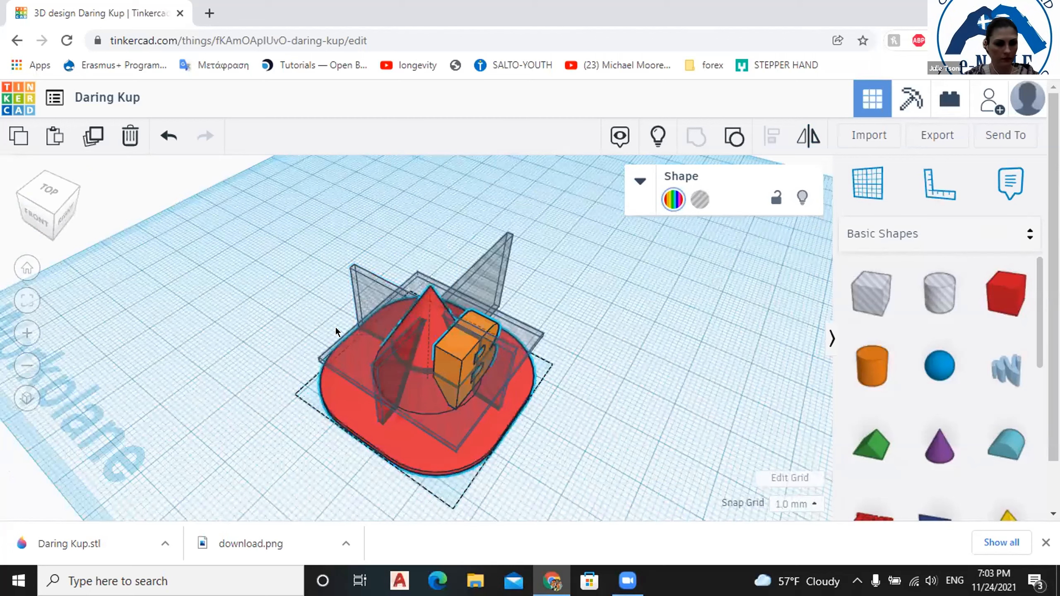
key(m)
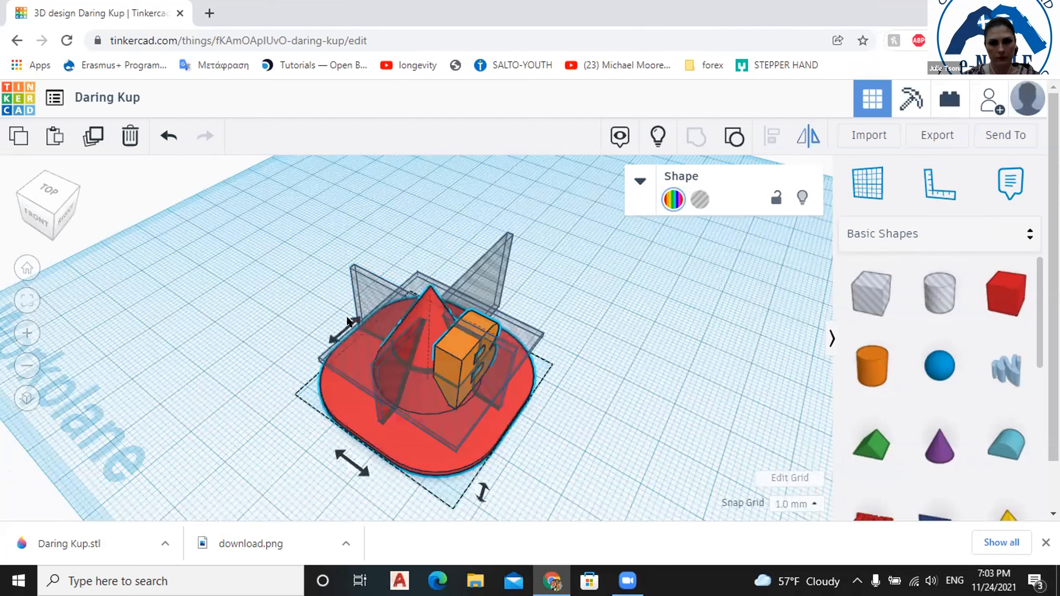
click(353, 318)
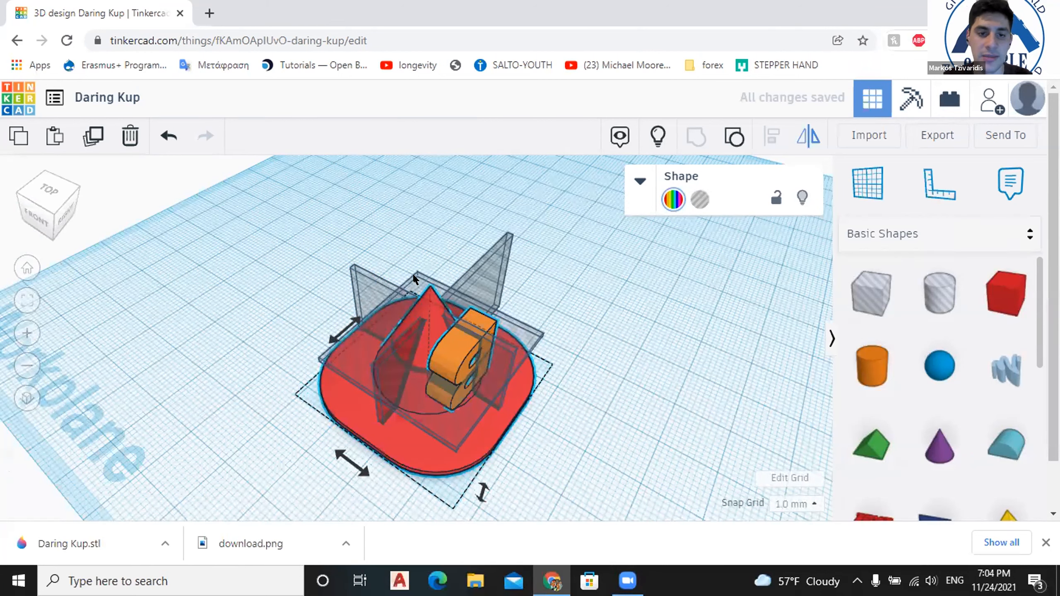
Move the upright transparent plate that runs parallel to the hat's front side 4 mm sideways.
right_drag(390, 304, 360, 256)
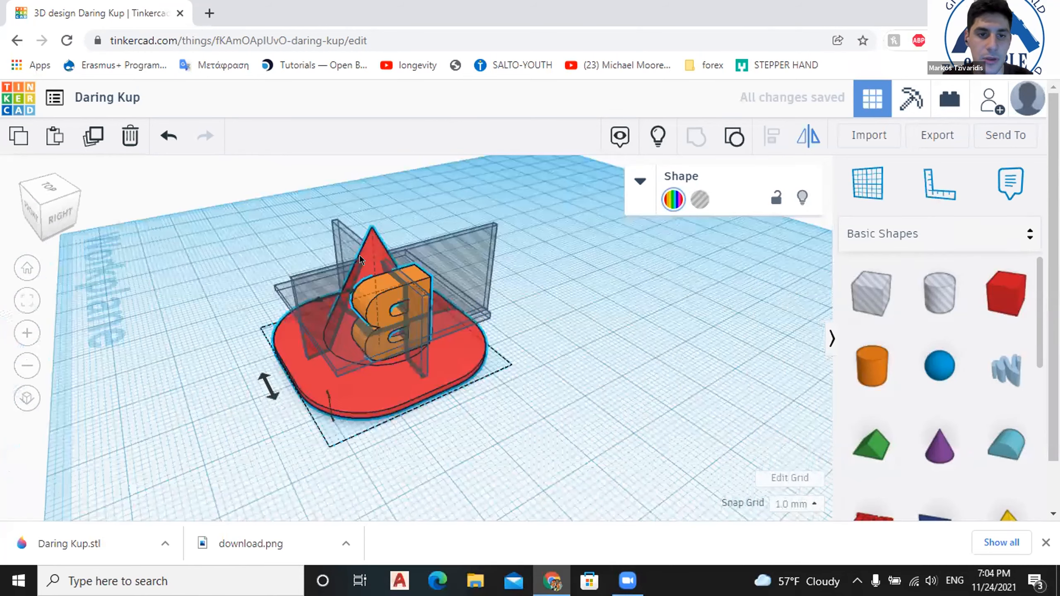
click(340, 231)
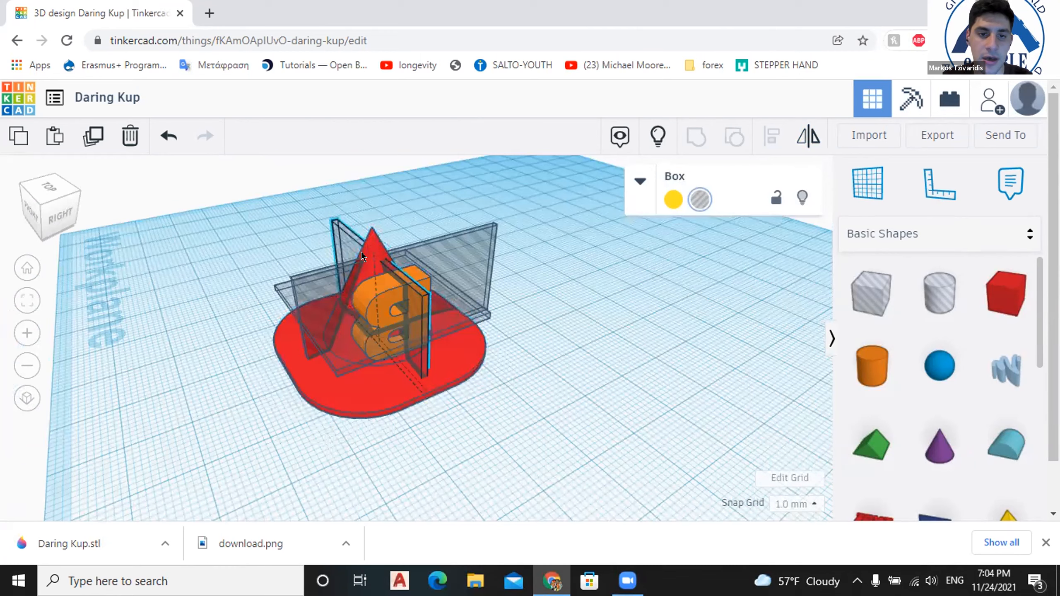
drag(364, 251, 352, 241)
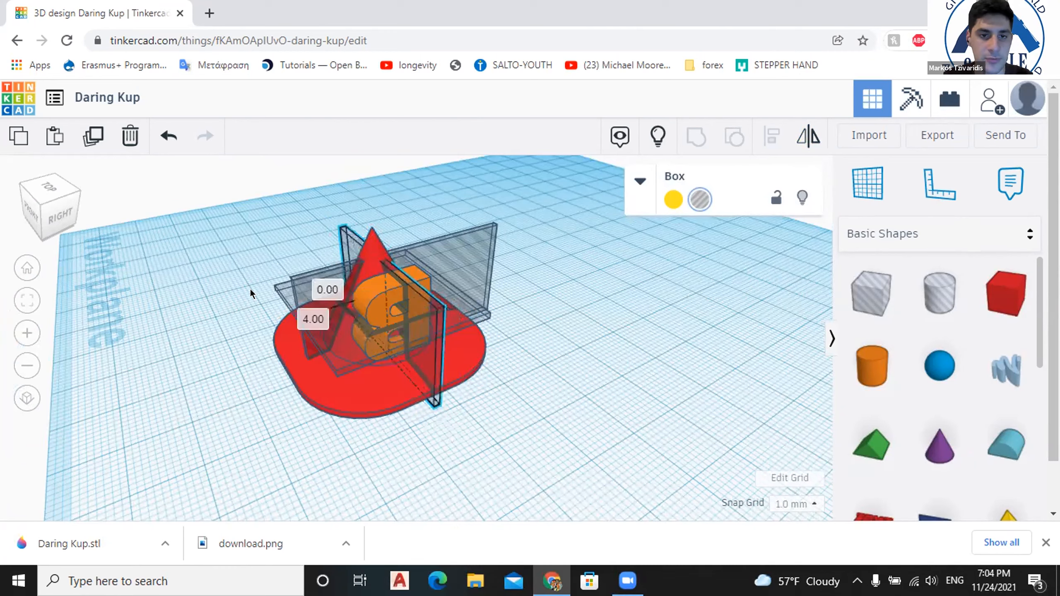
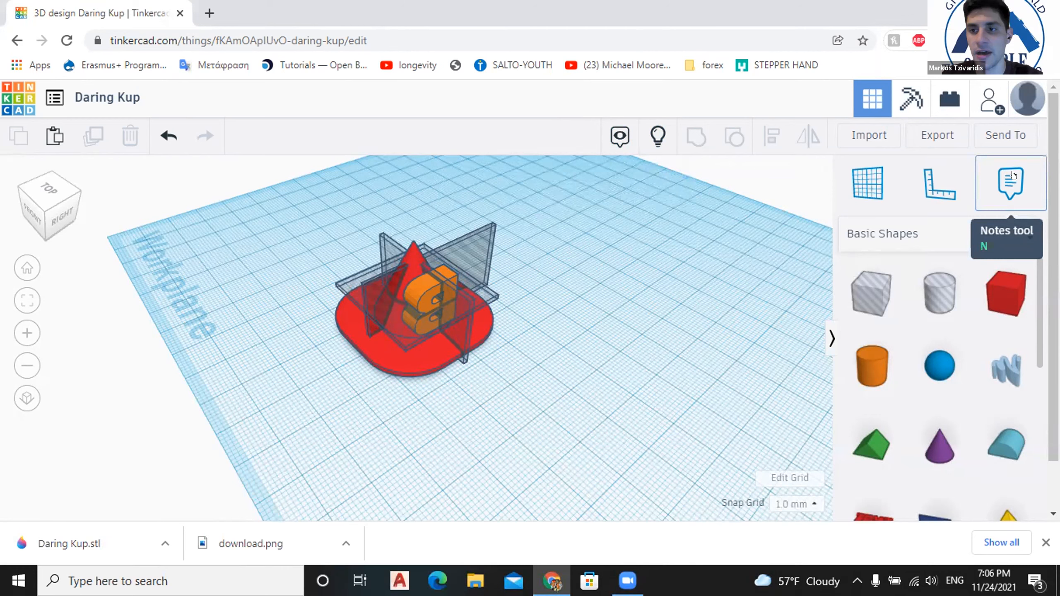
Place a note on the hat's brim and write its text, starting with "its a".
click(1004, 176)
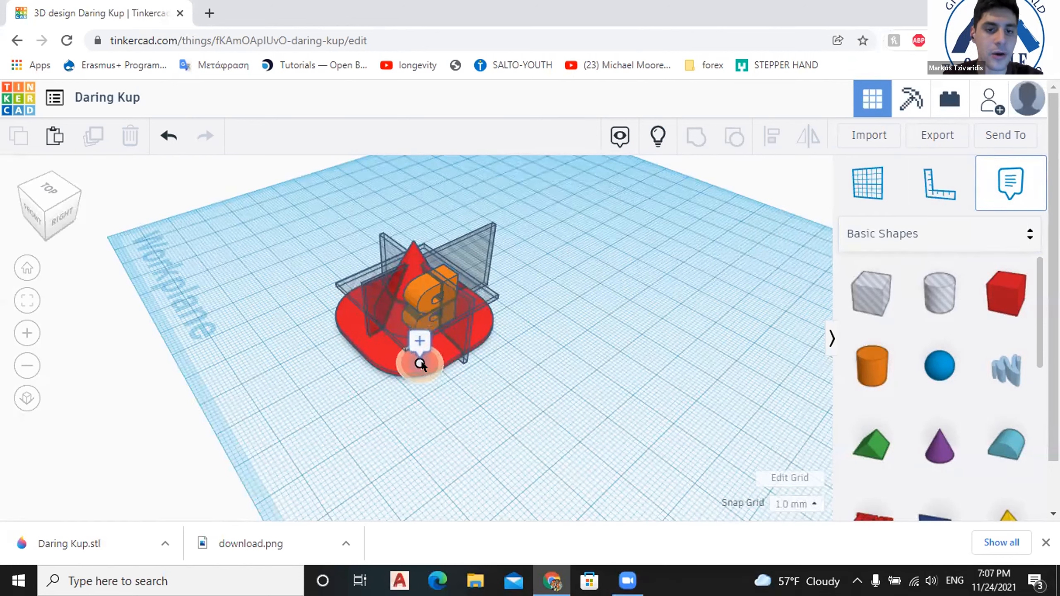
click(421, 357)
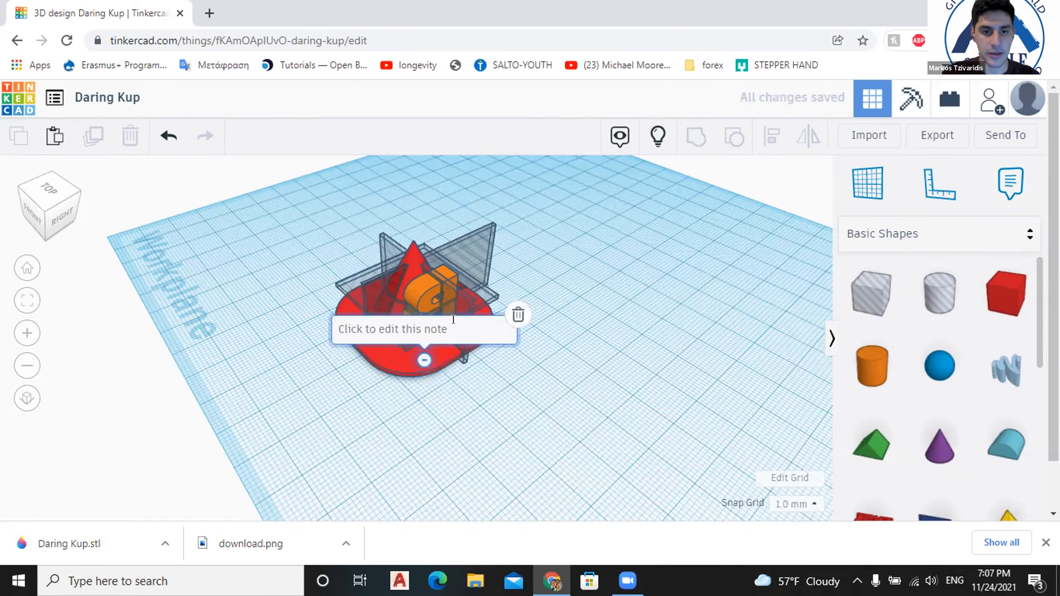
click(453, 320)
text(co)
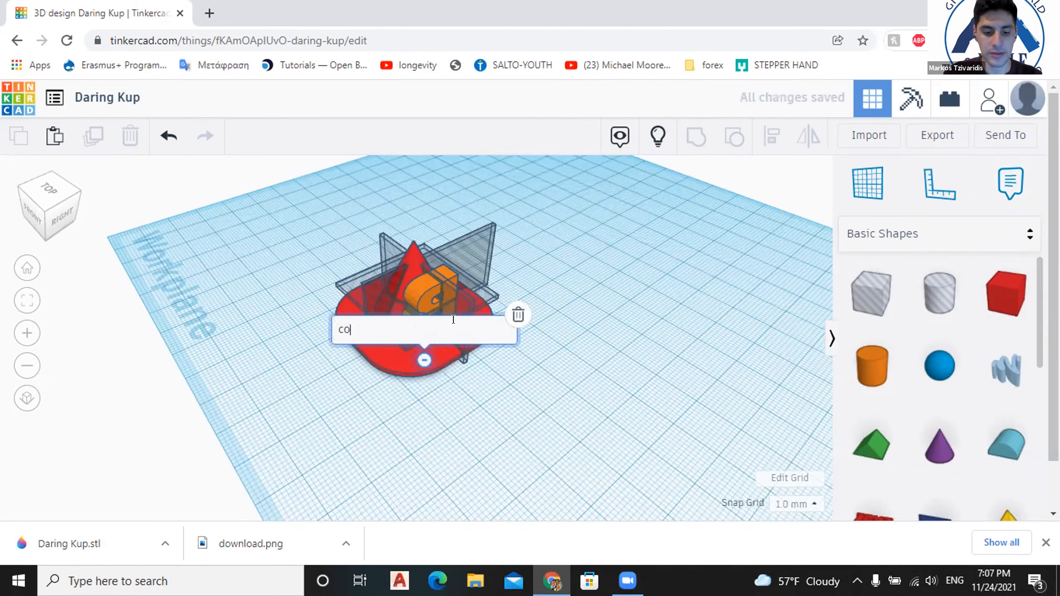
key(BackSpace)
key(BackSpace)
text(its a )
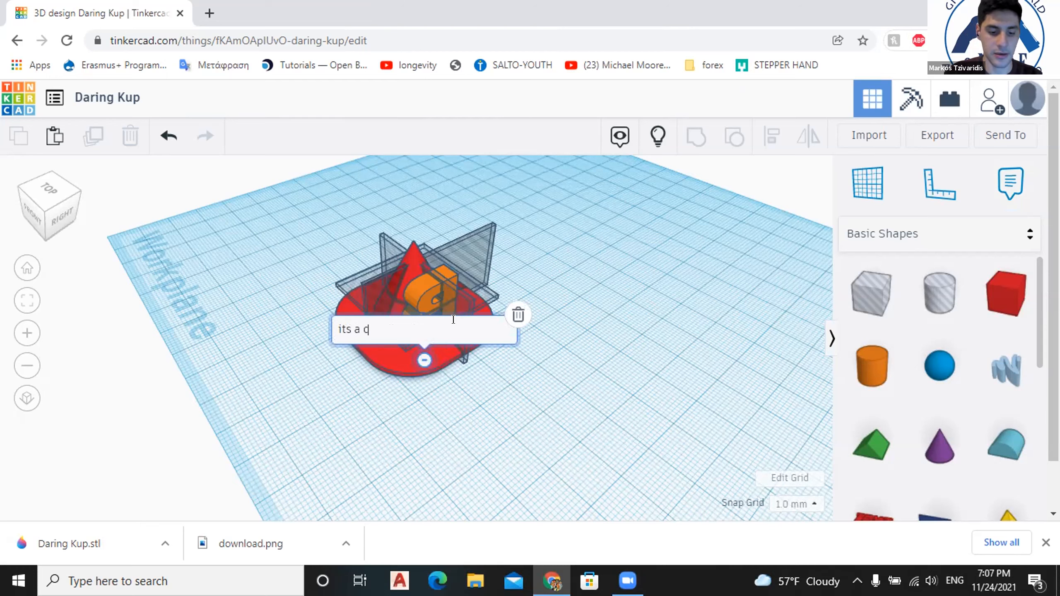
Complete the note on the model as "its a cone", reposition it slightly on the base, and hide notes.
text(cone)
click(474, 400)
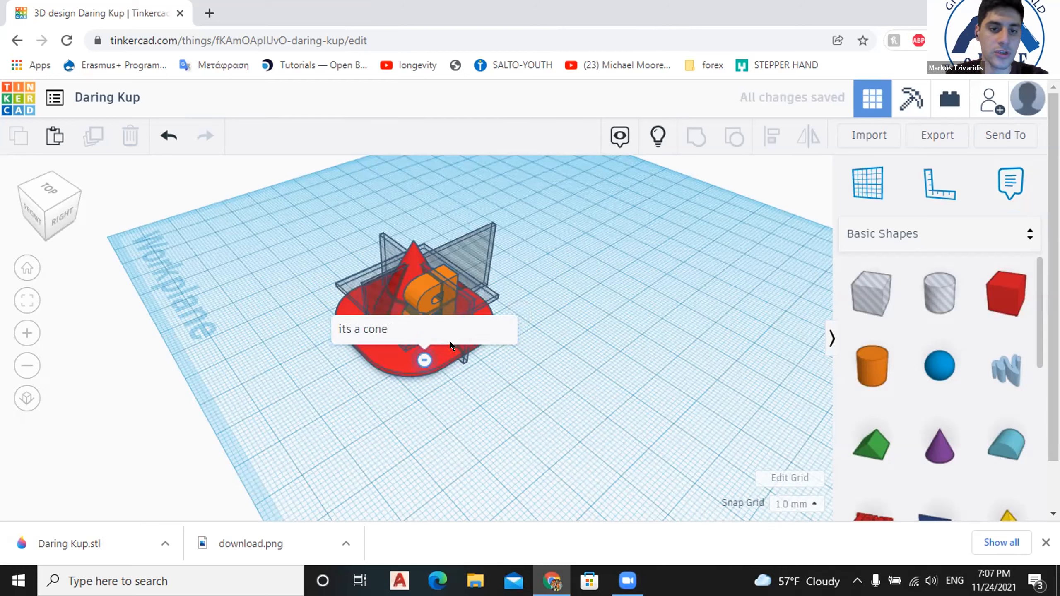
drag(424, 354, 418, 353)
click(418, 355)
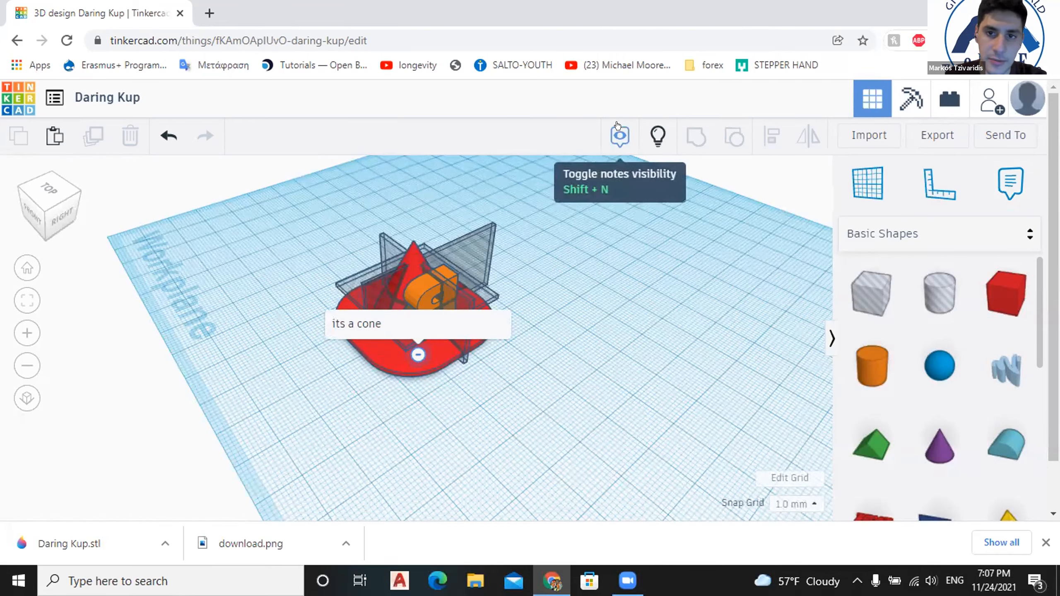
key(shift+n)
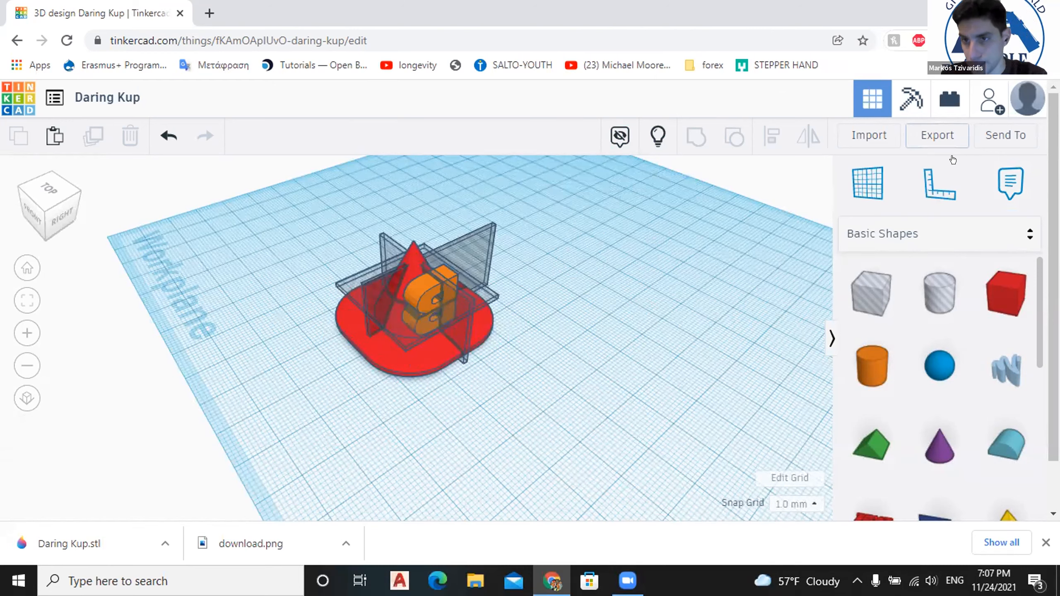
click(915, 173)
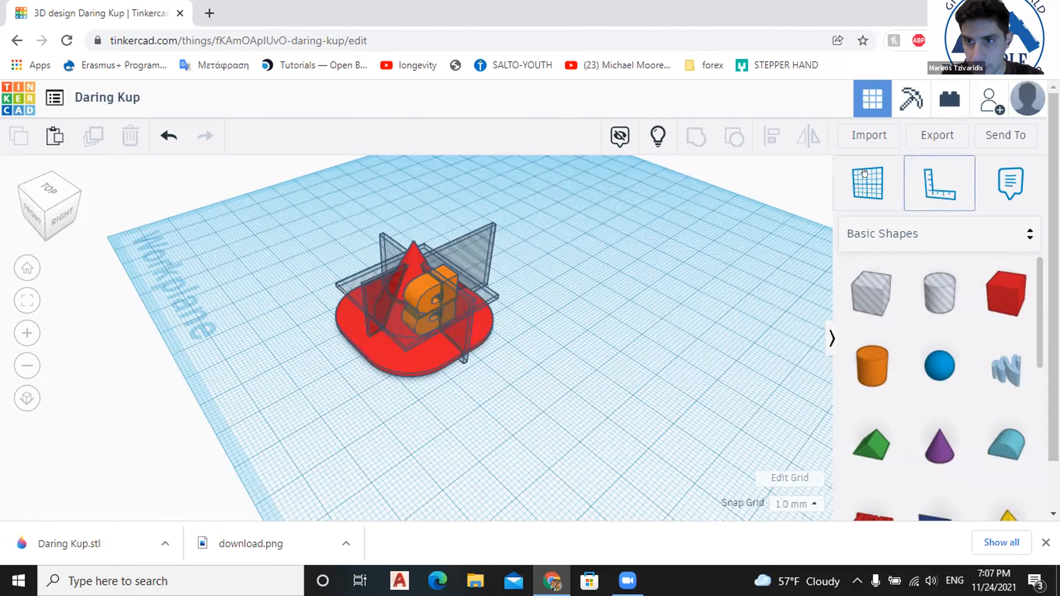
click(874, 173)
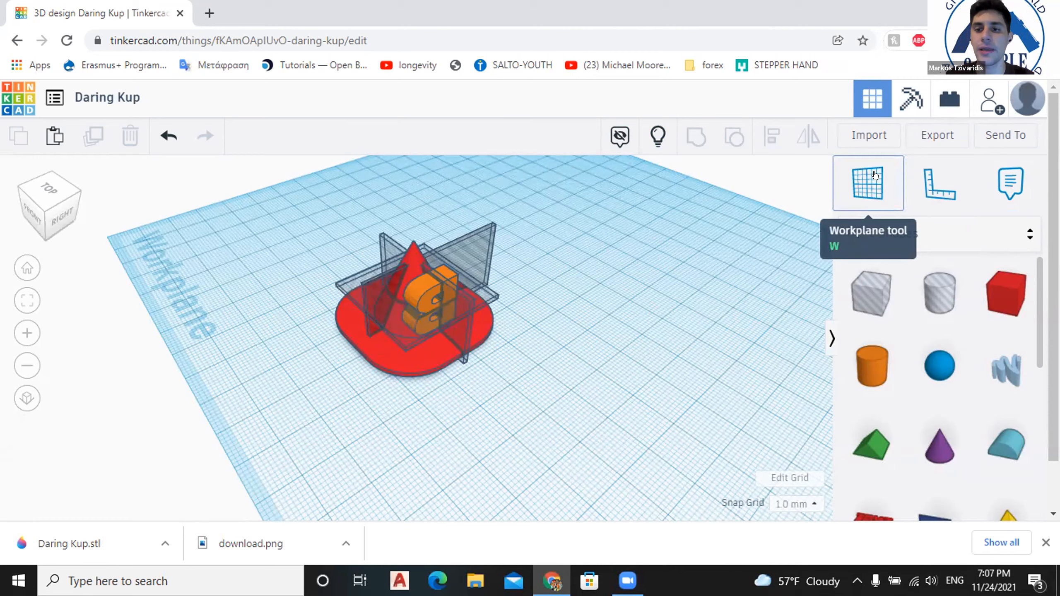
scroll(597, 266, down, 2)
scroll(326, 430, down, 1)
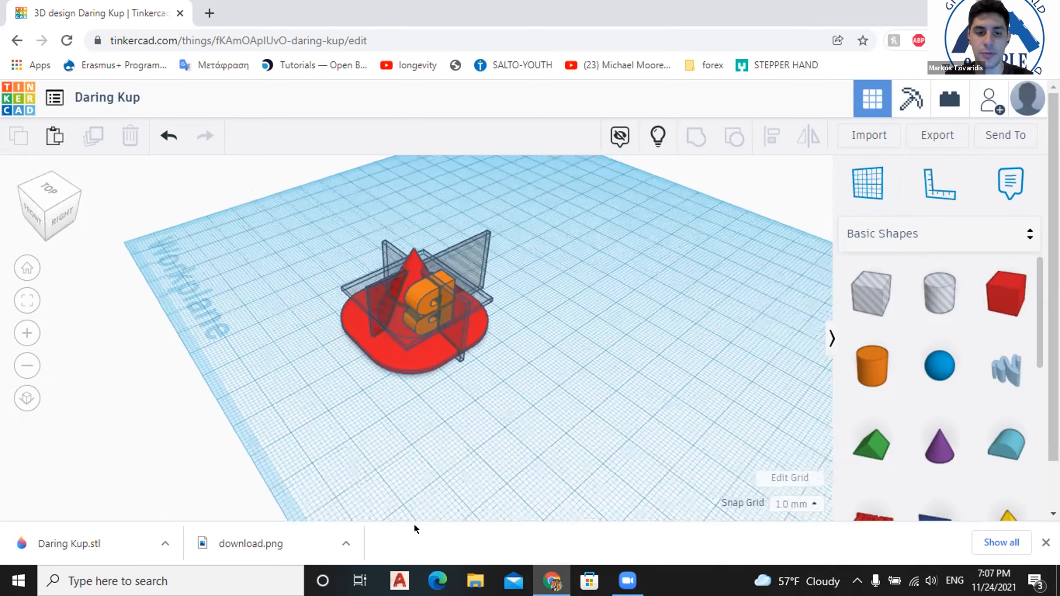
Delete all the shapes of the cone model from the workplane.
scroll(784, 293, down, 3)
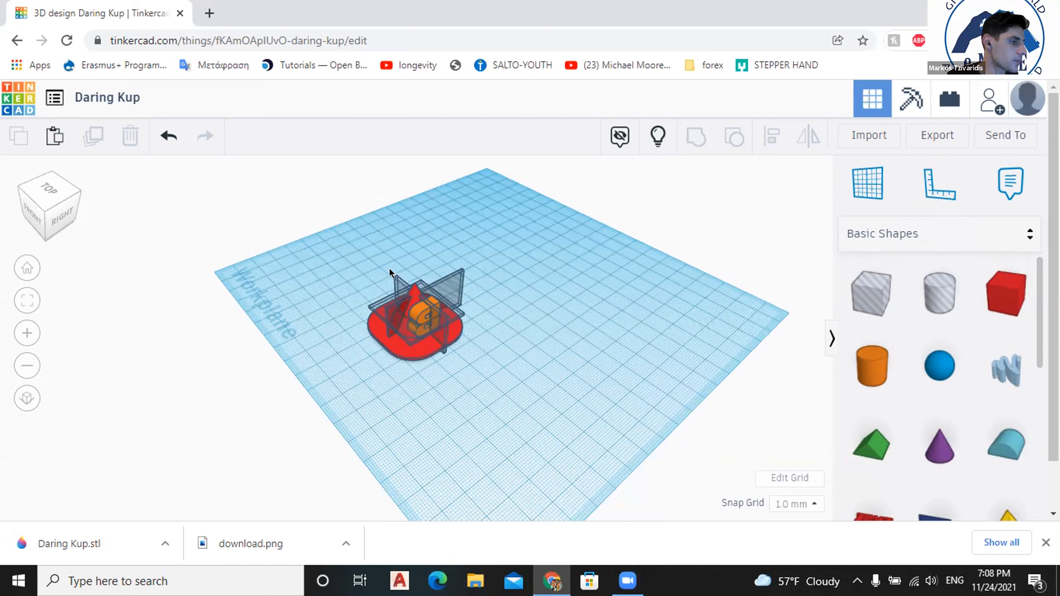
drag(353, 246, 513, 379)
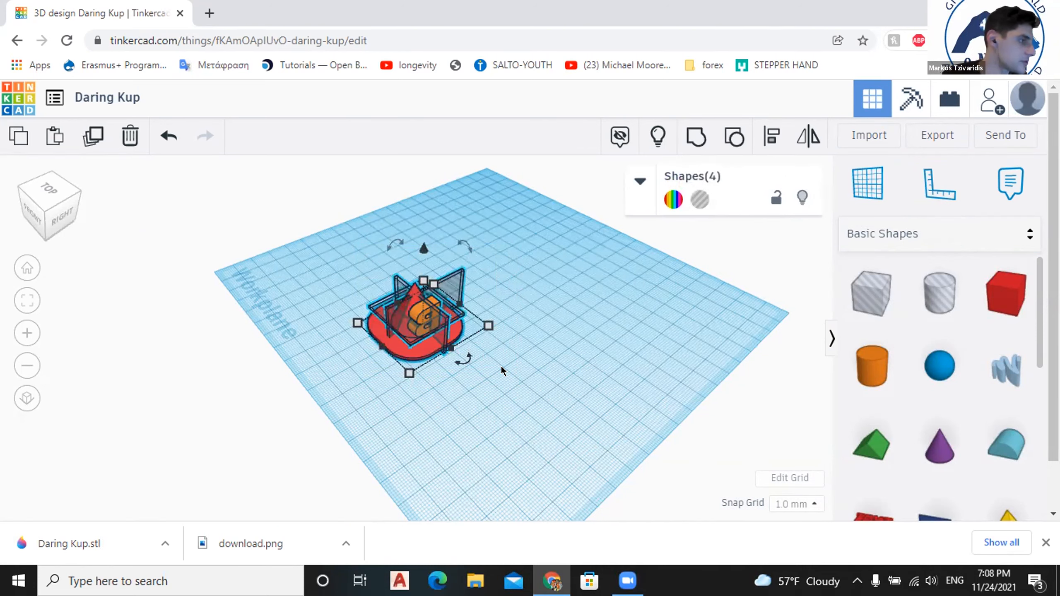
key(Delete)
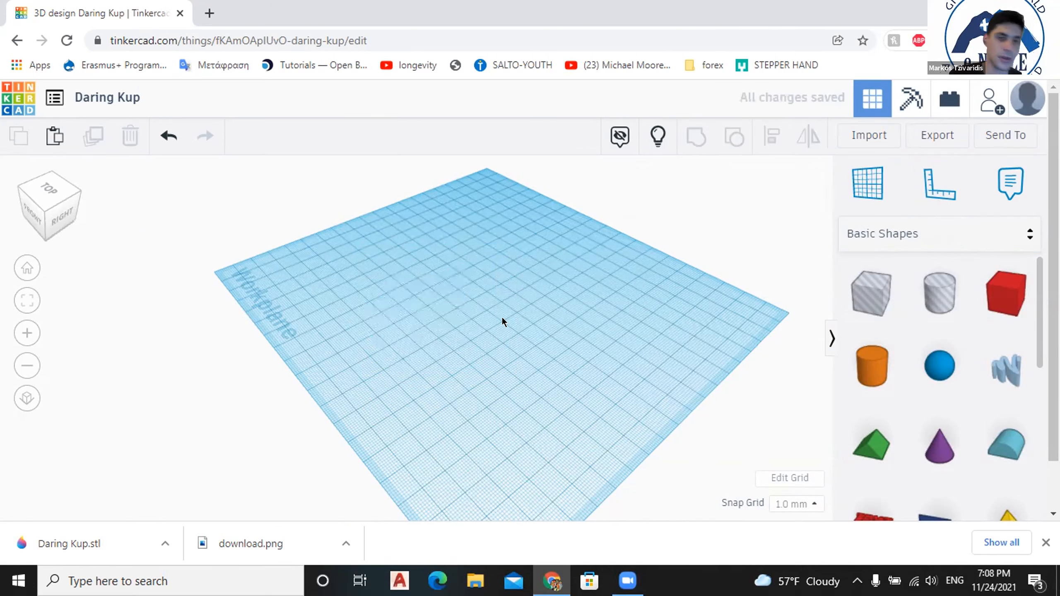
Open the Design Starters collection of the shapes library and look through its geometric shapes.
click(960, 240)
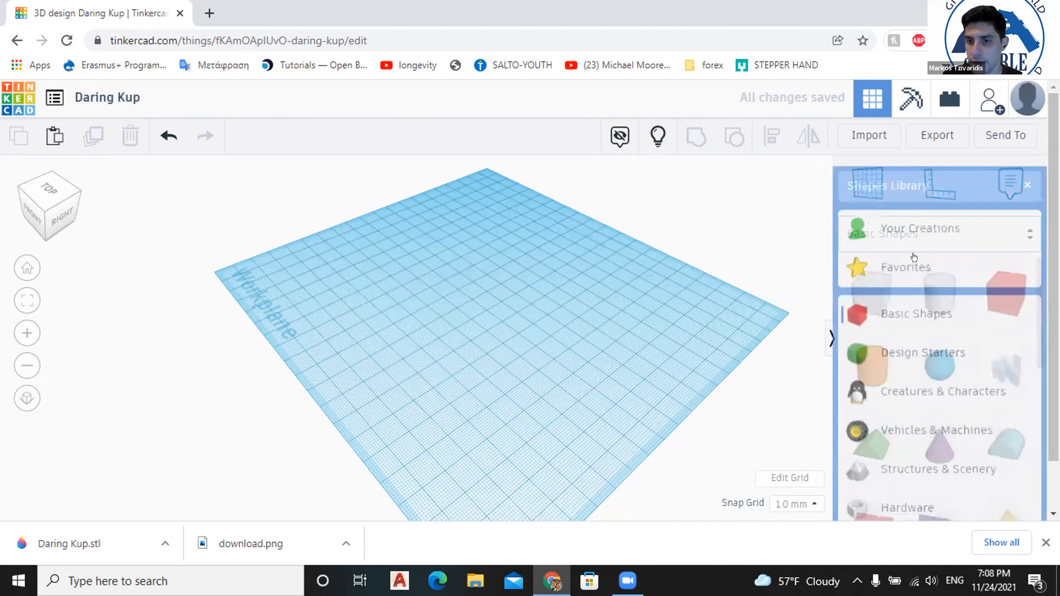
scroll(930, 307, down, 2)
scroll(937, 293, up, 2)
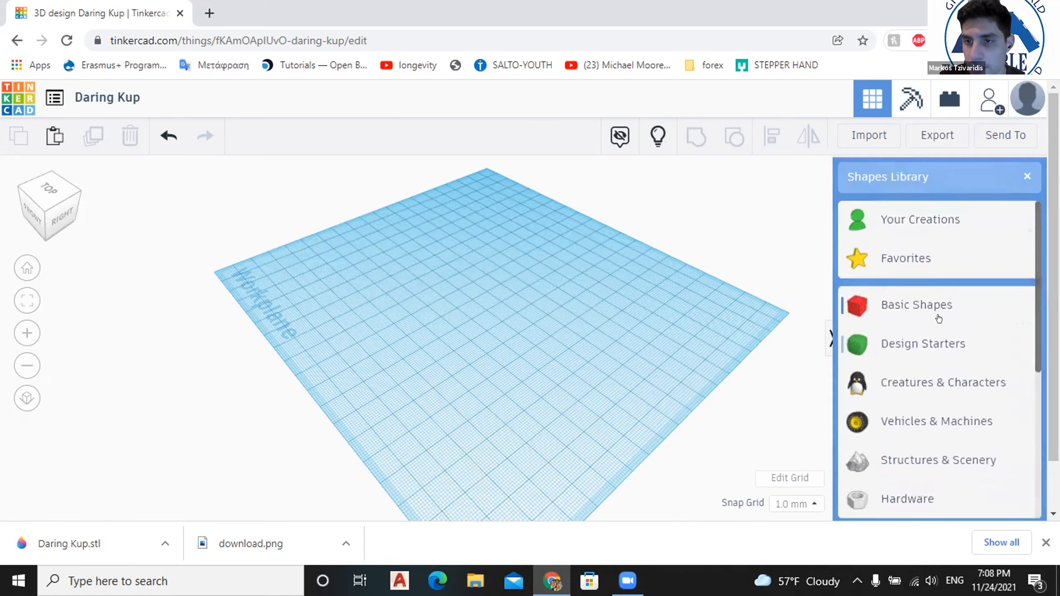
click(939, 321)
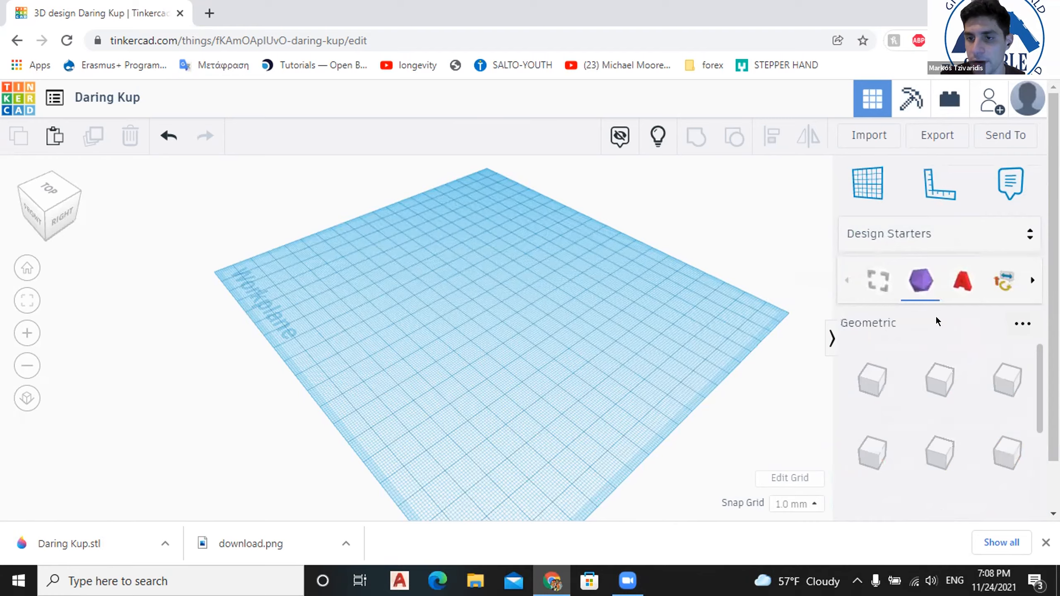
scroll(936, 316, down, 2)
scroll(972, 324, down, 1)
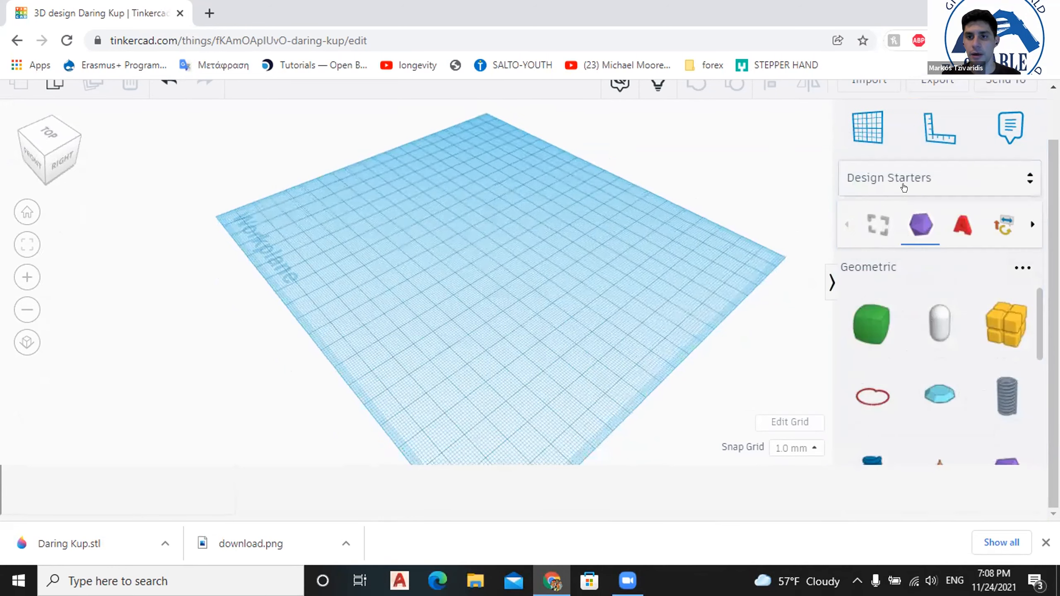
Review the categories of the shapes library and show the Basic Shapes collection.
click(903, 176)
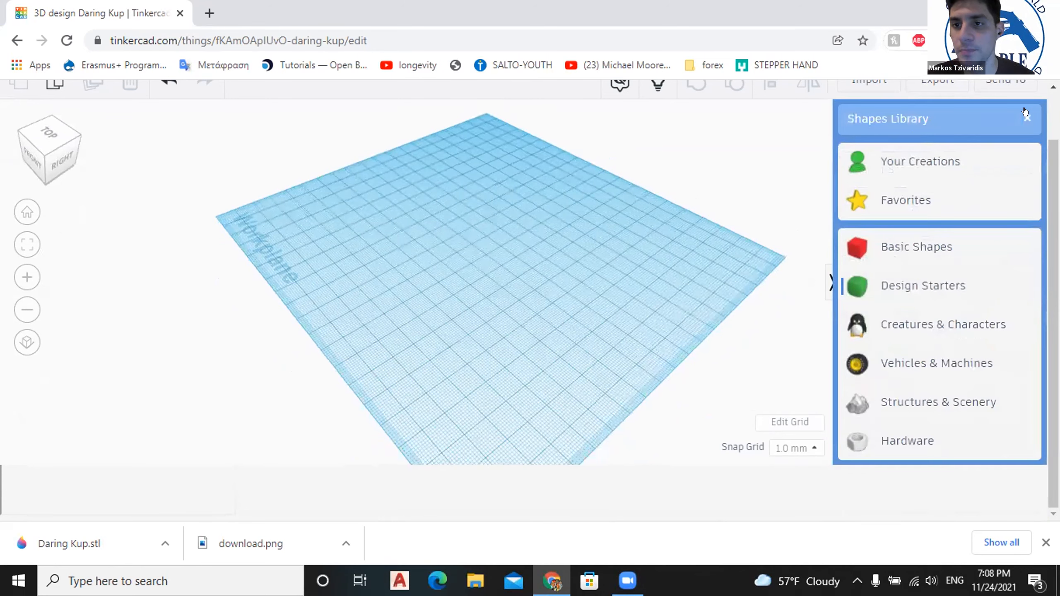
click(1026, 117)
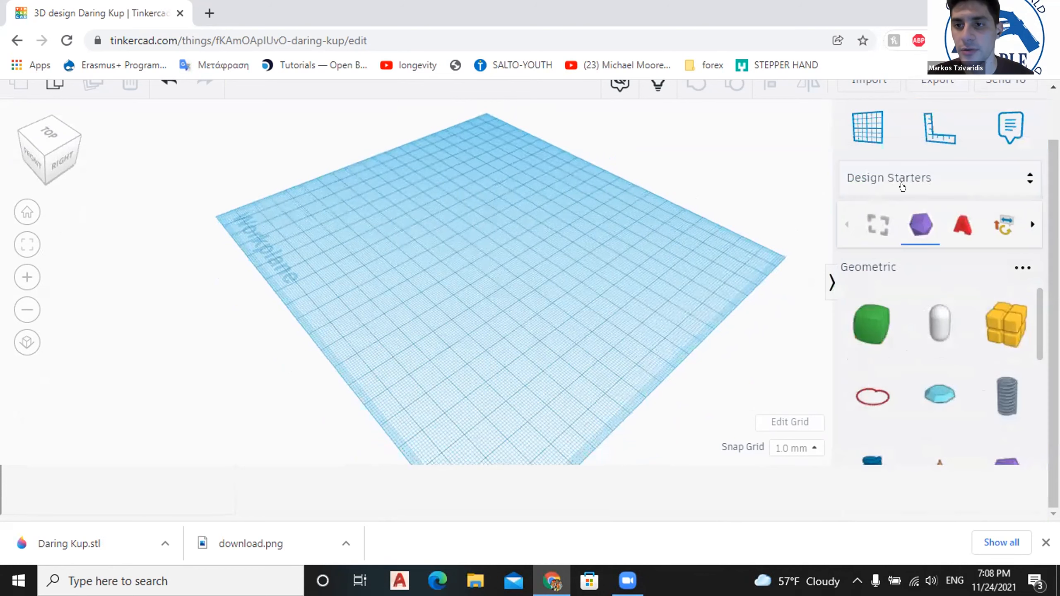
scroll(1035, 250, up, 2)
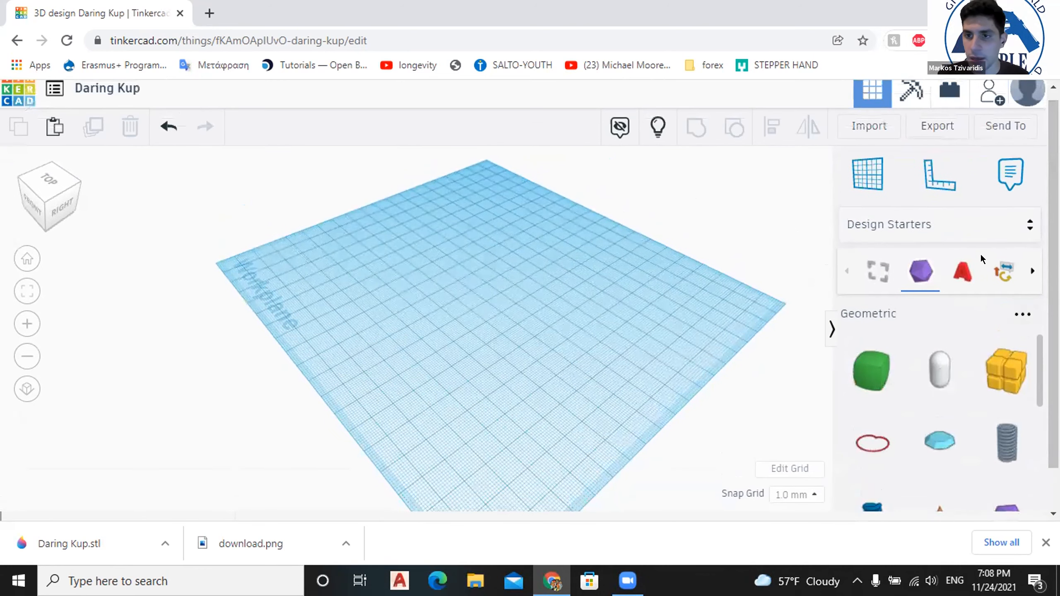
ctrl+scroll(140, 100, down, 1)
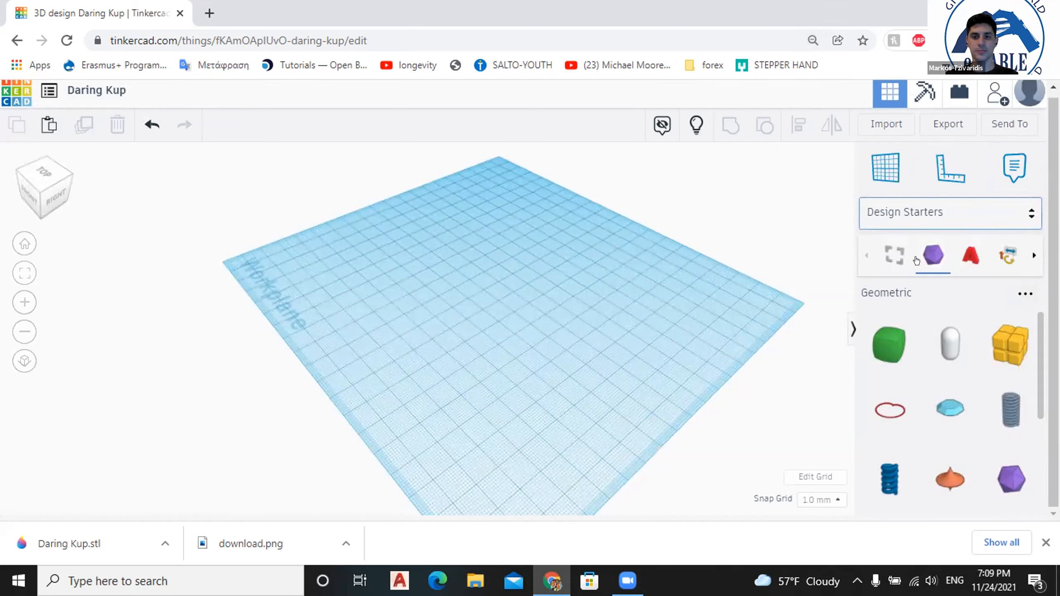
click(923, 209)
click(913, 286)
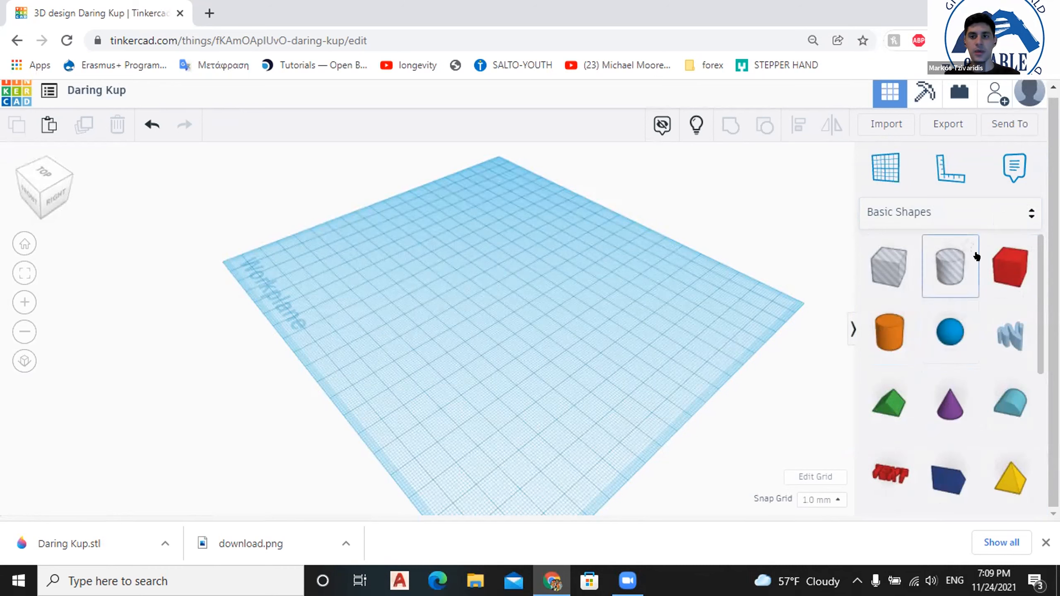
Place the left cartoon eye from the Creatures & Characters collection on the workplane.
click(925, 209)
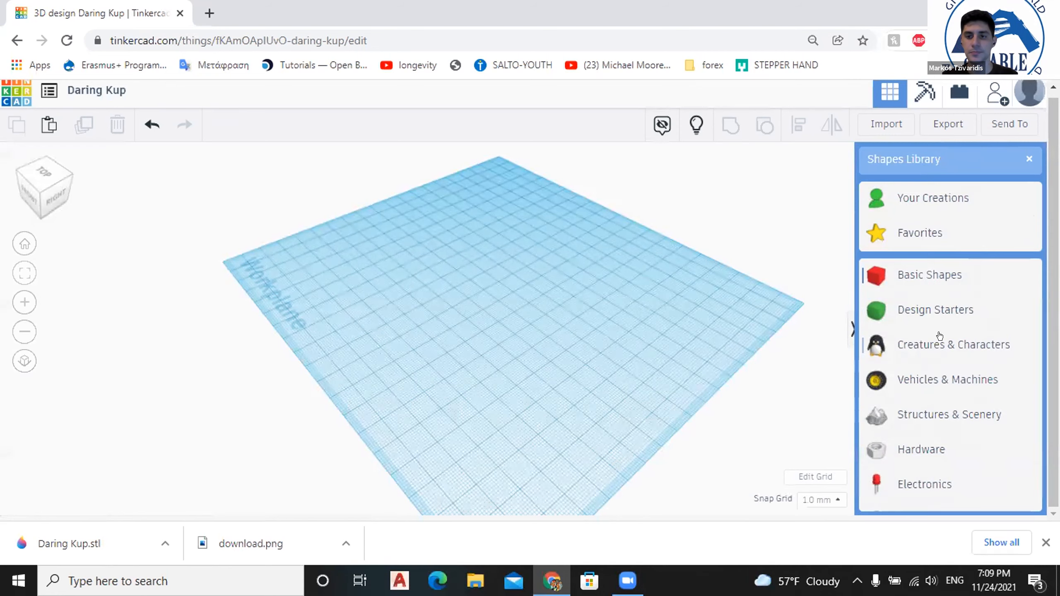
click(940, 337)
scroll(889, 394, down, 2)
scroll(897, 376, up, 3)
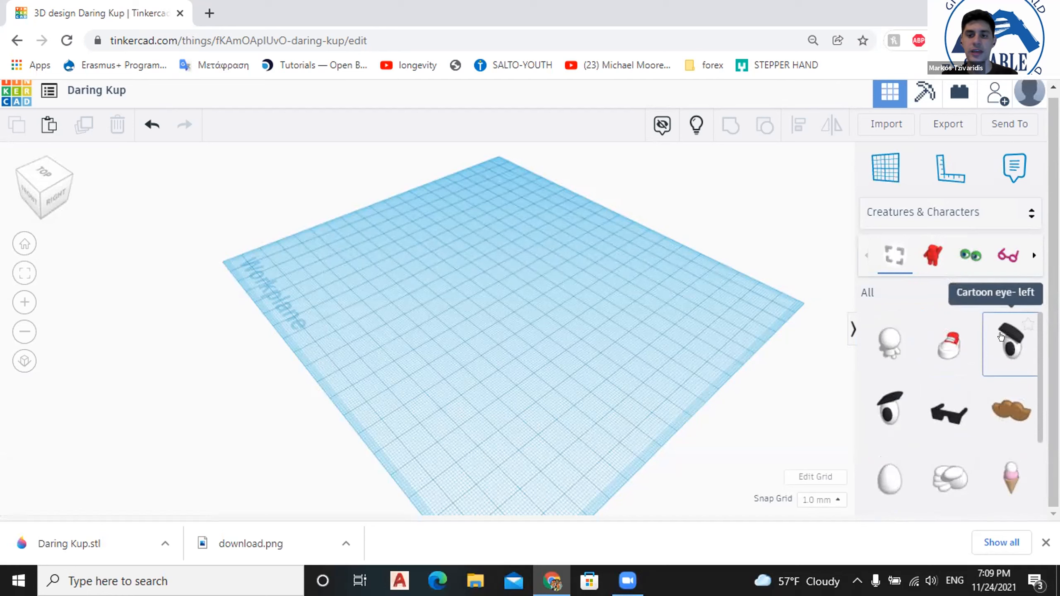
click(991, 342)
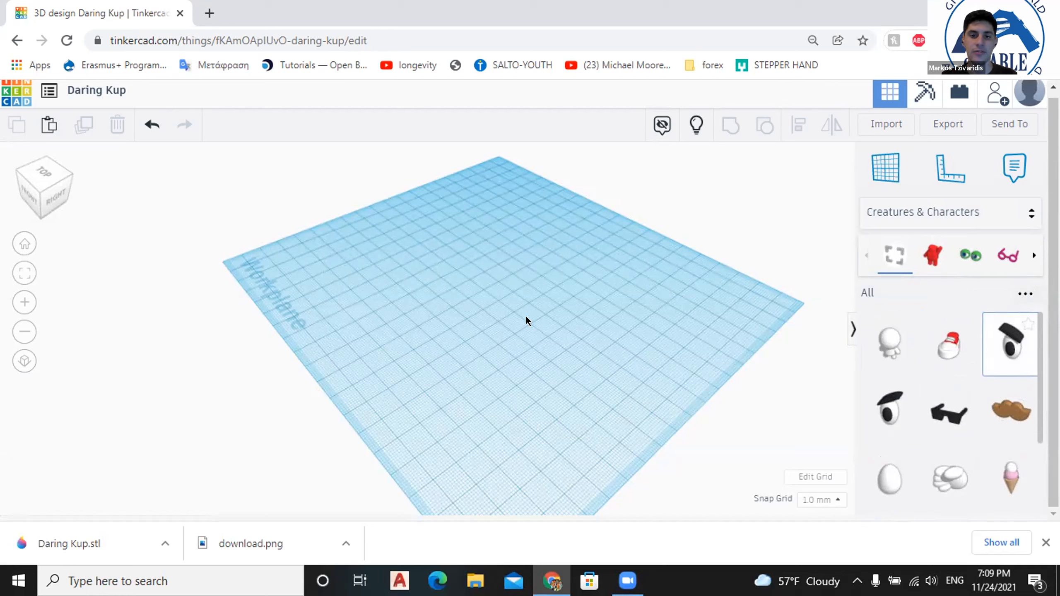
click(636, 329)
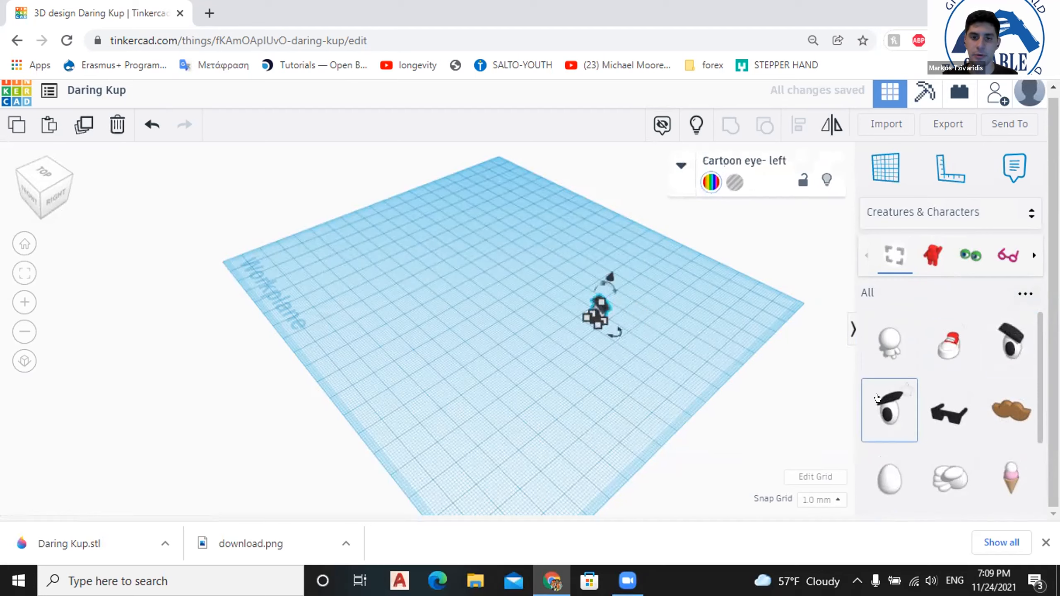
Place the right cartoon eye beside the left one and add a Blanky figure behind the eyes.
click(621, 337)
click(612, 329)
right_drag(609, 355, 675, 339)
right_drag(600, 239, 598, 375)
scroll(527, 328, up, 2)
middle_drag(793, 250, 736, 352)
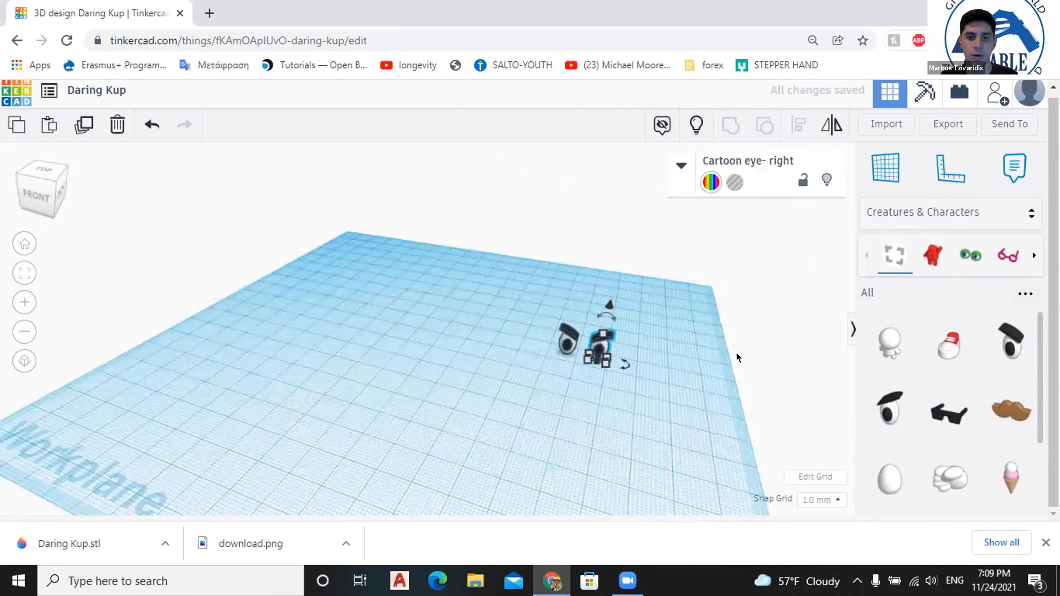
click(891, 333)
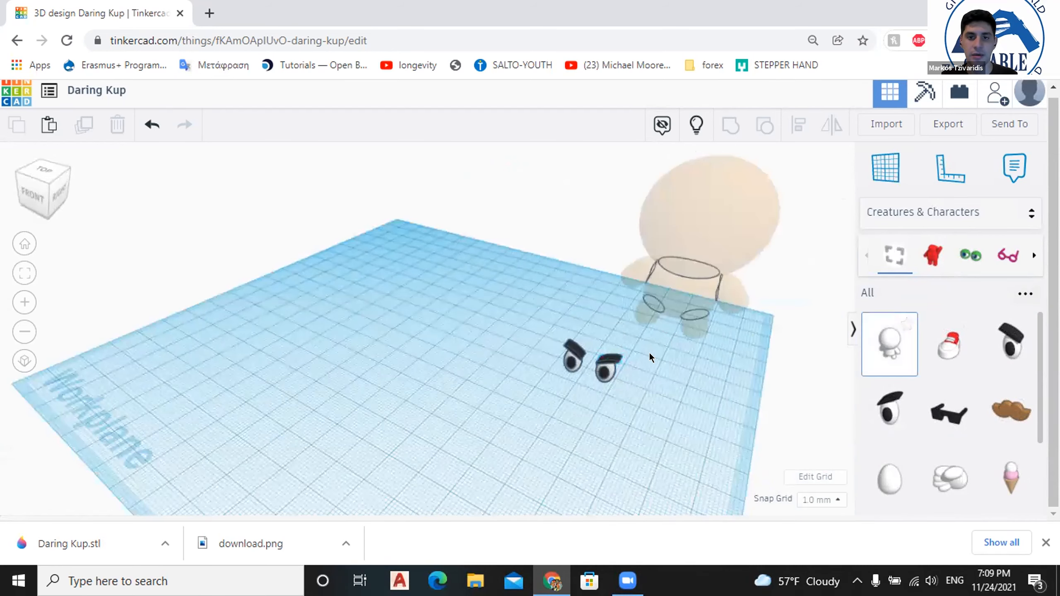
click(734, 393)
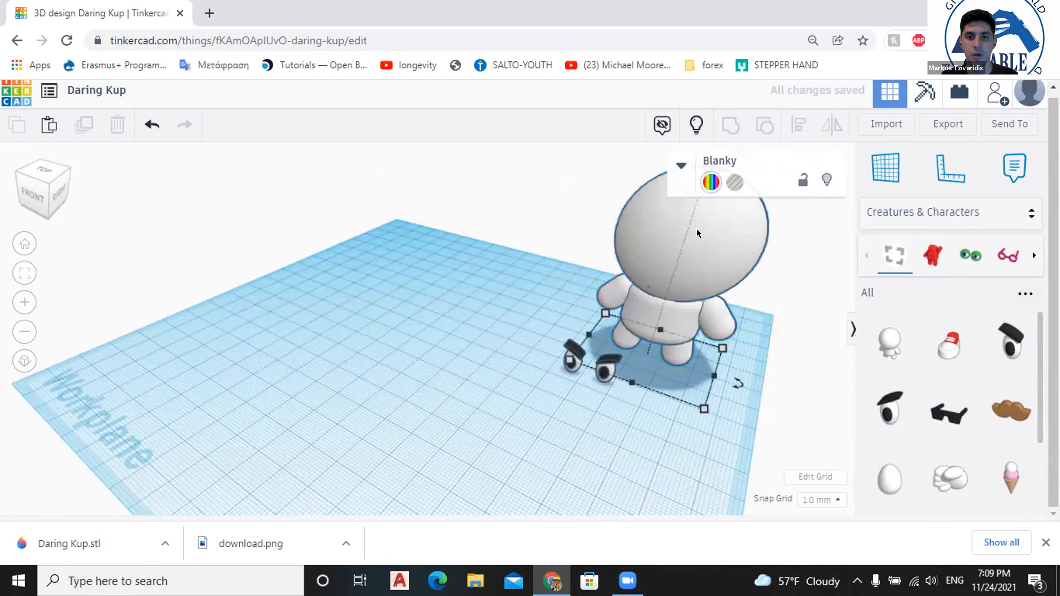
Delete the Blanky figure and both cartoon eyes from the workplane.
click(929, 218)
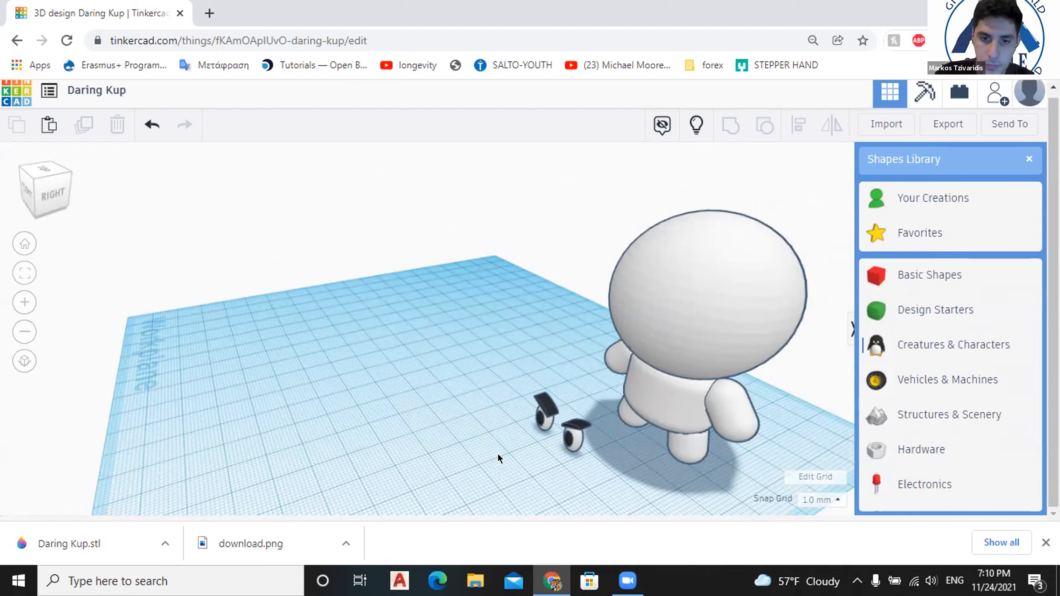
click(762, 353)
key(Delete)
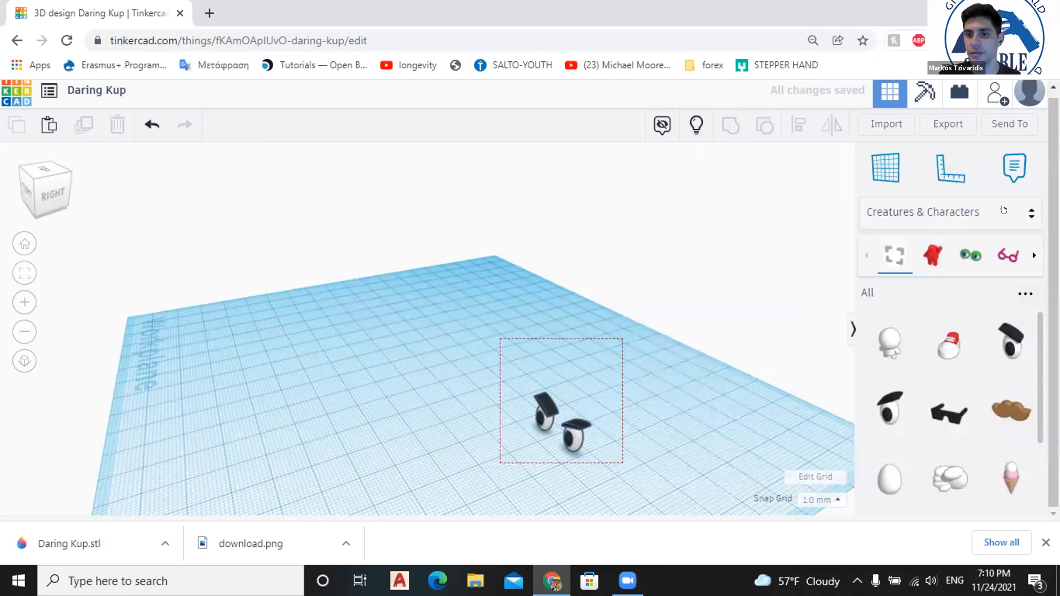
key(Delete)
Place an icosahedron from the geometric shapes of the Design Starters collection on the workplane.
click(998, 224)
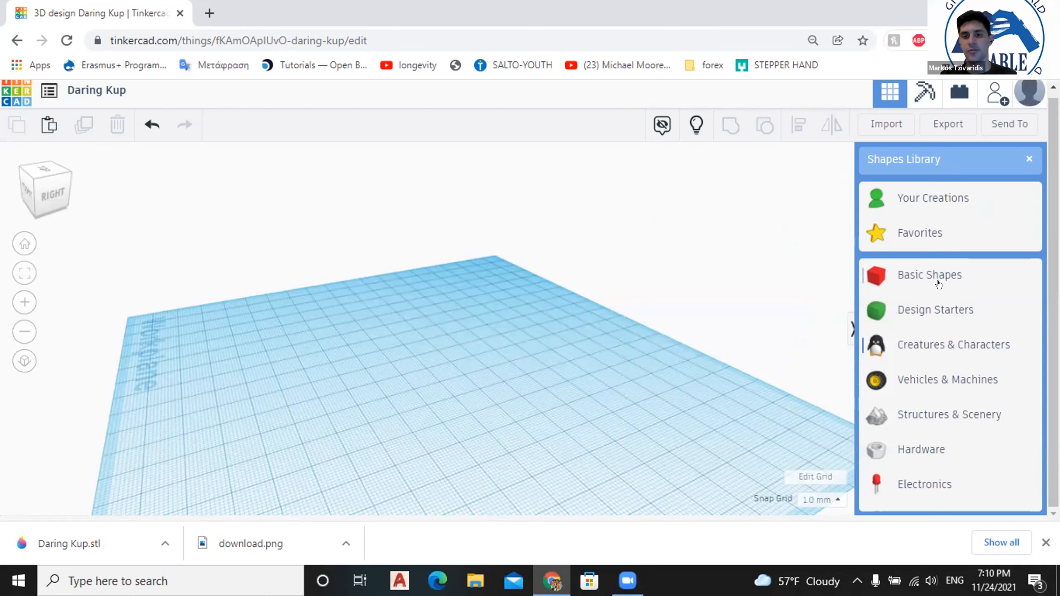
click(940, 309)
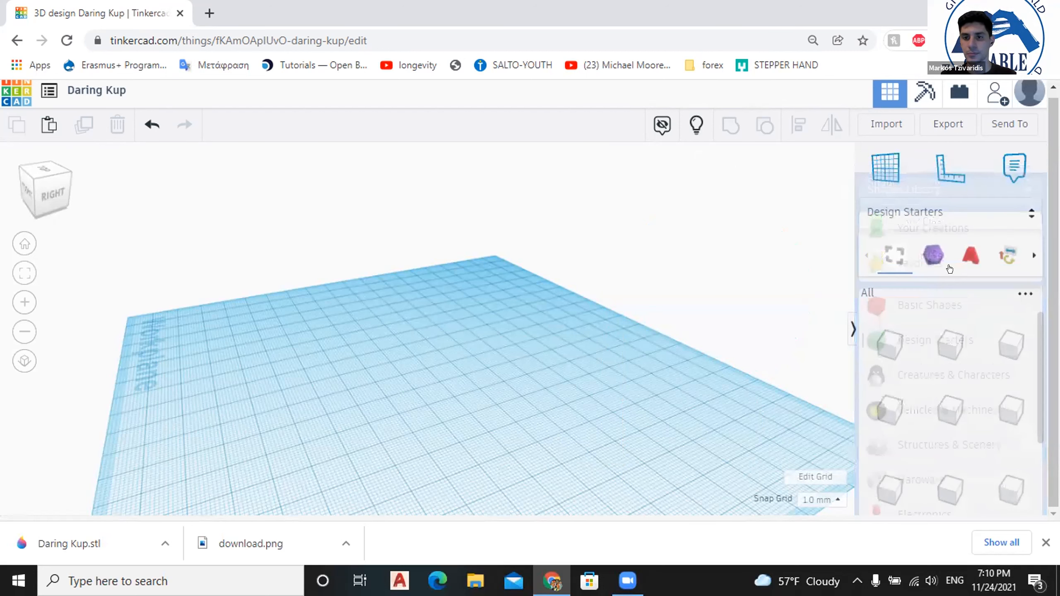
click(930, 253)
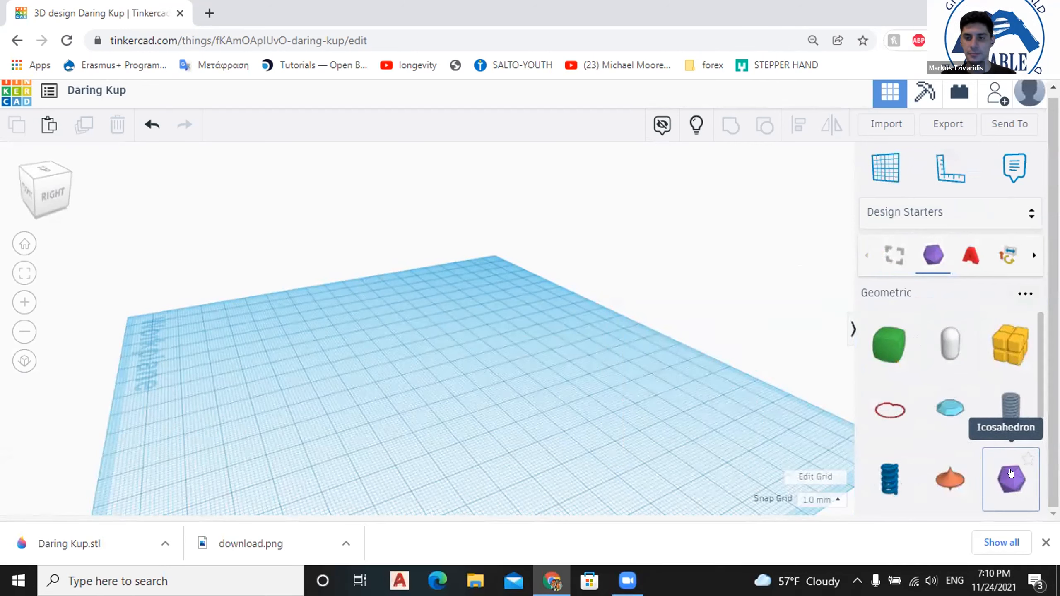
drag(1010, 471, 747, 418)
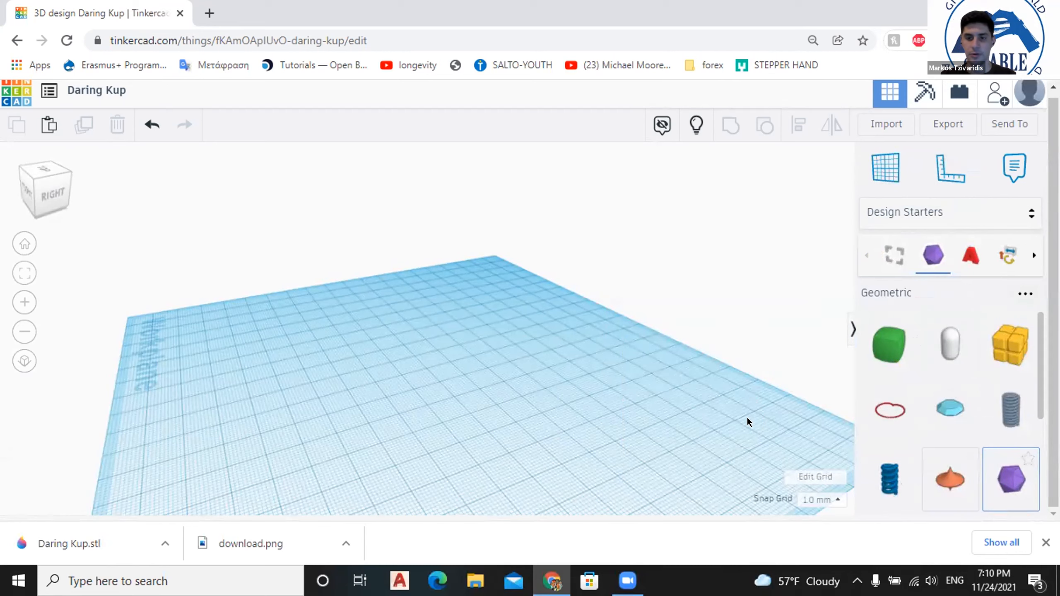
drag(412, 401, 415, 403)
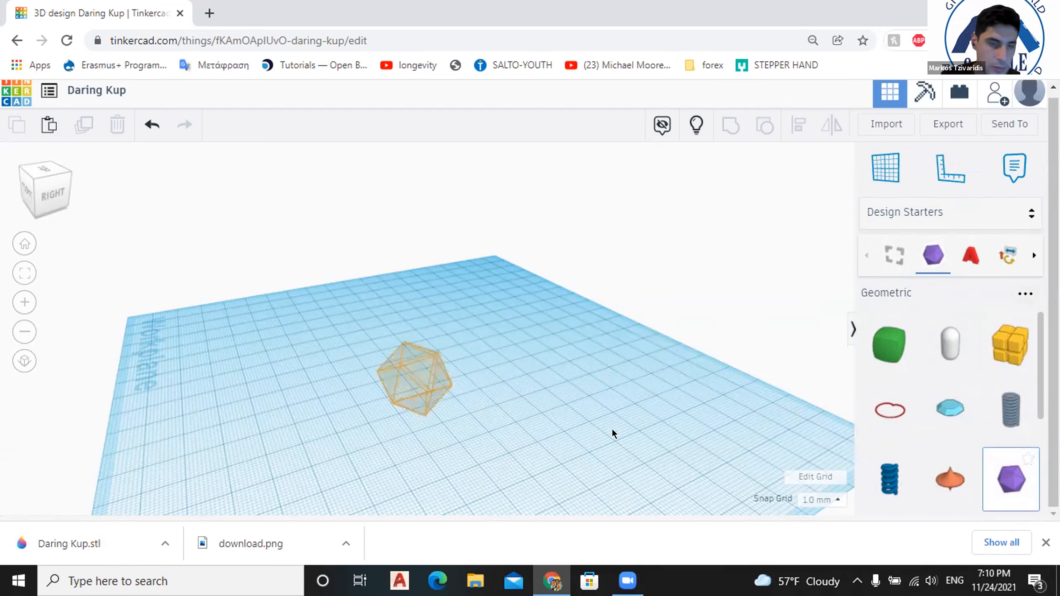
right_drag(575, 439, 562, 455)
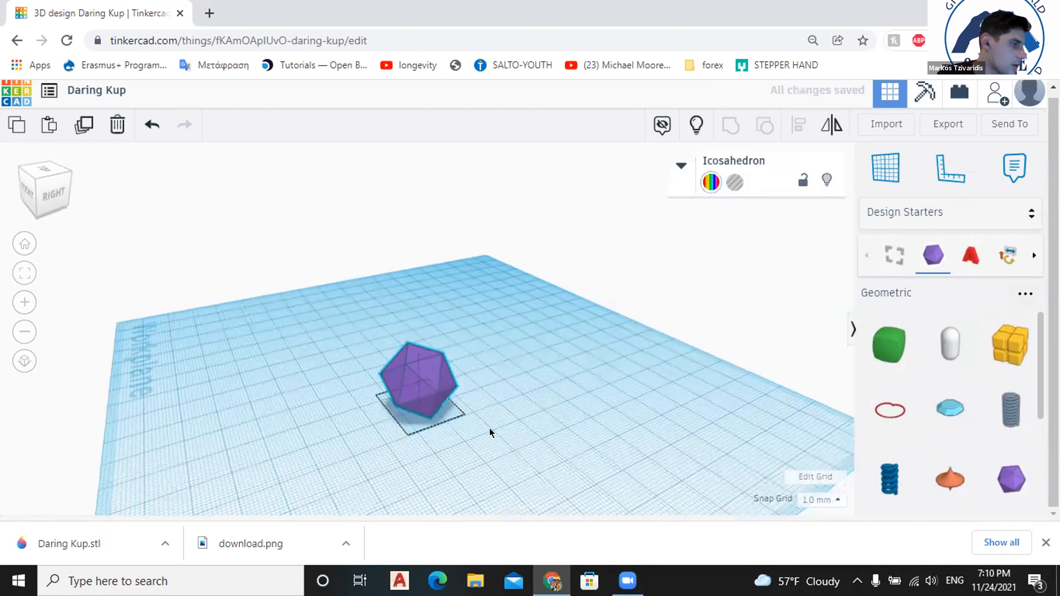
right_drag(398, 328, 521, 317)
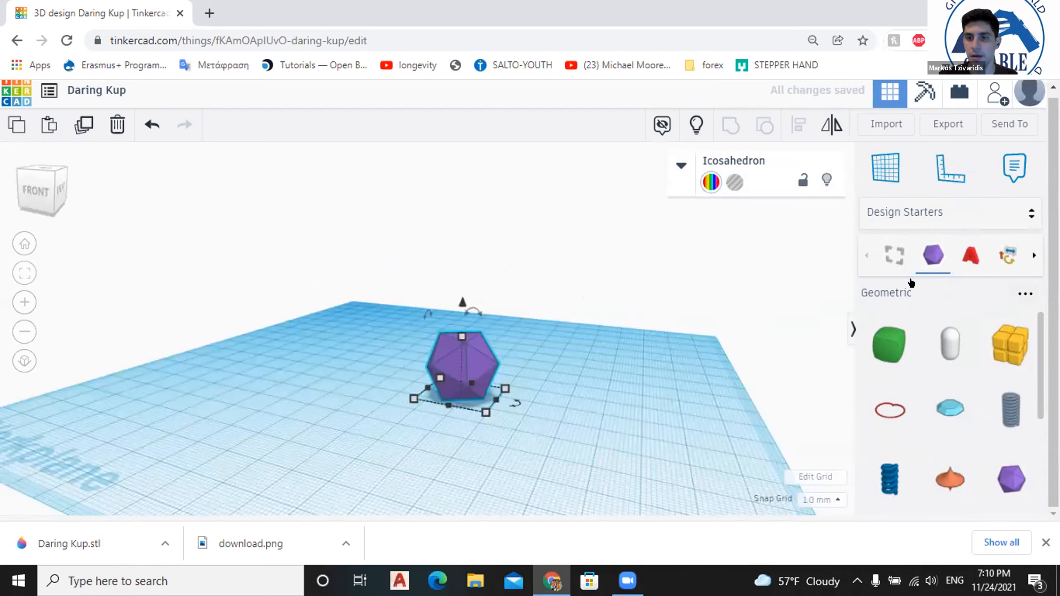
Place a red box from the Basic Shapes collection beside the icosahedron and move the icosahedron away from it.
click(918, 213)
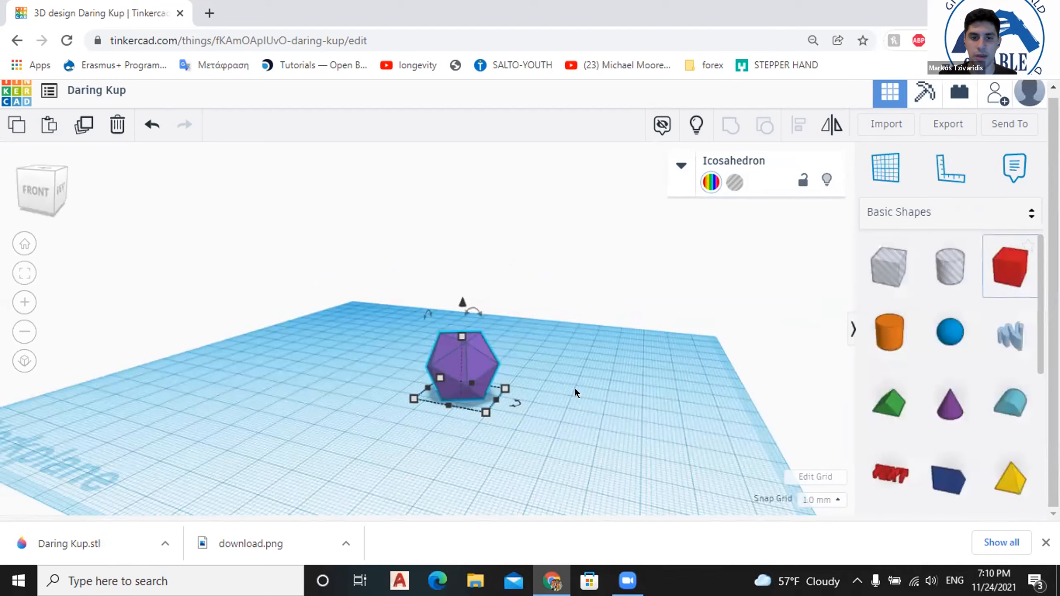
click(526, 388)
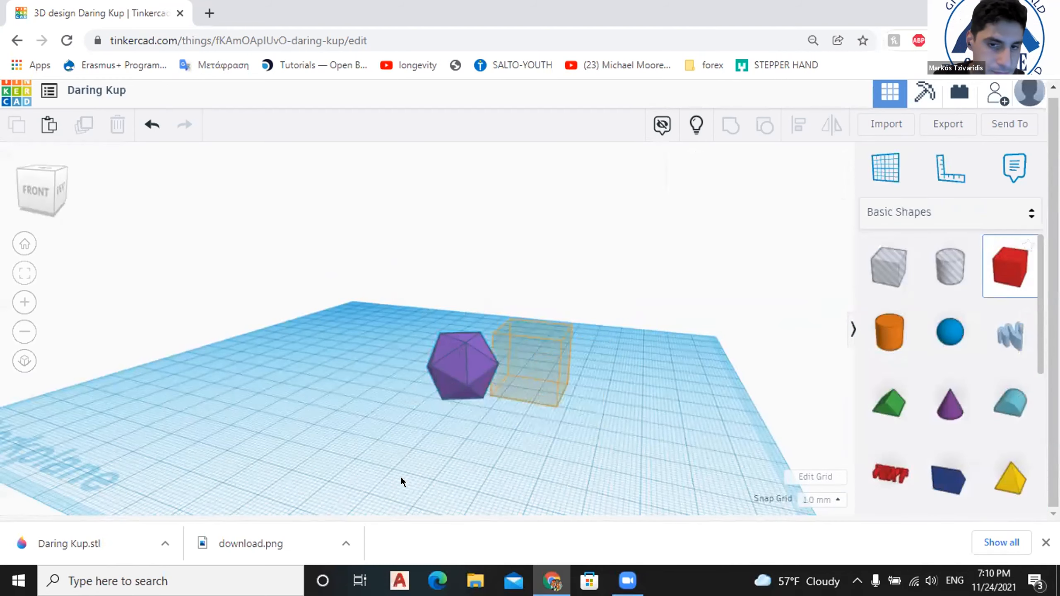
right_drag(390, 450, 277, 365)
right_drag(350, 414, 477, 388)
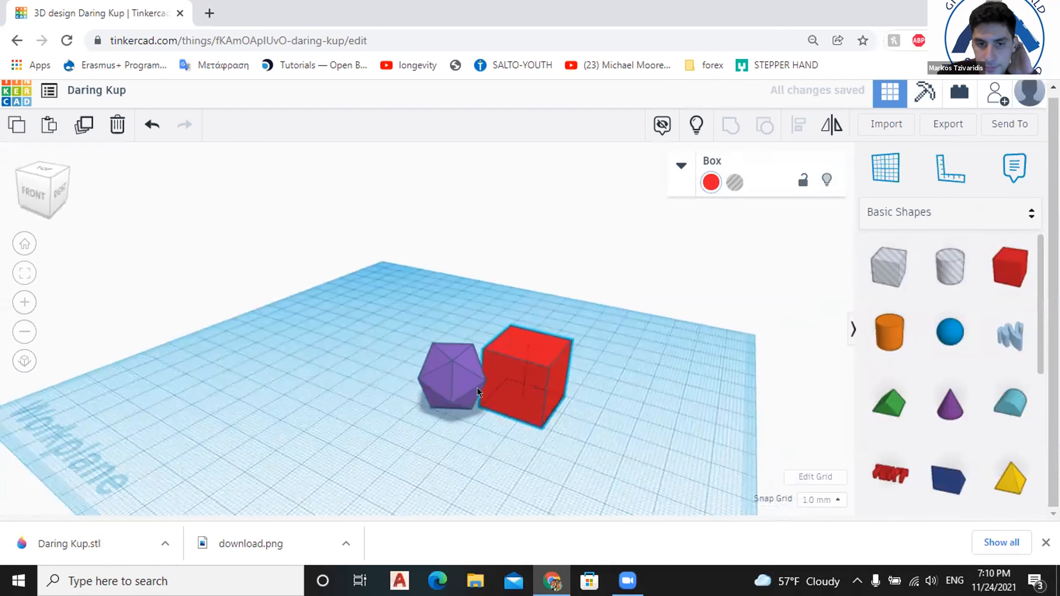
right_drag(425, 353, 397, 351)
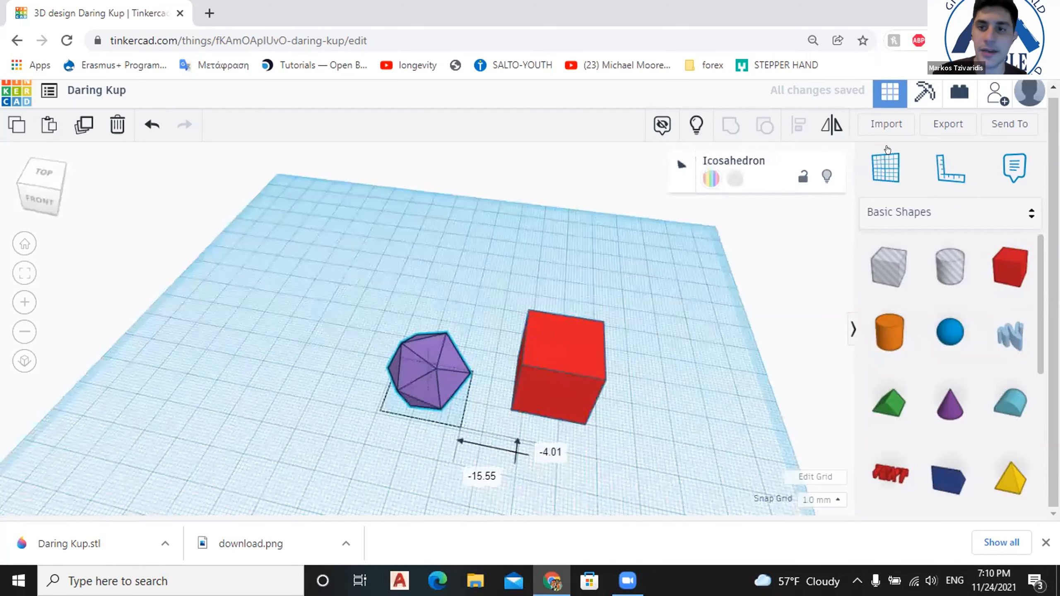
Place the letter A from the Letters & Numbers group of Design Starters in front of the icosahedron and box.
click(880, 157)
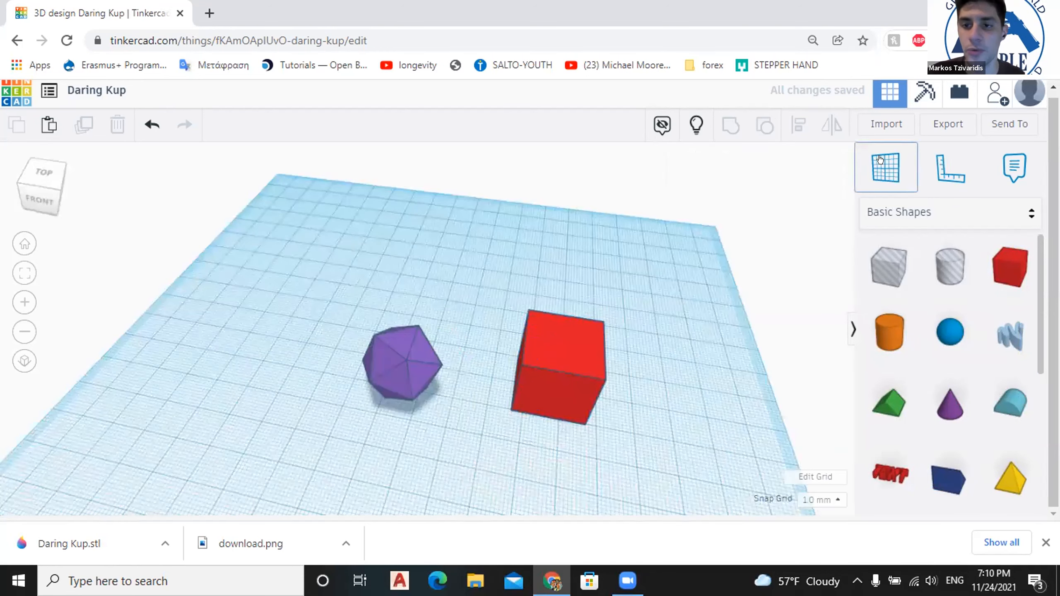
click(929, 218)
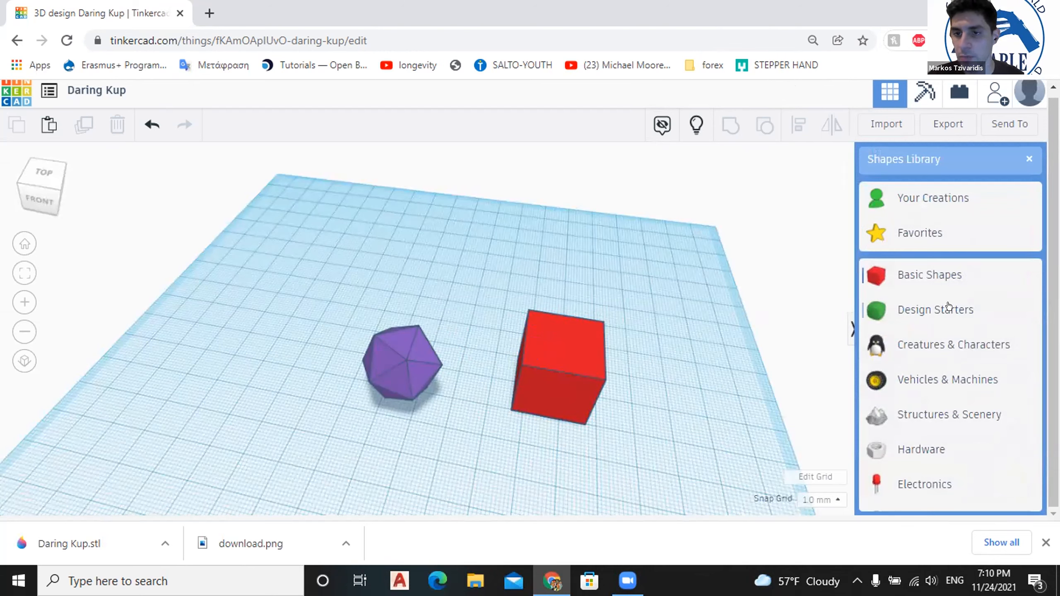
click(964, 253)
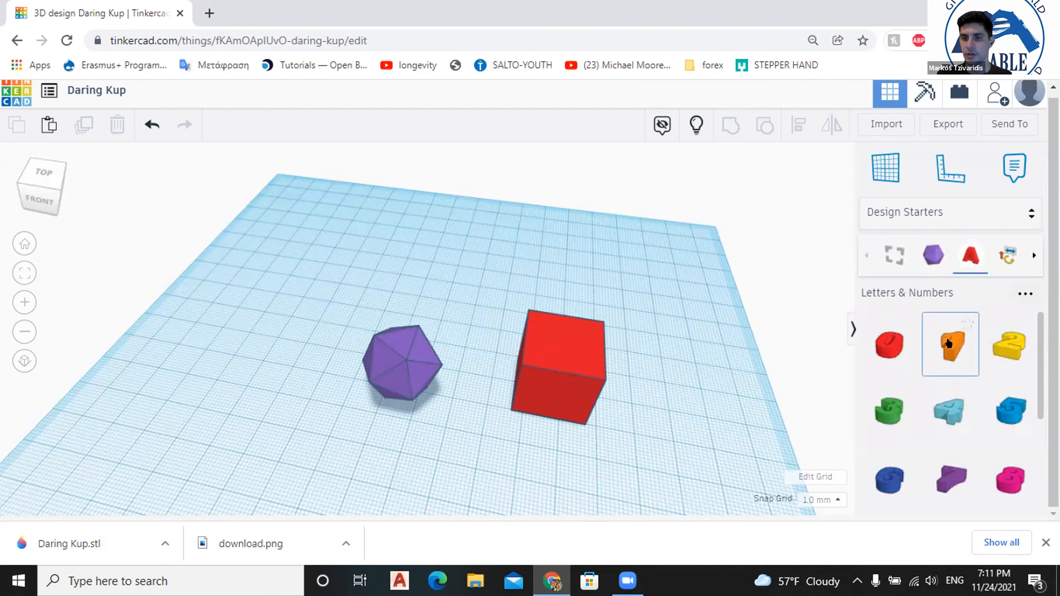
scroll(947, 344, down, 3)
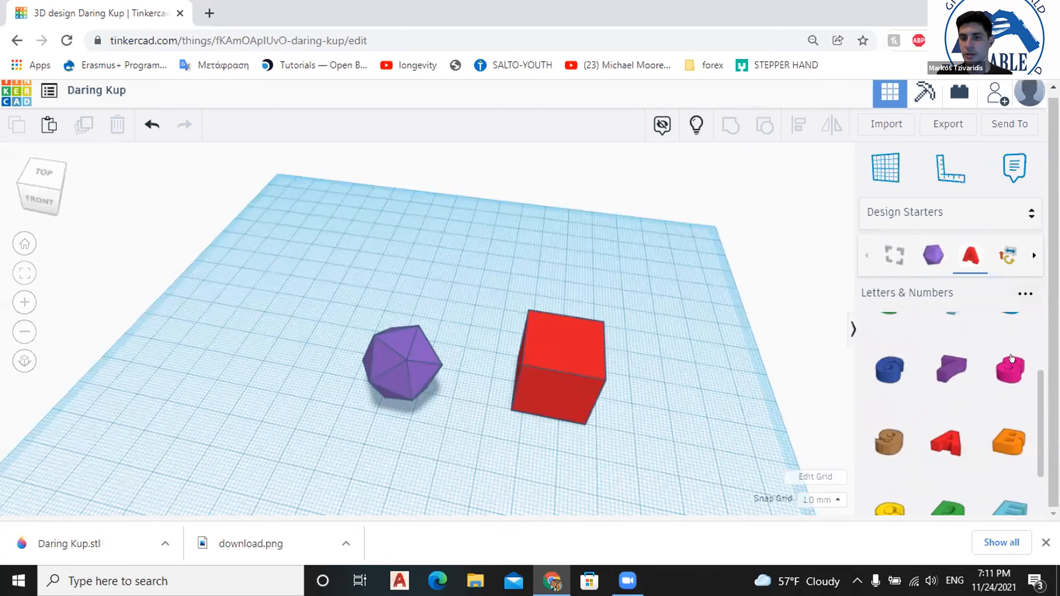
scroll(969, 373, down, 3)
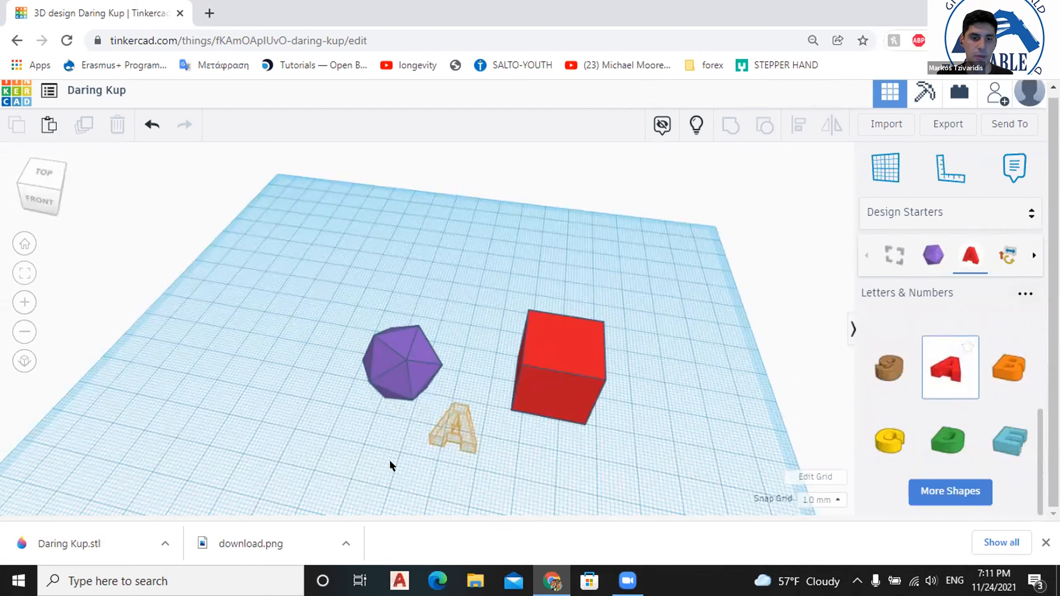
click(398, 380)
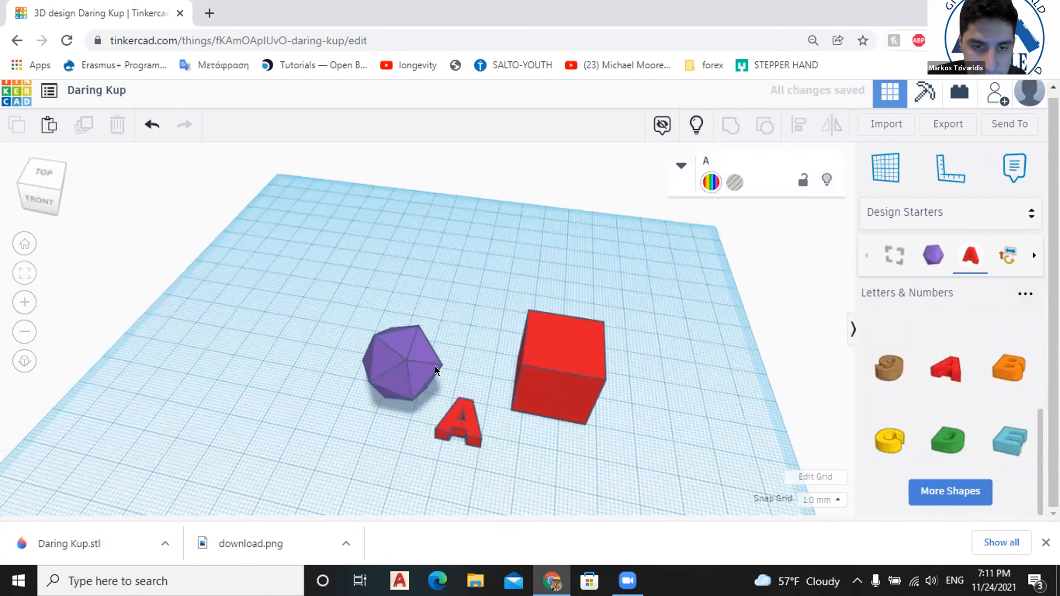
Raise the letter A 19 mm above the workplane.
right_drag(425, 328, 459, 377)
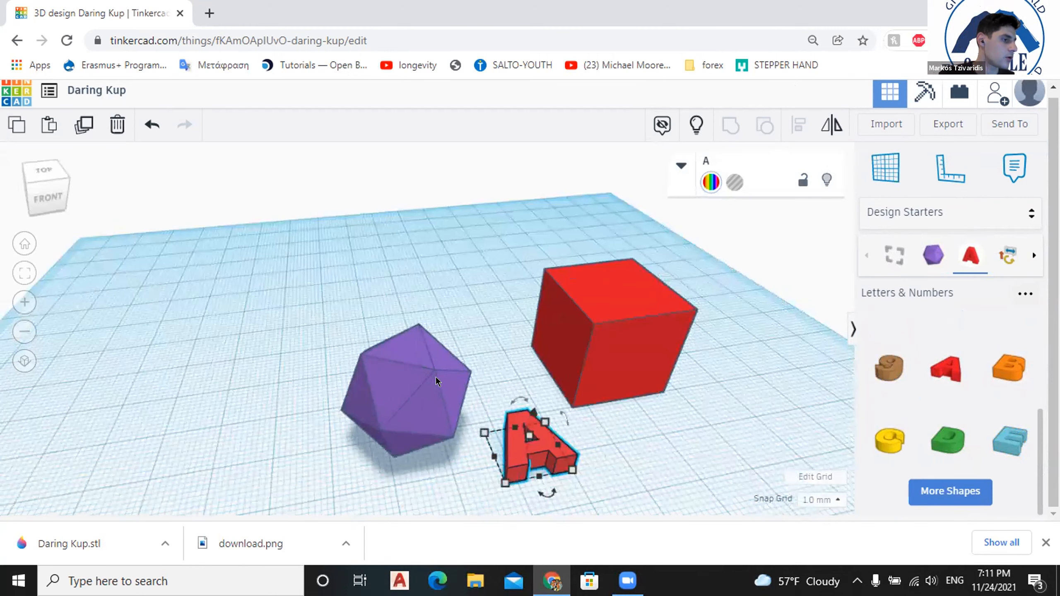
right_drag(513, 441, 523, 431)
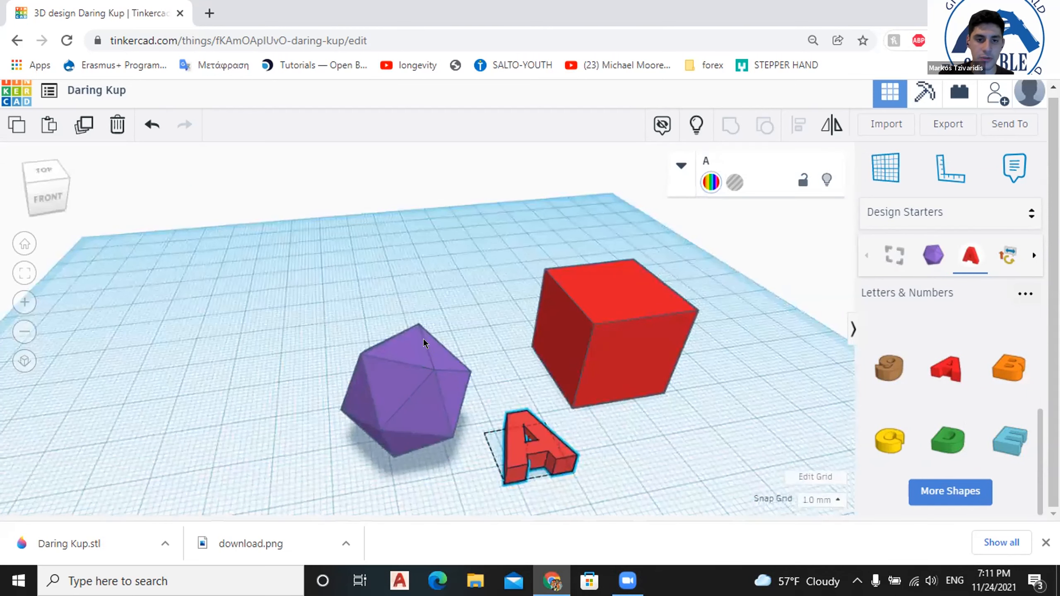
right_drag(423, 339, 415, 339)
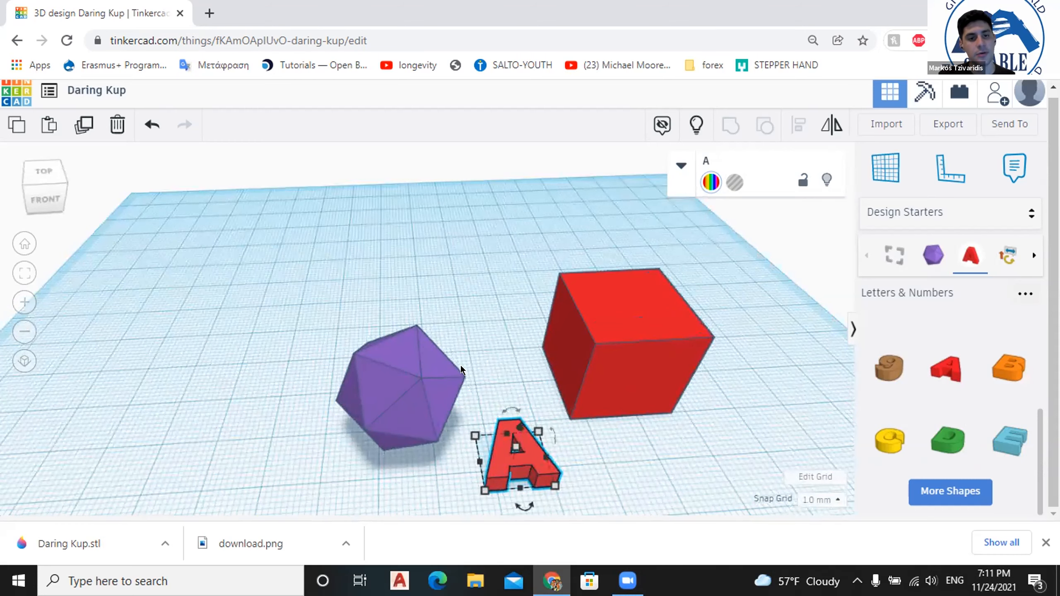
right_drag(425, 351, 422, 351)
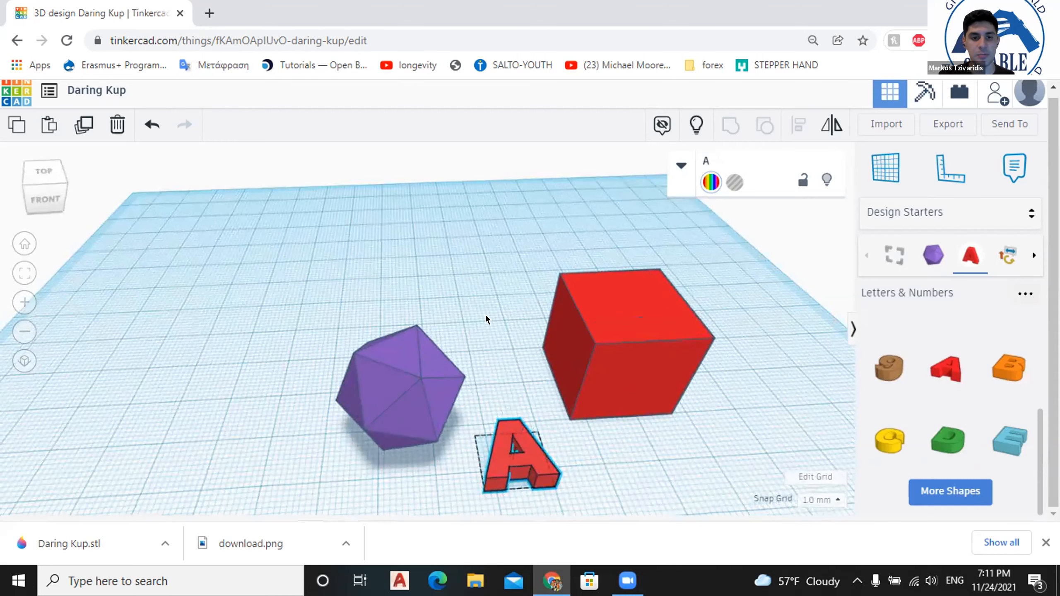
right_drag(486, 320, 540, 355)
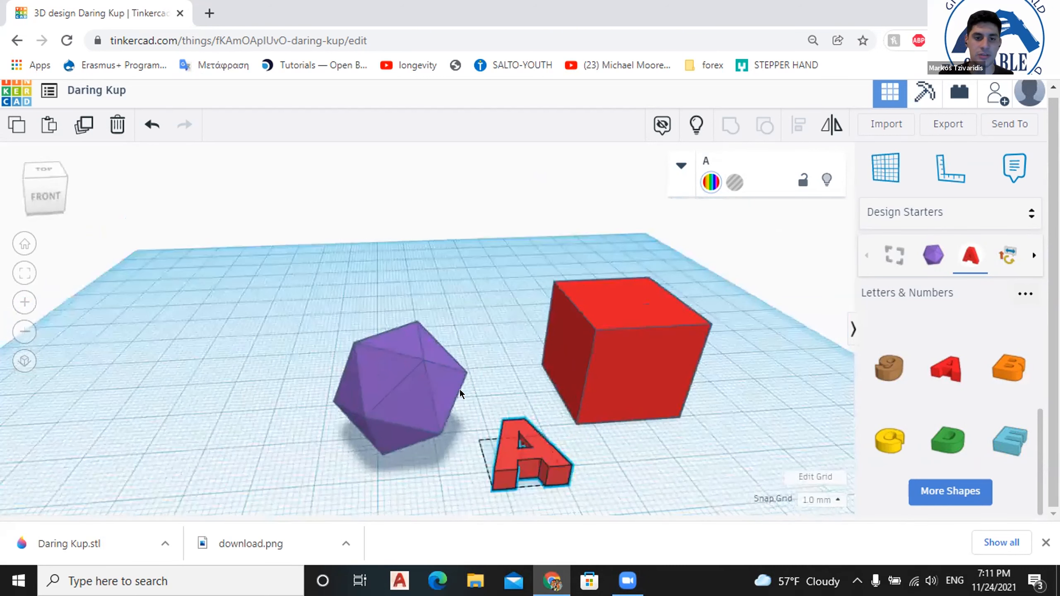
right_drag(460, 426, 525, 429)
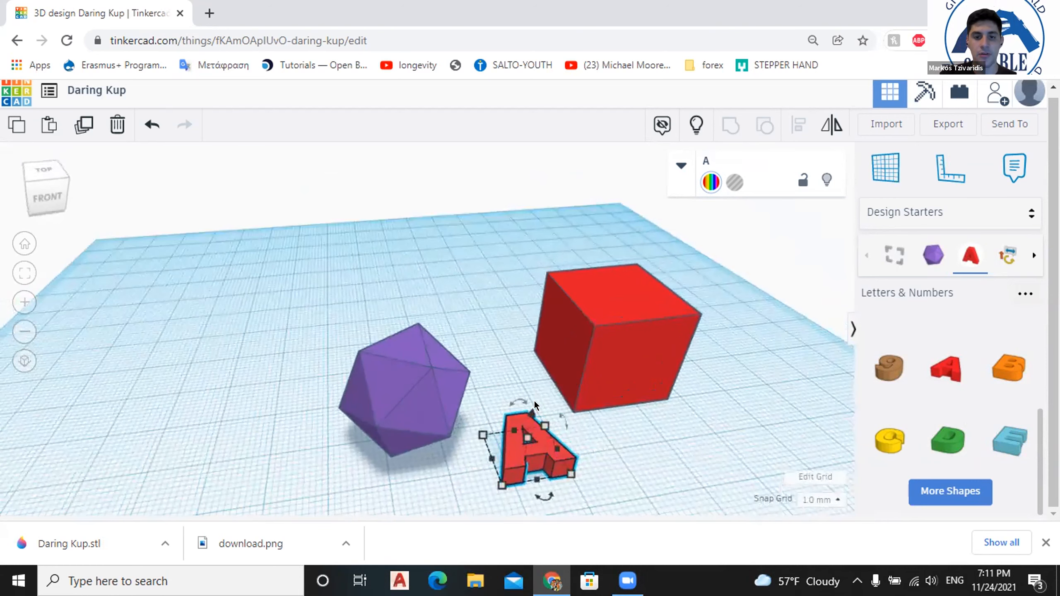
drag(532, 414, 538, 314)
drag(561, 412, 560, 413)
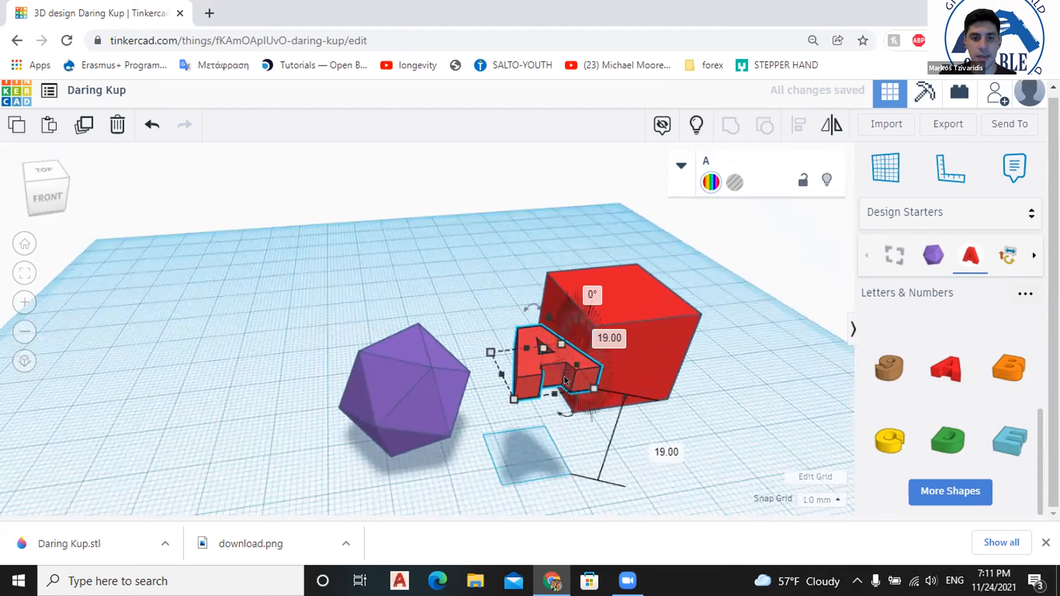
Rotate the letter A by about -64° and try to position it by hand against a slanted face of the icosahedron.
mouse_move(490, 353)
mouse_down()
mouse_move(435, 343)
mouse_move(488, 367)
mouse_up()
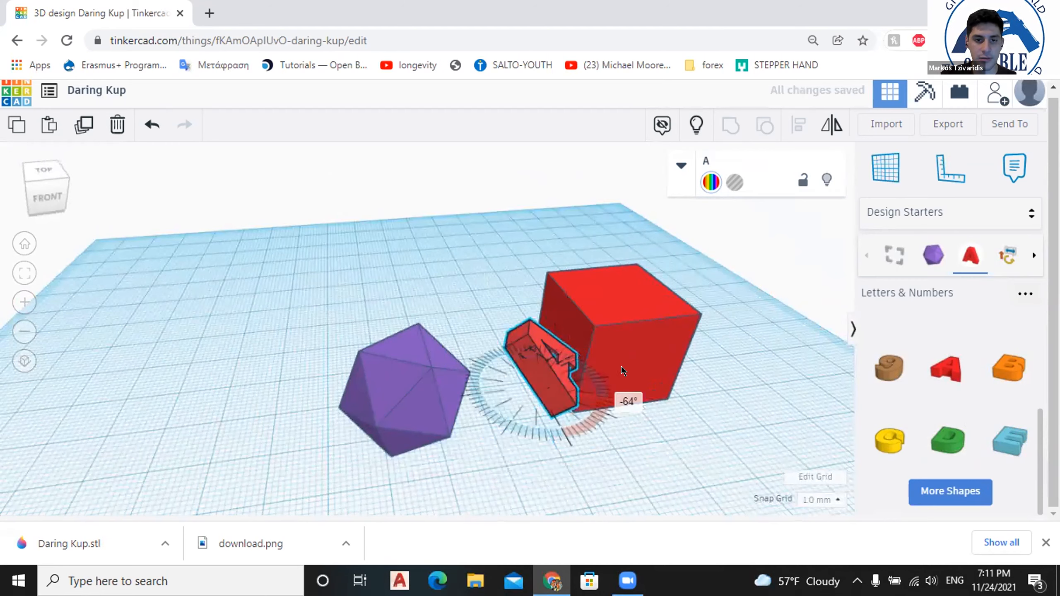
drag(621, 367, 625, 401)
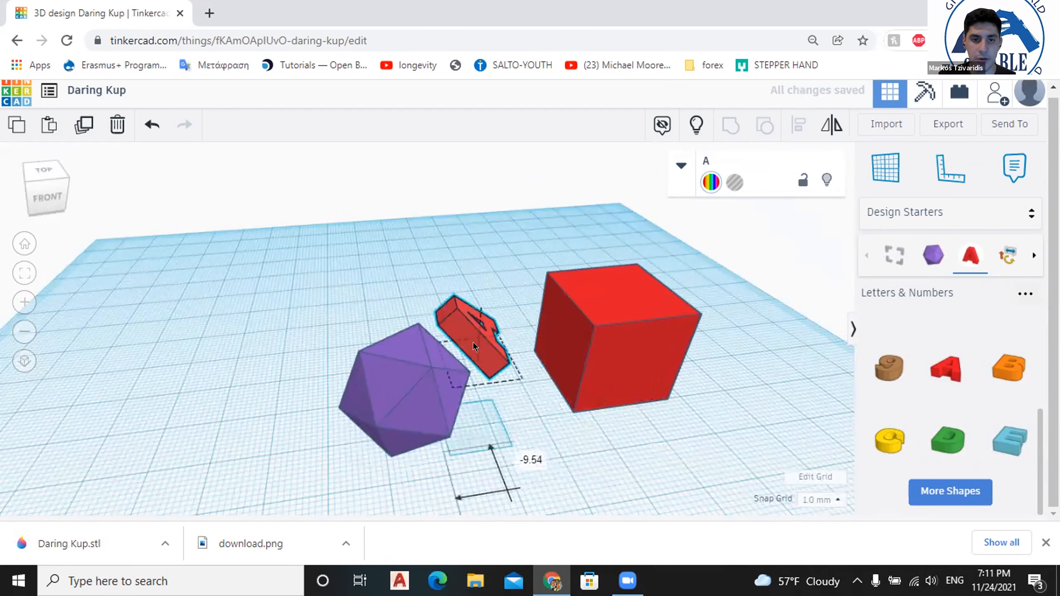
right_drag(475, 341, 601, 317)
right_drag(536, 317, 502, 303)
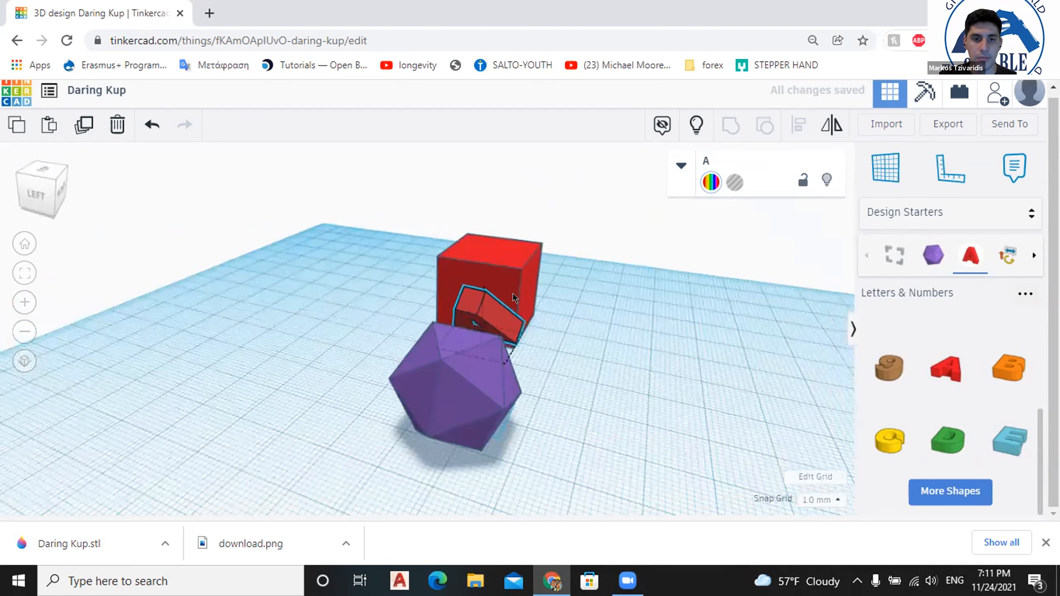
right_drag(473, 280, 475, 305)
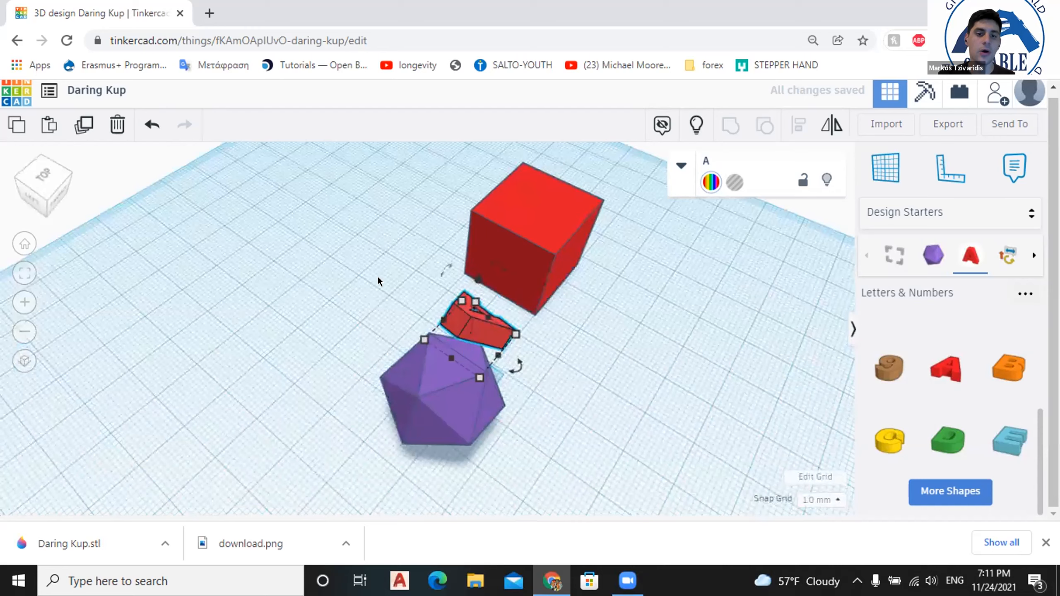
right_drag(475, 301, 427, 362)
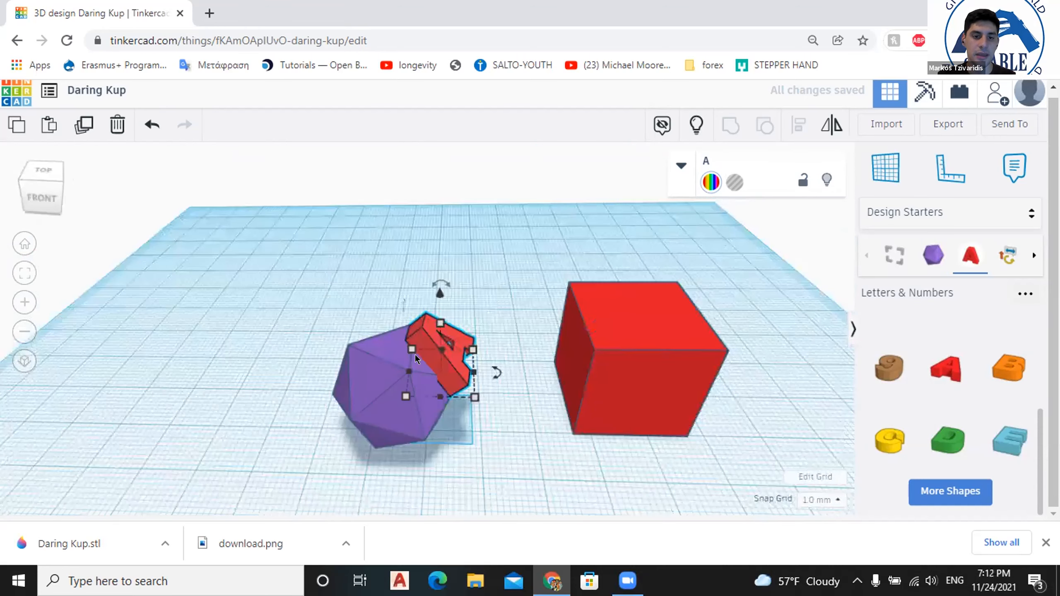
right_drag(414, 354, 447, 343)
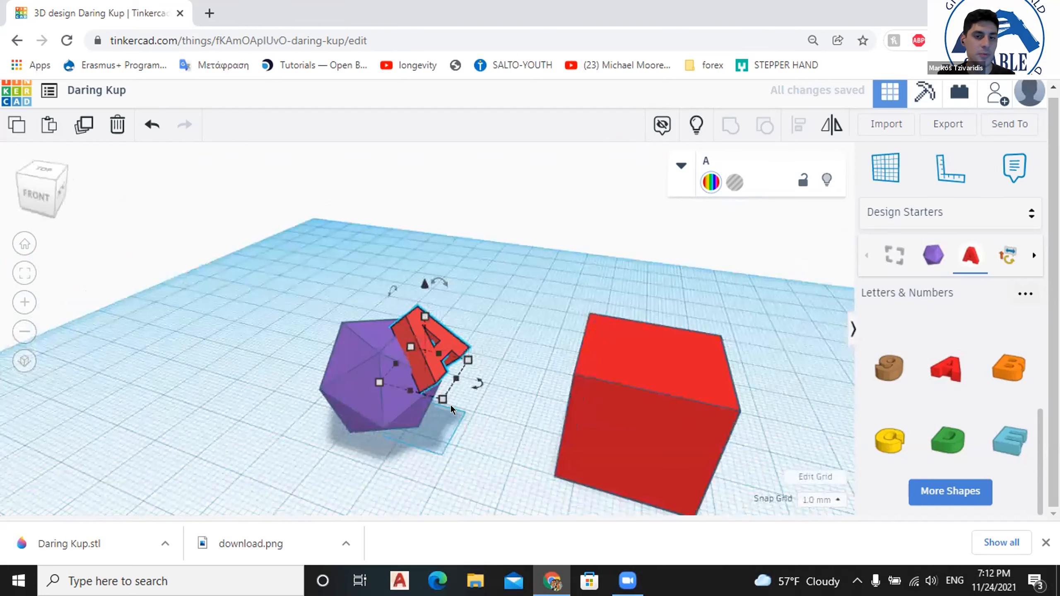
right_drag(526, 413, 774, 294)
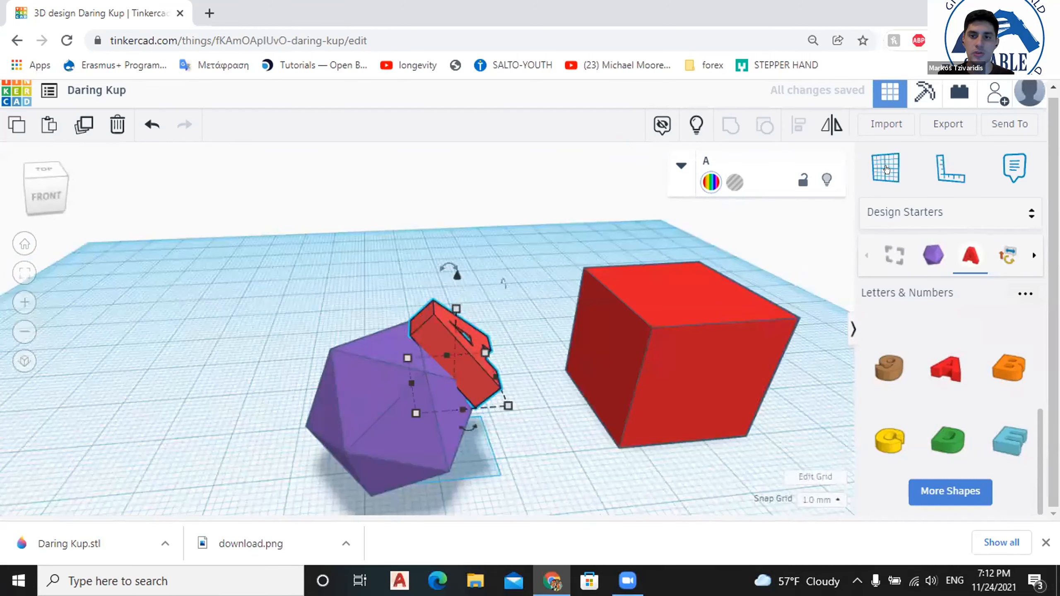
right_drag(574, 376, 453, 367)
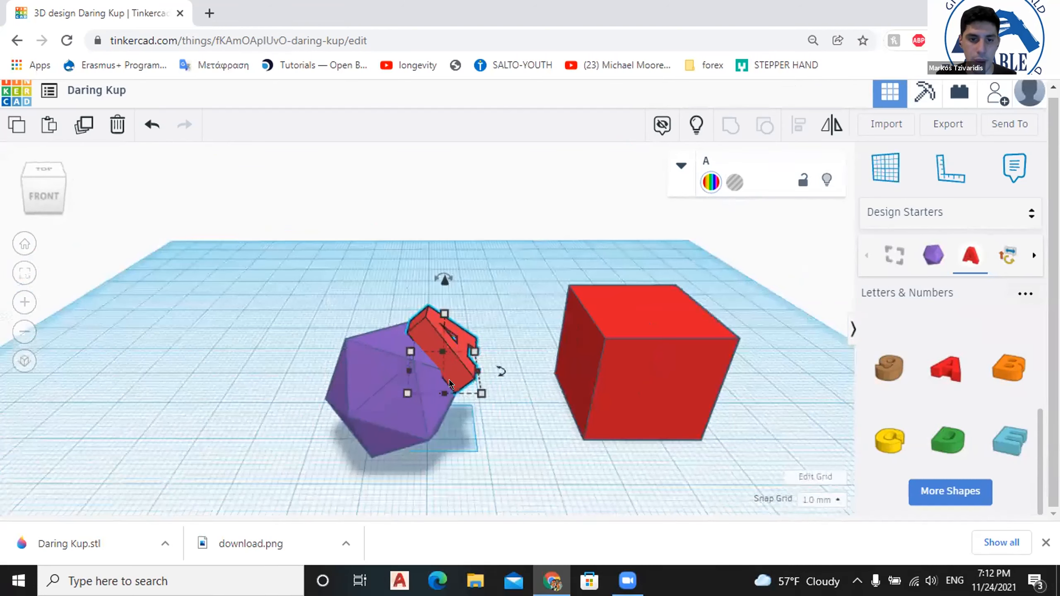
drag(228, 364, 187, 380)
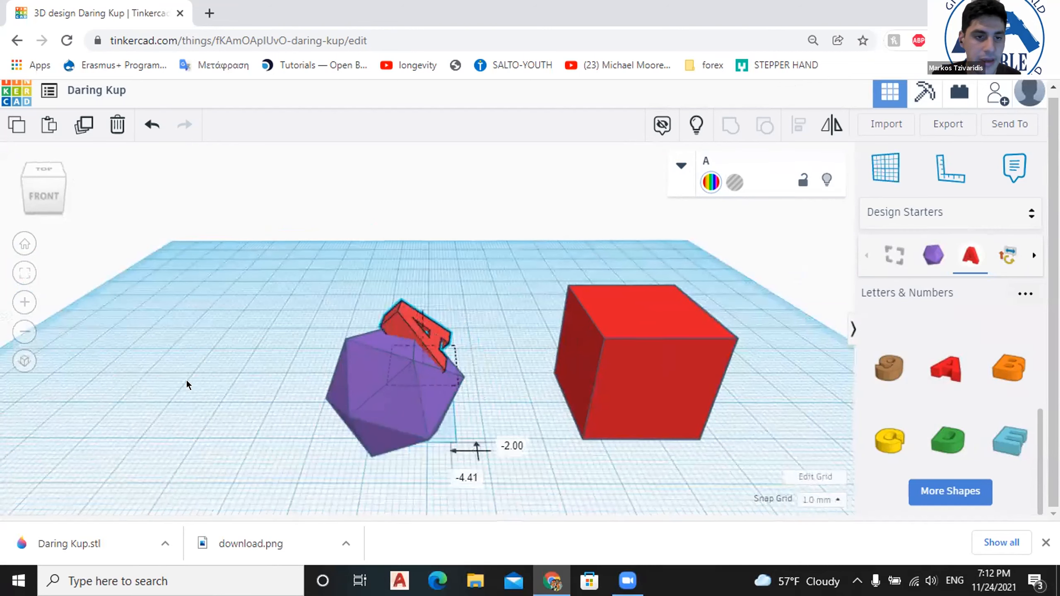
Undo the last moves and the rotation of the letter A.
click(144, 133)
click(144, 133)
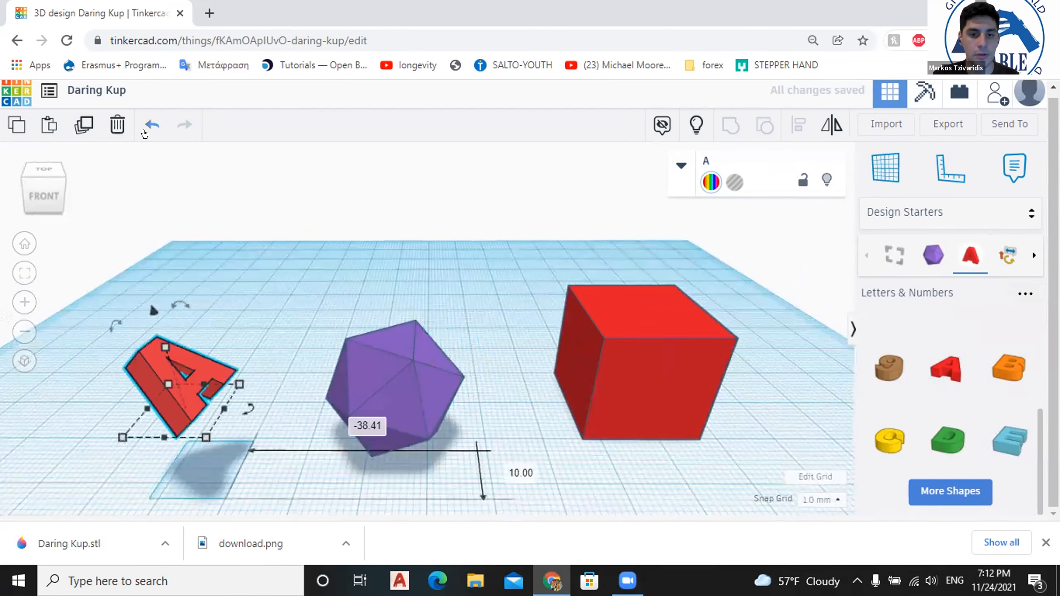
click(145, 132)
click(154, 133)
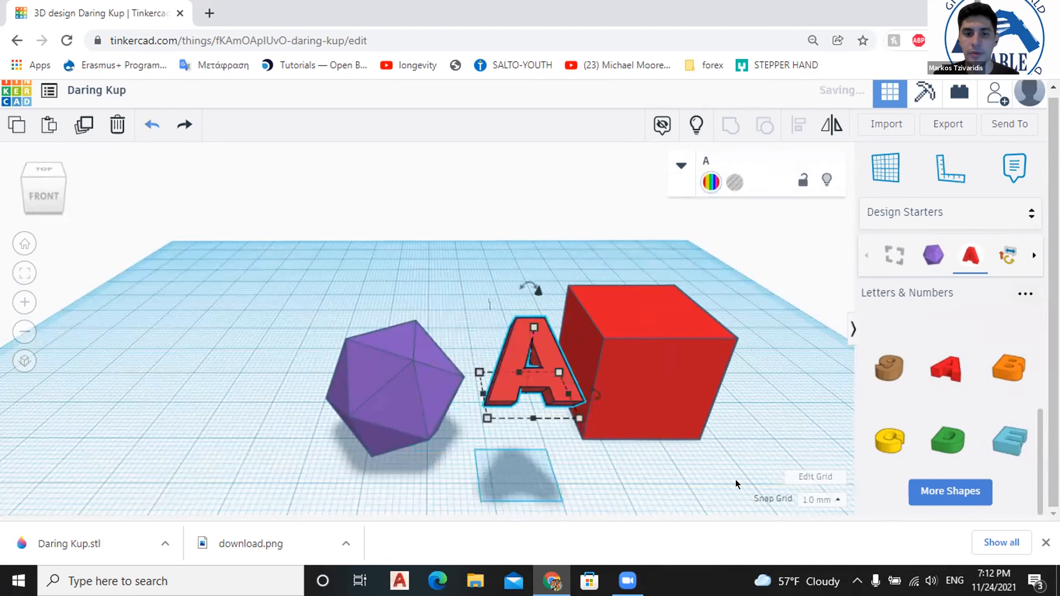
Set the workplane on a slanted face of the icosahedron and place the number 9 on that tilted plane.
click(888, 158)
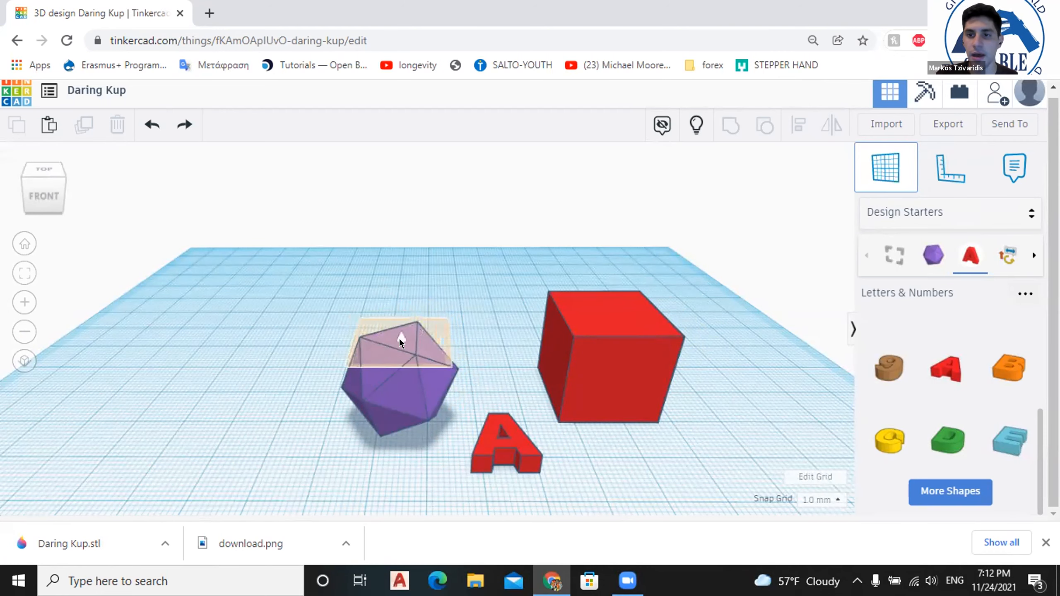
scroll(401, 338, up, 3)
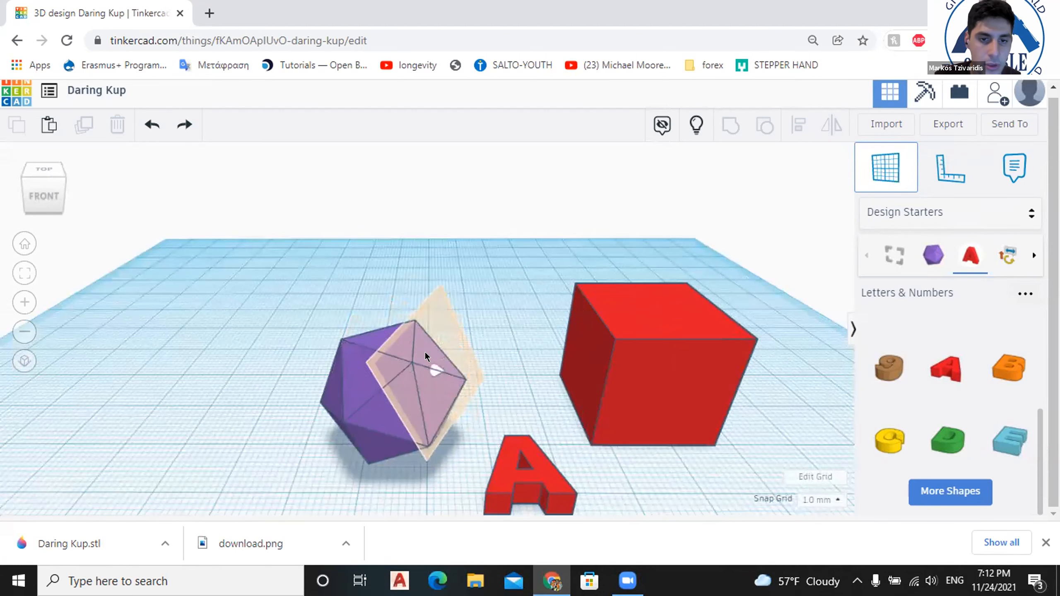
scroll(421, 350, down, 1)
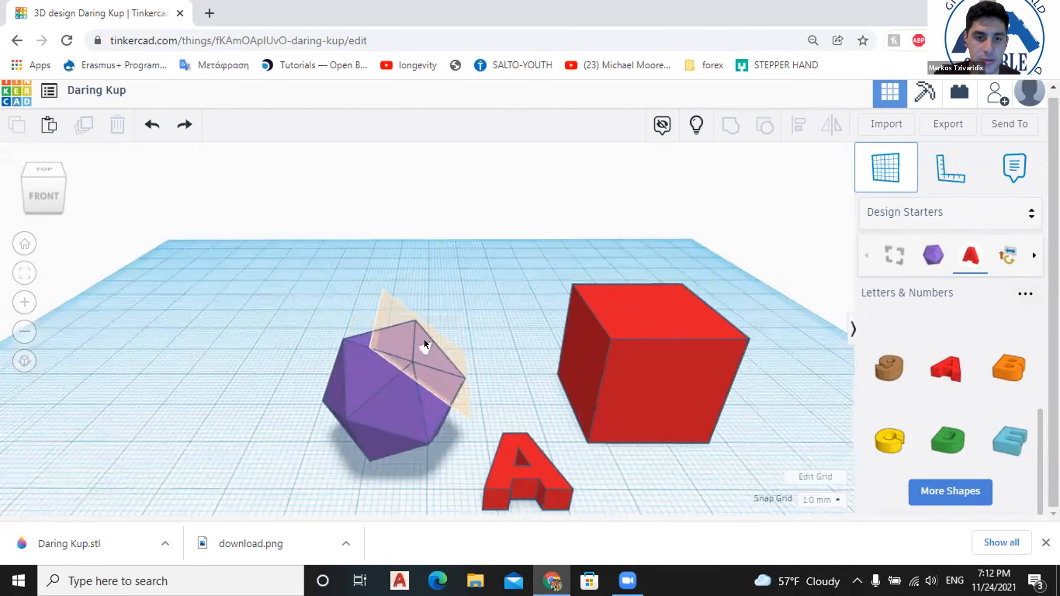
scroll(424, 340, down, 2)
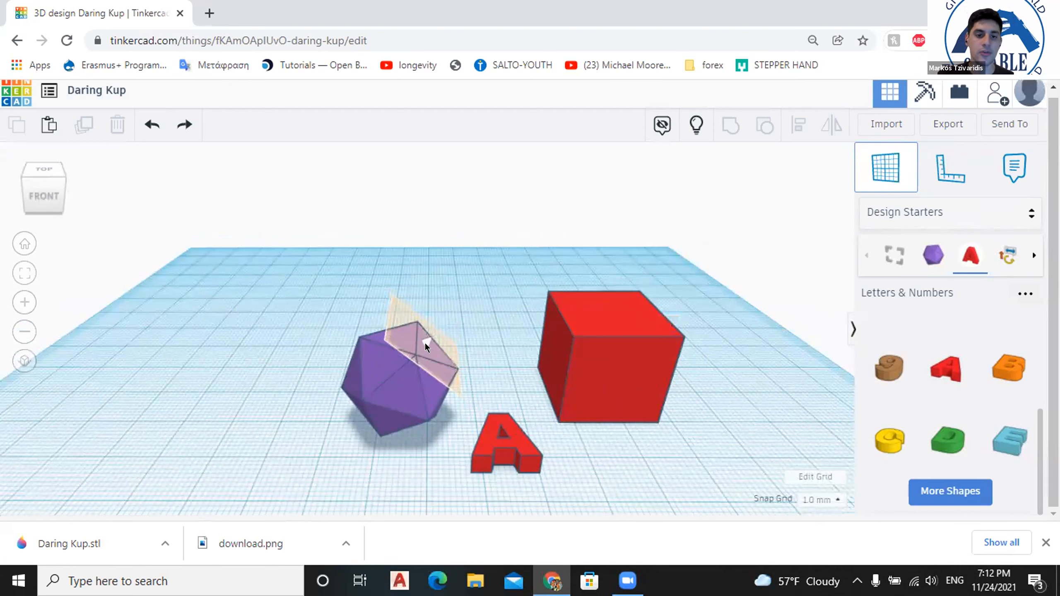
scroll(426, 341, down, 3)
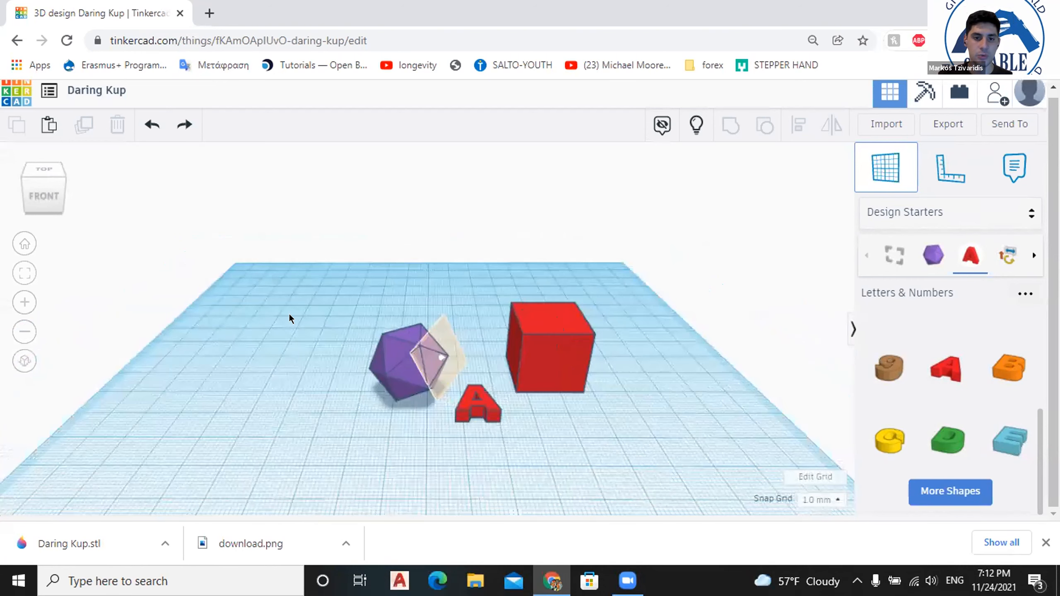
scroll(424, 331, down, 3)
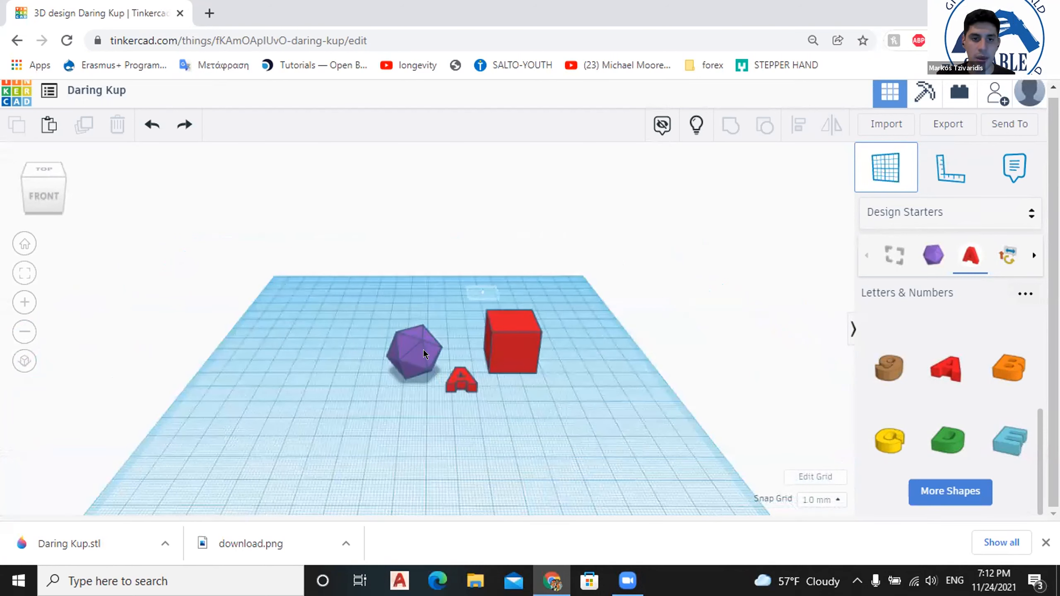
scroll(423, 351, up, 2)
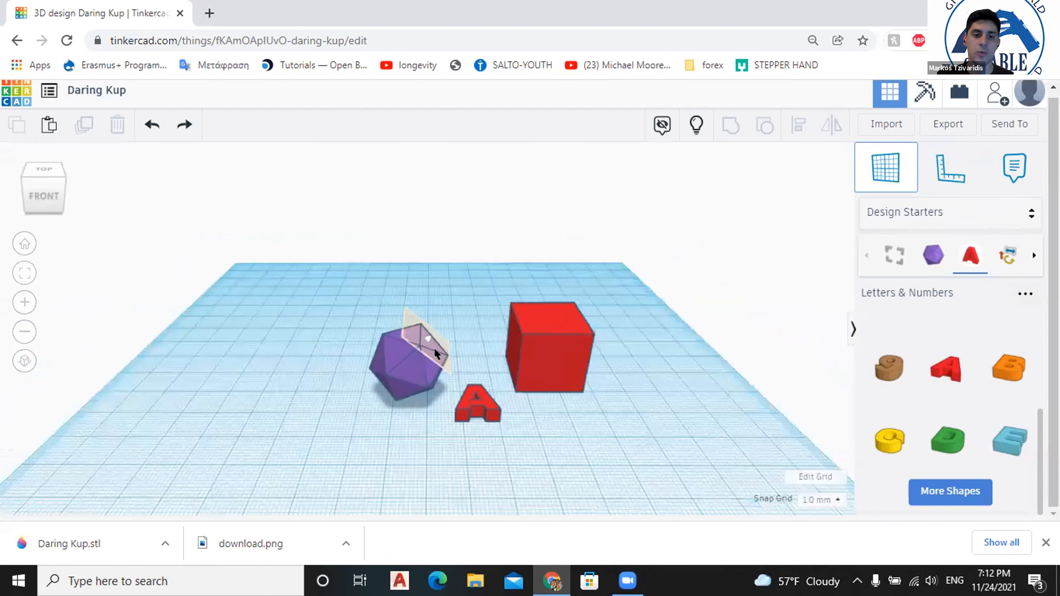
scroll(434, 347, up, 2)
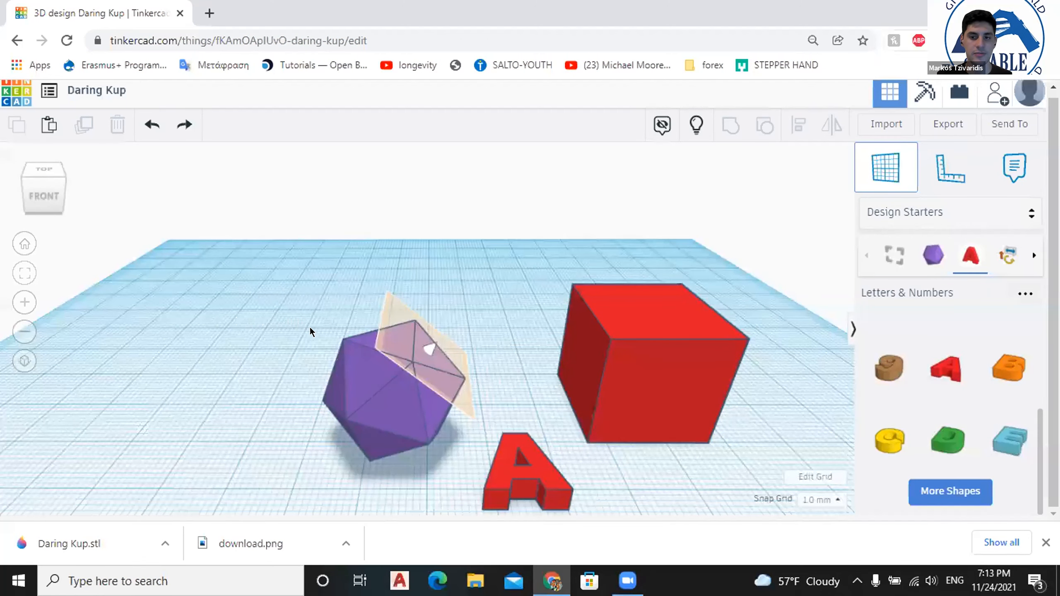
click(466, 330)
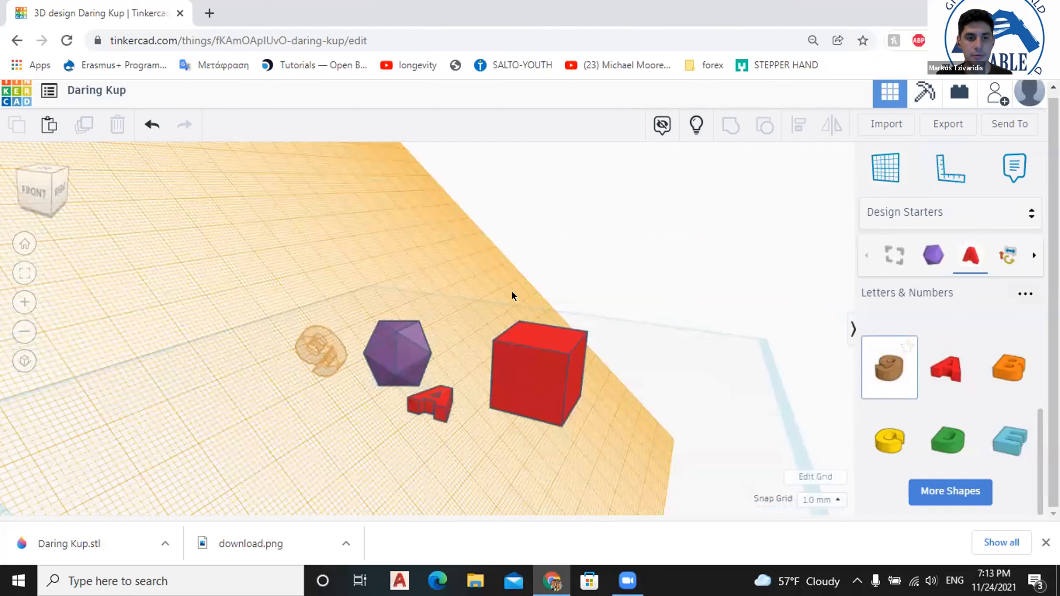
click(342, 348)
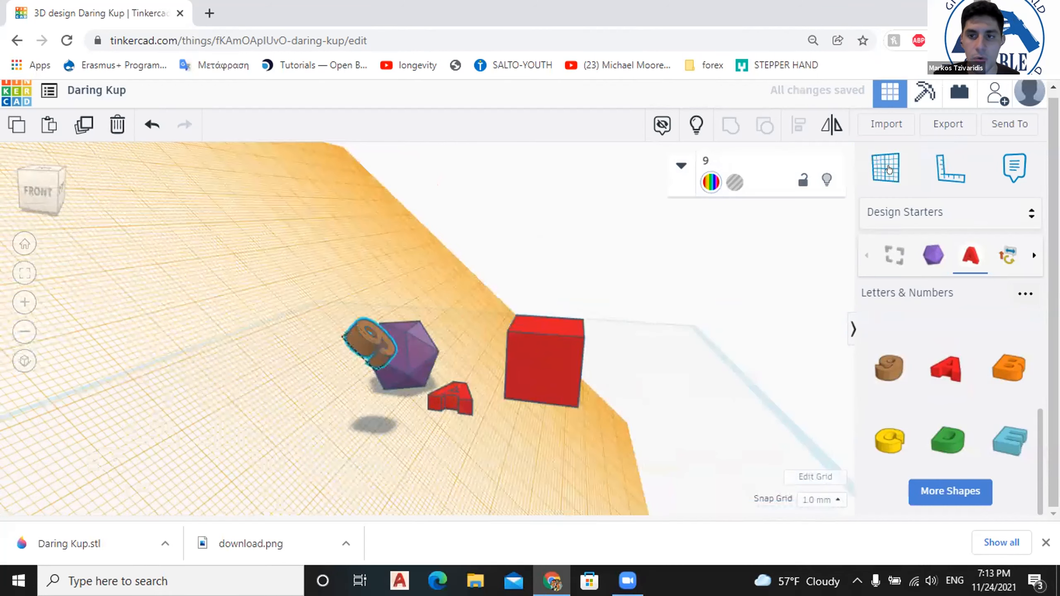
Return to the base workplane, try placing a second letter A beside the box, and undo that placement.
right_drag(711, 405, 698, 413)
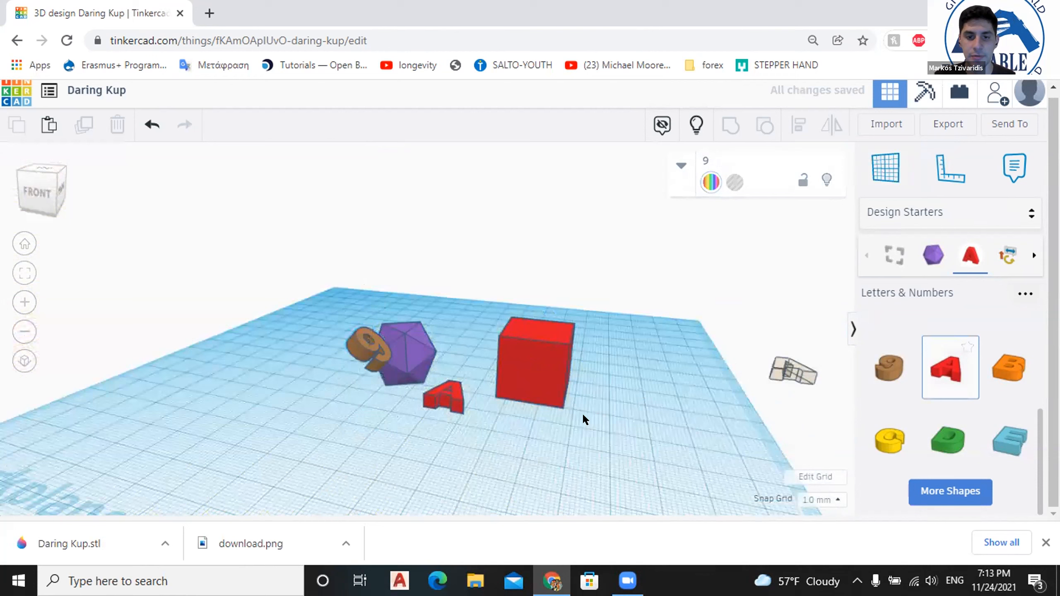
click(638, 444)
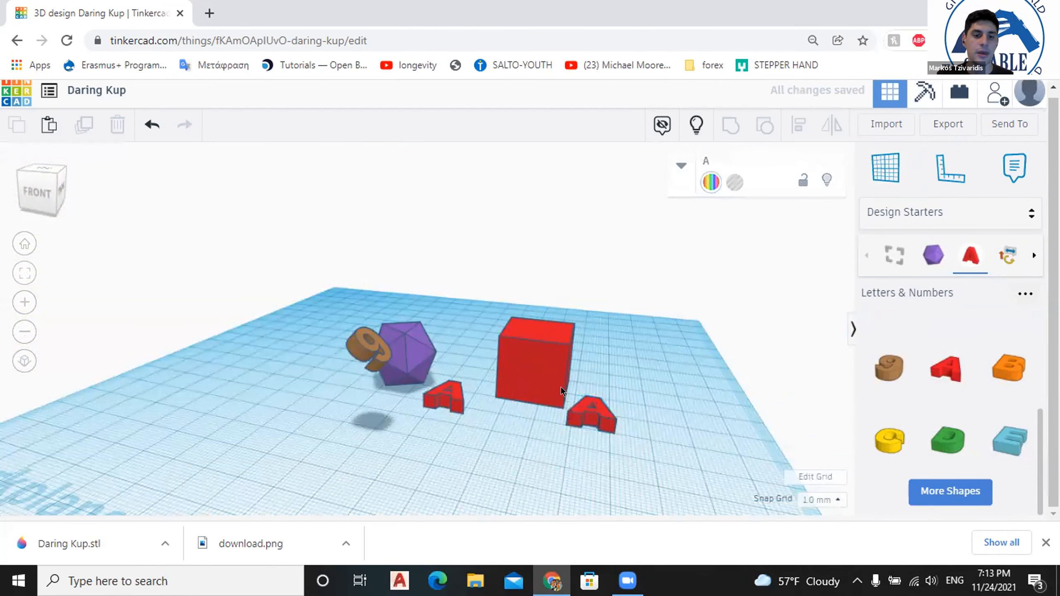
right_drag(451, 344, 389, 294)
scroll(414, 331, up, 2)
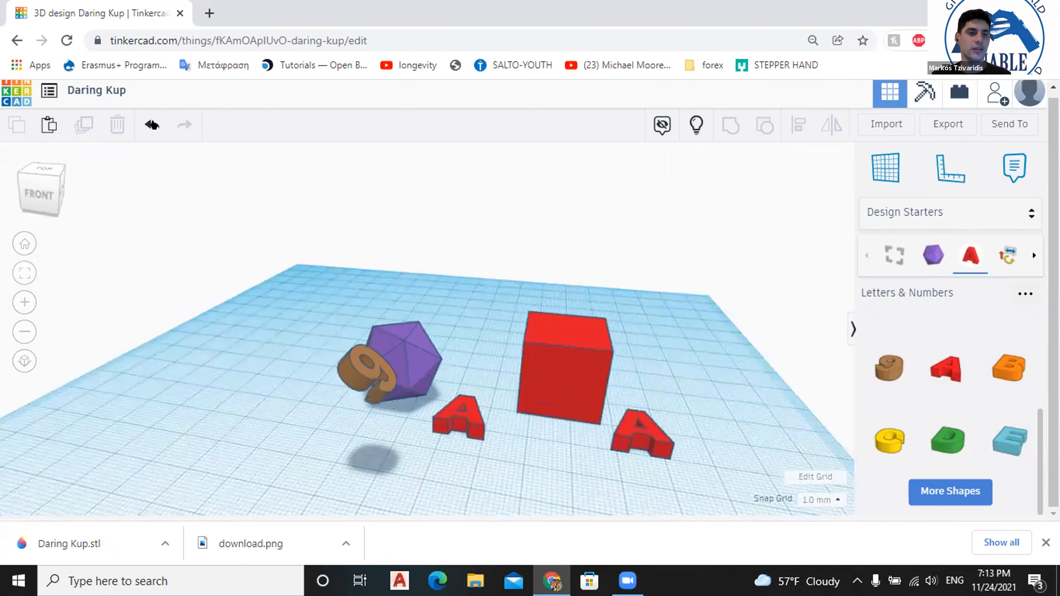
click(153, 125)
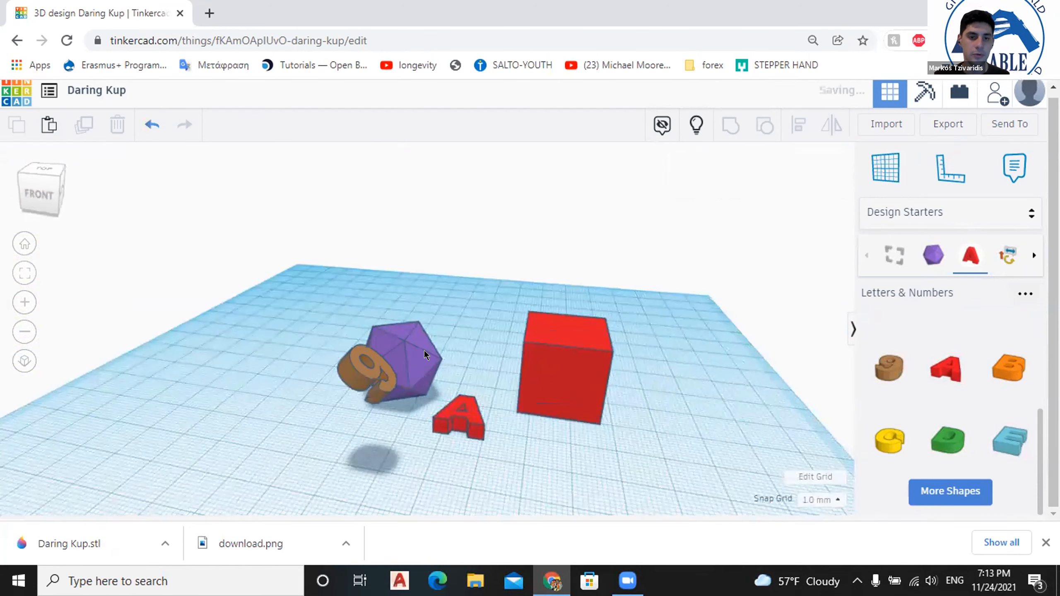
Set the workplane on a slanted face of the icosahedron again and place a letter A on that face.
key(w)
click(362, 345)
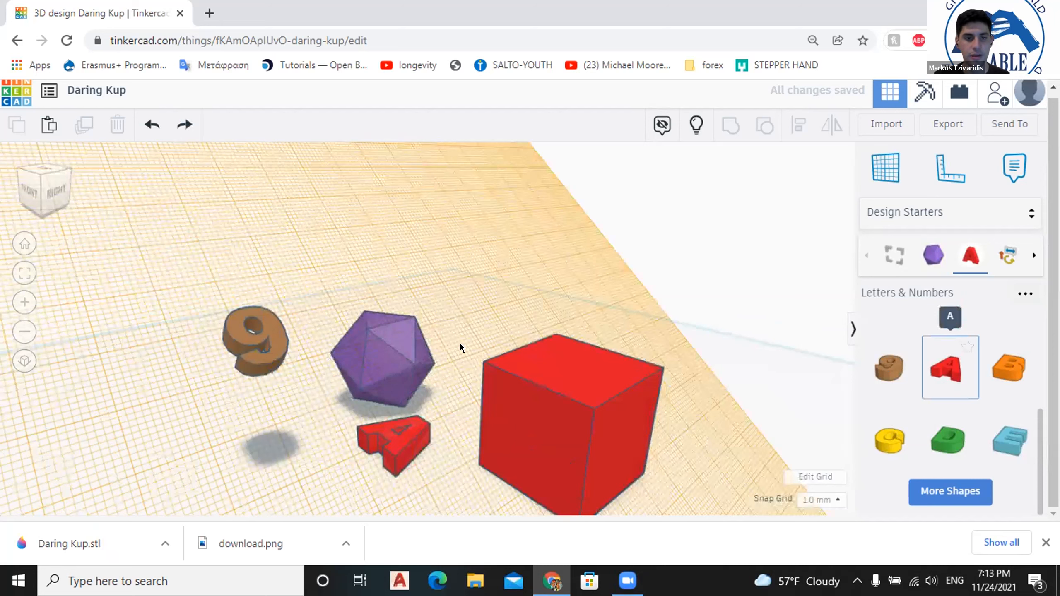
click(397, 340)
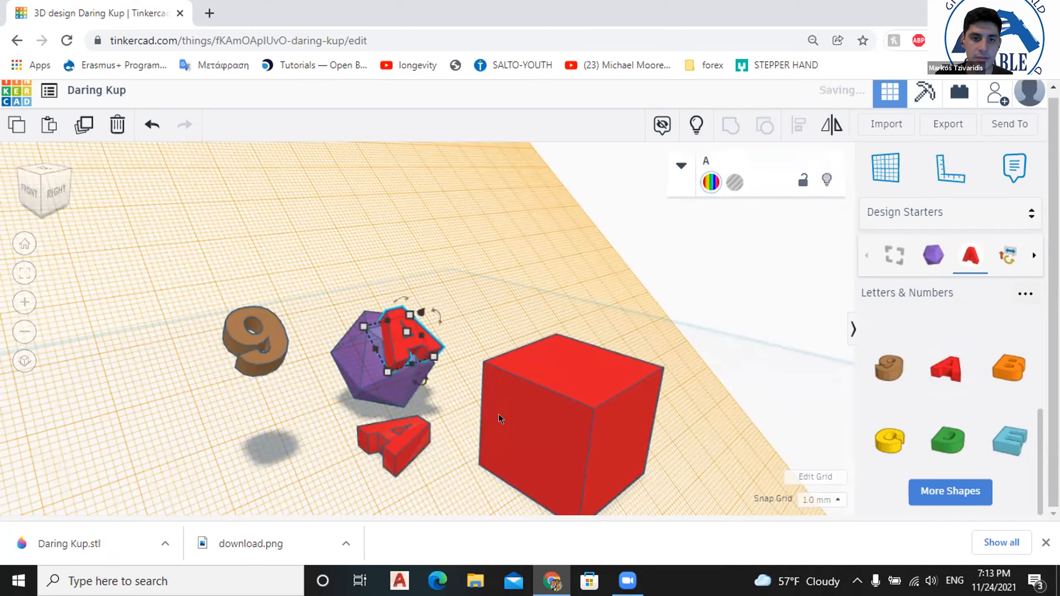
Scale down the letter A on the icosahedron's face to about 5.53 by 6.02 mm.
scroll(499, 367, up, 3)
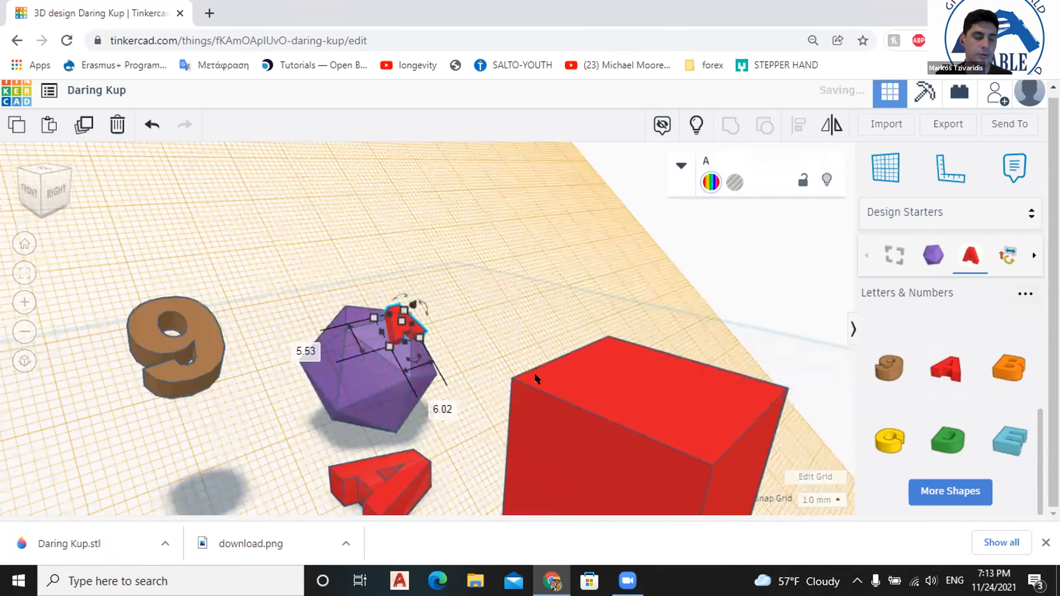
scroll(400, 267, up, 1)
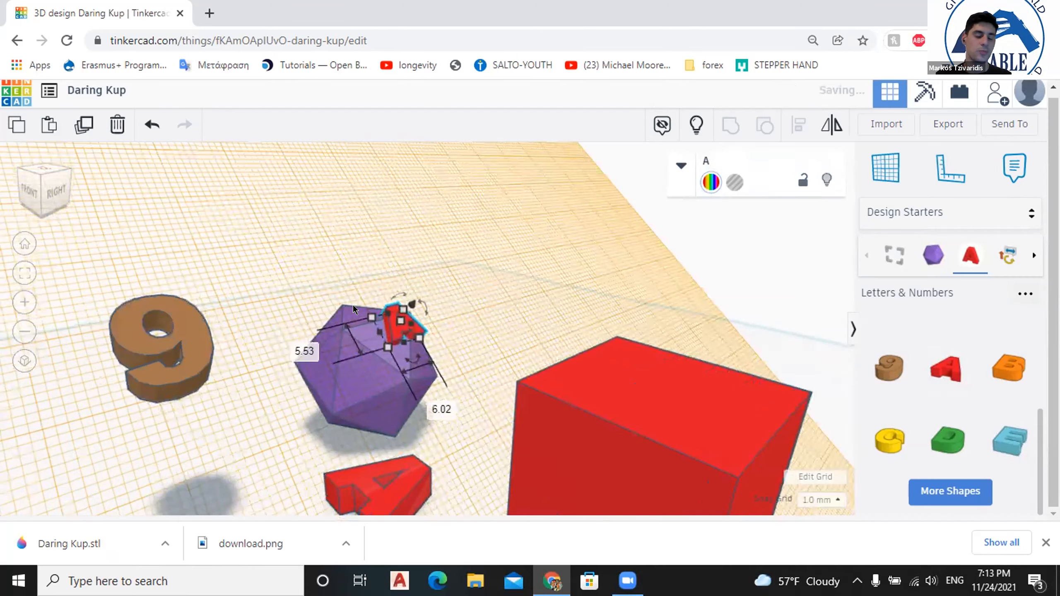
scroll(426, 339, up, 1)
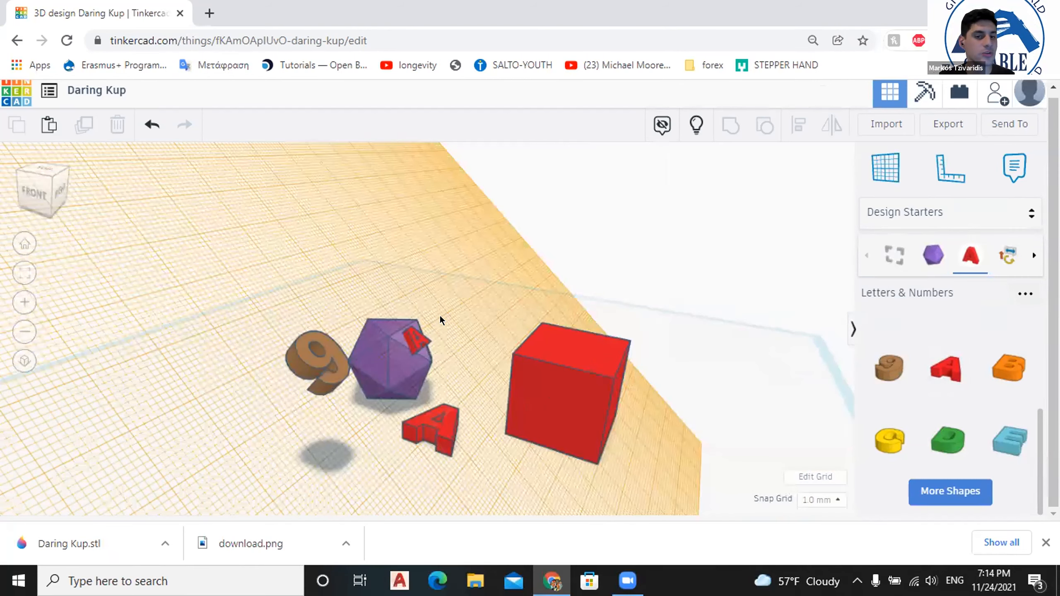
Return the workplane from the tilted face to the base plane.
right_drag(339, 339, 859, 182)
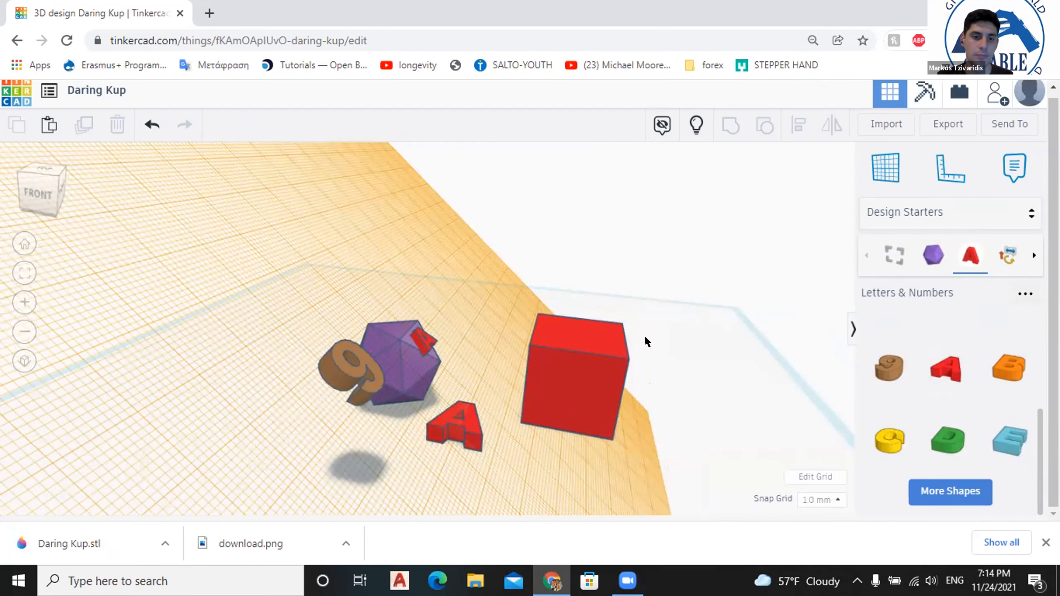
right_drag(562, 265, 576, 290)
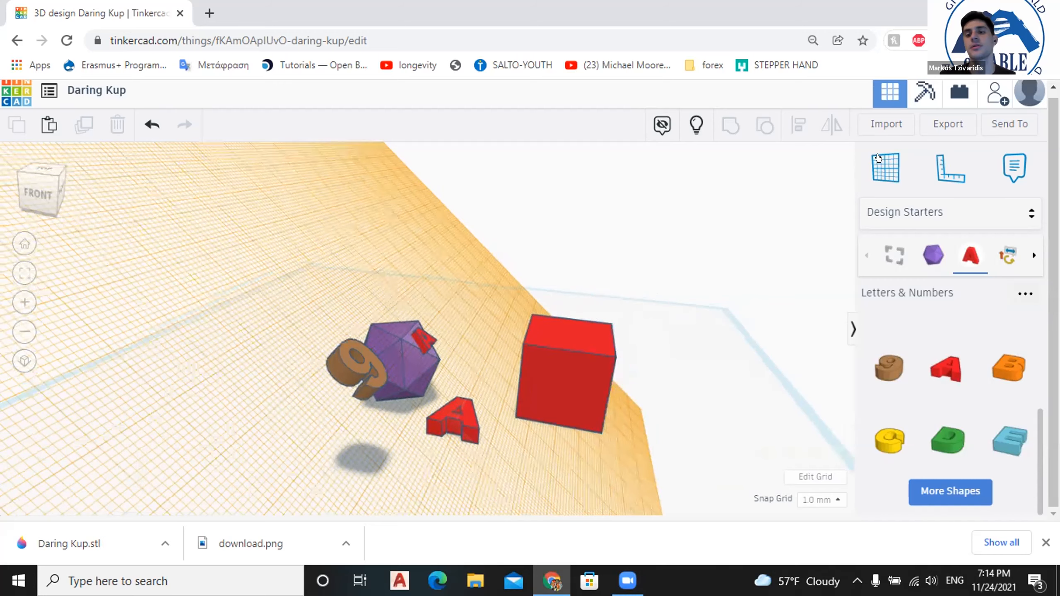
scroll(833, 181, down, 2)
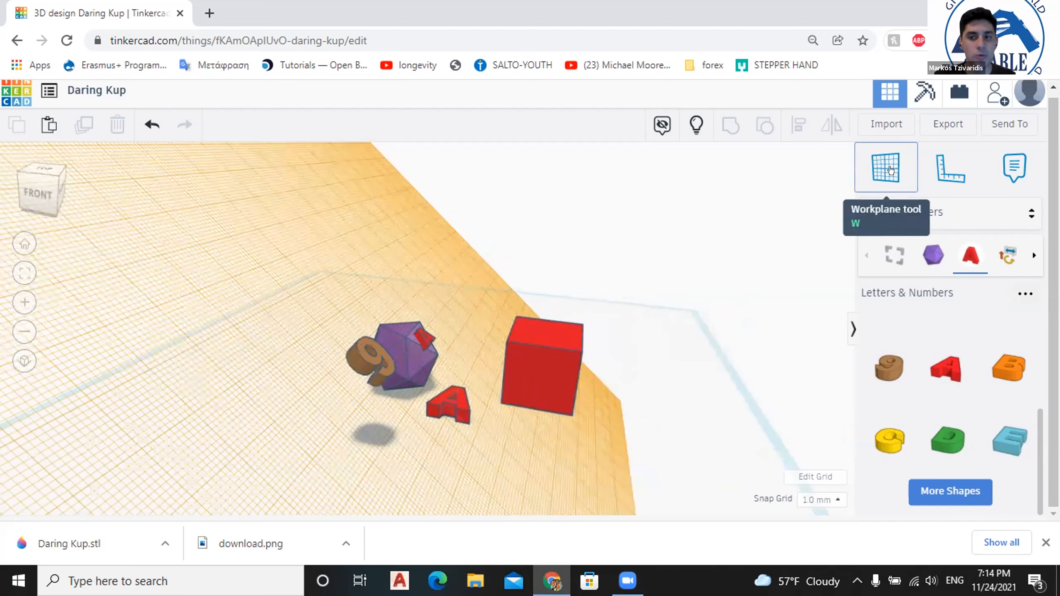
click(891, 170)
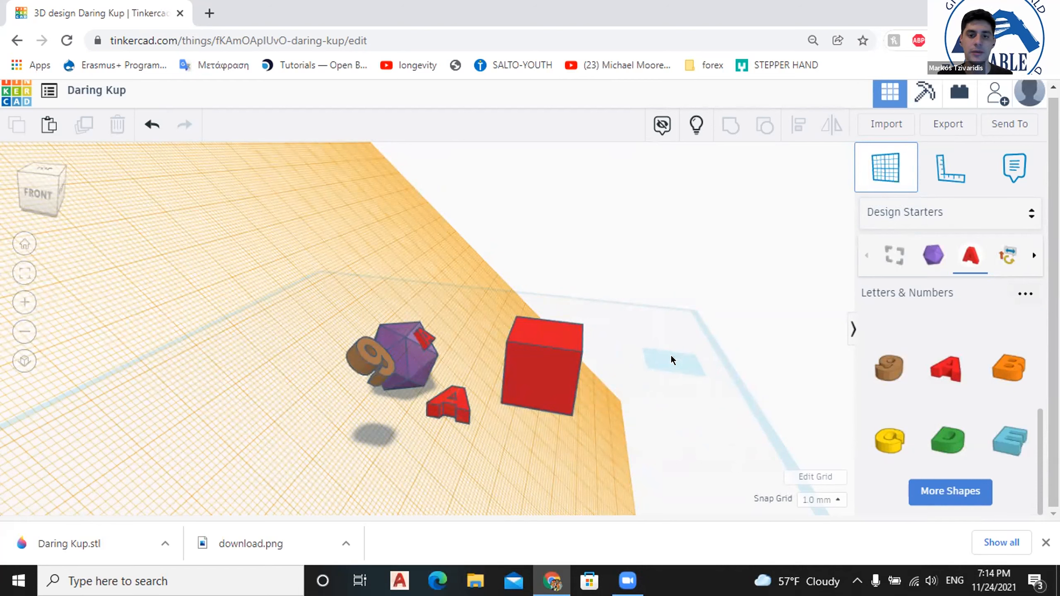
click(637, 368)
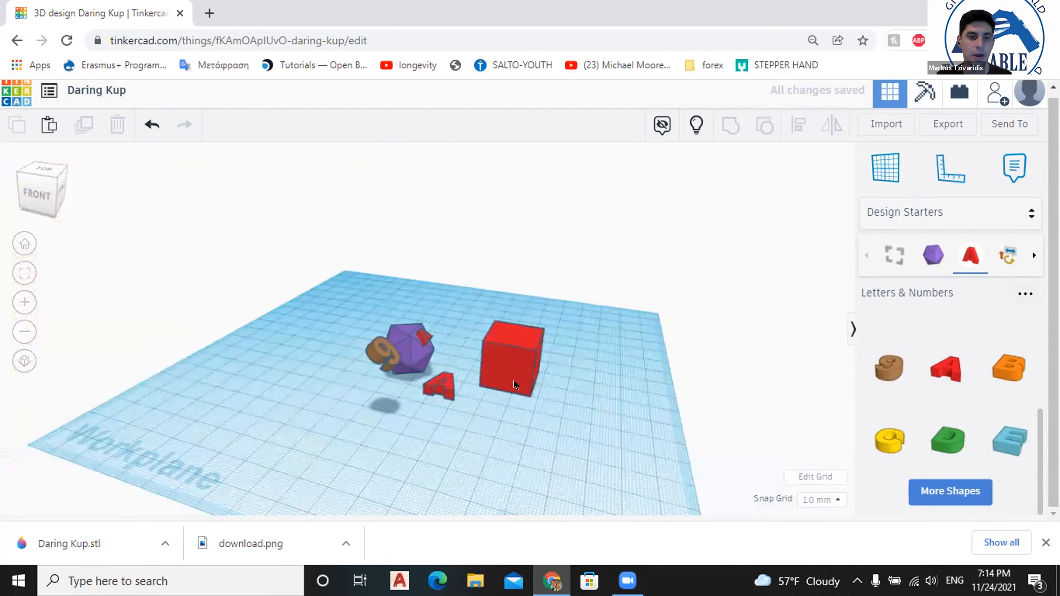
Examine how the letters and the number 9 sit relative to the icosahedron on the base workplane.
right_drag(363, 355, 402, 368)
scroll(297, 327, down, 2)
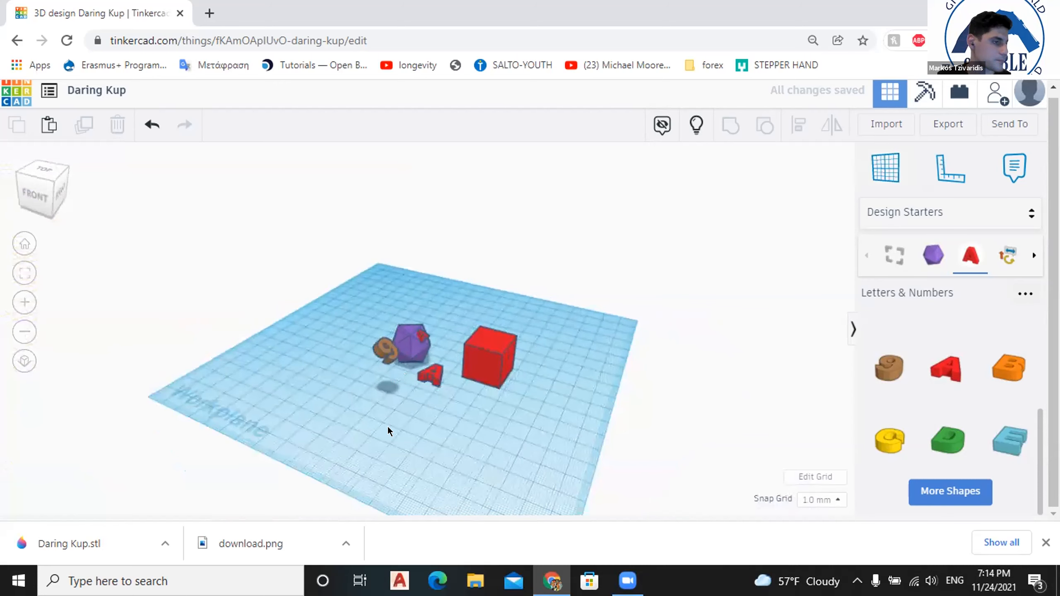
scroll(388, 427, up, 4)
scroll(472, 378, up, 1)
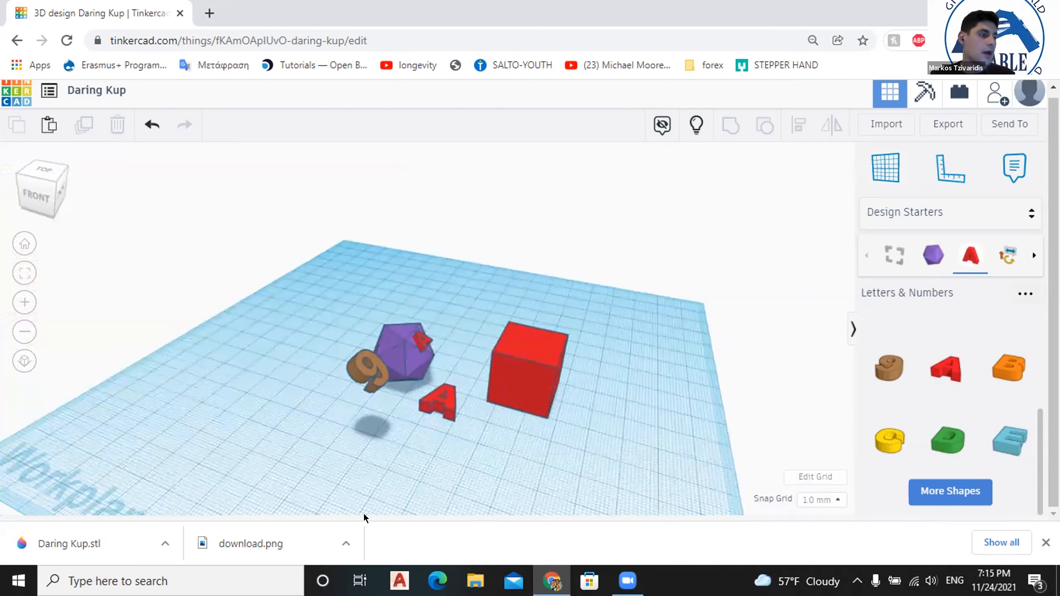
scroll(364, 515, down, 1)
scroll(355, 511, up, 1)
scroll(353, 443, up, 1)
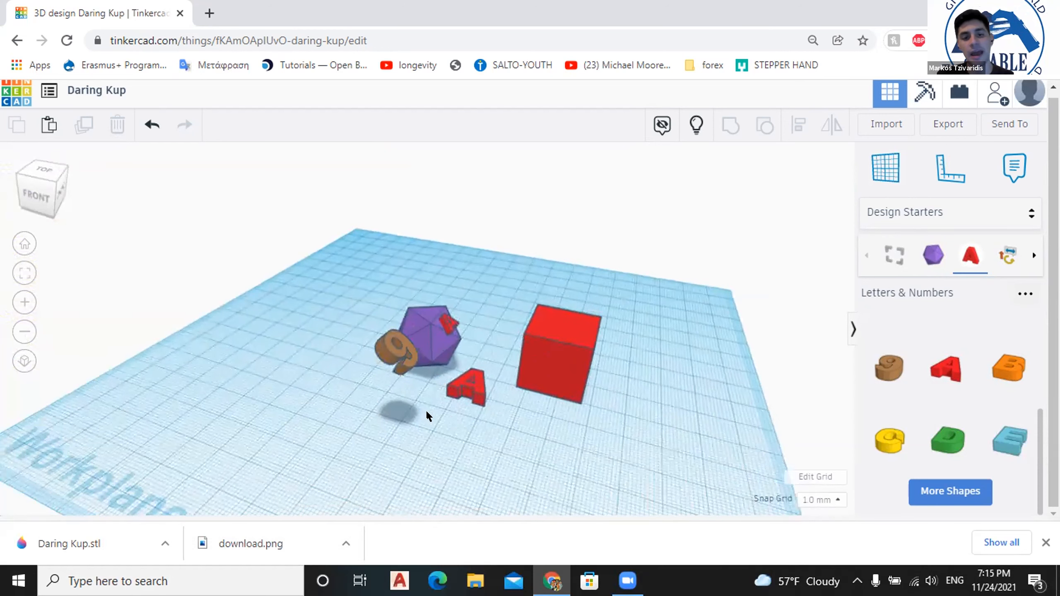
Try moving the icosahedron by 3 mm and 4 mm across the workplane, and undo the move.
scroll(428, 414, down, 2)
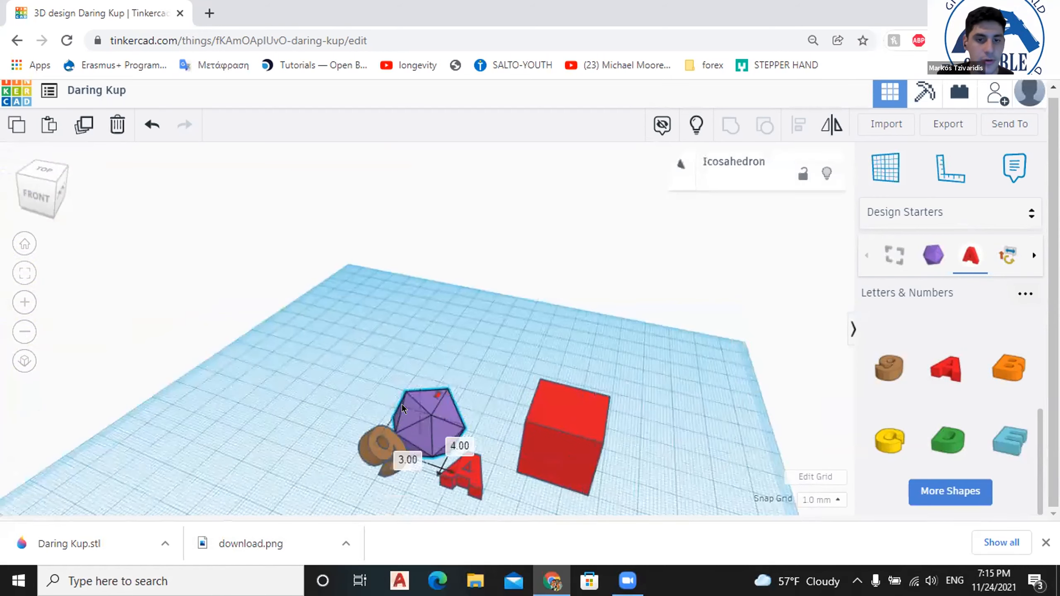
scroll(488, 352, up, 2)
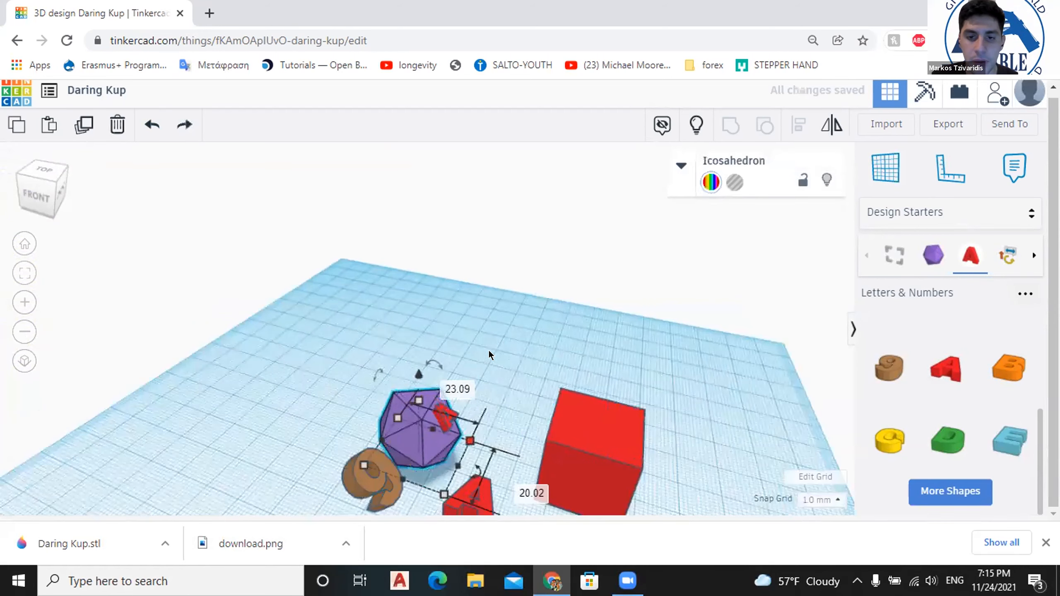
scroll(498, 353, up, 1)
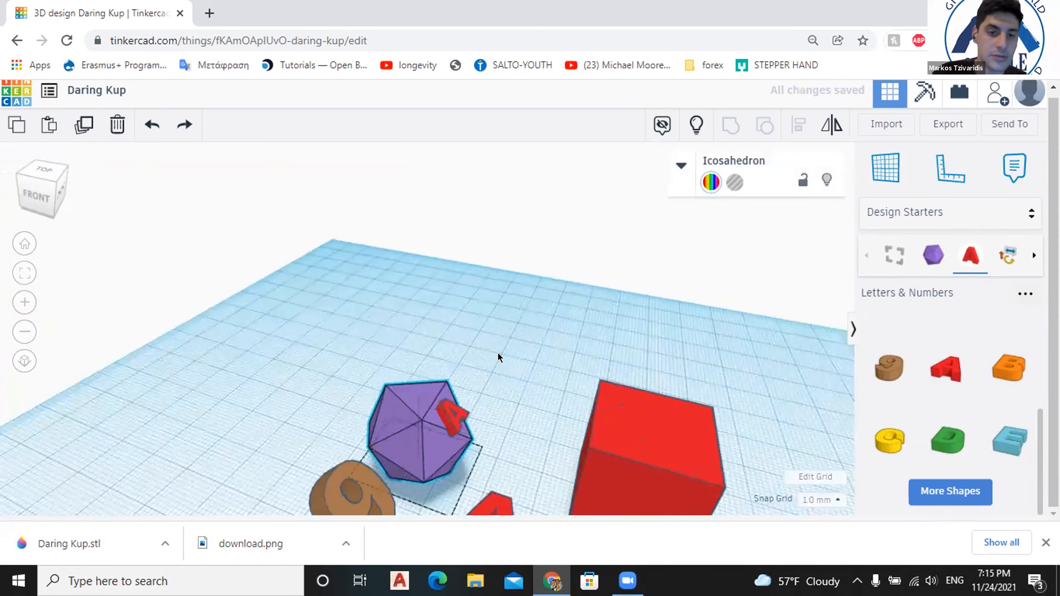
middle_drag(498, 397, 498, 356)
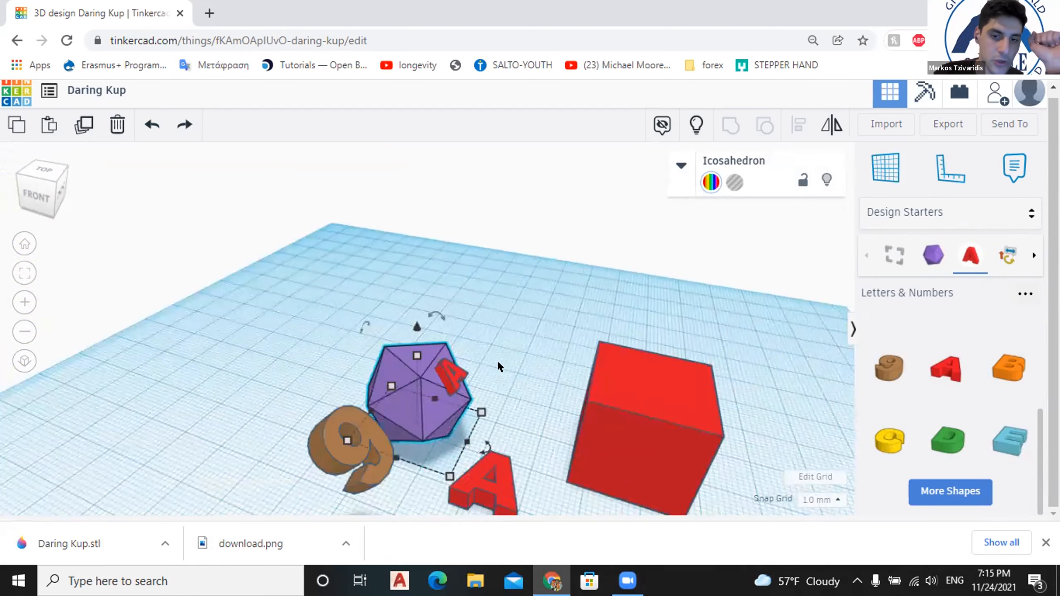
scroll(551, 342, down, 1)
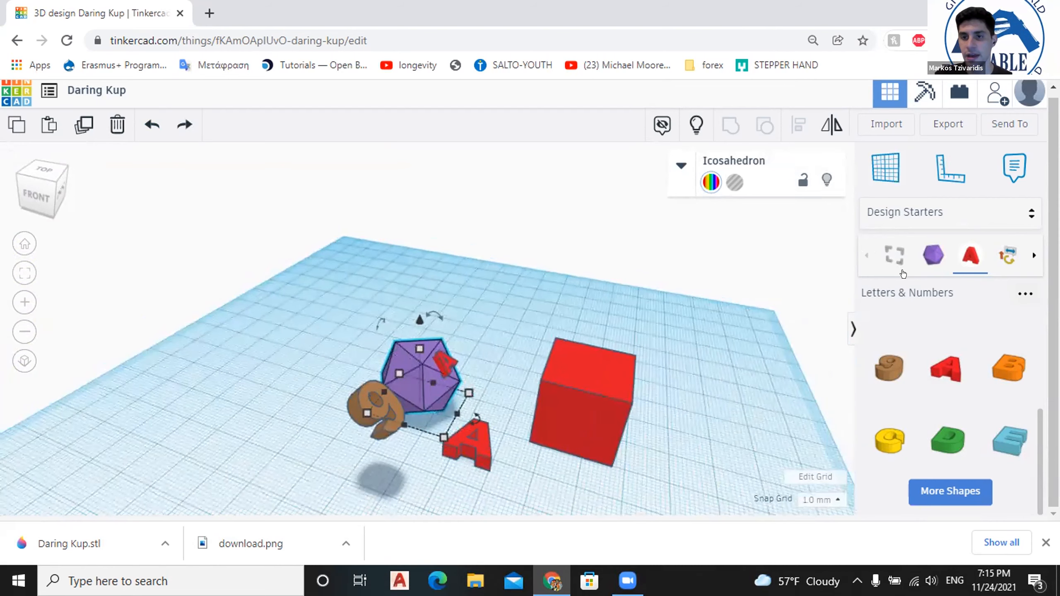
Switch the shape library to Basic Shapes and place a cylinder near the red box.
click(918, 274)
scroll(893, 256, down, 1)
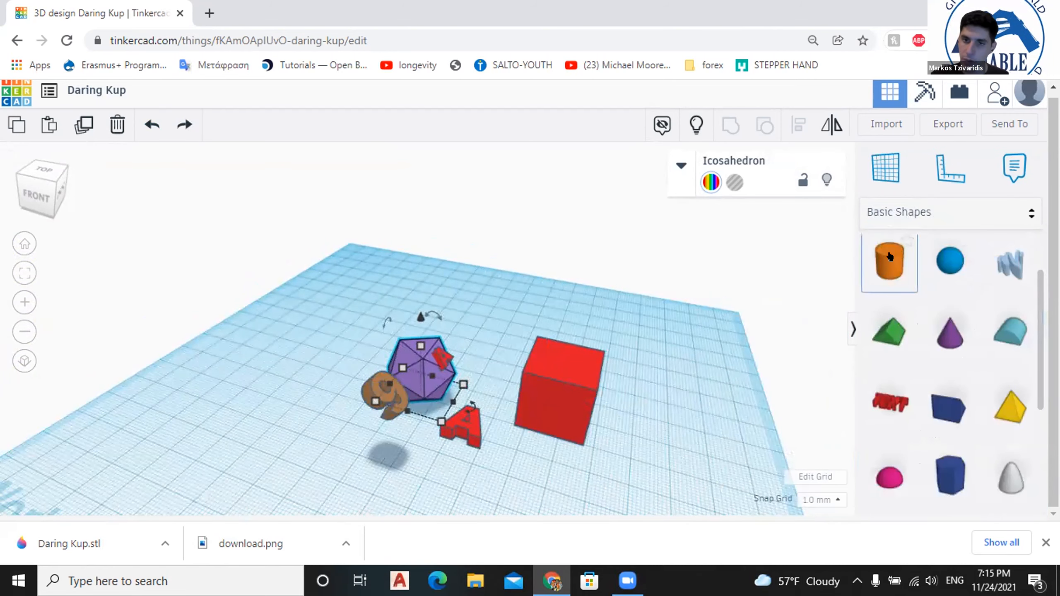
drag(734, 314, 508, 399)
Stretch the cylinder taller and move it by about 9 mm and 1 mm so that it overlaps the red box.
drag(513, 350, 525, 331)
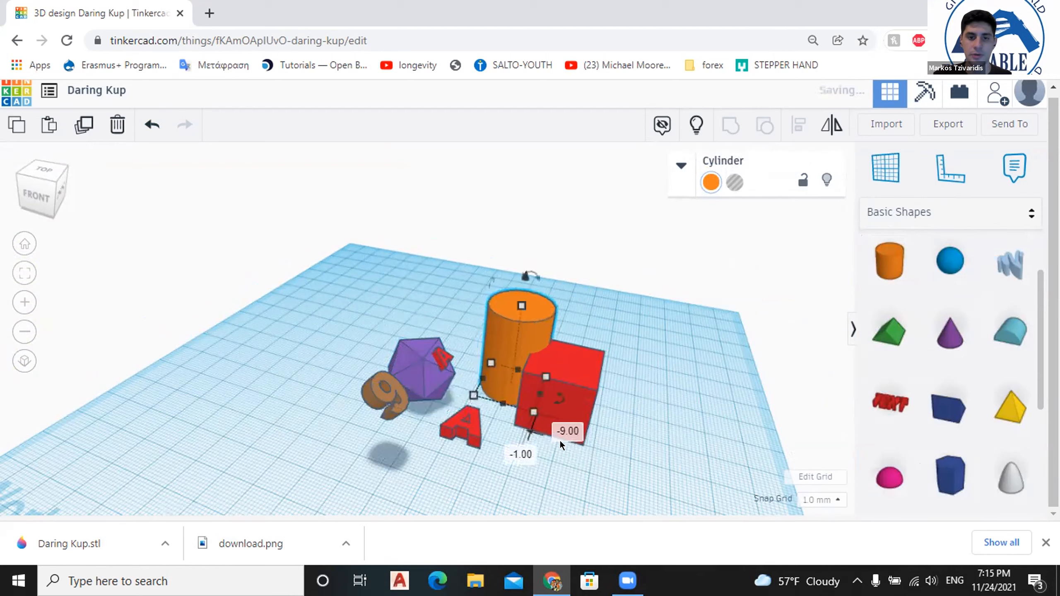
click(636, 451)
right_drag(638, 442, 532, 452)
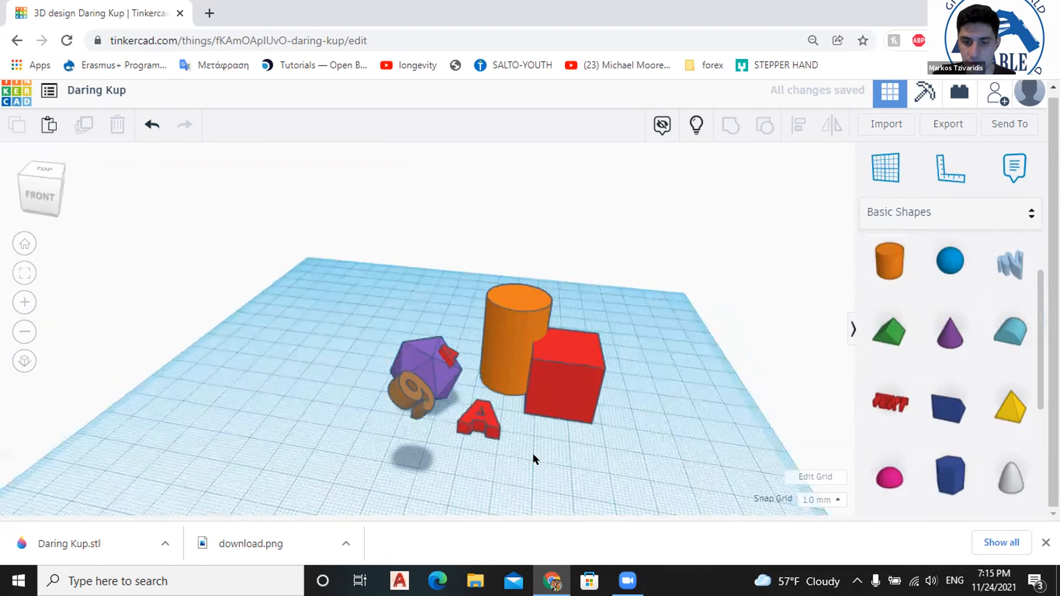
Delete the loose letter A and the number 9 beside the icosahedron.
click(477, 429)
key(Delete)
click(399, 389)
key(Delete)
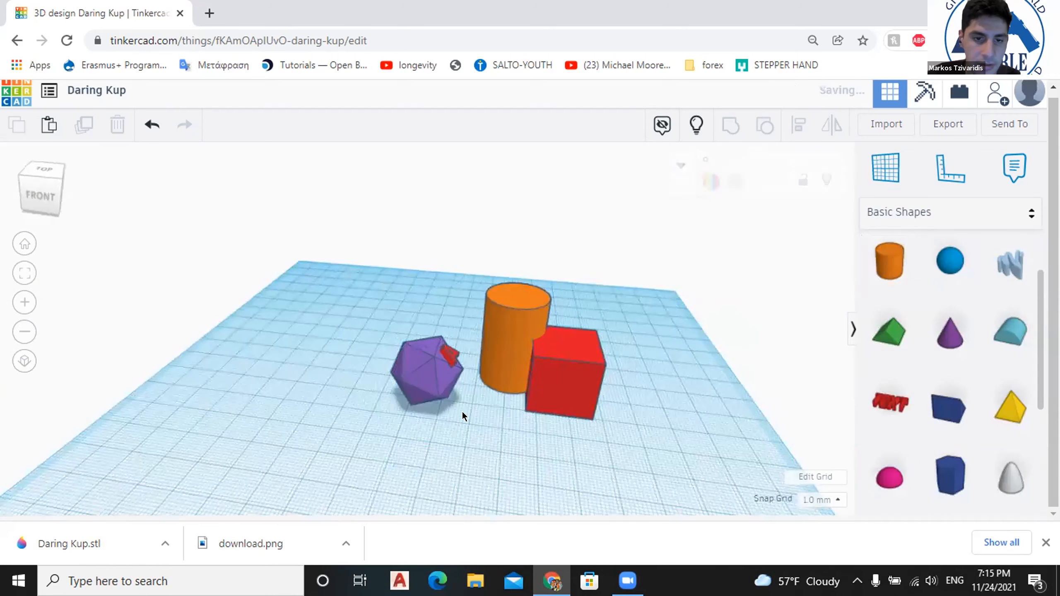
Group the icosahedron with the letter A attached to its face, and select the combined shape.
drag(453, 310, 376, 413)
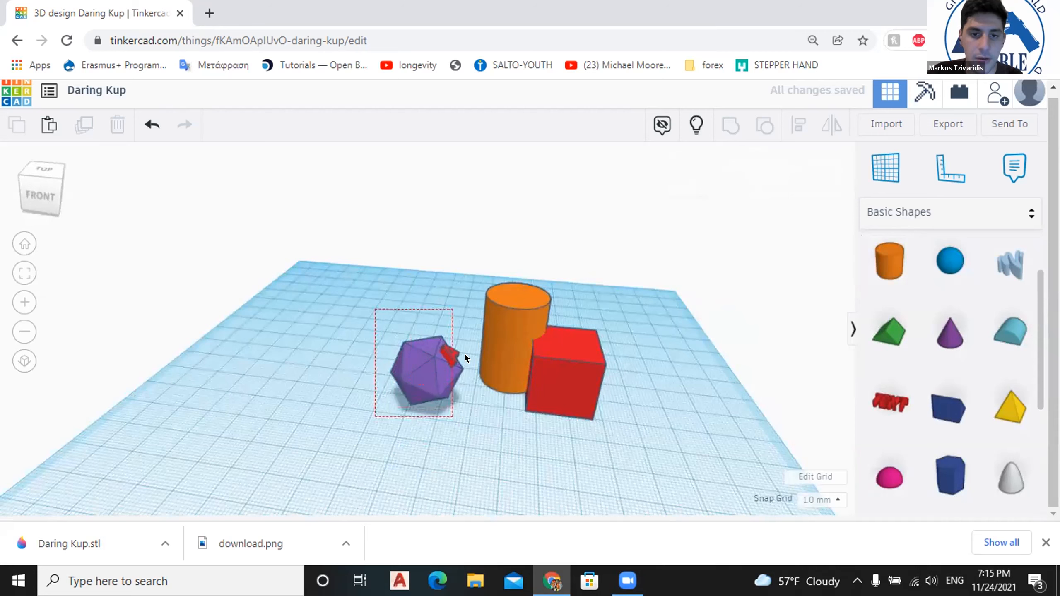
drag(464, 354, 472, 346)
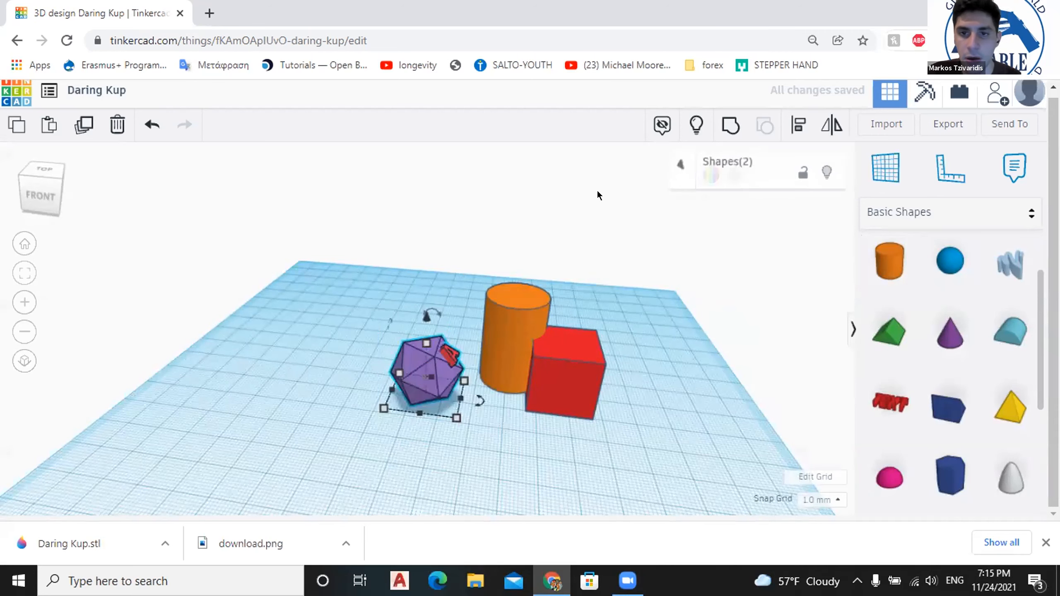
click(721, 131)
click(632, 210)
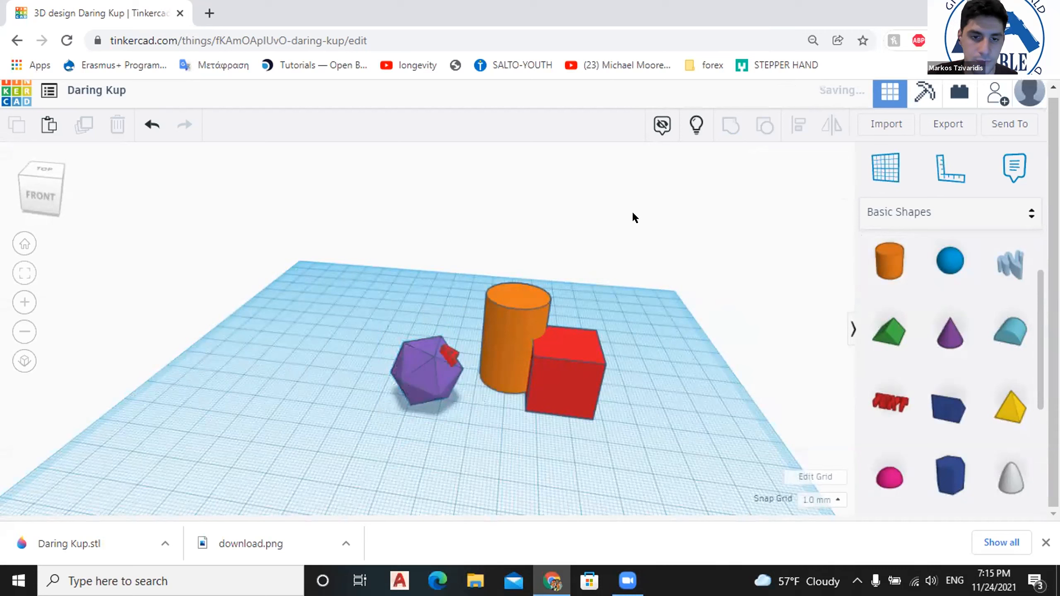
click(430, 372)
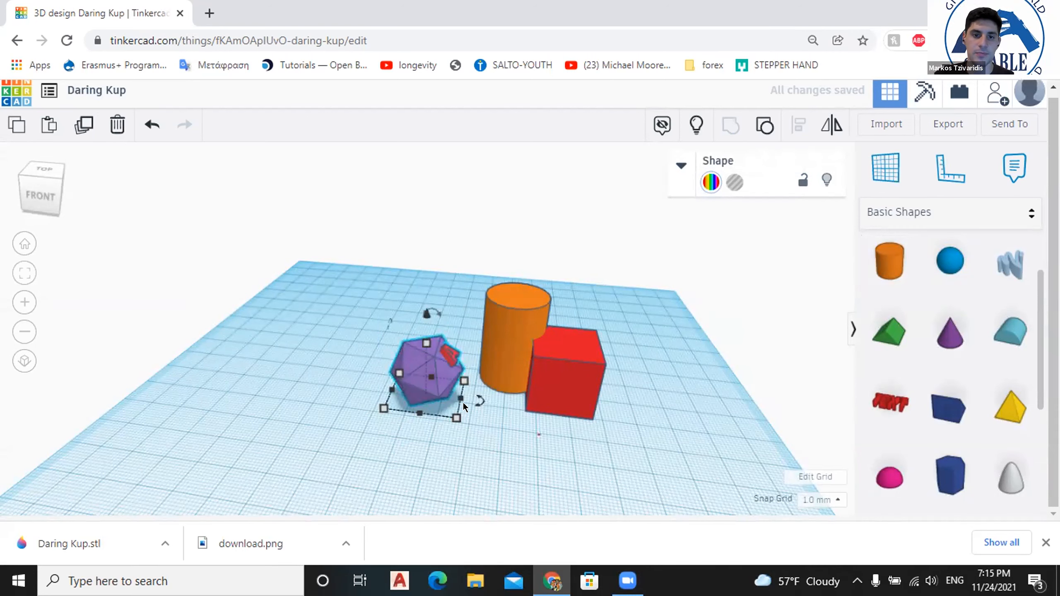
Move the grouped icosahedron across the workplane so that it overlaps the cylinder and the red box.
right_drag(463, 403, 436, 387)
click(483, 388)
click(447, 393)
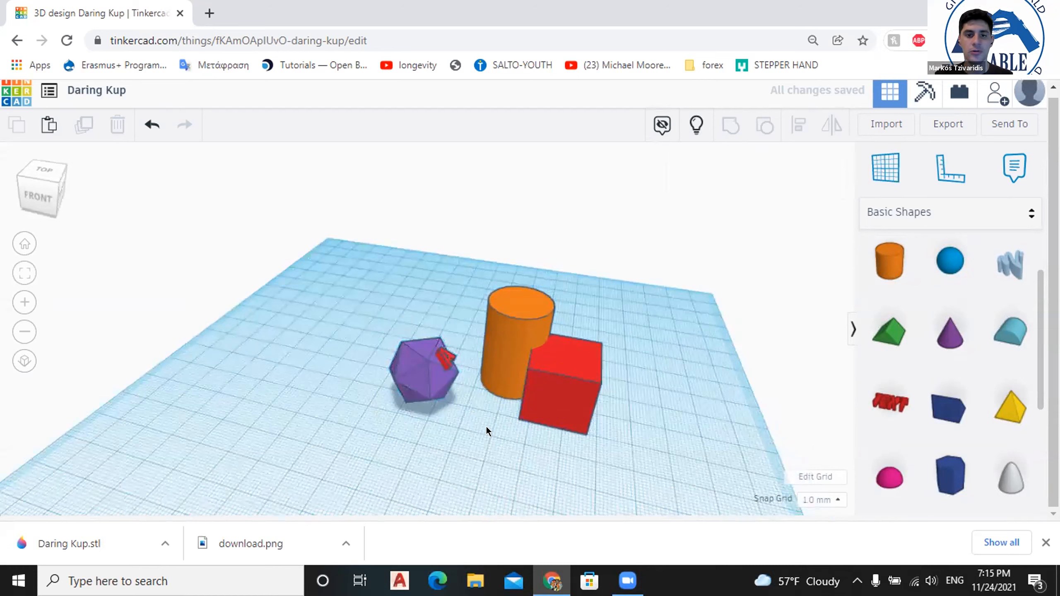
click(539, 354)
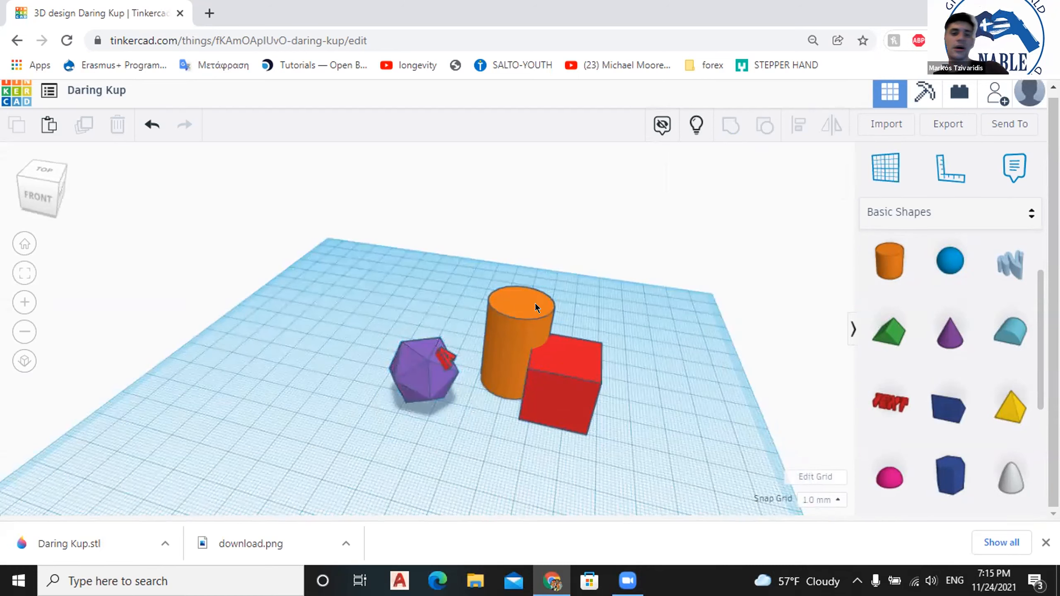
click(522, 329)
click(587, 404)
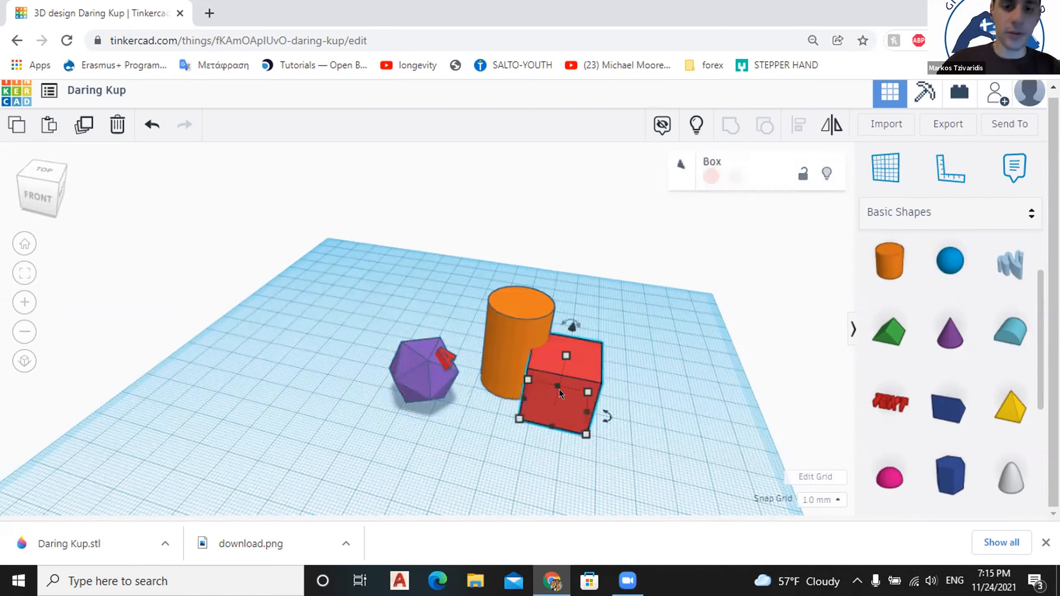
click(439, 377)
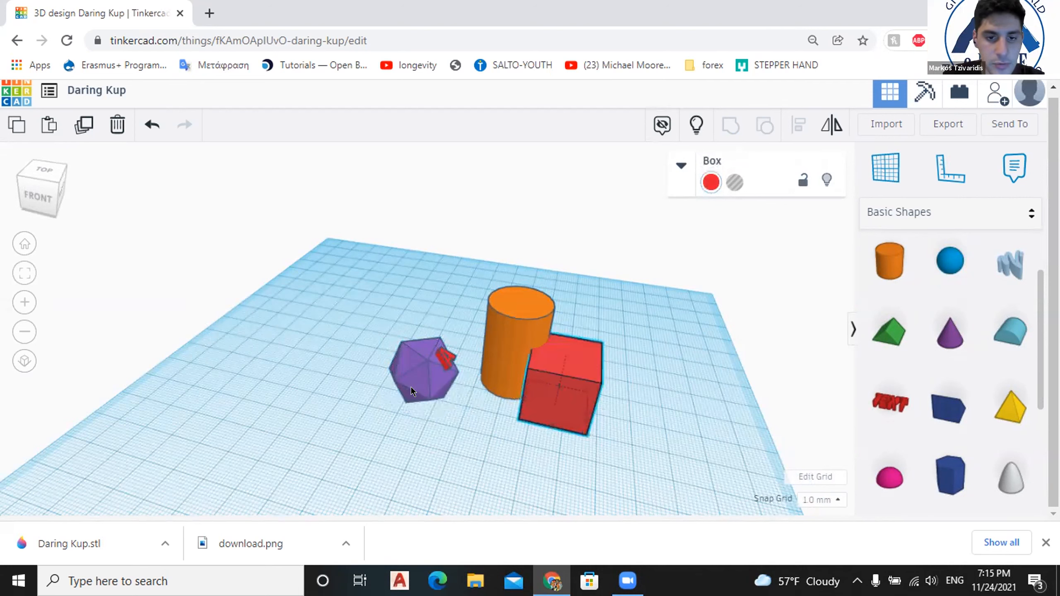
drag(348, 376, 500, 400)
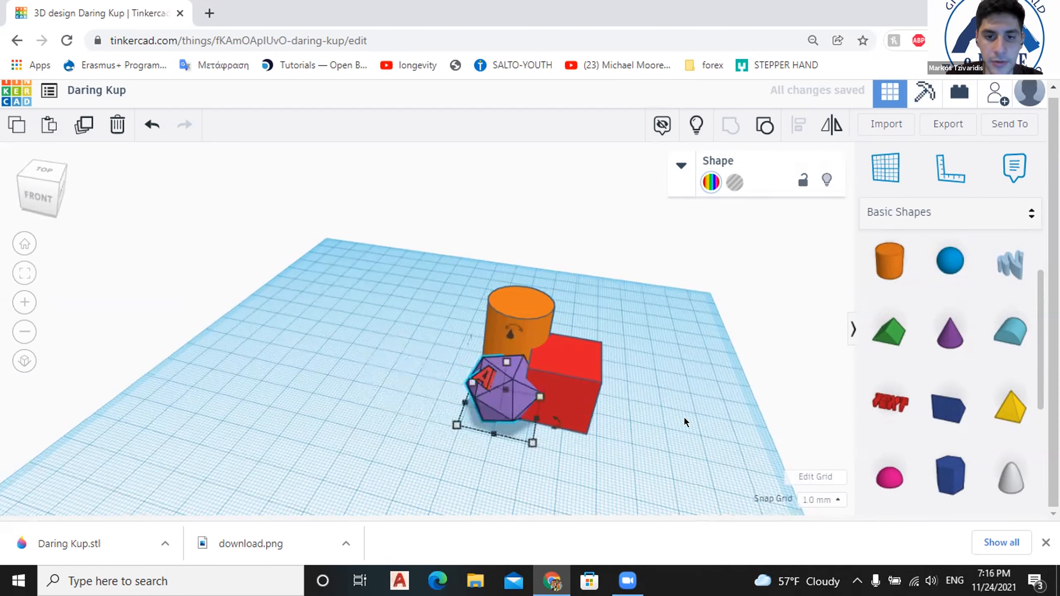
Move the grouped icosahedron by -9 mm in both workplane directions, in front of the cylinder and the red box.
click(661, 416)
right_drag(661, 416, 633, 410)
scroll(720, 412, up, 2)
click(524, 403)
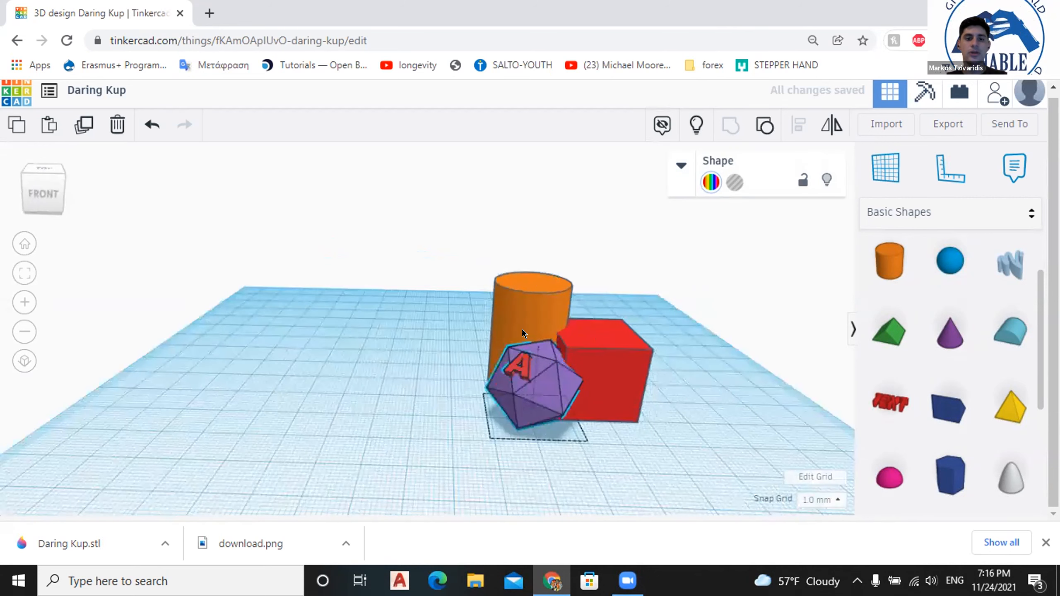
right_drag(521, 329, 521, 338)
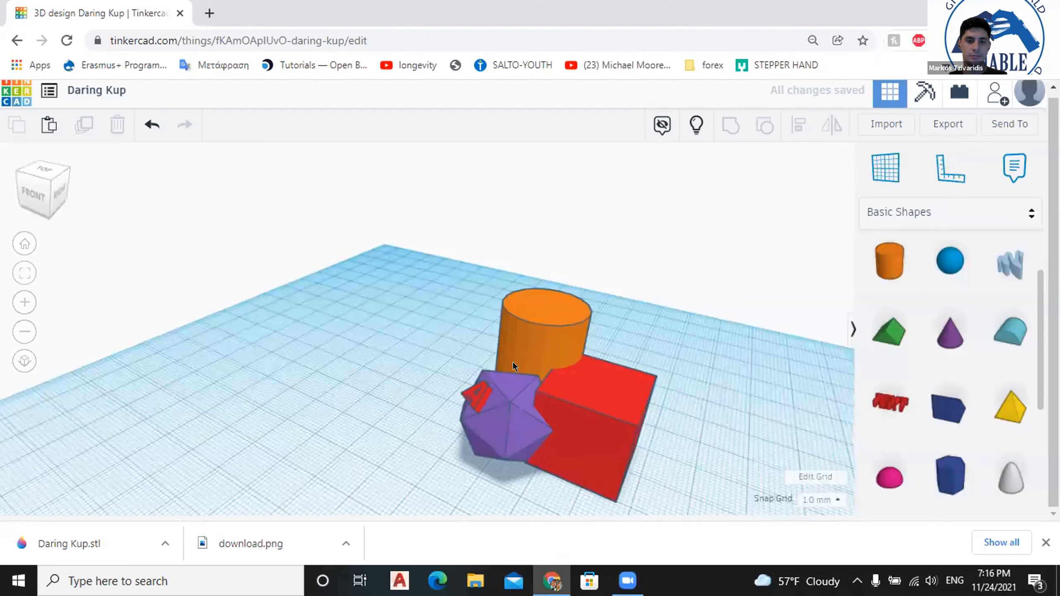
click(511, 376)
right_drag(511, 375, 512, 365)
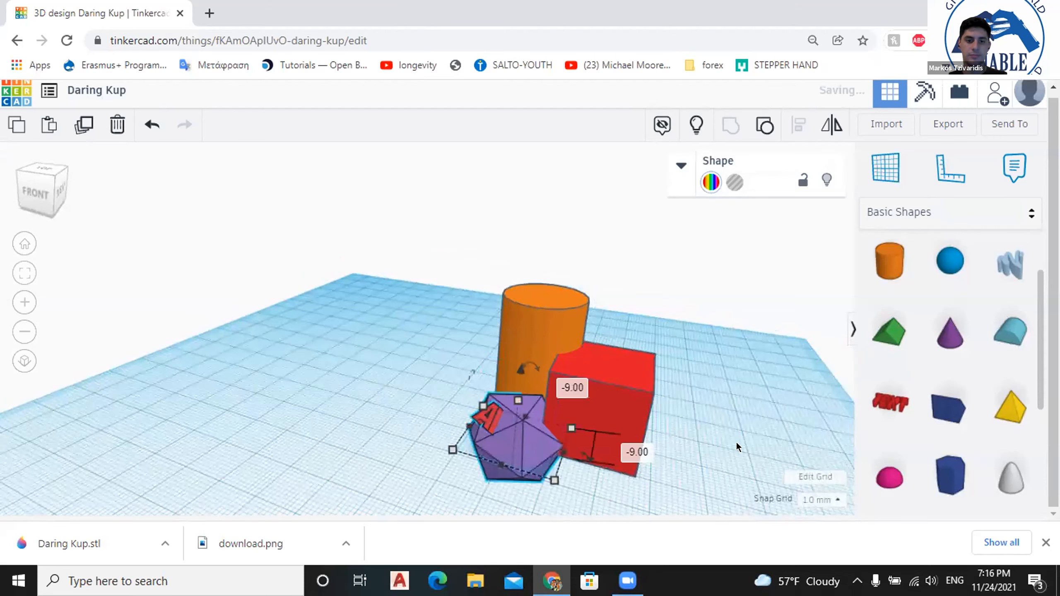
click(773, 403)
Try moving the grouped icosahedron away from the red box, and undo the move.
right_drag(774, 403, 538, 427)
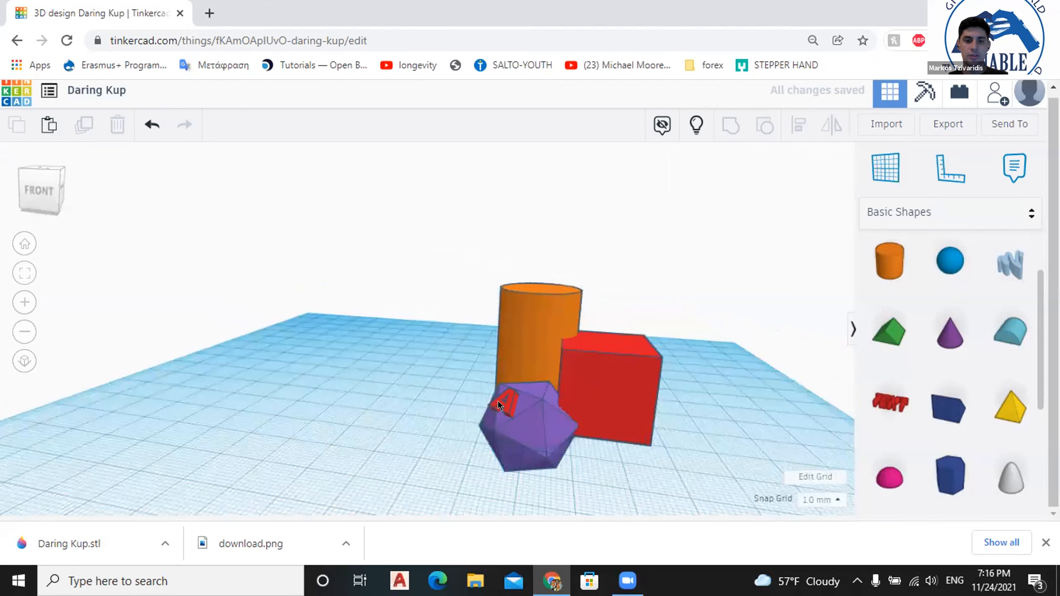
right_drag(624, 393, 584, 417)
right_drag(487, 405, 577, 427)
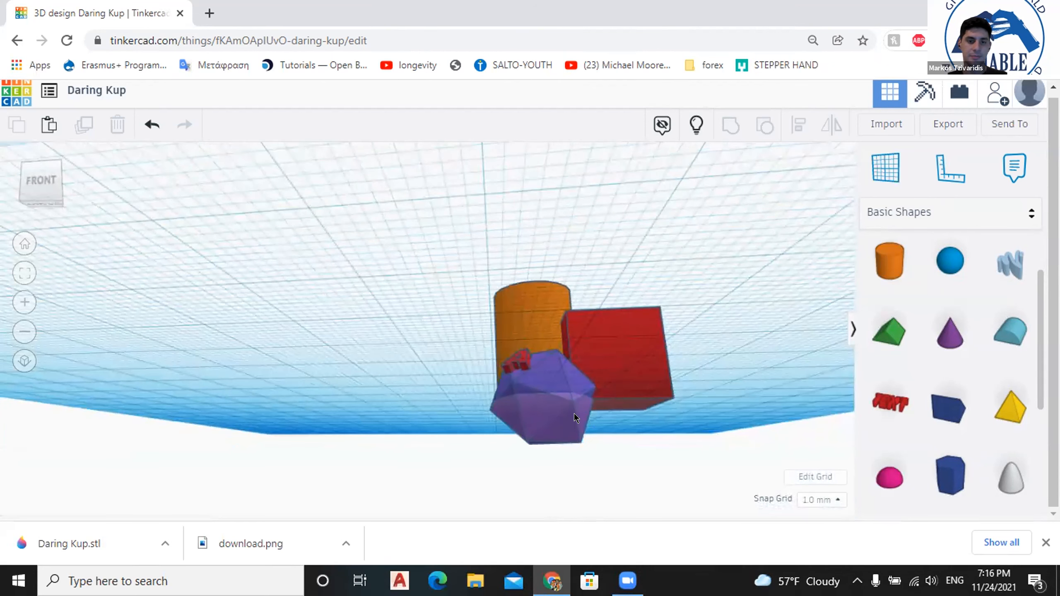
right_drag(564, 418, 639, 403)
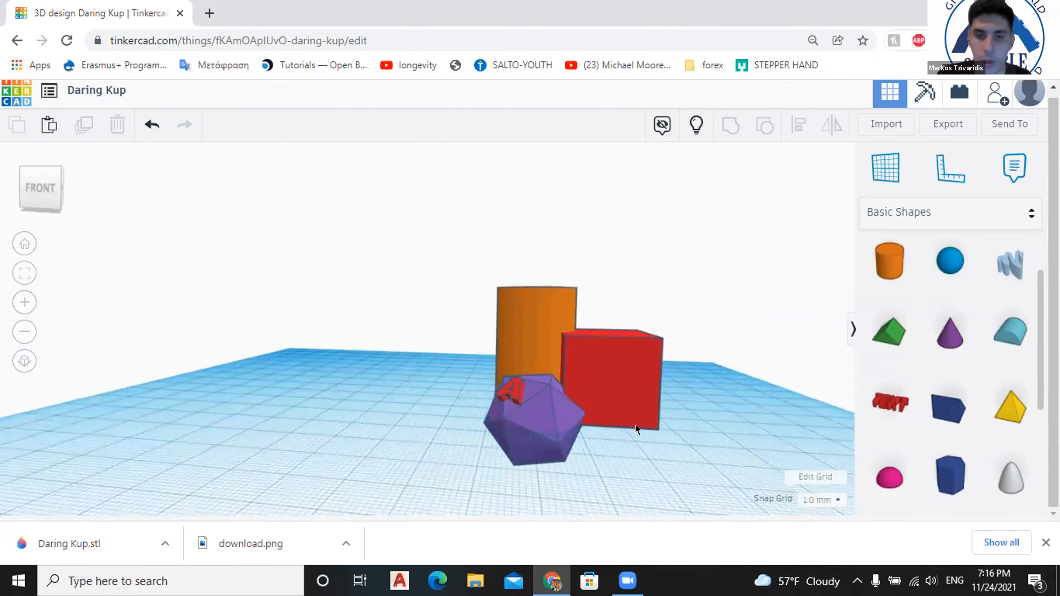
scroll(611, 427, down, 3)
scroll(548, 405, up, 3)
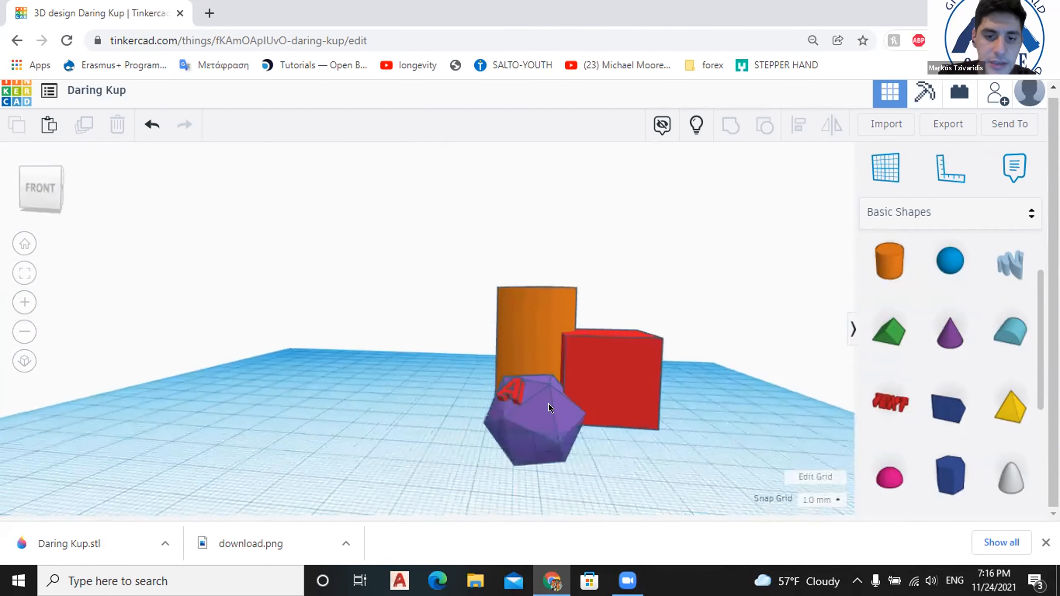
drag(535, 393, 496, 407)
click(152, 125)
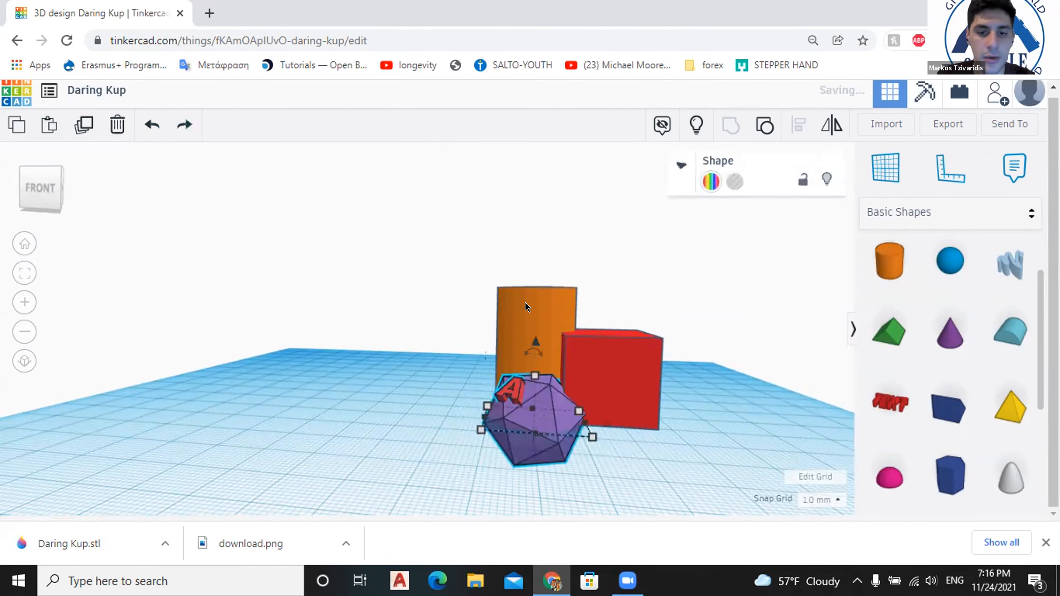
Place a transparent hole box beside the icosahedron and move the icosahedron by 10 mm and 2 mm so that they overlap.
click(961, 223)
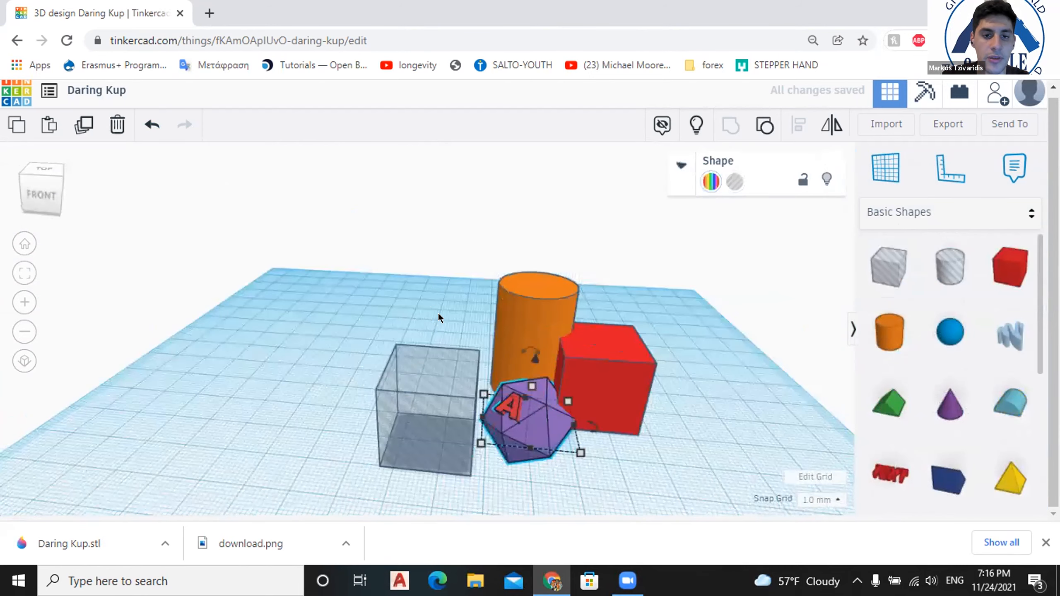
drag(435, 343, 464, 442)
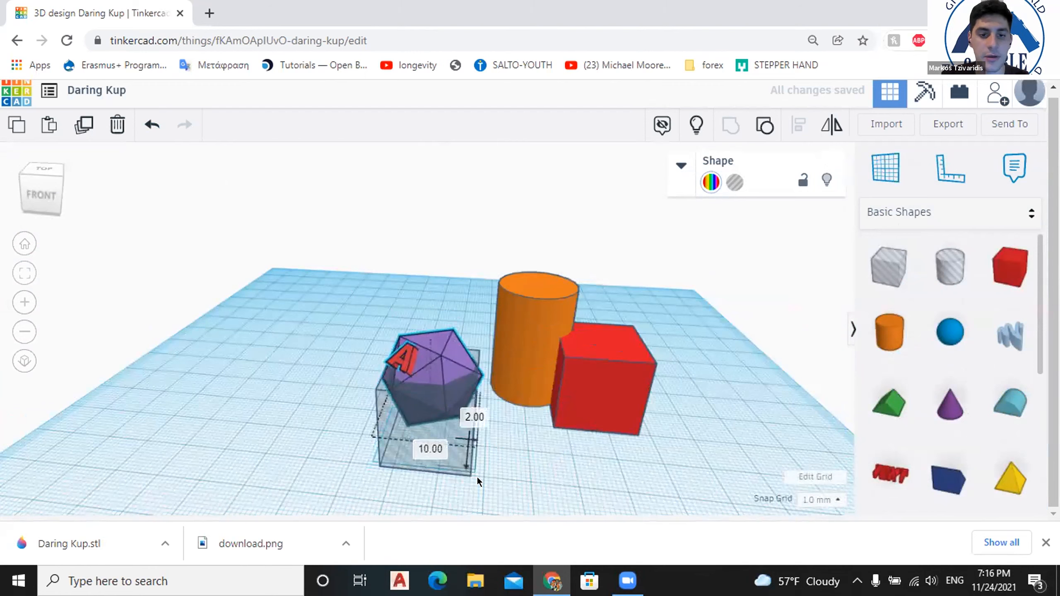
drag(477, 478, 477, 478)
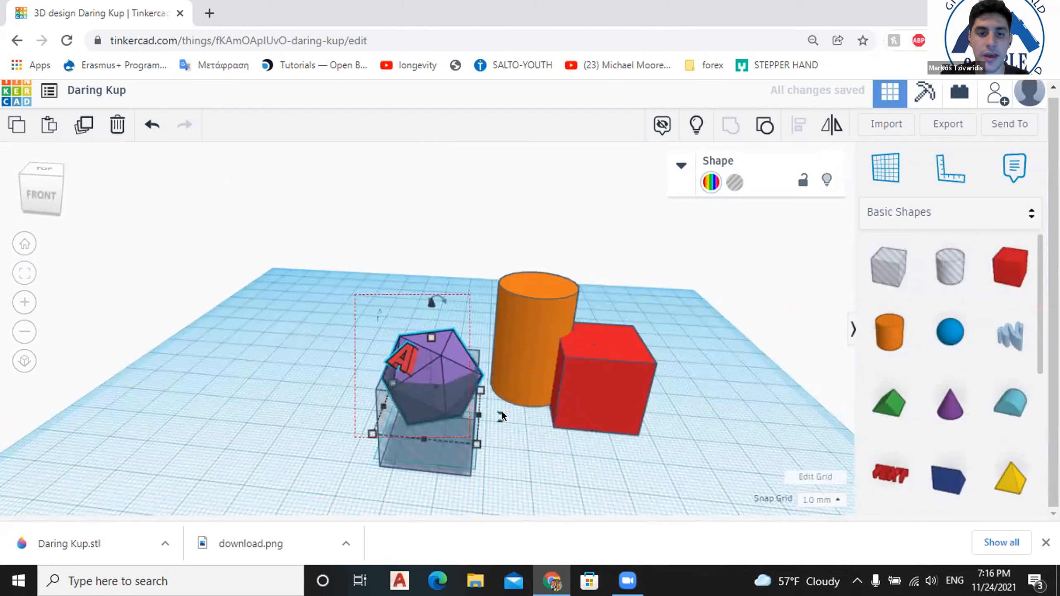
Try to group the icosahedron with the hole box.
shift+click(464, 451)
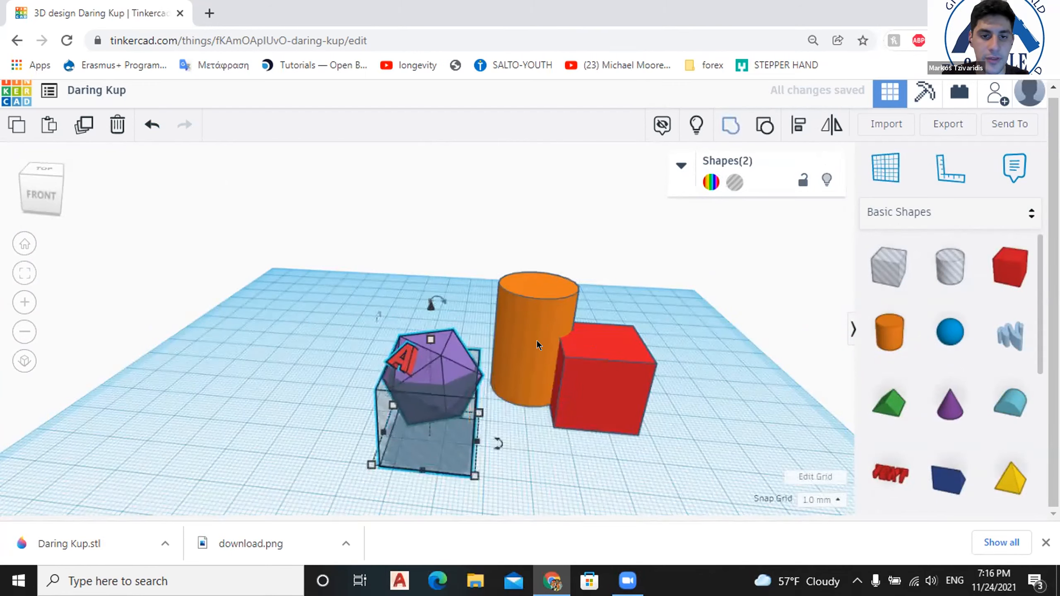
key(ctrl+g)
right_drag(659, 475, 410, 454)
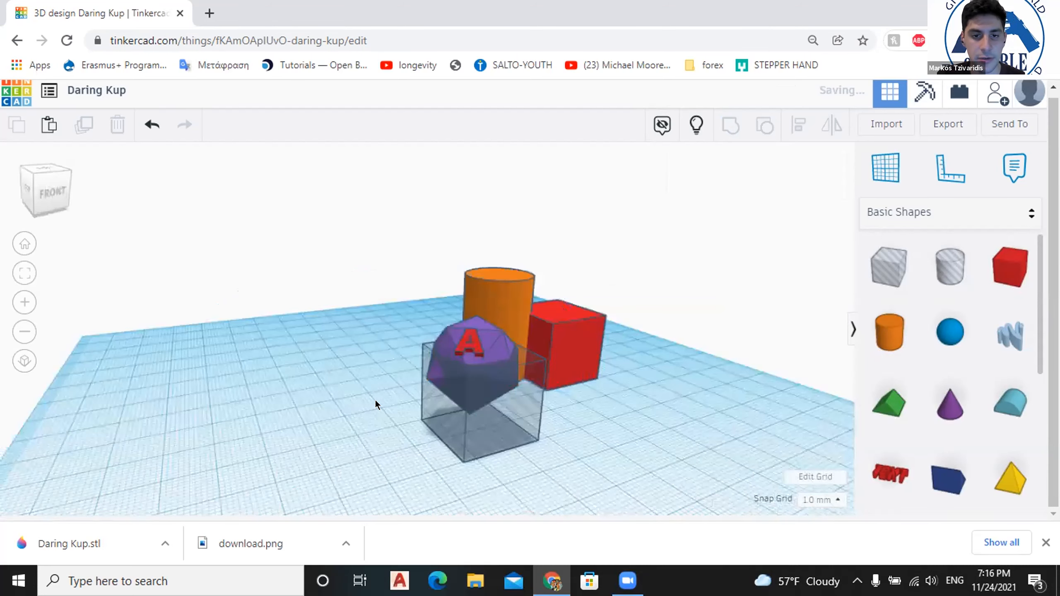
Enlarge the hole box to 29 by 26 mm and group it with the icosahedron to cut away the lower part.
right_drag(375, 400, 512, 451)
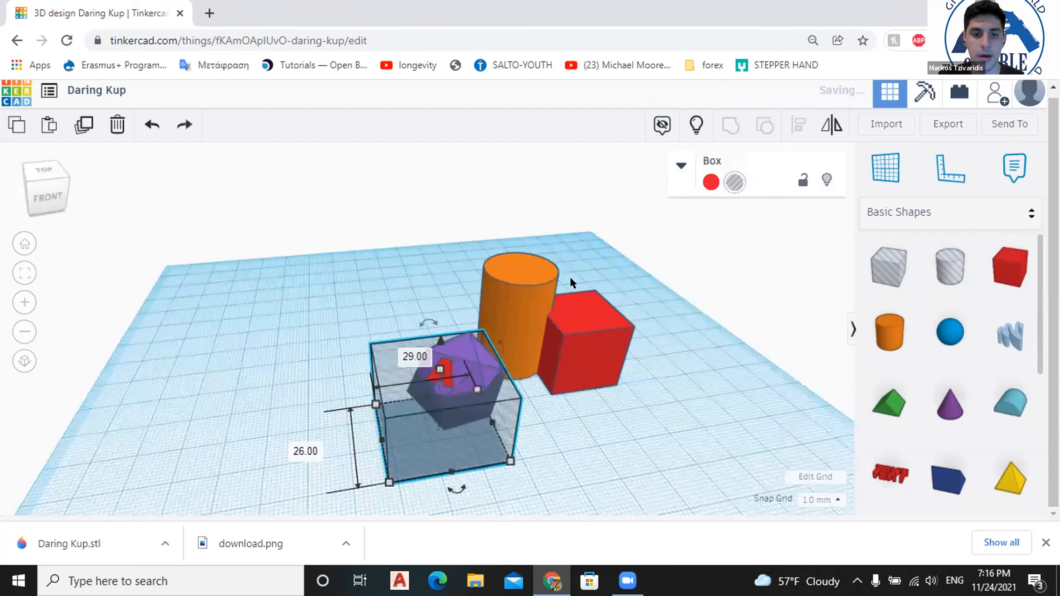
shift+click(464, 361)
click(728, 126)
click(302, 390)
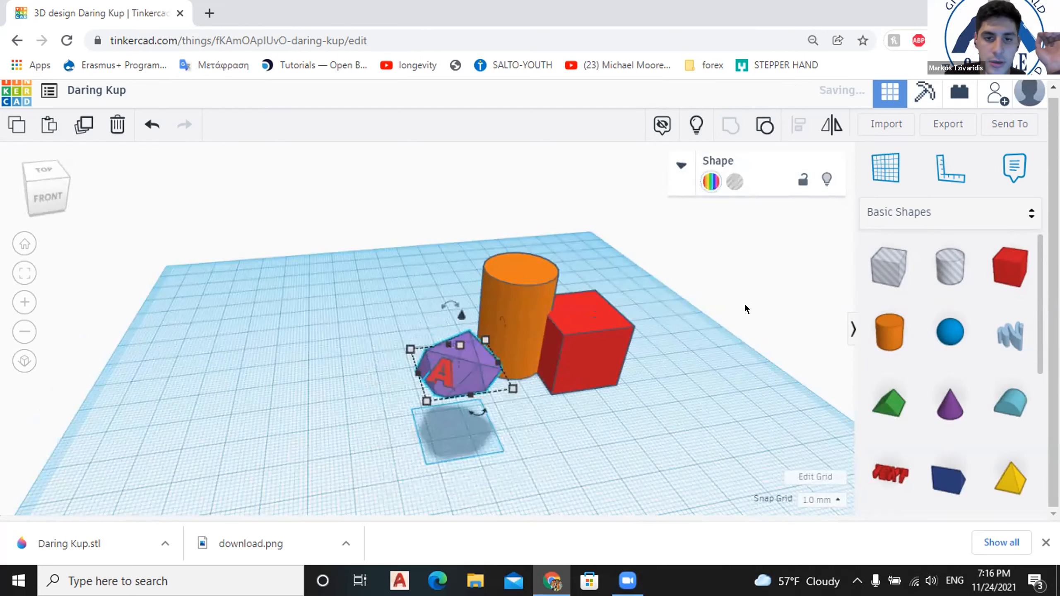
mouse_move(523, 342)
right_down()
mouse_move(549, 340)
mouse_move(511, 350)
right_up()
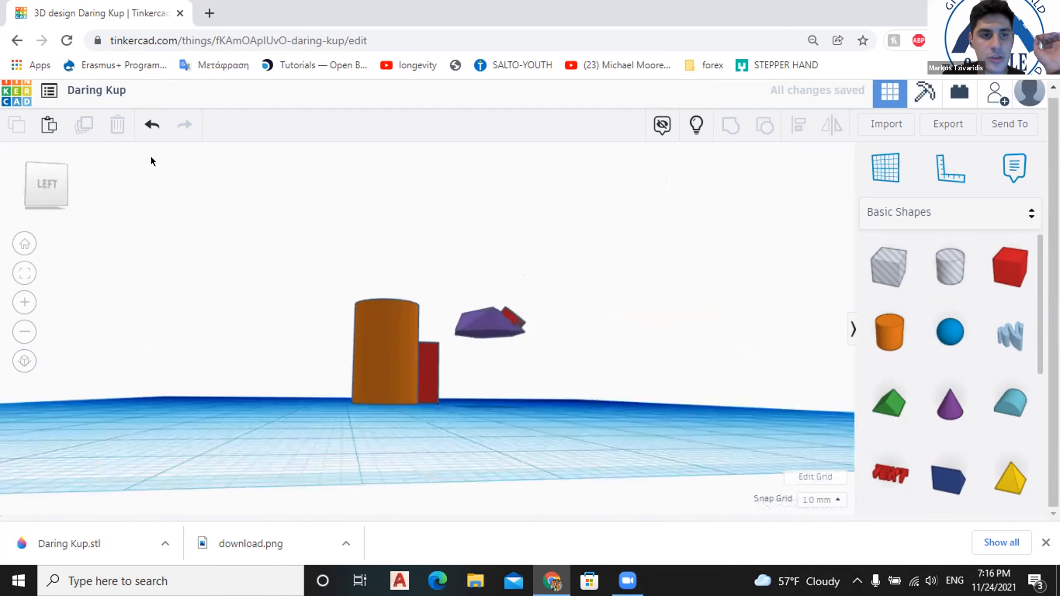
Undo the cut, the hole box and the icosahedron's move, restoring the whole icosahedron beside the red box.
click(144, 125)
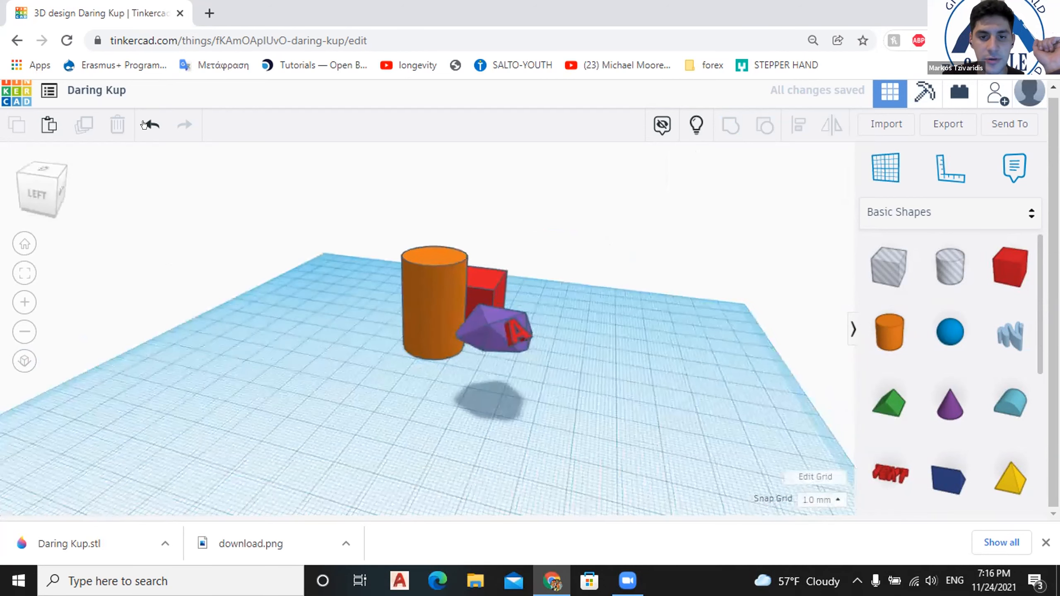
right_drag(476, 428, 476, 441)
key(ctrl+y)
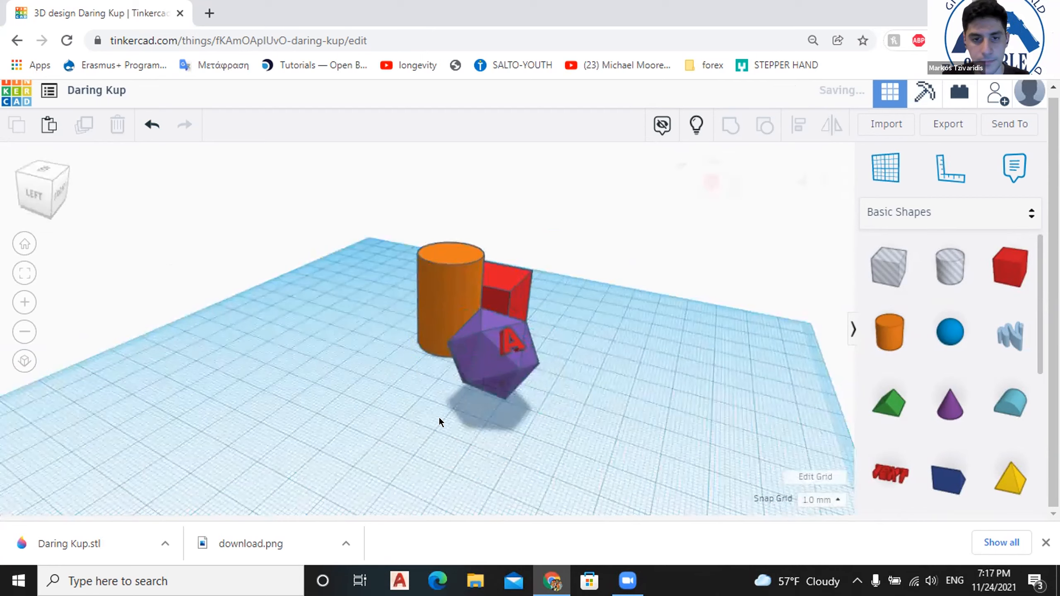
click(147, 125)
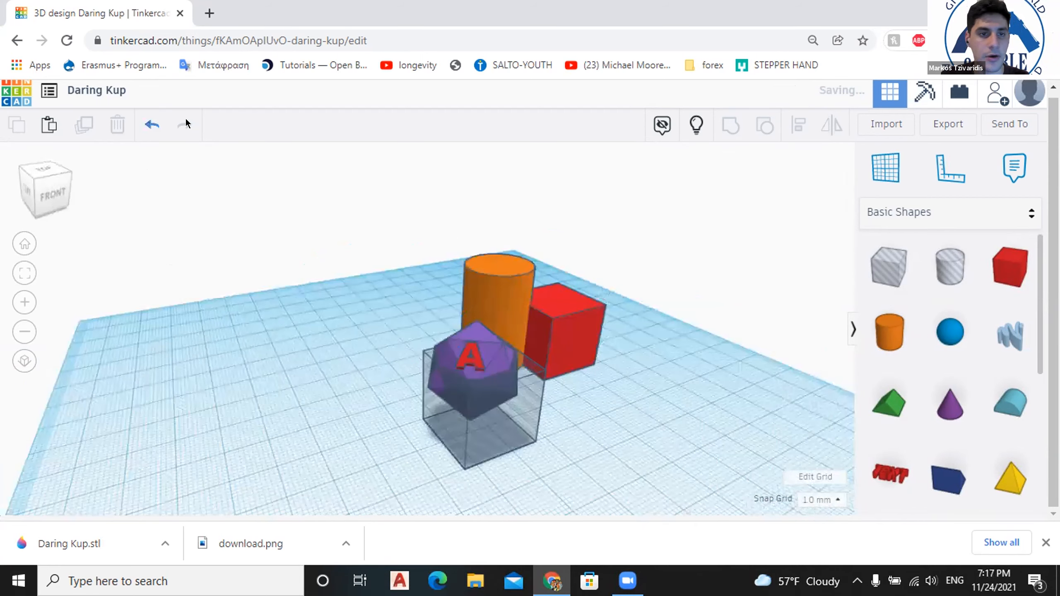
click(184, 123)
key(ctrl+z)
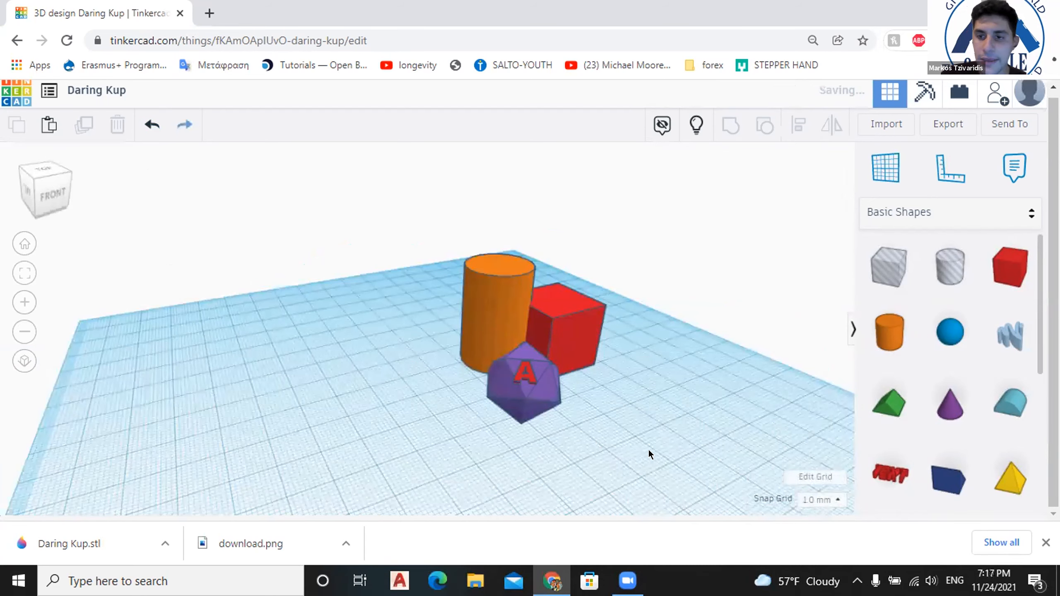
Use the Workplane tool to place a temporary workplane on the underside of the base grid.
right_drag(589, 429, 595, 398)
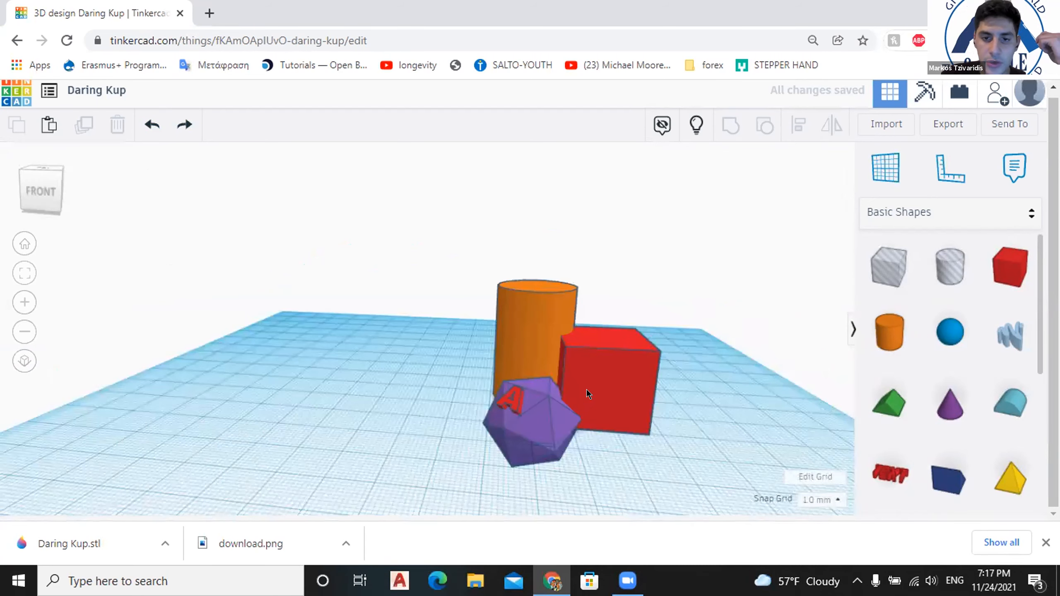
right_drag(712, 306, 891, 160)
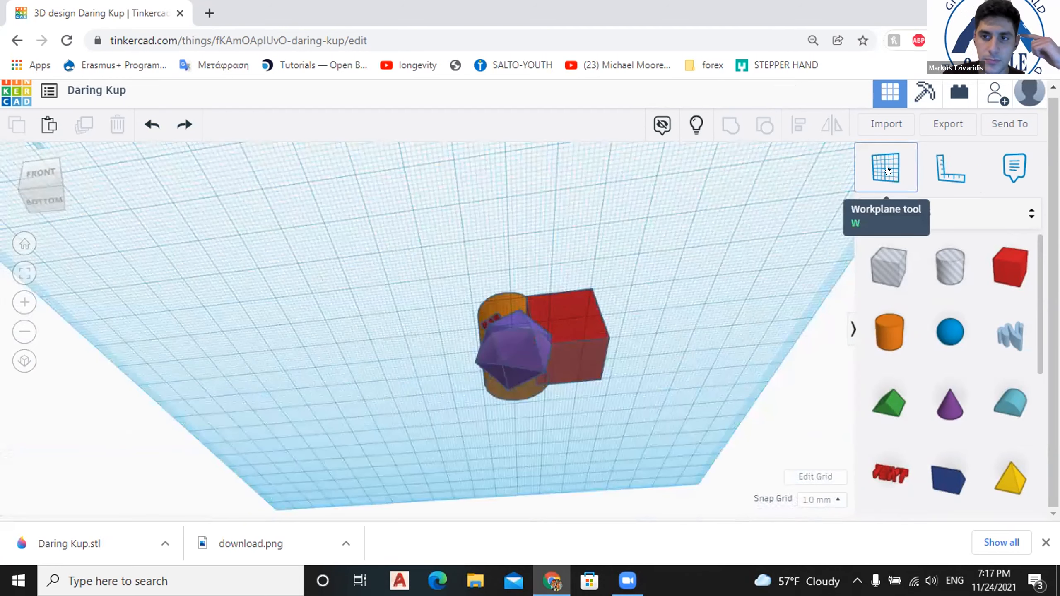
click(887, 169)
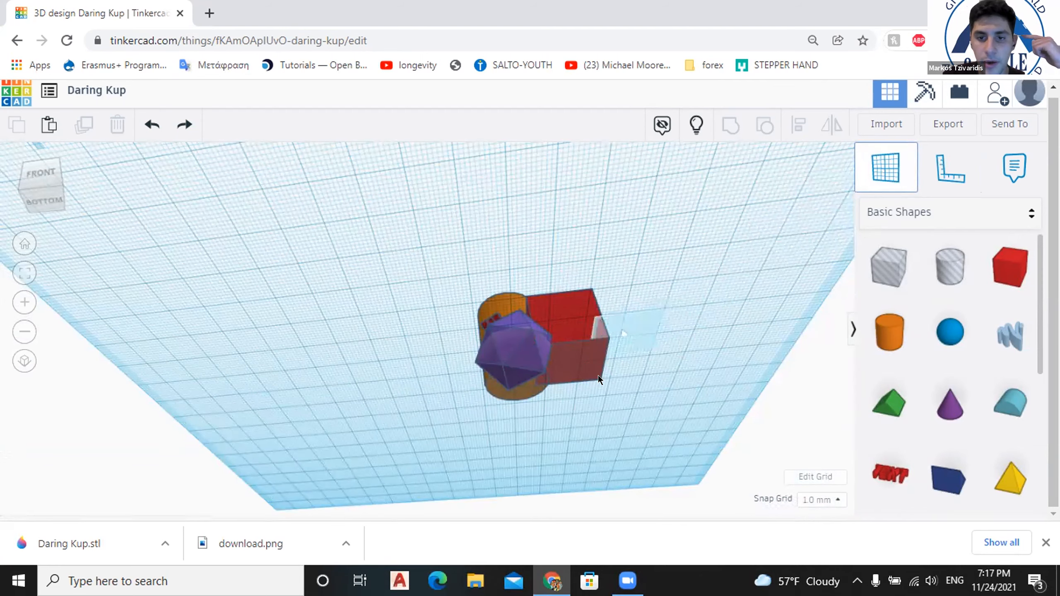
click(591, 362)
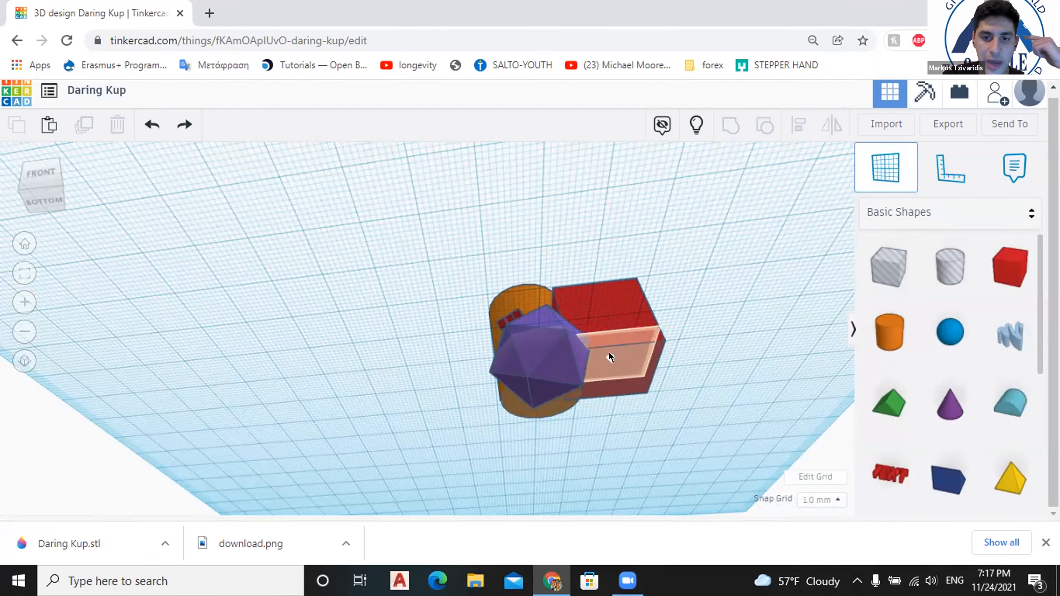
click(589, 357)
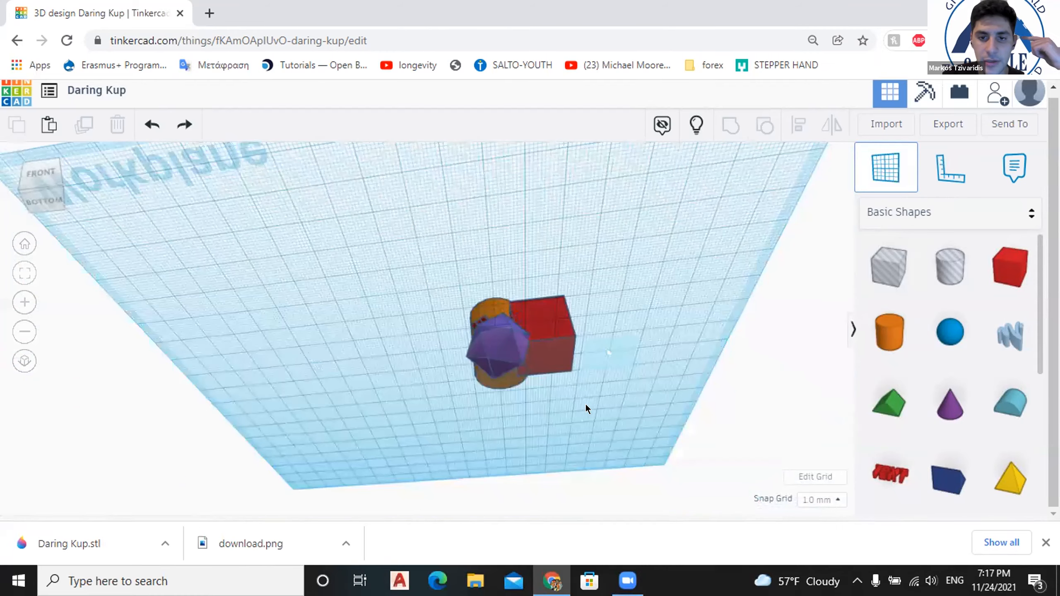
click(594, 423)
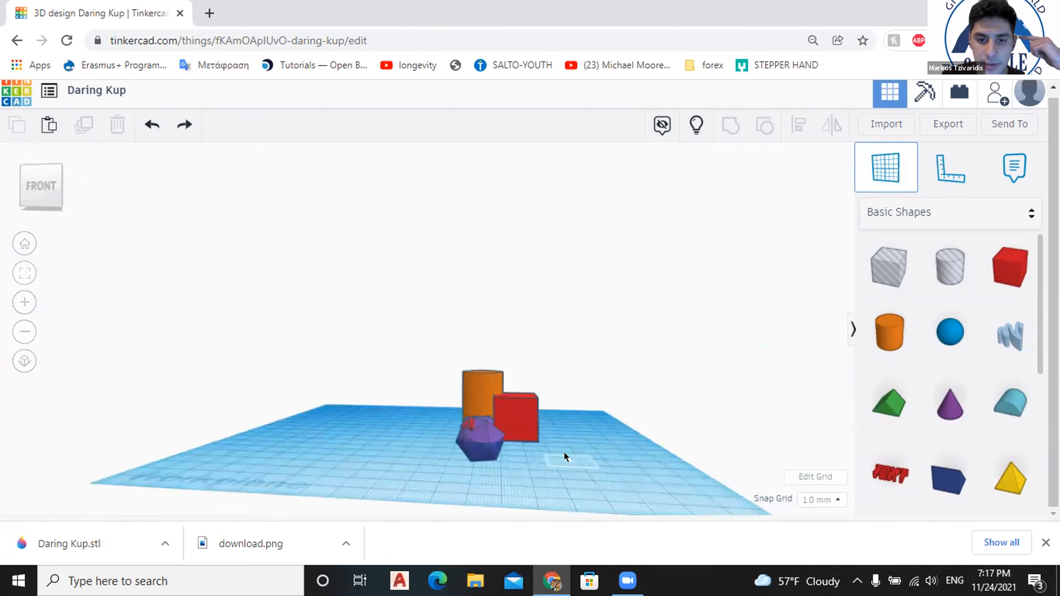
mouse_move(552, 439)
right_down()
mouse_move(561, 454)
mouse_move(572, 441)
mouse_move(564, 381)
mouse_move(584, 394)
mouse_move(585, 449)
mouse_move(551, 419)
right_up()
scroll(608, 471, up, 2)
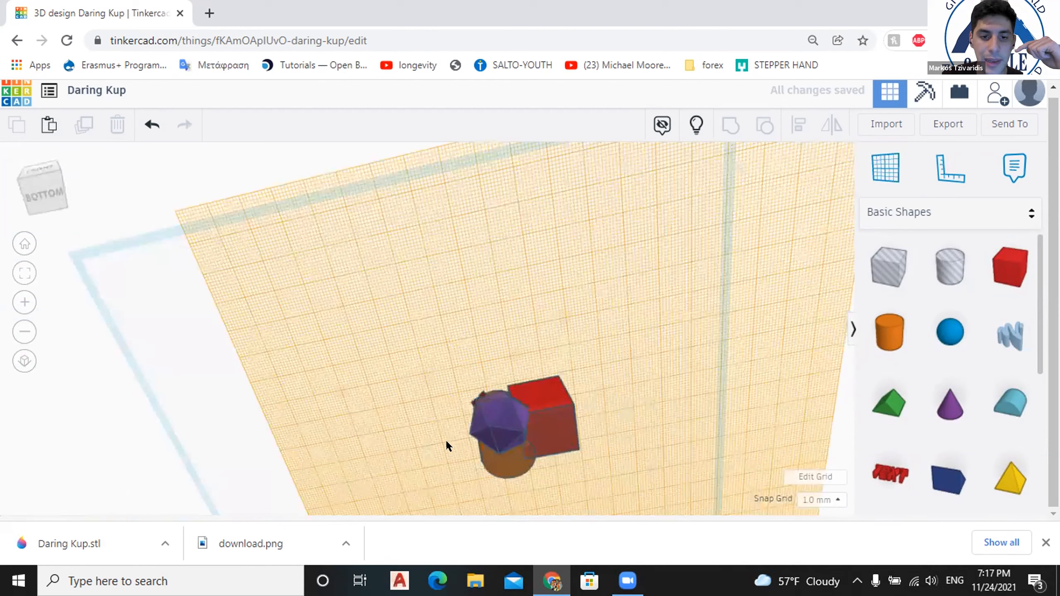
Place a transparent hole box beneath the icosahedron, enlarge it and group it with all the shapes to cut away the icosahedron's lower part.
scroll(437, 339, down, 1)
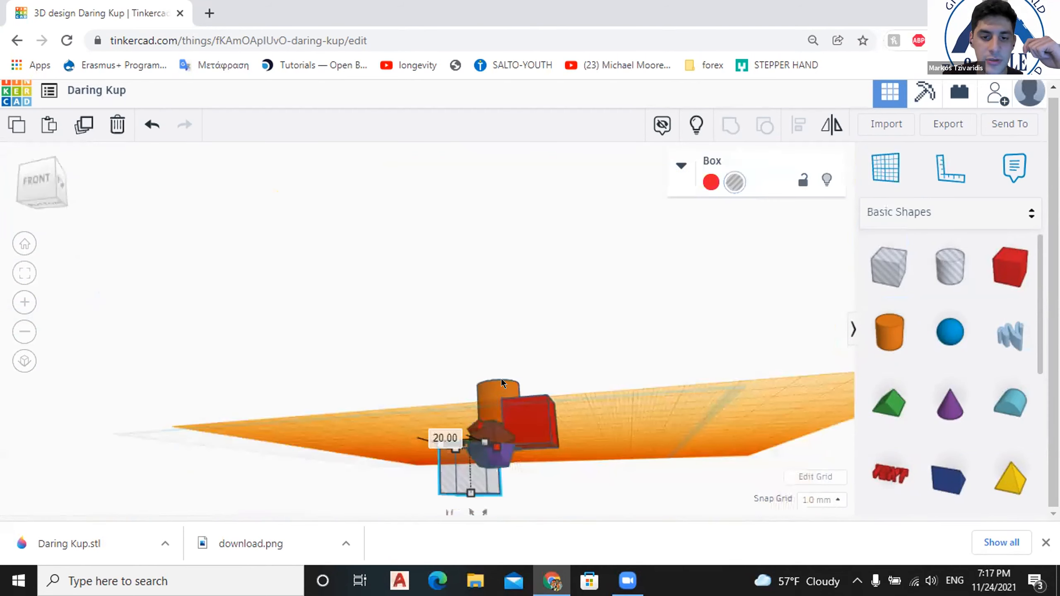
right_drag(518, 437, 527, 426)
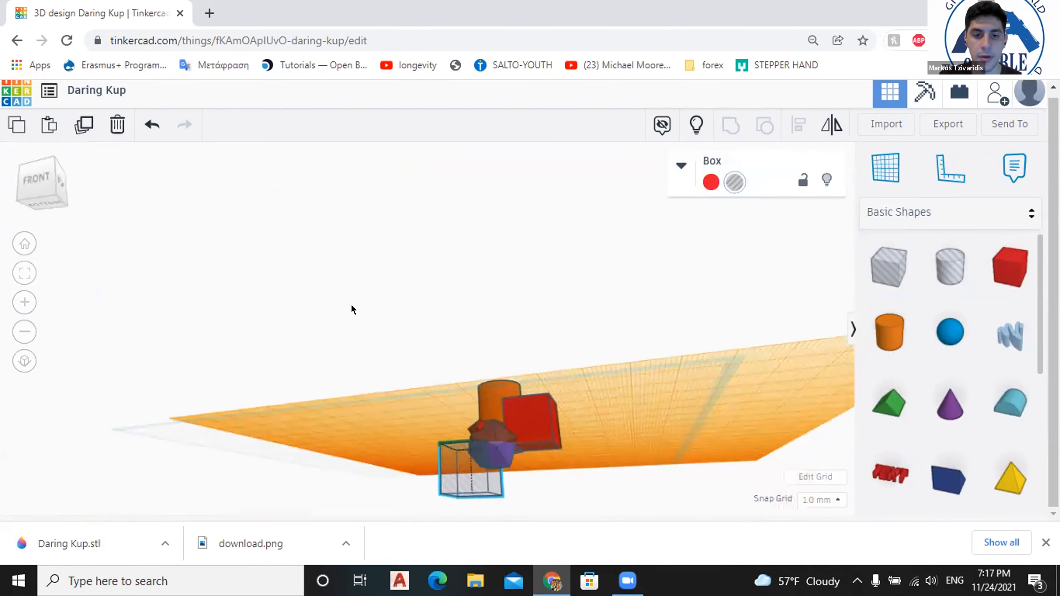
right_drag(352, 306, 462, 405)
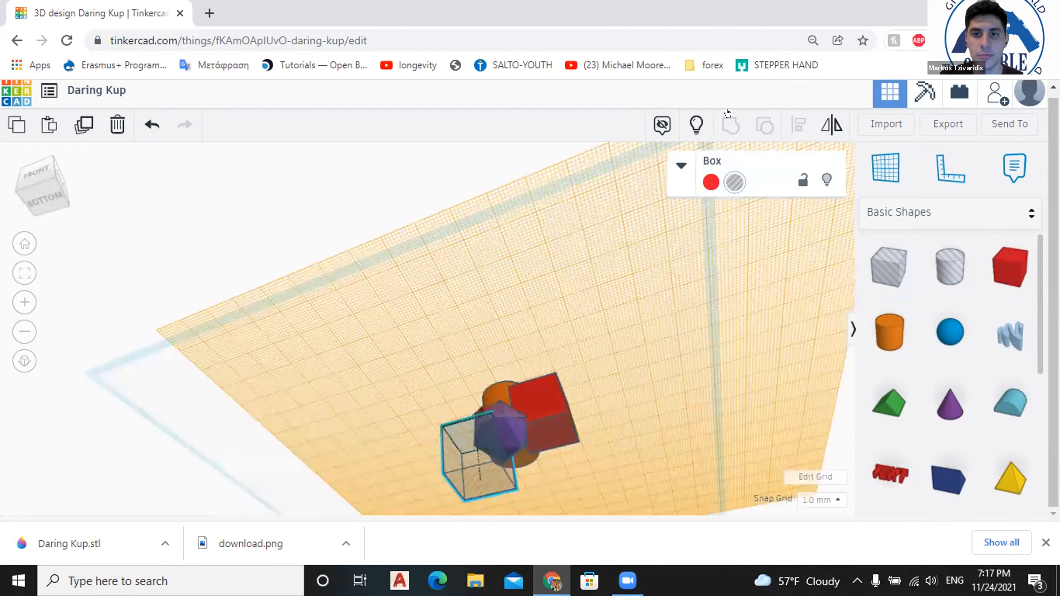
right_drag(700, 256, 620, 291)
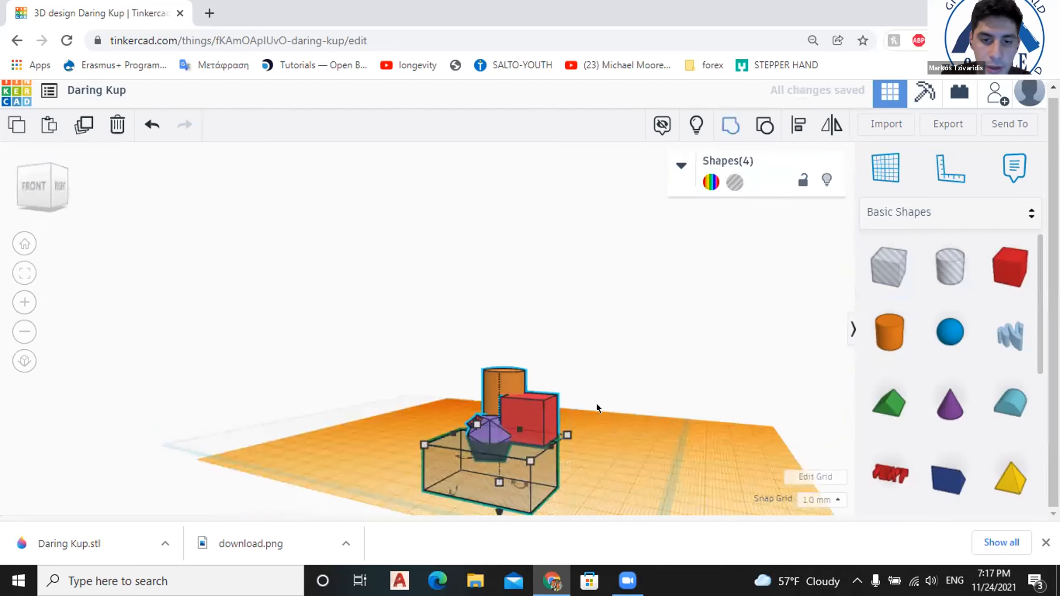
key(ctrl+g)
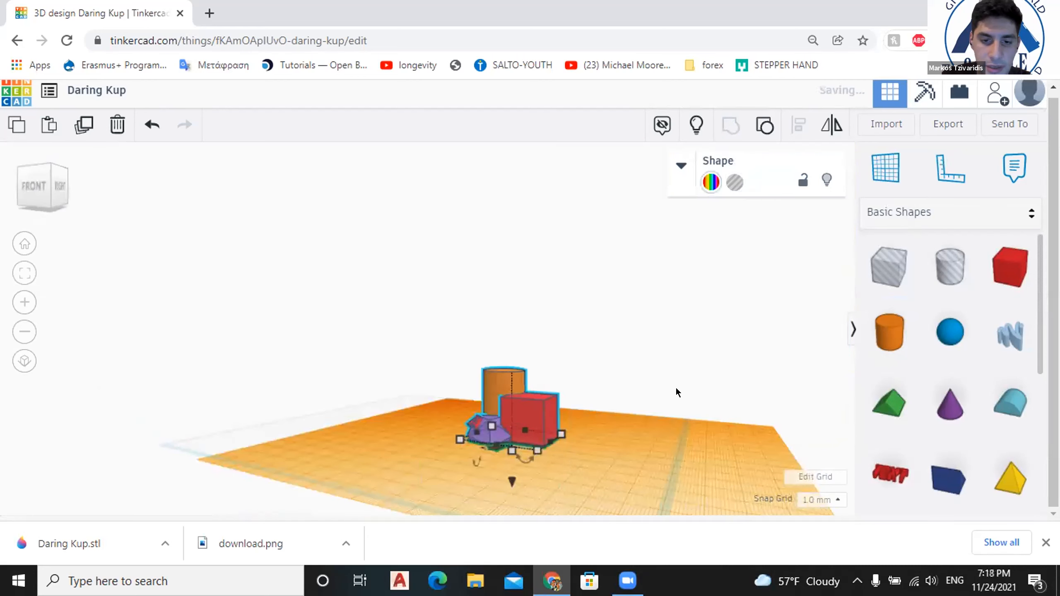
click(732, 375)
Undo the grouping and group all the shapes with the hole box again to cut the icosahedron's bottom off.
right_drag(763, 321, 551, 443)
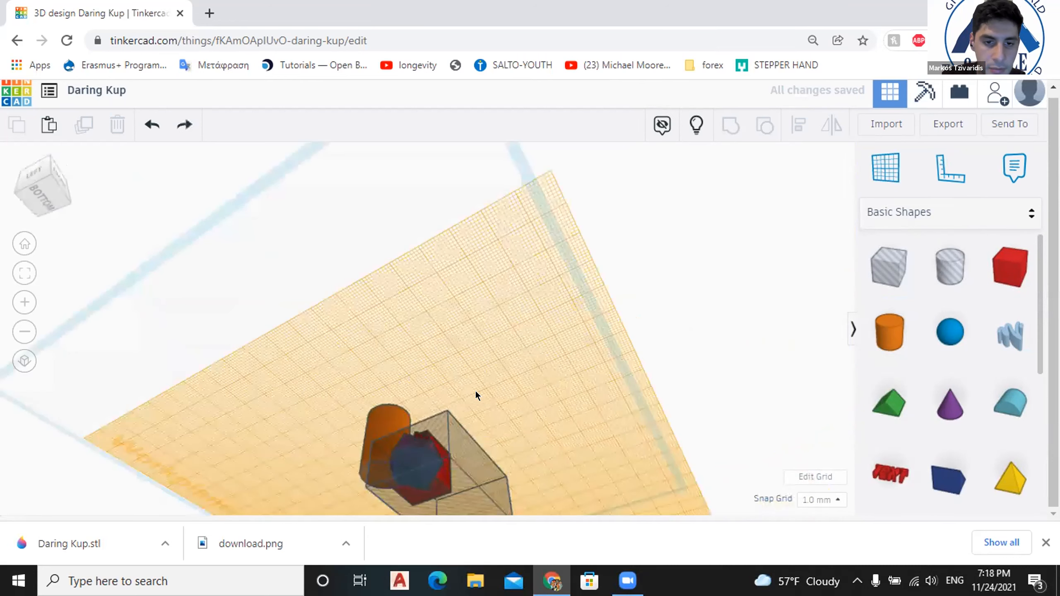
drag(365, 314, 593, 495)
click(730, 125)
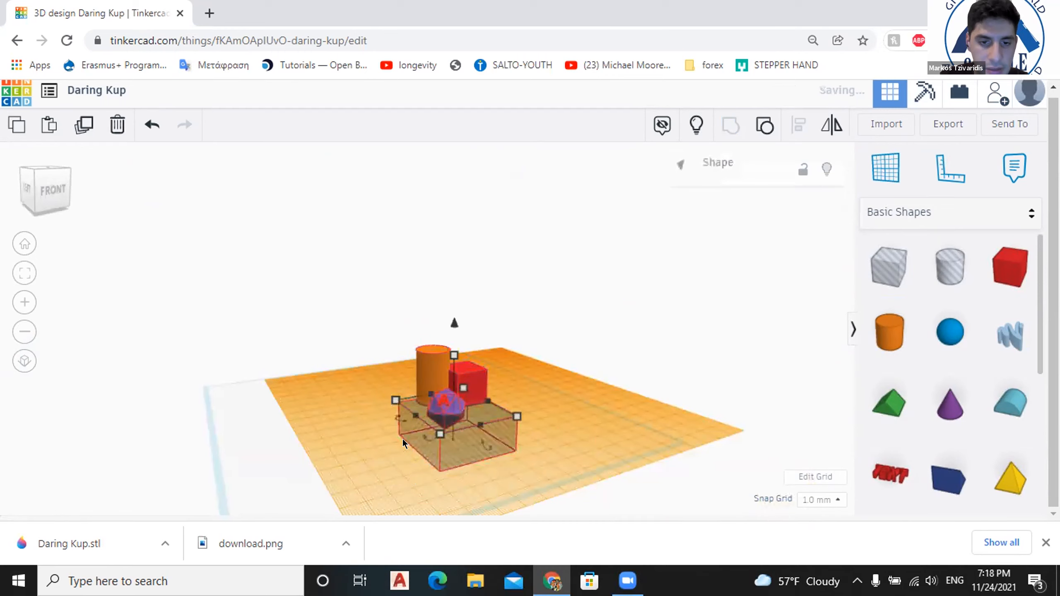
click(527, 269)
scroll(527, 270, up, 3)
middle_drag(489, 381, 514, 280)
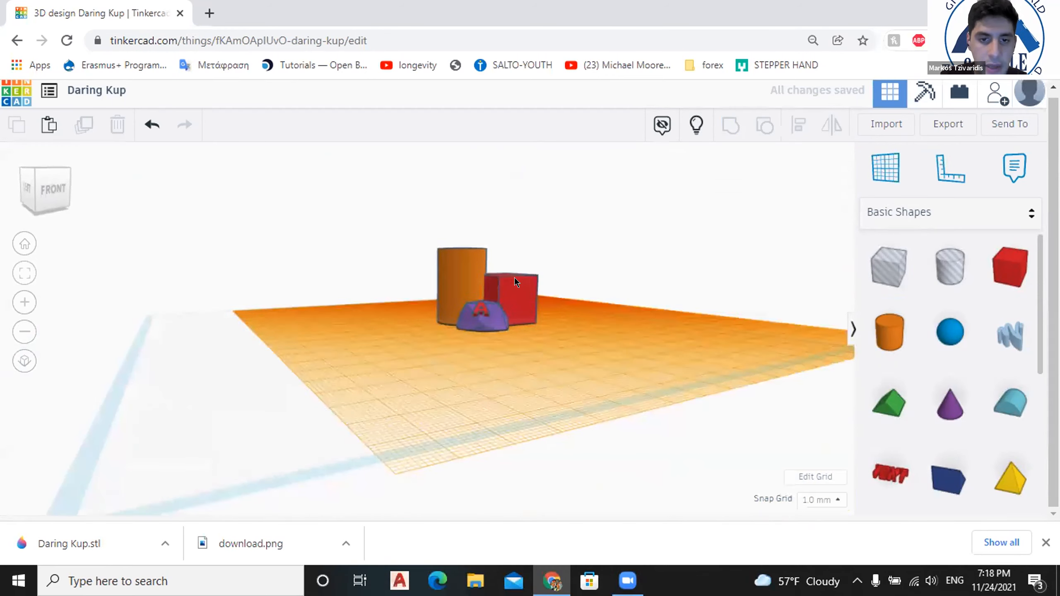
right_drag(485, 304, 477, 313)
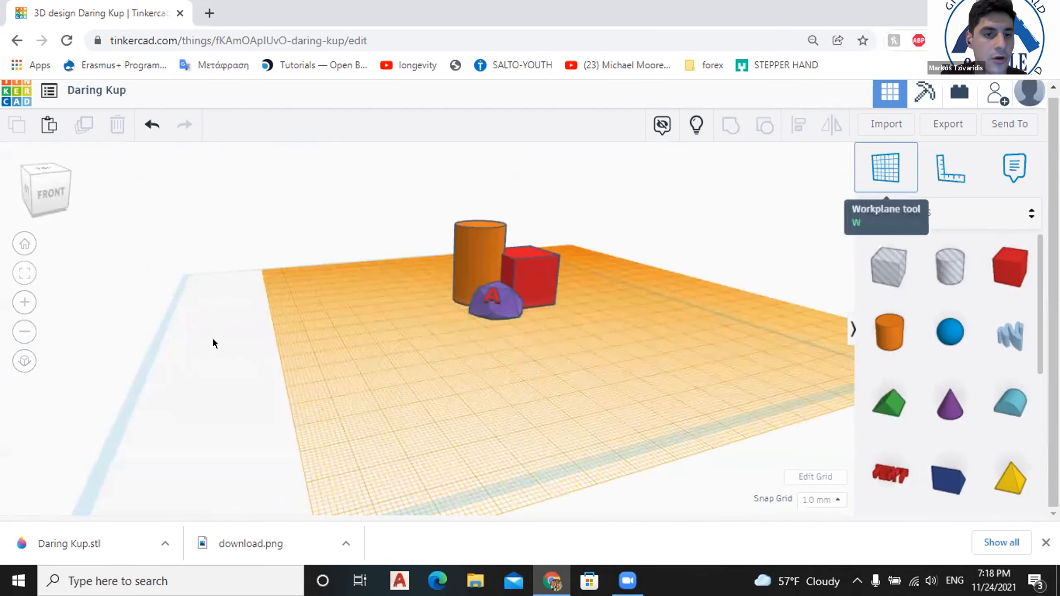
Return the workplane to the original base grid with the Workplane tool.
key(w)
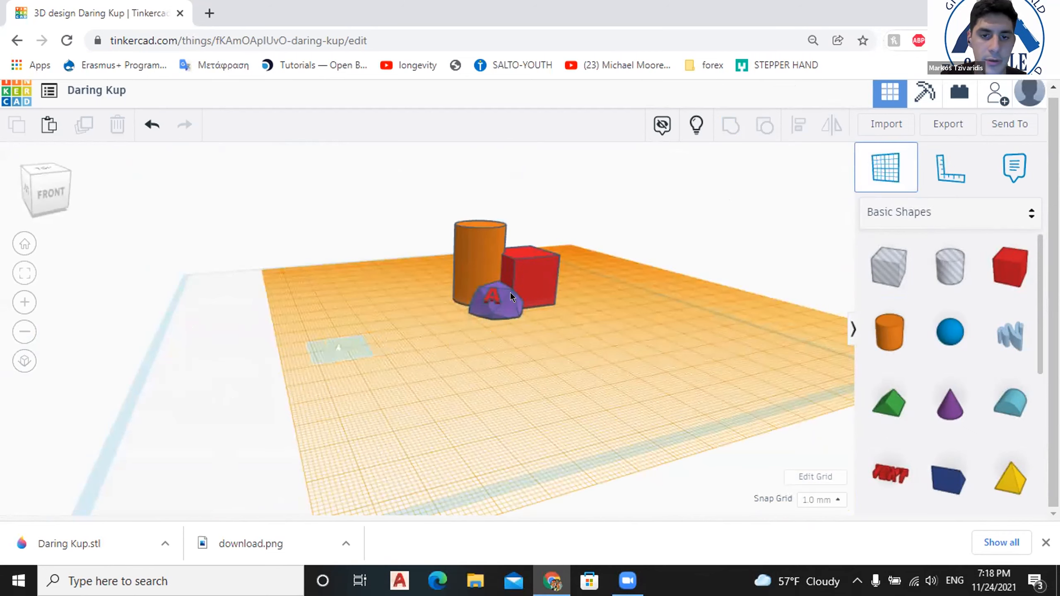
click(521, 322)
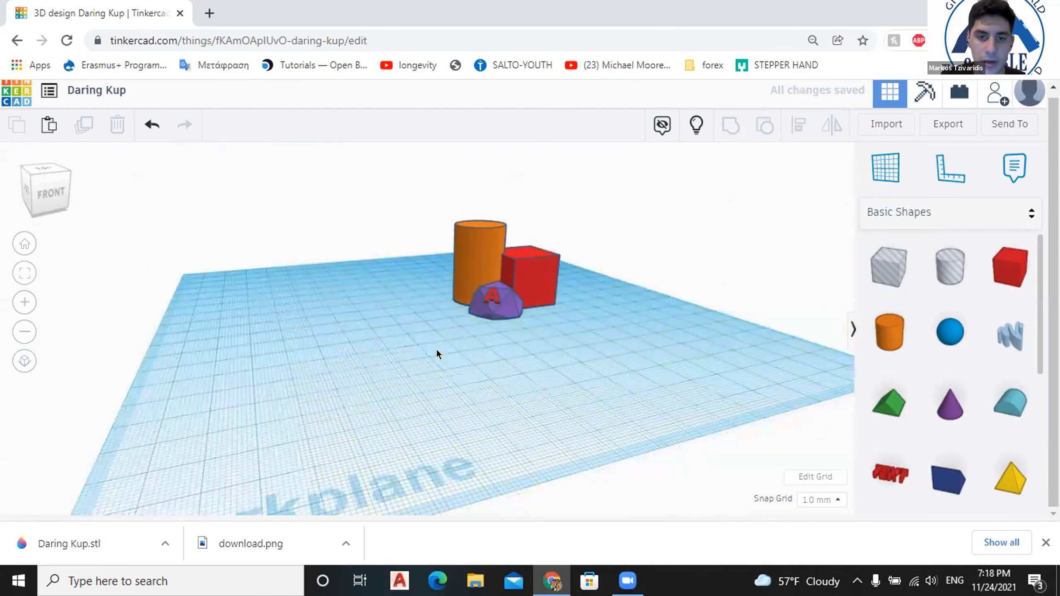
scroll(328, 341, up, 2)
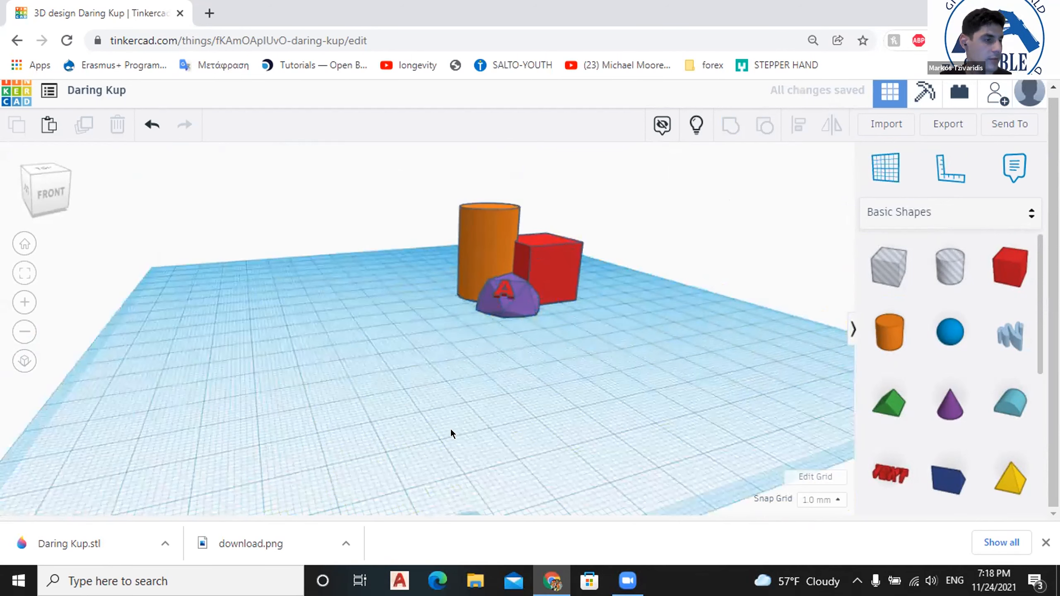
right_drag(451, 429, 451, 427)
right_drag(558, 355, 237, 255)
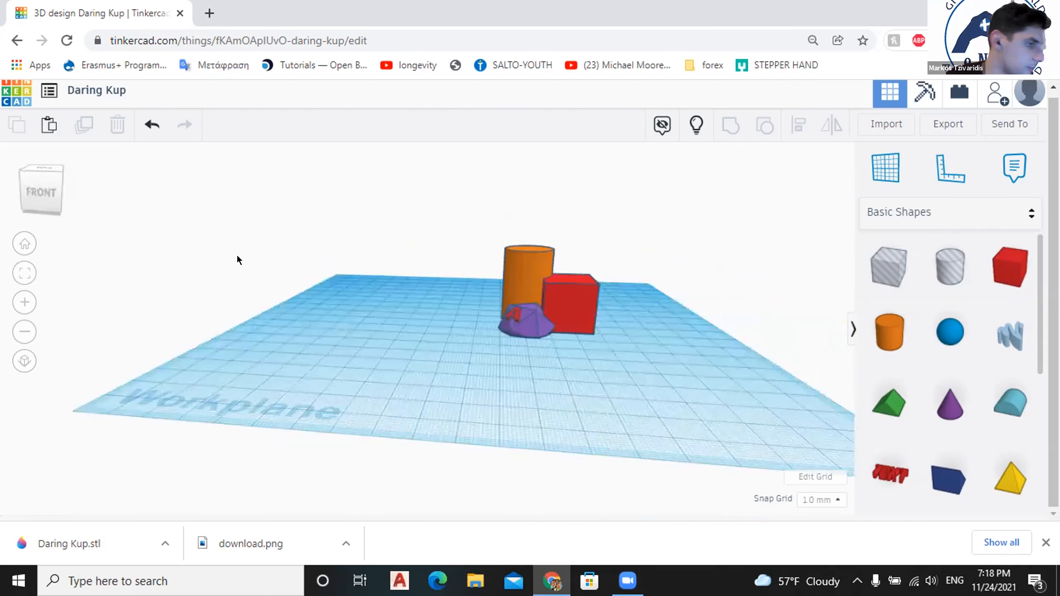
right_drag(499, 307, 403, 316)
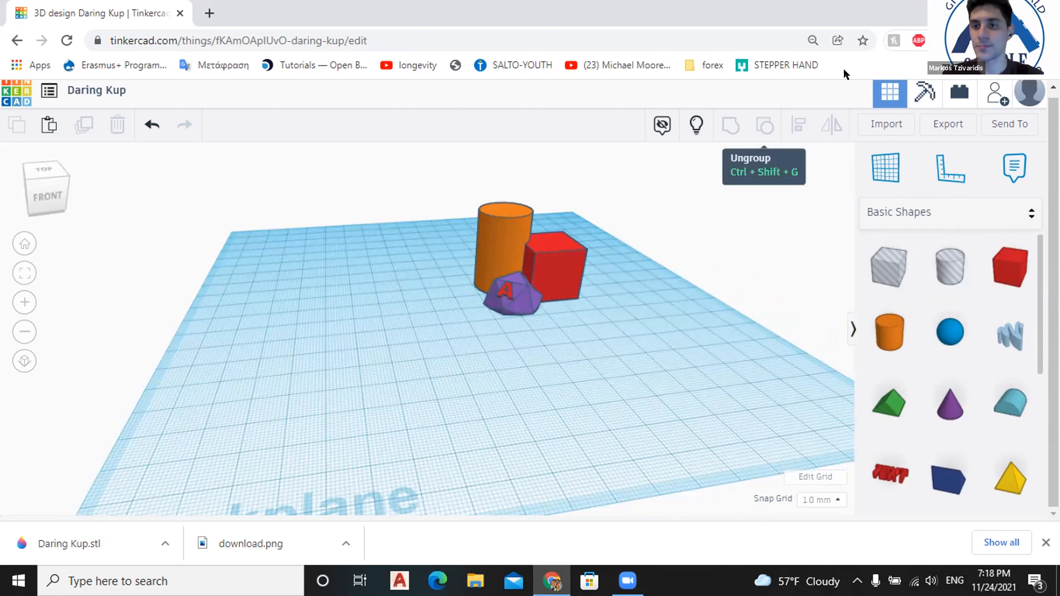
right_drag(571, 280, 596, 289)
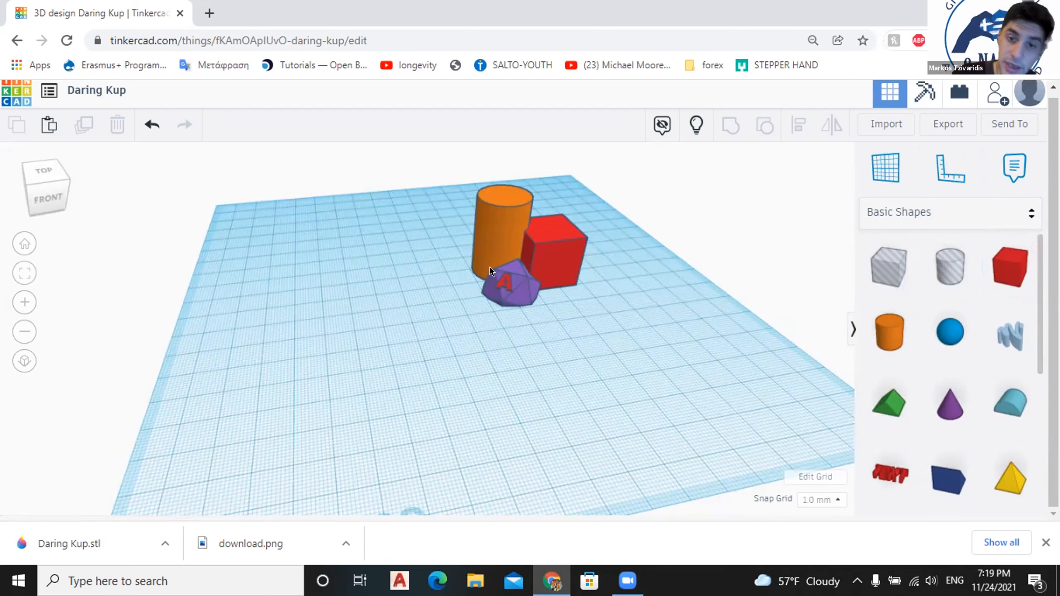
Delete the grouped shapes and place a new red box near the middle of the workplane.
click(527, 278)
key(Delete)
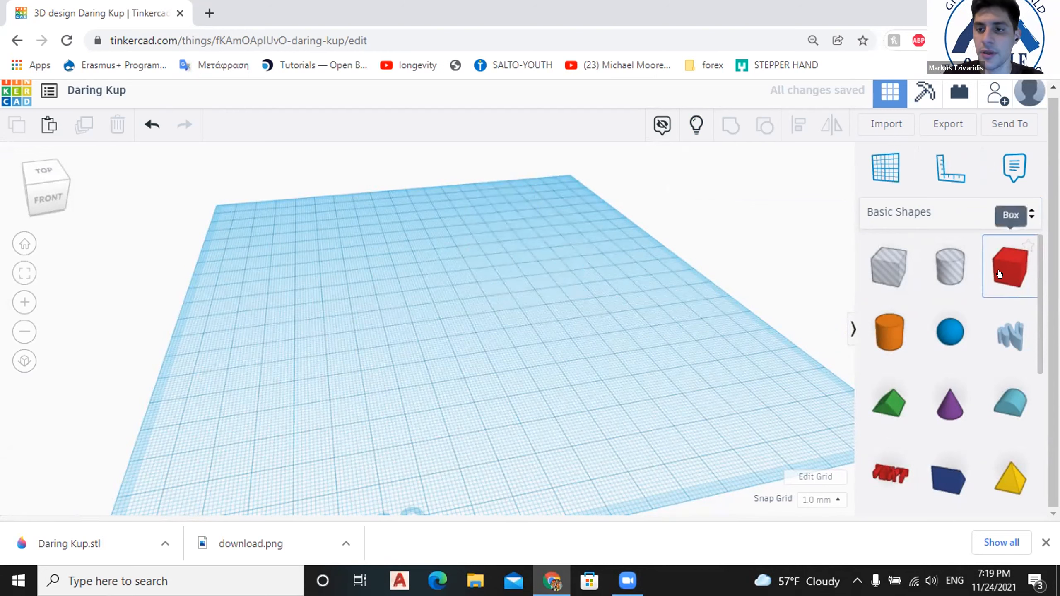
drag(999, 284, 463, 313)
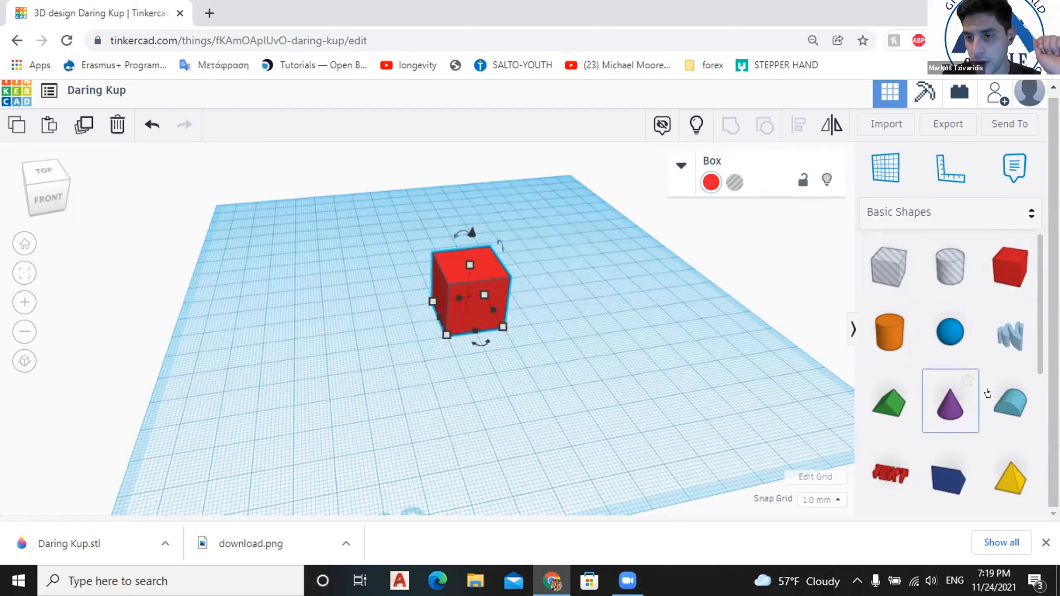
Try the light-blue half-round shape, delete it, and place a green Roof beside the red box.
drag(1003, 399, 676, 366)
key(Delete)
drag(868, 412, 559, 295)
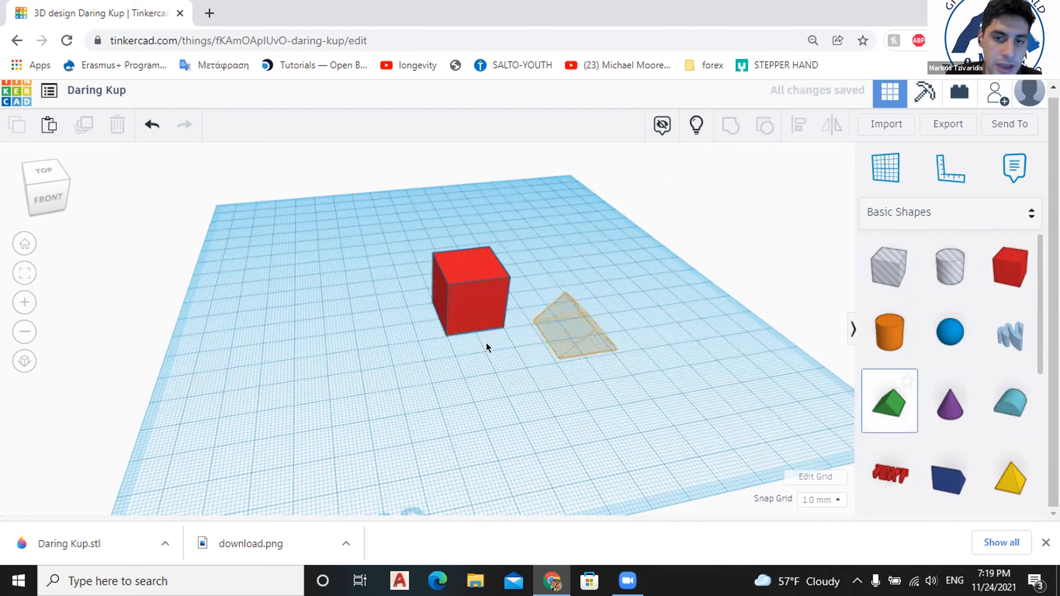
drag(563, 303, 562, 301)
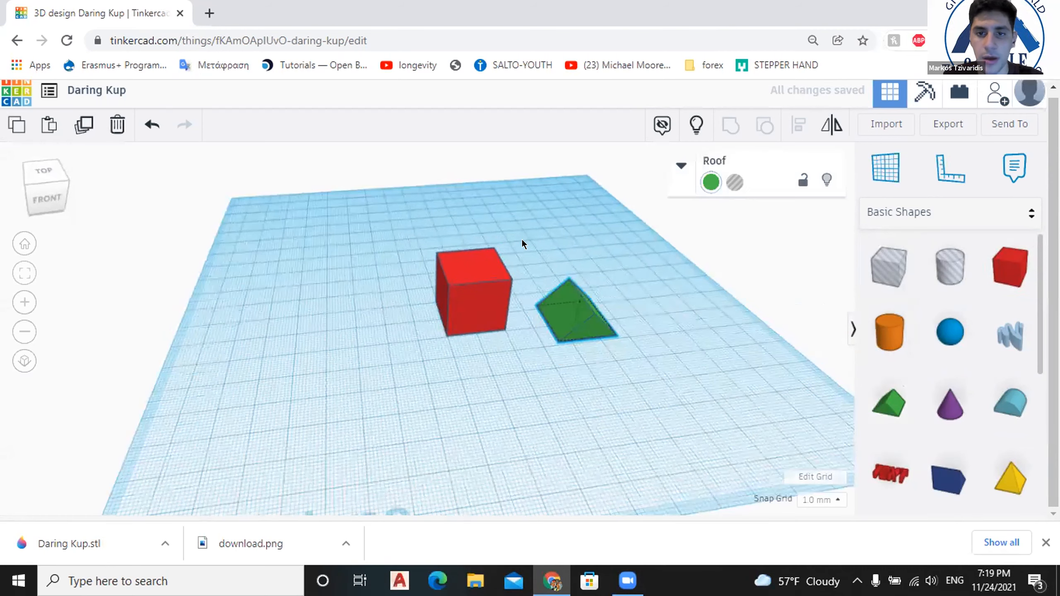
Place a ruler on the workplane with its origin in front of the red box.
scroll(646, 306, up, 2)
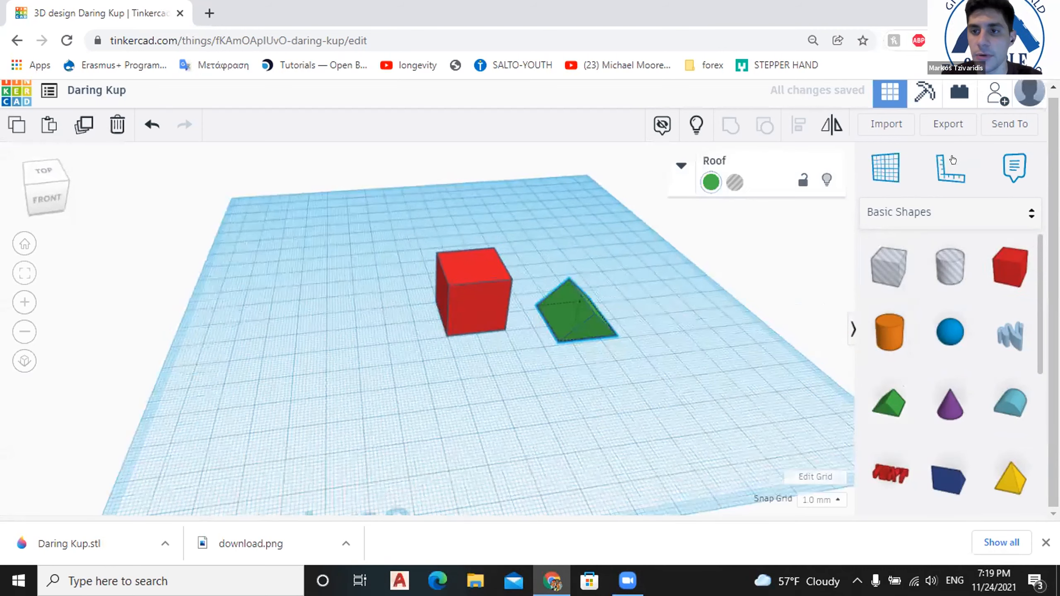
click(938, 171)
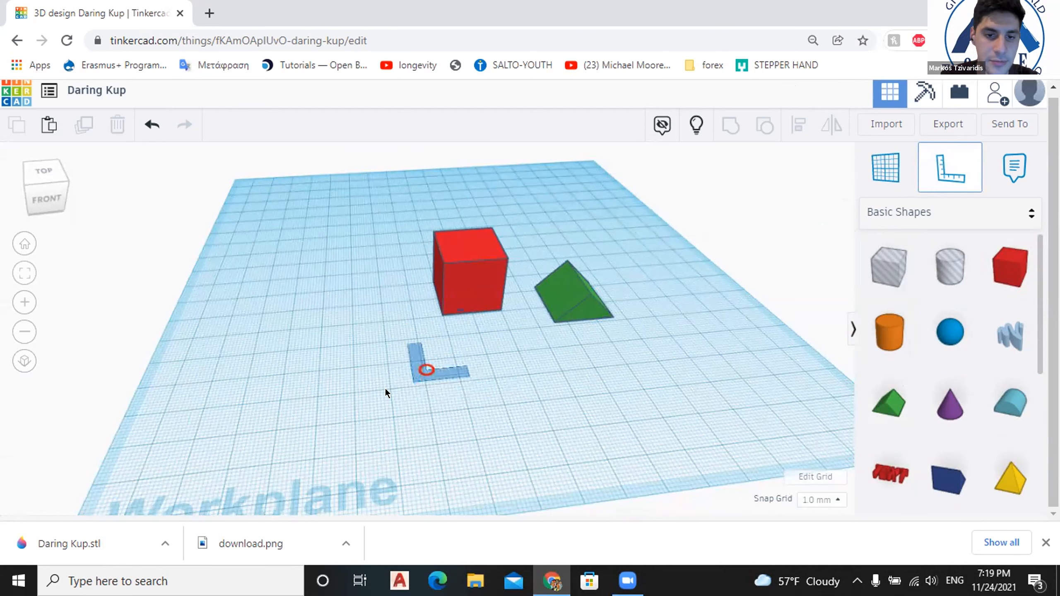
click(421, 374)
scroll(423, 128, up, 1)
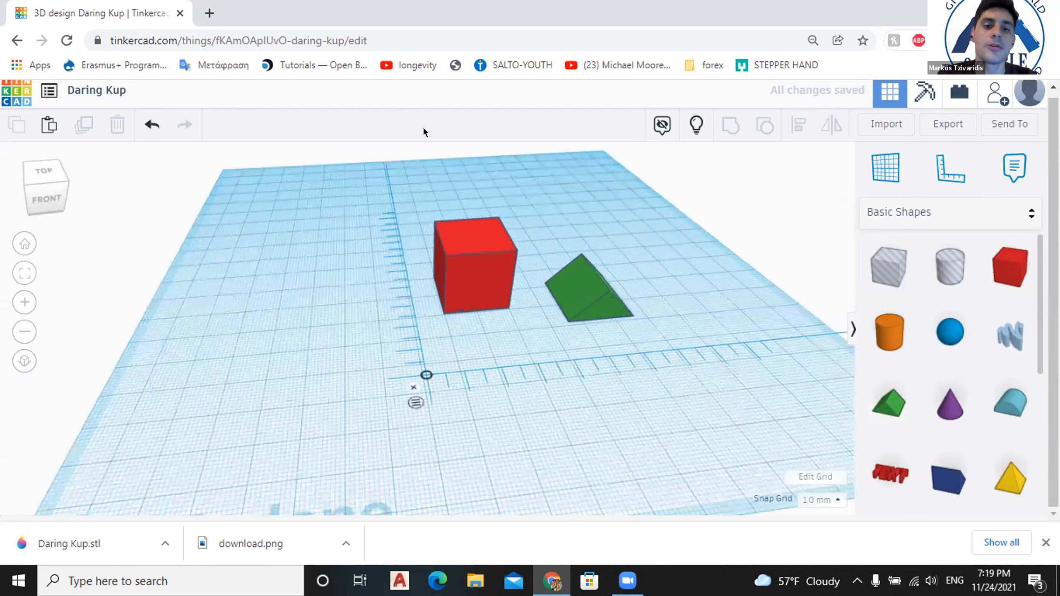
scroll(478, 266, up, 2)
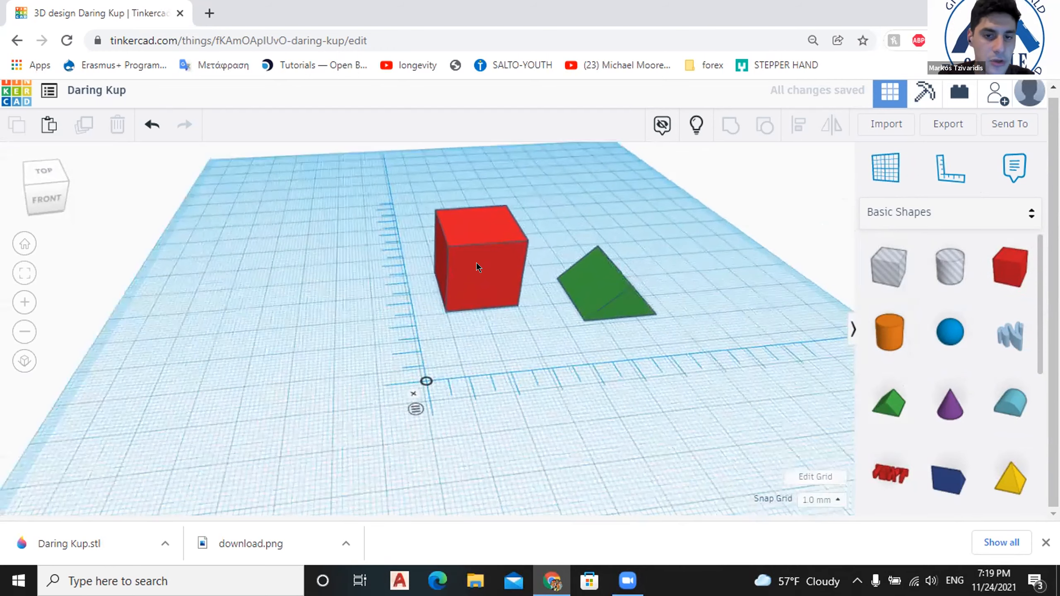
Set the red box's front-to-back distance from the ruler origin to 15 mm.
click(477, 264)
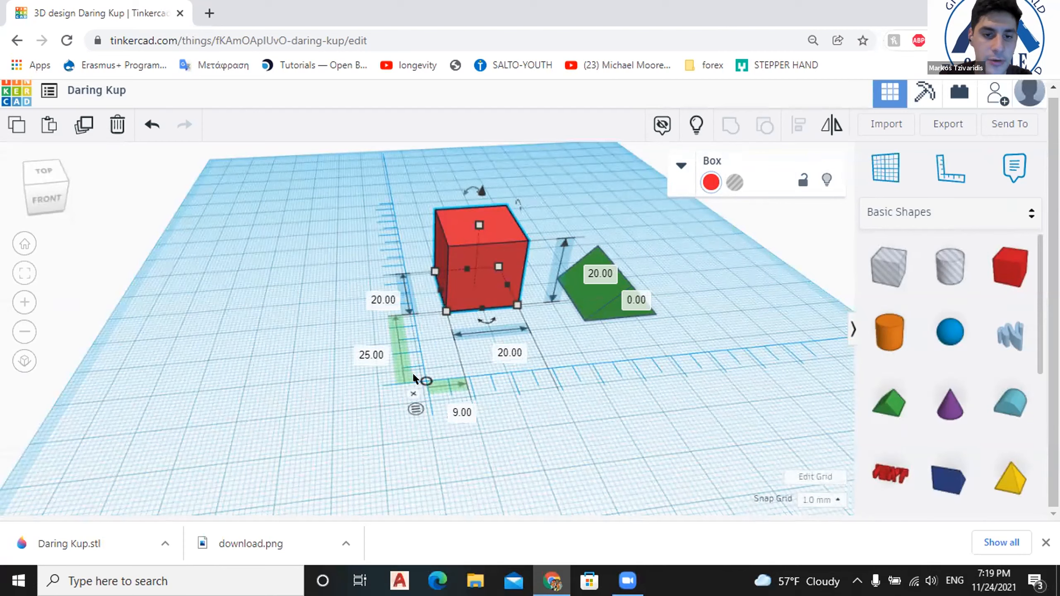
scroll(424, 391, up, 3)
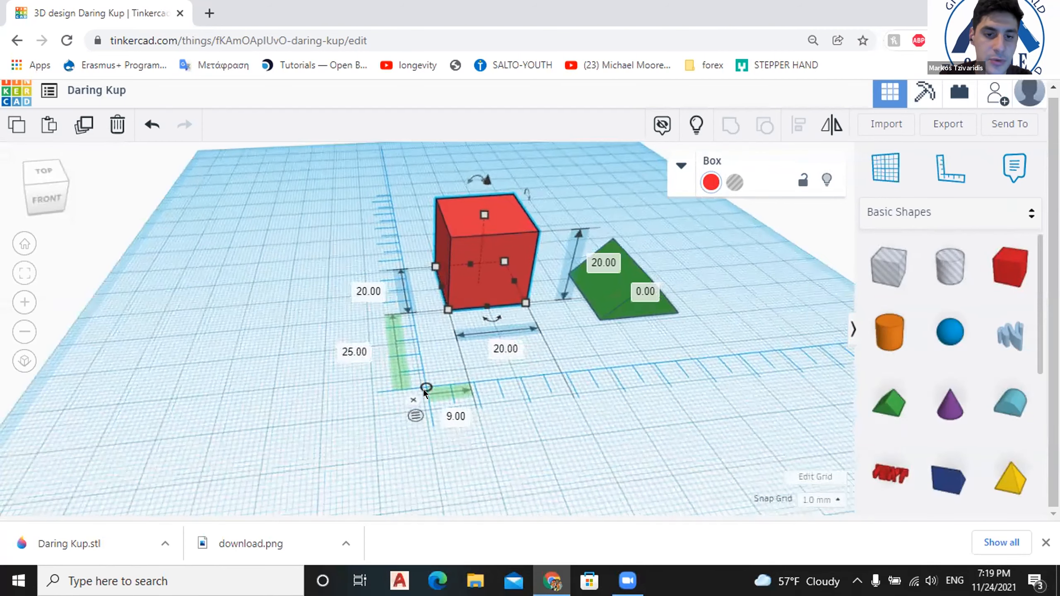
scroll(424, 392, up, 1)
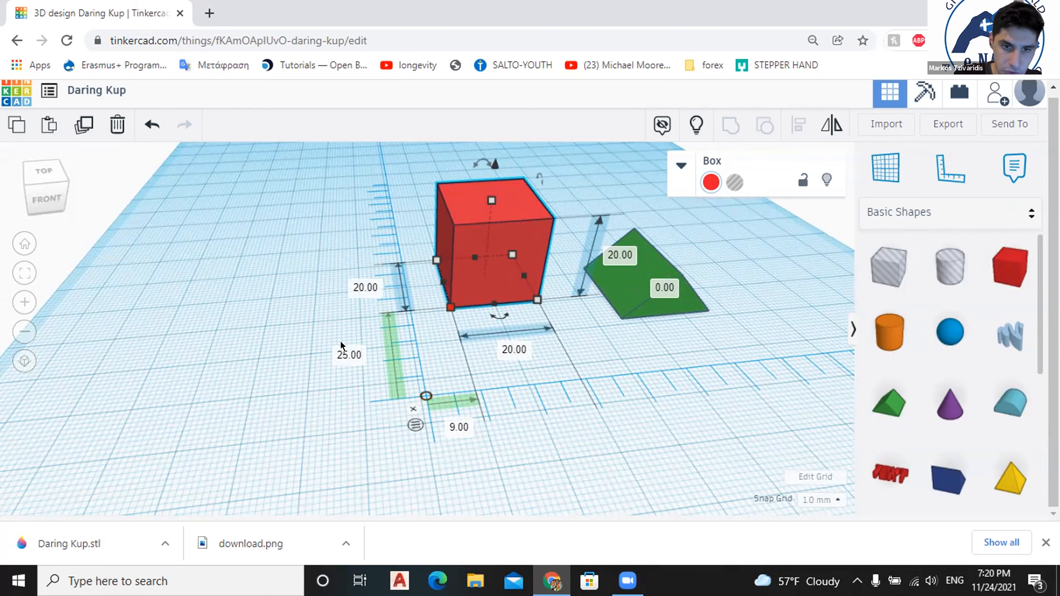
click(347, 355)
key(BackSpace)
text(2)
key(BackSpace)
text(15)
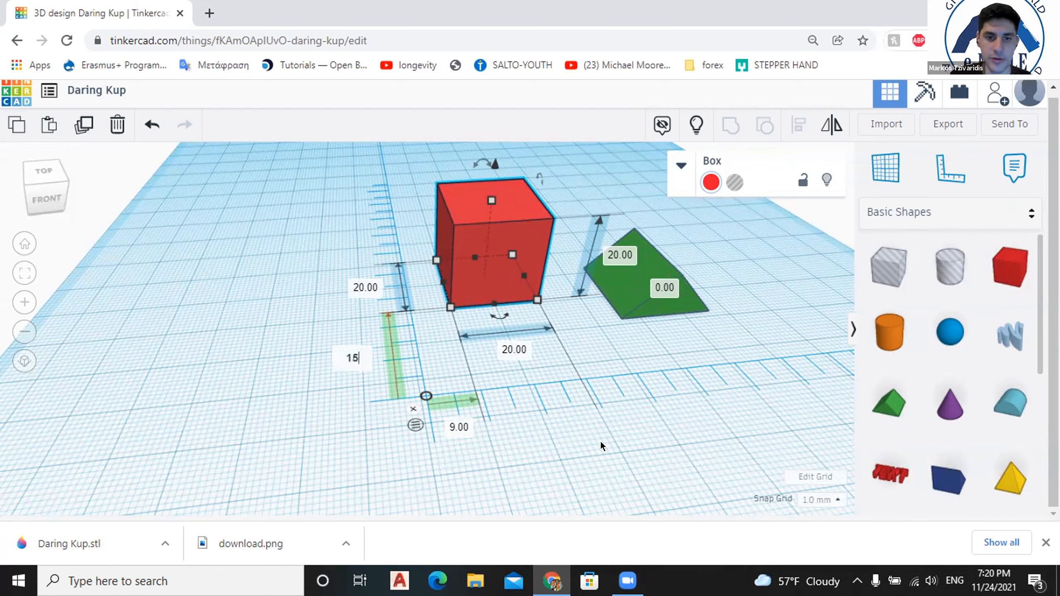
key(Return)
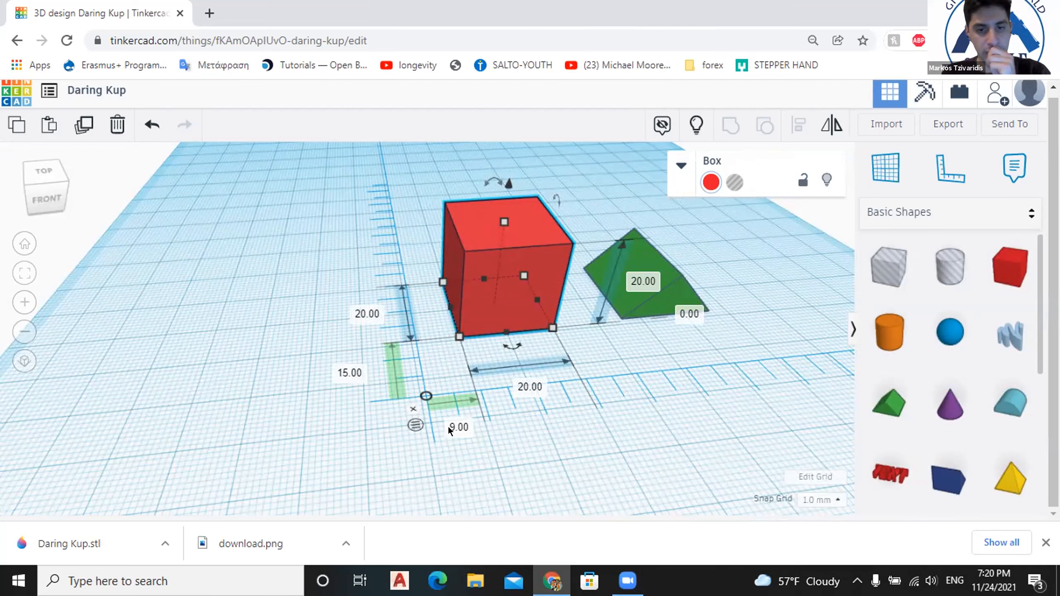
Try a side-to-side distance of 30 mm between the ruler origin and the red box, and undo it.
click(464, 419)
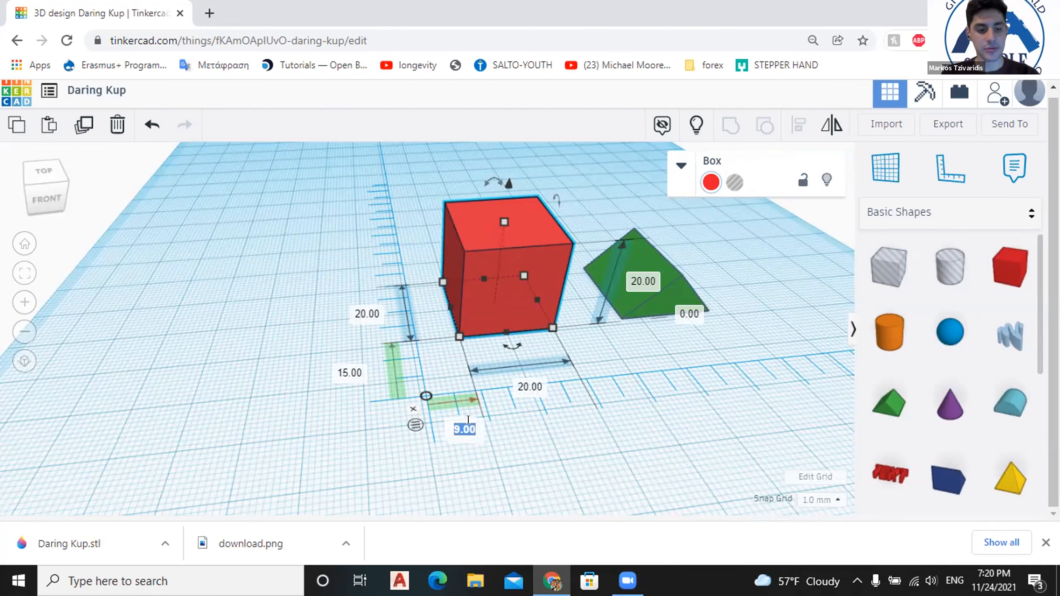
text(3)
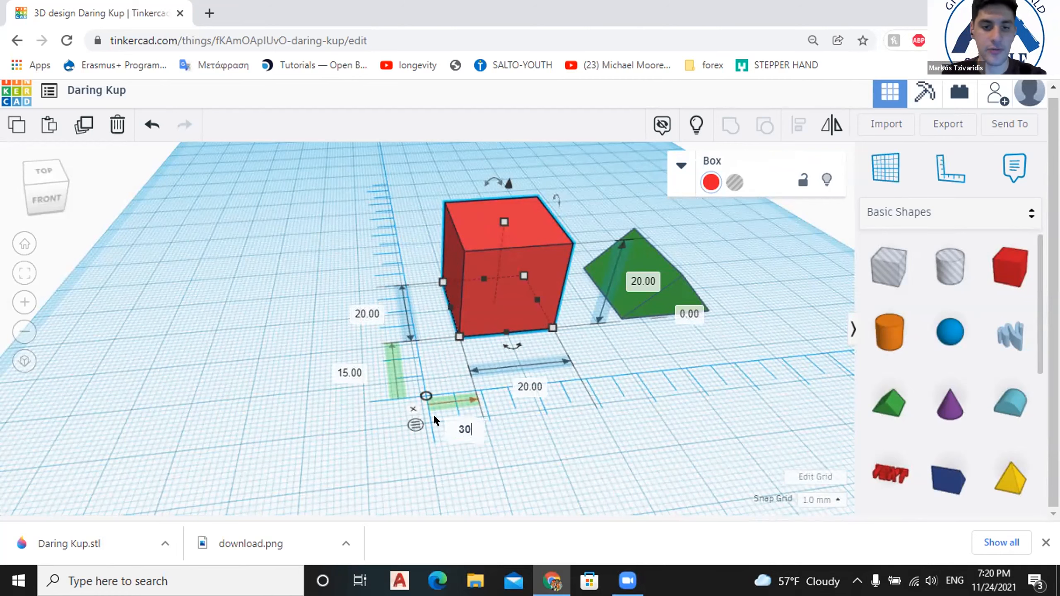
text(0)
key(Return)
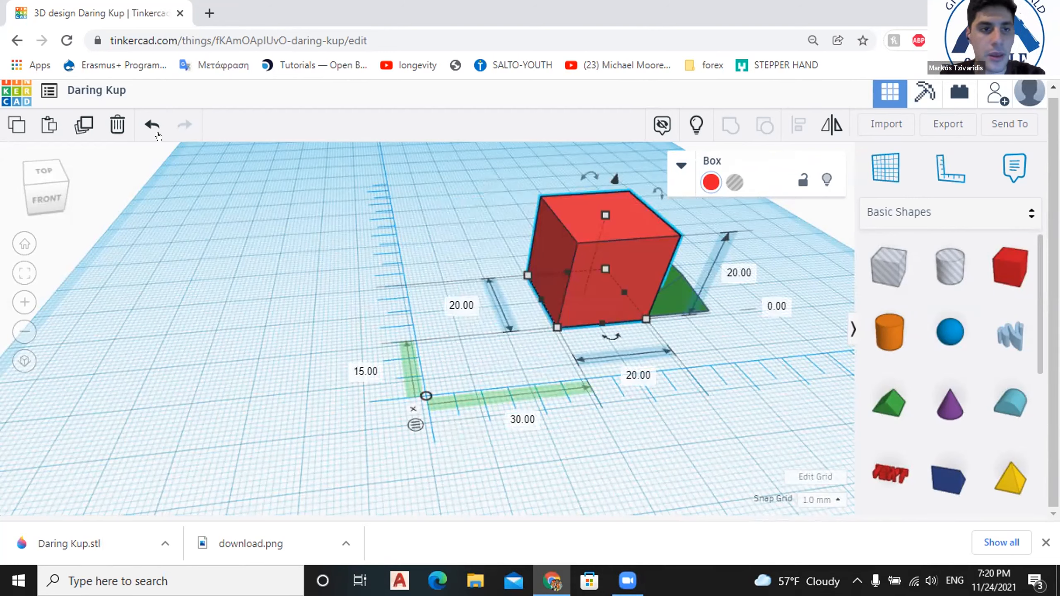
click(148, 123)
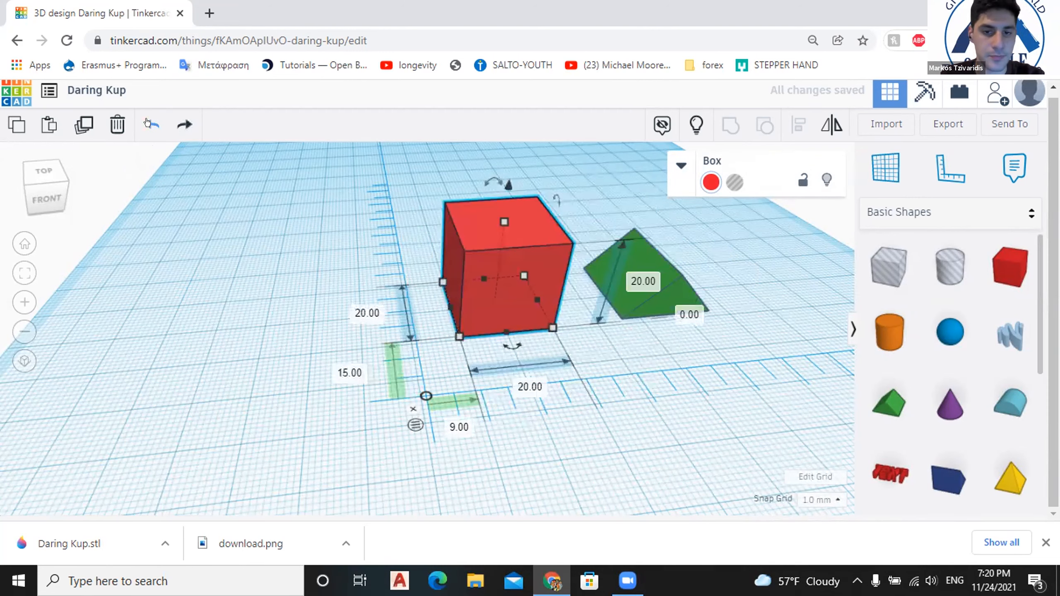
Set the red box's side-to-side distance from the ruler origin to 15 mm.
click(515, 384)
click(455, 419)
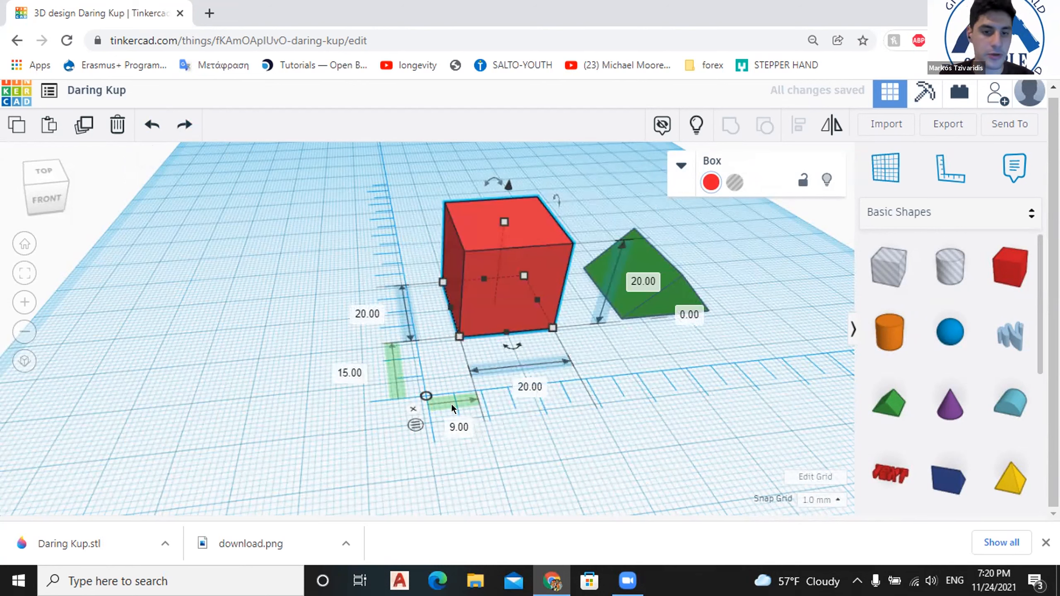
text(16)
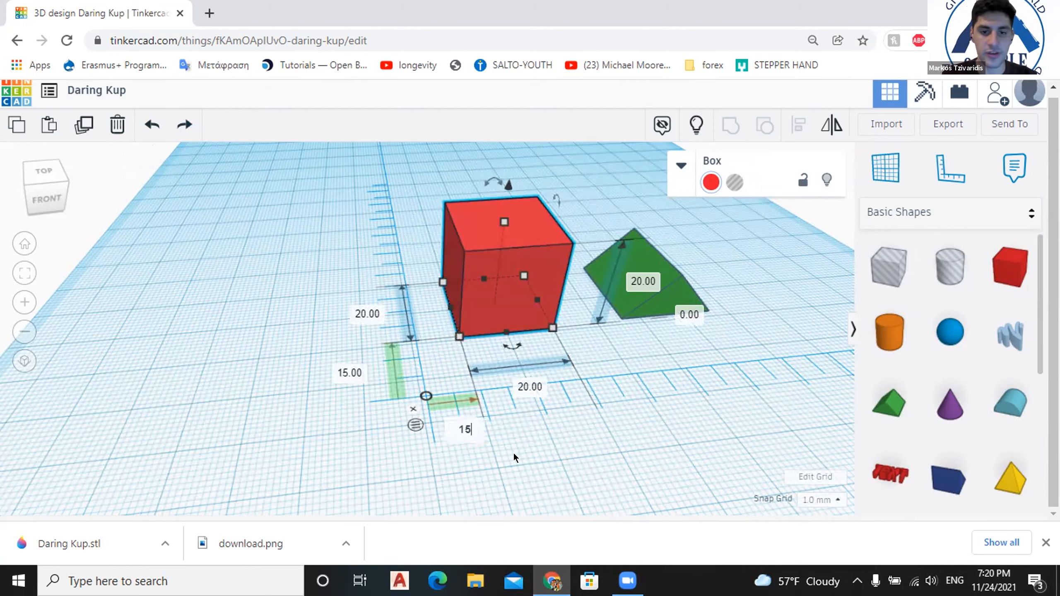
key(Return)
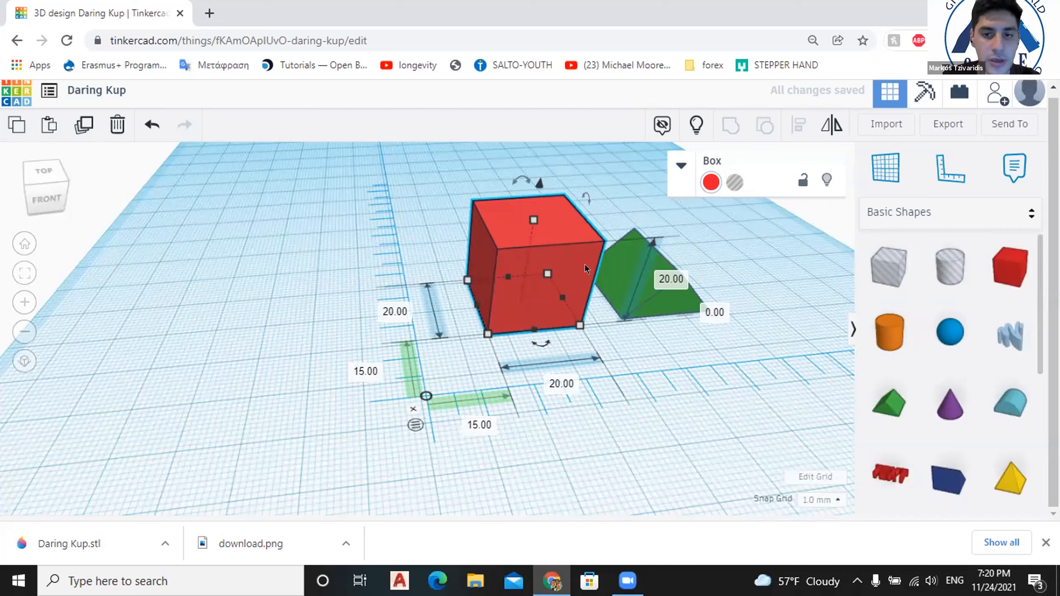
Try a height of 430 mm for the red box and undo the change.
click(663, 246)
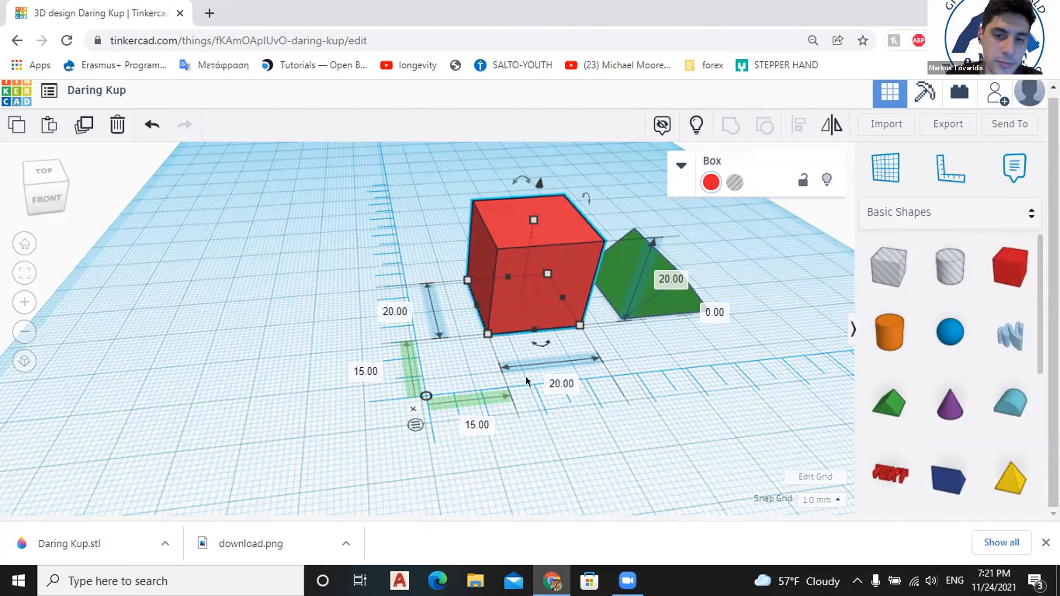
click(670, 278)
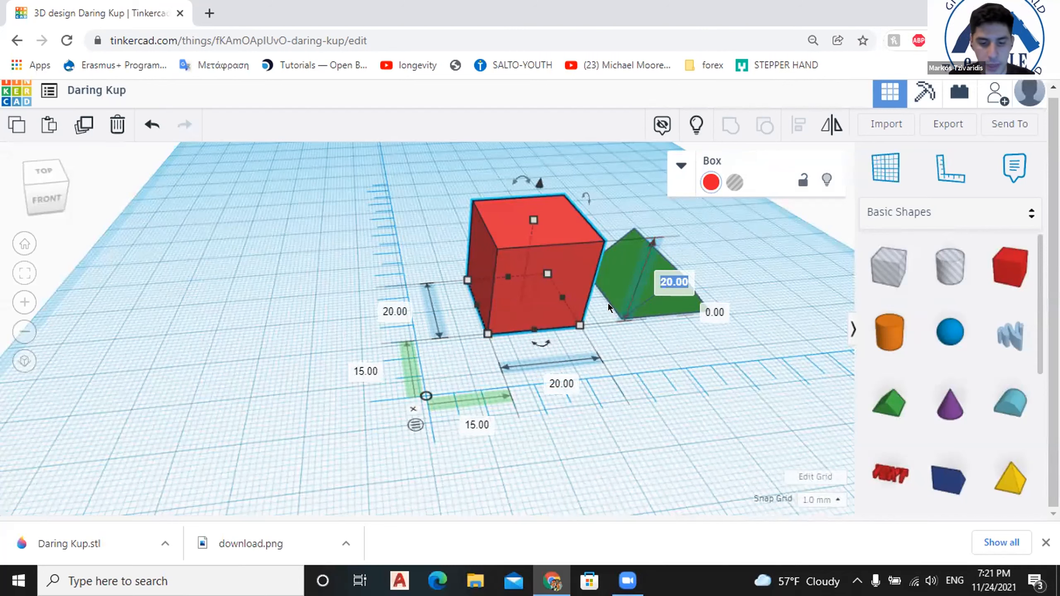
text(430)
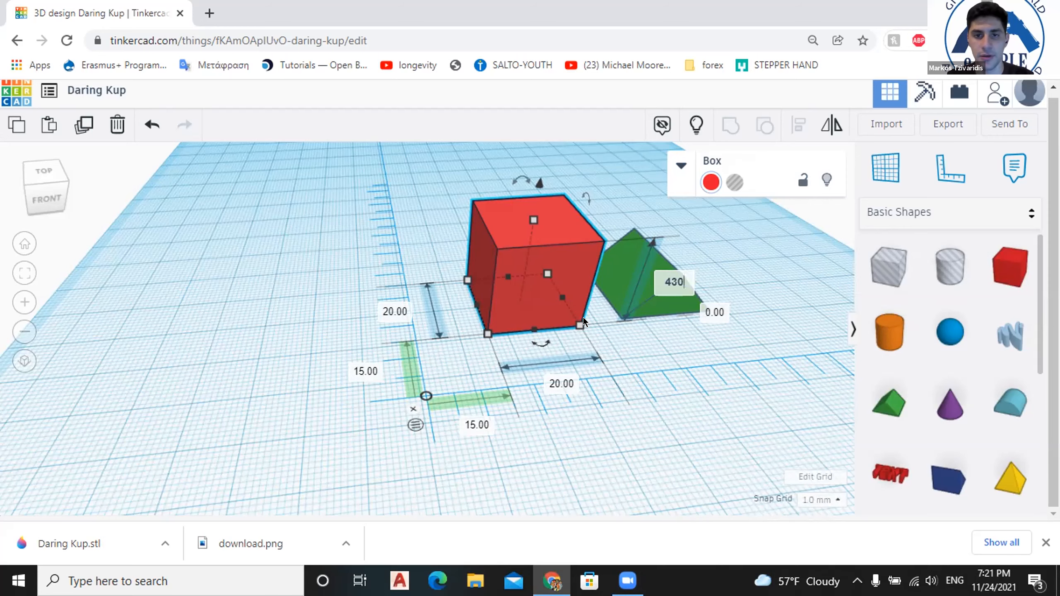
key(Return)
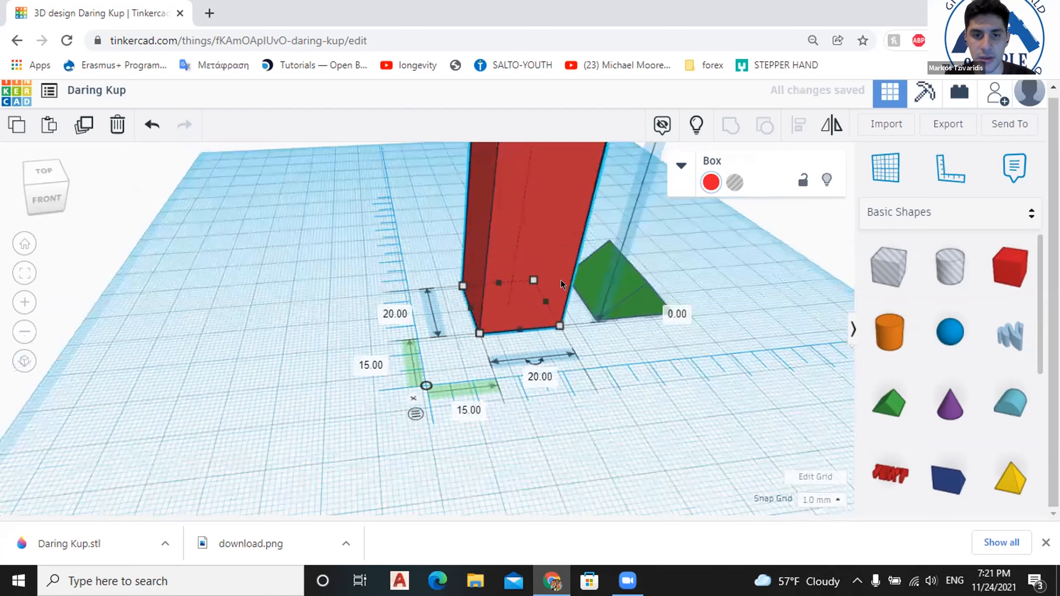
scroll(470, 236, down, 5)
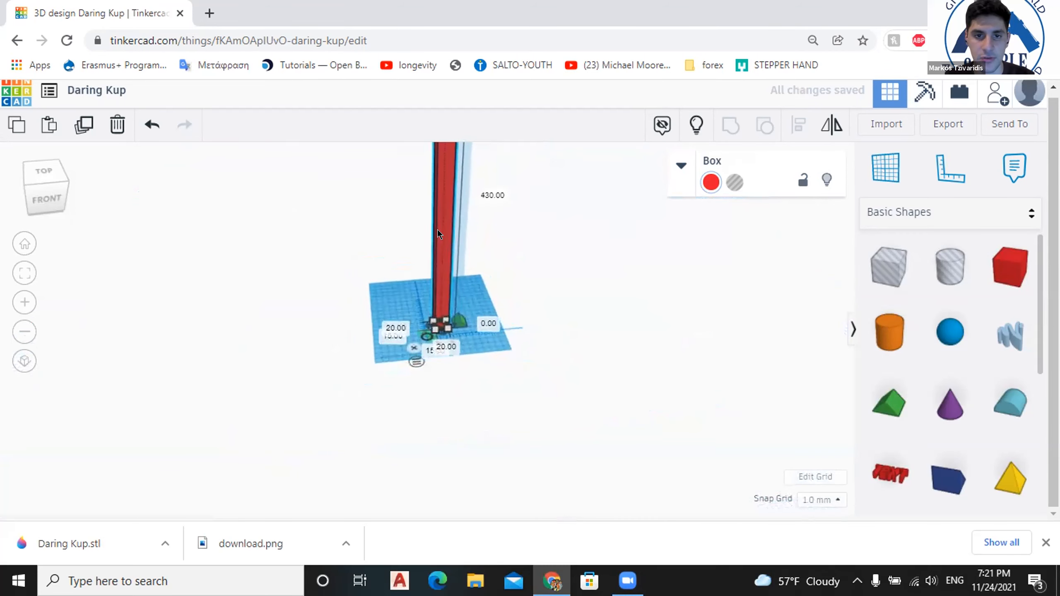
click(151, 124)
Set the red box's height to 30 mm.
scroll(463, 273, up, 3)
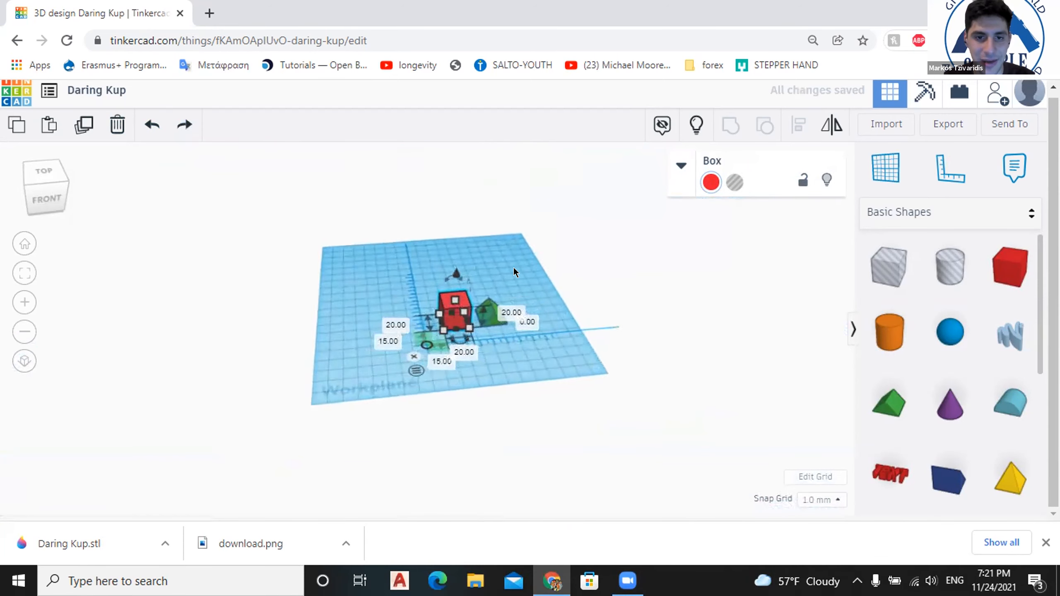
scroll(514, 267, up, 3)
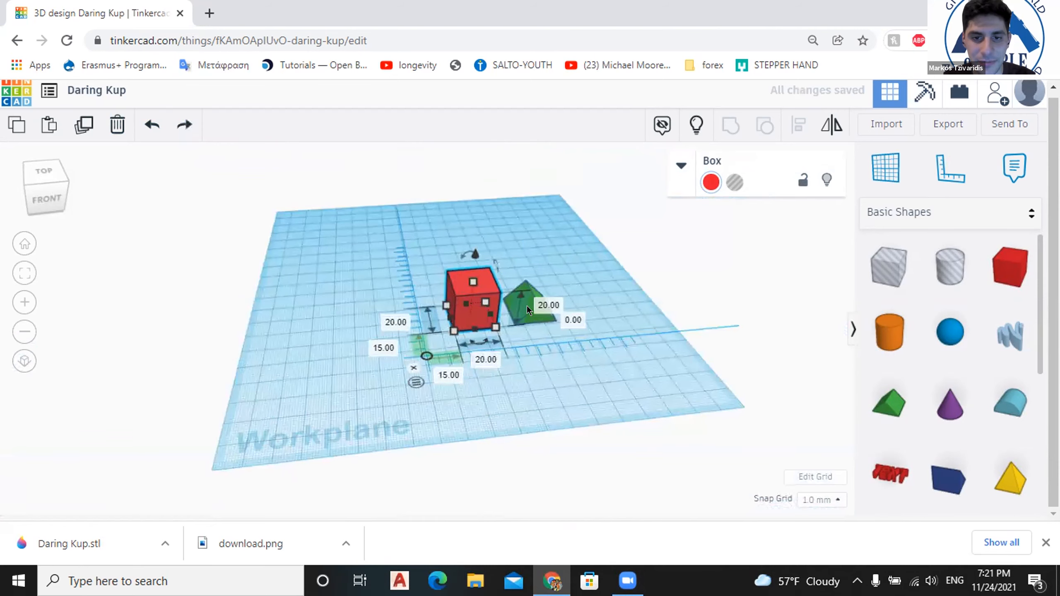
scroll(526, 305, up, 2)
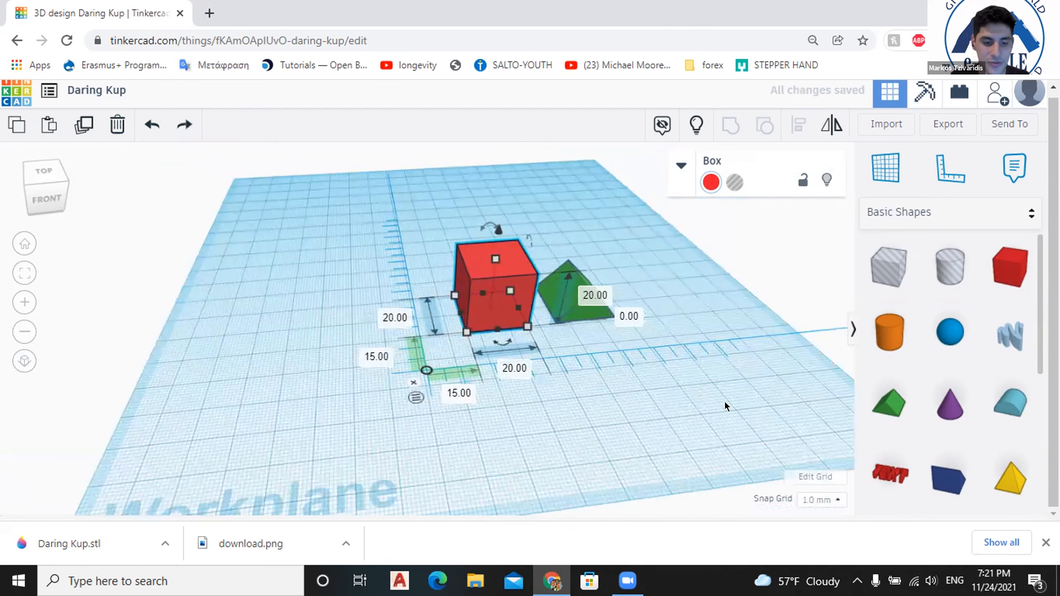
scroll(725, 402, up, 2)
text(30)
key(Return)
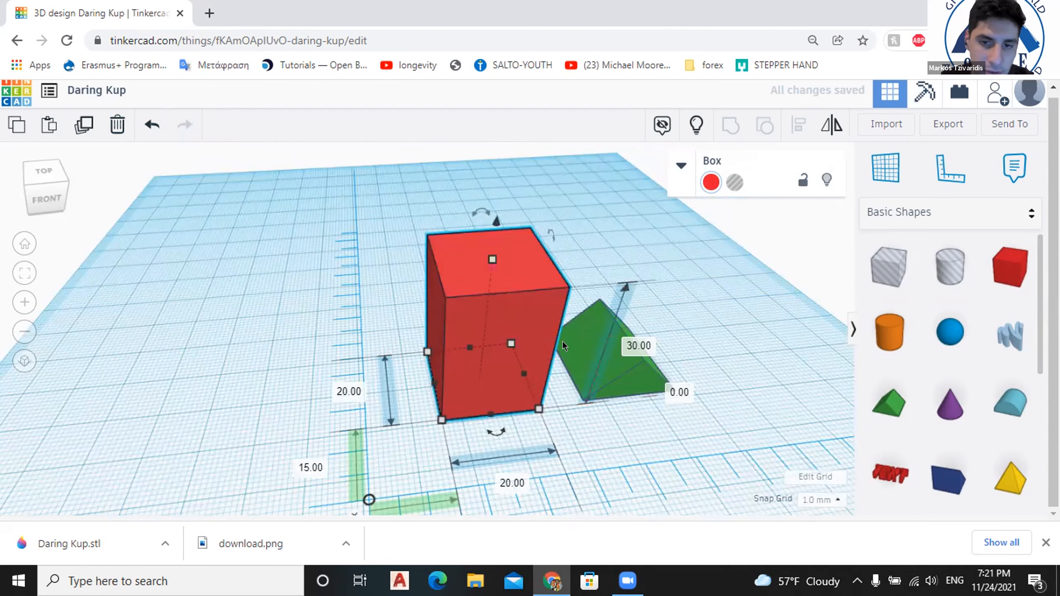
mouse_move(568, 415)
middle_down()
mouse_move(609, 416)
mouse_move(564, 399)
middle_up()
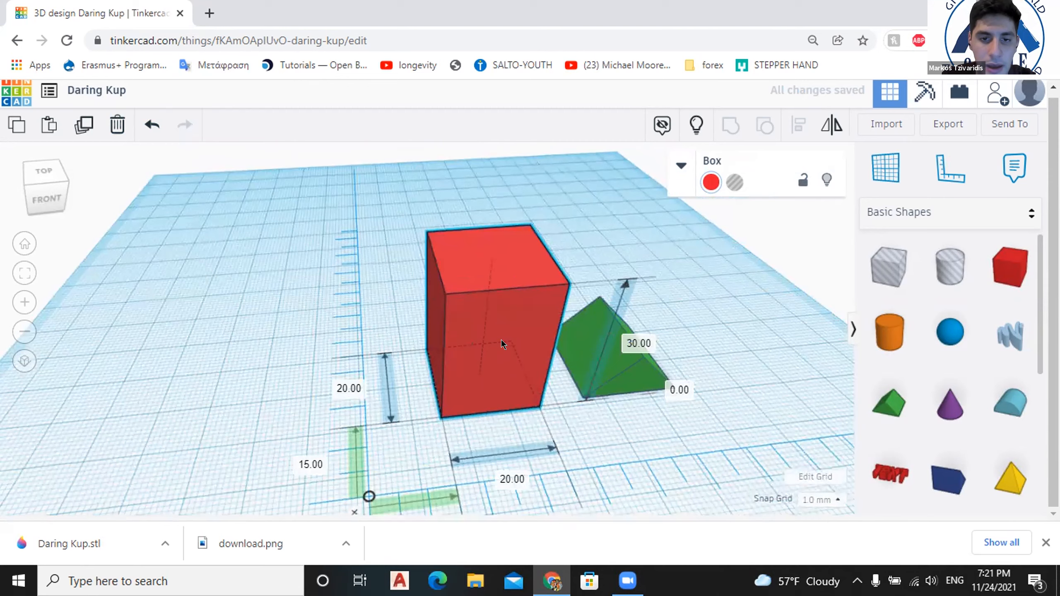
middle_drag(501, 340, 502, 315)
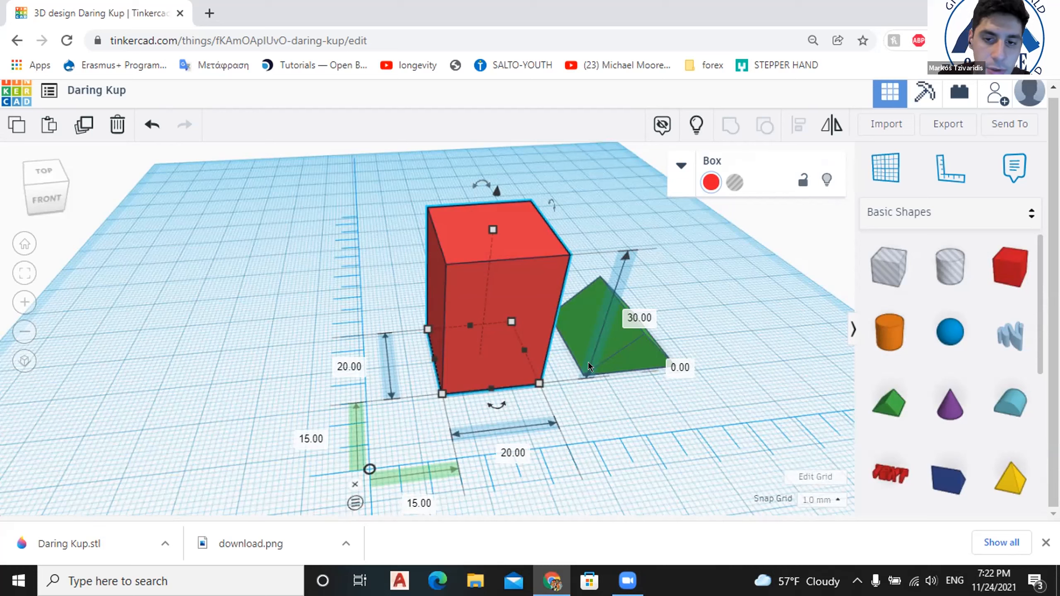
Try aligning the red box and green roof front-to-back with the Align tool, and undo the alignment.
click(622, 355)
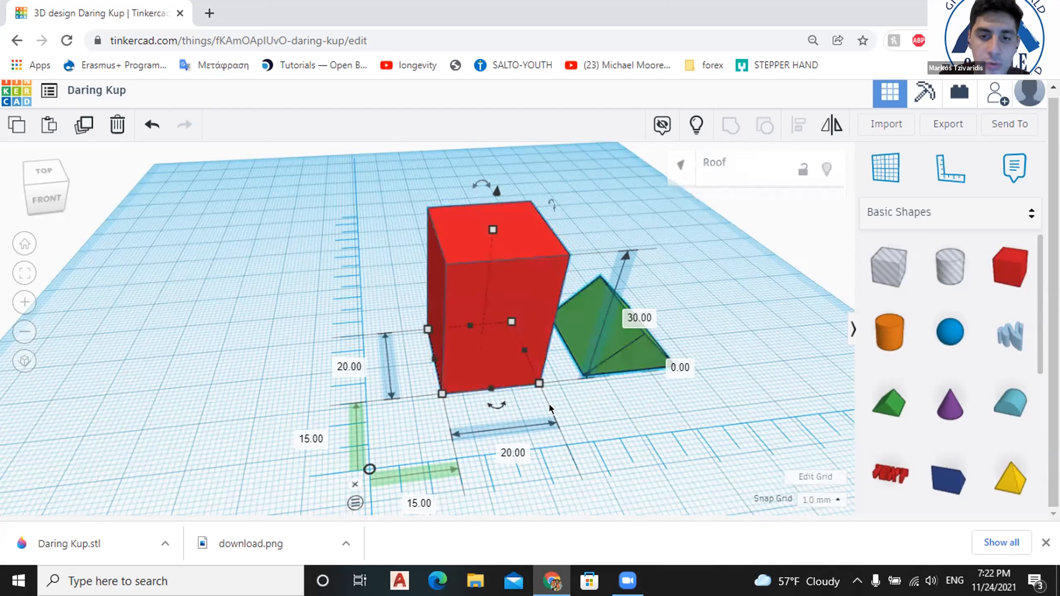
click(549, 404)
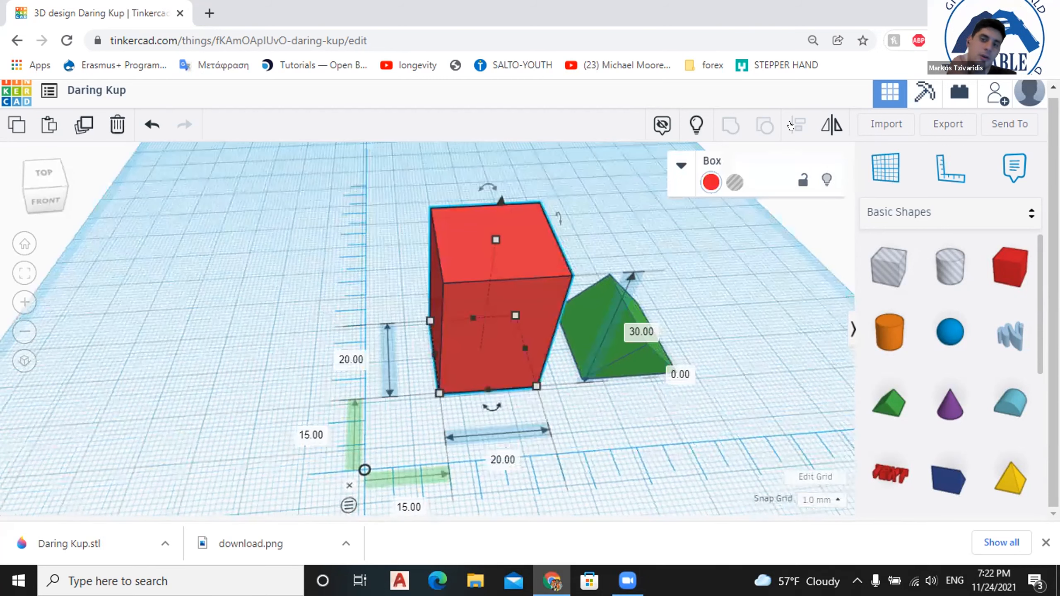
key(ctrl+a)
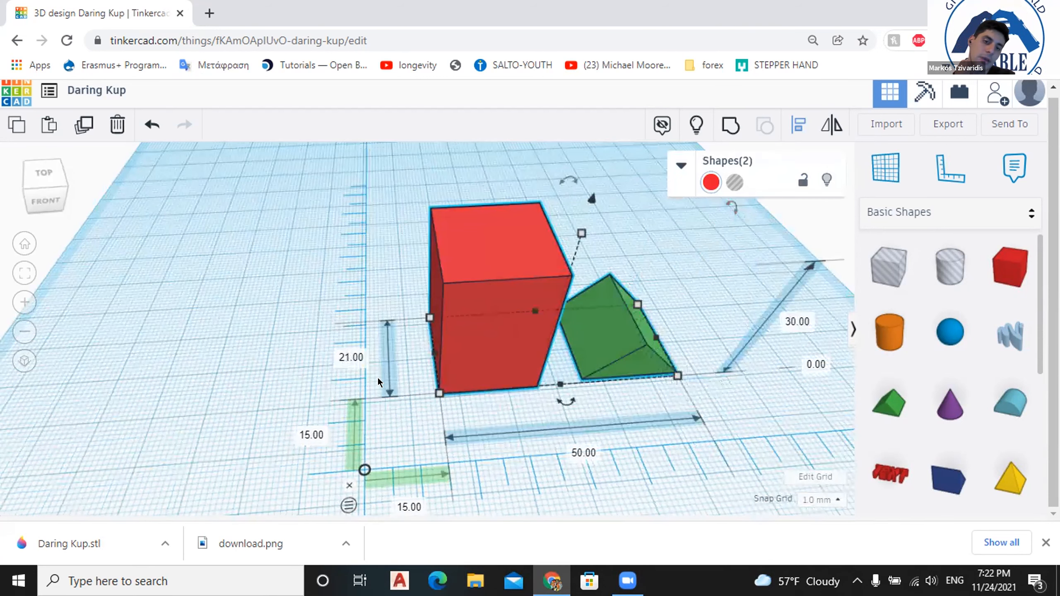
key(l)
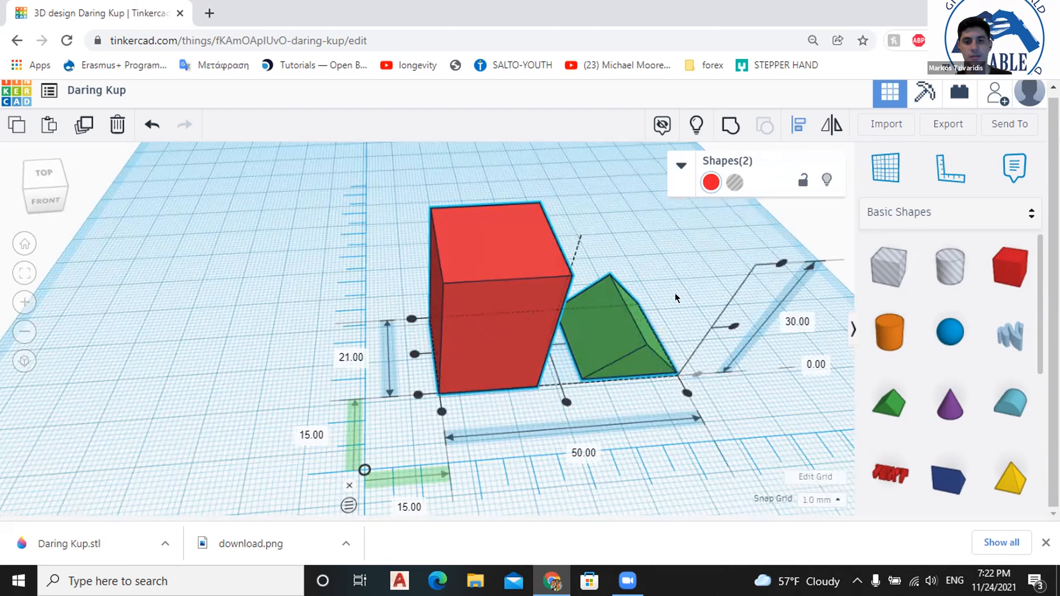
click(434, 369)
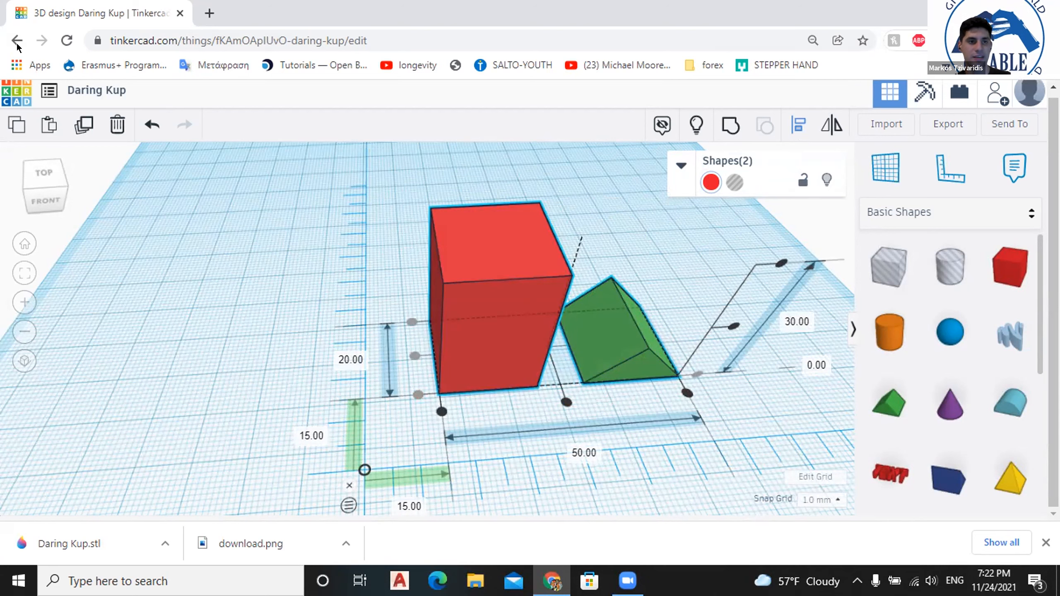
click(152, 125)
click(335, 405)
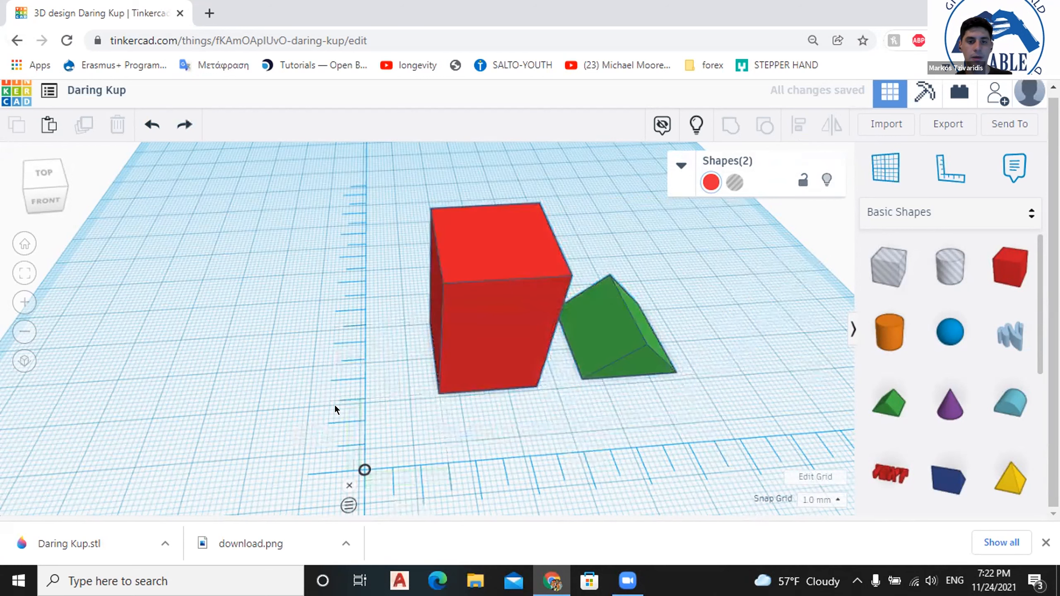
Set the green roof's front-to-back distance from the ruler origin to 15 mm, matching the red box, and deselect it.
click(485, 352)
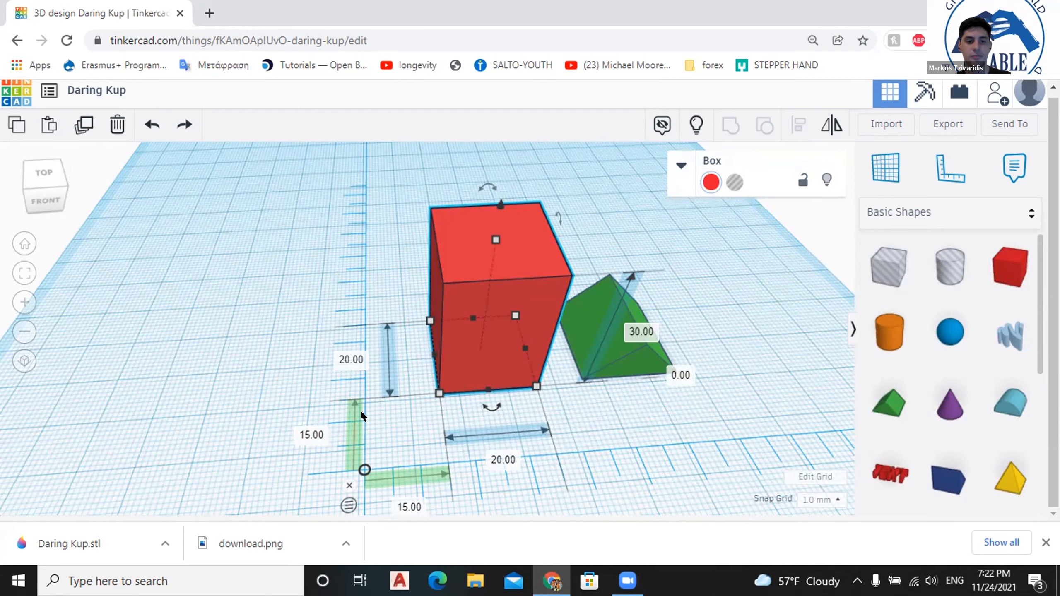
click(623, 354)
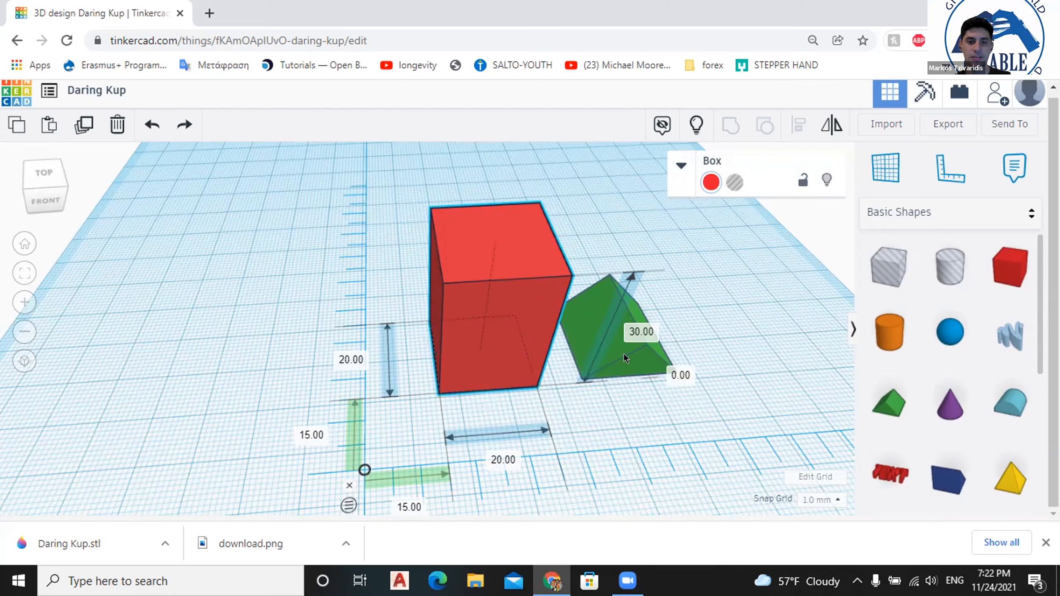
click(306, 429)
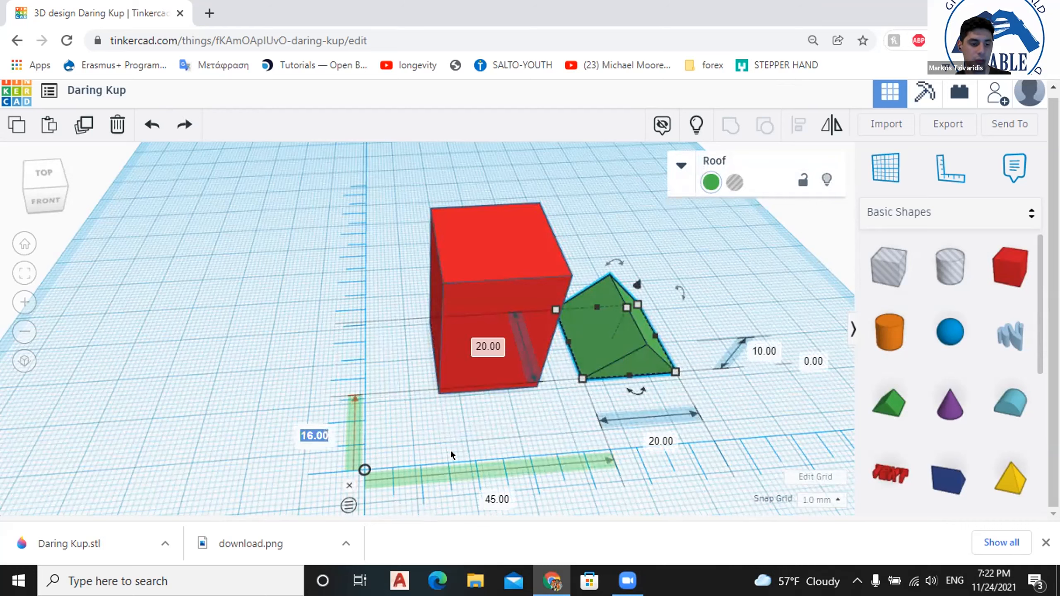
click(309, 434)
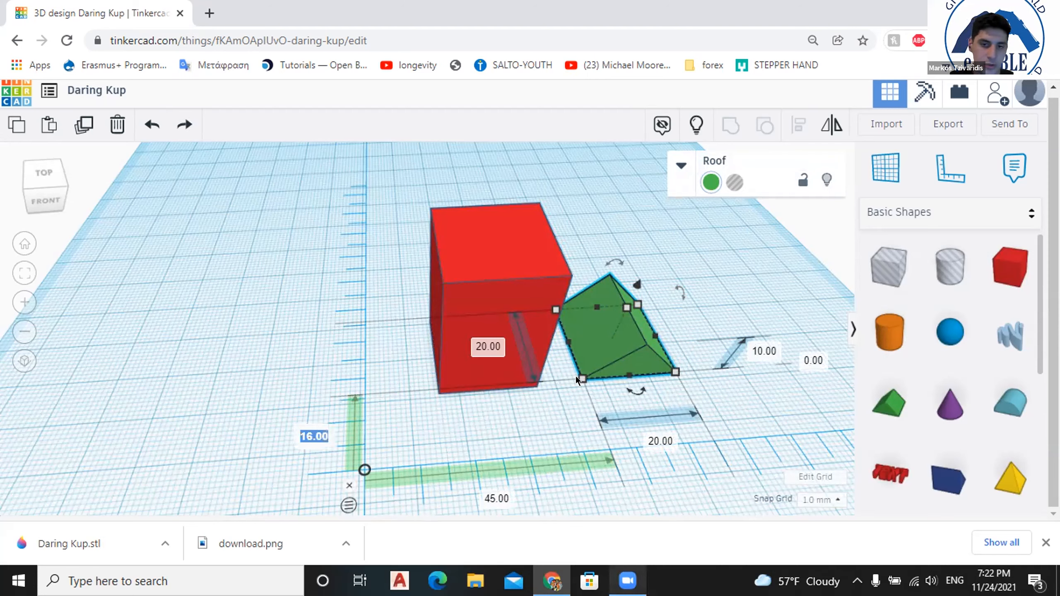
text(15)
key(Return)
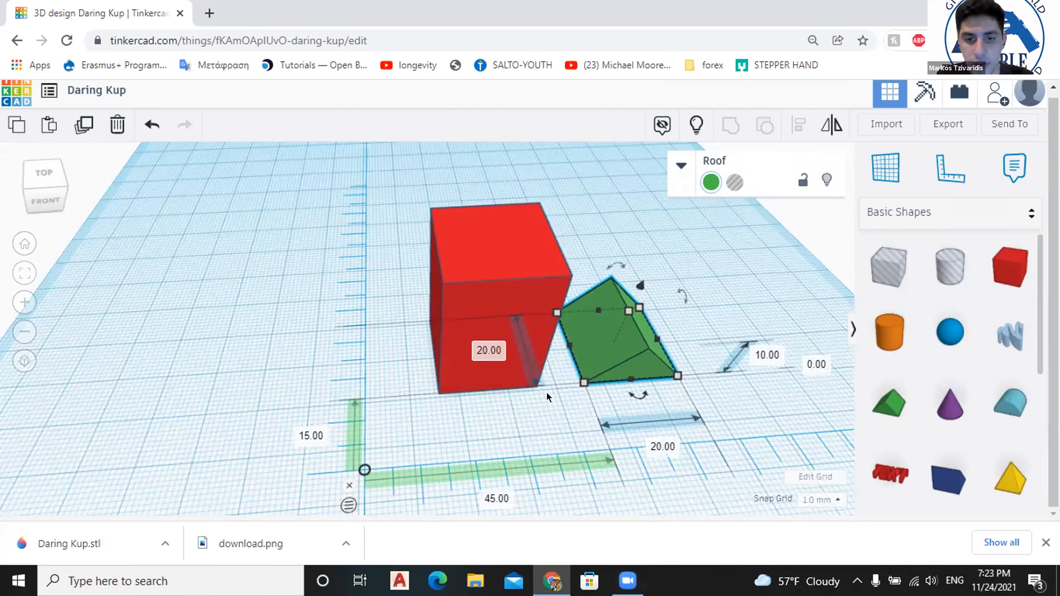
click(574, 401)
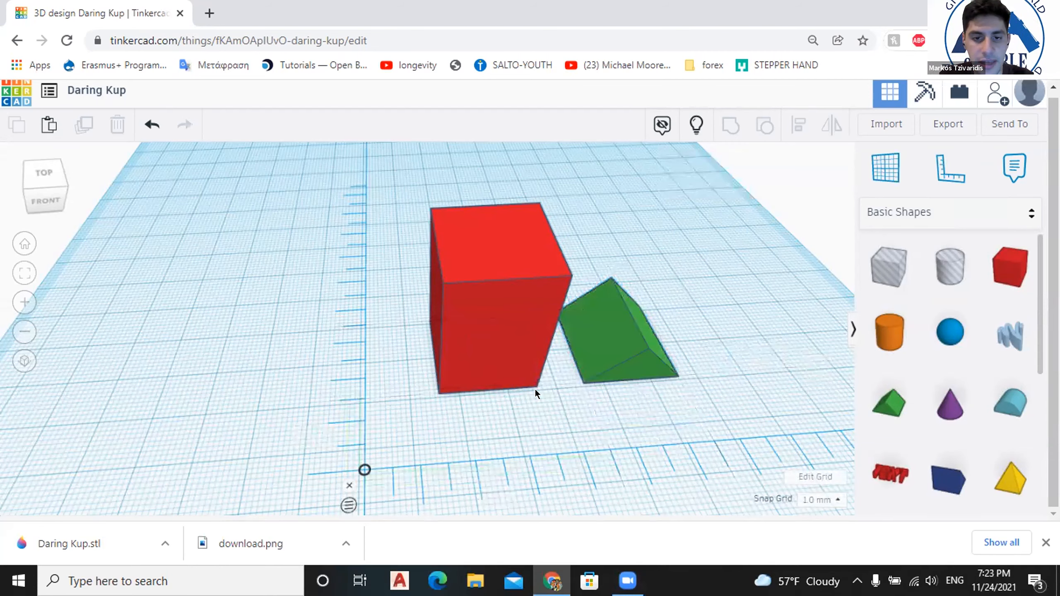
Move the green roof against the side of the red box, 35 mm sideways from the ruler origin.
right_drag(527, 416, 586, 430)
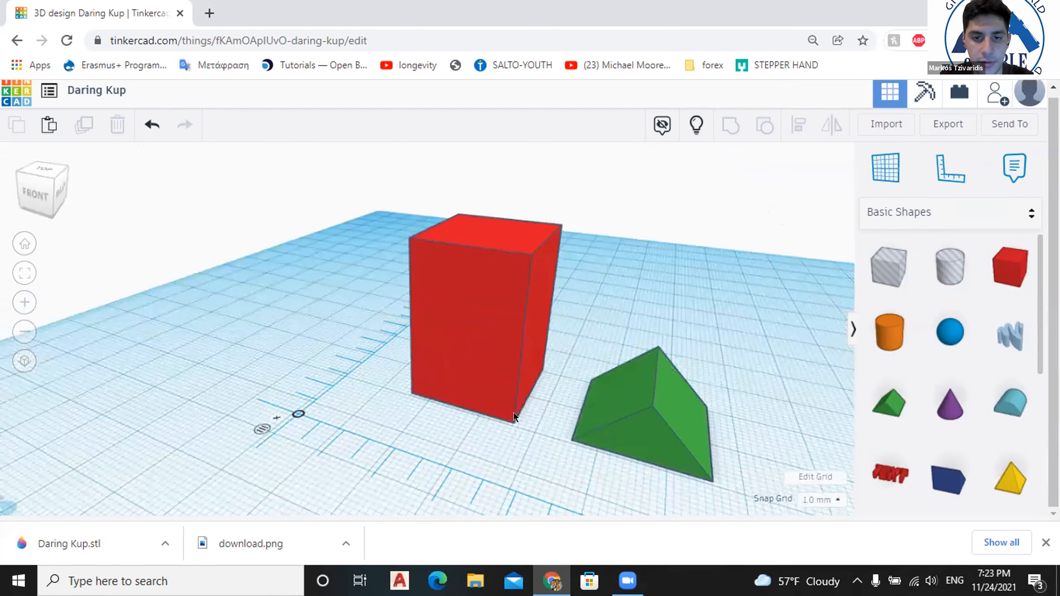
right_drag(546, 388, 538, 377)
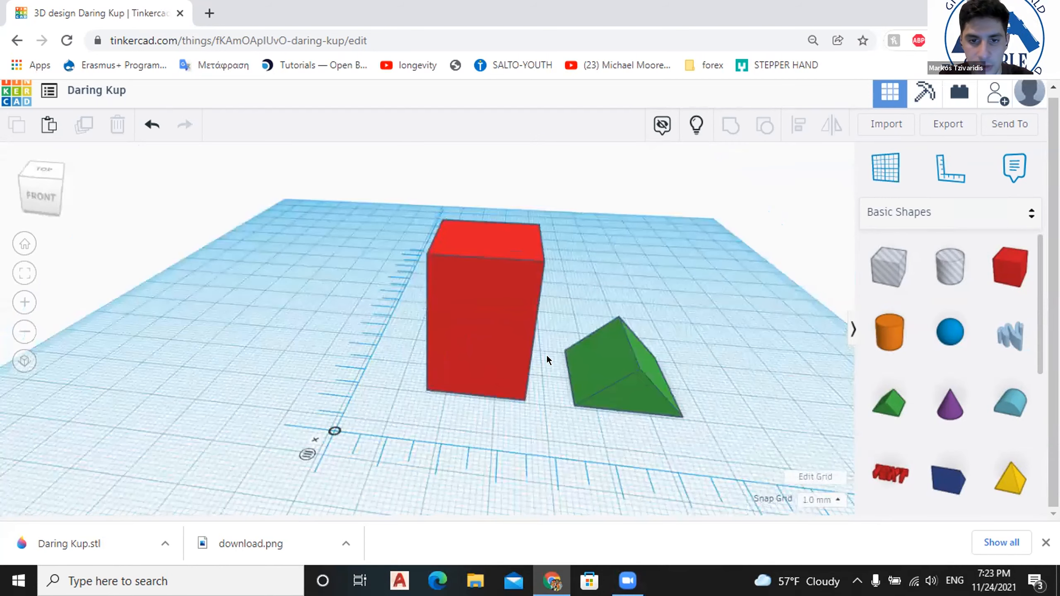
scroll(539, 364, down, 1)
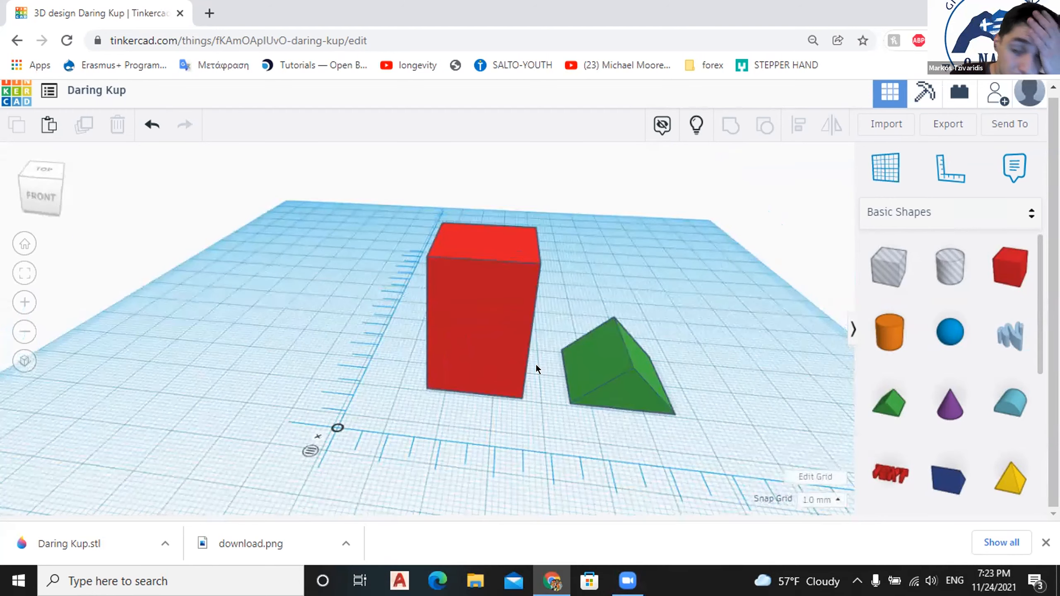
right_drag(537, 365, 561, 401)
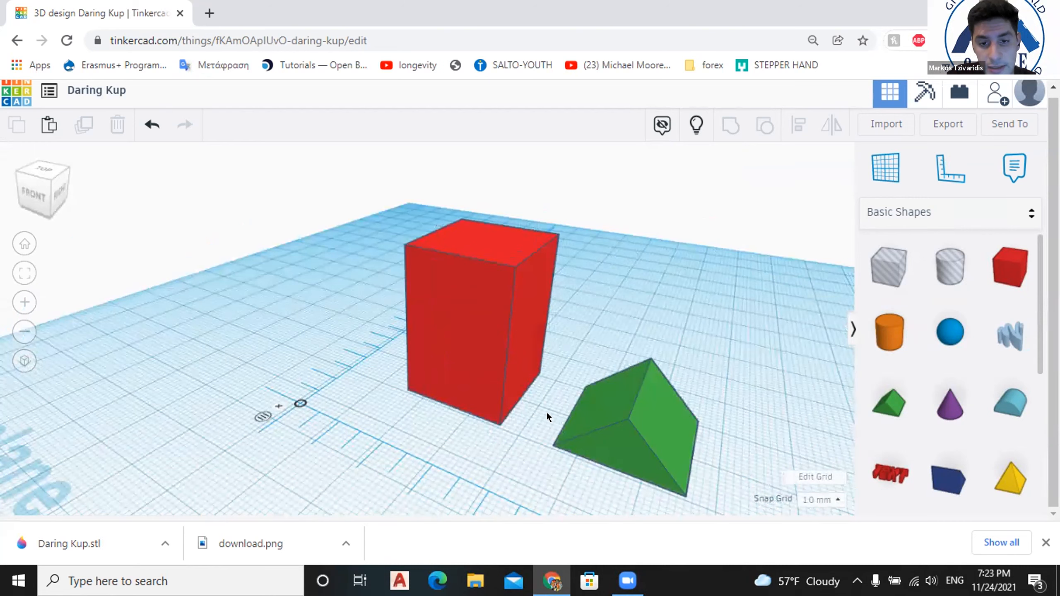
key(ctrl+z)
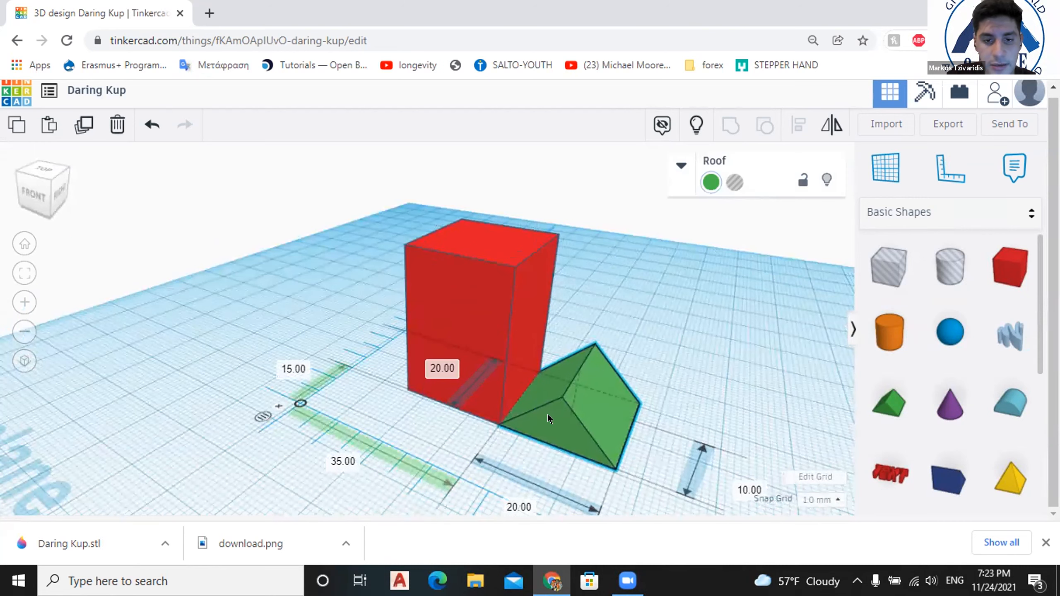
Nudge the green roof in 1 mm grid increments along both axes, ending 35 mm sideways from the ruler origin against the red box.
key(Right)
key(Down)
key(Up)
key(Right)
key(Left)
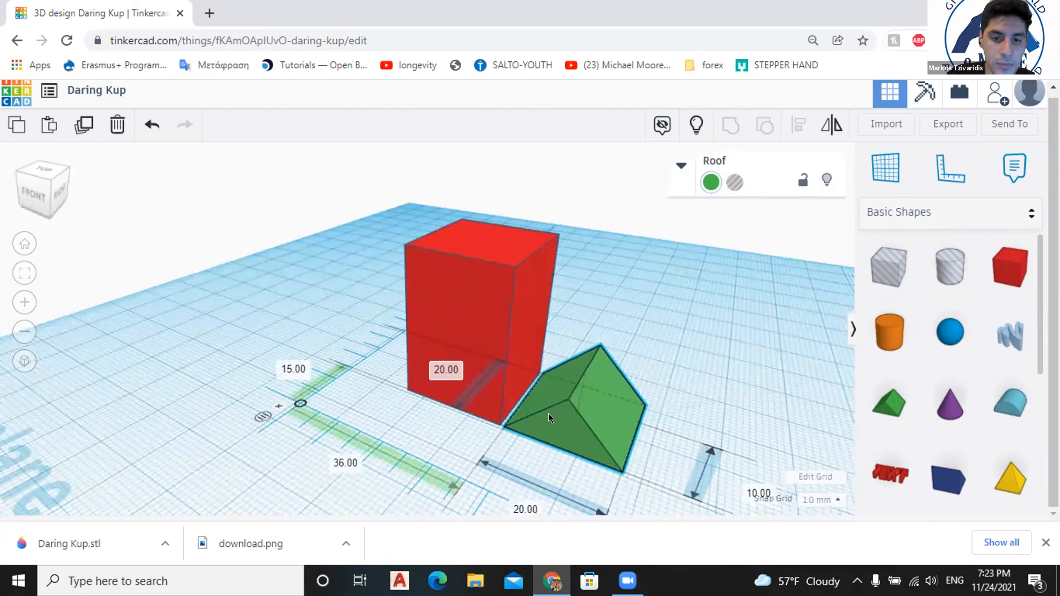
key(Left)
key(Up)
key(Down)
key(Right)
key(Right)
key(Left)
key(Left)
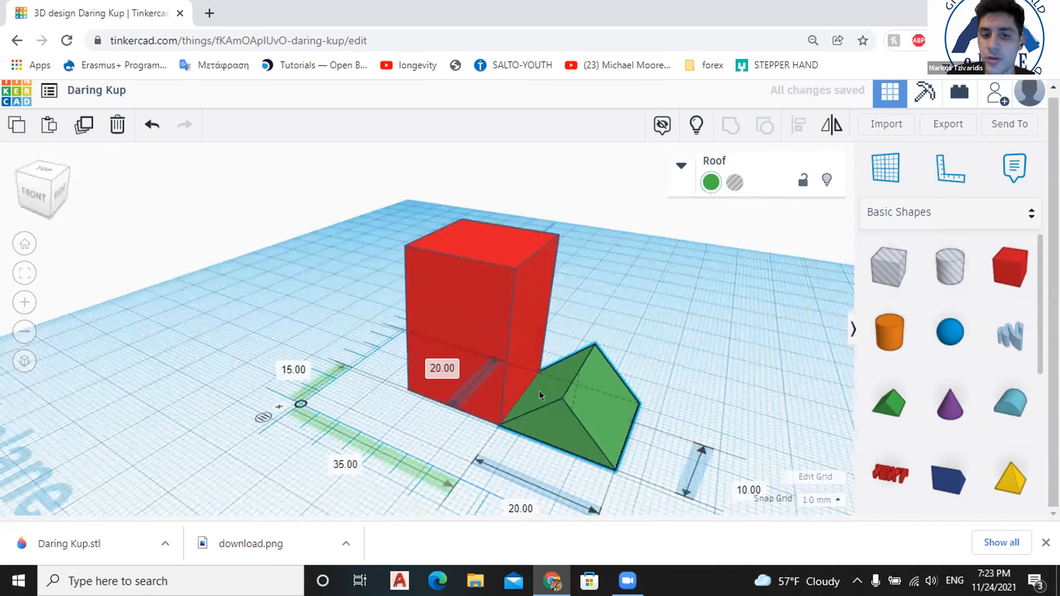
Deselect the green roof and check the snap grid setting.
right_drag(547, 402, 560, 418)
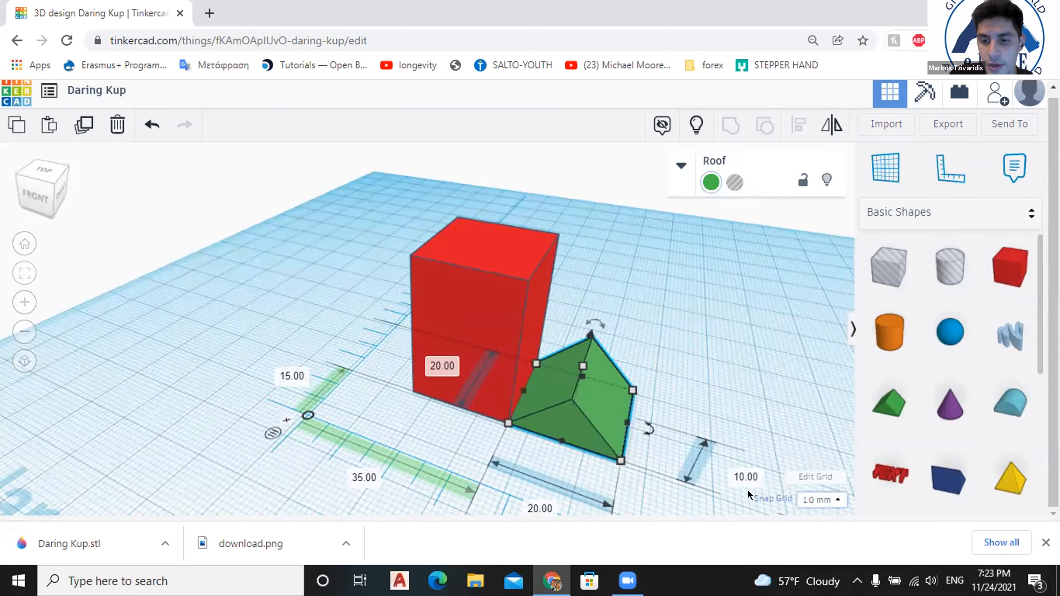
click(725, 417)
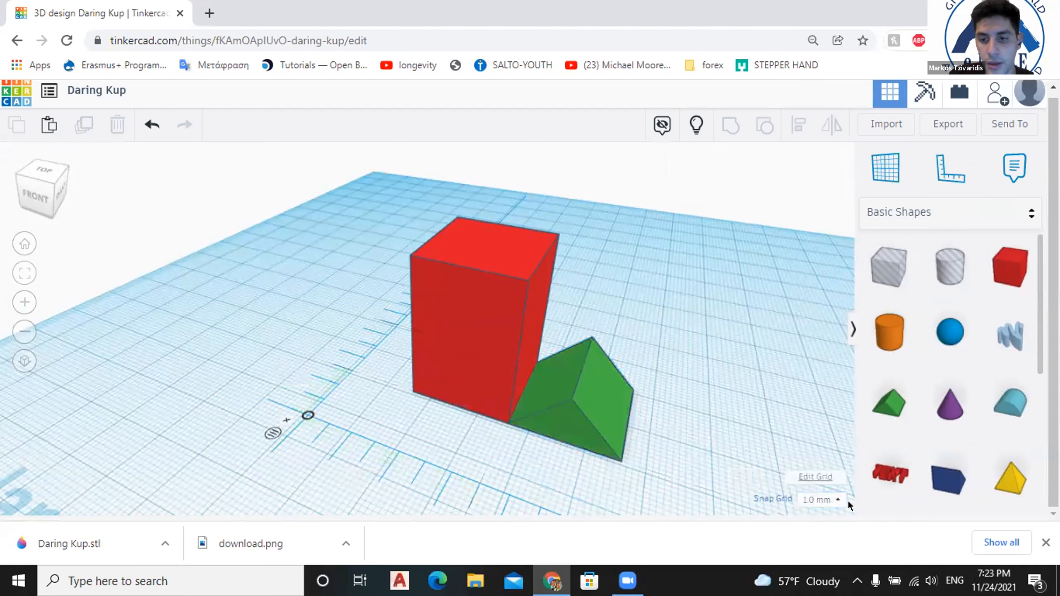
click(826, 497)
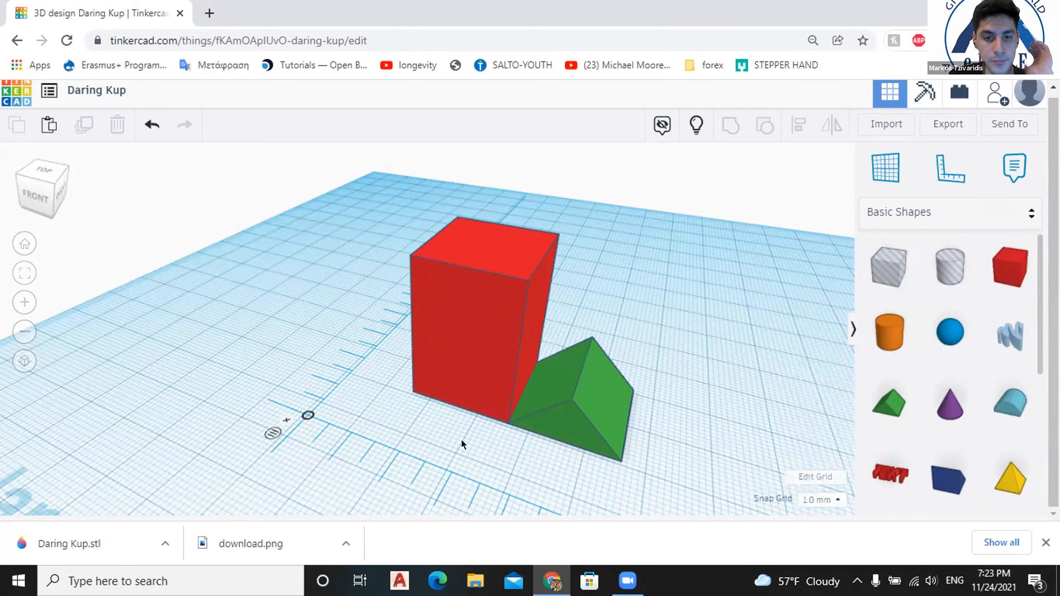
Move the green roof away from the red box to 47 mm sideways from the ruler origin, and select the box to check its distances.
scroll(561, 351, down, 1)
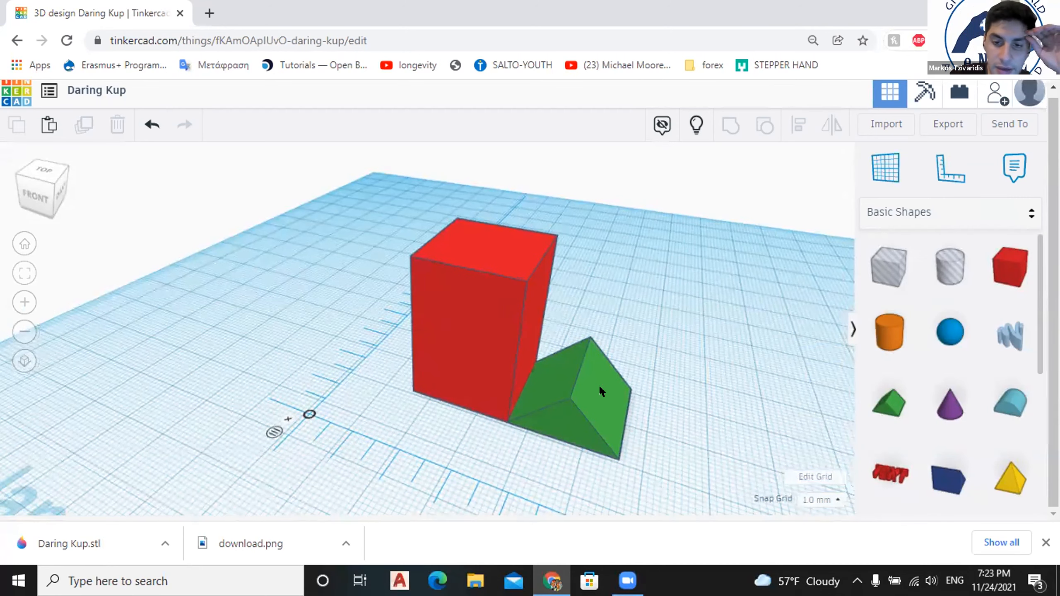
scroll(496, 388, down, 3)
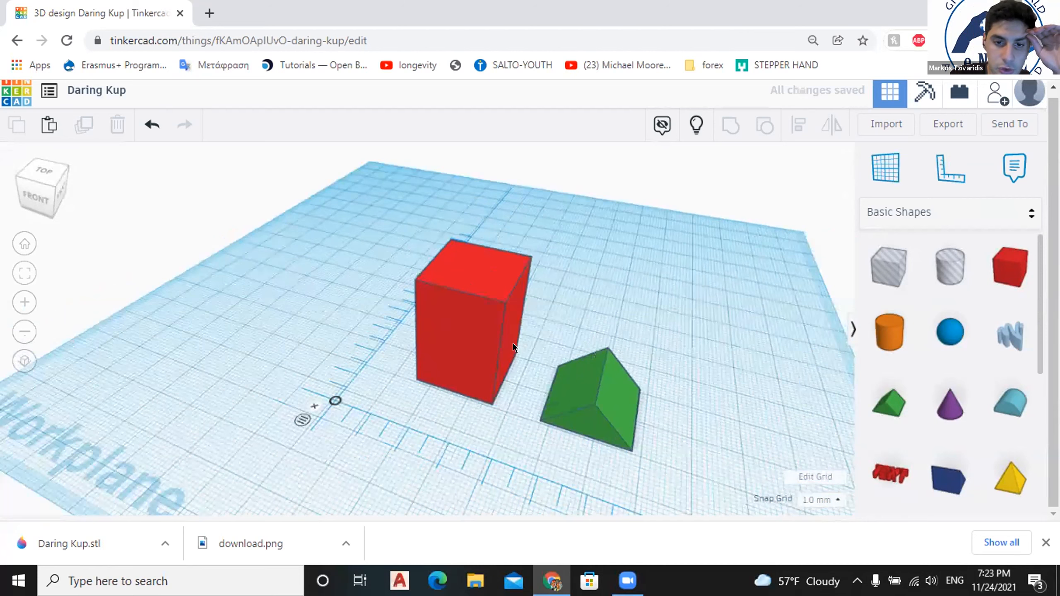
click(576, 376)
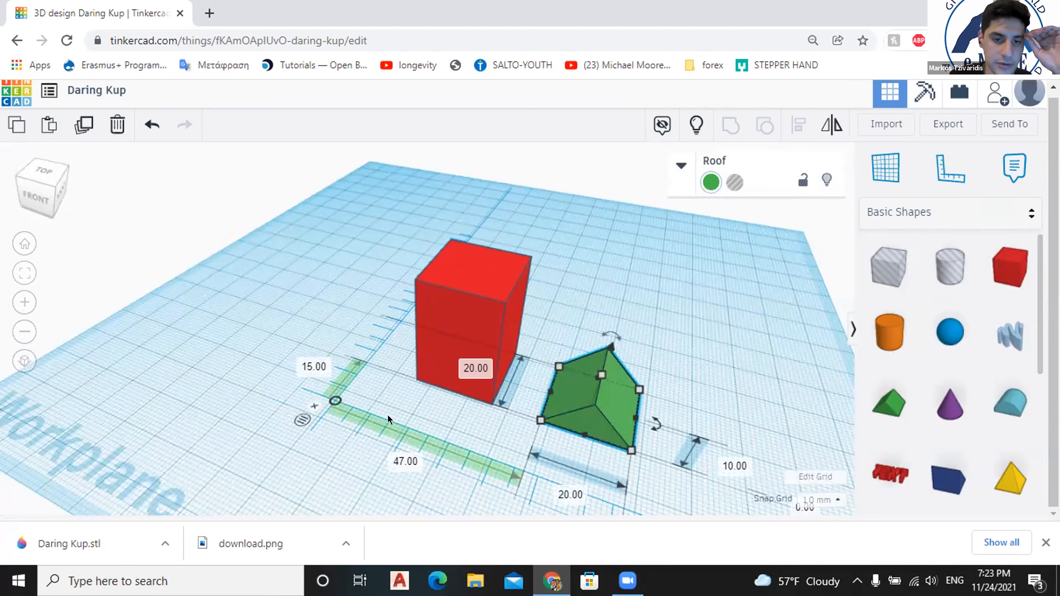
right_drag(400, 441, 427, 422)
click(441, 370)
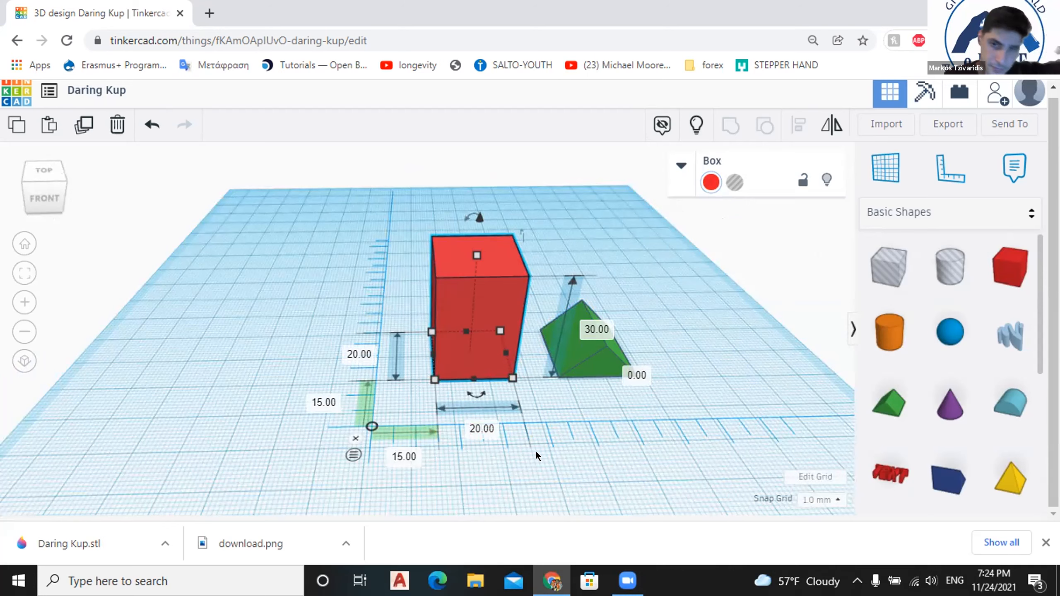
Set the green roof's sideways distance from the ruler origin to 35 mm so it touches the red box, and deselect it.
click(587, 363)
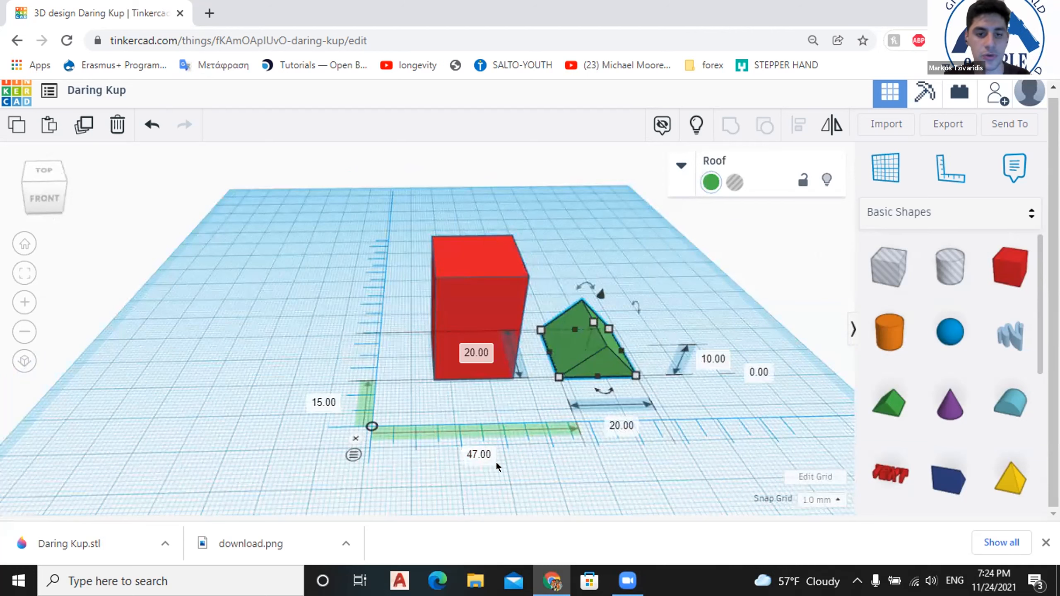
key(Tab)
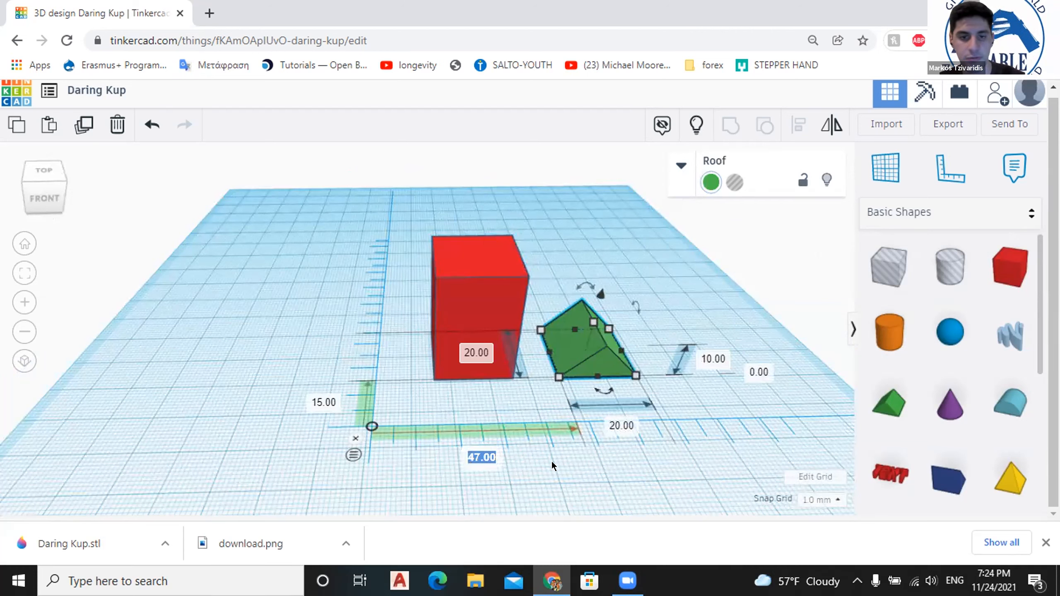
text(35)
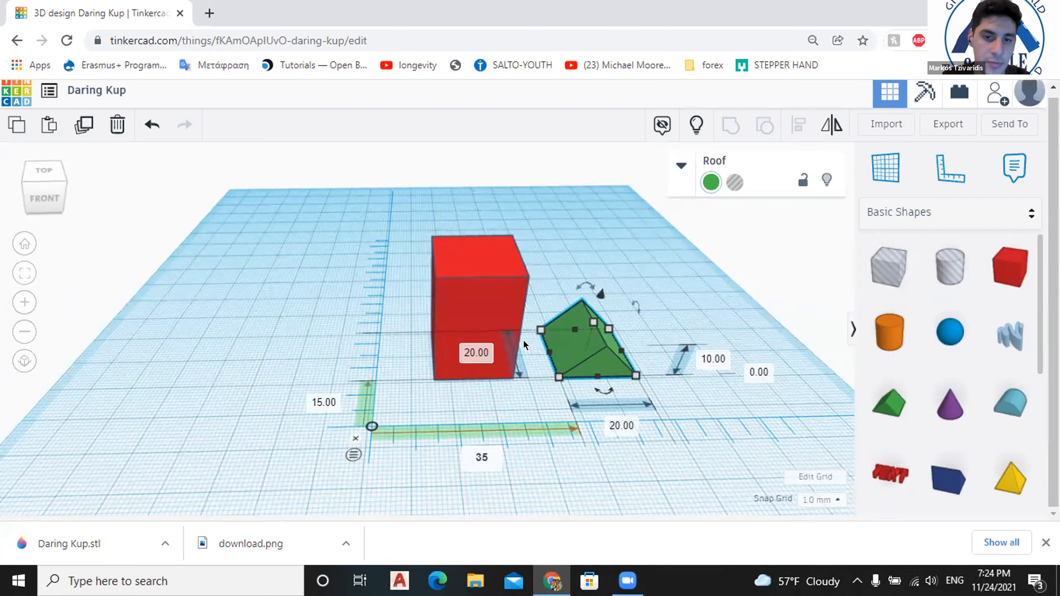
click(524, 341)
right_drag(524, 342, 487, 403)
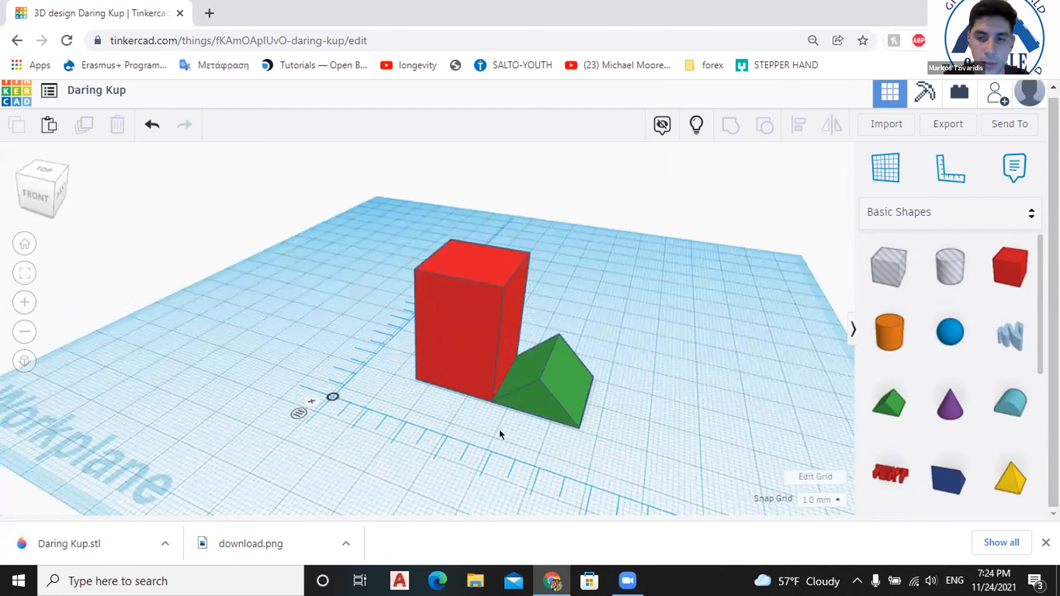
right_drag(351, 375, 362, 380)
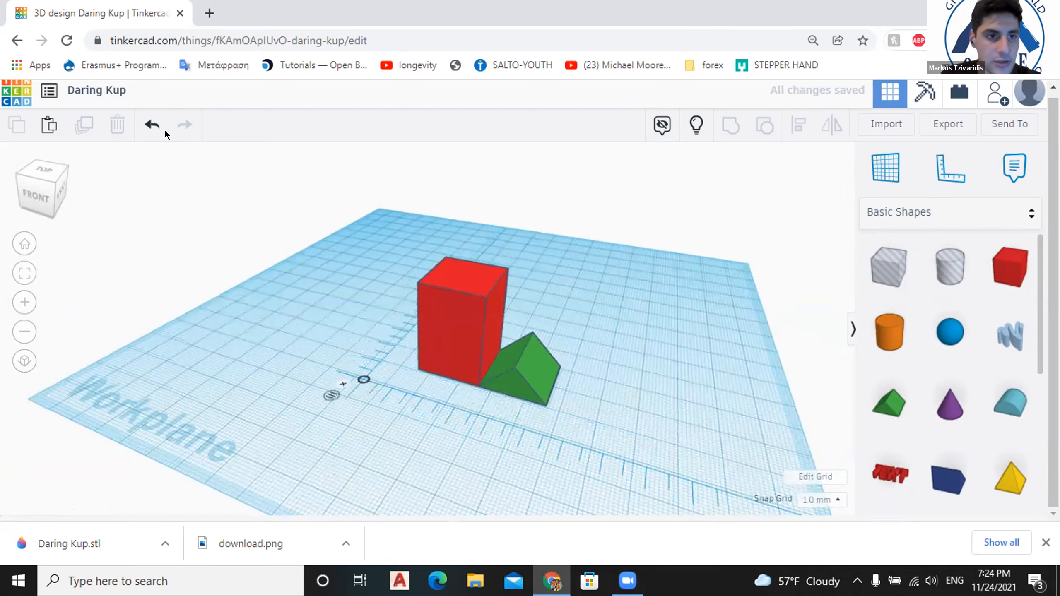
Undo the last edit and place the red box 11 mm sideways and 16 mm front-to-back from the ruler origin.
click(153, 126)
right_drag(322, 363, 386, 413)
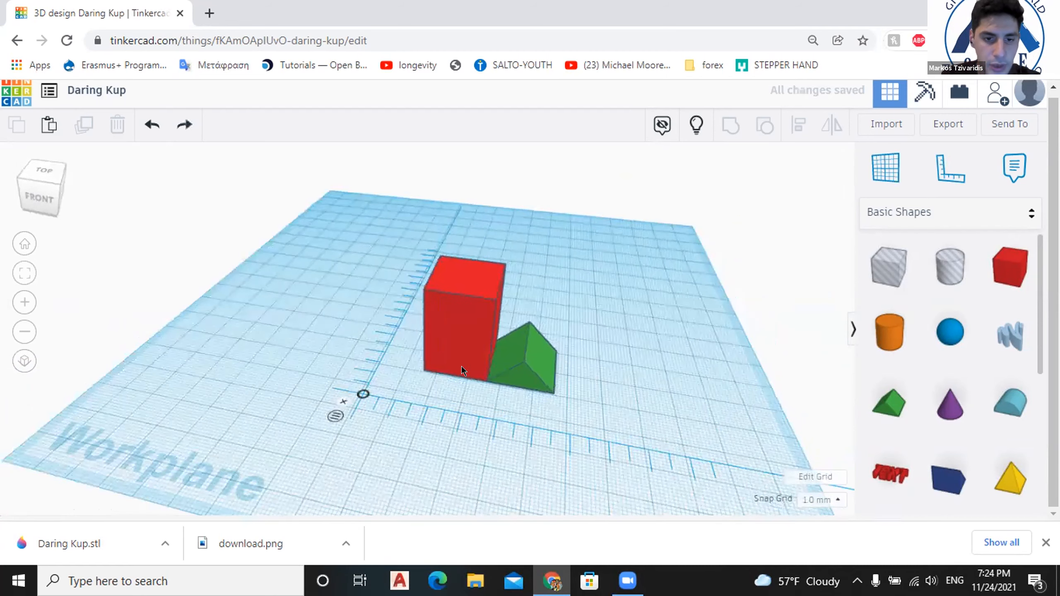
right_drag(322, 397, 322, 430)
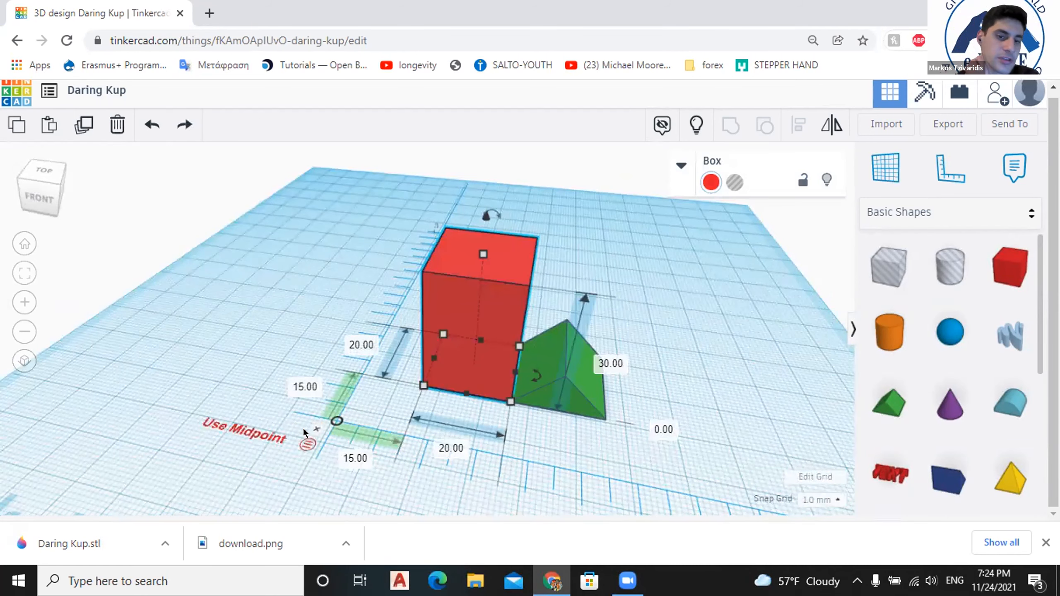
right_drag(287, 436, 352, 477)
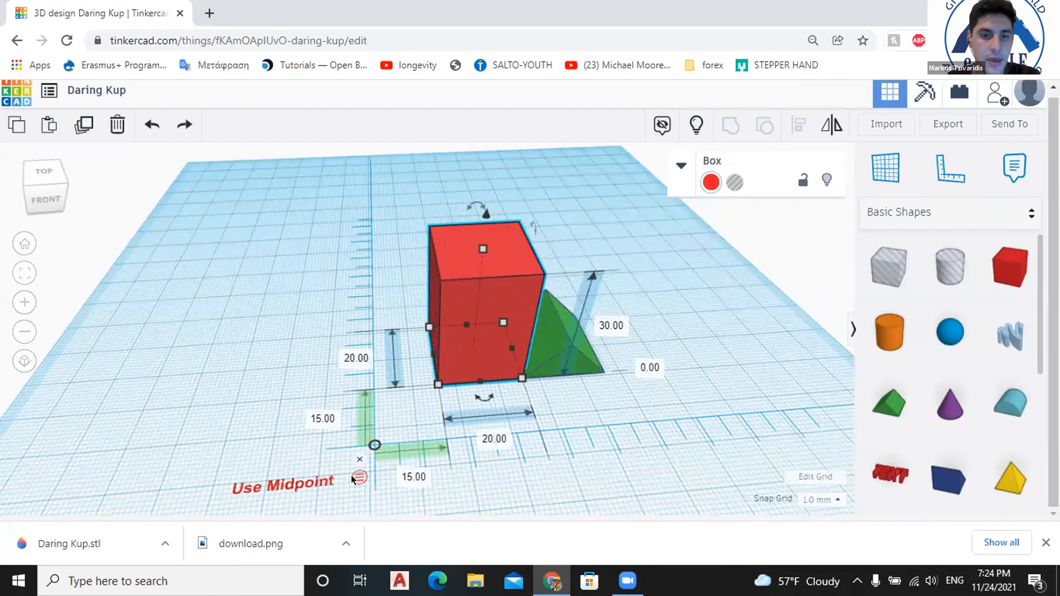
click(358, 477)
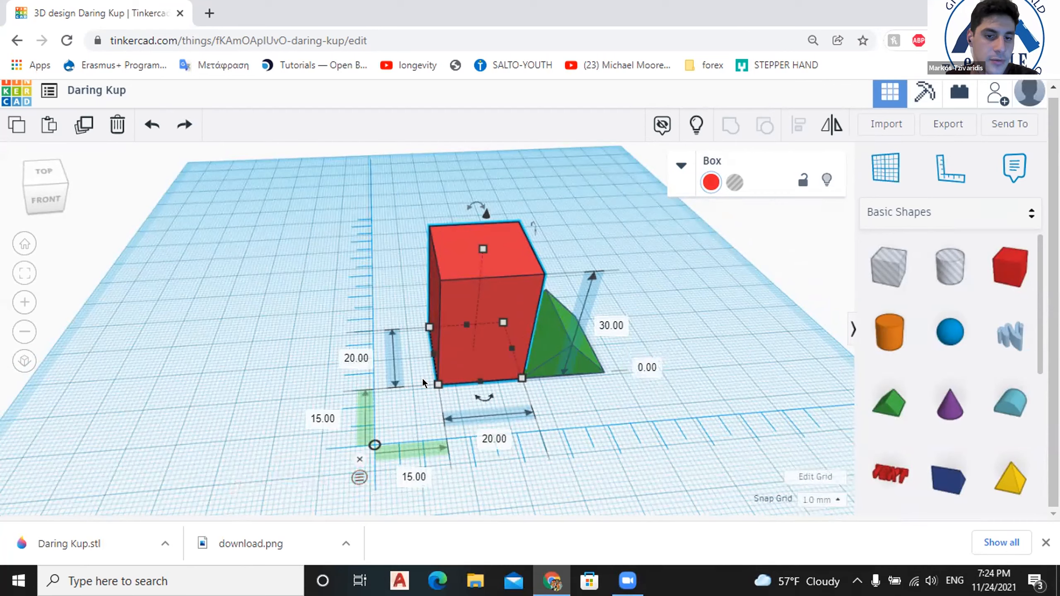
key(ctrl+y)
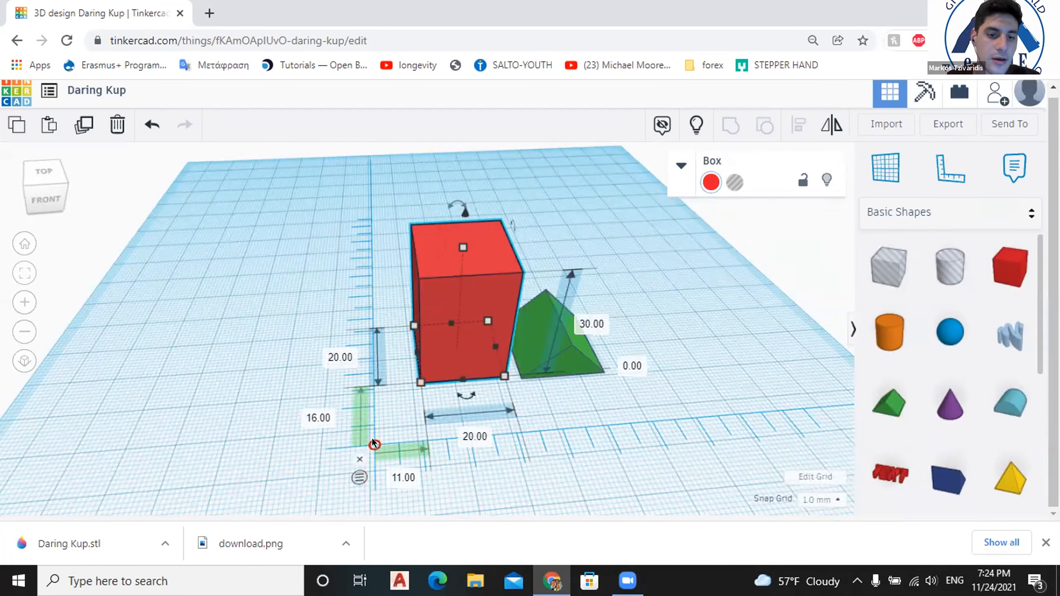
Switch the ruler to midpoint distances, examine the red box's values from the front and at an angle, and switch the ruler back.
click(360, 477)
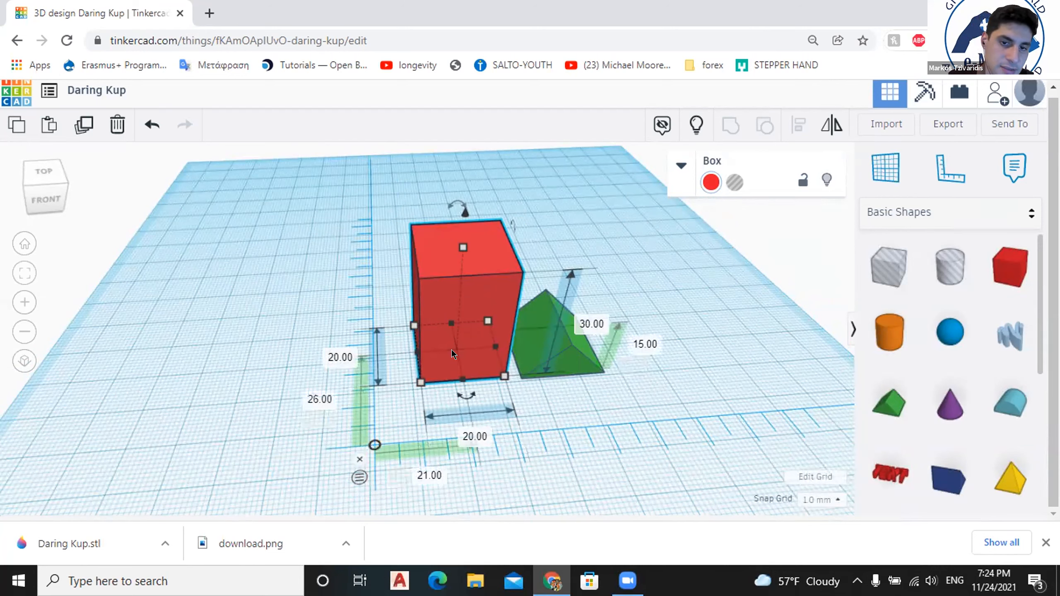
scroll(451, 353, up, 2)
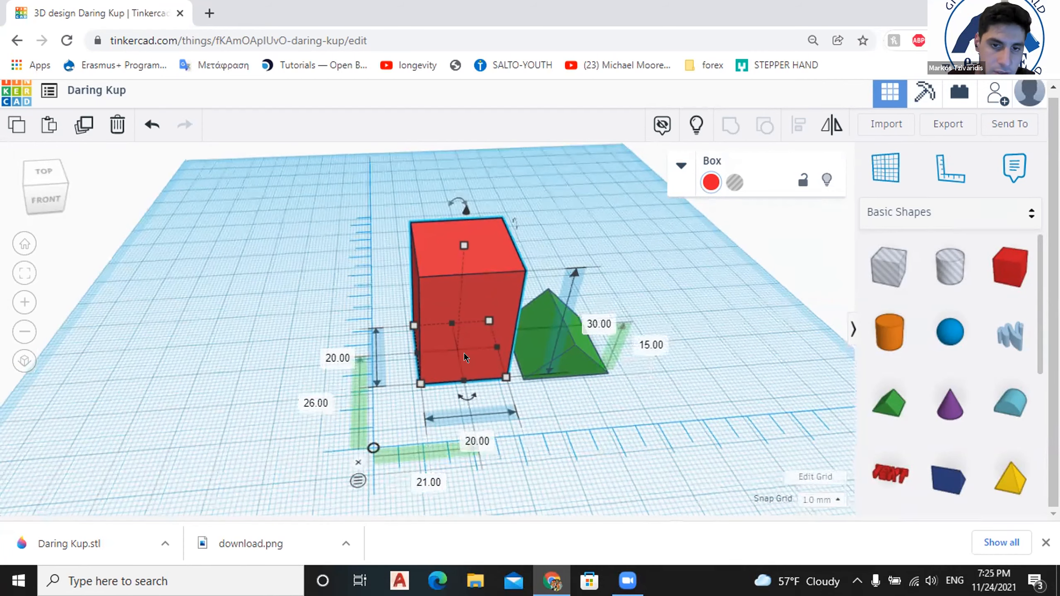
scroll(464, 355, up, 2)
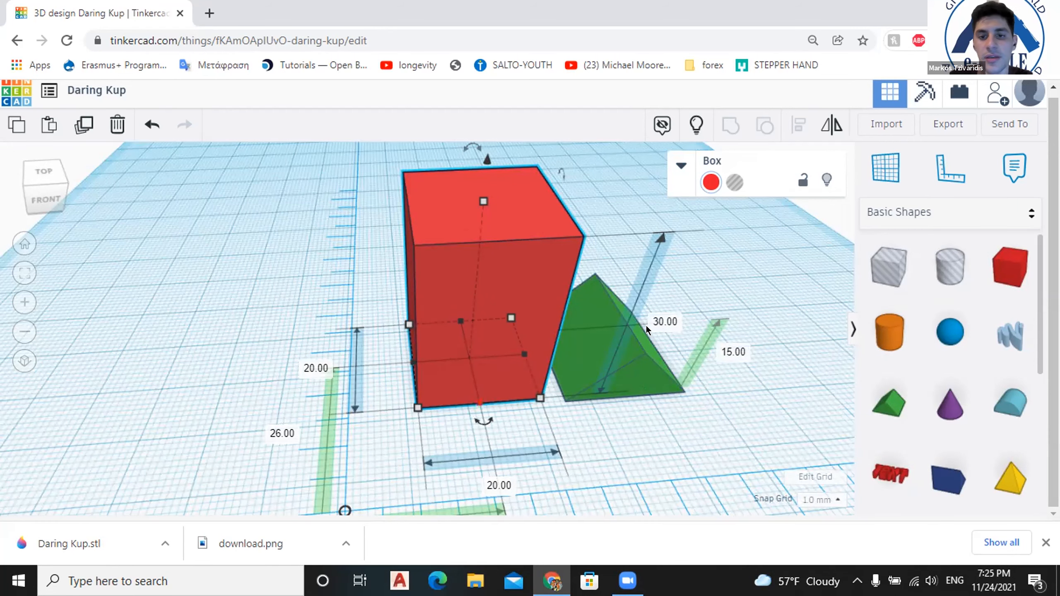
scroll(635, 321, down, 2)
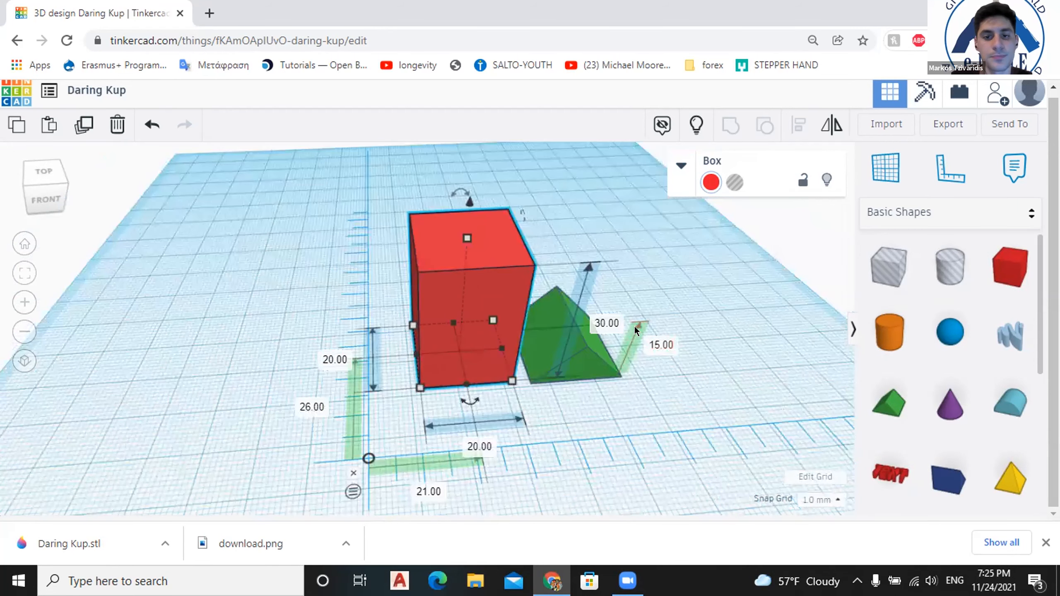
drag(42, 183, 40, 179)
click(40, 182)
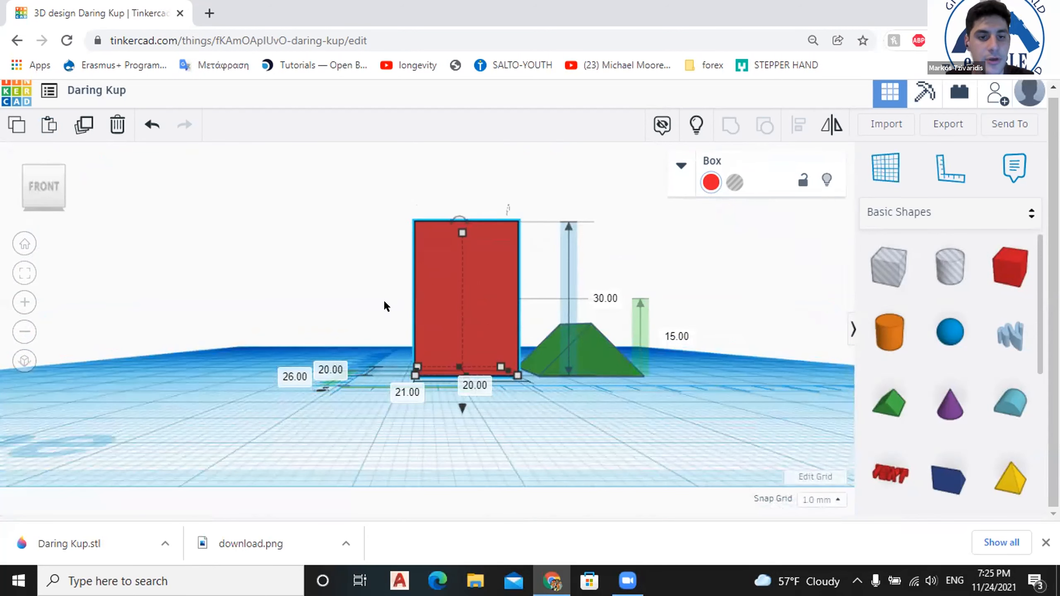
right_drag(374, 339, 347, 363)
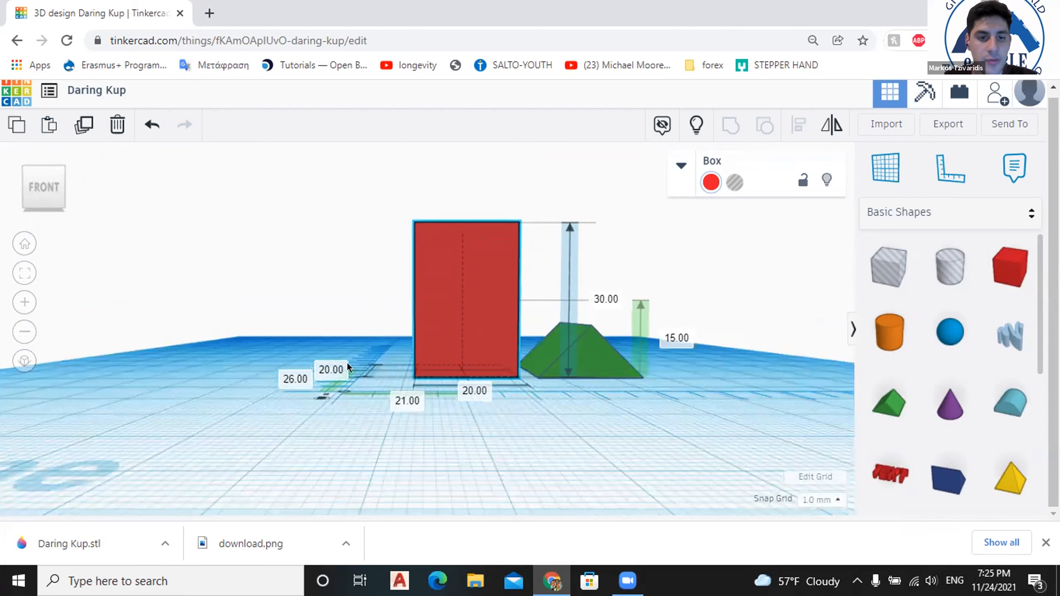
right_drag(459, 354, 496, 465)
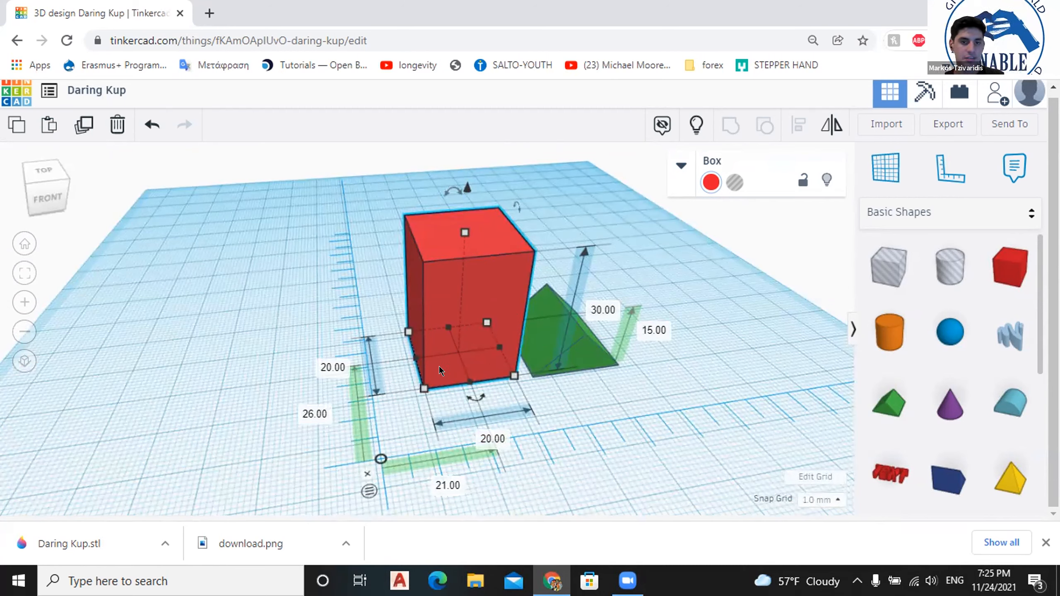
click(370, 486)
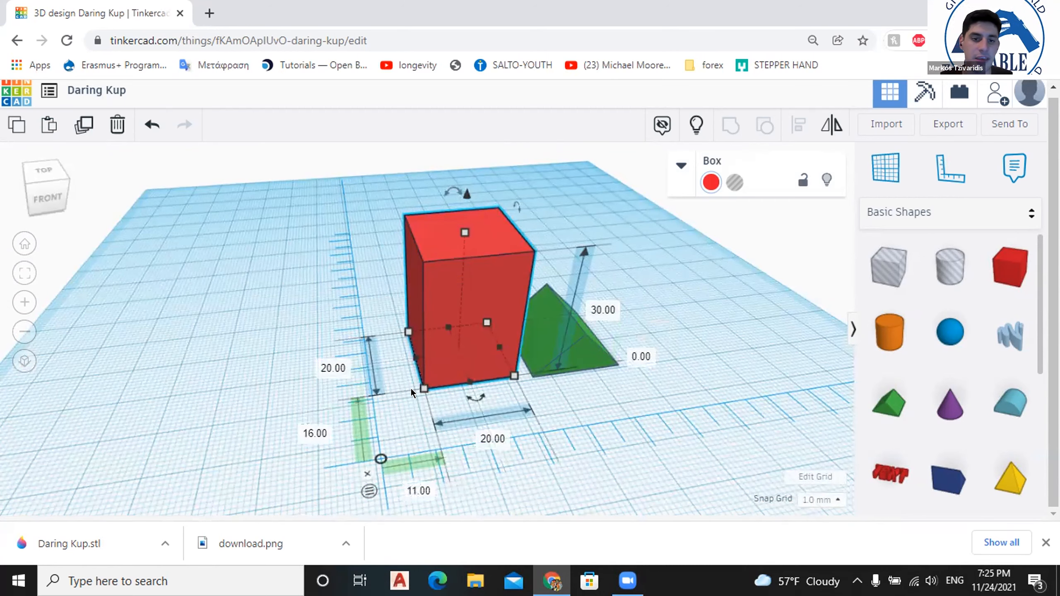
Check the red box's two front bottom corners against the distances measured from the ruler origin.
scroll(412, 429, down, 1)
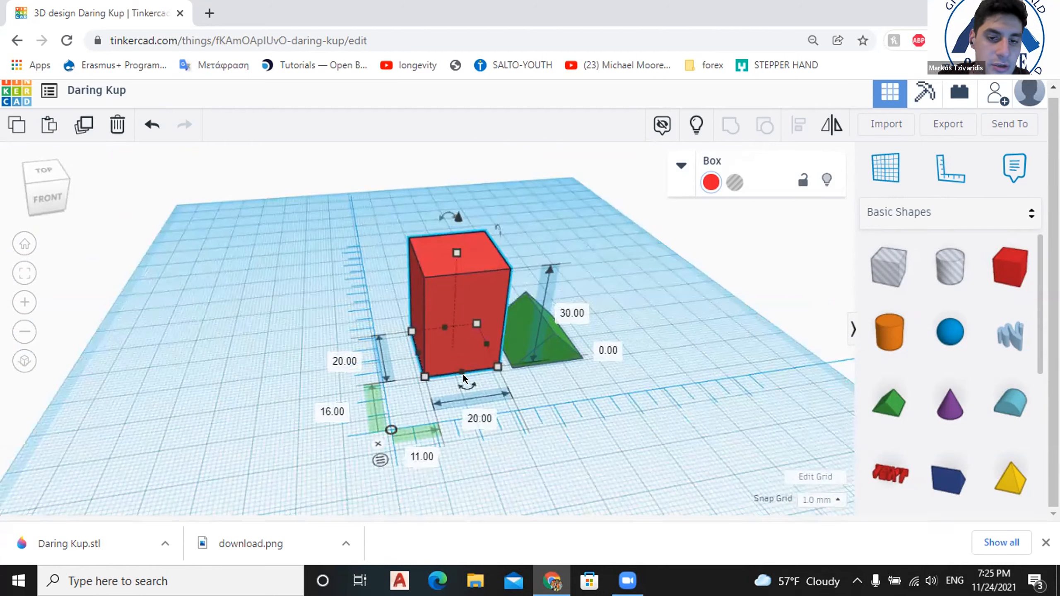
click(424, 377)
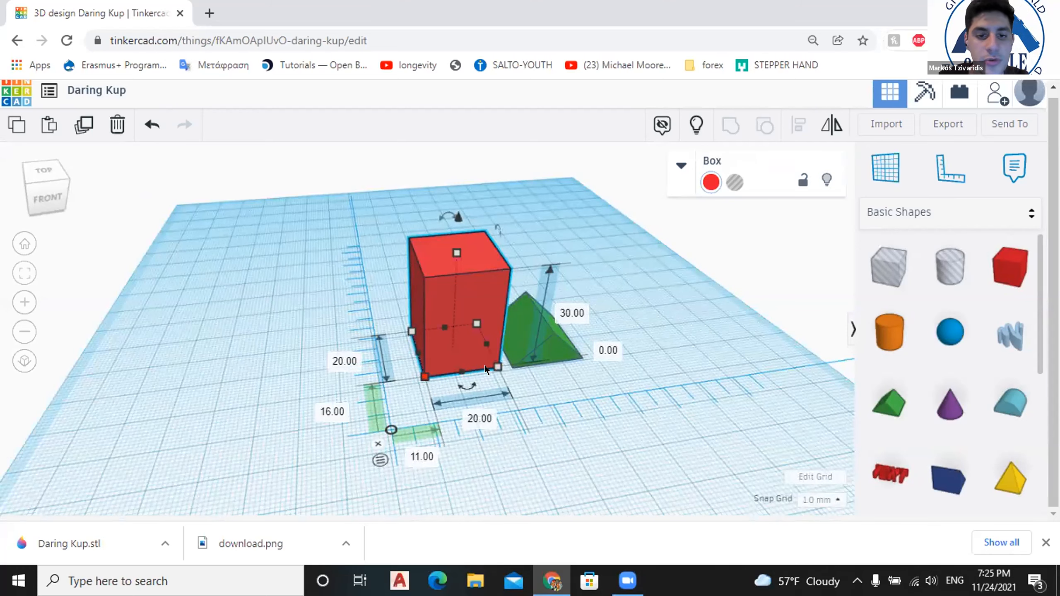
click(497, 366)
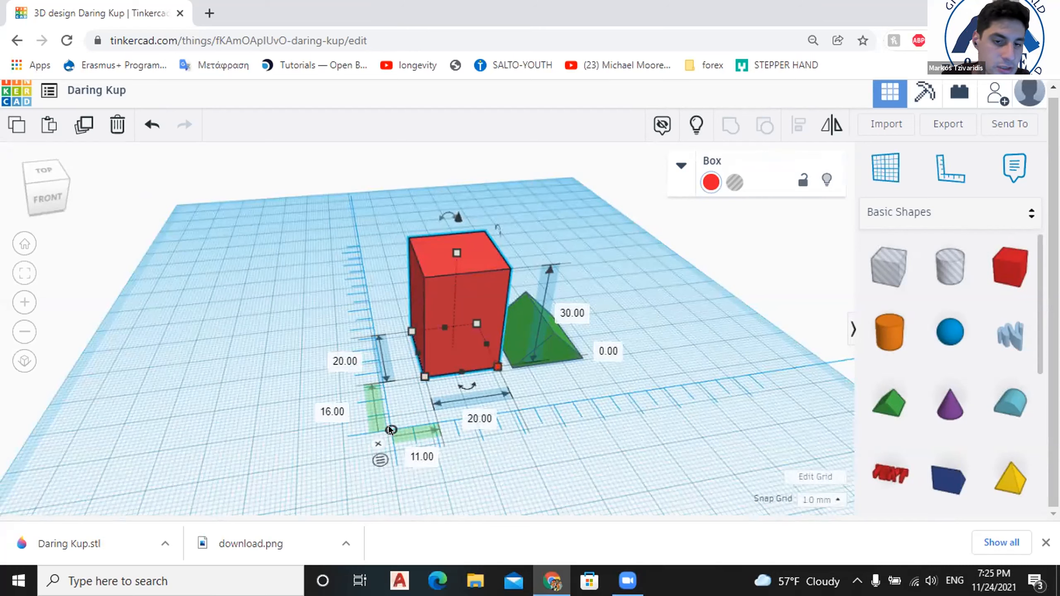
Cycle the ruler through its orientations around its origin and return it to the original direction.
click(390, 431)
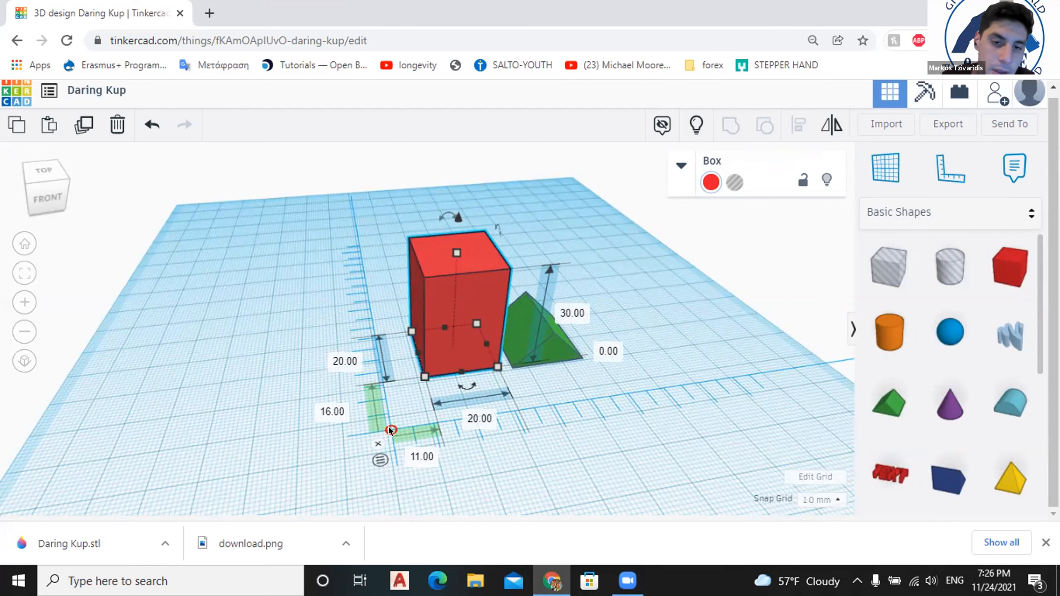
click(391, 432)
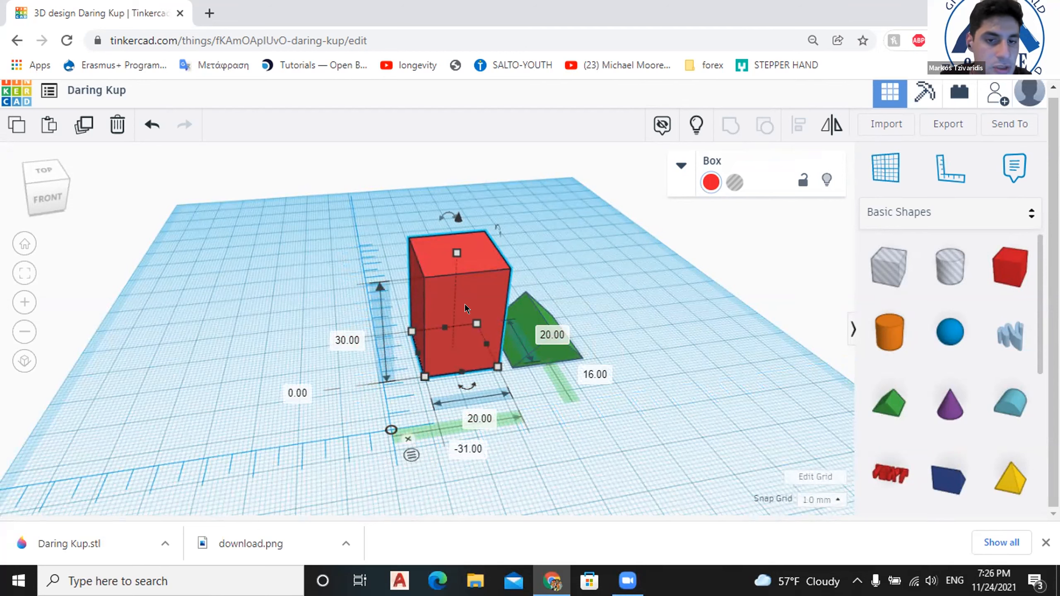
click(389, 430)
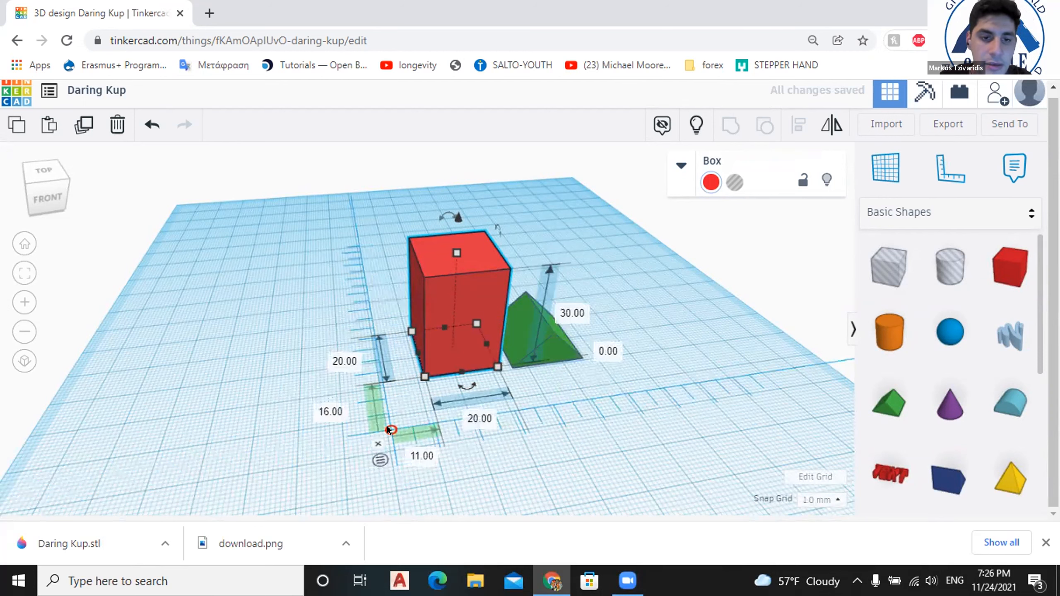
click(389, 430)
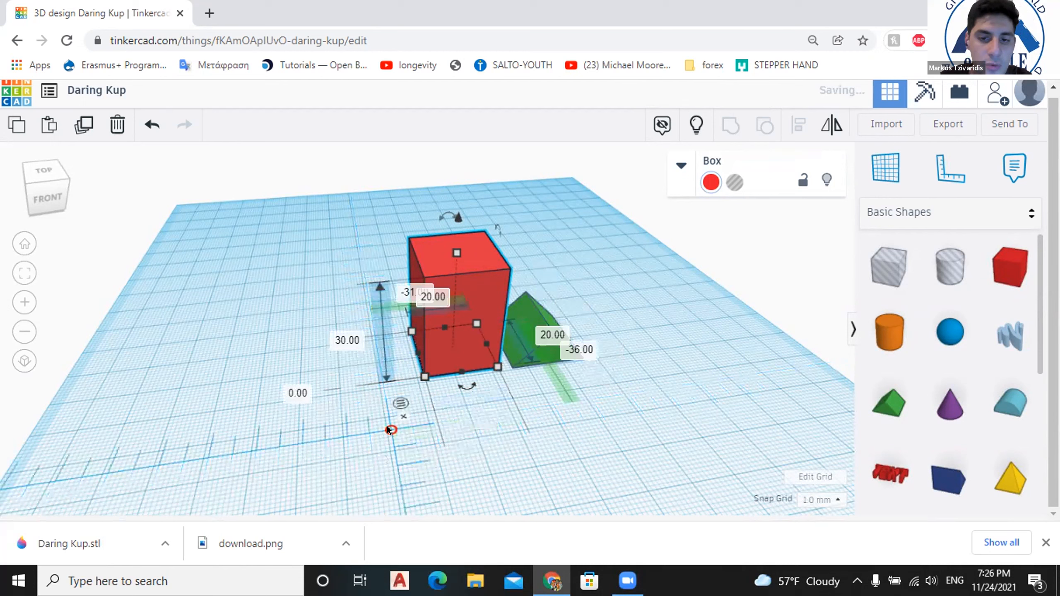
click(390, 429)
click(389, 430)
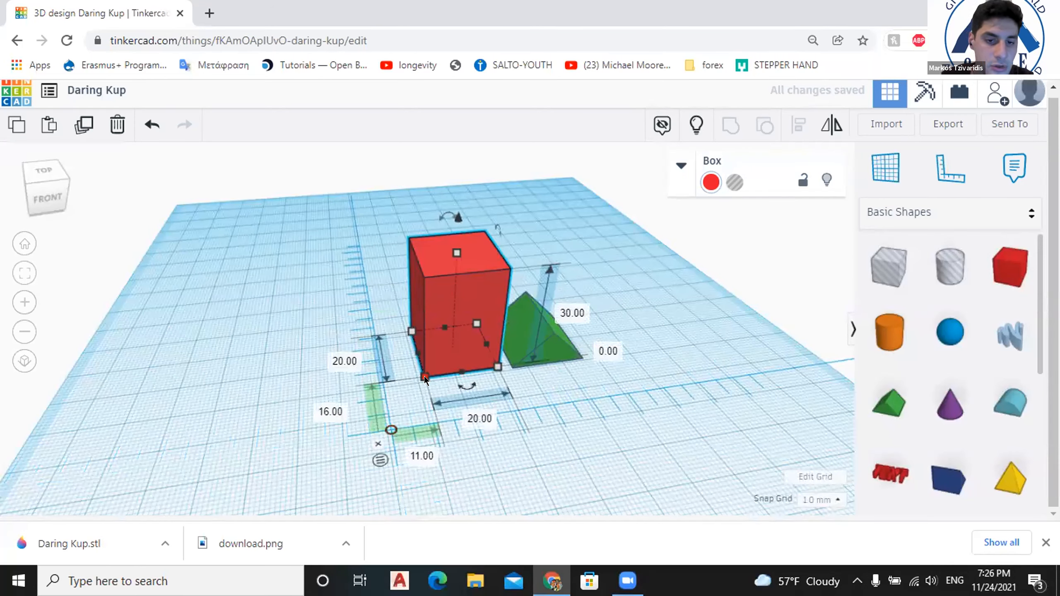
Rotate the ruler's direction around its origin, remove the ruler from the workplane and deselect the red box.
click(389, 429)
click(391, 430)
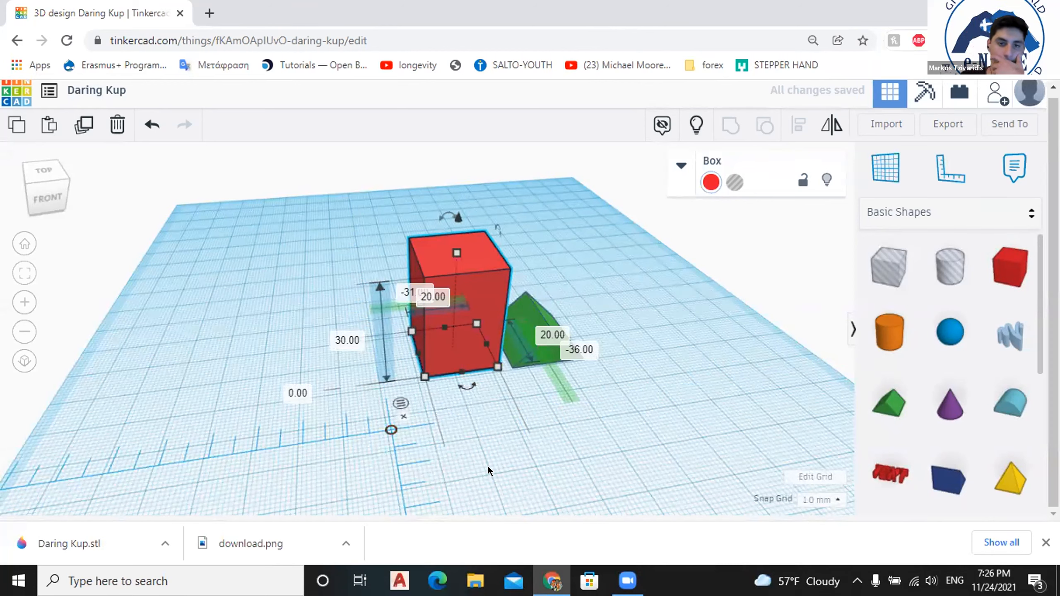
click(402, 415)
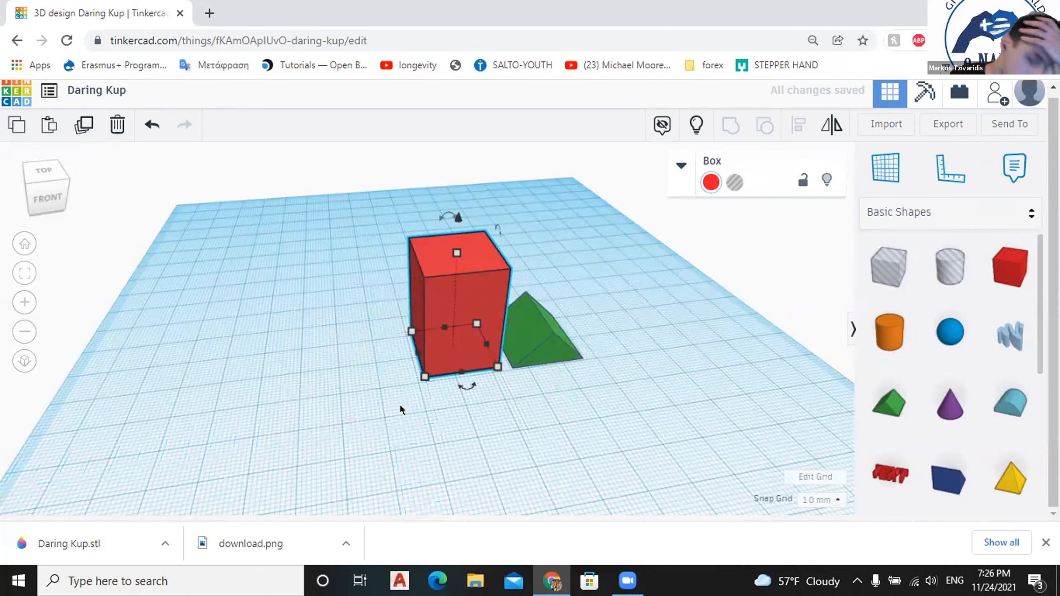
click(525, 438)
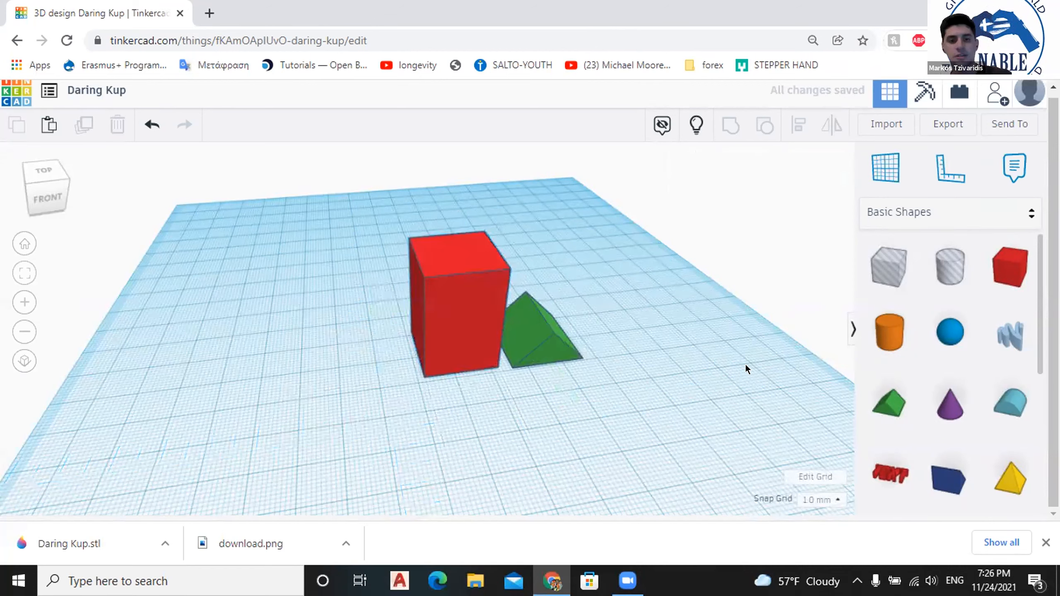
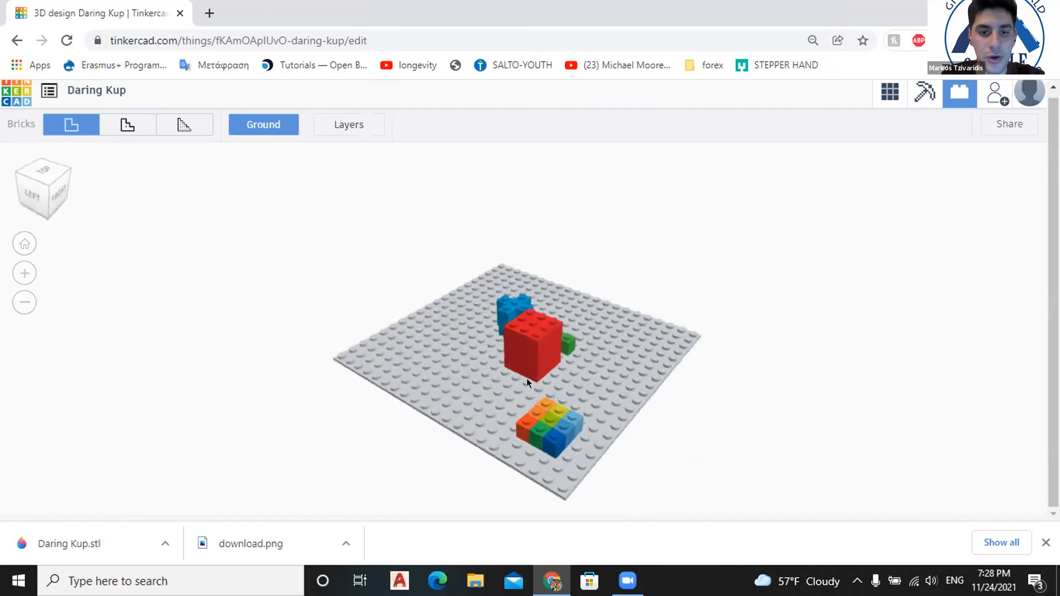
Examine the brick version of the shapes at the 3x design size, reset the brick view and return to 3D design.
right_drag(486, 338, 622, 269)
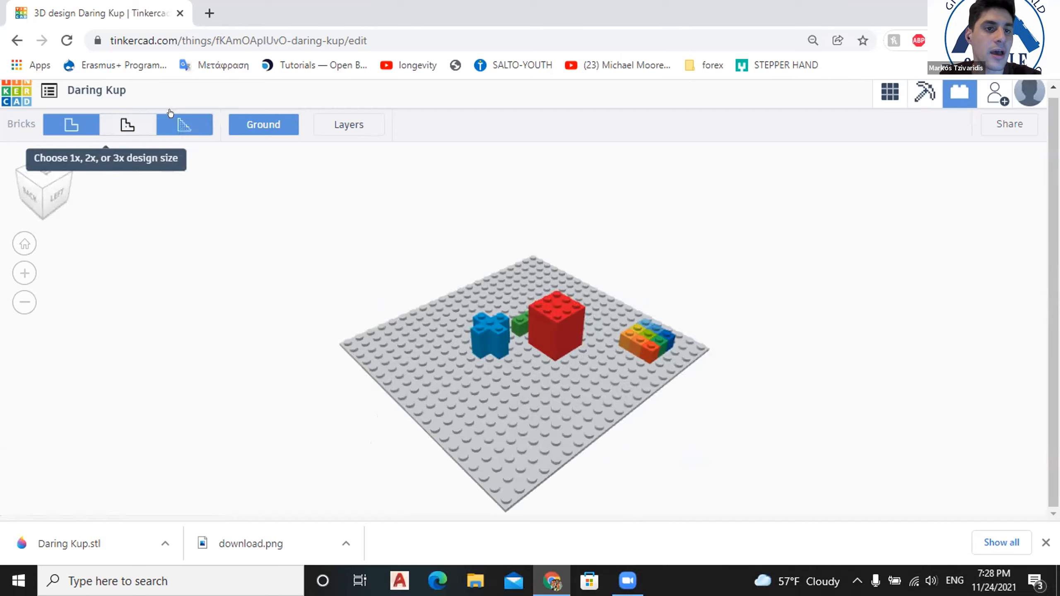
click(179, 122)
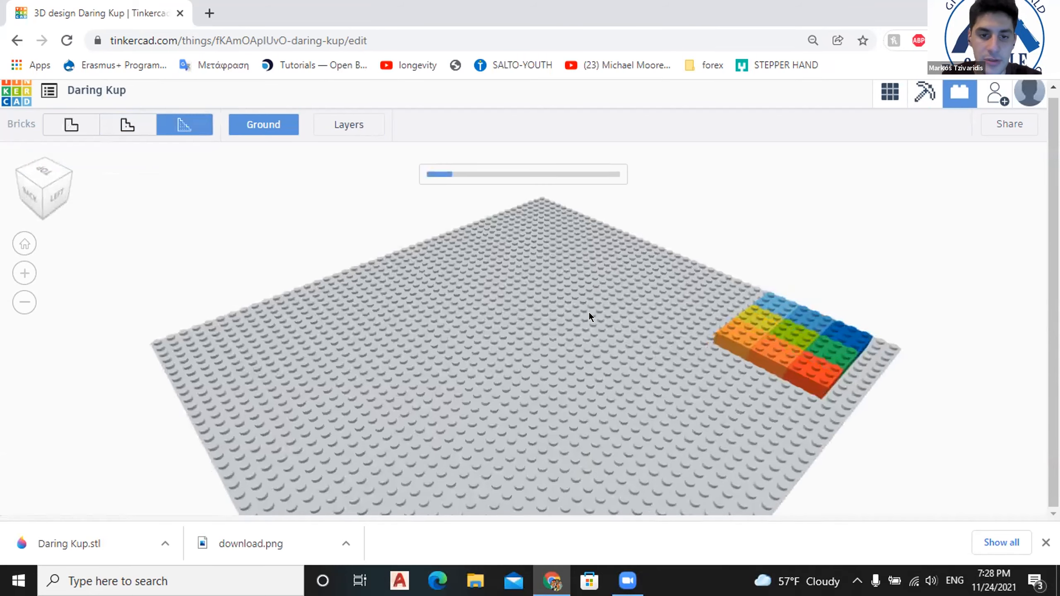
scroll(474, 305, down, 2)
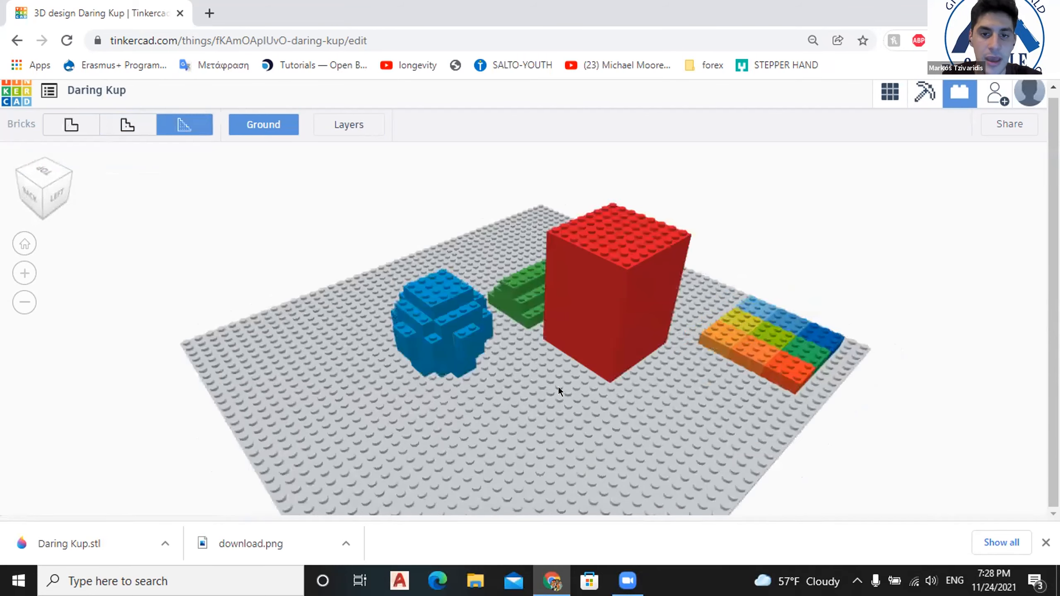
scroll(571, 334, down, 2)
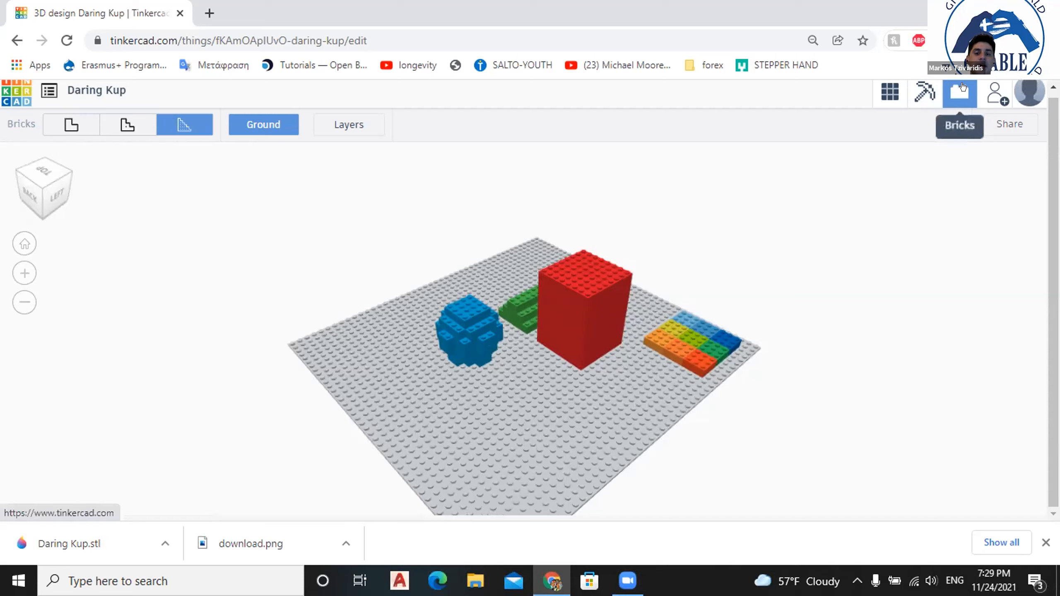
scroll(633, 268, up, 3)
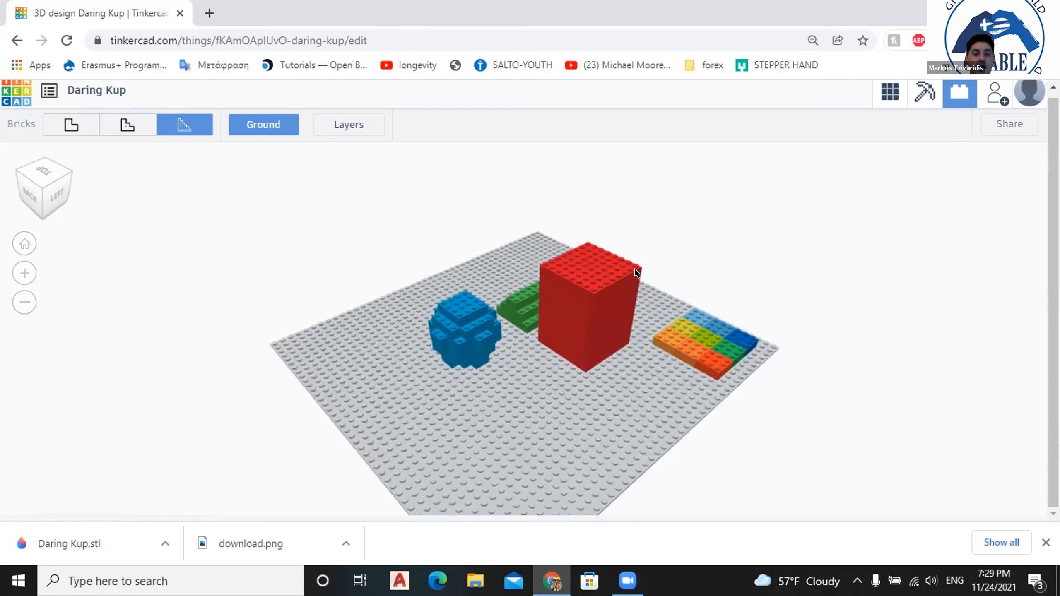
scroll(625, 264, up, 1)
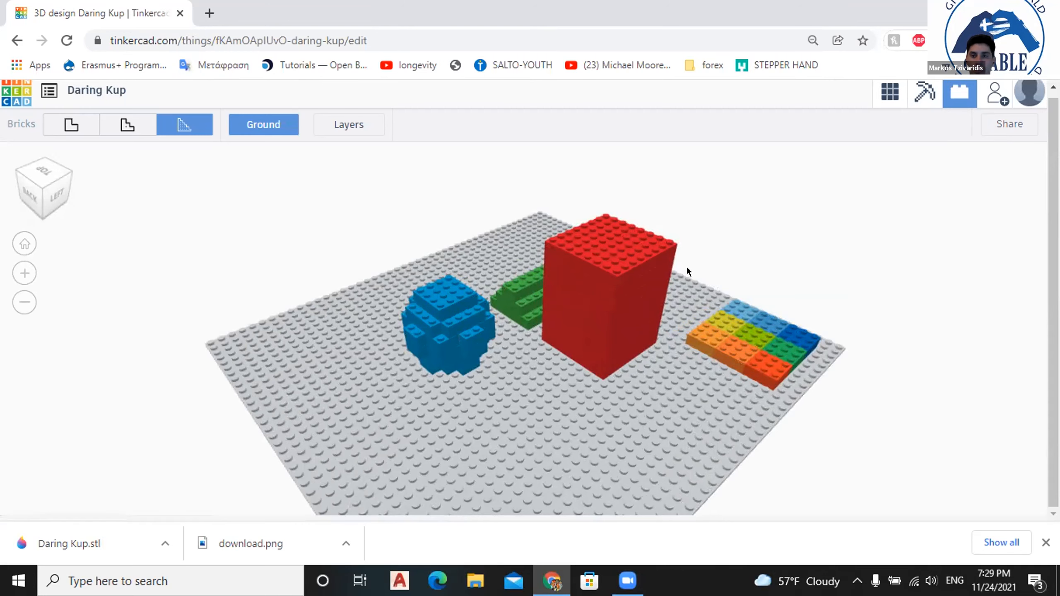
scroll(686, 267, down, 2)
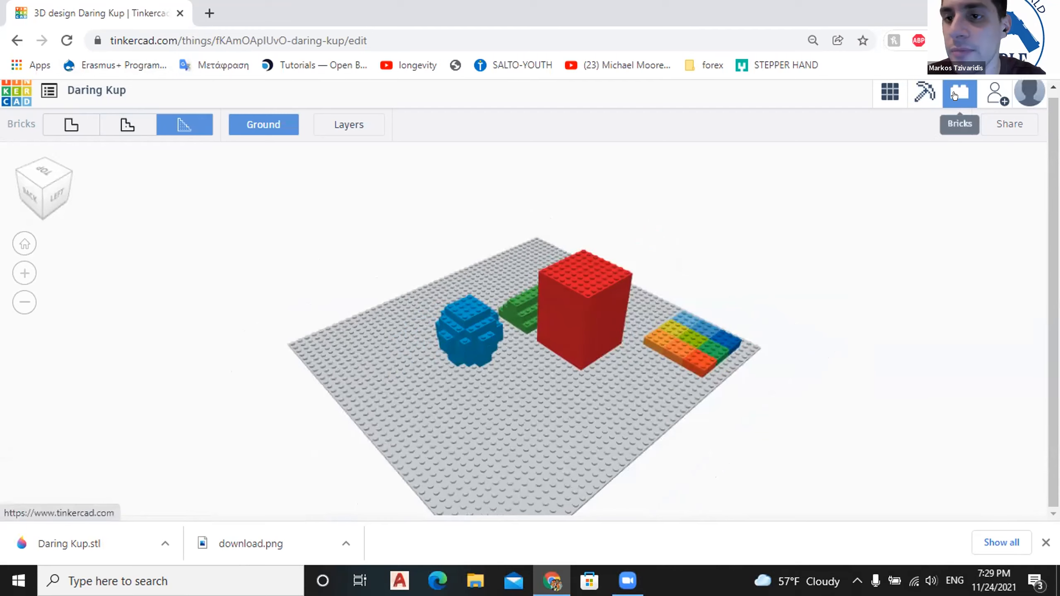
click(955, 88)
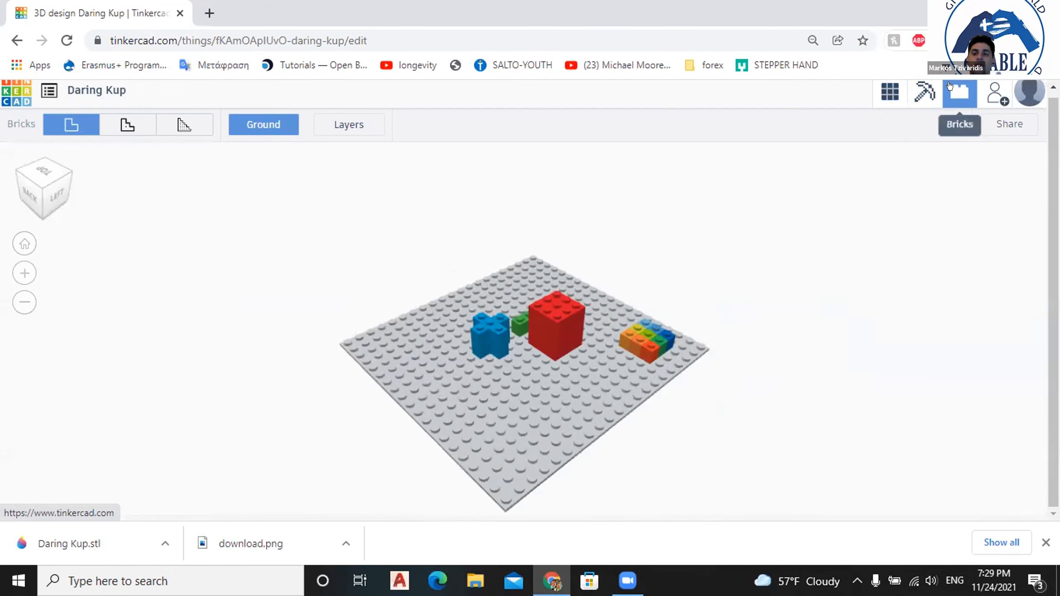
click(889, 88)
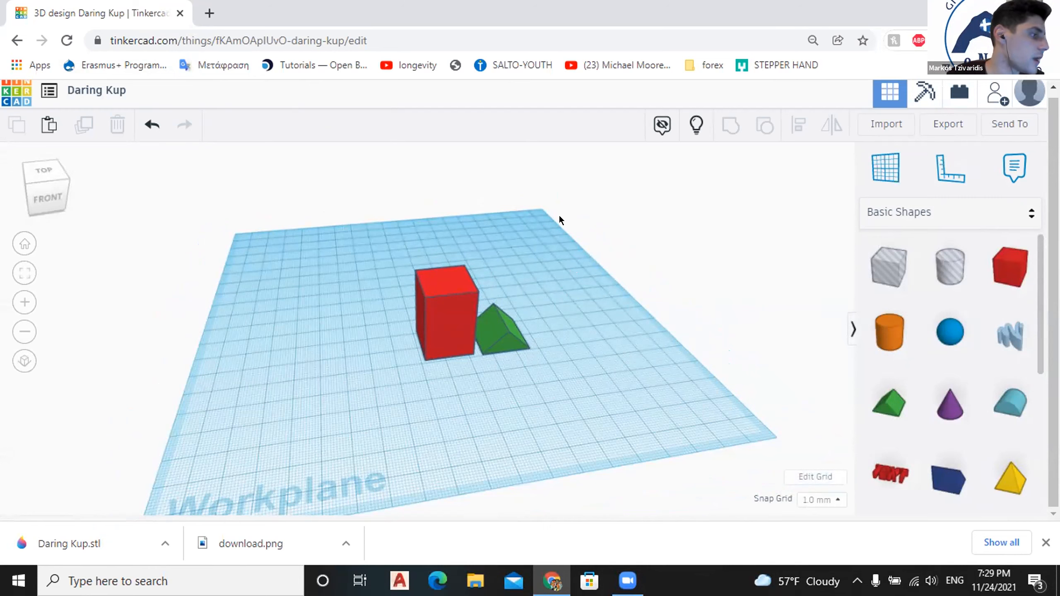
Delete the green roof and the red box from the workplane.
click(501, 341)
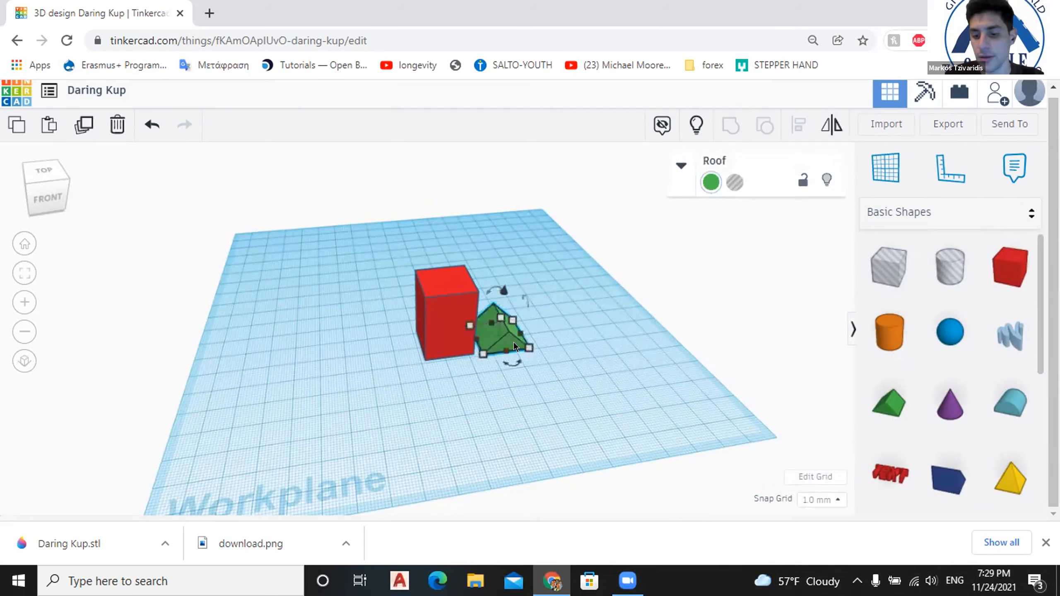
key(Delete)
click(450, 342)
key(Delete)
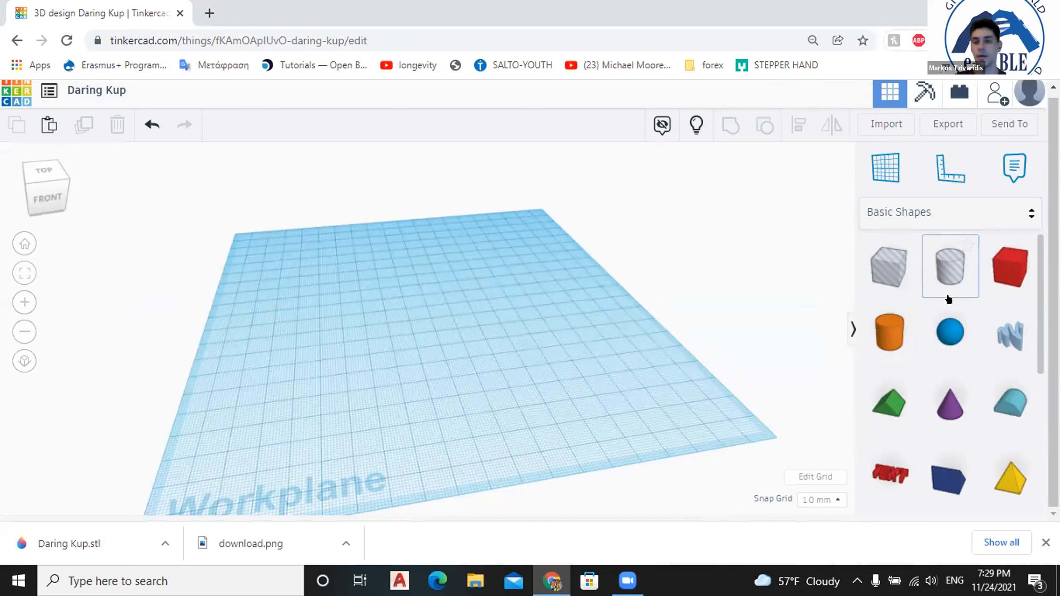
Place a purple cone on the empty workplane and duplicate it in place.
drag(950, 403, 313, 362)
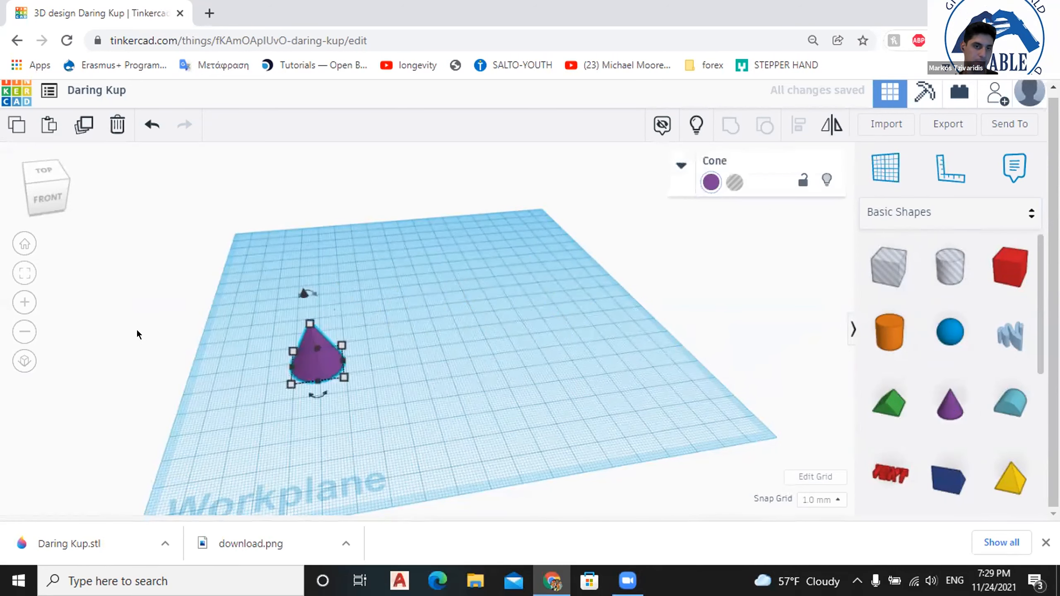
scroll(137, 330, up, 3)
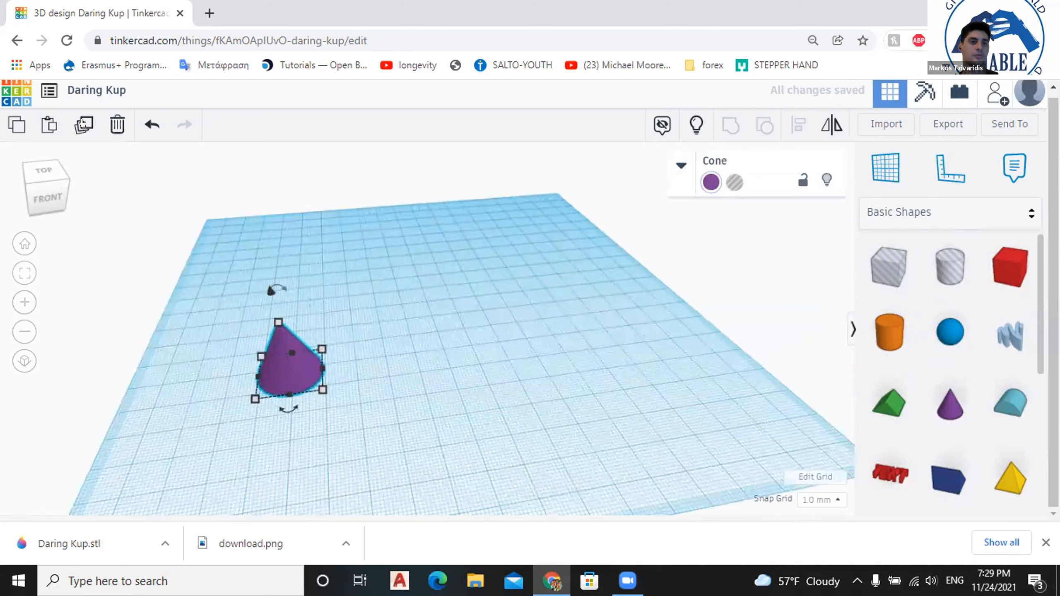
click(83, 122)
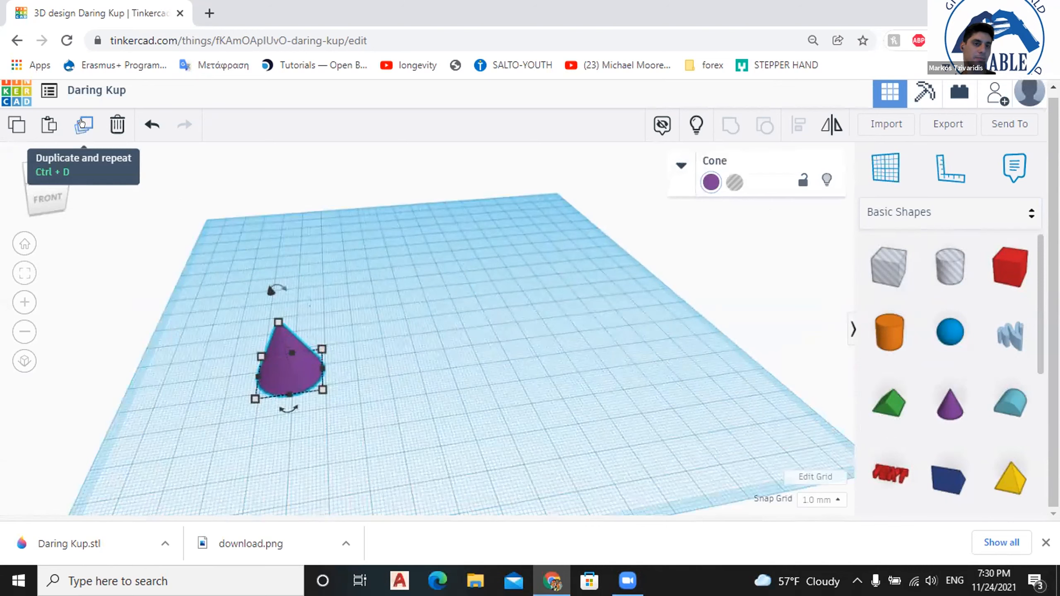
click(82, 123)
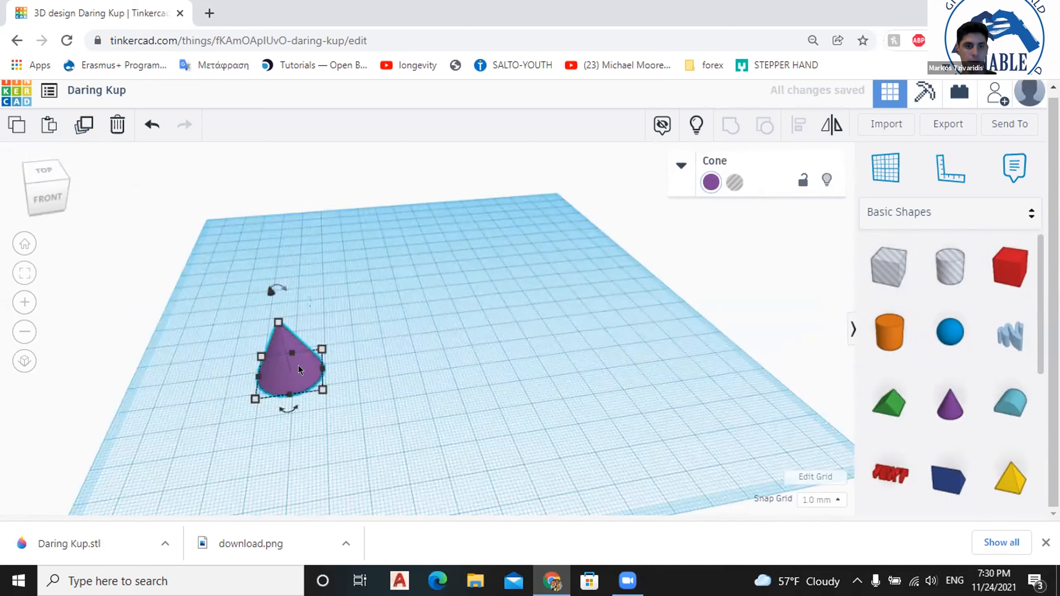
Slide the duplicated cone sideways until it is offset about 23 mm from the original cone.
drag(299, 365, 309, 363)
drag(372, 368, 472, 365)
key(Left)
key(Left)
key(Left)
key(Left)
key(Left)
key(Left)
key(Left)
key(Left)
key(Left)
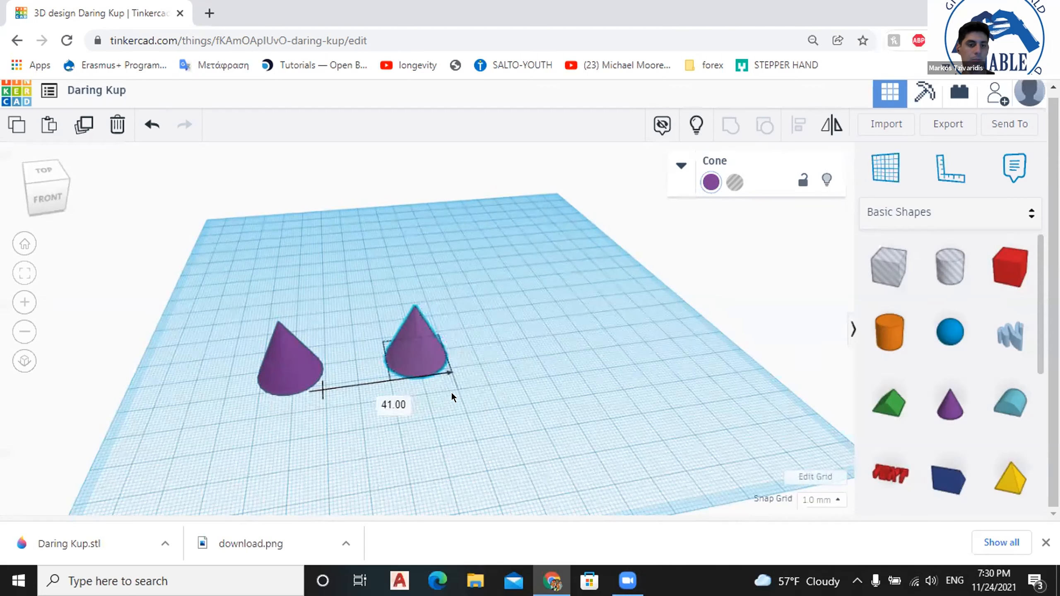
shift+drag(365, 404, 376, 378)
key(Left)
key(Left)
key(Left)
key(Left)
key(Left)
key(Left)
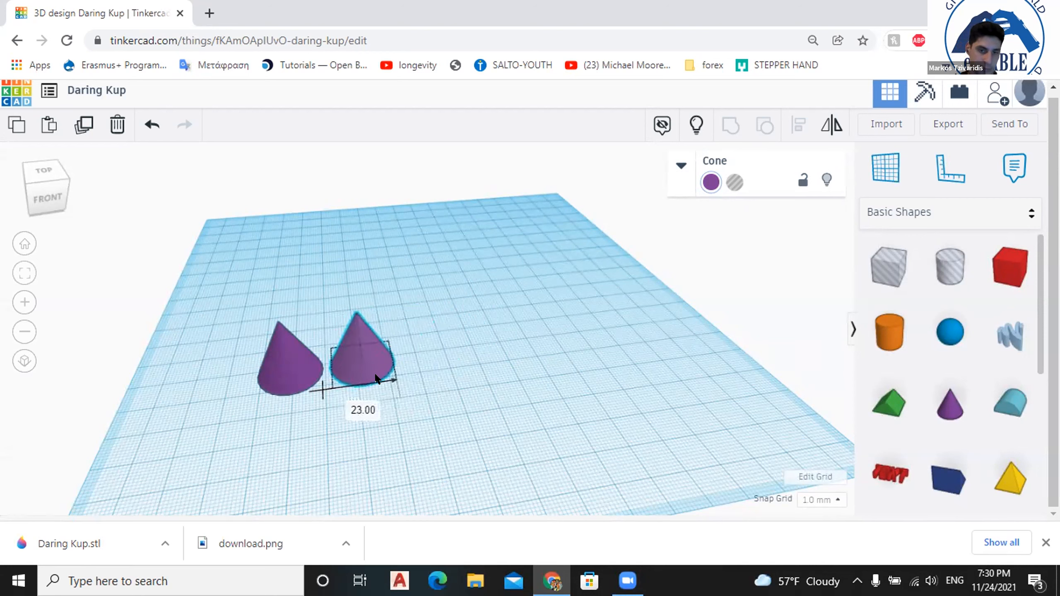
Set the duplicated cone's sideways offset from the original to 20 mm.
click(364, 414)
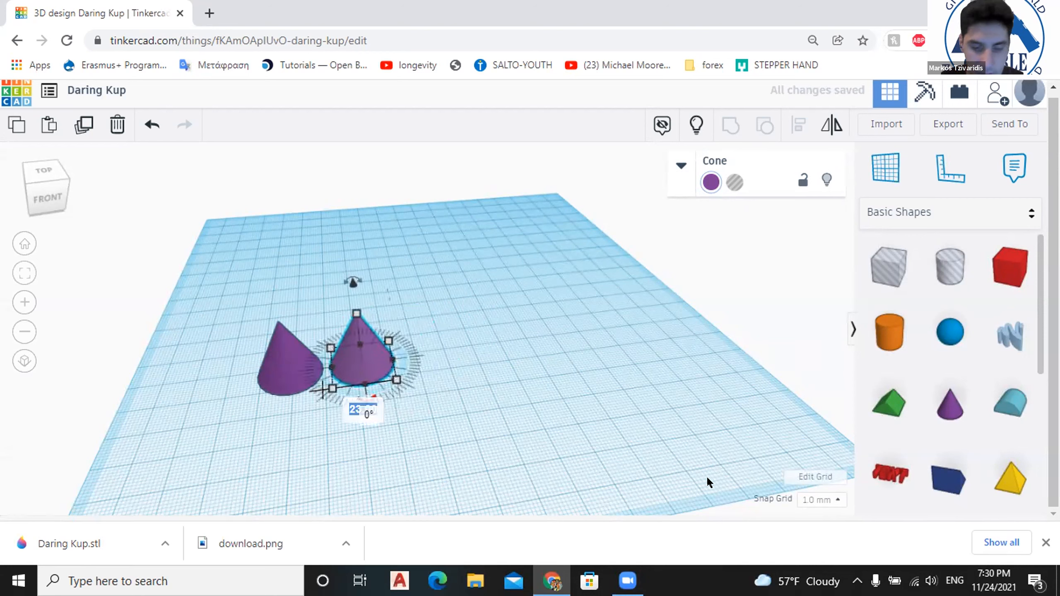
text(25)
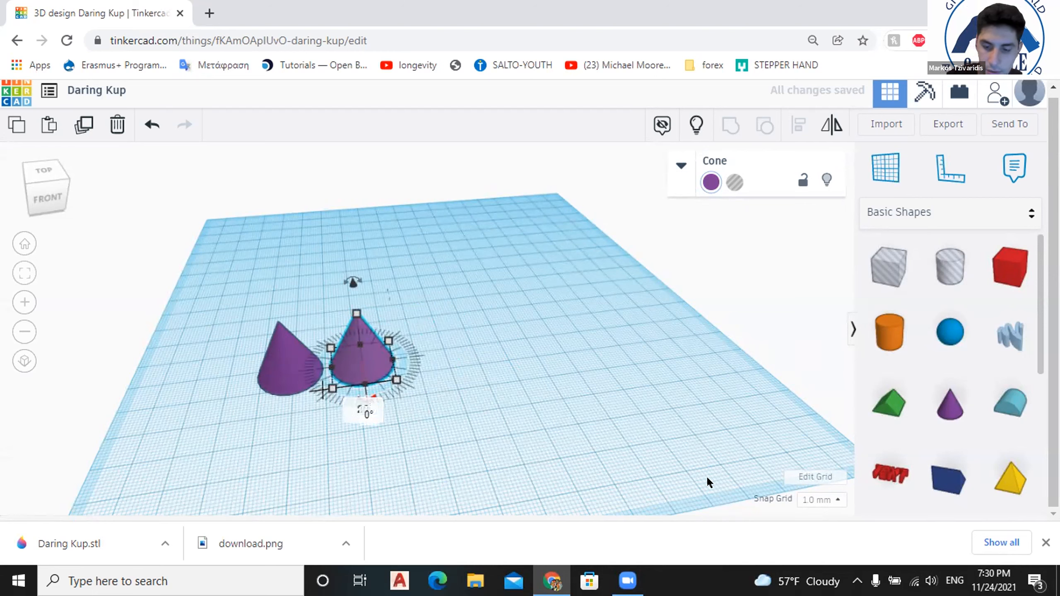
key(Return)
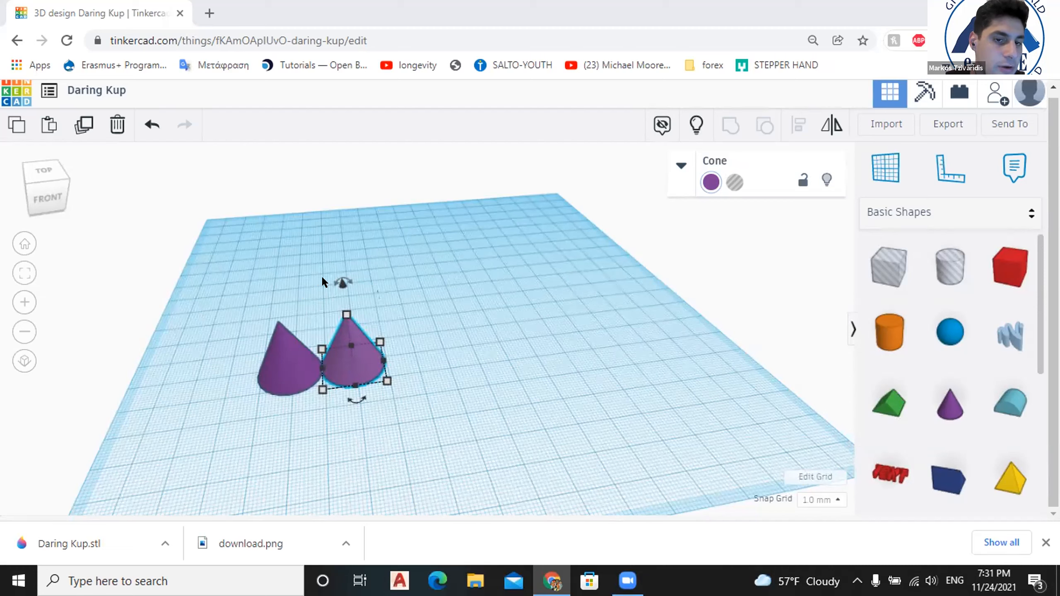
Repeat the duplication four times to extend the row of touching cones at the same spacing.
click(73, 122)
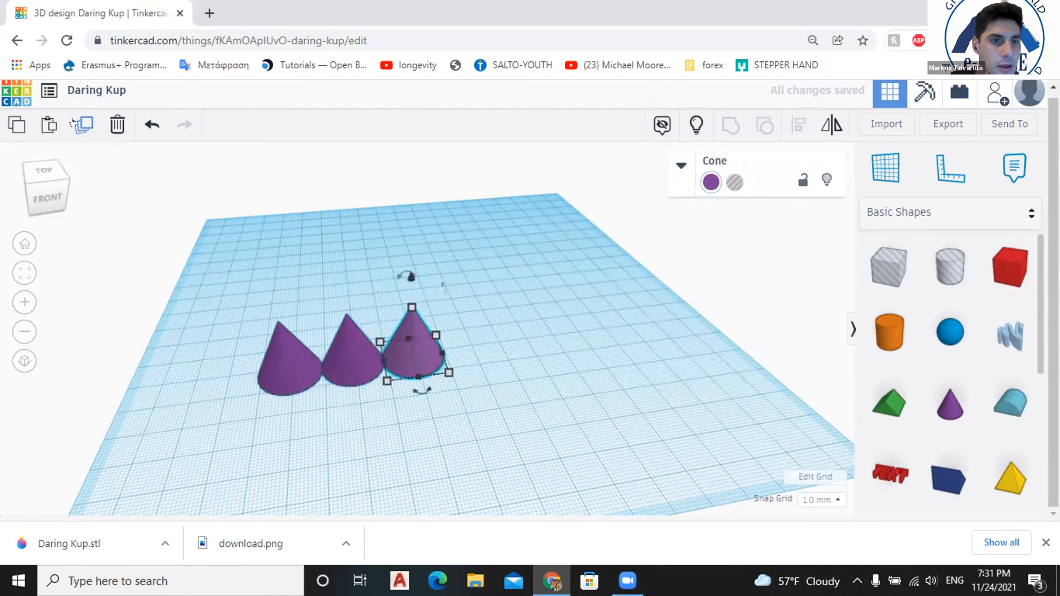
click(85, 126)
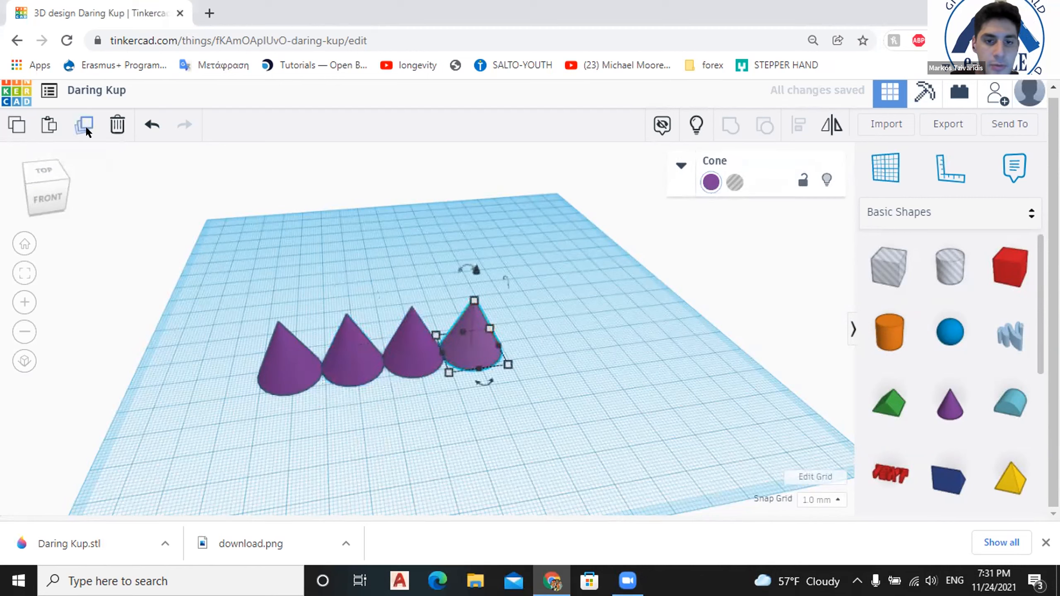
click(83, 126)
click(84, 125)
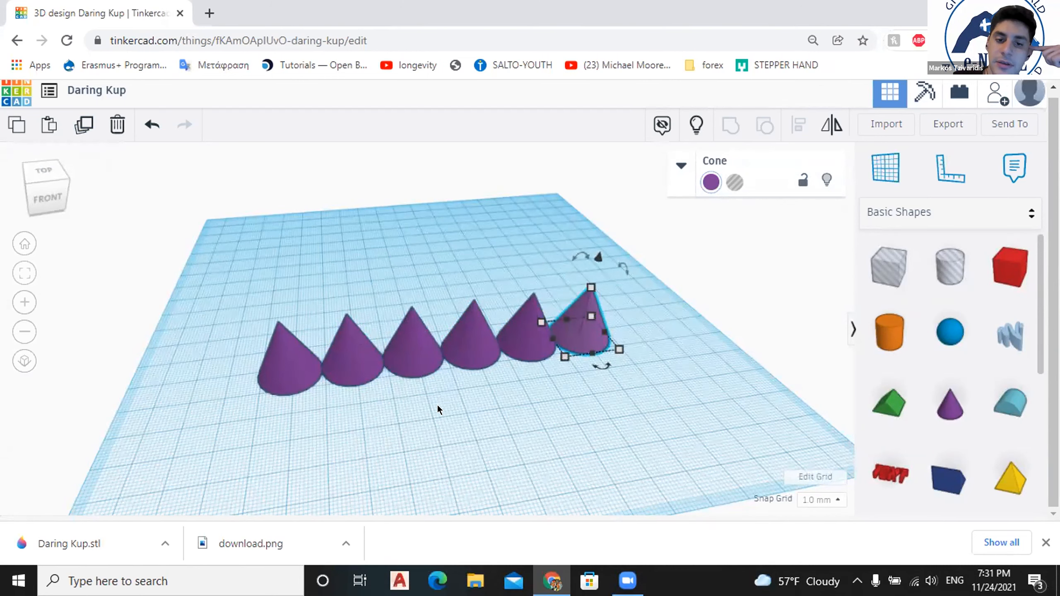
Move the first cone out of the row, 20 mm sideways and 38 mm toward the front of the workplane.
right_drag(495, 425, 487, 430)
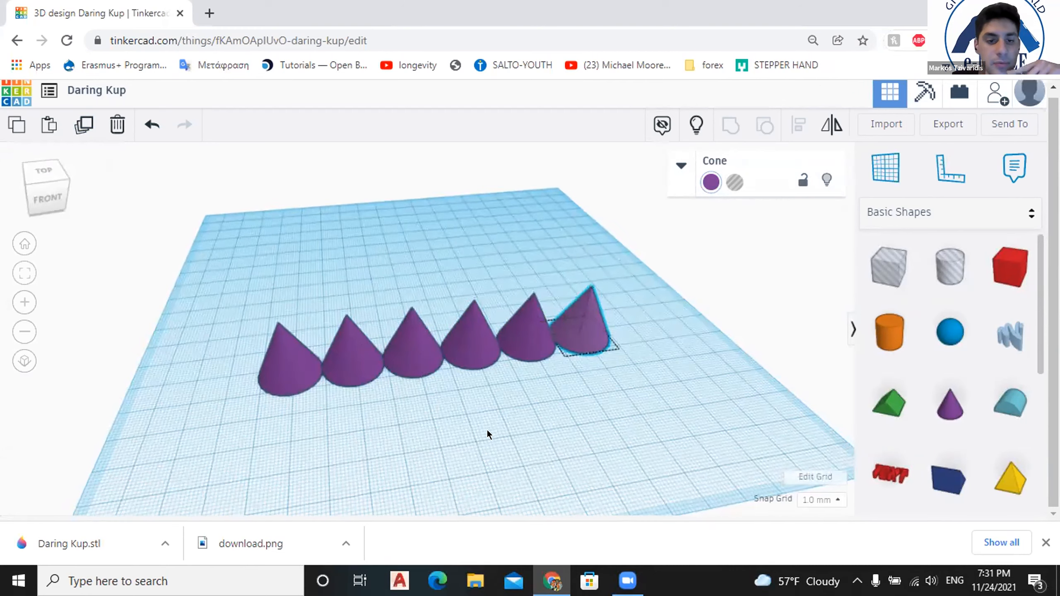
click(290, 365)
drag(286, 353, 461, 463)
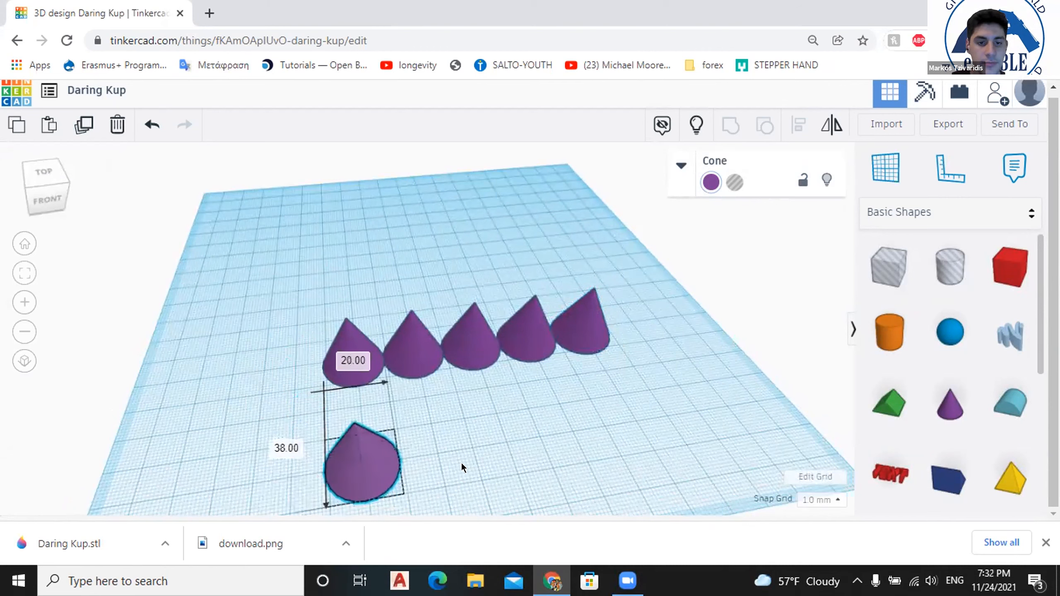
Make a directly placed copy of the front cone, shifted sideways and slightly forward so that it overlaps the original.
middle_drag(464, 429, 432, 345)
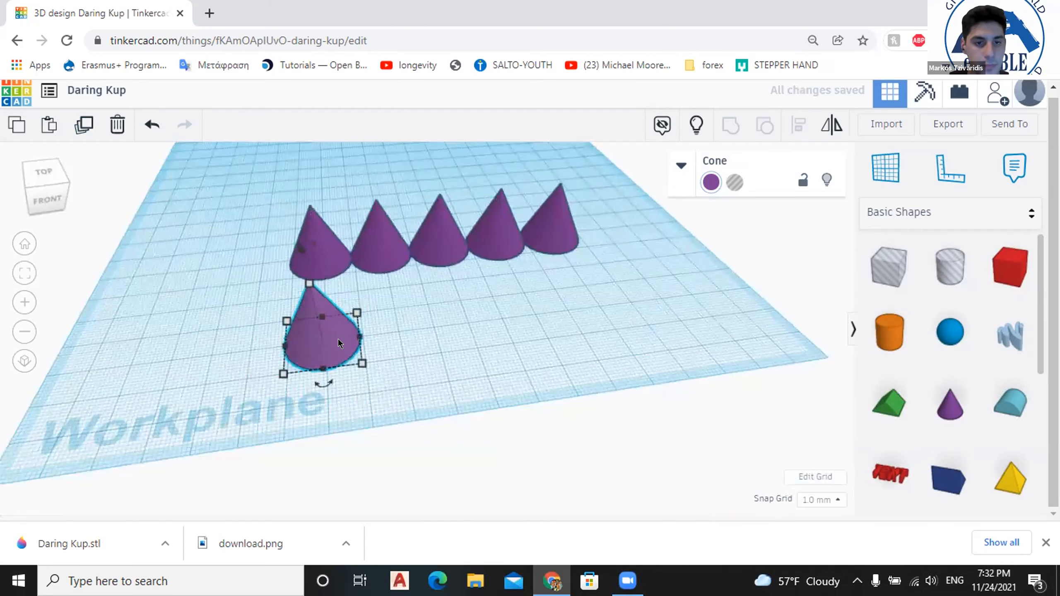
alt+drag(338, 342, 405, 359)
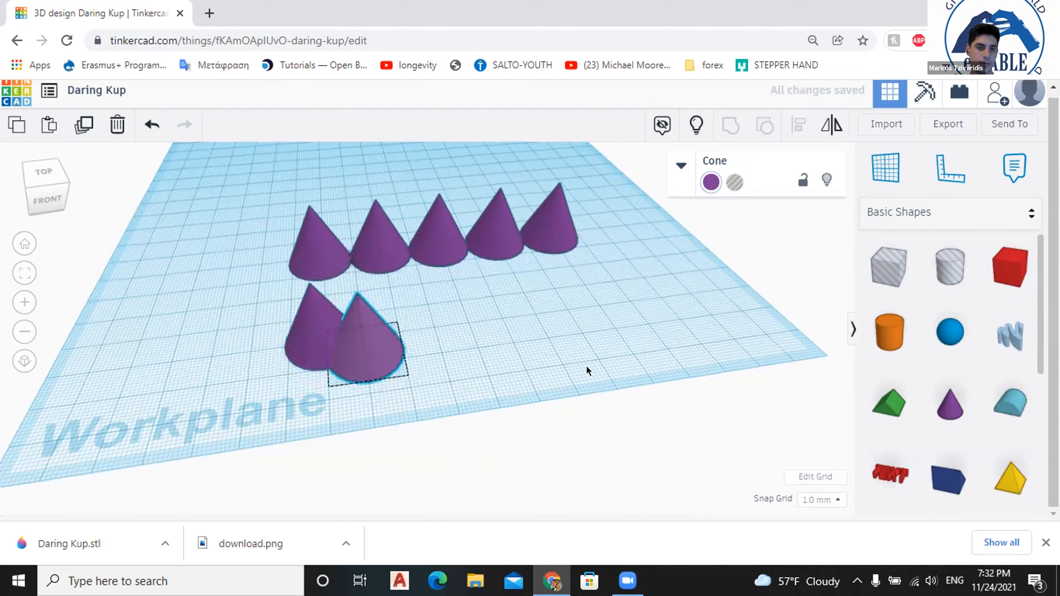
right_drag(412, 237, 538, 307)
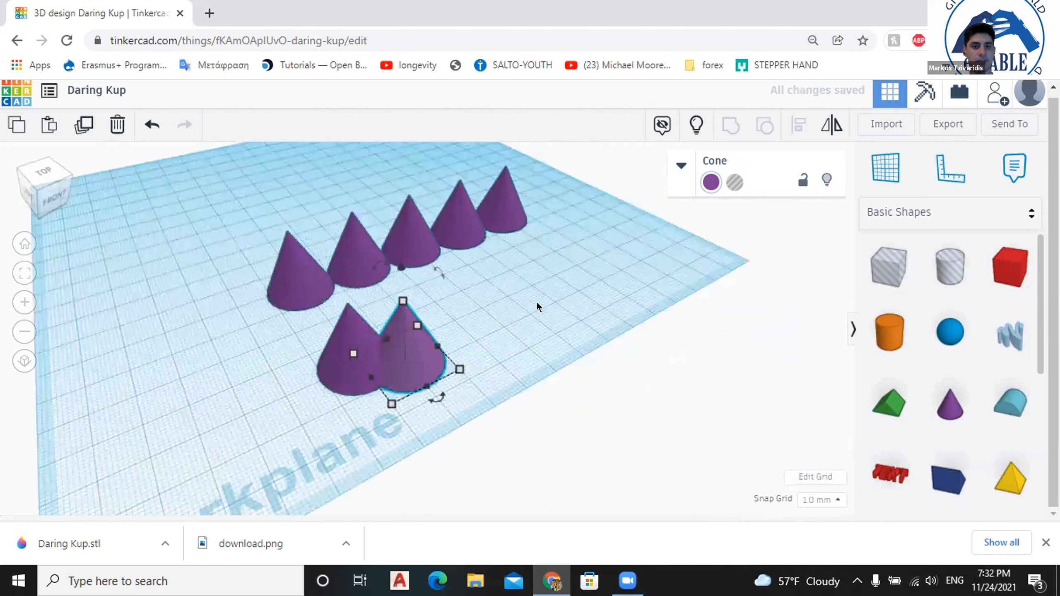
Repeat the front cone's shifted duplication five times to build a diagonal row of seven overlapping cones.
click(84, 125)
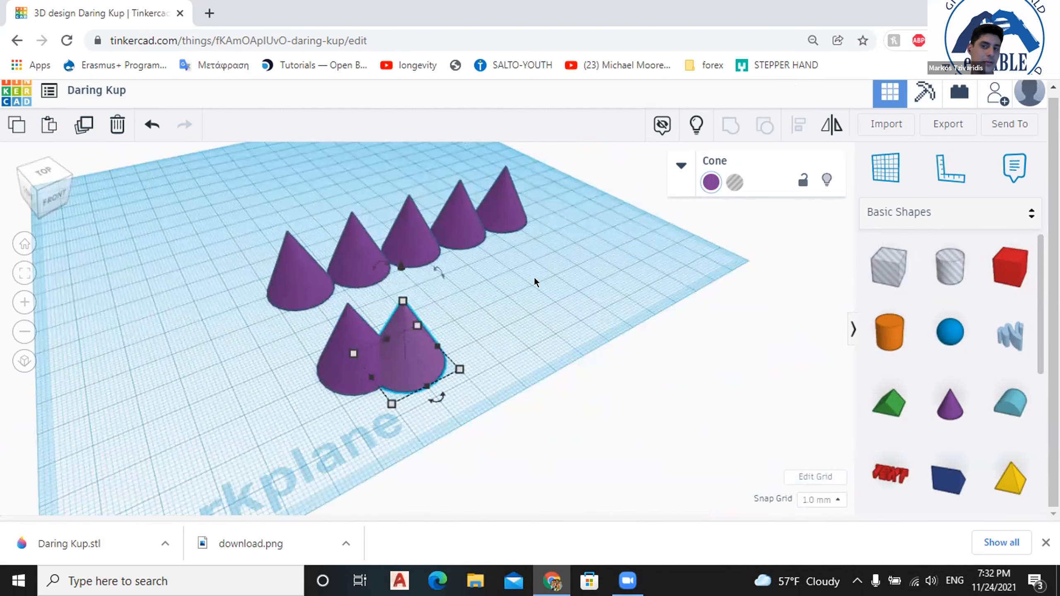
mouse_move(464, 289)
right_down()
mouse_move(435, 253)
mouse_move(464, 305)
right_up()
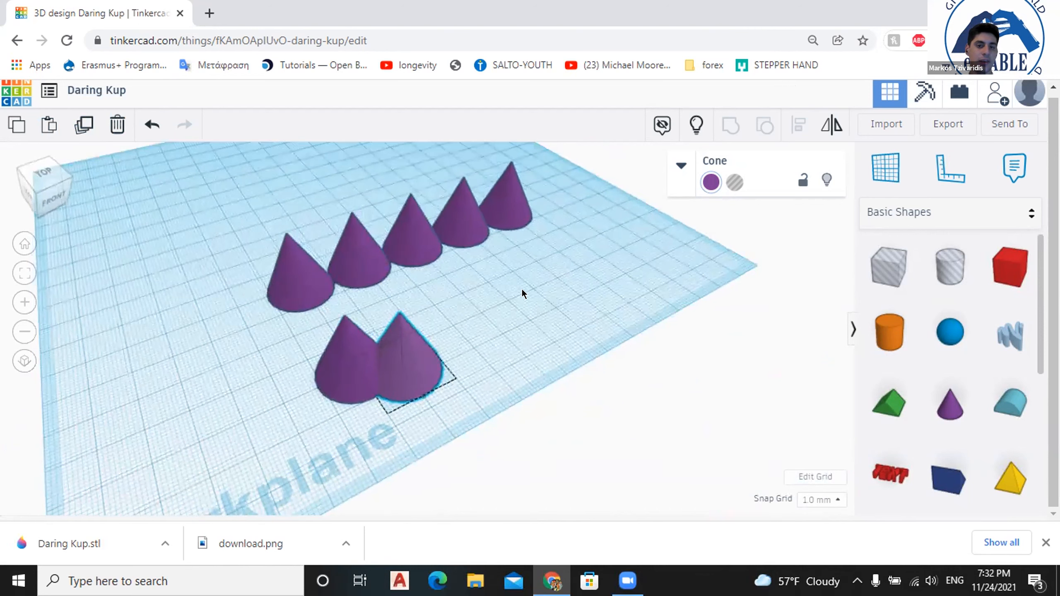
right_drag(522, 289, 513, 268)
right_drag(452, 254, 470, 292)
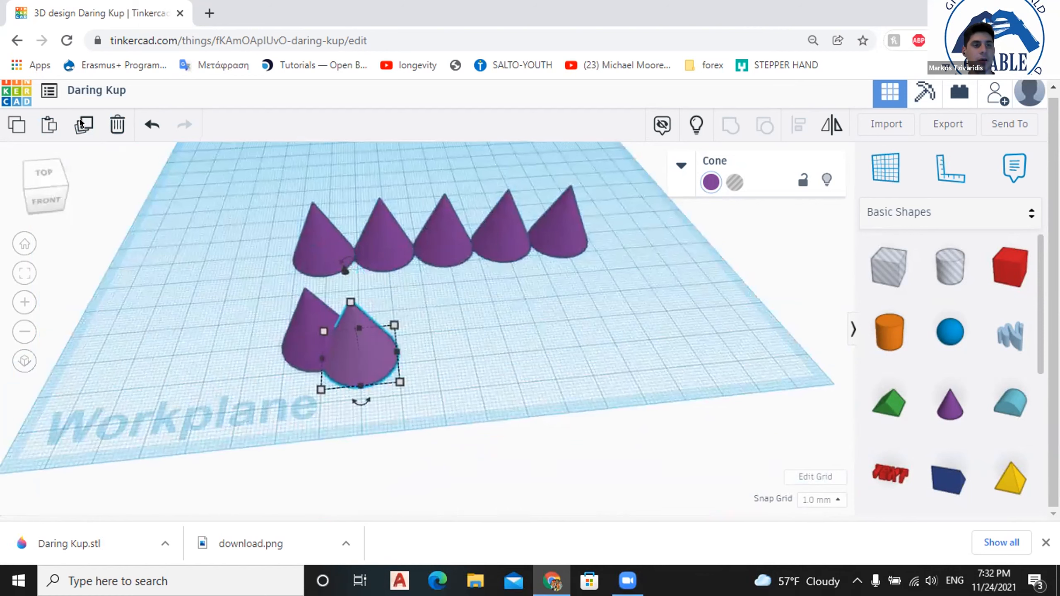
click(82, 122)
click(81, 122)
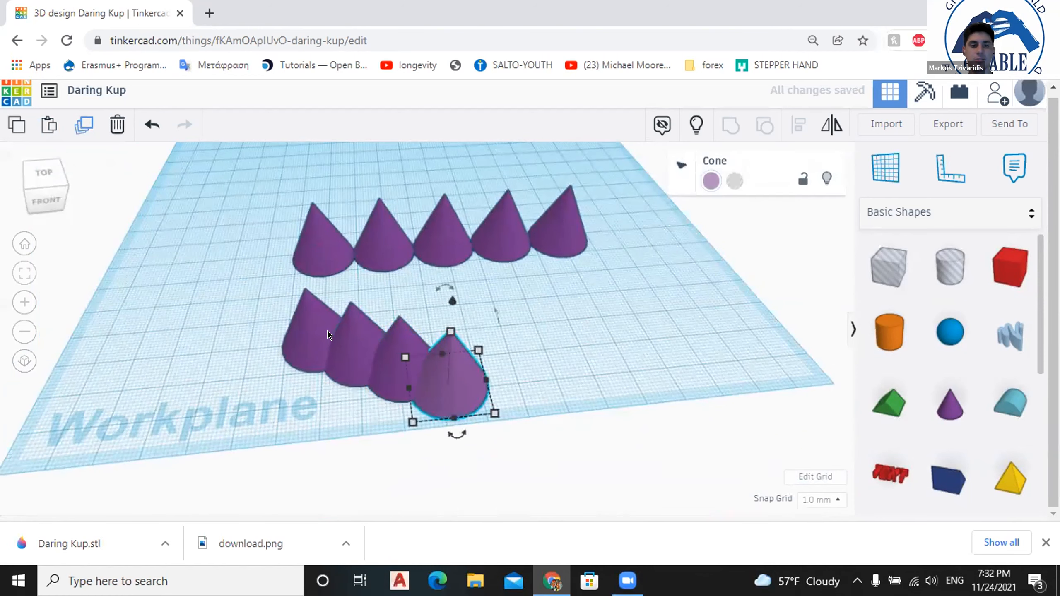
key(ctrl+d)
key(ctrl+d)
key(ctrl+d)
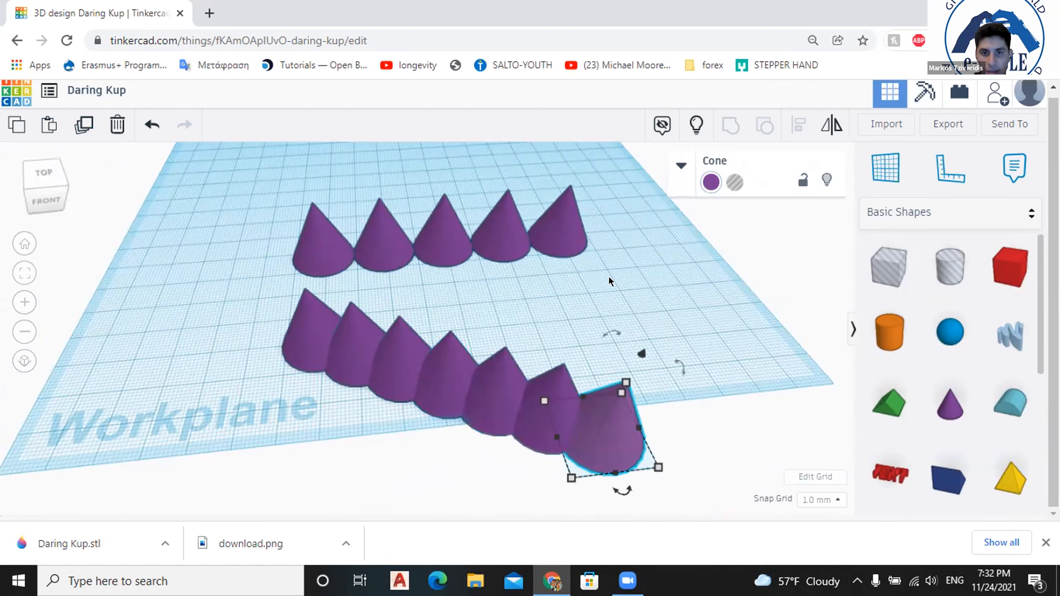
Reselect the last cone at the front end of the diagonal row and duplicate it in place.
scroll(537, 231, down, 2)
click(549, 244)
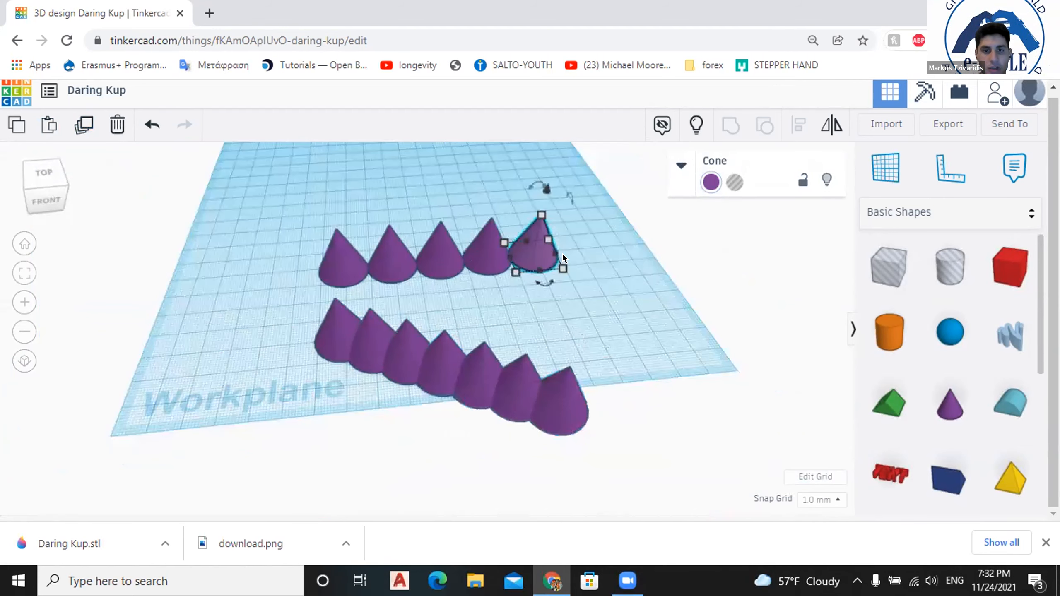
click(774, 281)
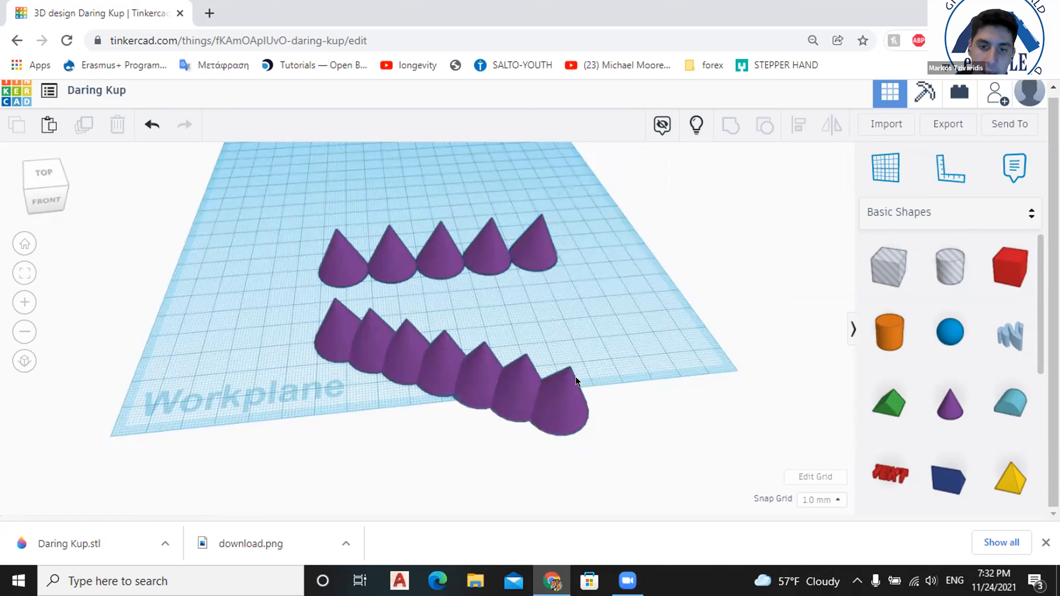
click(550, 401)
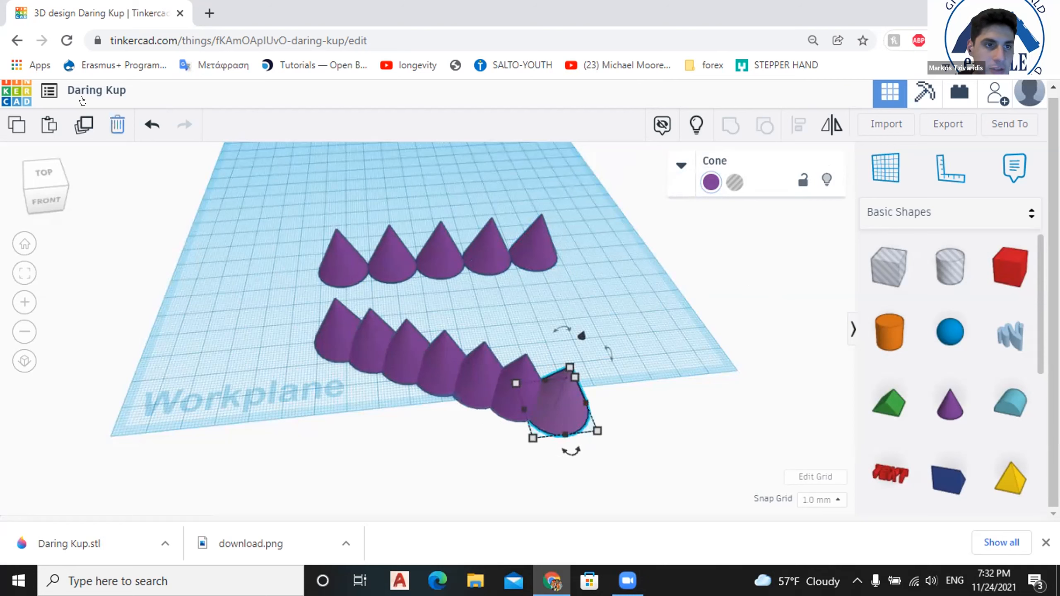
click(81, 121)
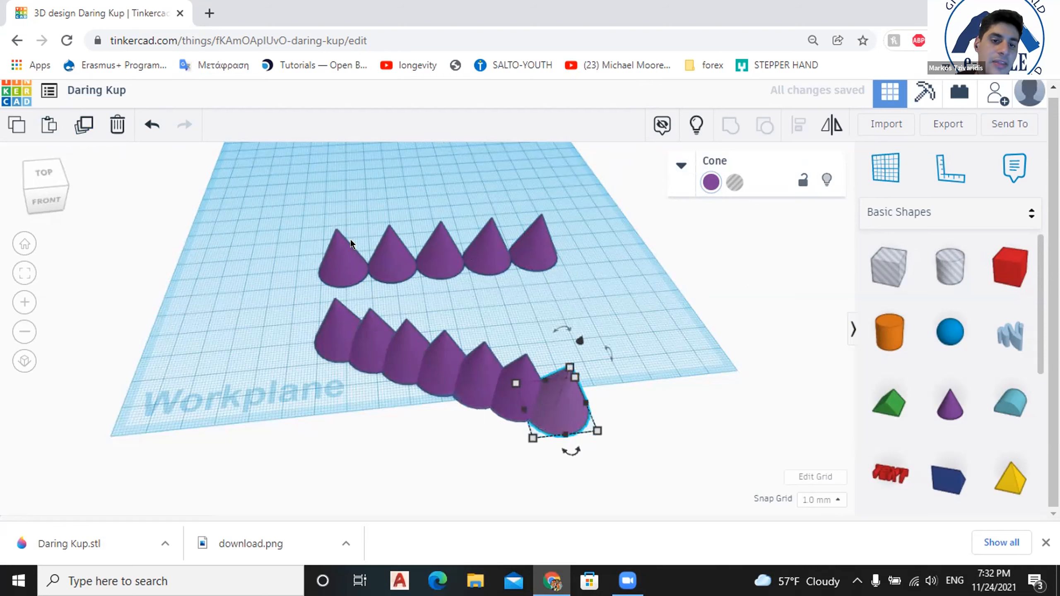
Duplicate the end cone of the diagonal row 16 mm sideways and place one more copy in the gap between the two rows.
mouse_move(558, 409)
mouse_down()
mouse_move(595, 402)
mouse_move(534, 400)
mouse_move(549, 416)
mouse_up()
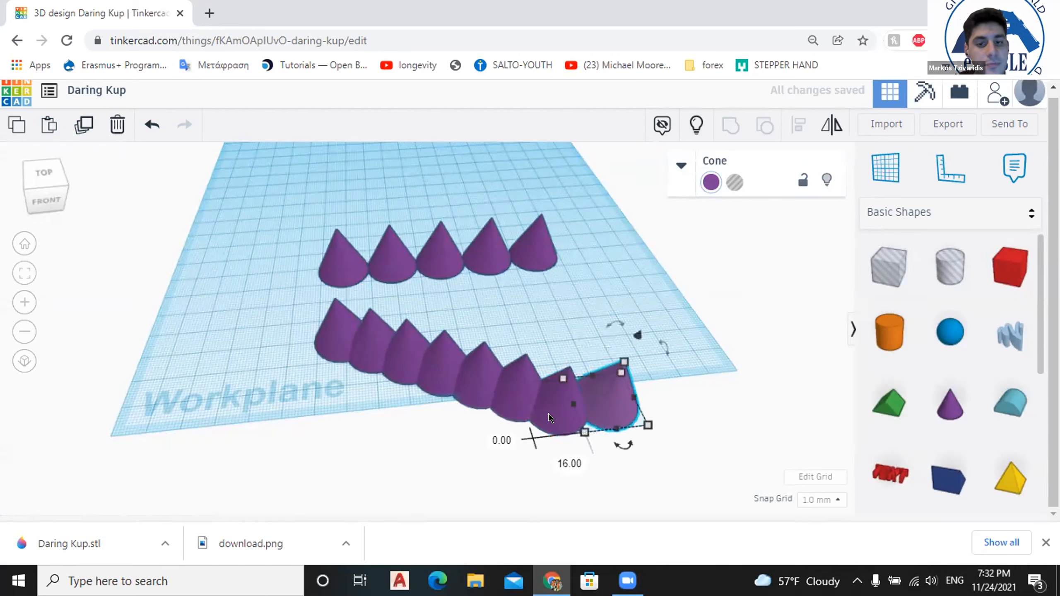
click(736, 272)
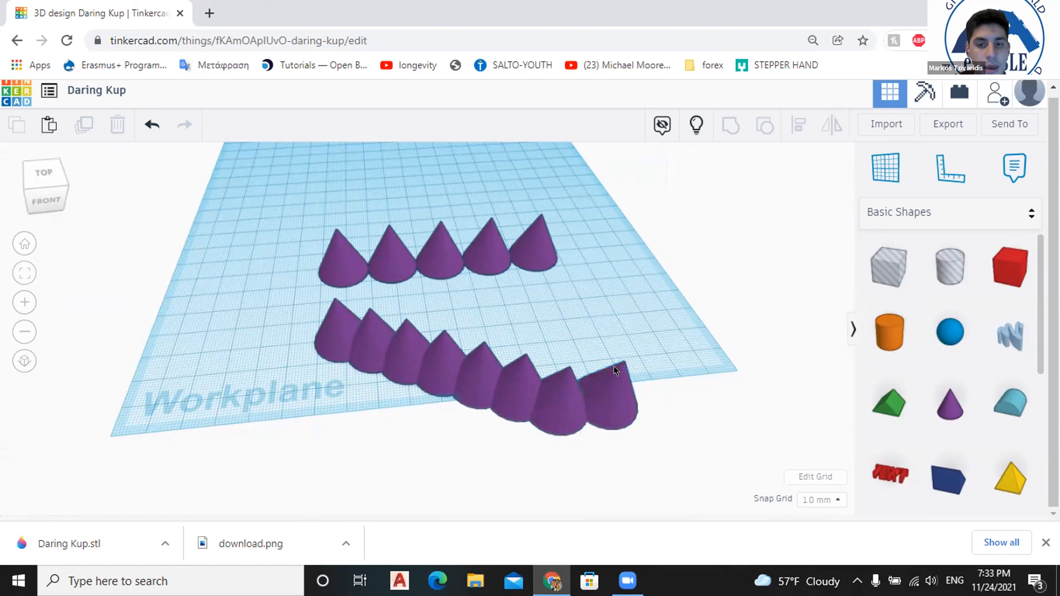
click(614, 406)
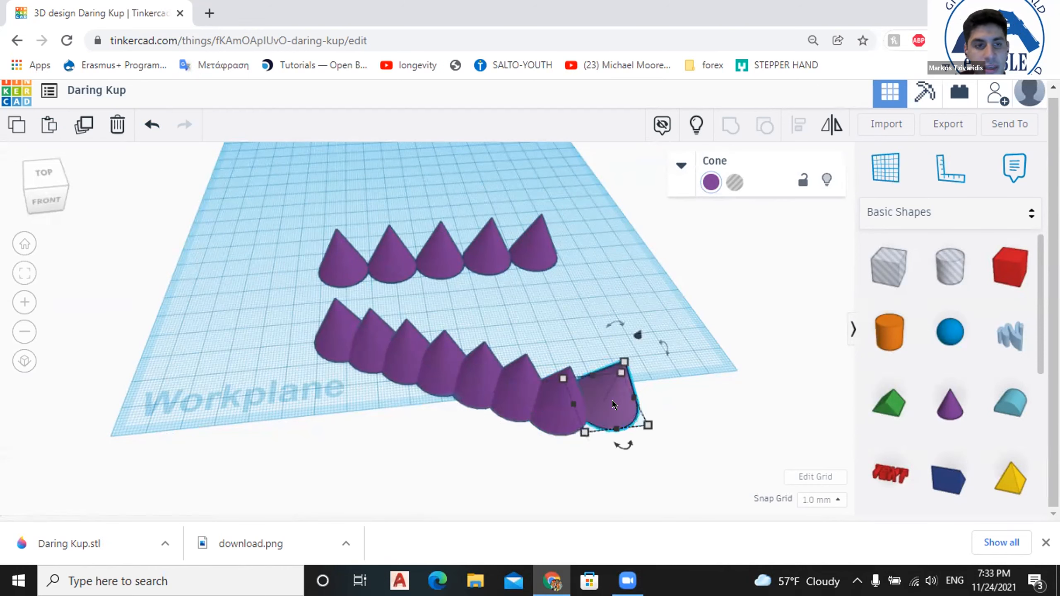
click(83, 123)
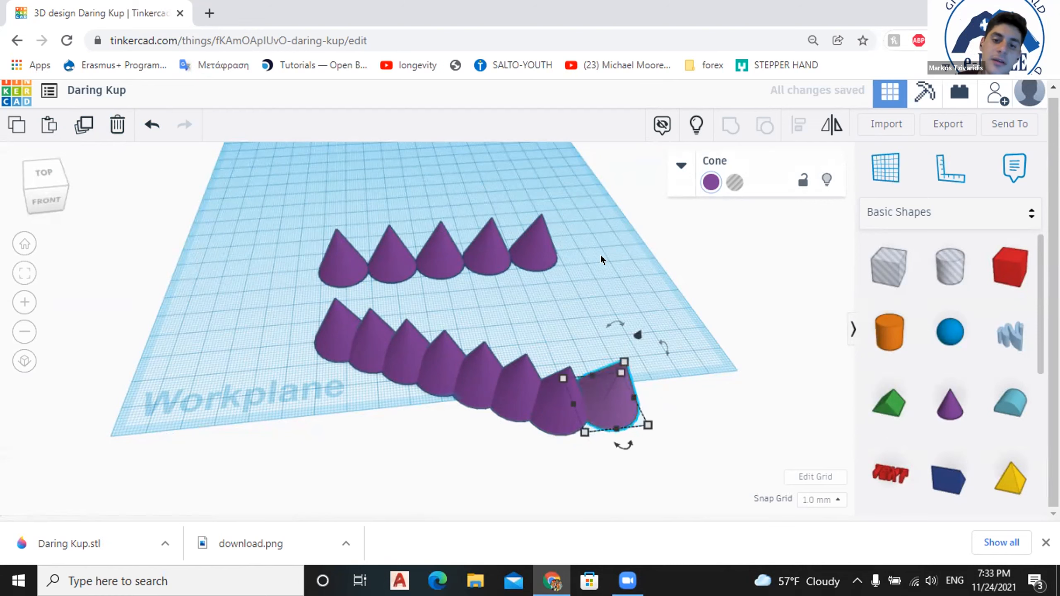
drag(601, 401, 568, 324)
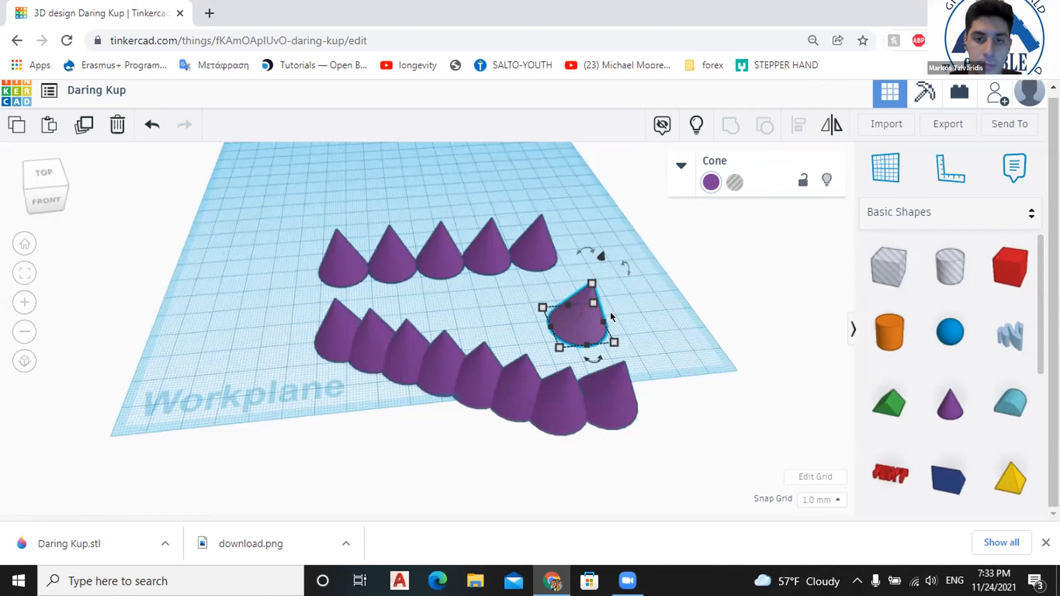
click(325, 318)
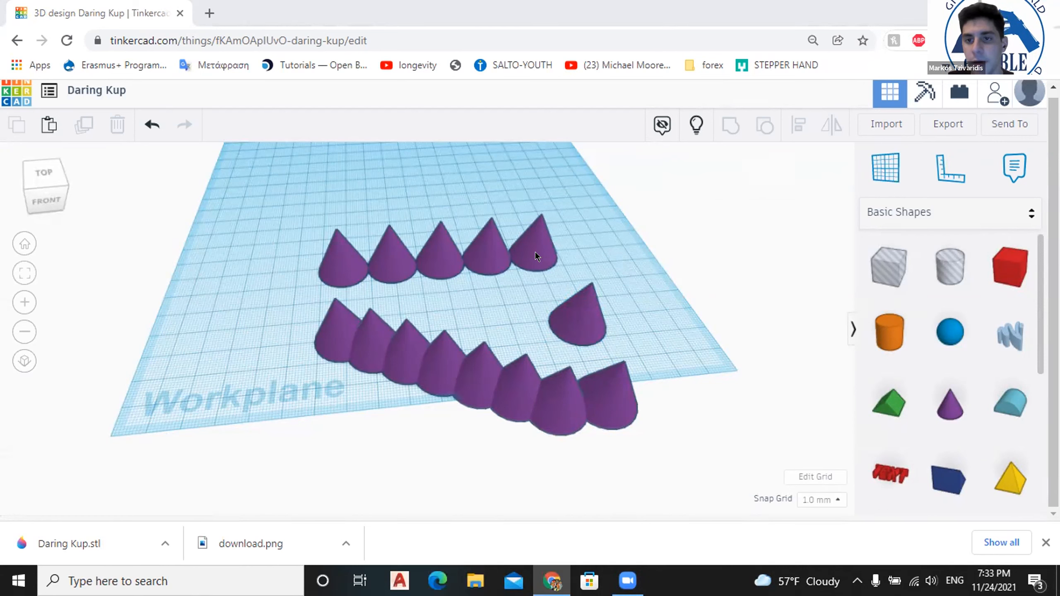
click(335, 264)
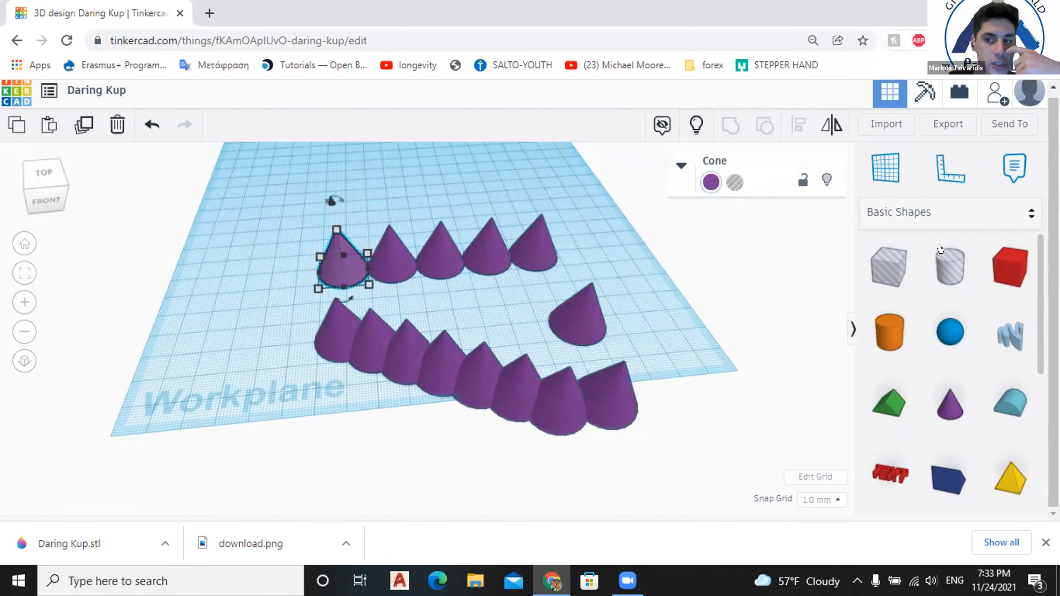
Add a red box to the workplane behind and to the left of the cones.
drag(1010, 267, 281, 193)
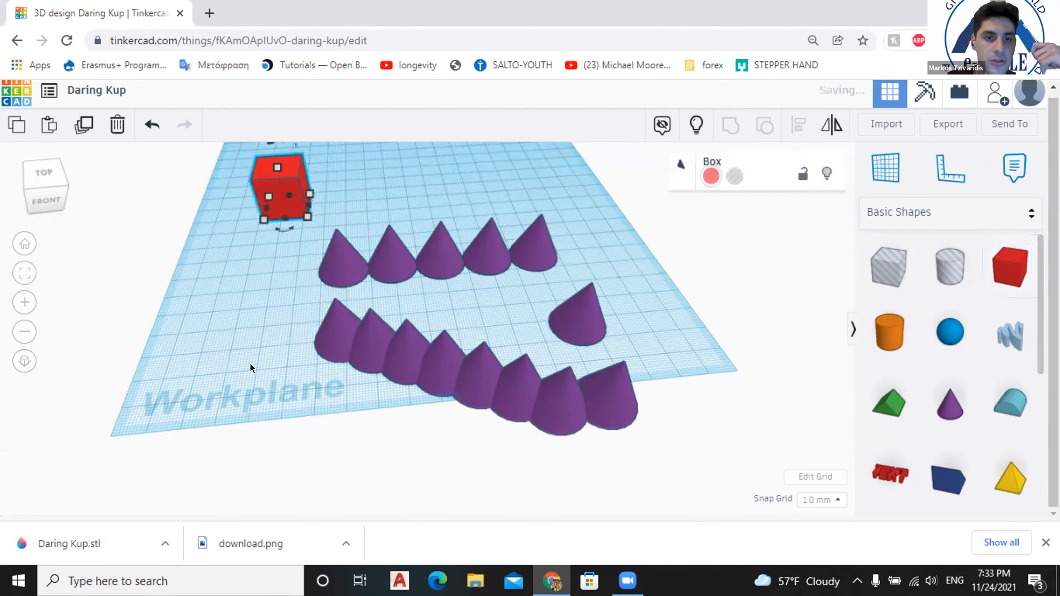
middle_drag(274, 321, 353, 306)
scroll(449, 274, up, 3)
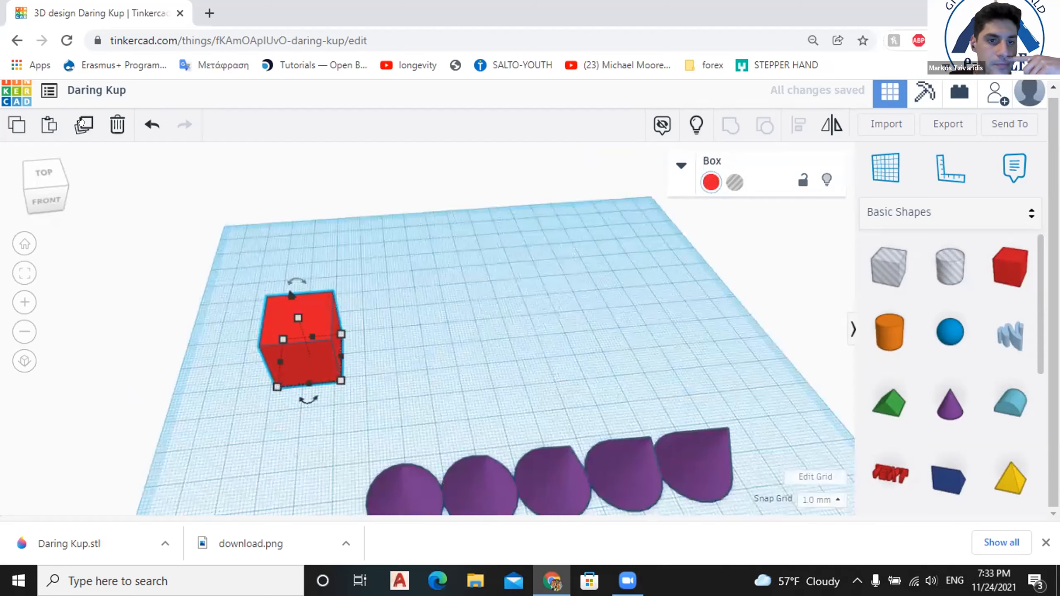
middle_drag(258, 323, 288, 305)
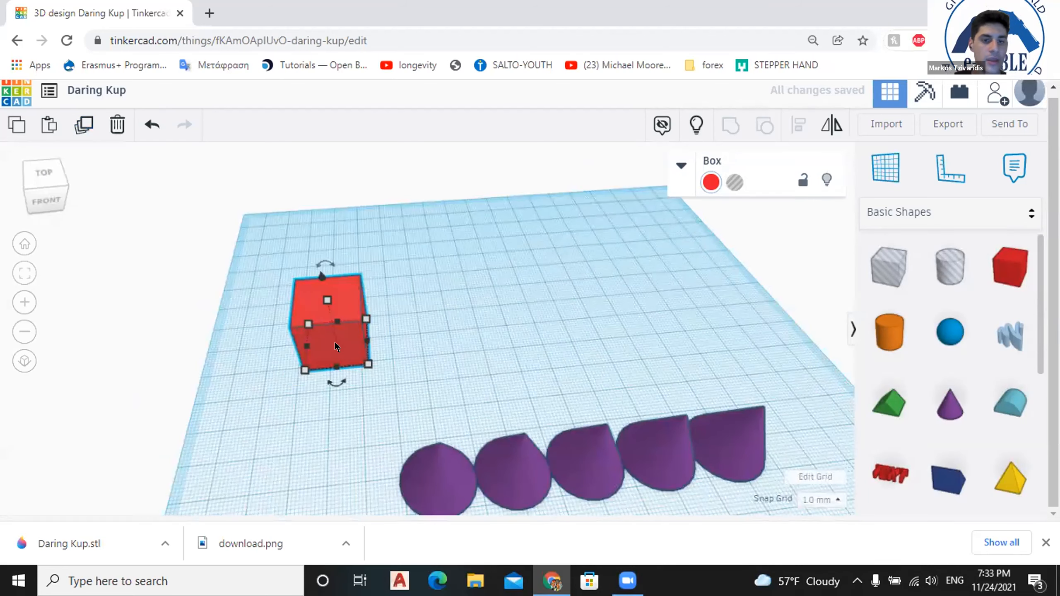
Duplicate the red box sideways and set the copy's offset from the original to 25 mm.
drag(346, 348, 424, 378)
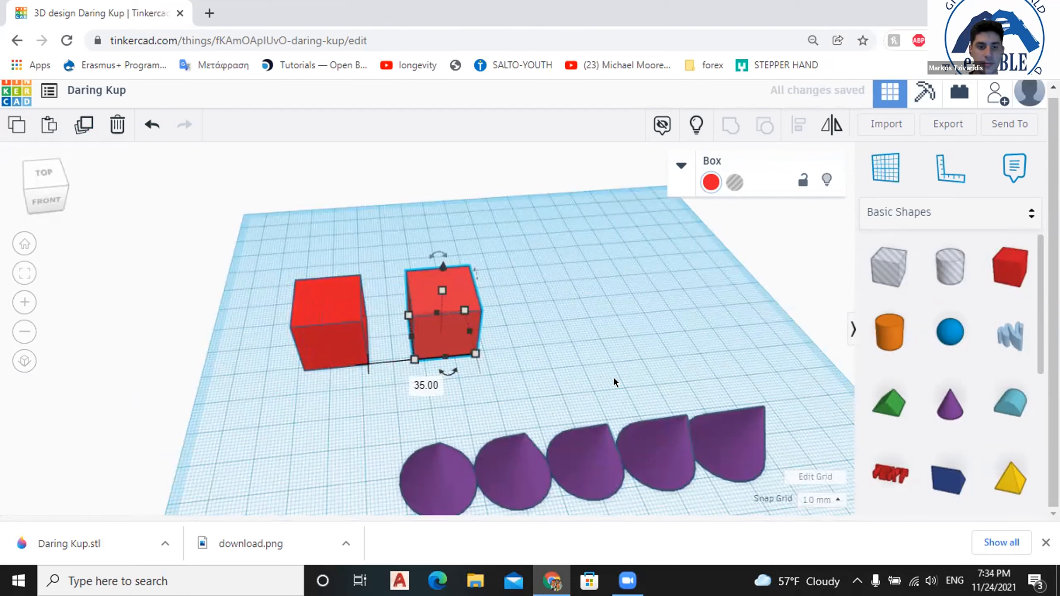
key(Tab)
text(10)
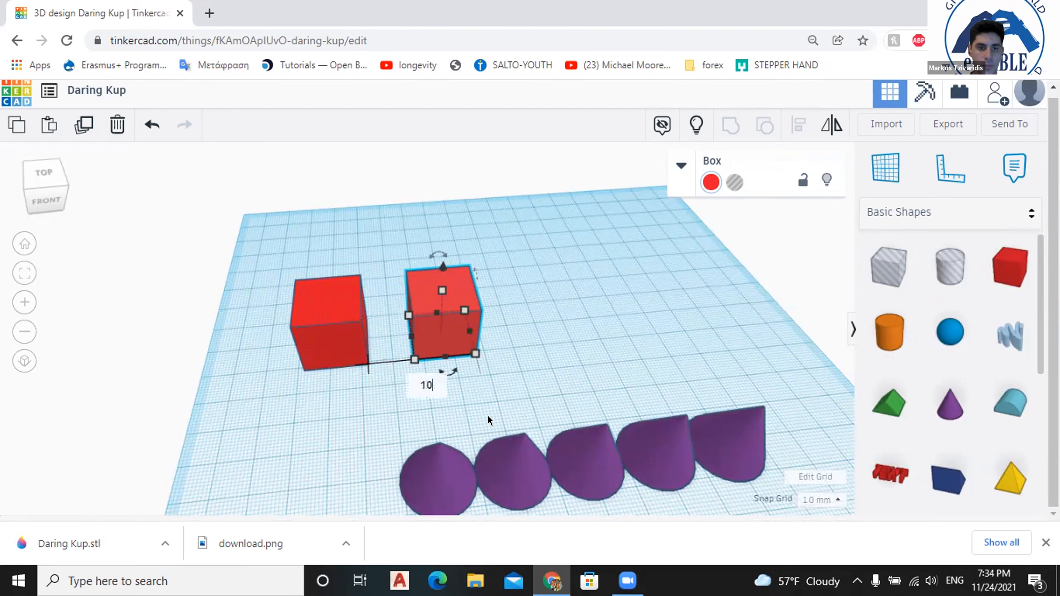
key(Return)
click(383, 383)
text(25)
key(Return)
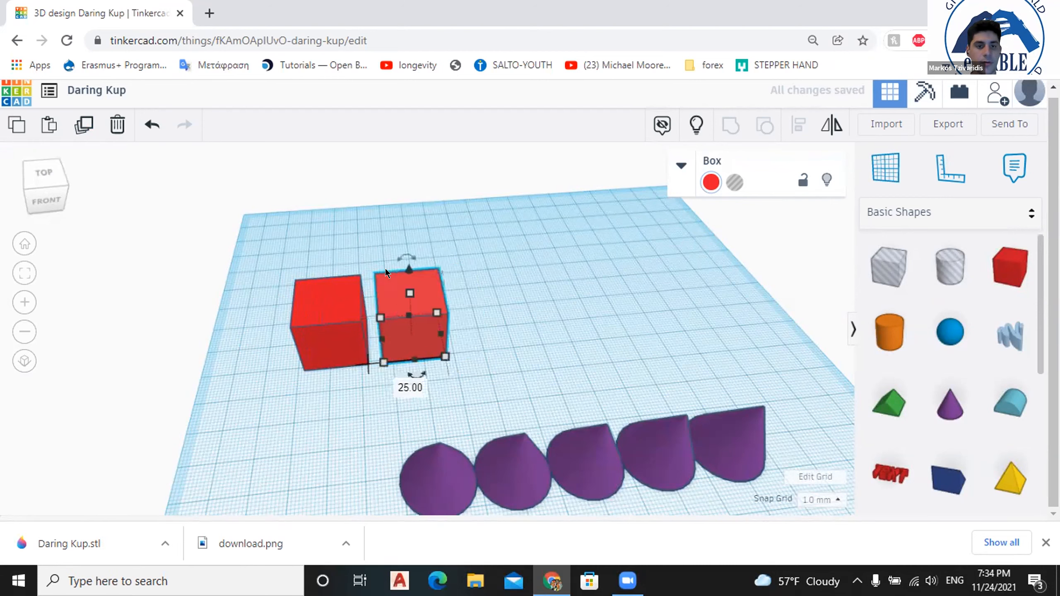
Repeat the 25 mm duplication five more times to form a row of seven boxes.
click(90, 119)
click(91, 120)
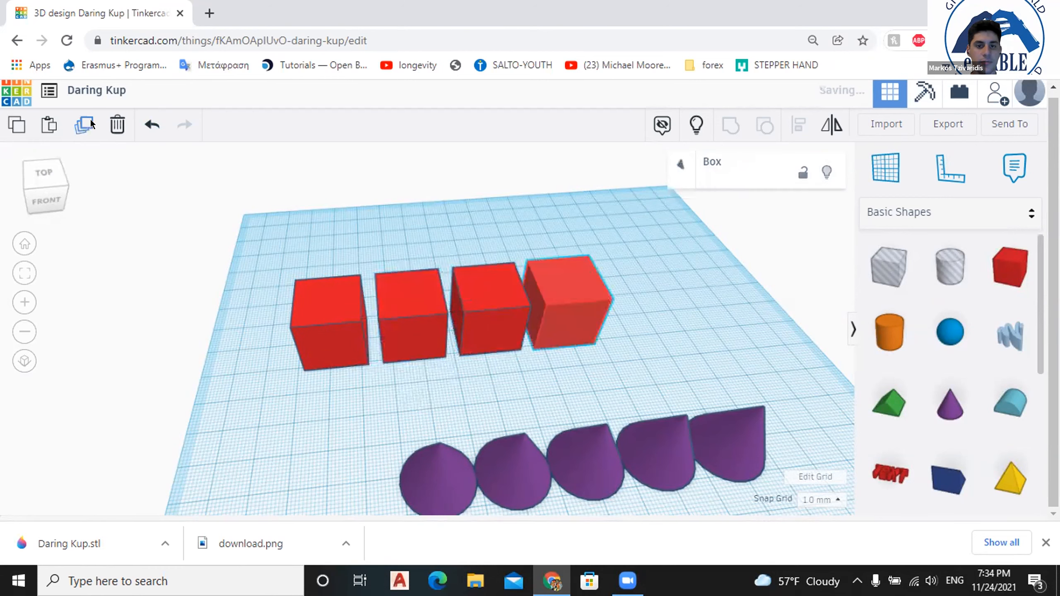
click(90, 119)
click(90, 120)
click(91, 119)
Duplicate the first box of the row and place the copy behind it as the start of a second row.
click(322, 343)
click(83, 125)
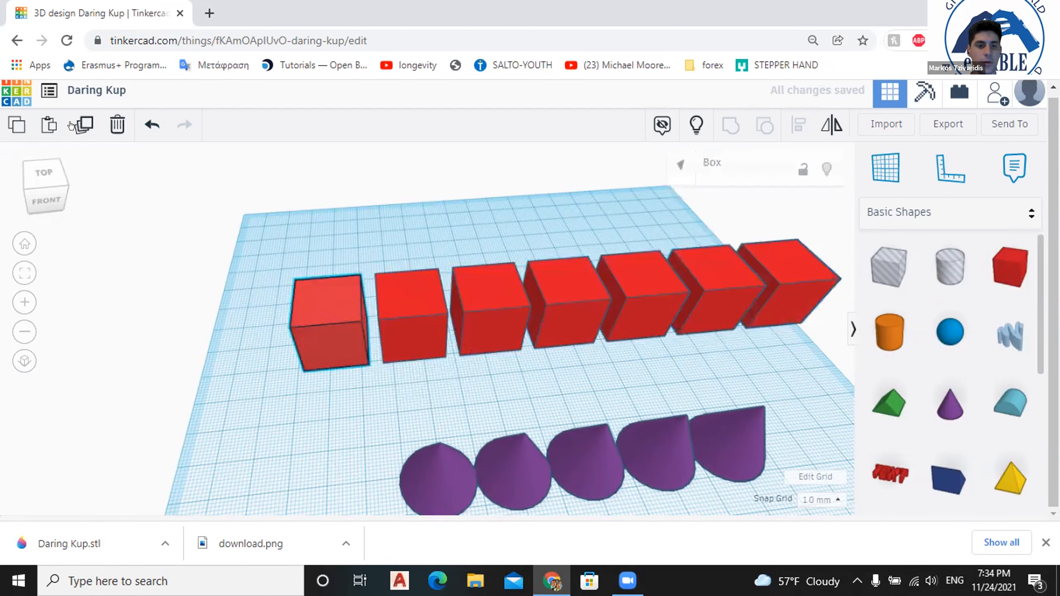
click(149, 177)
click(348, 364)
click(347, 416)
drag(347, 415, 338, 249)
click(239, 290)
middle_drag(327, 394, 353, 501)
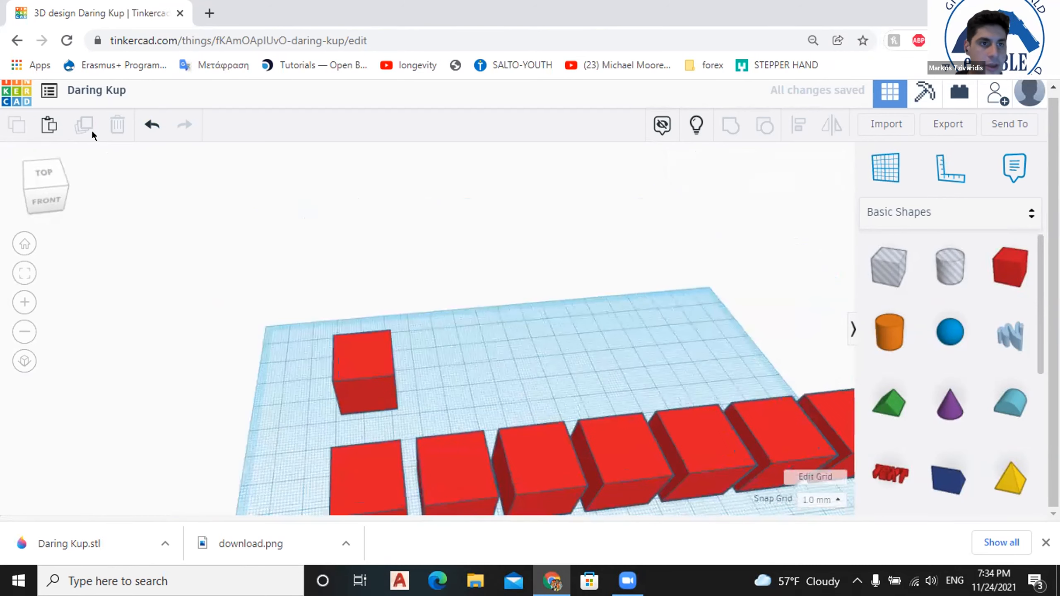
Duplicate the back box sideways and set the copy's offset to 40 mm.
click(377, 400)
drag(378, 400, 459, 391)
click(436, 441)
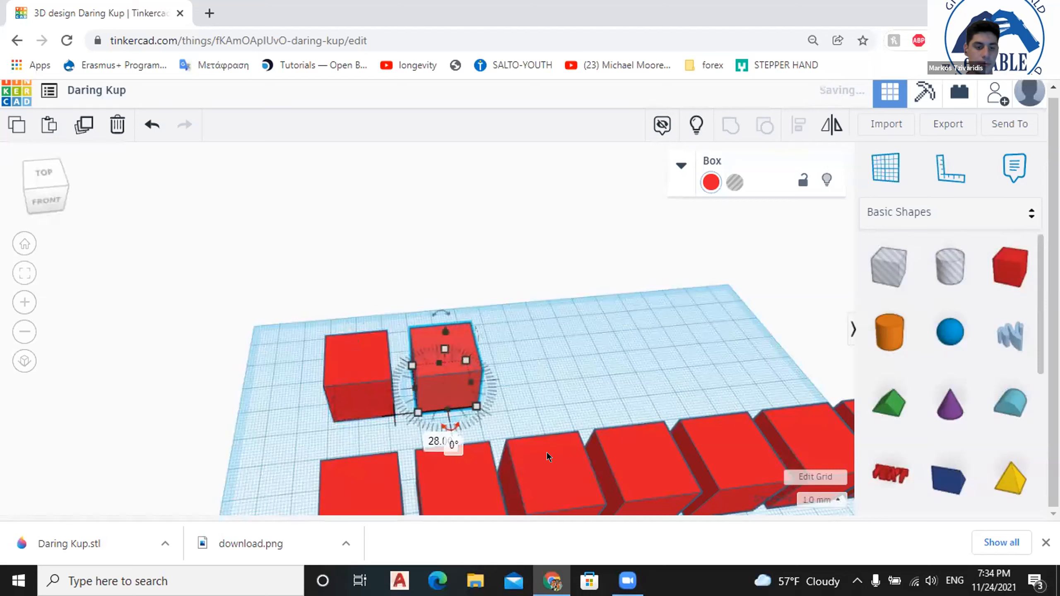
text(40)
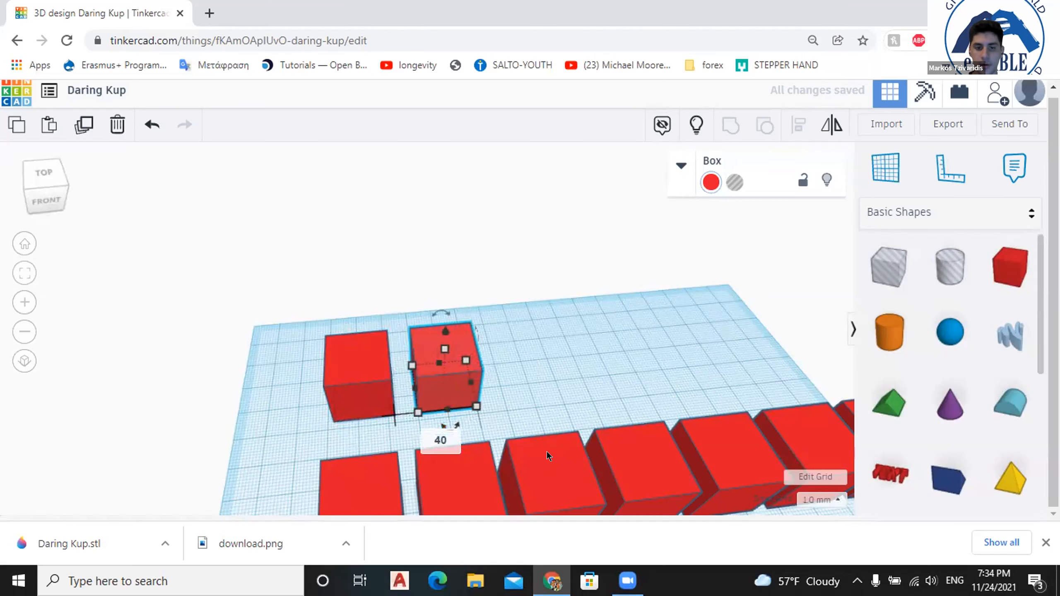
key(Return)
Repeat the 40 mm duplication four more times to form a back row of six boxes.
scroll(495, 373, down, 2)
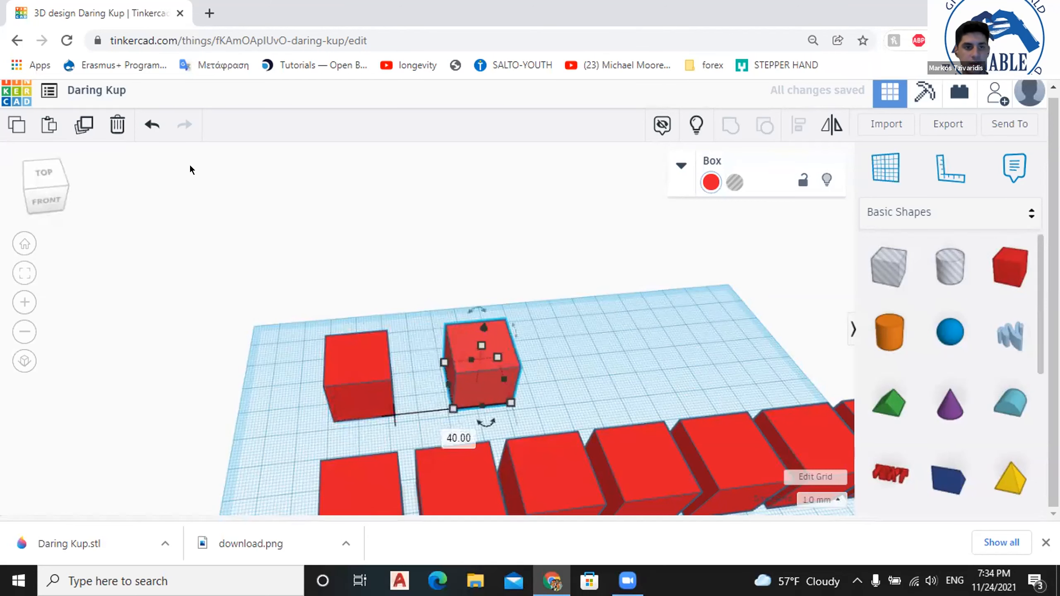
click(88, 118)
click(88, 117)
click(87, 118)
click(253, 238)
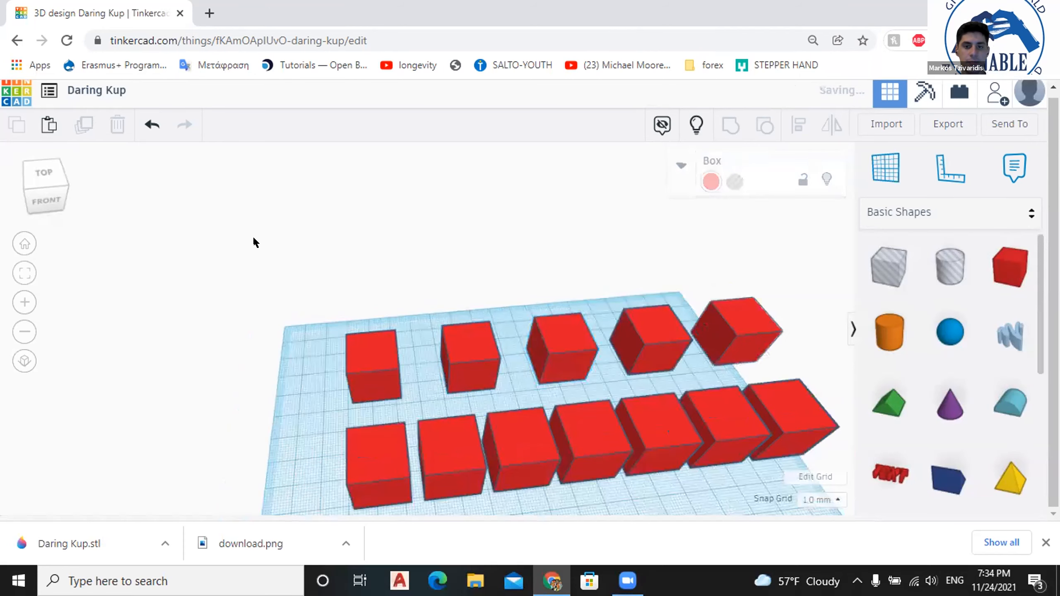
scroll(538, 465, down, 2)
click(78, 242)
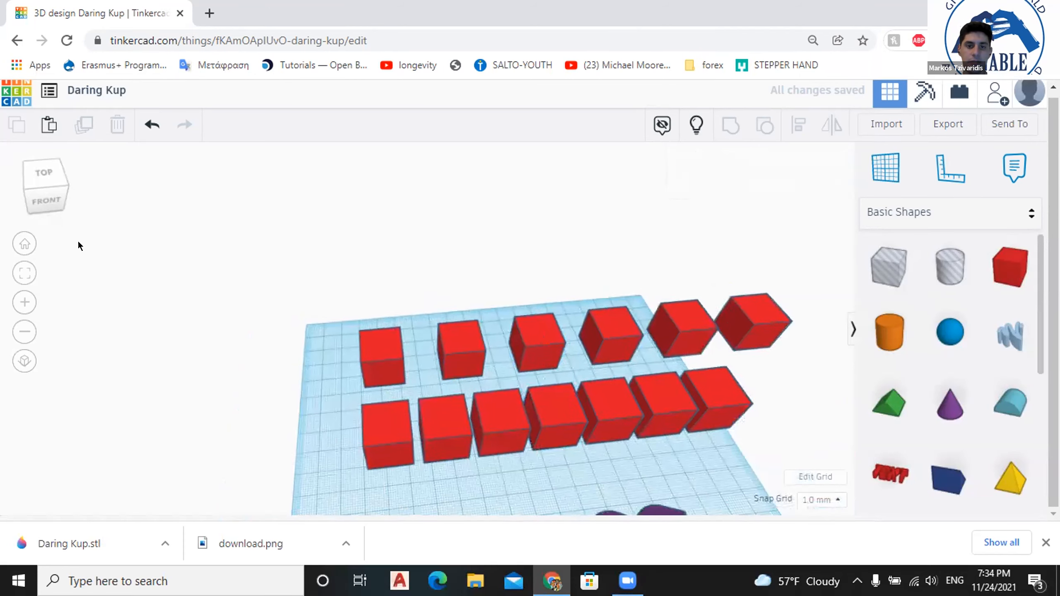
middle_drag(637, 276, 625, 268)
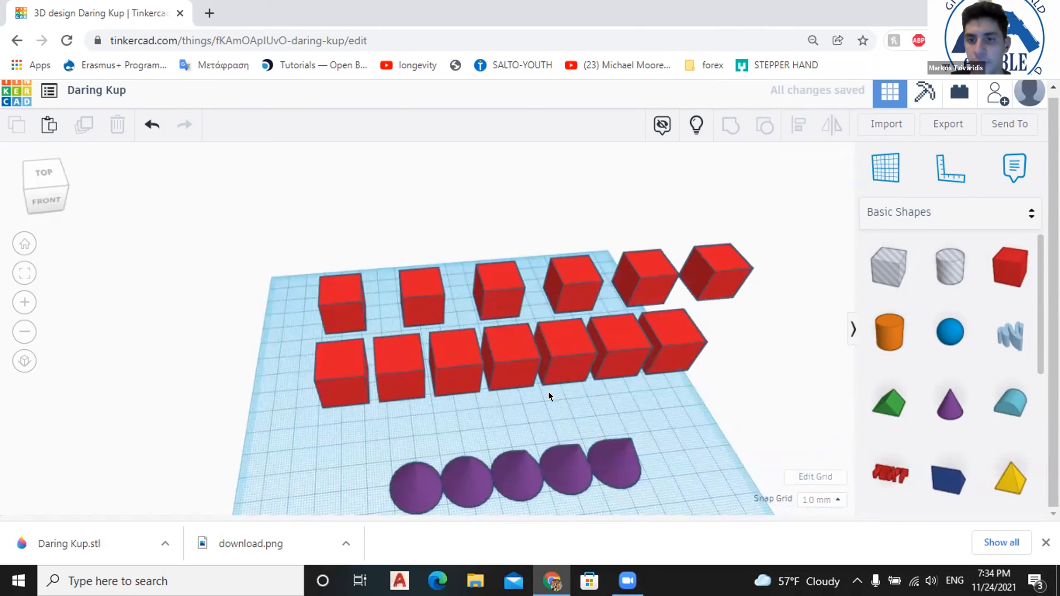
middle_drag(548, 392, 434, 439)
middle_drag(614, 340, 609, 118)
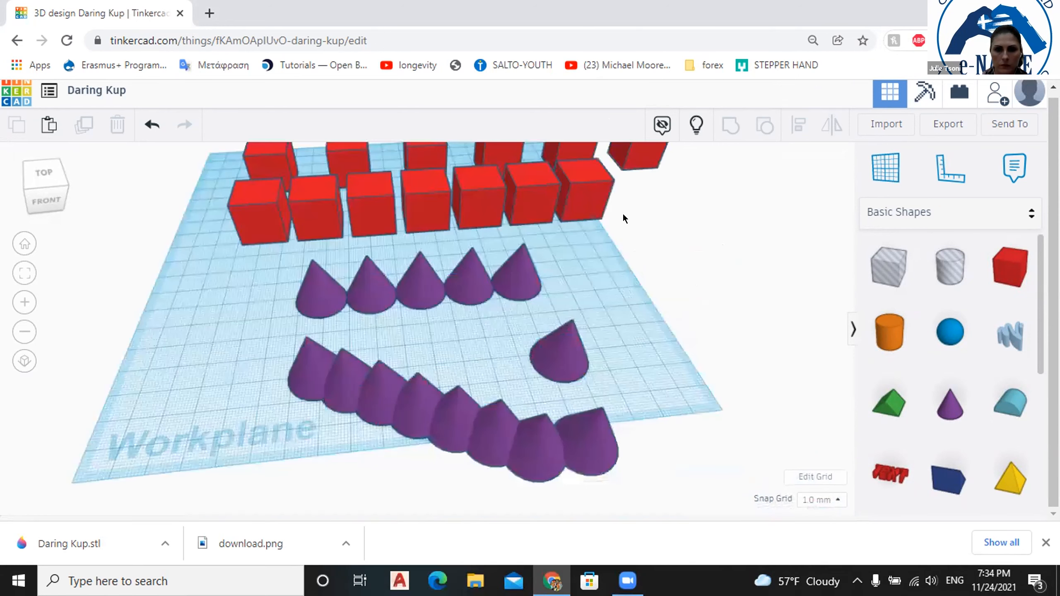
scroll(228, 204, down, 2)
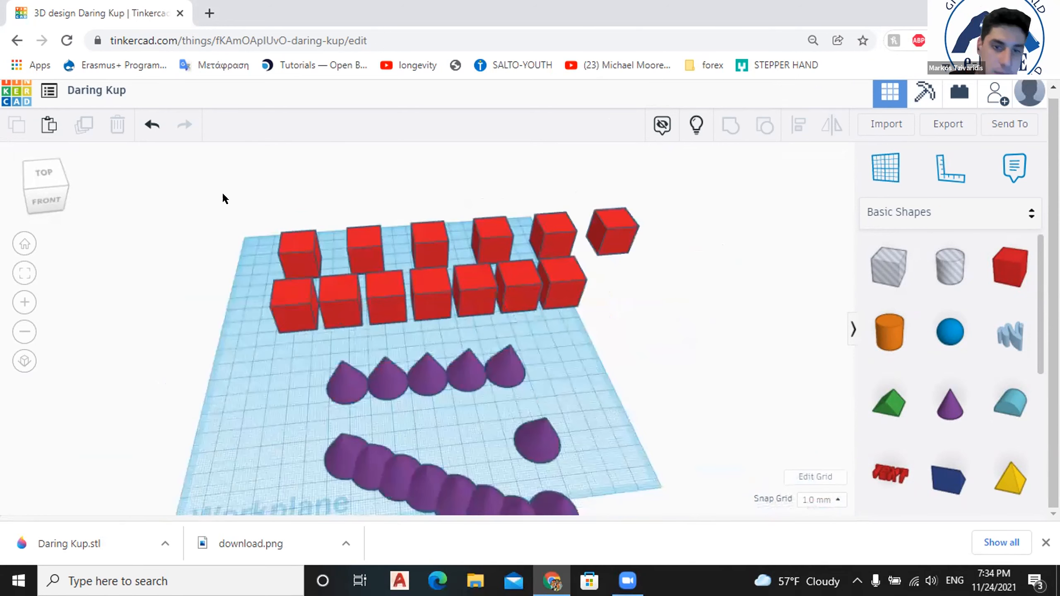
drag(224, 195, 486, 402)
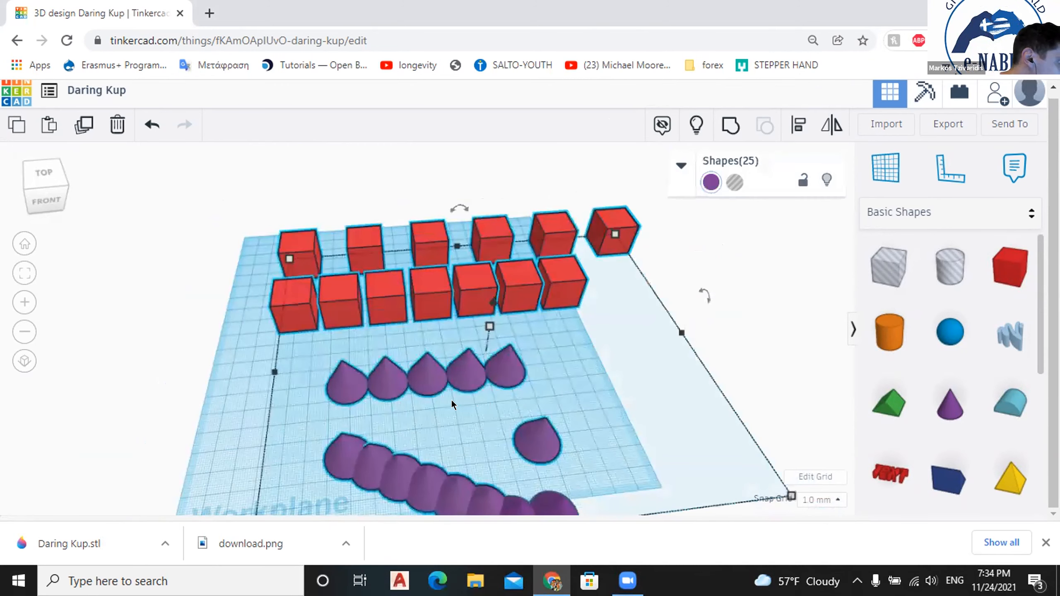
click(705, 267)
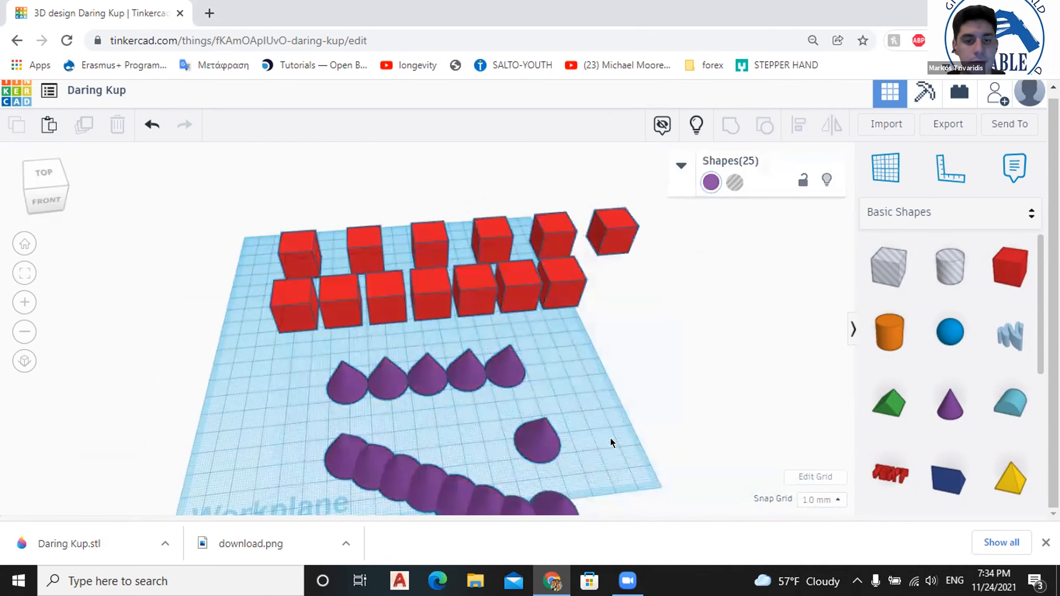
Delete both rows of boxes and all cones except the first one of the straight row.
drag(215, 208, 749, 258)
key(Delete)
drag(304, 306, 569, 375)
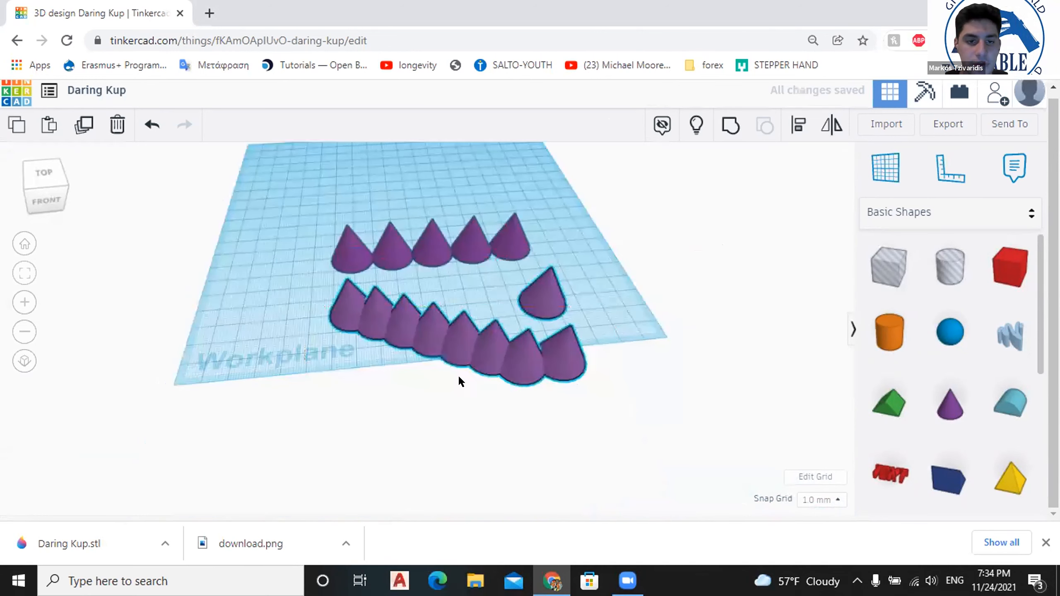
key(Delete)
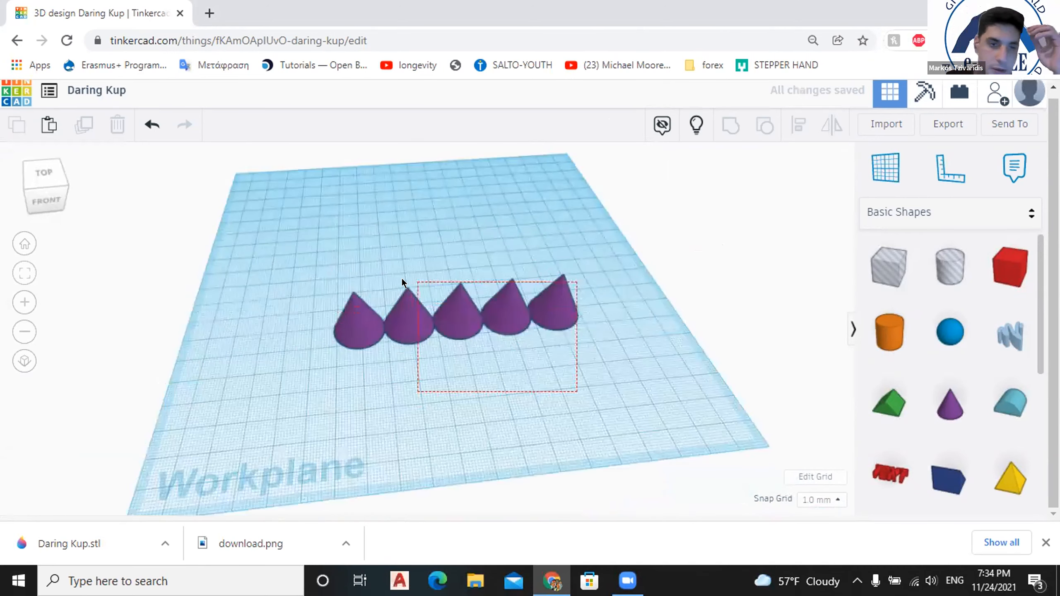
drag(402, 279, 397, 278)
key(Delete)
Move the remaining cone about 16 mm to the left and 8 mm back on the workplane.
drag(359, 323, 319, 312)
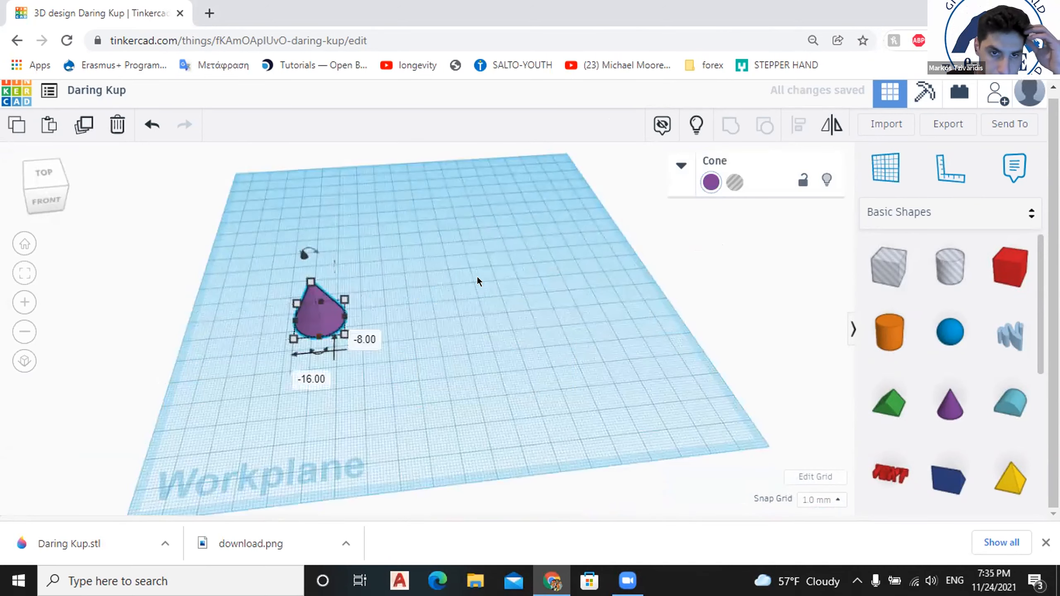
click(411, 284)
right_drag(411, 284, 388, 285)
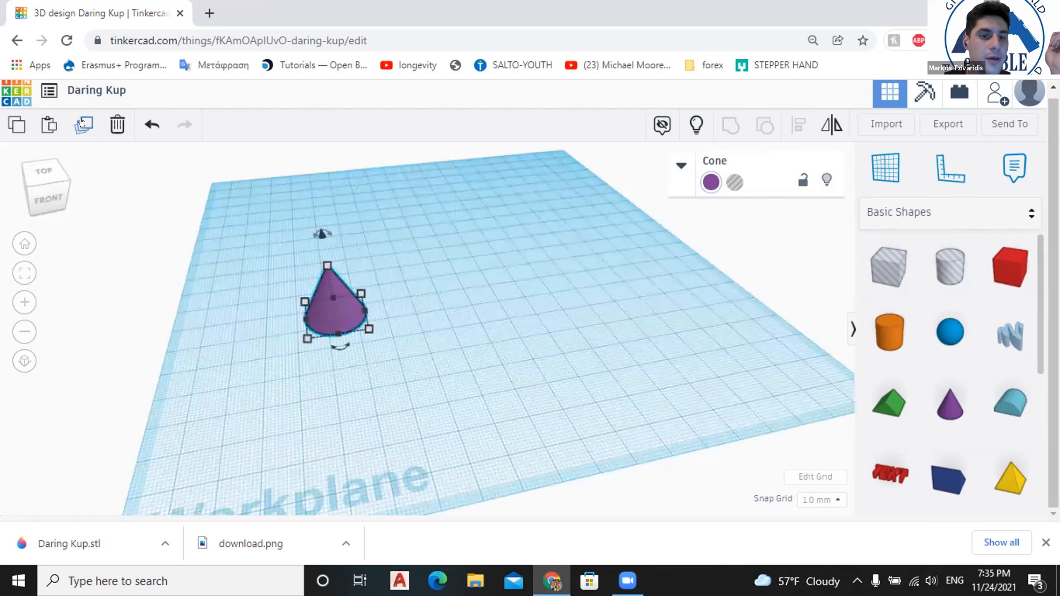
Duplicate the cone in place and shift the copy 17 mm to the right.
drag(340, 317, 376, 315)
key(Right)
key(Right)
key(Right)
key(Right)
key(Right)
key(Right)
key(Right)
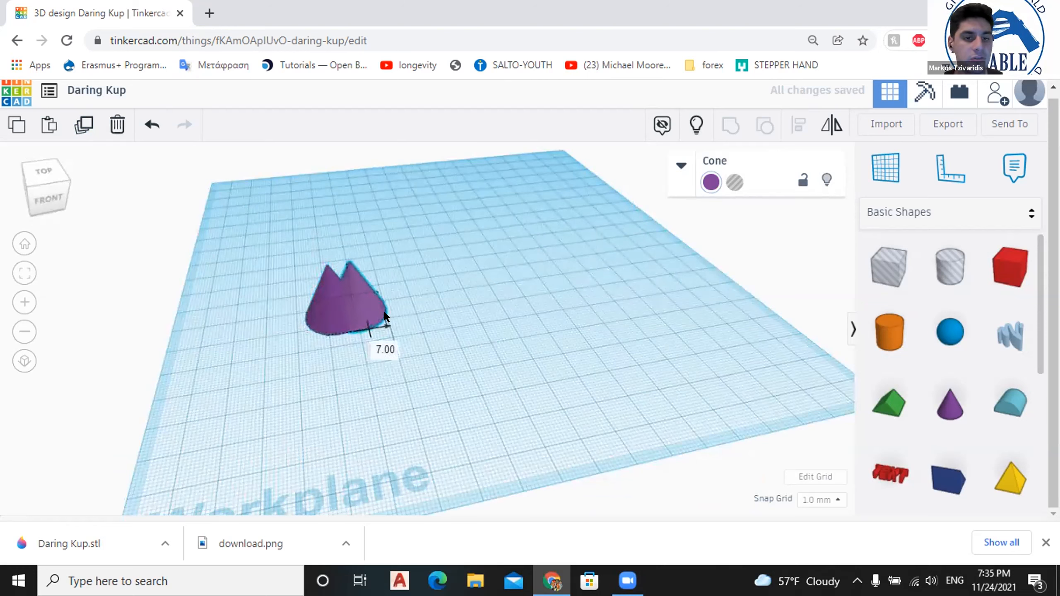
key(Right)
key(Right)
key(Right)
key(Right)
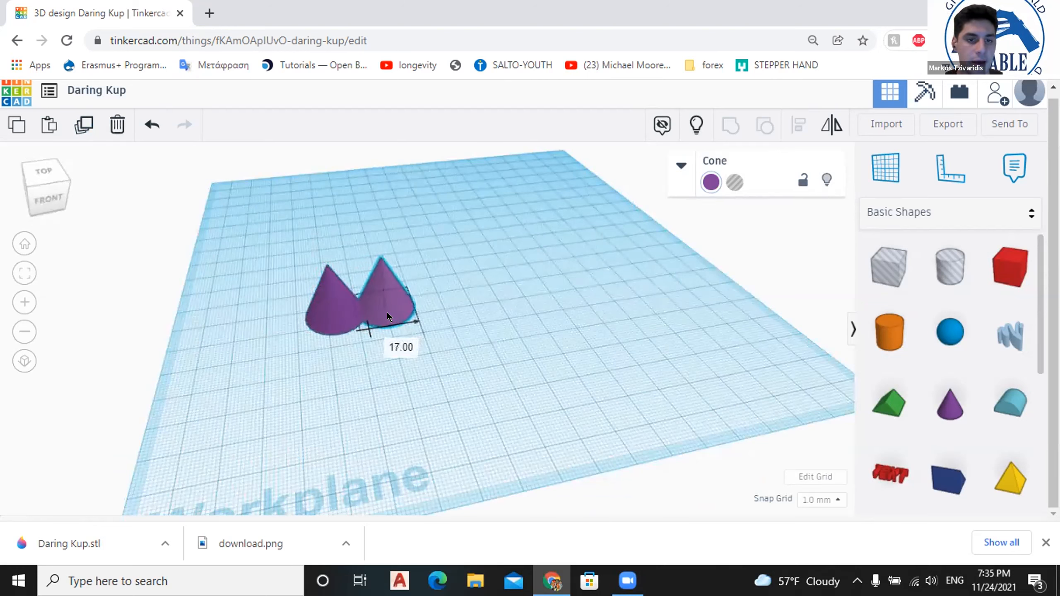
Set the duplicated cone's rotation about its vertical axis to 20° and deselect it.
click(390, 340)
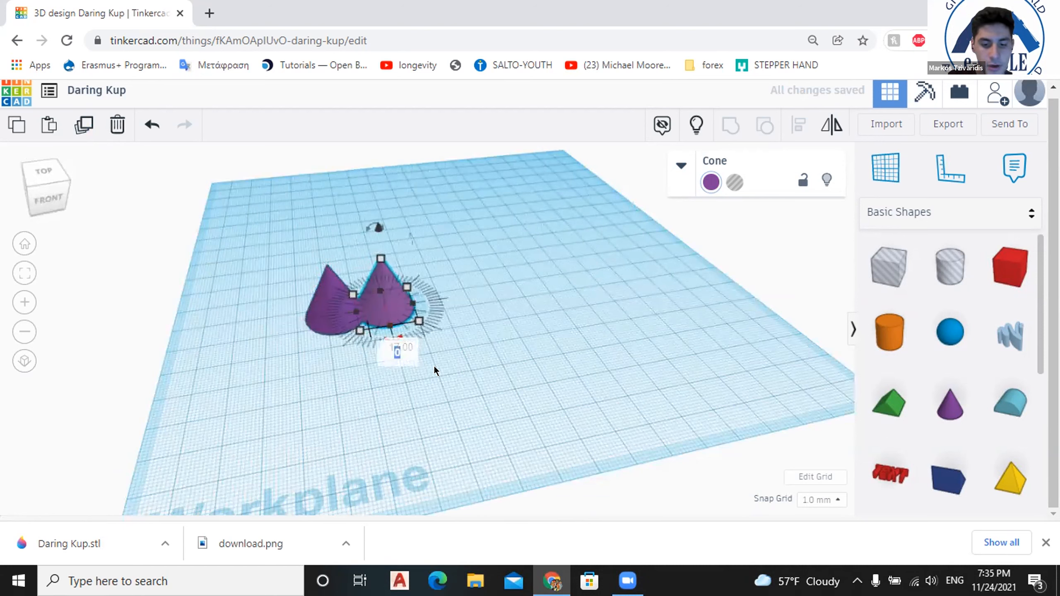
text(20)
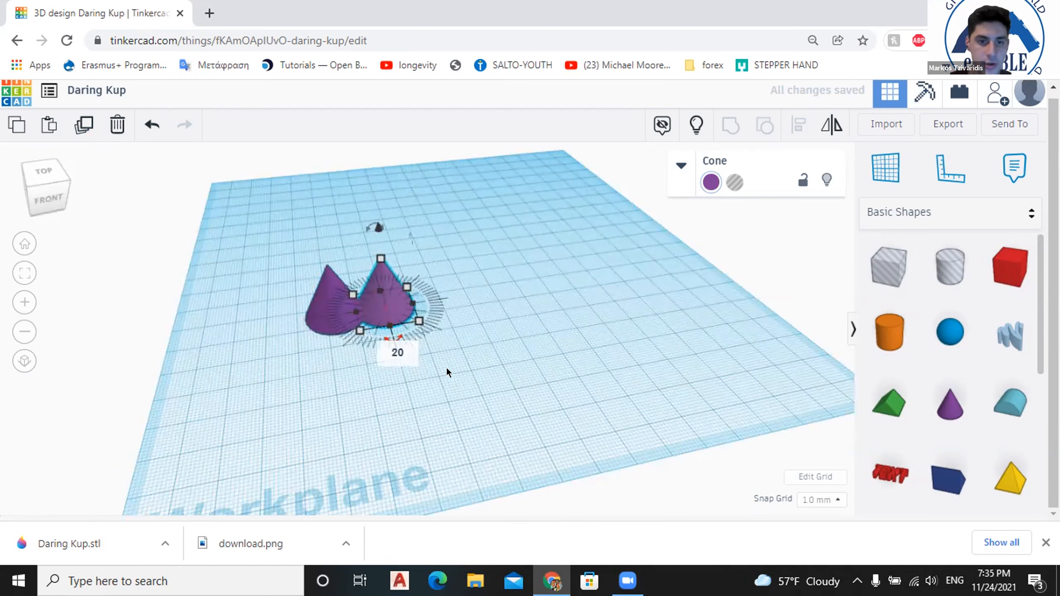
click(376, 356)
scroll(387, 292, up, 1)
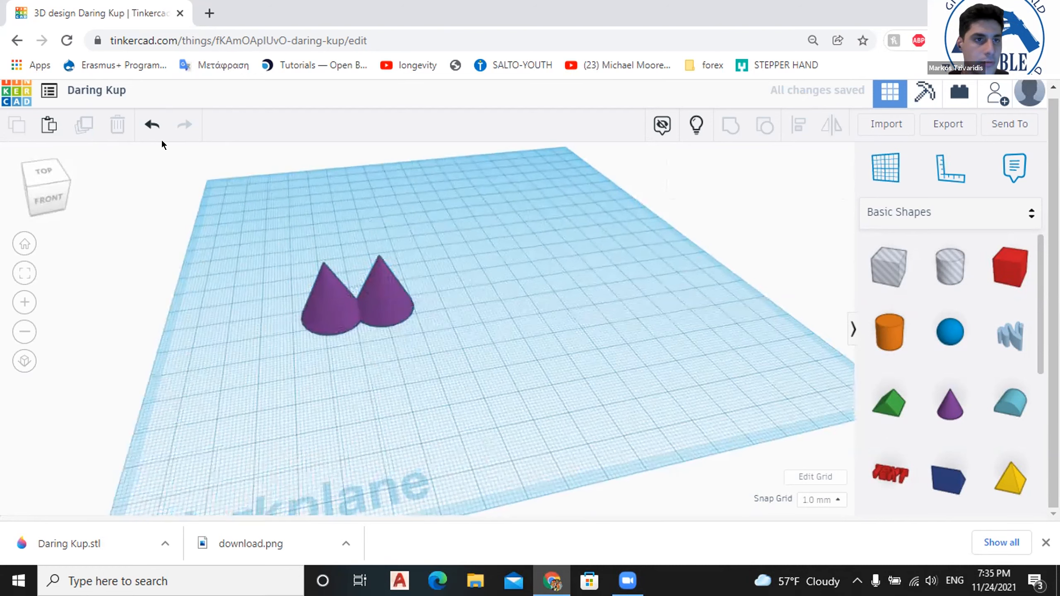
Undo the rotated duplicate, duplicate the cone again and shift the new copy 20 mm to the right.
click(152, 124)
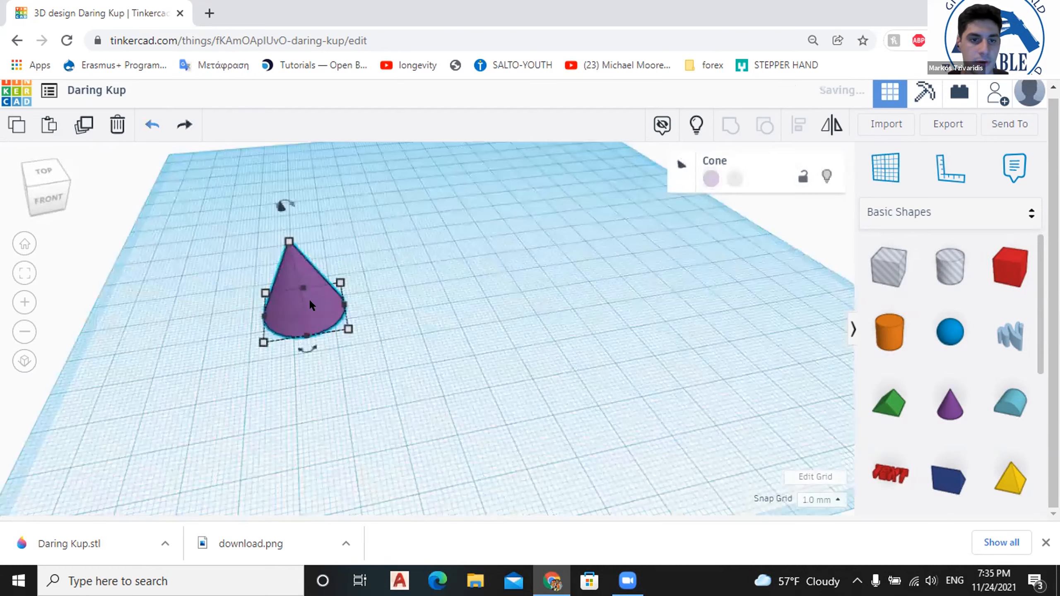
alt+drag(320, 311, 388, 302)
key(Right)
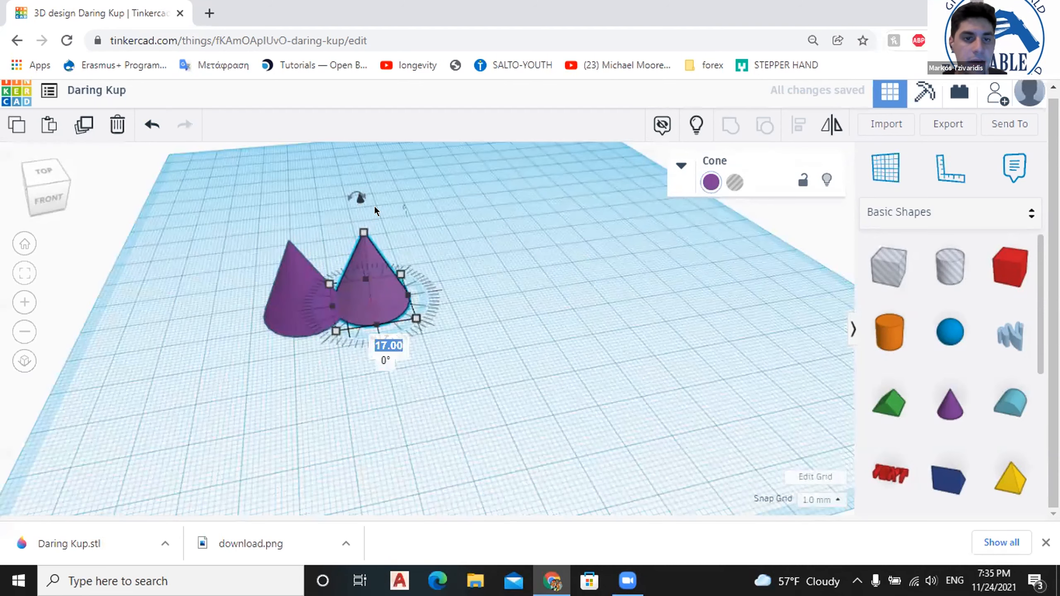
text(20)
key(Return)
scroll(348, 263, down, 2)
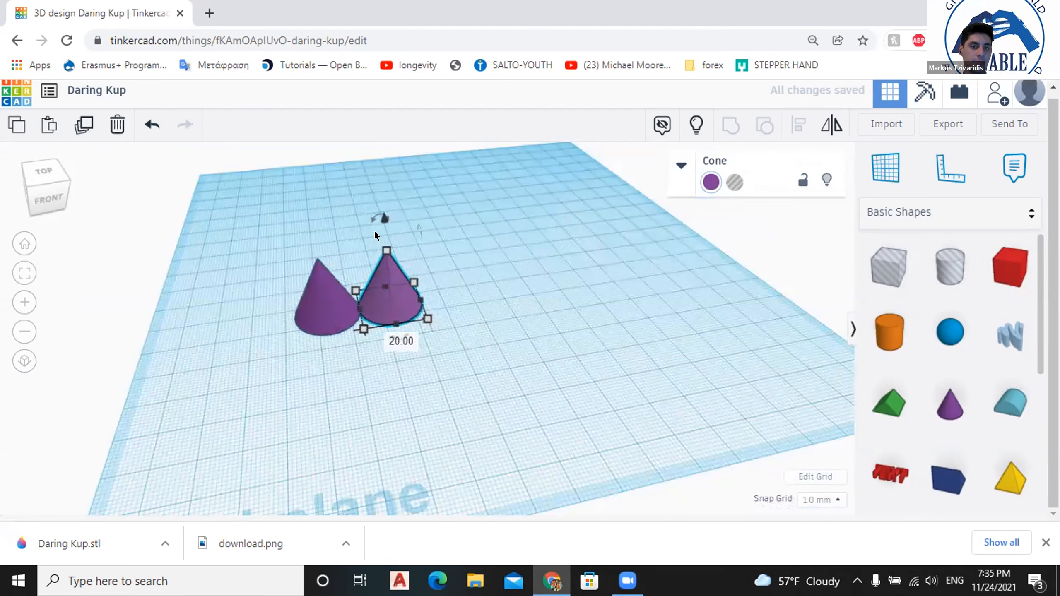
right_drag(359, 213, 360, 213)
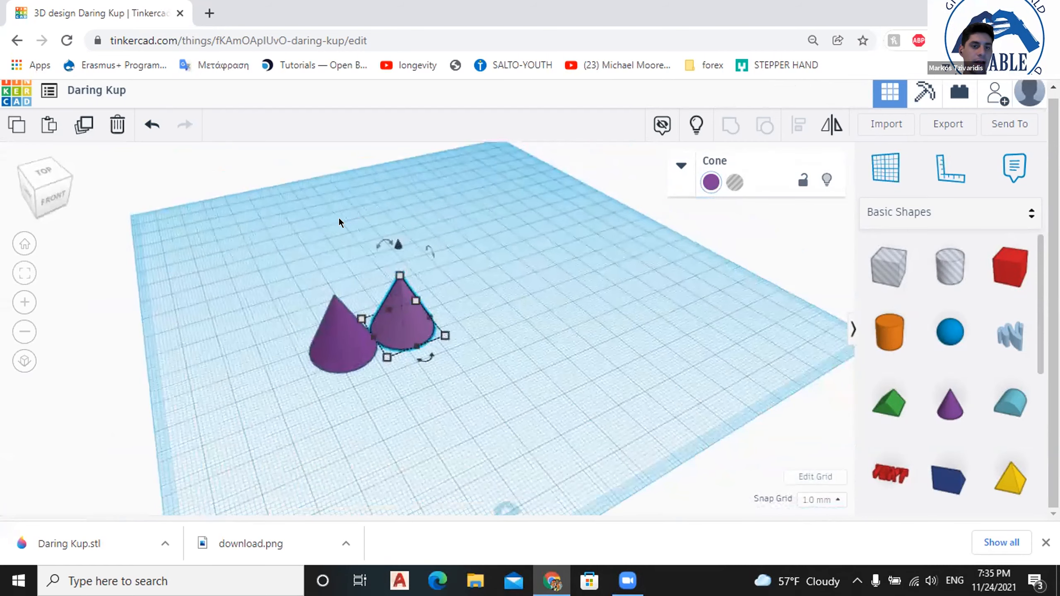
Turn the copied cone upside down with a -180° rotation and try duplicating it with the same offset and flip.
drag(359, 341, 400, 342)
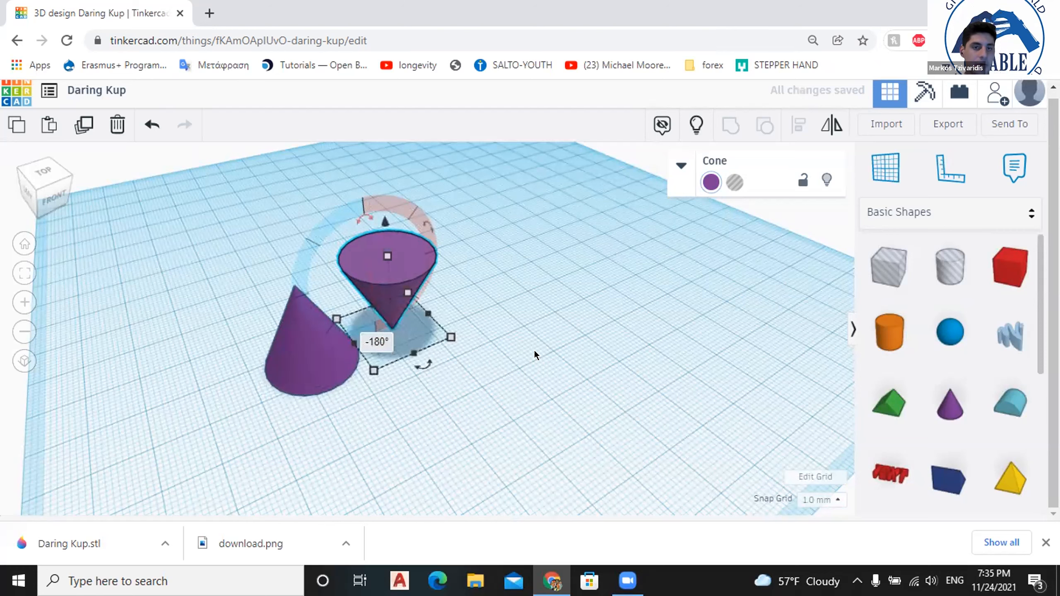
click(84, 129)
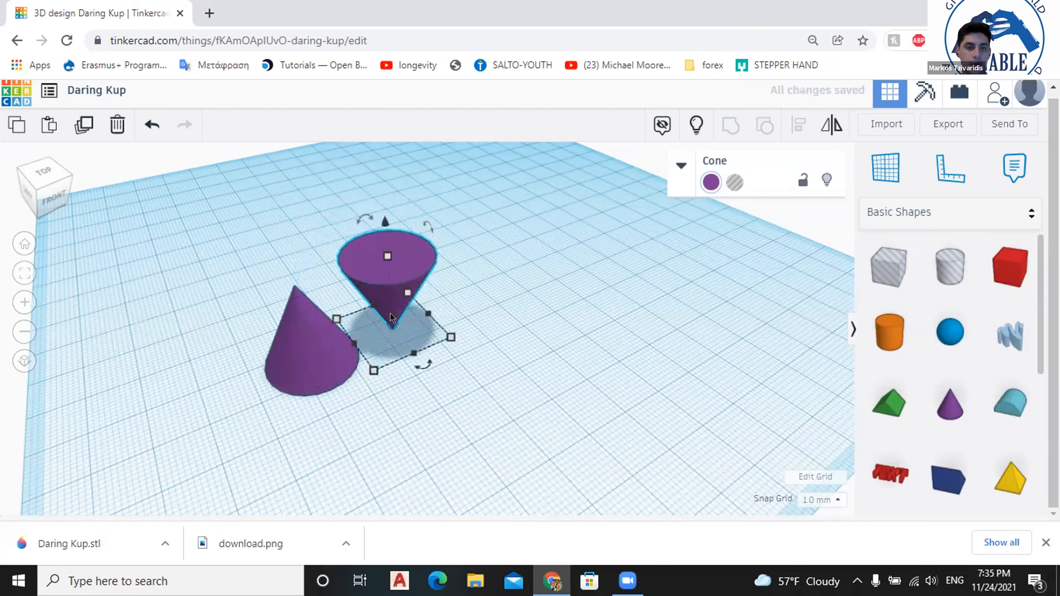
drag(412, 262, 451, 260)
Undo the recent duplications and the flip back to the single original cone.
click(154, 124)
click(154, 125)
click(154, 125)
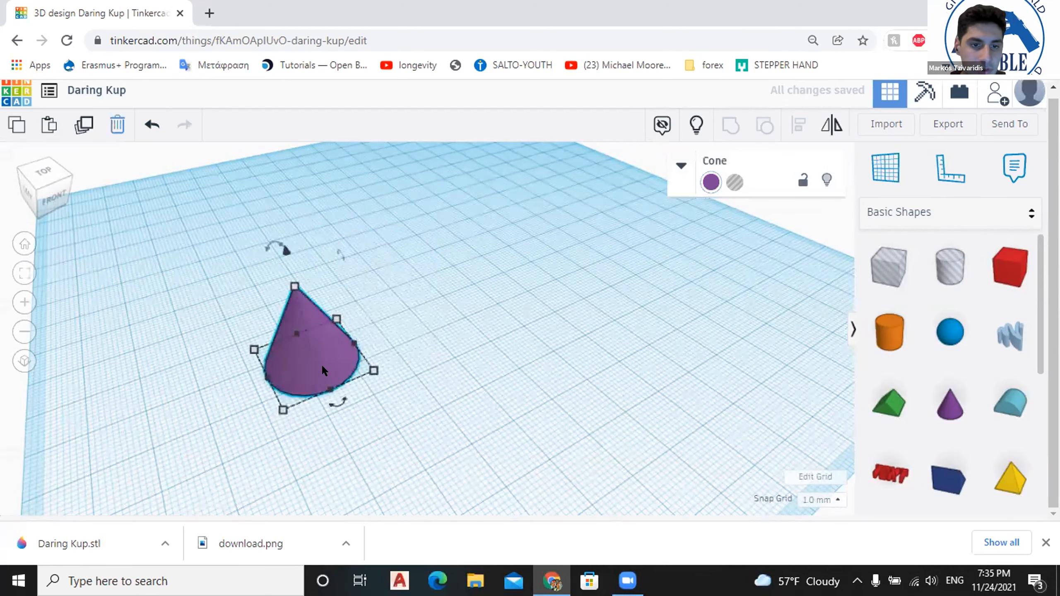
Duplicate the original cone, shift the copy to the right and flip it upside down with a -180° rotation.
click(388, 363)
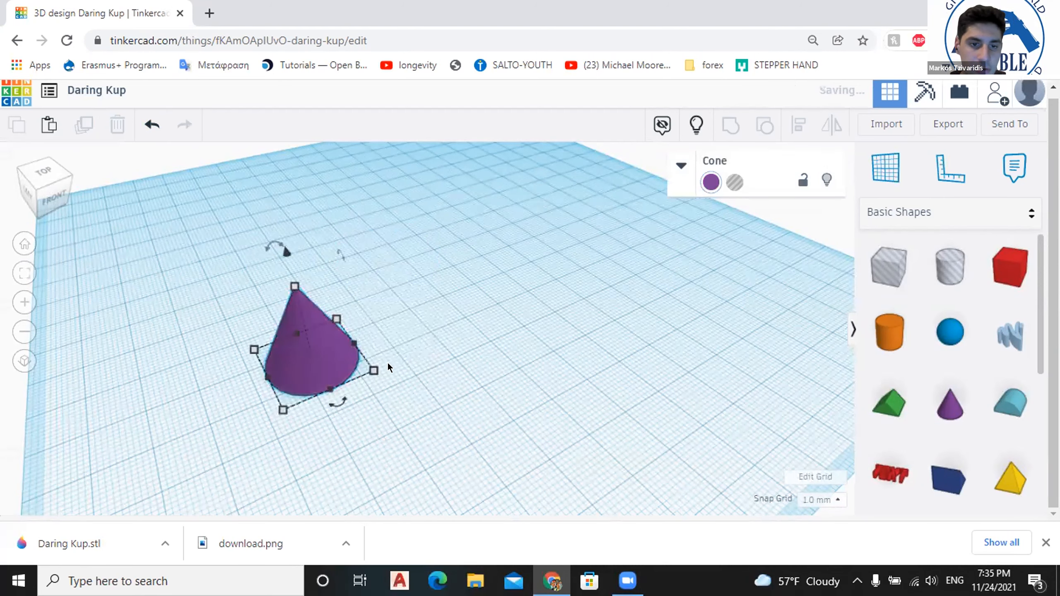
key(Right)
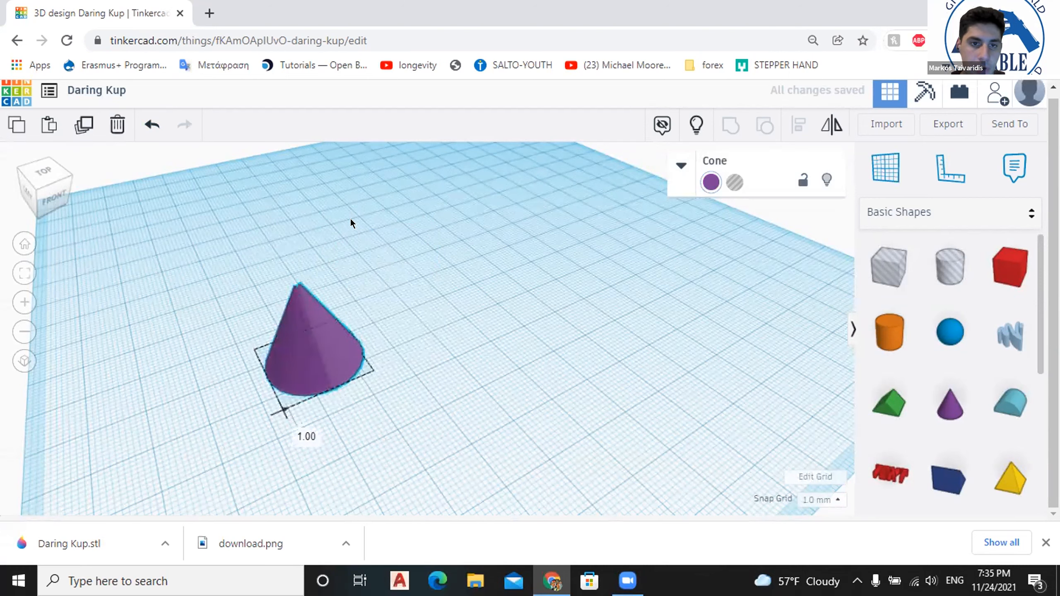
key(shift+Right)
drag(352, 217, 409, 377)
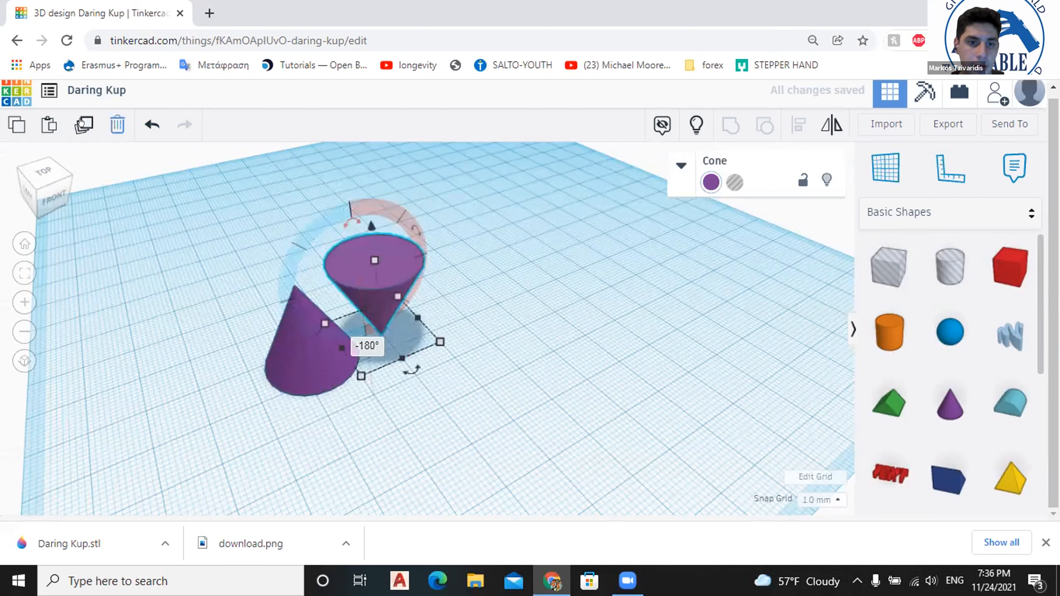
click(297, 324)
click(425, 272)
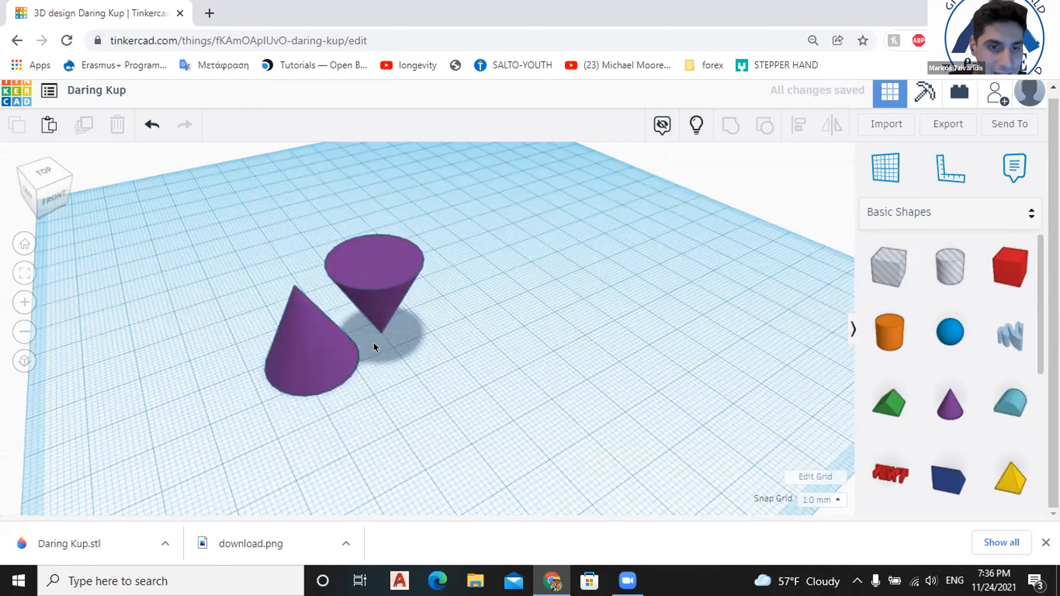
Delete both the upside-down cone and the original cone from the workplane.
key(Delete)
click(328, 354)
key(Delete)
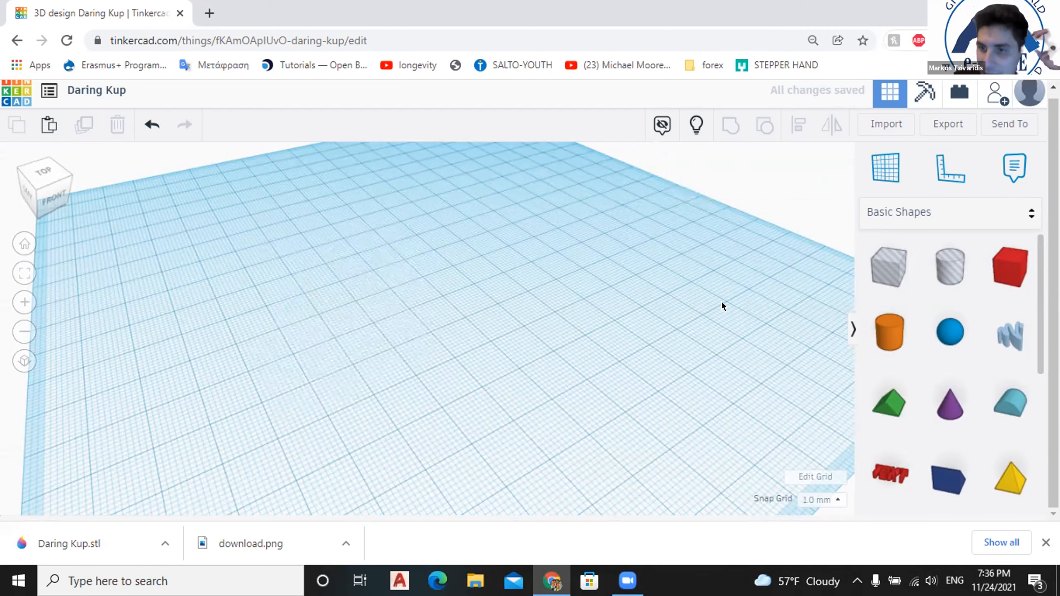
Place a red box on the empty workplane and flatten it to a height of 1 mm.
scroll(435, 290, down, 1)
scroll(785, 267, down, 2)
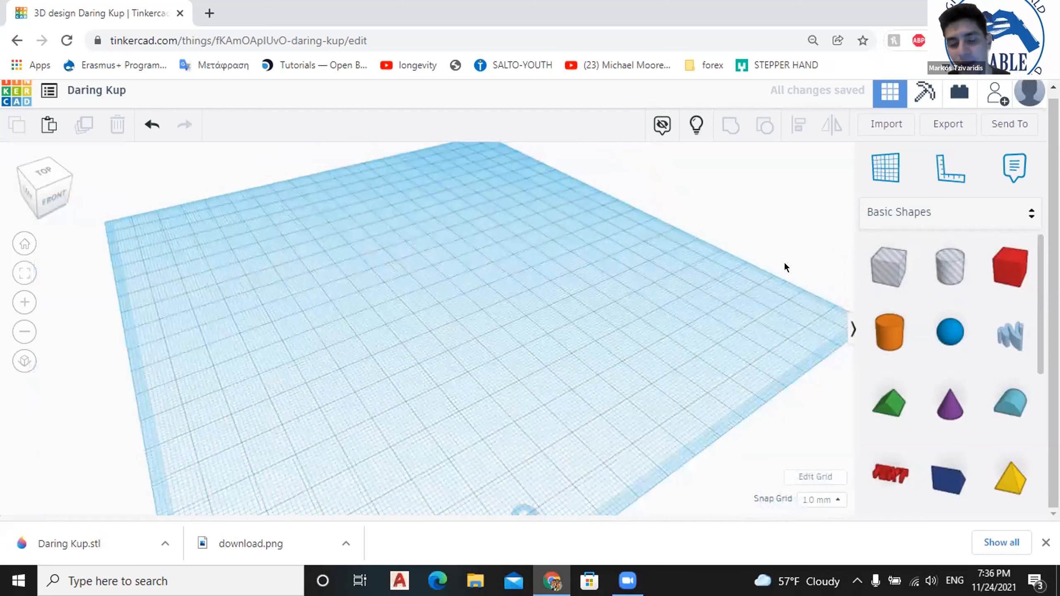
scroll(251, 338, up, 2)
drag(1010, 267, 304, 367)
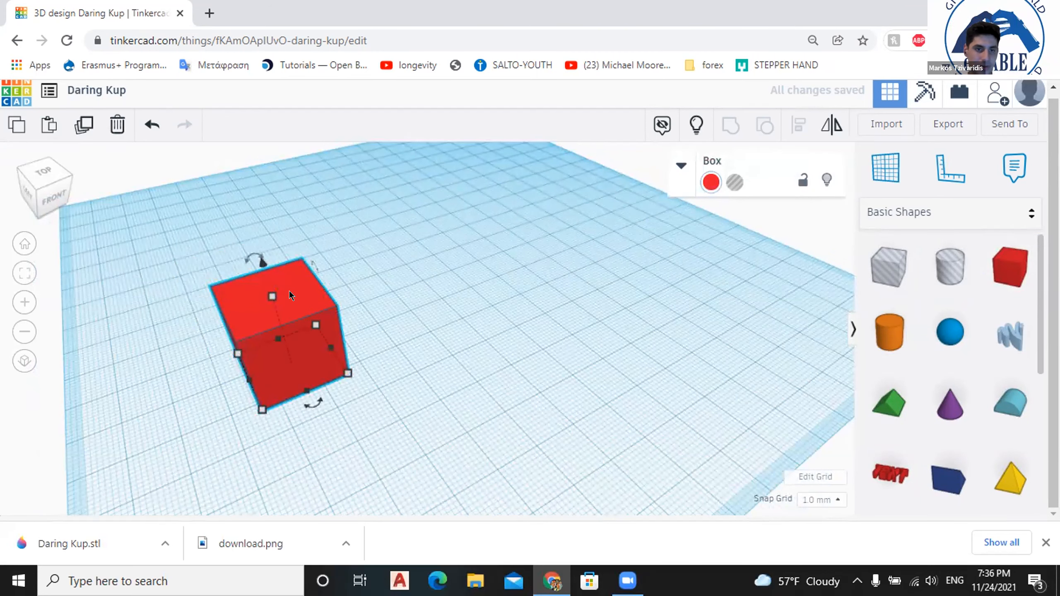
right_drag(274, 293, 278, 285)
drag(274, 302, 398, 399)
right_drag(349, 452, 410, 401)
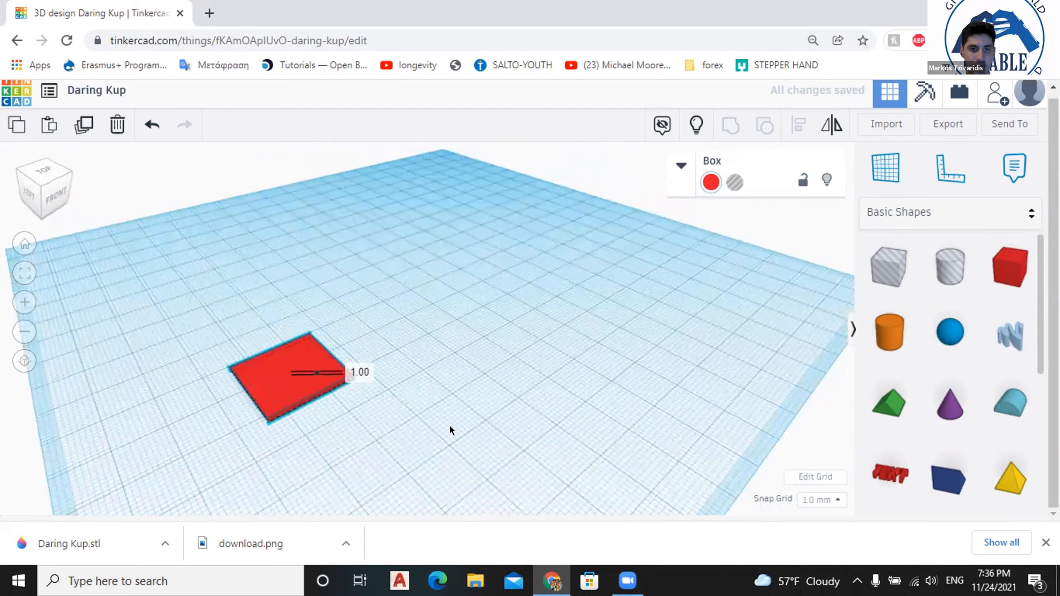
Reshape the flat box into a long, narrow strip.
right_drag(512, 407, 524, 404)
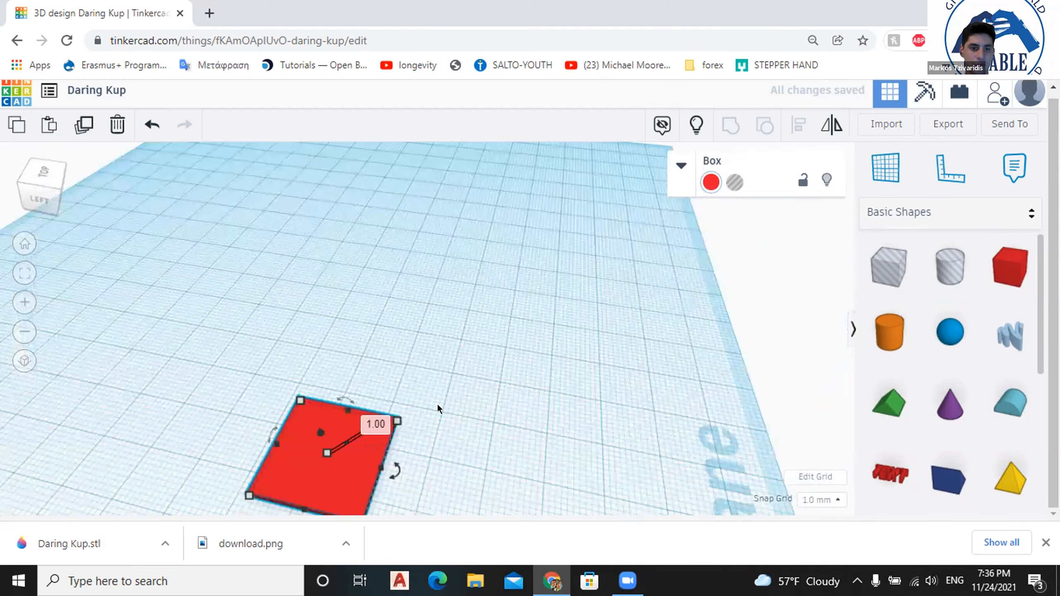
scroll(426, 350, up, 1)
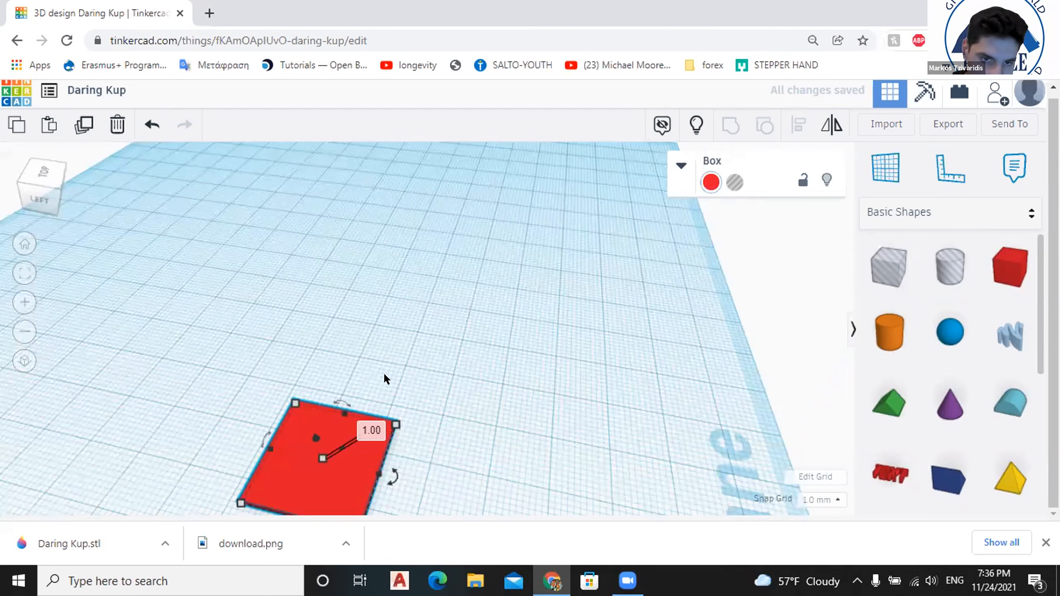
right_drag(398, 381, 449, 380)
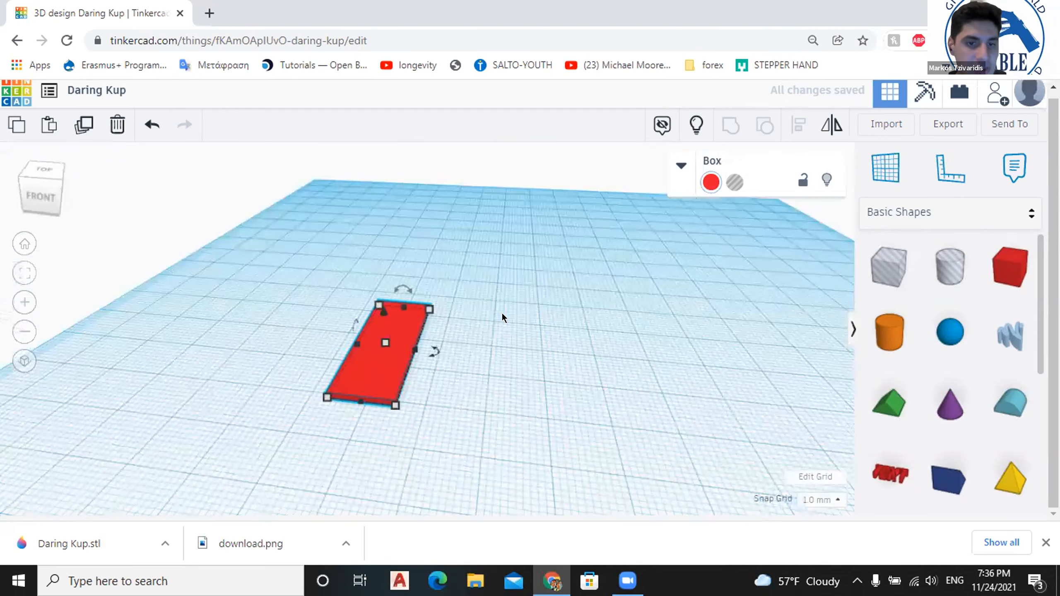
right_drag(696, 305, 476, 343)
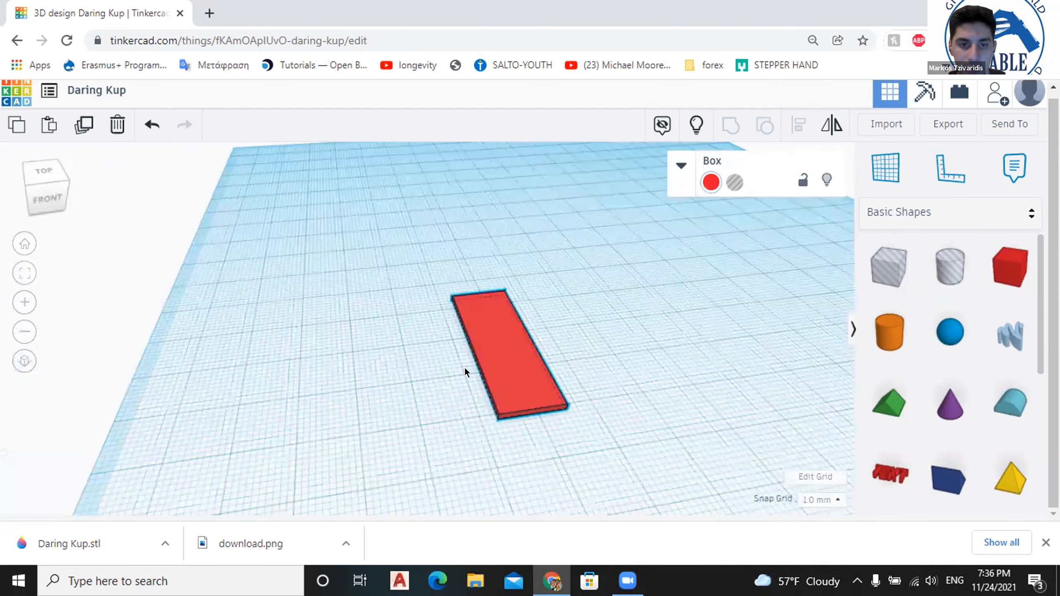
right_drag(463, 268, 510, 365)
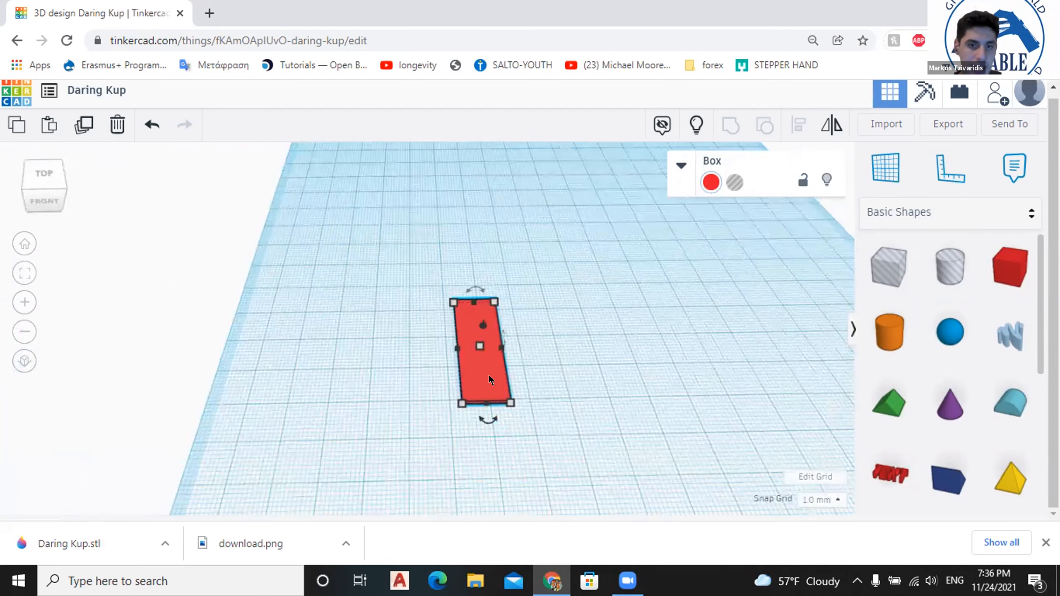
Duplicate the strip, rotate the copy about its vertical axis and place its back corner beside the first strip's back corner.
scroll(539, 385, down, 1)
alt+drag(507, 376, 634, 393)
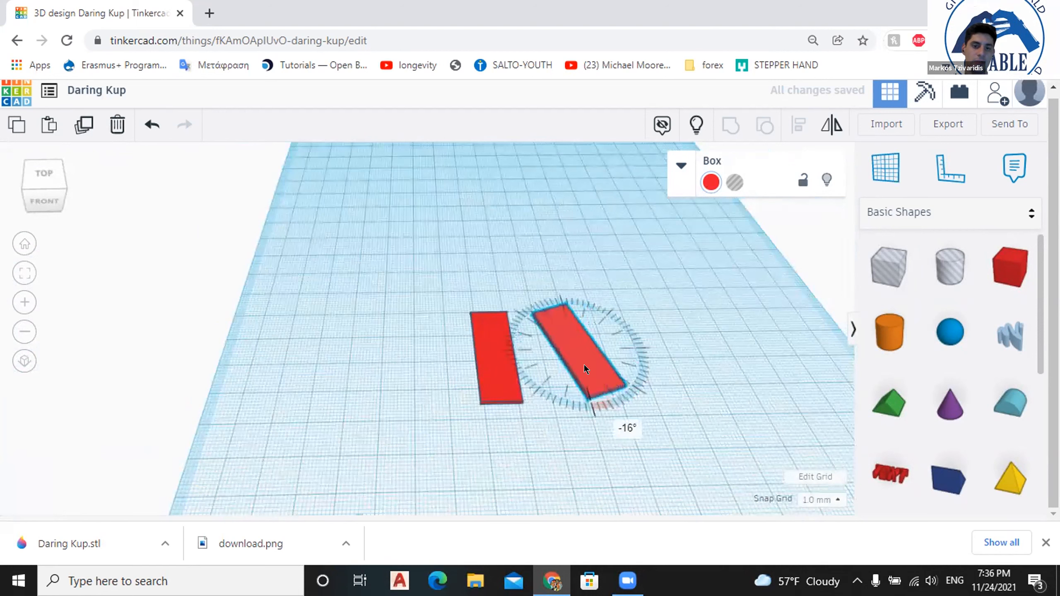
drag(584, 365, 575, 352)
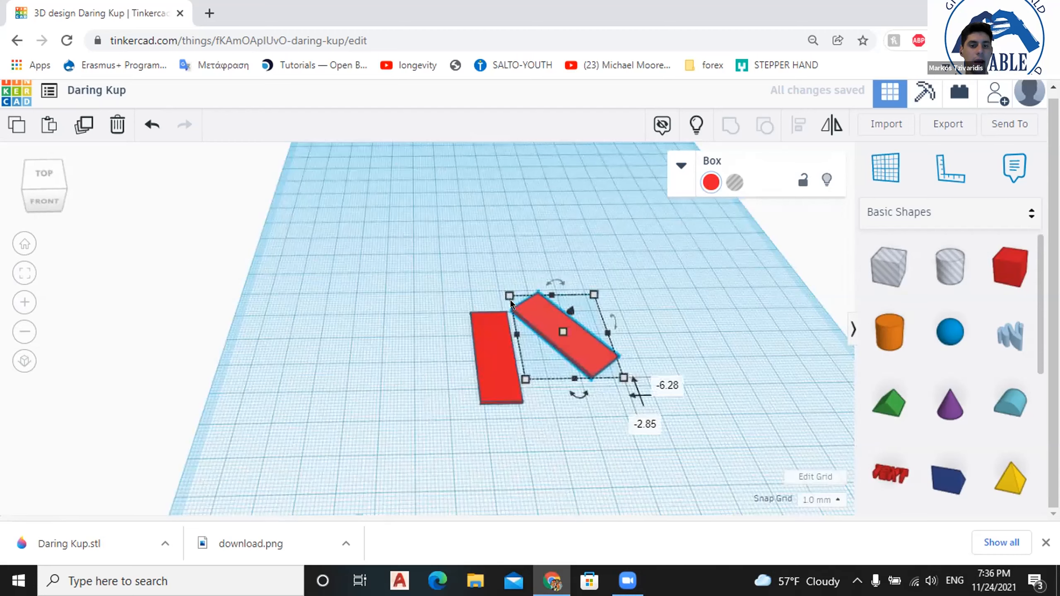
scroll(485, 354, down, 2)
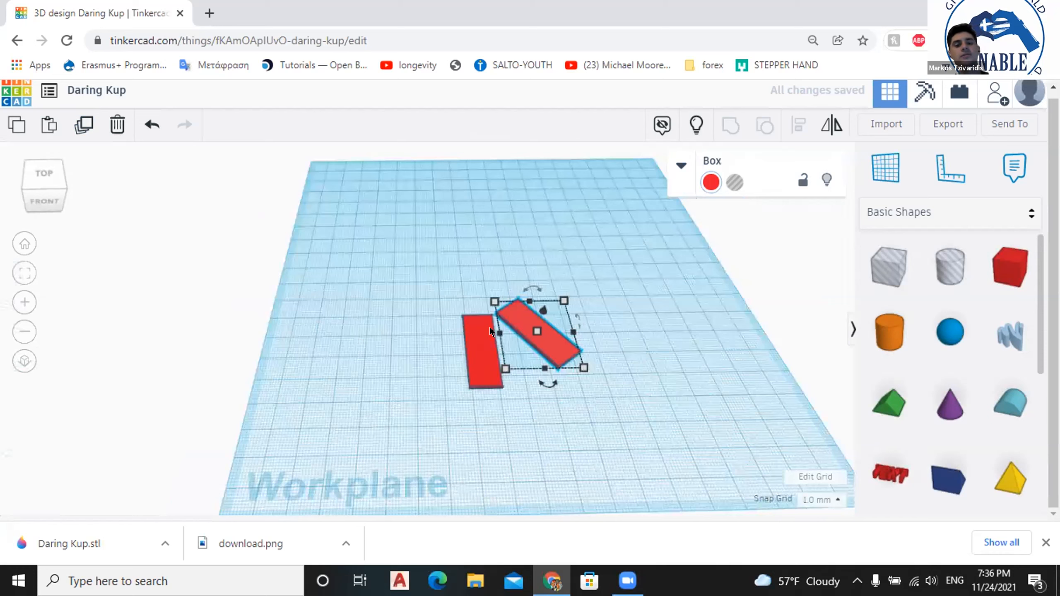
Repeat the duplication of the rotated strip eight times to close a ring of ten strips.
click(83, 122)
click(83, 122)
click(83, 122)
click(82, 122)
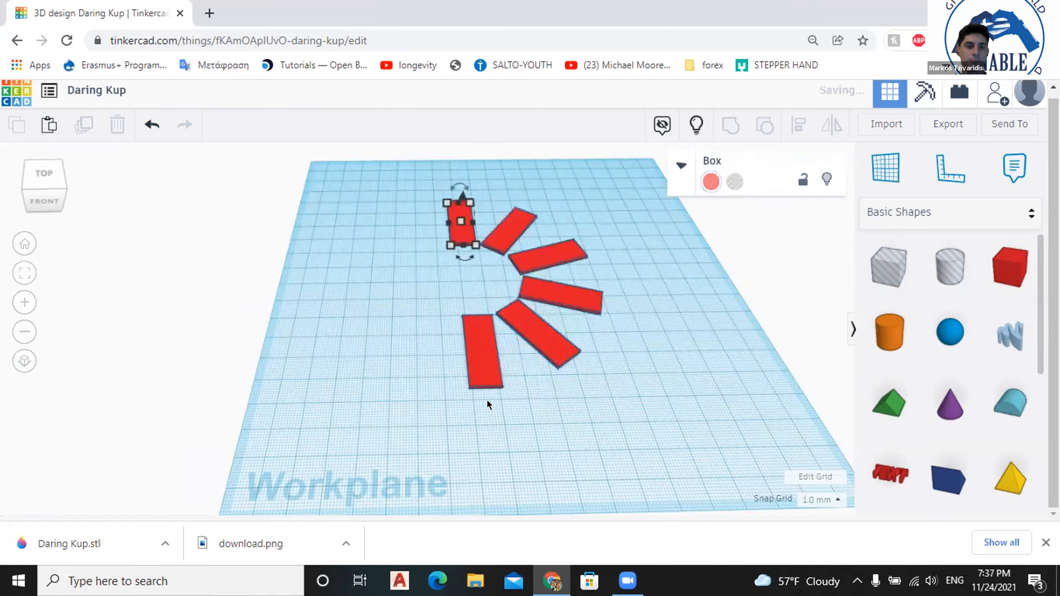
key(ctrl+d)
key(ctrl+d)
key(ctrl+d)
key(ctrl+d)
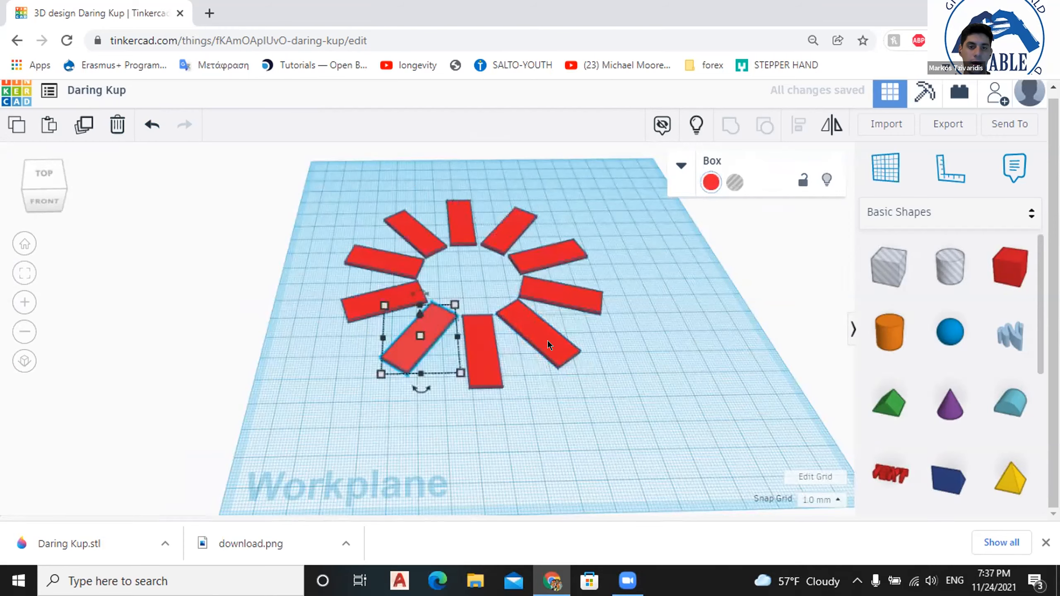
Delete all strips of the ring except the first one.
scroll(547, 341, up, 2)
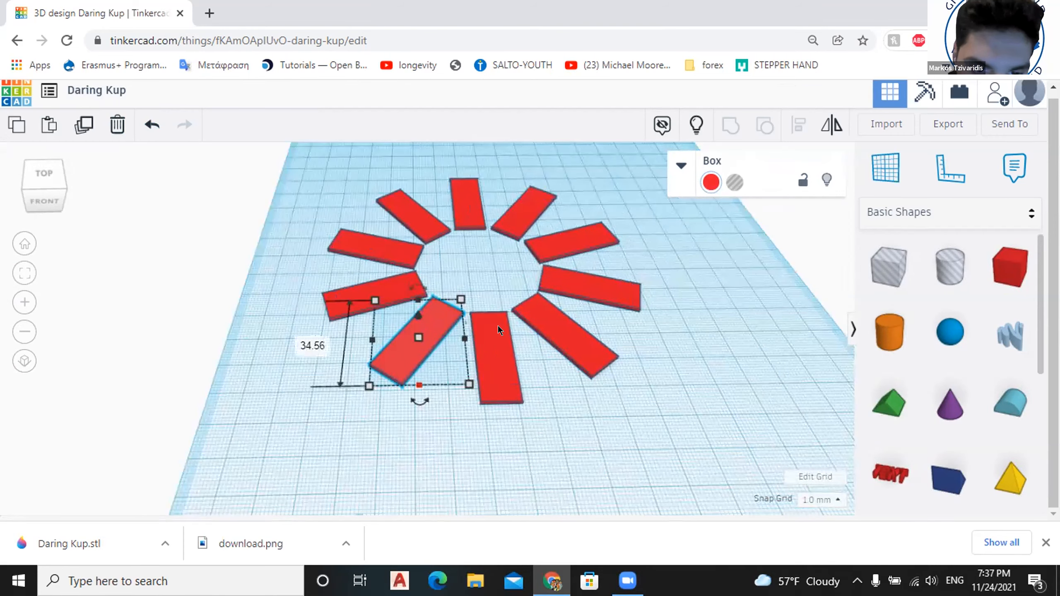
right_drag(401, 390, 451, 343)
right_drag(484, 308, 514, 284)
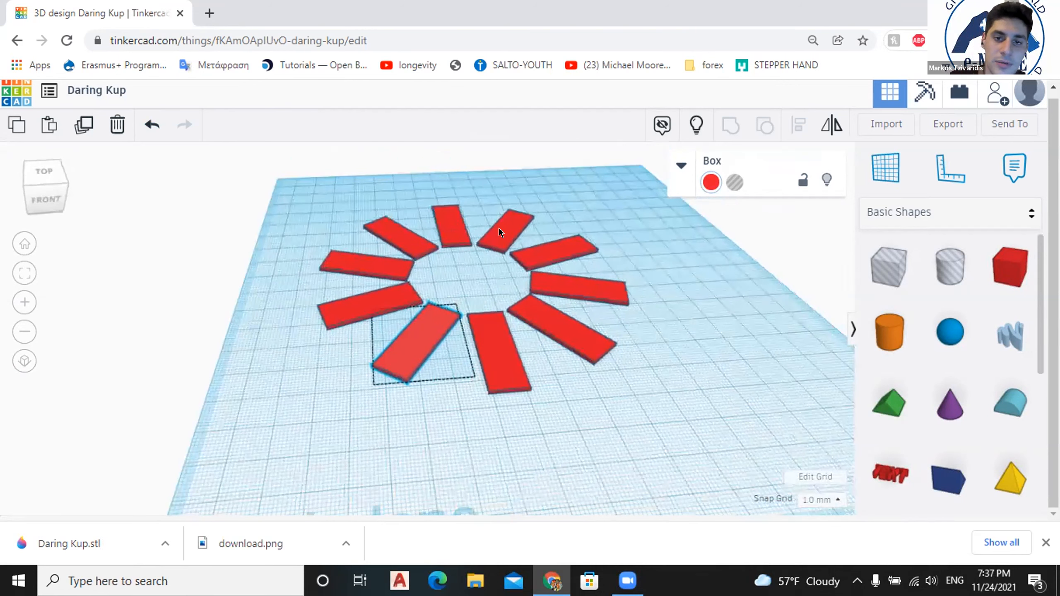
right_drag(499, 228, 474, 218)
scroll(474, 217, up, 2)
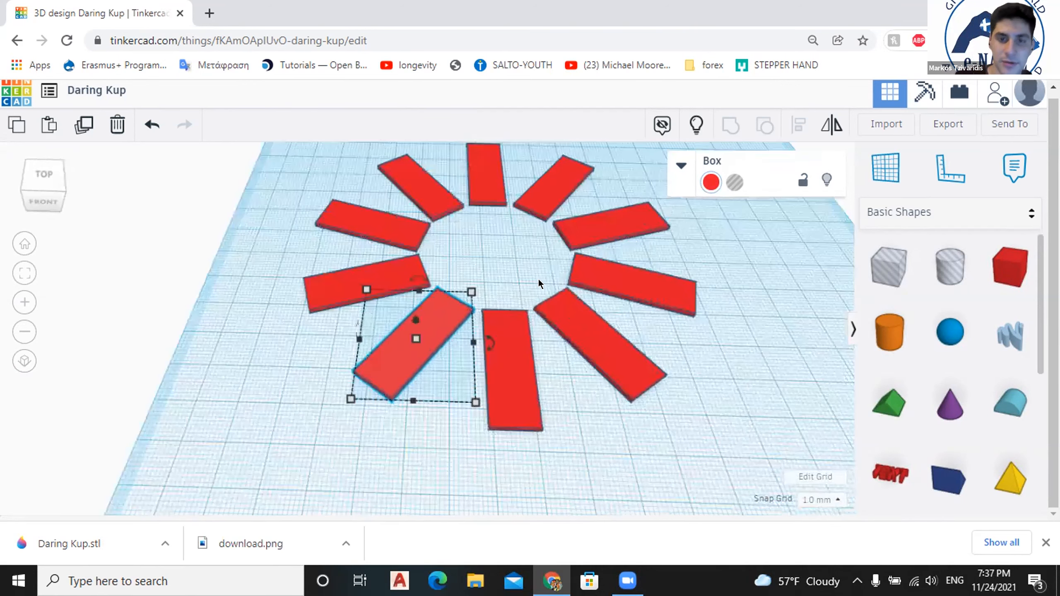
scroll(485, 279, down, 2)
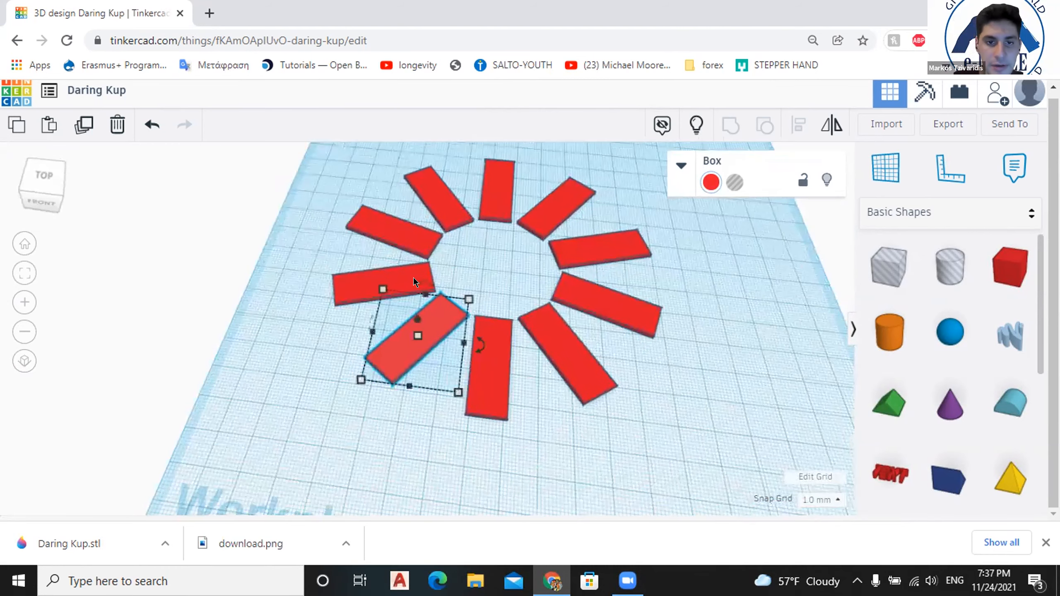
scroll(484, 205, down, 1)
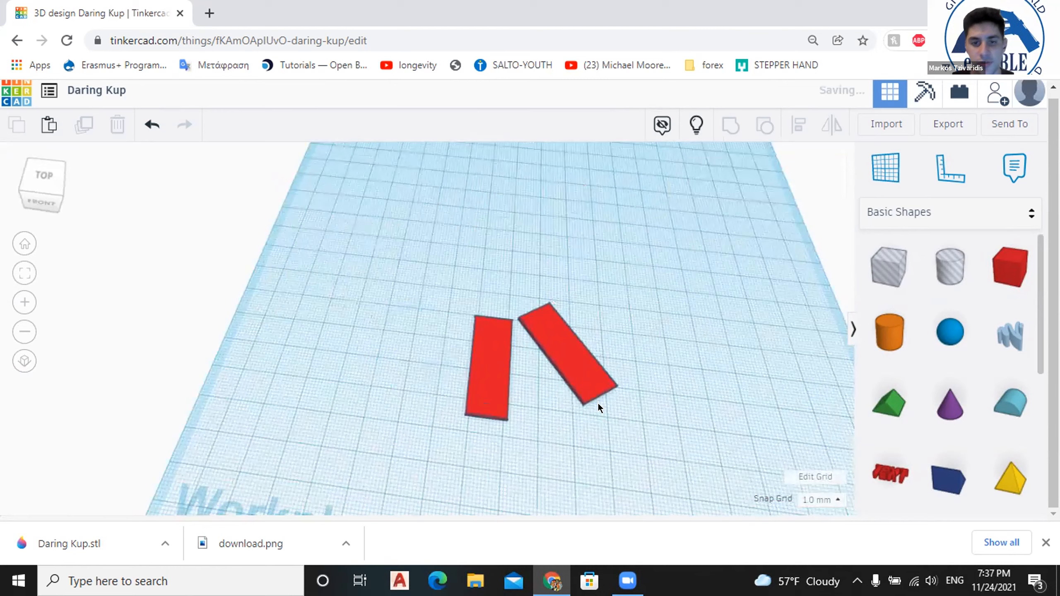
key(Delete)
Duplicate the remaining strip, rotate the copy 22.5° about its vertical axis and raise it 2 mm above the workplane.
click(471, 351)
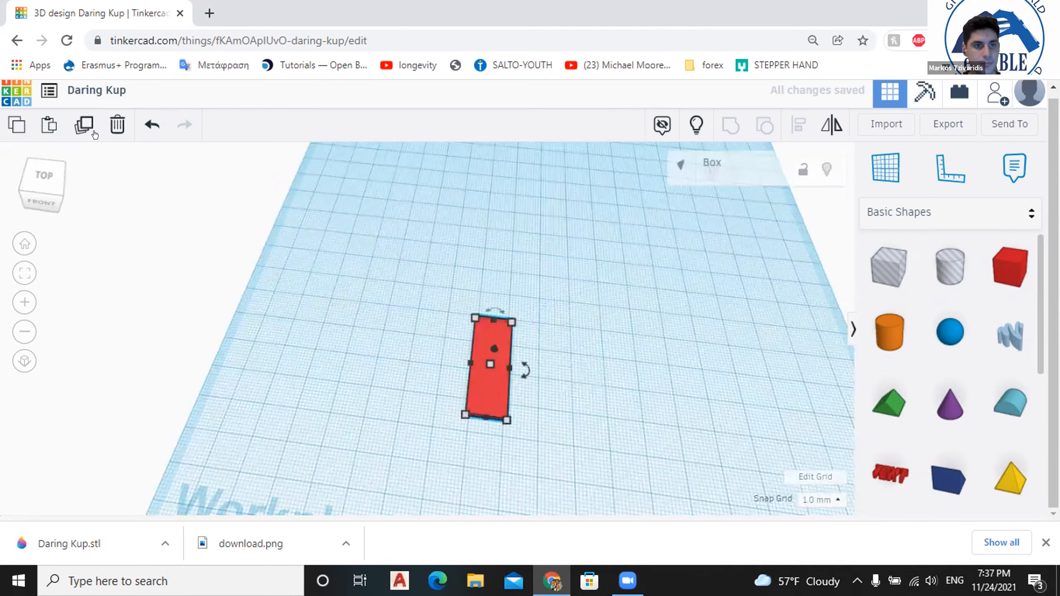
click(81, 123)
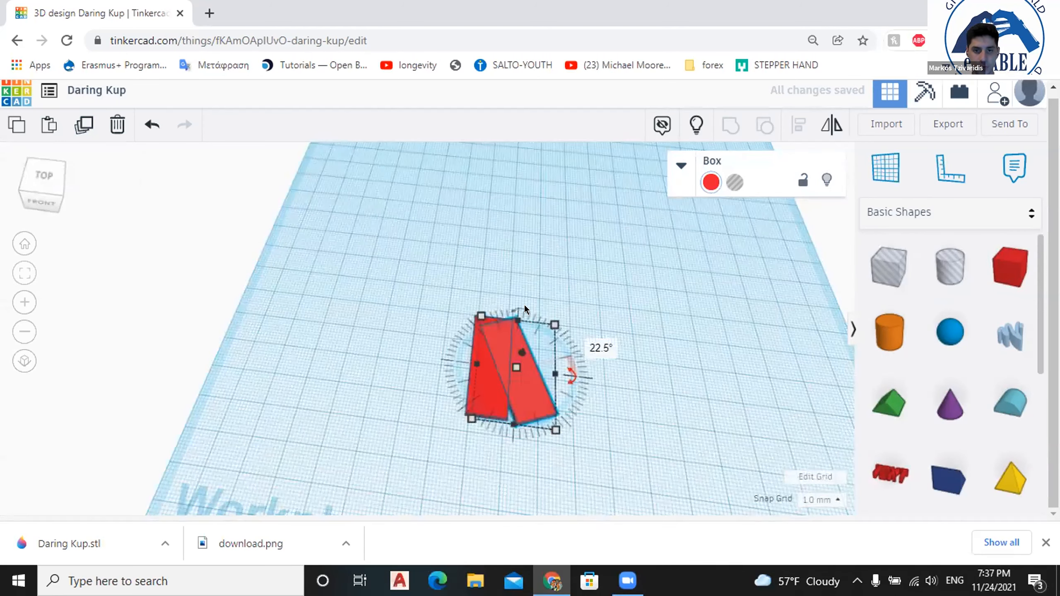
right_drag(525, 315, 524, 314)
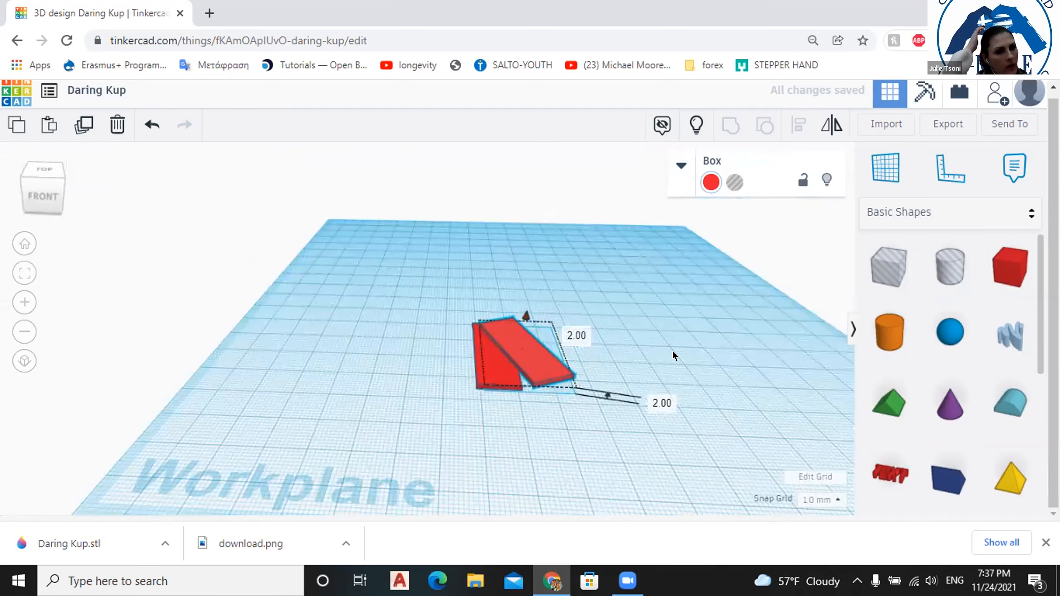
right_drag(672, 355, 585, 67)
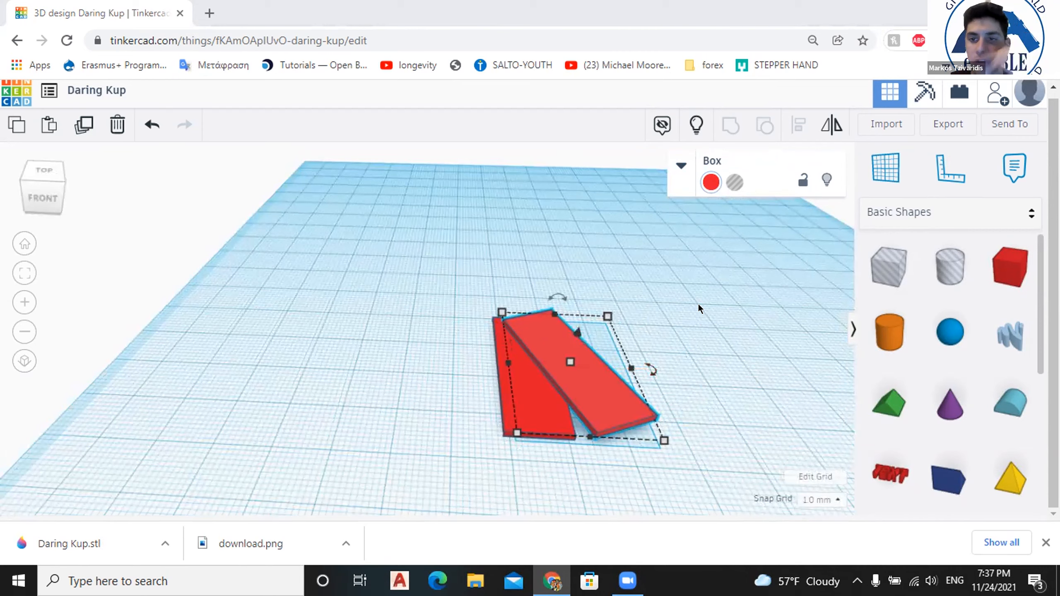
scroll(698, 297, down, 3)
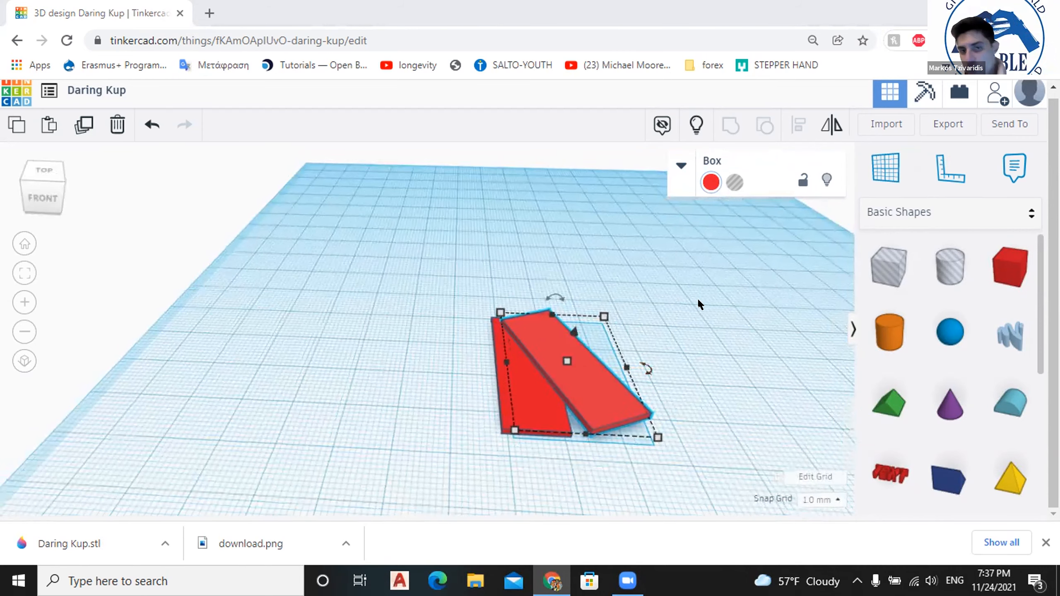
Tilt the raised strip copy and repeat its duplication to form a rising ring of tilted strips.
right_drag(674, 315, 649, 364)
right_drag(551, 330, 614, 342)
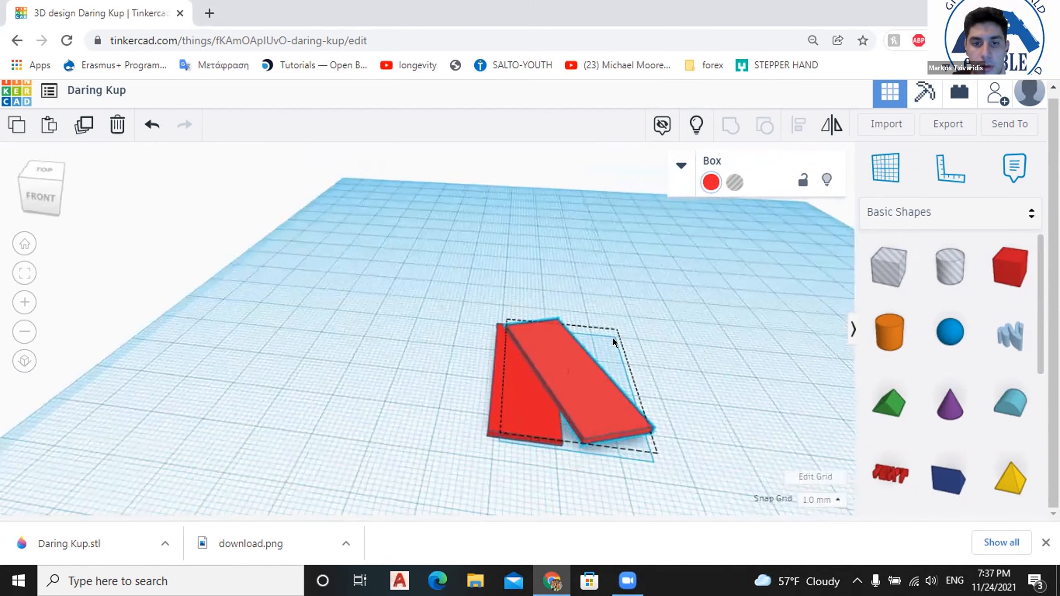
right_drag(589, 388, 625, 388)
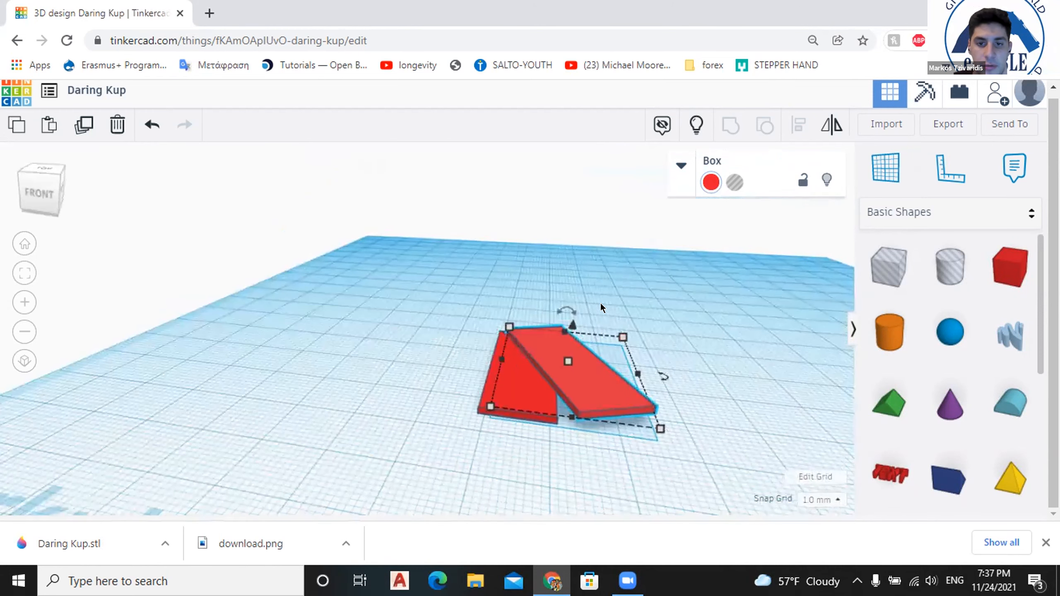
drag(542, 331, 573, 316)
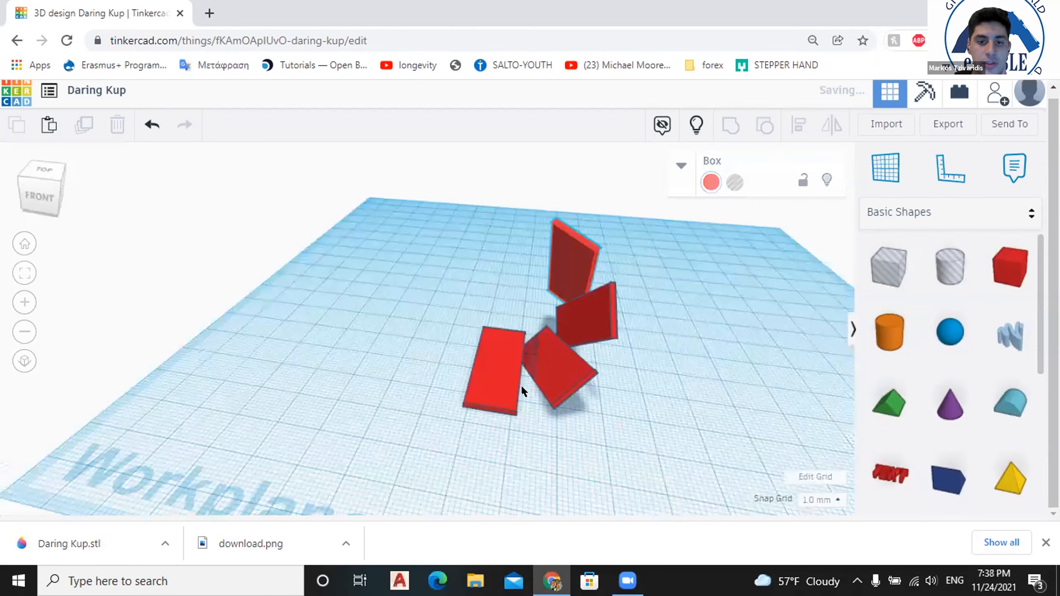
key(ctrl+d)
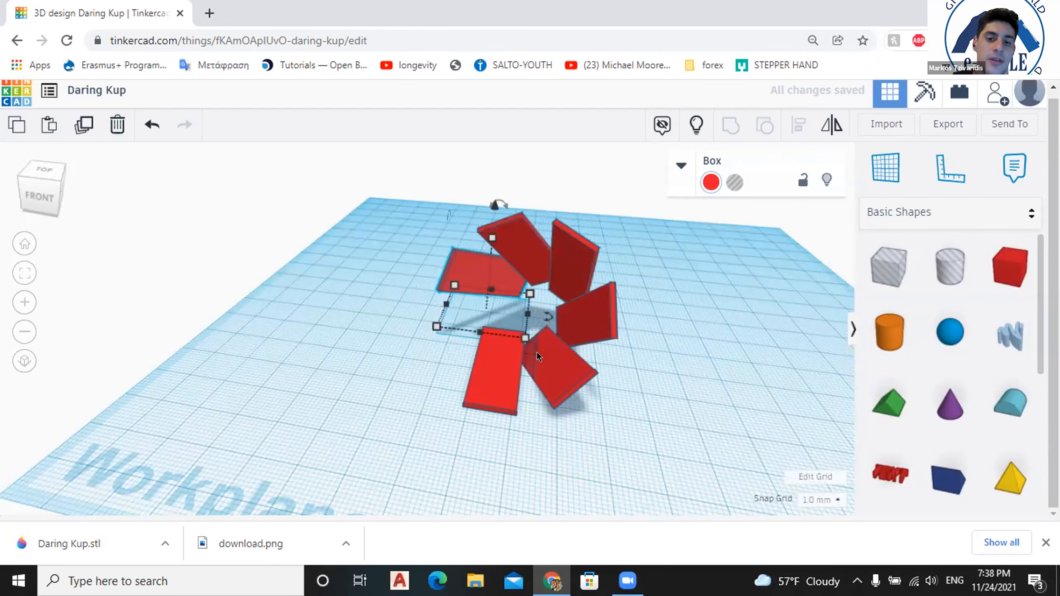
click(81, 123)
click(734, 332)
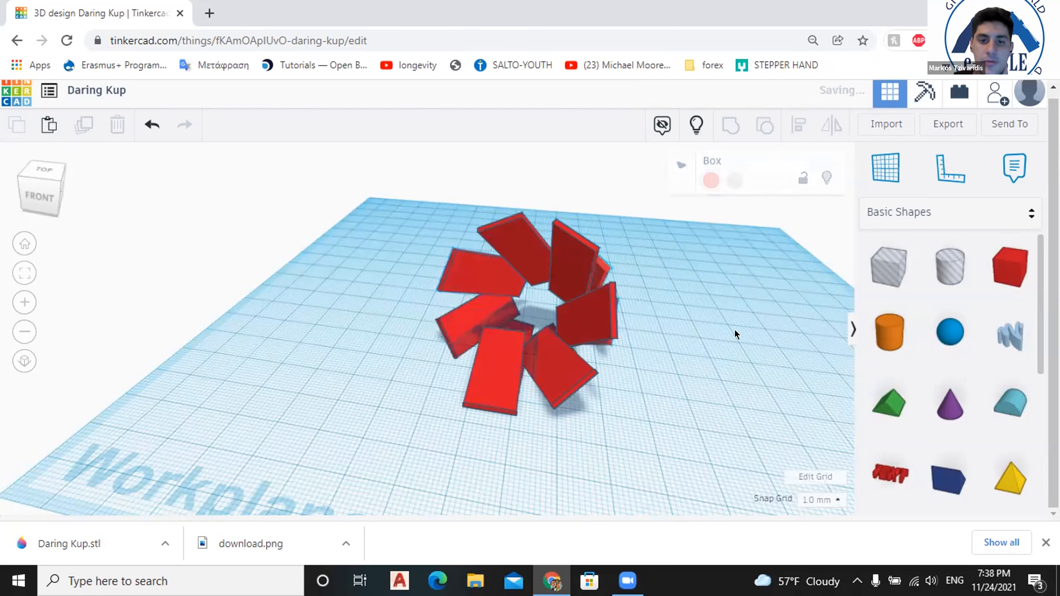
right_drag(340, 316, 290, 340)
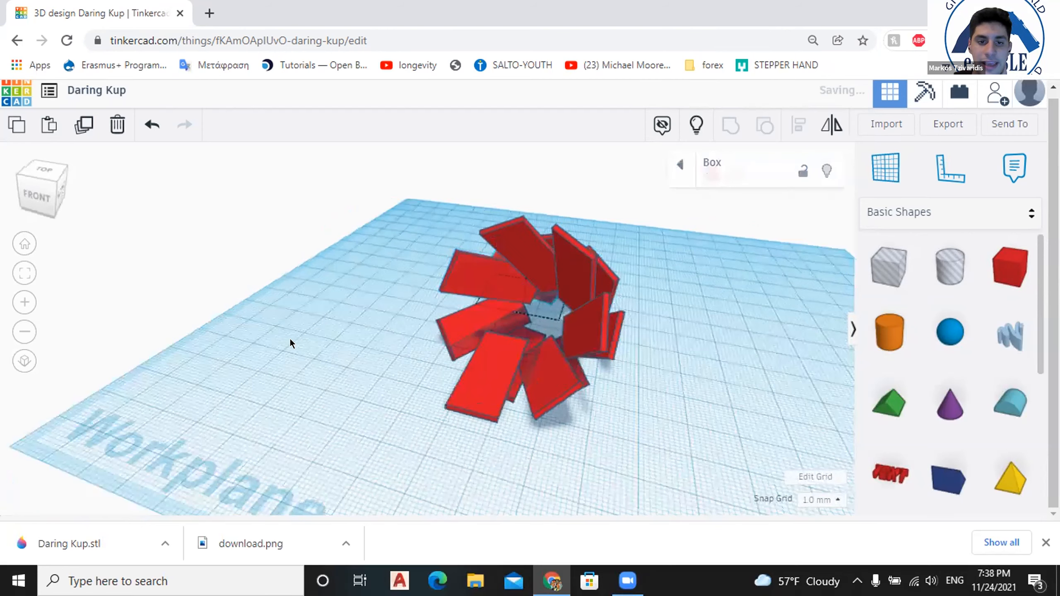
right_drag(512, 282, 564, 327)
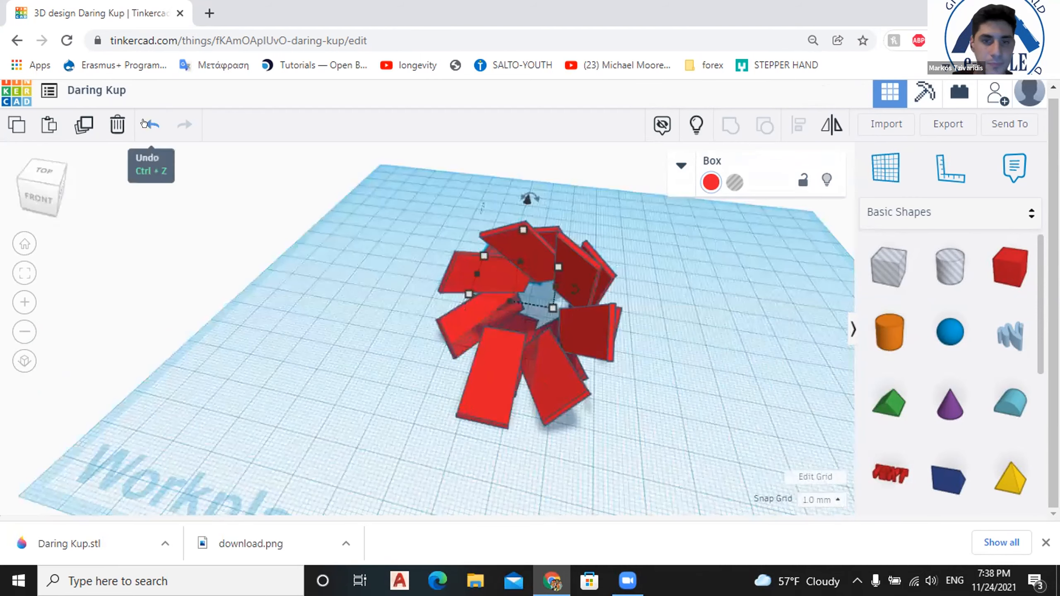
Undo the repeated tilted strips and the tilt of the first copy.
click(144, 123)
click(144, 123)
click(144, 123)
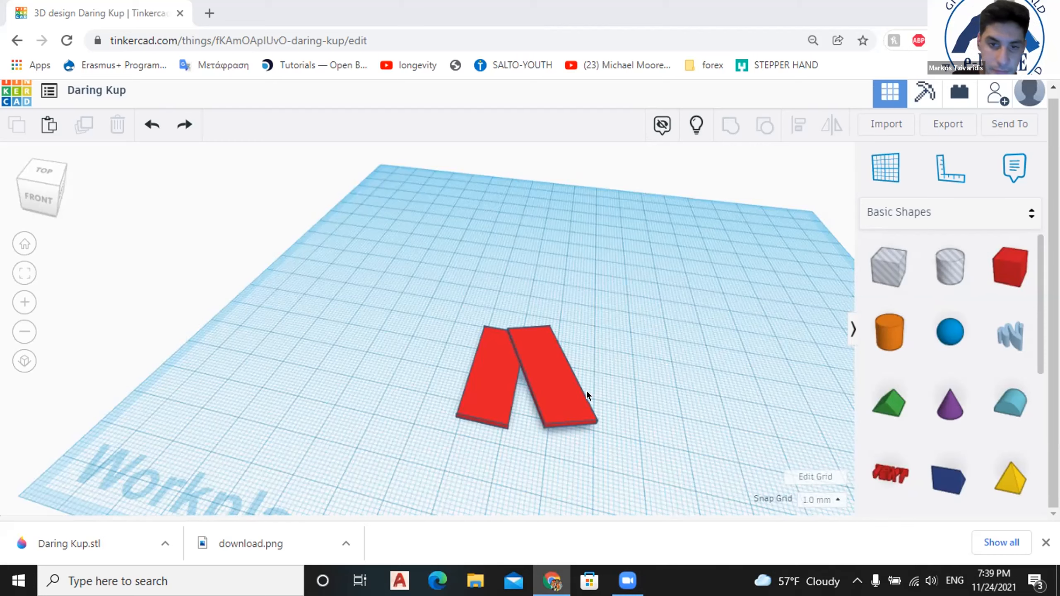
Delete the rotated strip copy and select the remaining flat strip.
click(574, 402)
right_drag(688, 377, 700, 298)
middle_drag(674, 307, 622, 395)
right_drag(723, 316, 729, 331)
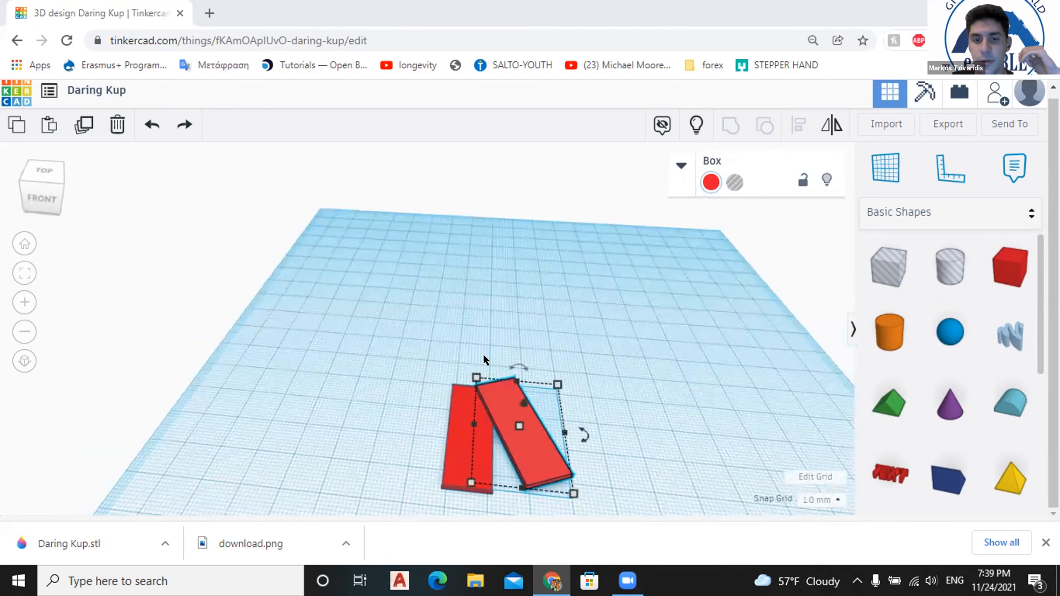
click(558, 384)
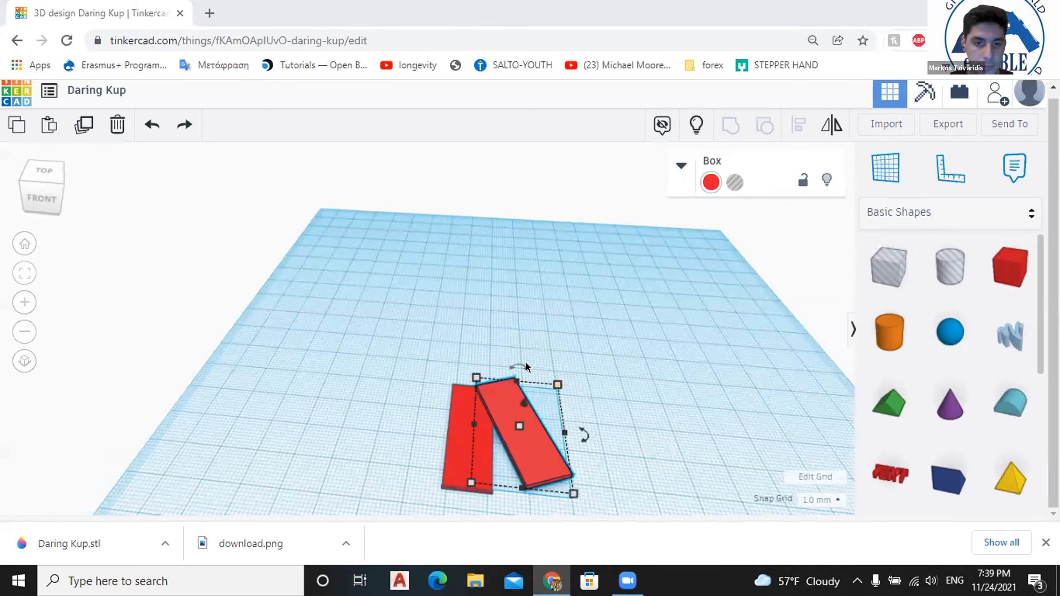
key(Delete)
click(494, 396)
middle_drag(510, 362, 508, 338)
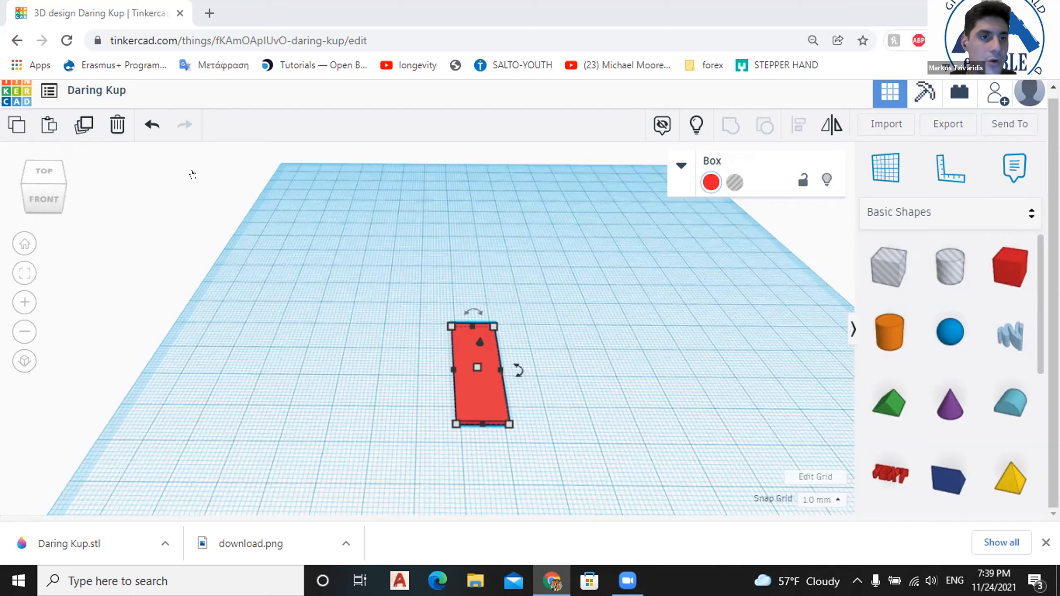
Duplicate the strip, move the copy 14 mm sideways beside the original and raise it 2 mm.
key(ctrl+d)
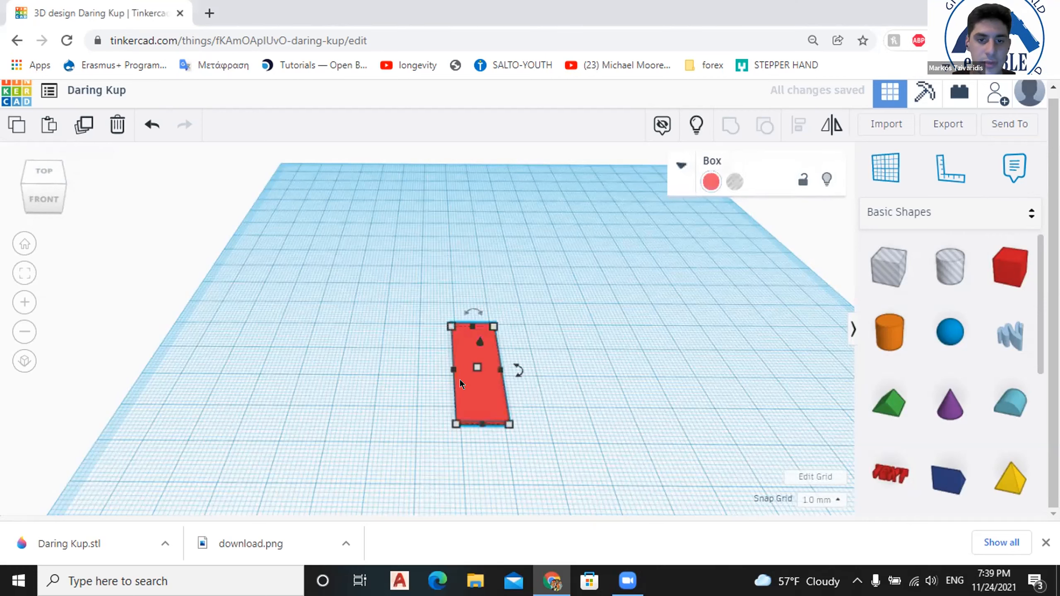
drag(473, 392, 535, 391)
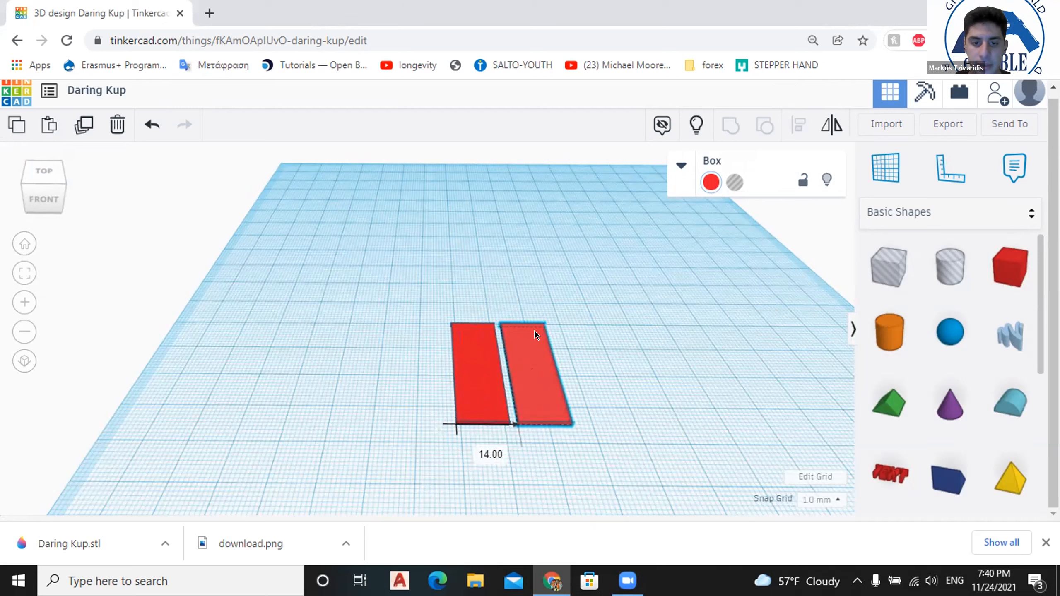
drag(535, 338, 535, 333)
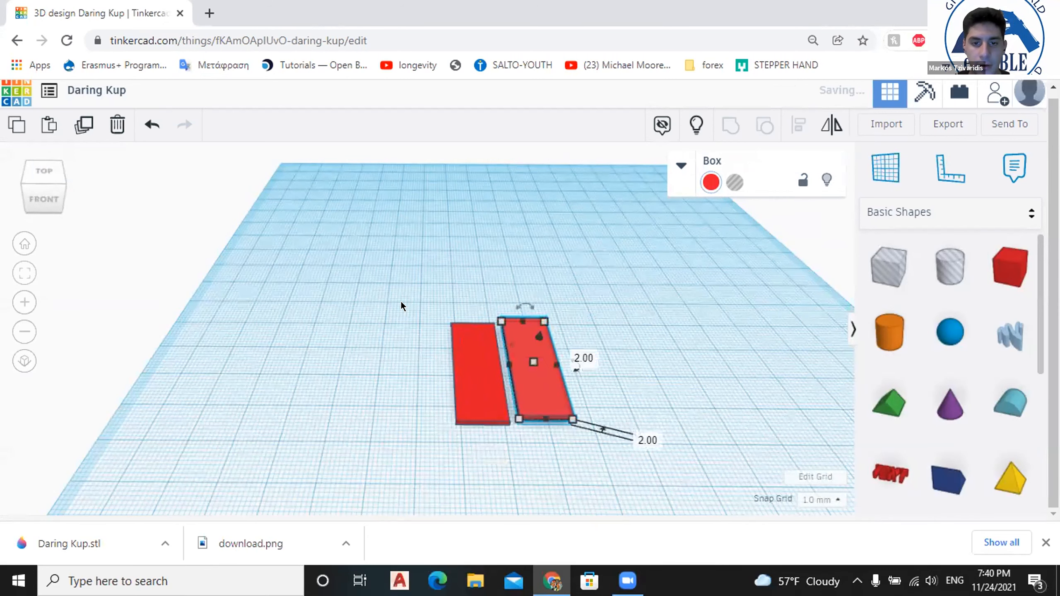
right_drag(450, 330, 535, 305)
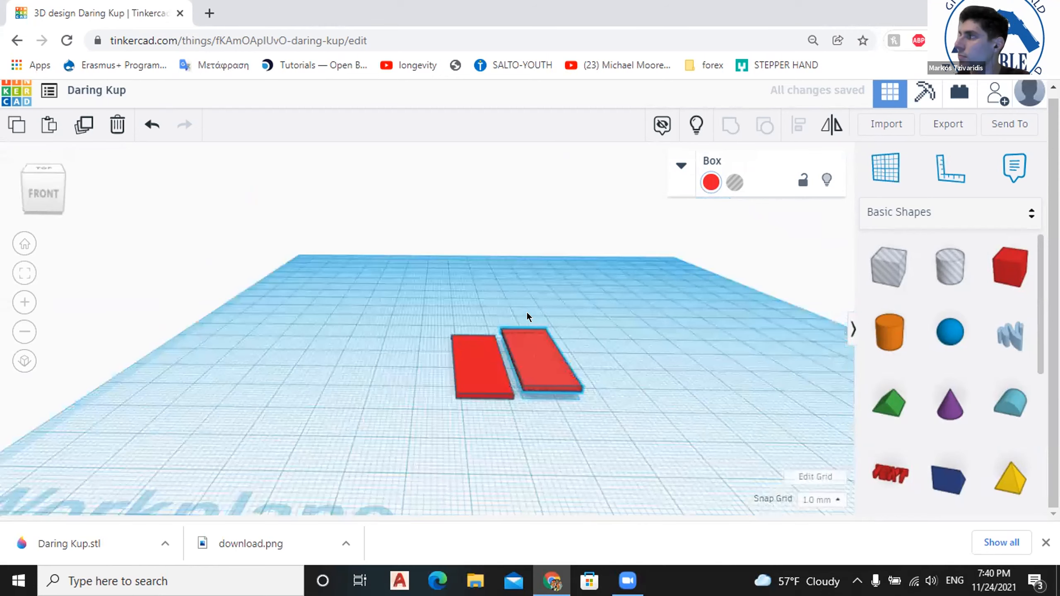
right_drag(424, 340, 470, 337)
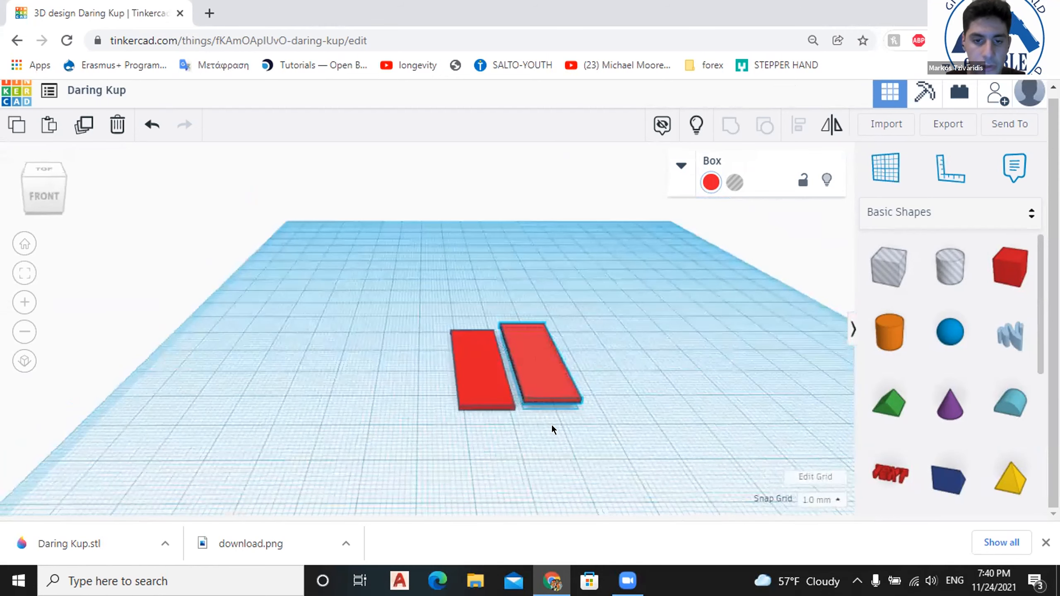
Rotate the raised copy about its vertical axis and move it against the first strip so it slightly overlaps the long edge.
drag(577, 417, 586, 412)
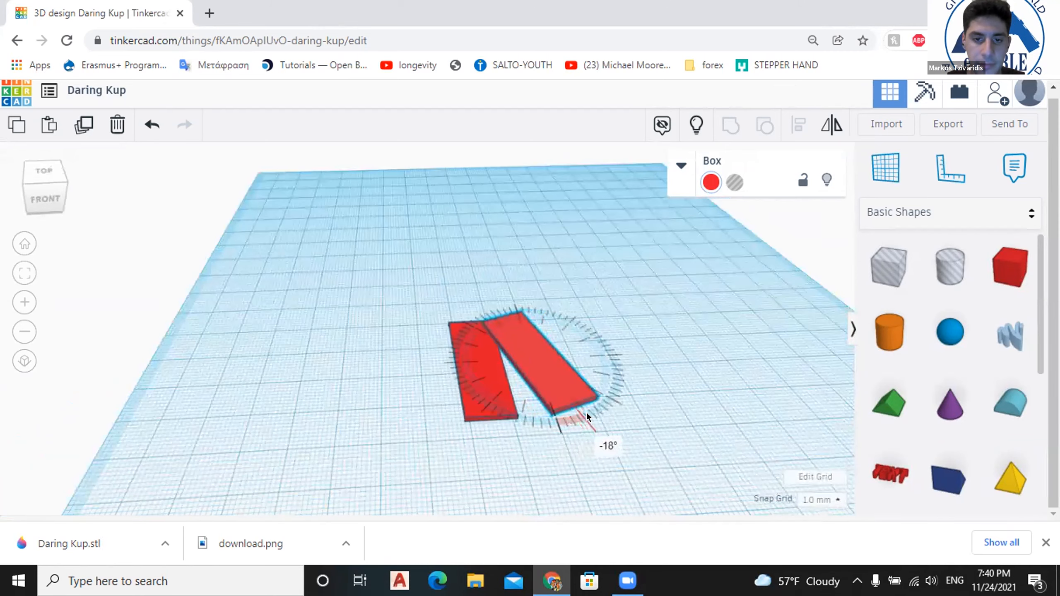
drag(534, 378, 516, 381)
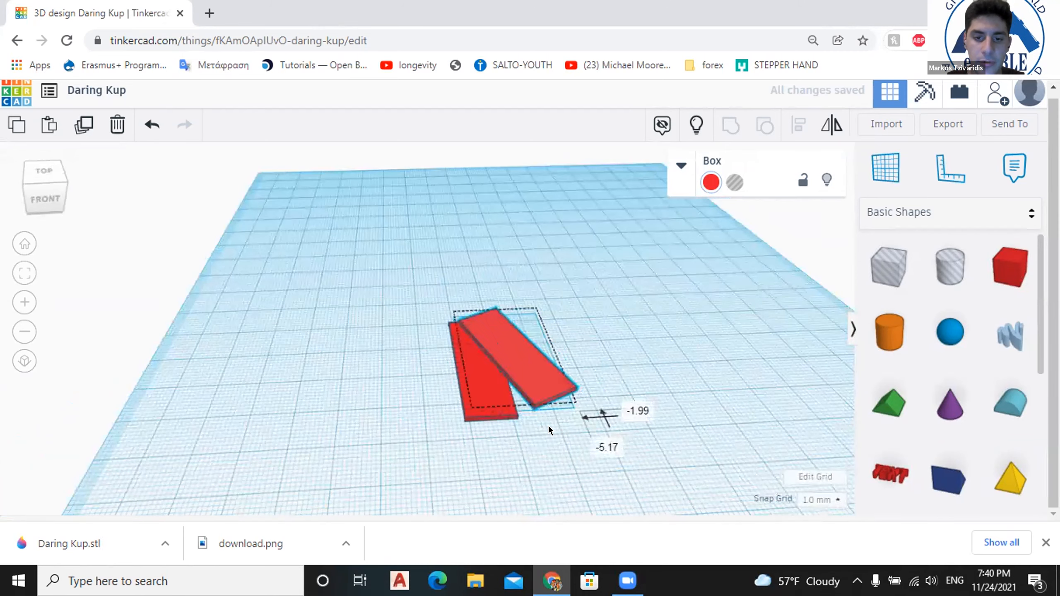
mouse_move(538, 436)
mouse_down()
mouse_move(538, 444)
mouse_move(523, 430)
mouse_up()
drag(513, 367, 513, 378)
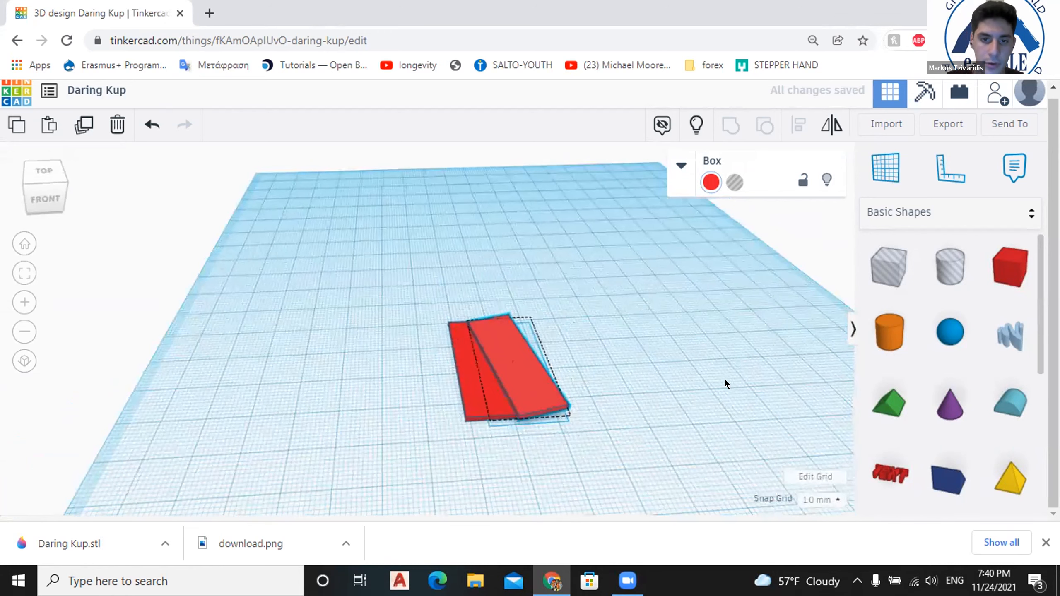
Repeat the duplication of the rotated, raised strip many times to build a rising spiral staircase.
right_drag(599, 355, 507, 375)
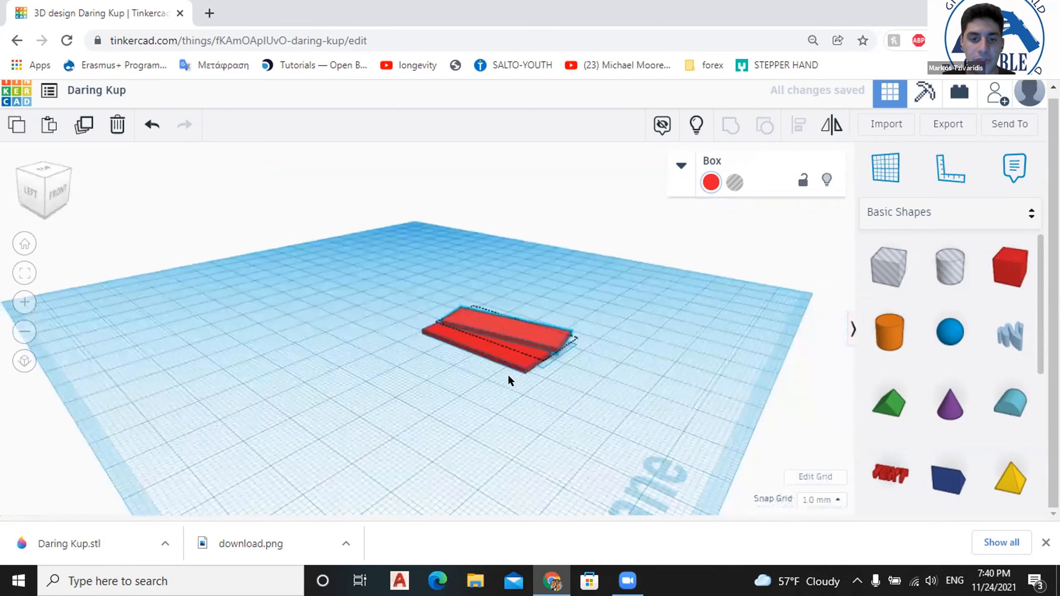
right_drag(564, 326, 527, 350)
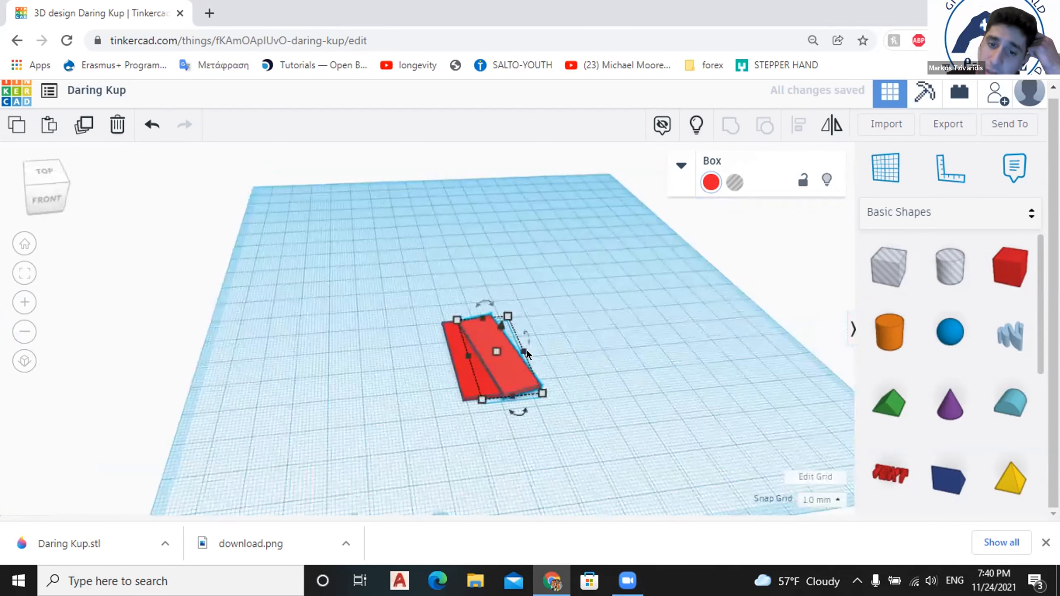
scroll(524, 353, up, 3)
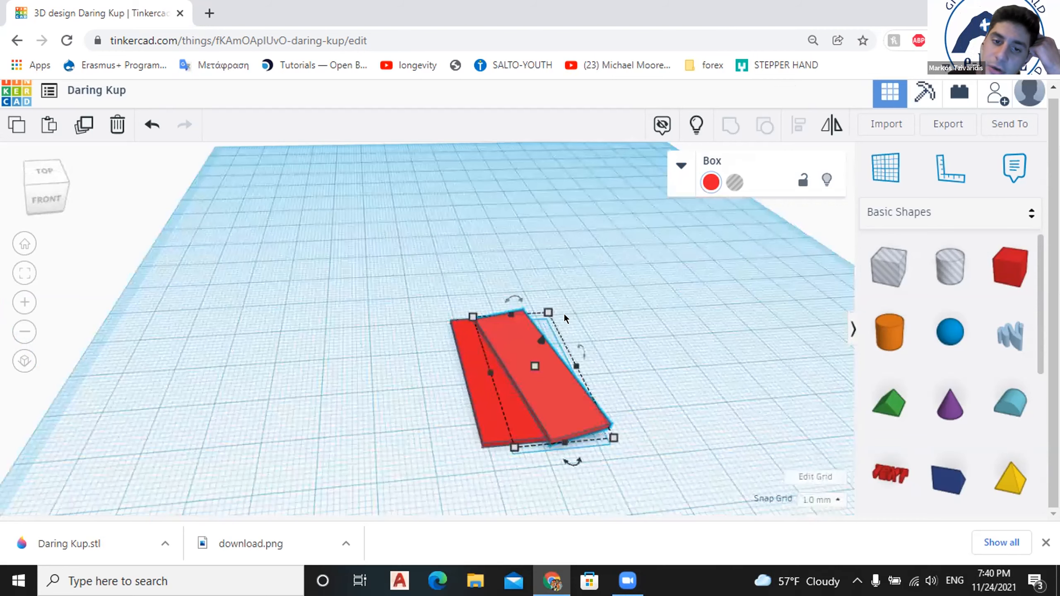
scroll(563, 309, down, 1)
scroll(388, 312, down, 1)
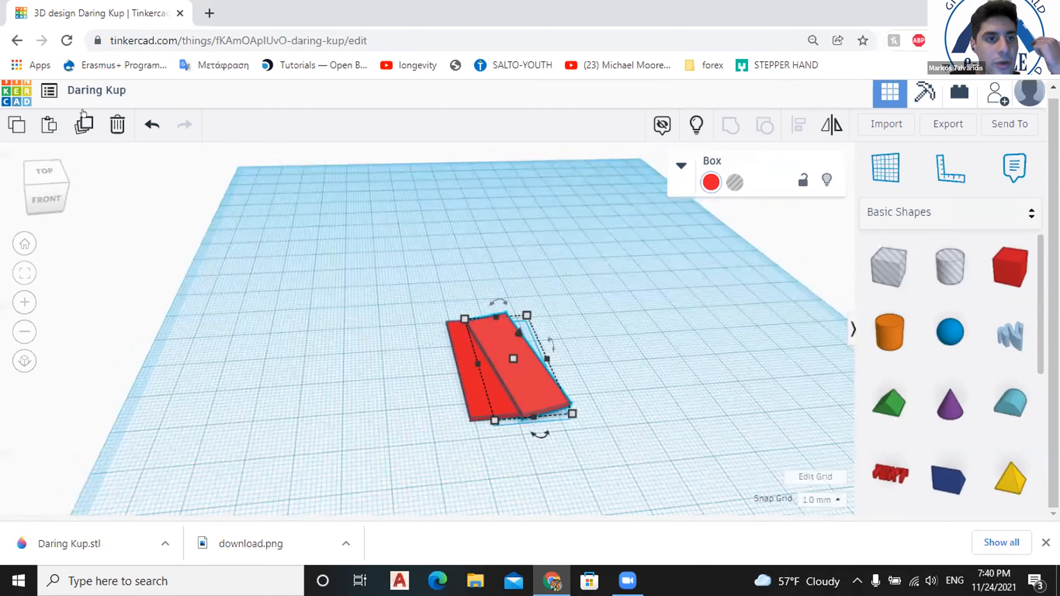
scroll(109, 160, down, 1)
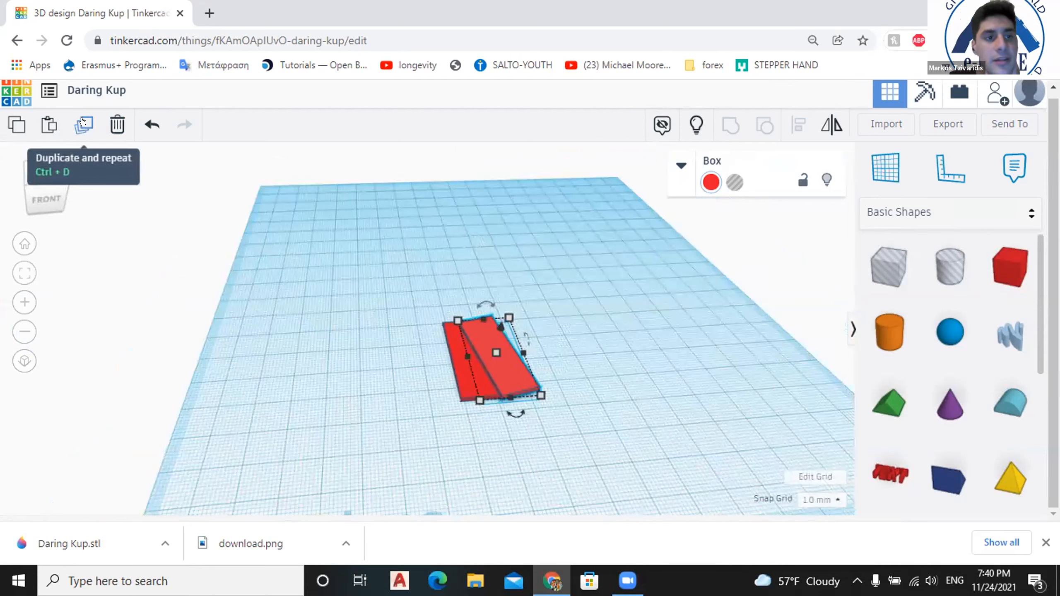
click(84, 123)
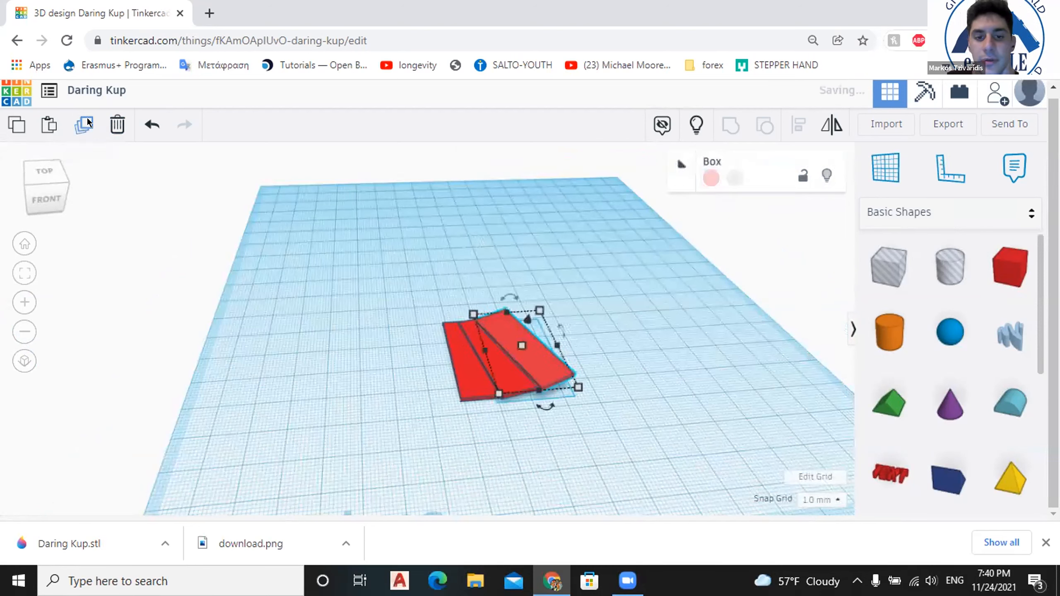
click(87, 119)
click(87, 119)
click(87, 119)
click(87, 119)
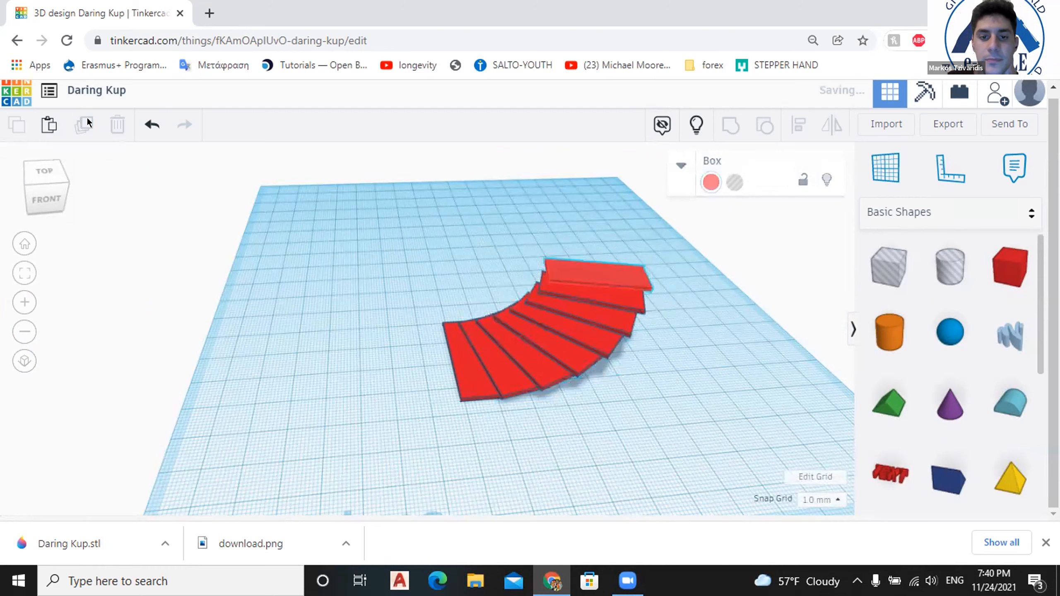
click(87, 119)
click(87, 119)
click(87, 119)
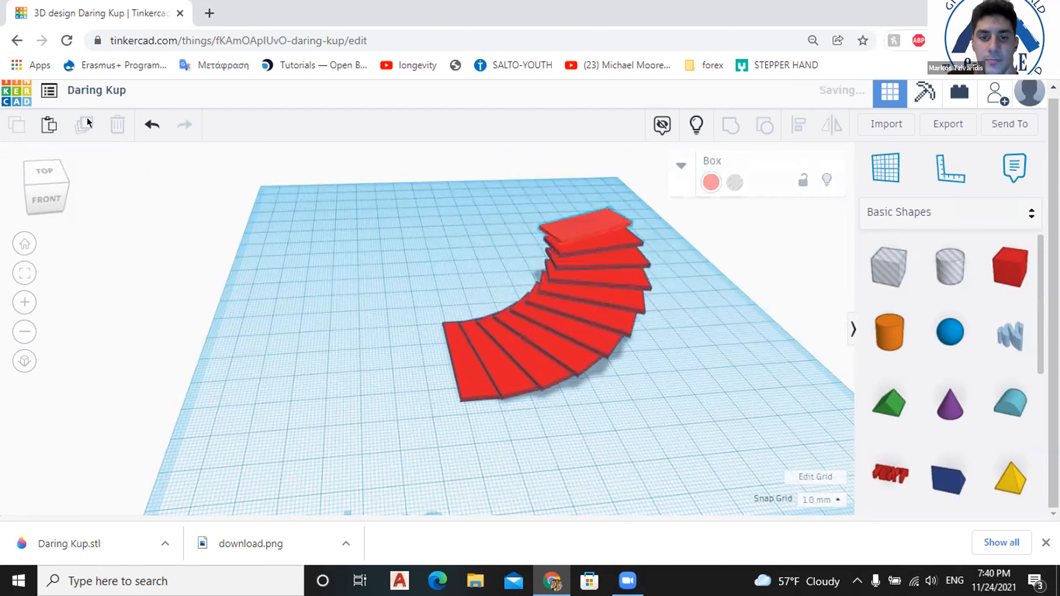
click(86, 119)
click(86, 120)
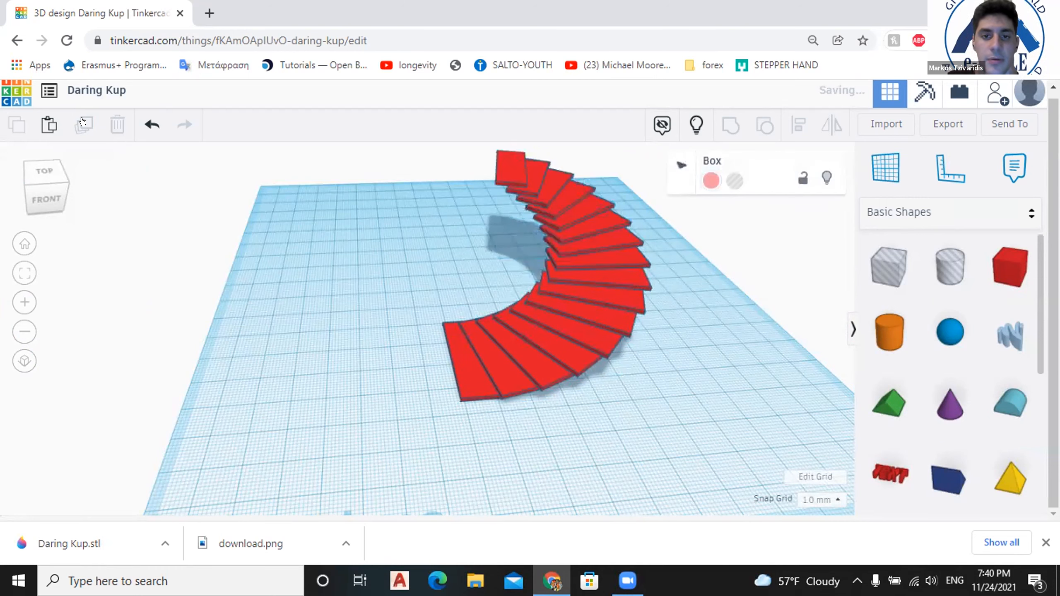
click(84, 121)
click(83, 121)
click(86, 122)
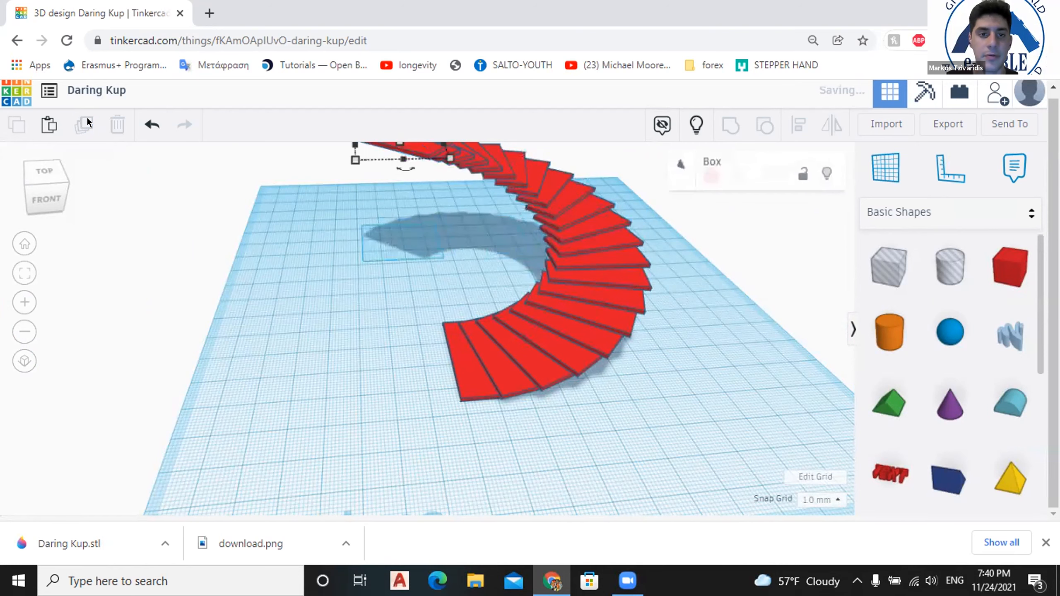
scroll(241, 306, down, 2)
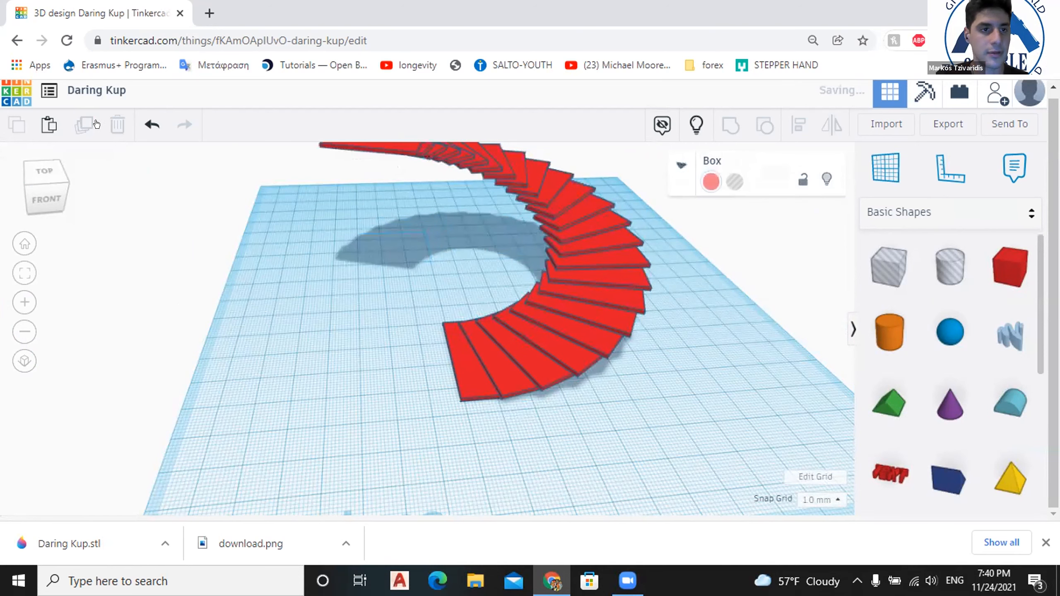
click(84, 124)
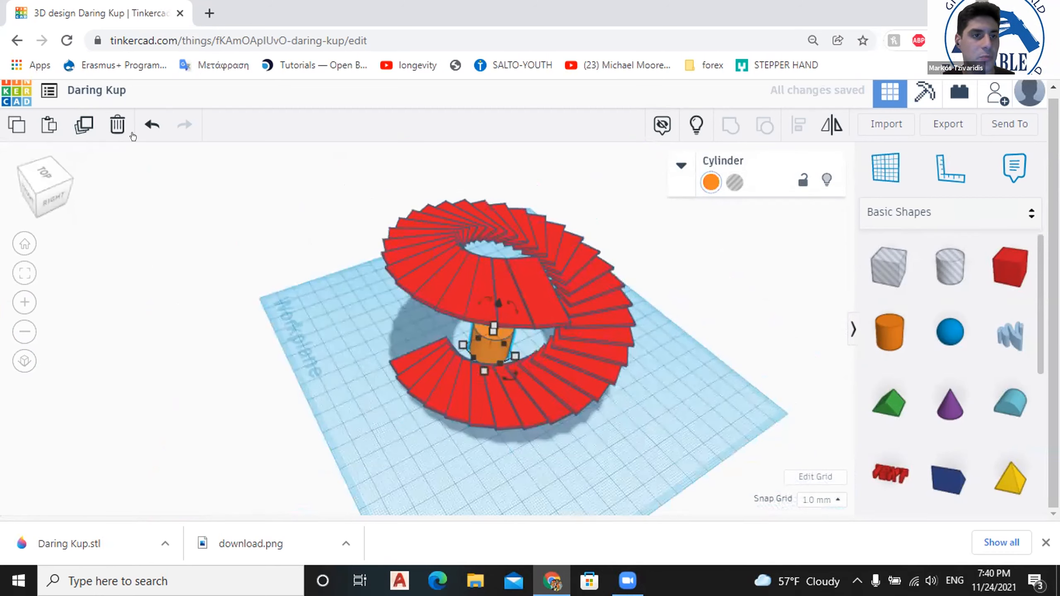
Move the orange cylinder to the centre of the spiral staircase's opening, aligning it in an orthographic top view.
click(41, 166)
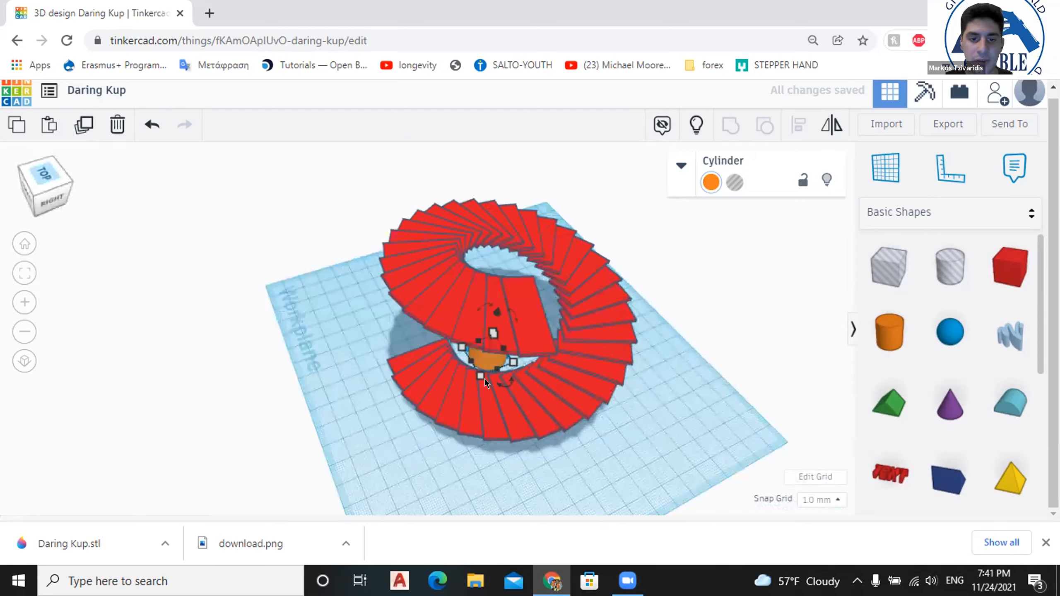
right_drag(461, 355, 599, 415)
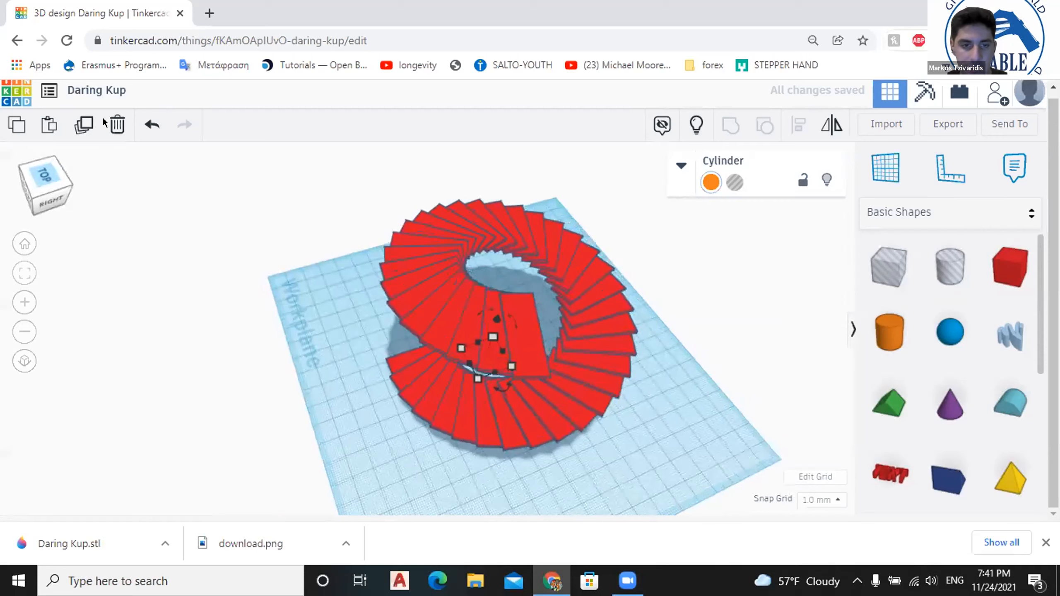
click(44, 176)
click(39, 242)
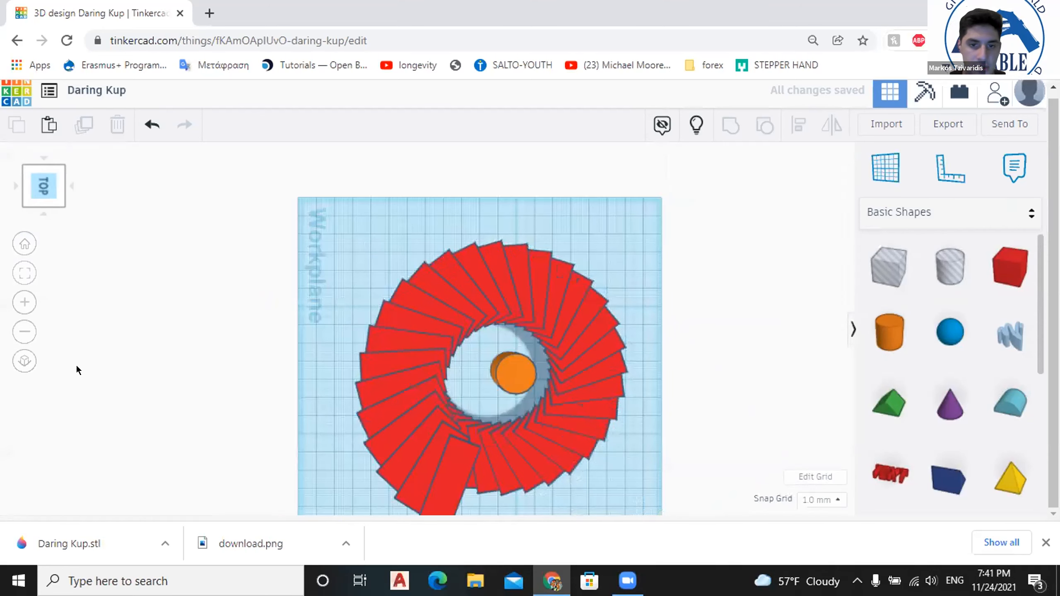
drag(509, 365, 485, 364)
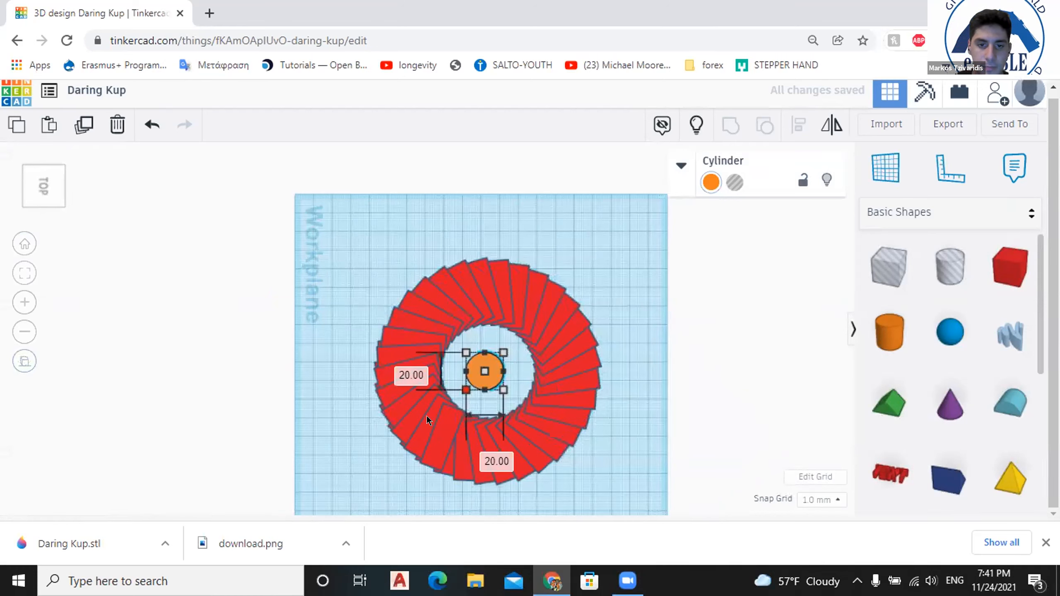
Enlarge the orange cylinder proportionally and recentre it so that it fills the staircase's opening and meets the steps.
shift+drag(466, 390, 416, 441)
drag(474, 389, 501, 363)
shift+drag(443, 414, 401, 450)
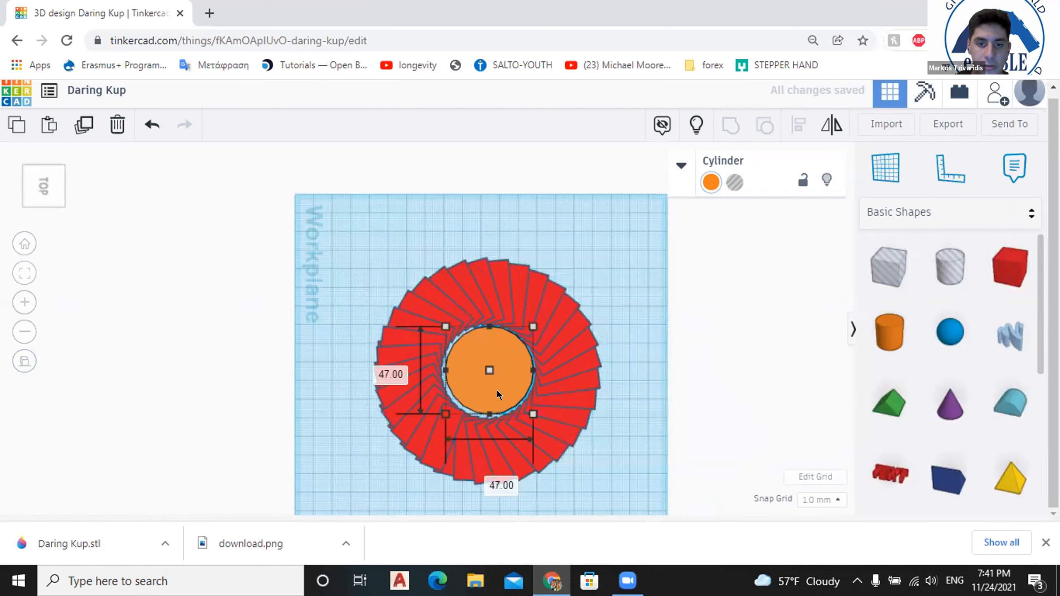
drag(513, 376, 537, 357)
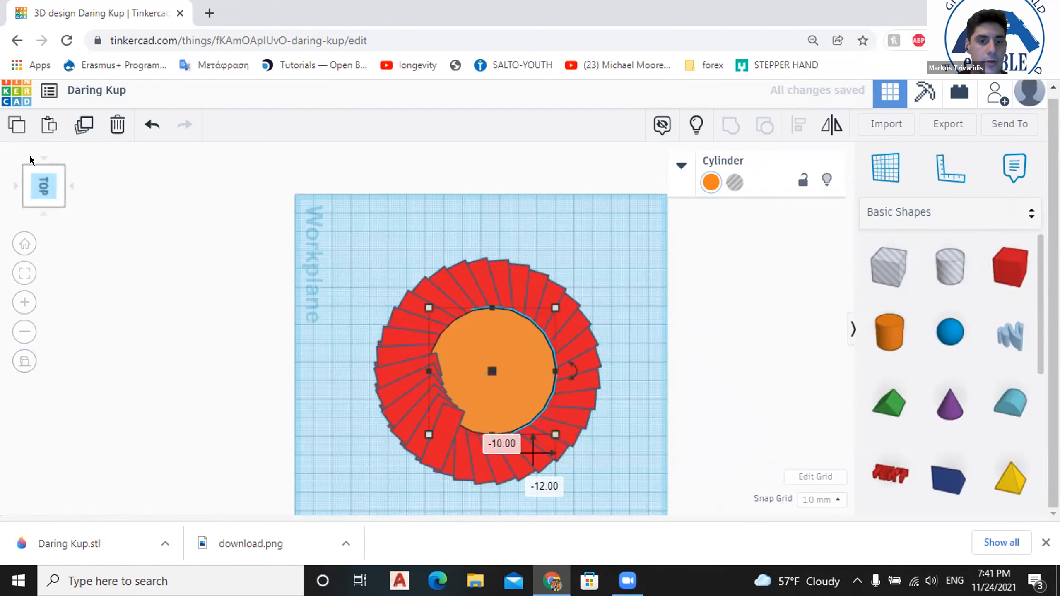
drag(31, 161, 40, 182)
right_drag(216, 217, 424, 281)
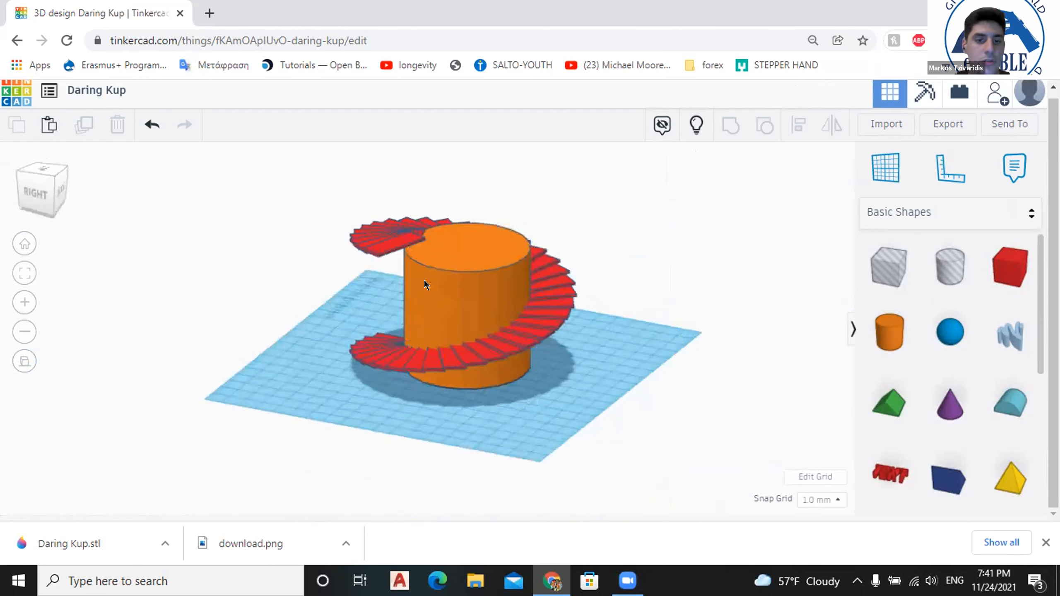
right_drag(501, 291, 352, 343)
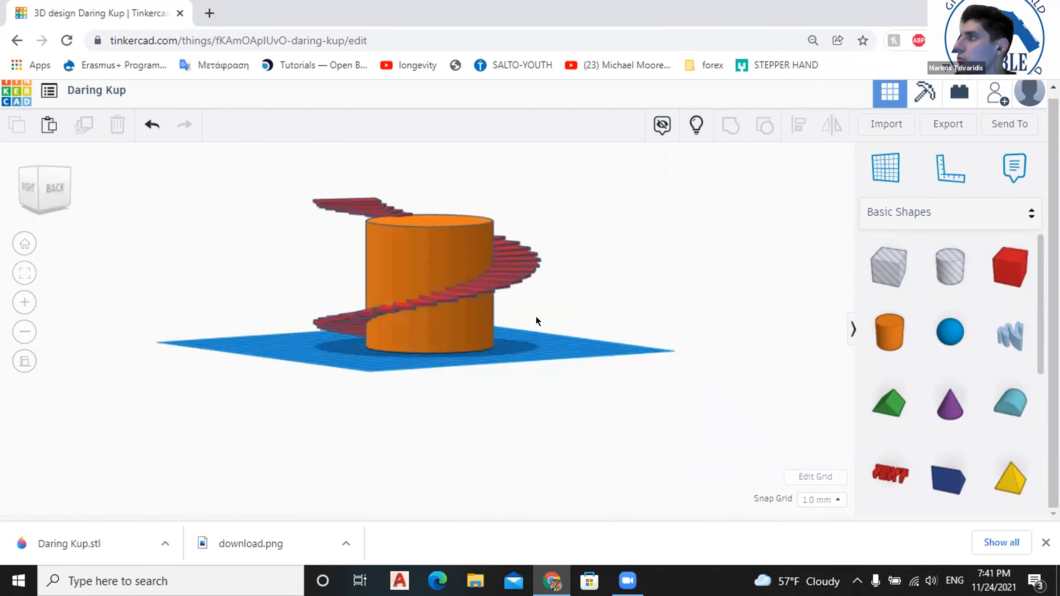
right_drag(372, 314, 451, 251)
drag(993, 258, 472, 367)
drag(452, 428, 460, 413)
drag(447, 228, 448, 237)
right_drag(524, 193, 486, 180)
drag(486, 180, 484, 228)
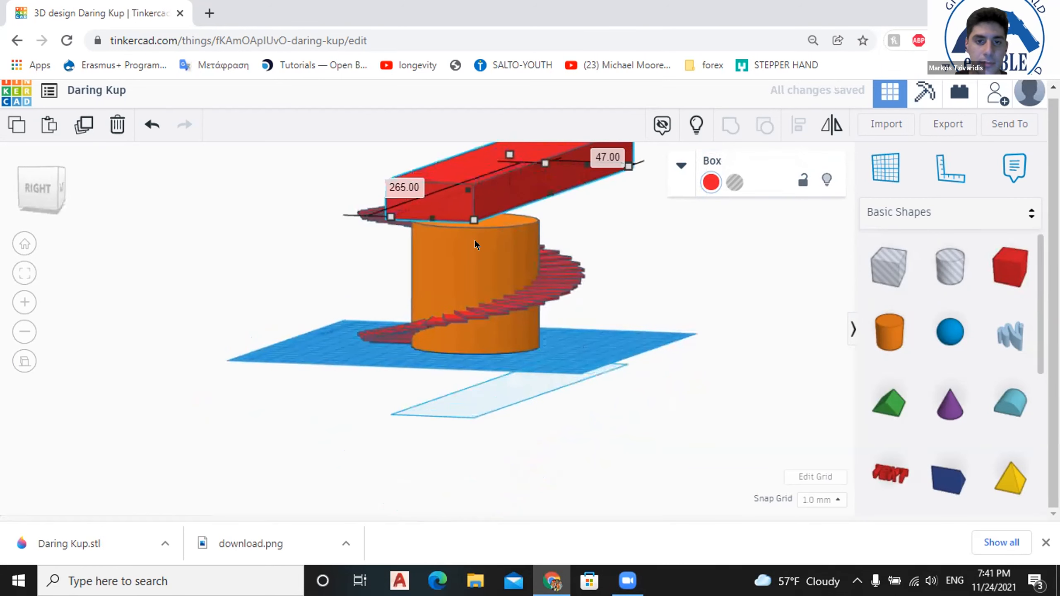
right_drag(475, 241, 451, 280)
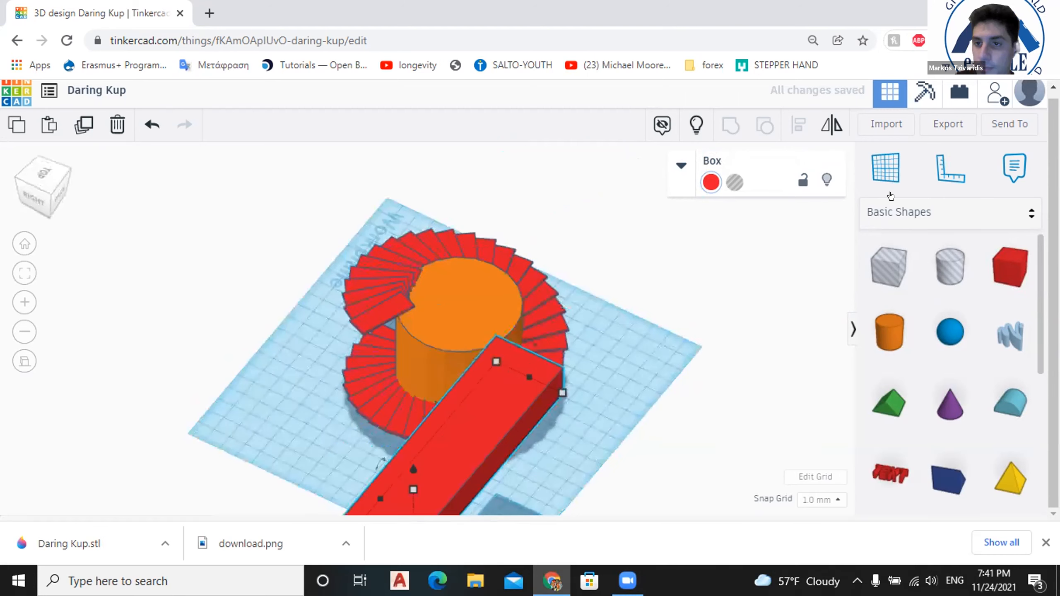
key(Delete)
Set a workplane on the orange cylinder's top face and place a red box in its centre.
click(885, 164)
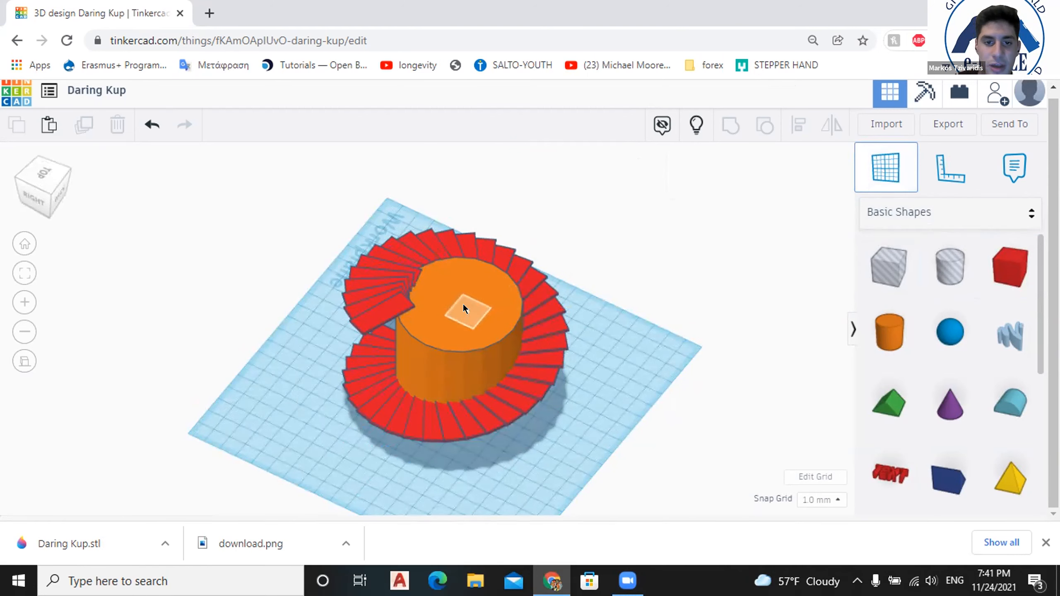
drag(999, 259, 473, 365)
drag(453, 316, 449, 314)
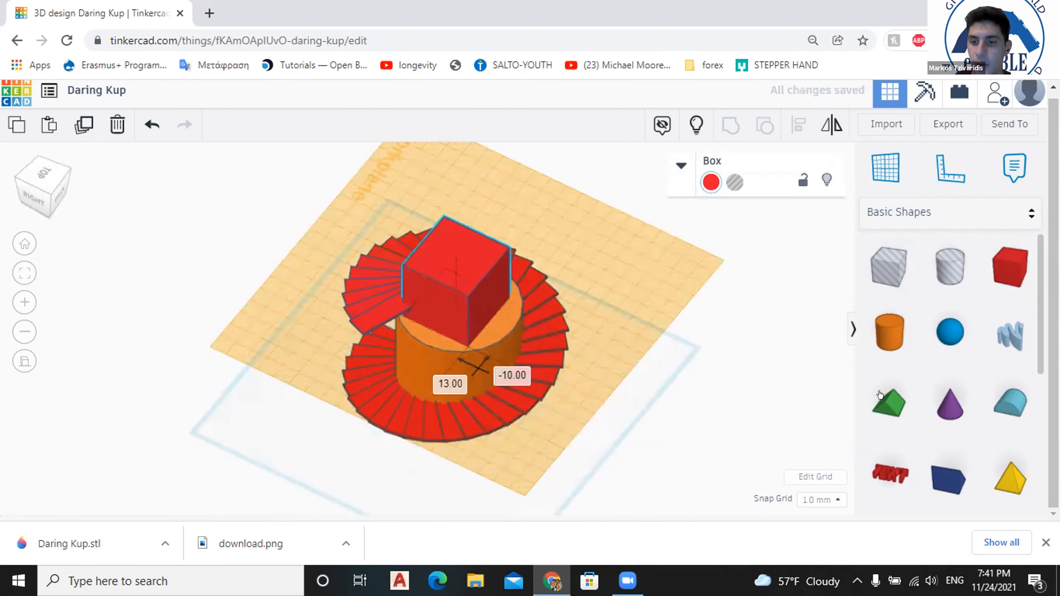
Set a workplane on the red box's top face and place a green roof shape on the box.
click(886, 167)
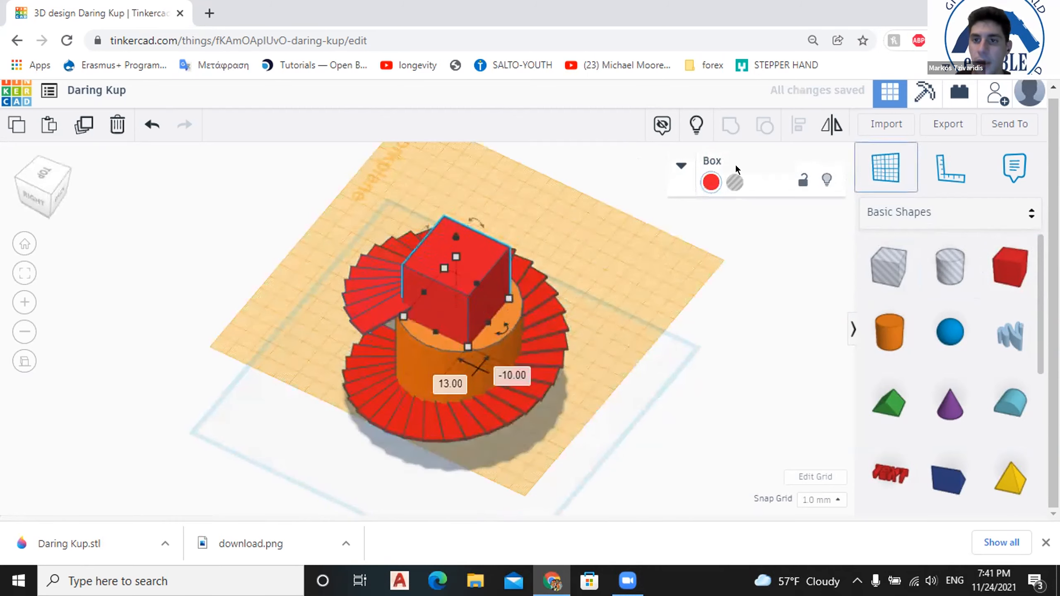
click(475, 252)
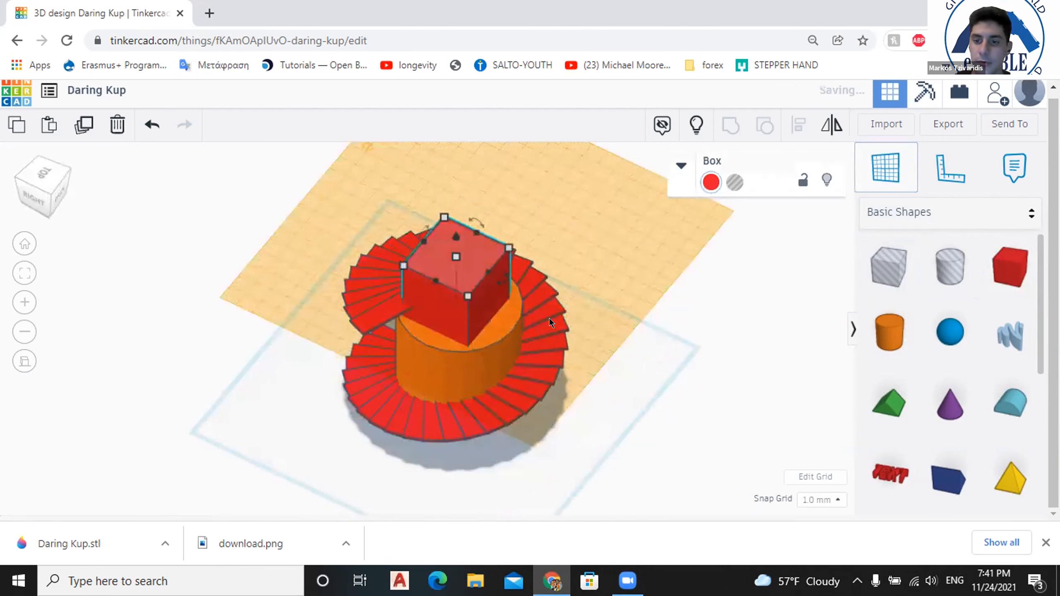
click(452, 254)
drag(486, 251, 447, 256)
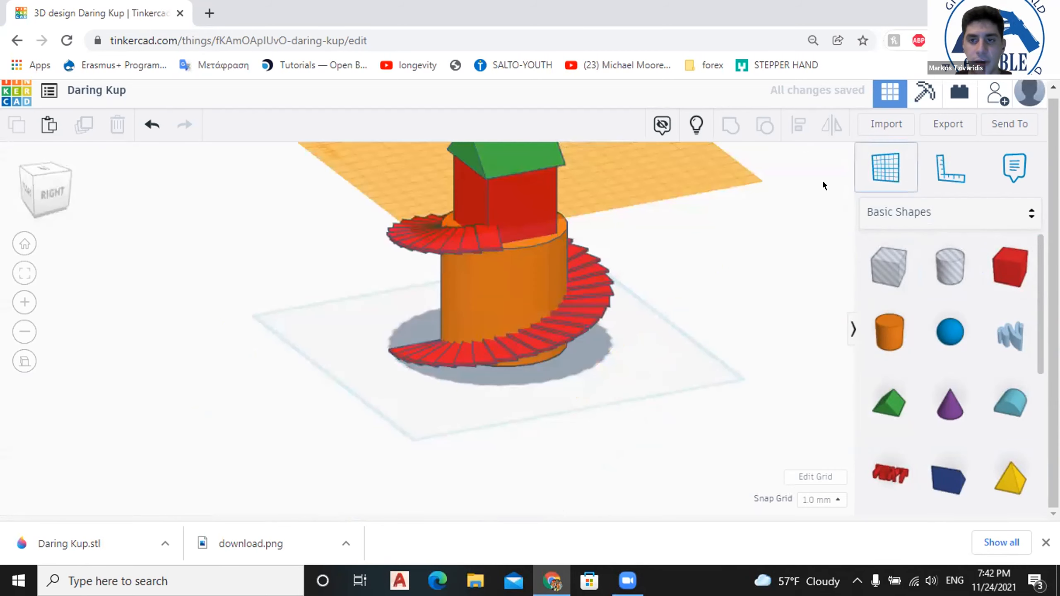
Return the workplane to the base grid and delete the entire staircase model.
right_drag(670, 404, 487, 350)
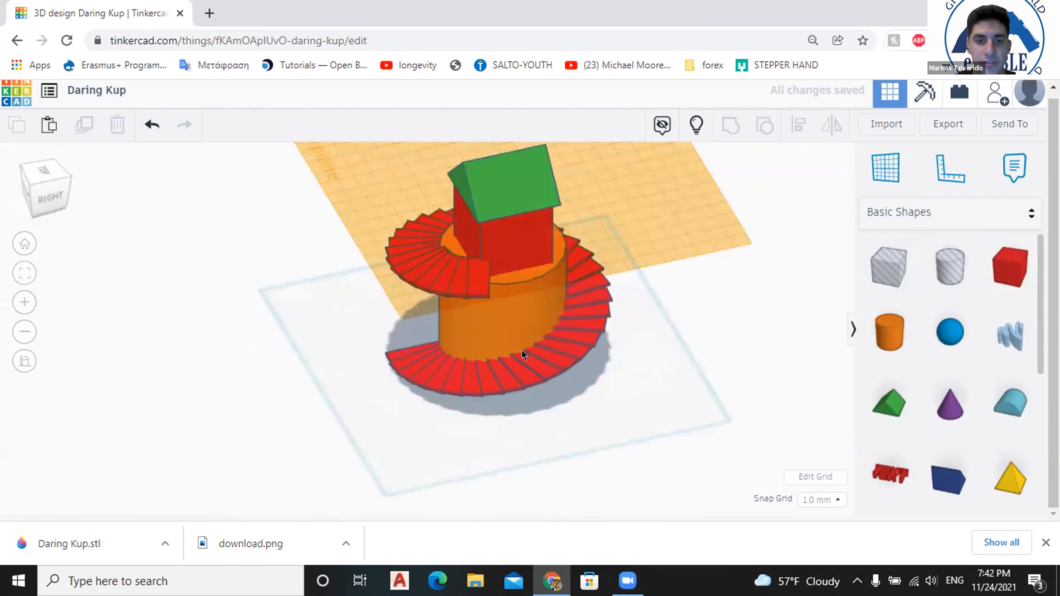
right_drag(440, 214, 551, 255)
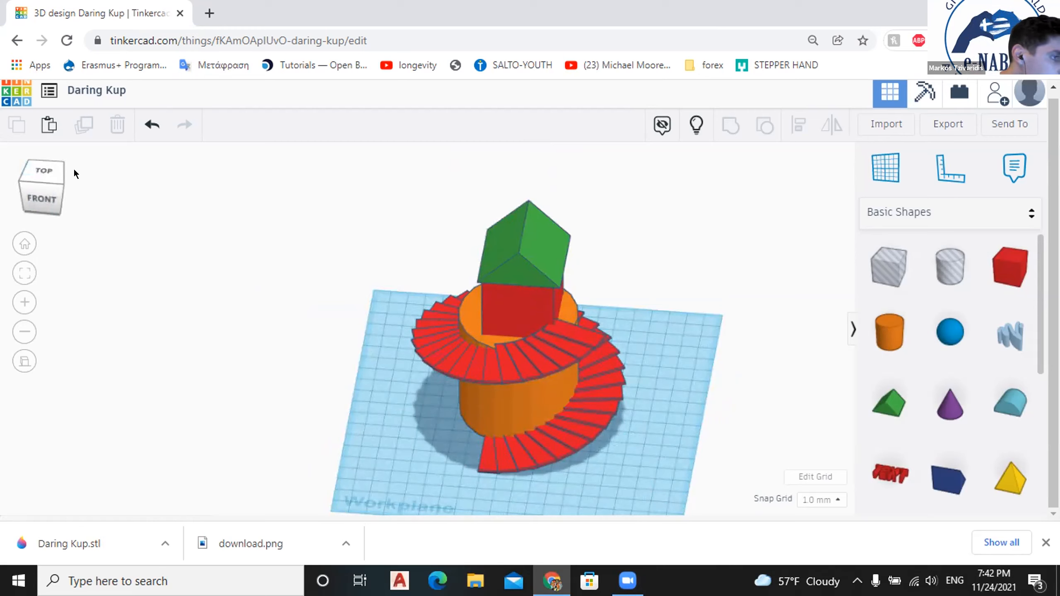
drag(218, 162, 747, 488)
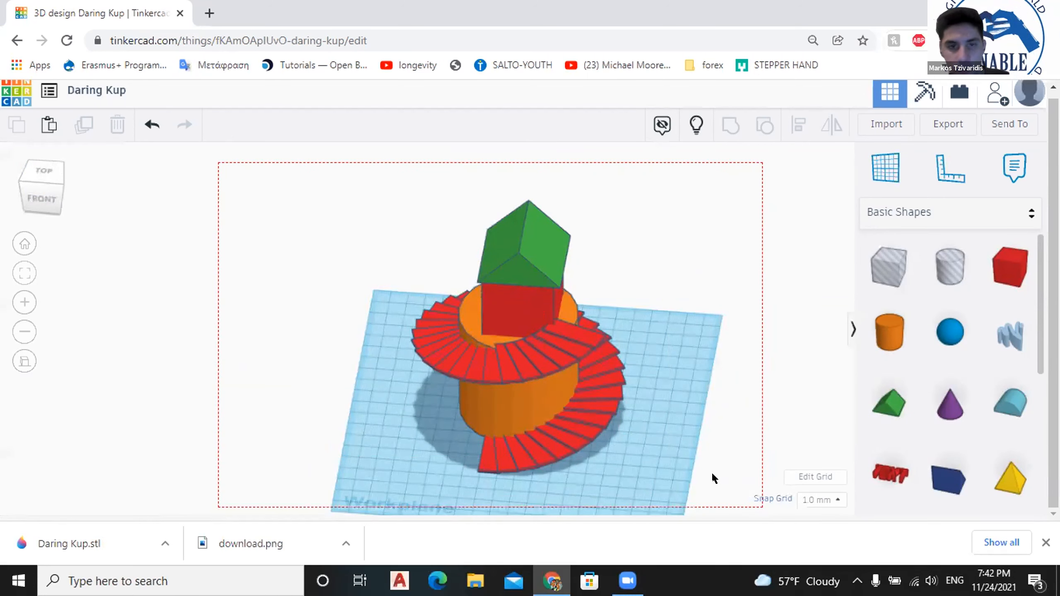
key(Delete)
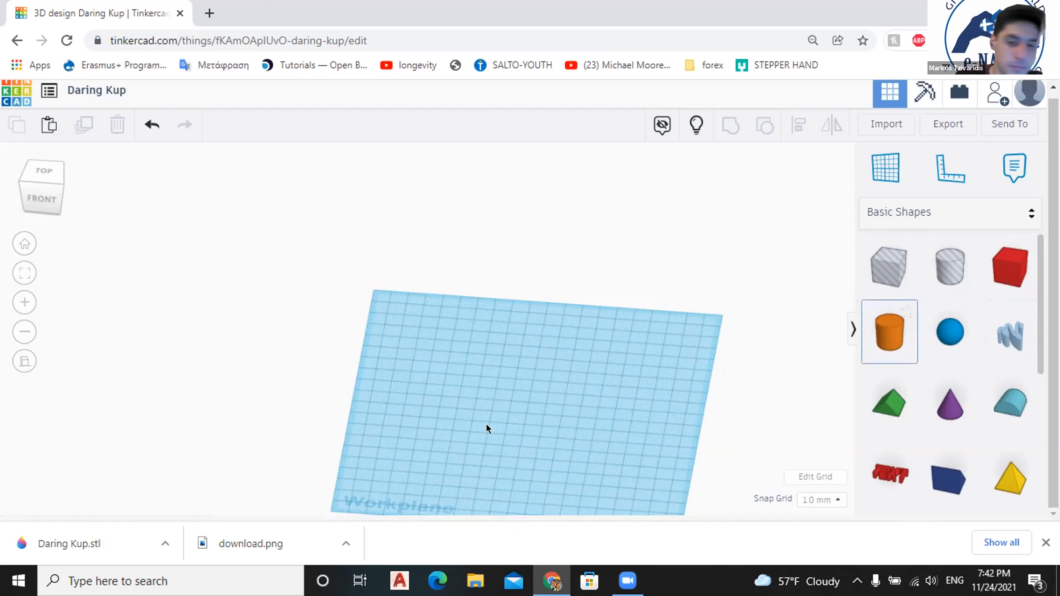
Place an orange cylinder on the empty workplane, widen it to about 59 mm and flatten it to 1 mm.
click(497, 414)
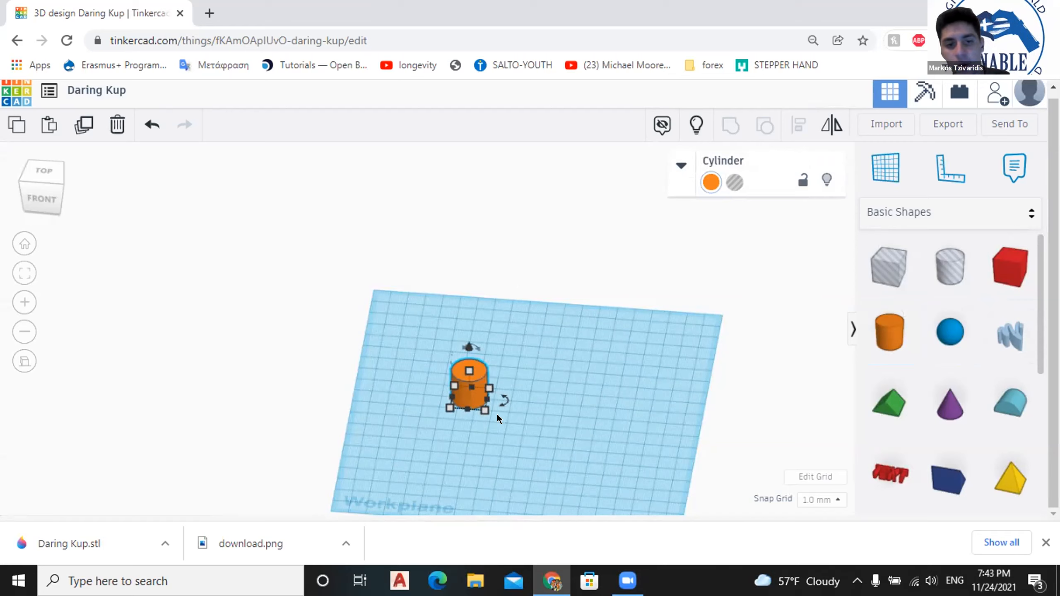
drag(475, 390, 555, 430)
drag(510, 314, 511, 389)
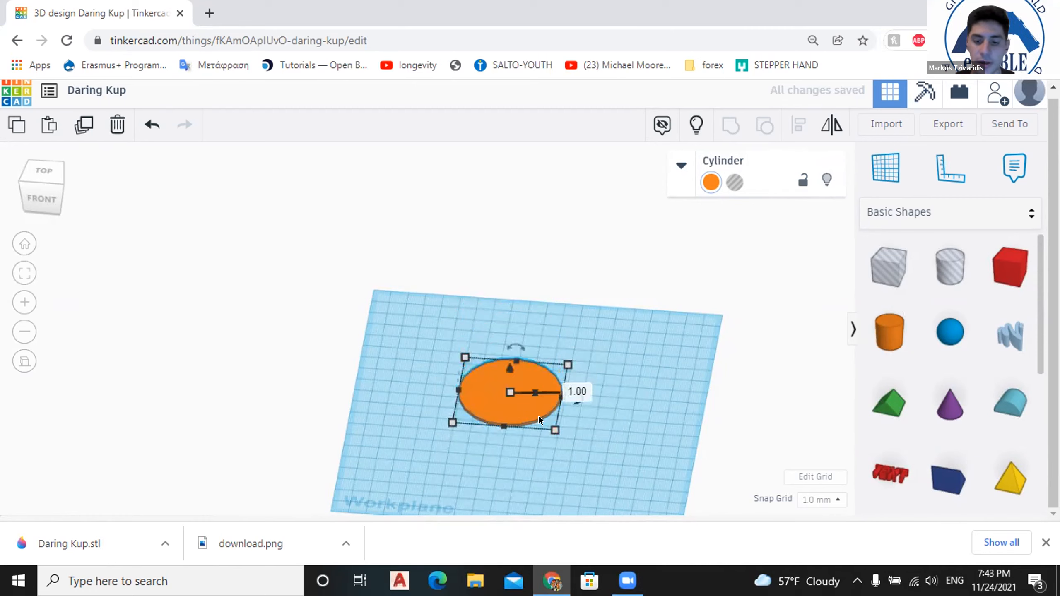
scroll(527, 416, up, 1)
scroll(527, 416, up, 1)
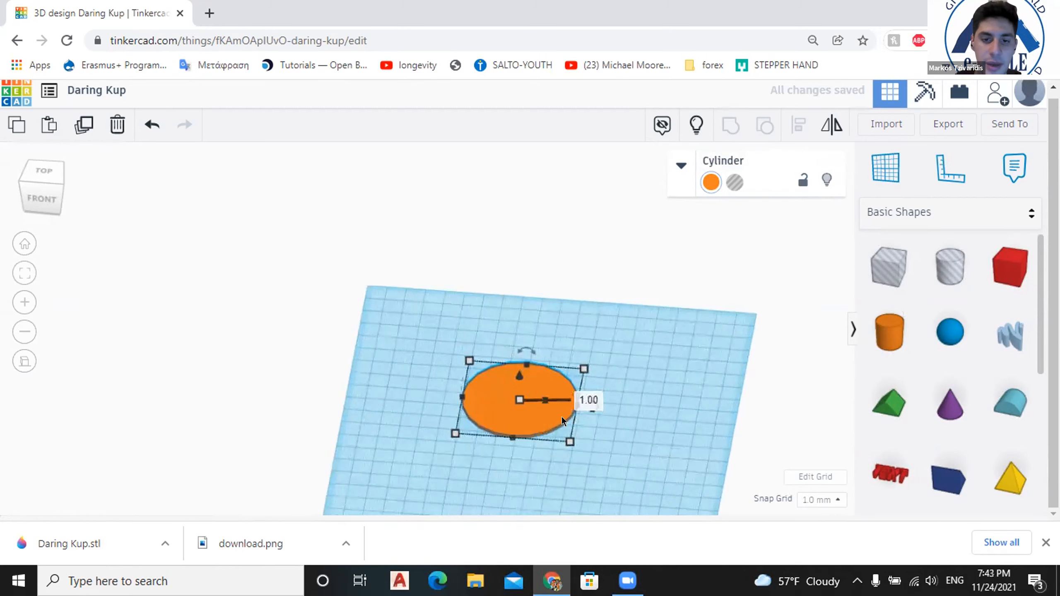
scroll(585, 376, up, 1)
middle_drag(586, 352, 535, 289)
right_drag(574, 331, 548, 330)
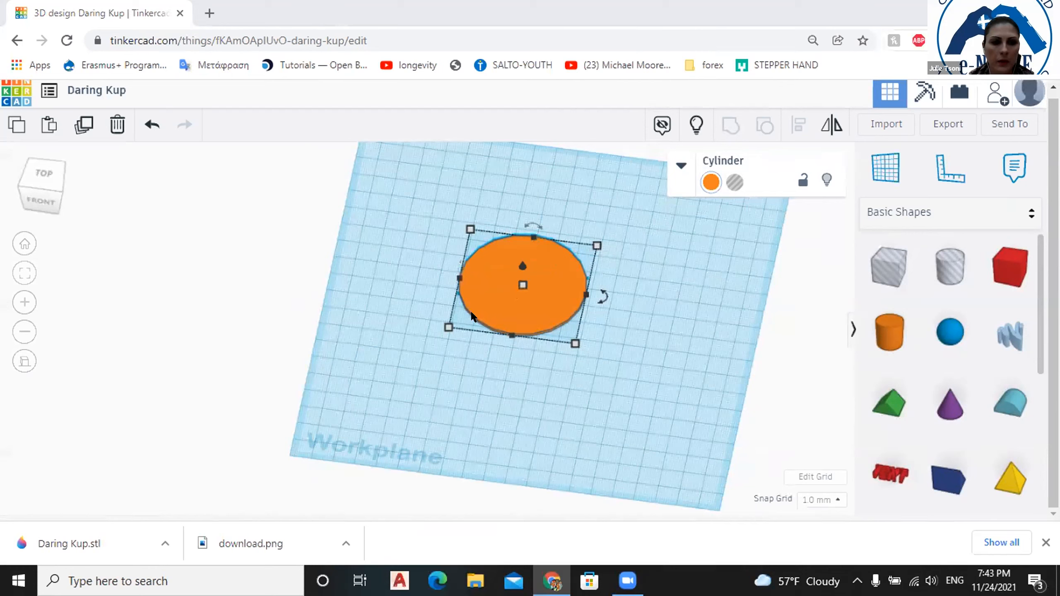
Close the browser's downloads bar and delete the flattened orange cylinder.
mouse_move(533, 237)
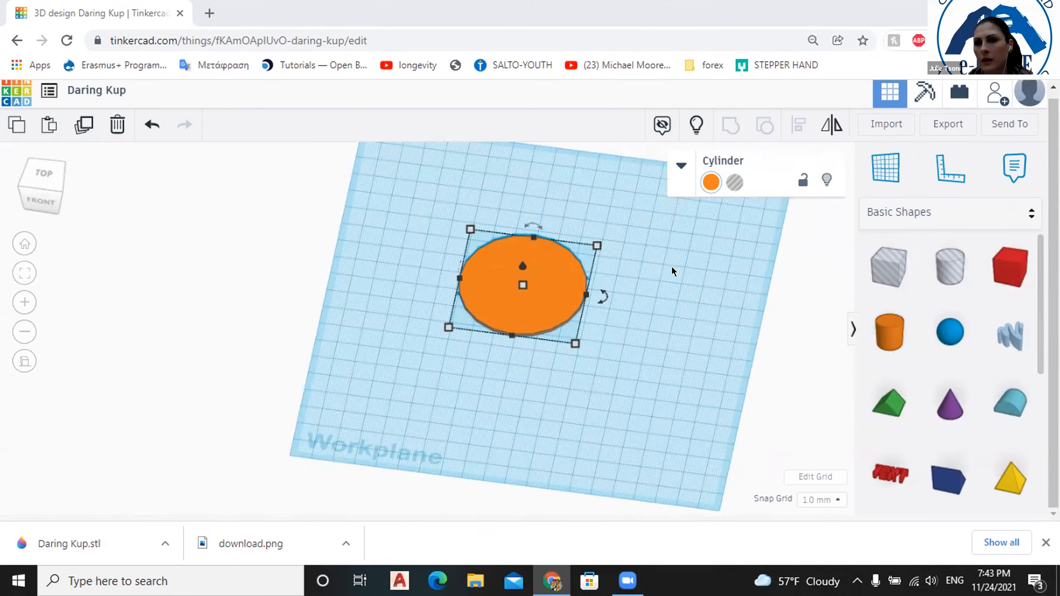
right_drag(672, 303, 649, 313)
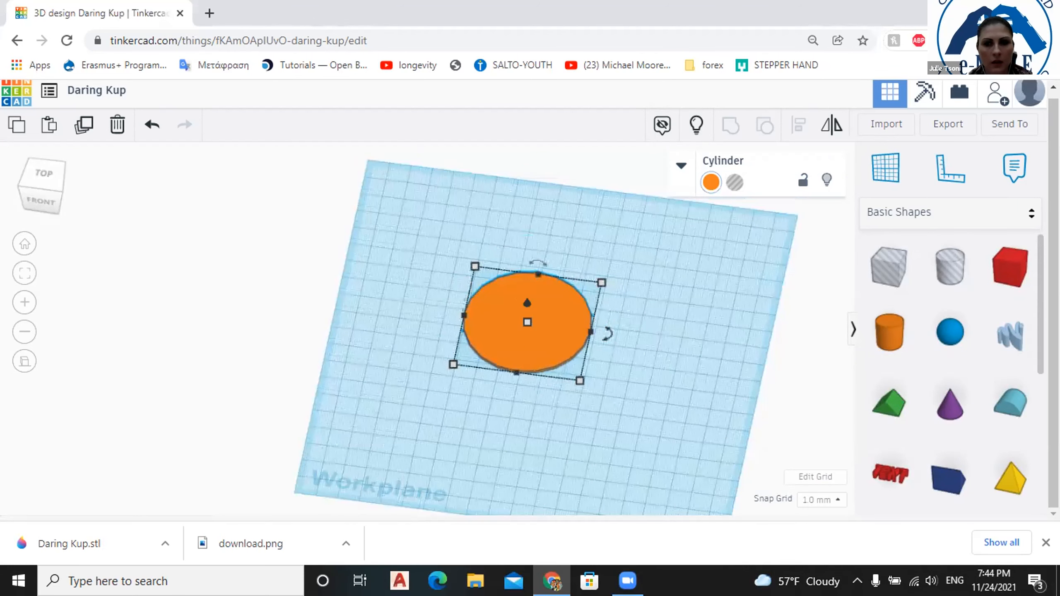
click(1046, 543)
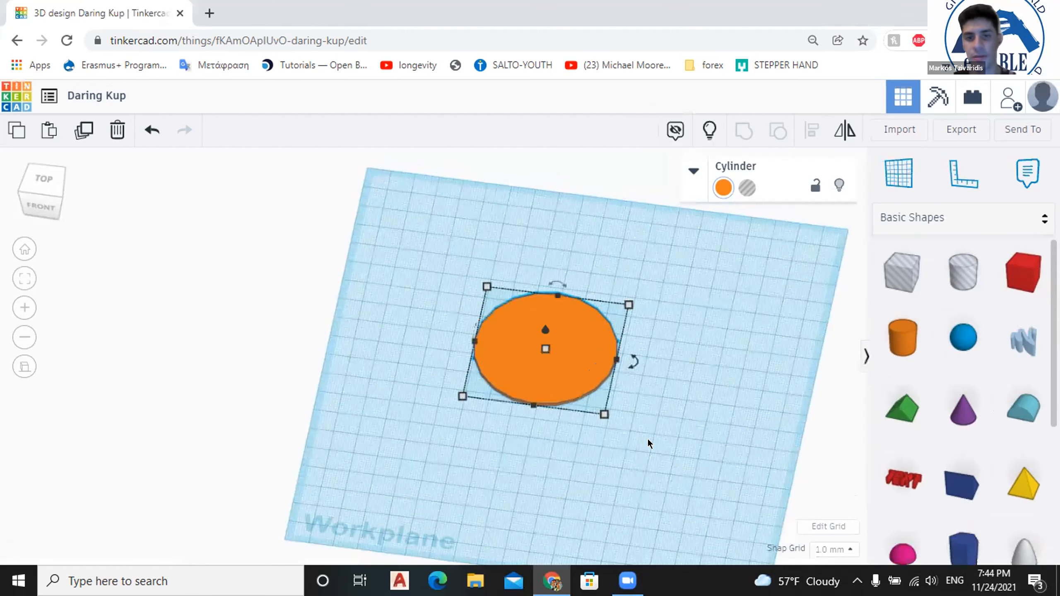
middle_drag(648, 440, 616, 398)
scroll(835, 355, down, 2)
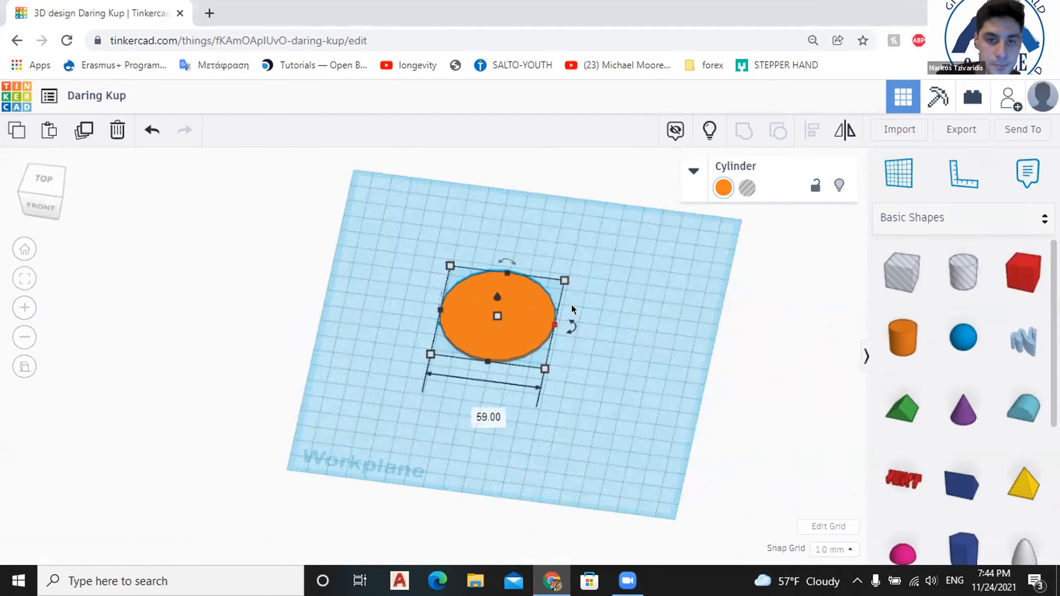
key(Delete)
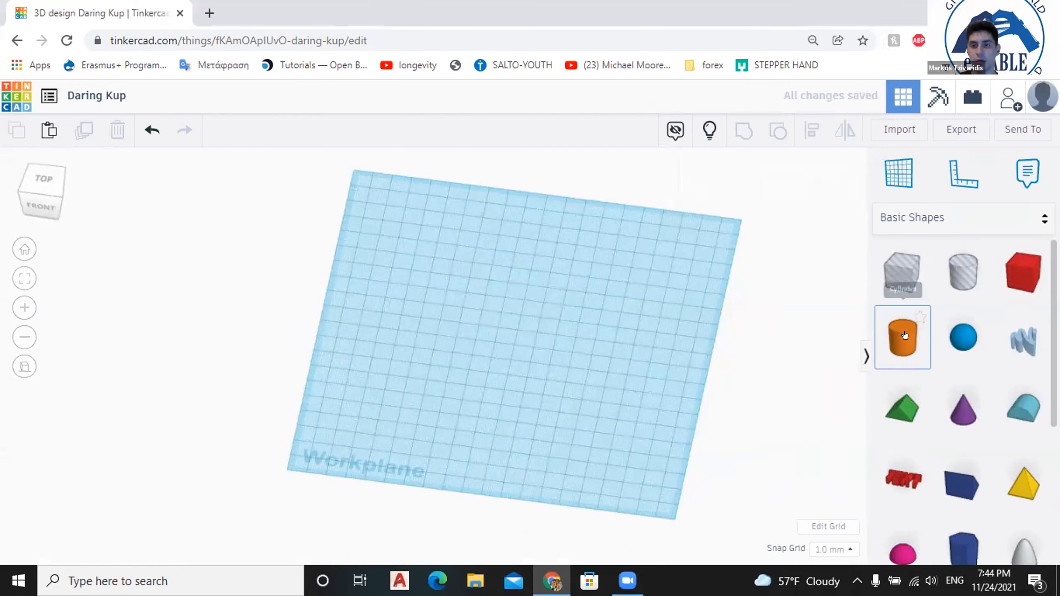
Place a new orange cylinder on the workplane and set its height to 2 mm.
drag(905, 336, 483, 271)
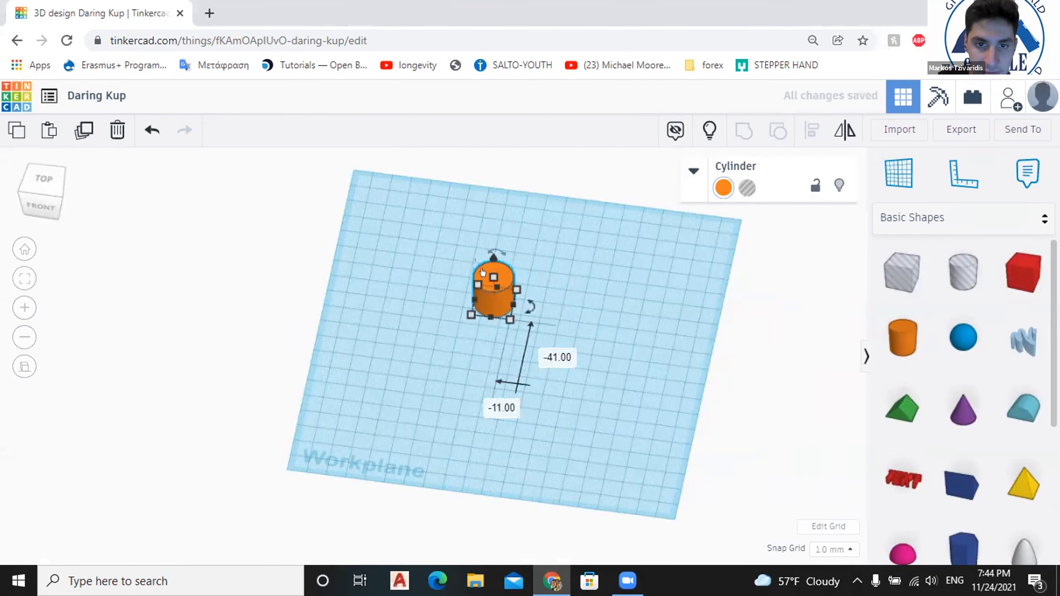
mouse_move(494, 277)
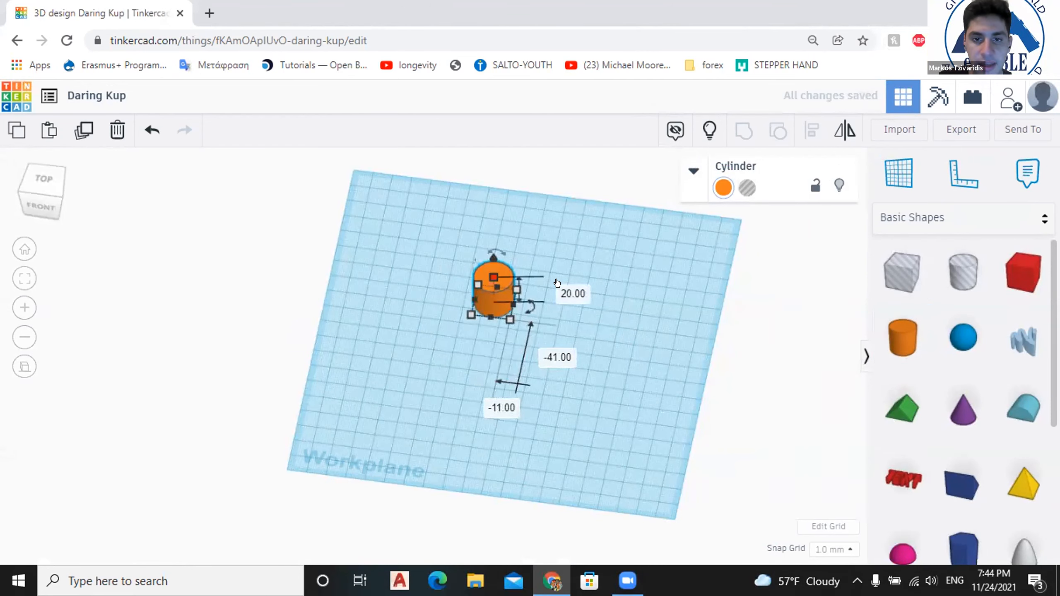
key(Tab)
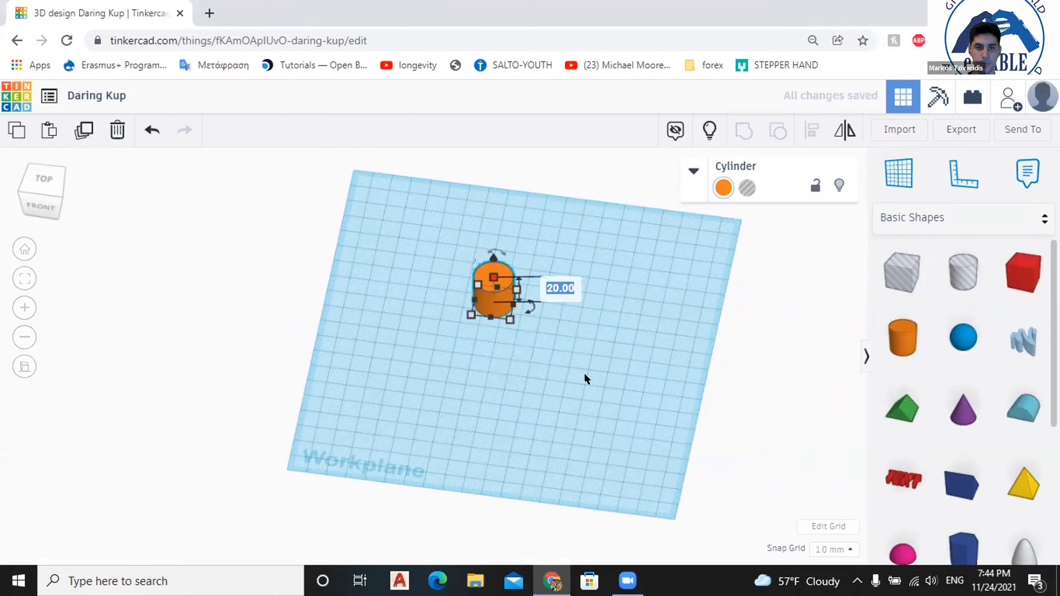
text(2)
key(Return)
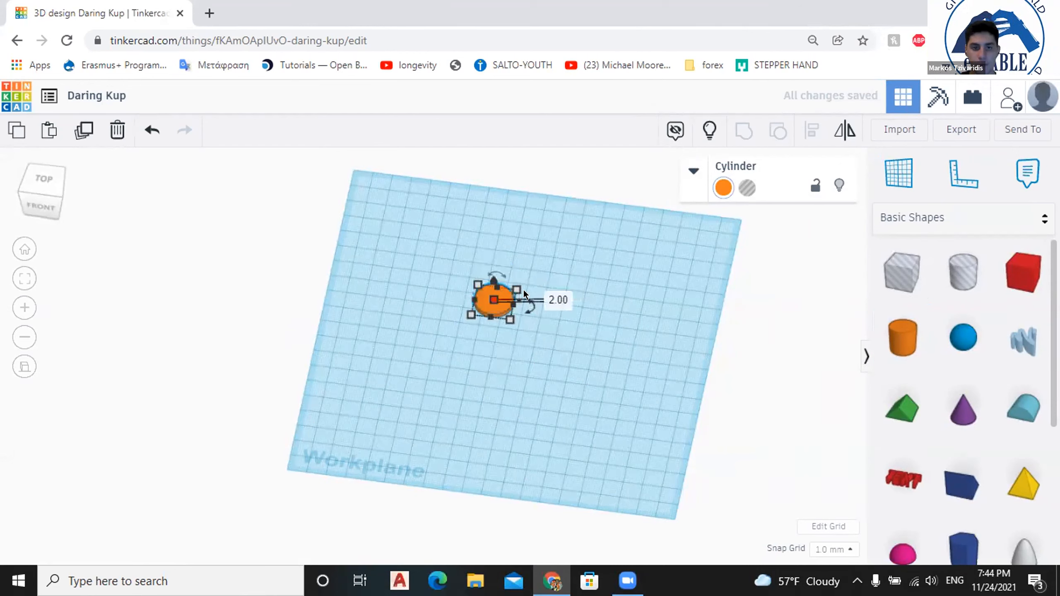
click(523, 291)
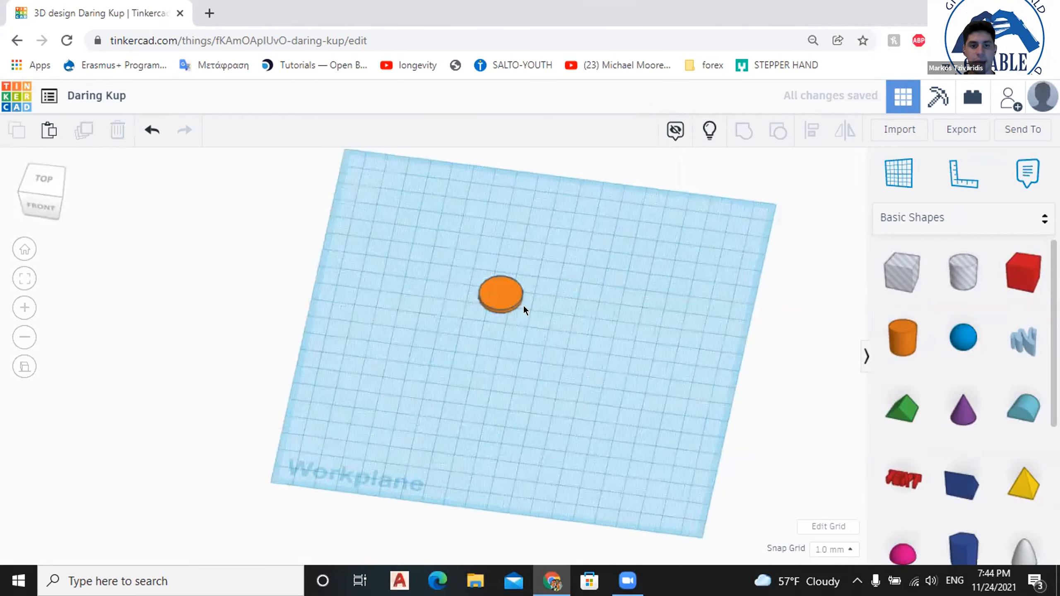
Enlarge the cylinder proportionally to about 128 by 128 mm and move it to the middle of the workplane.
click(524, 305)
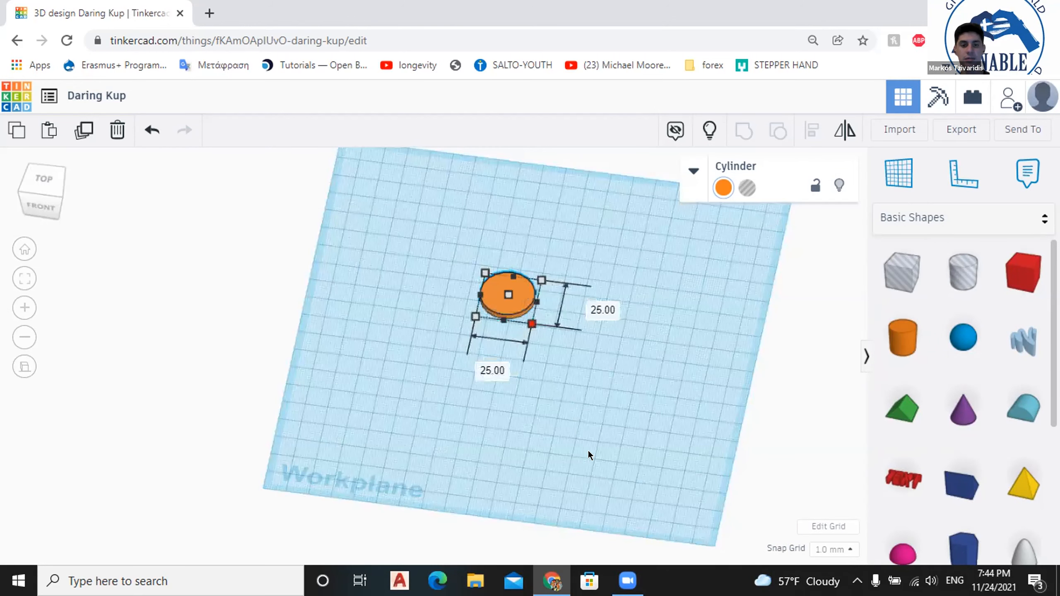
shift+drag(624, 525, 626, 480)
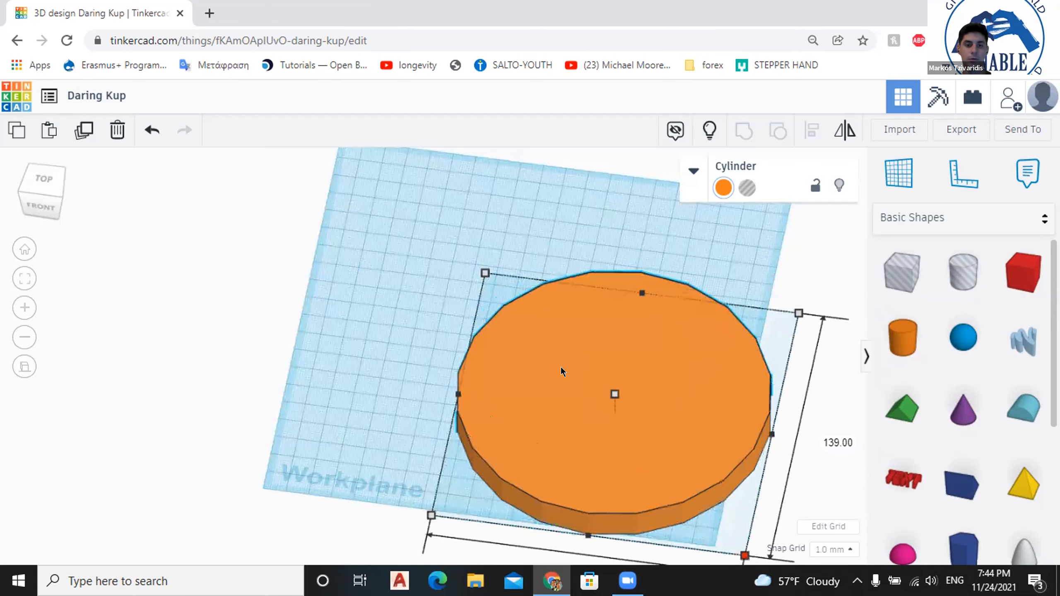
drag(521, 427, 648, 452)
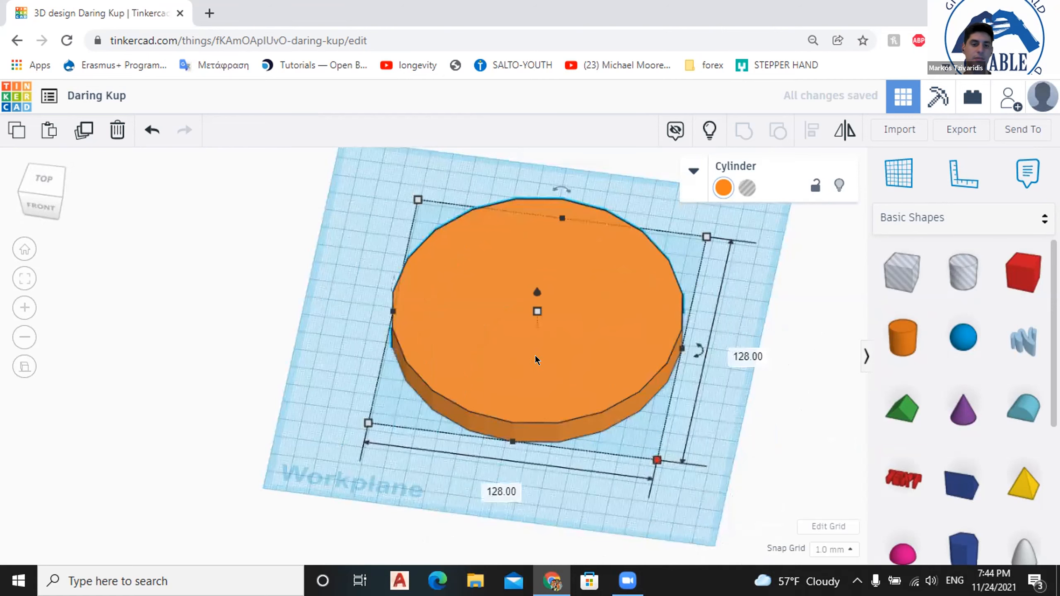
Set the enlarged cylinder's height to 2 mm to make it a thin disc.
mouse_move(519, 319)
right_down()
mouse_move(526, 303)
mouse_move(537, 313)
right_up()
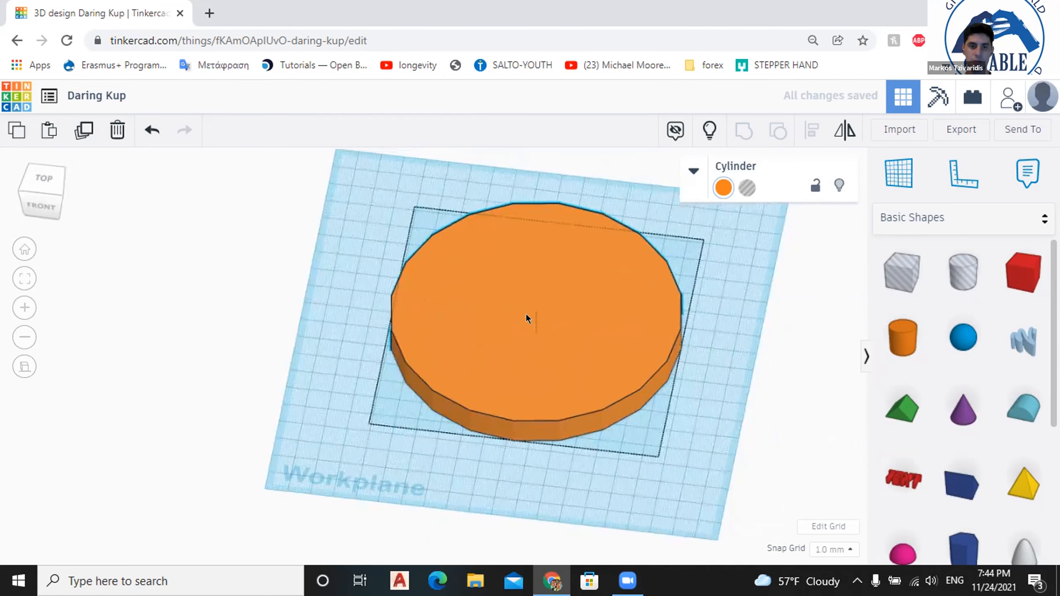
click(530, 316)
click(598, 327)
text(2)
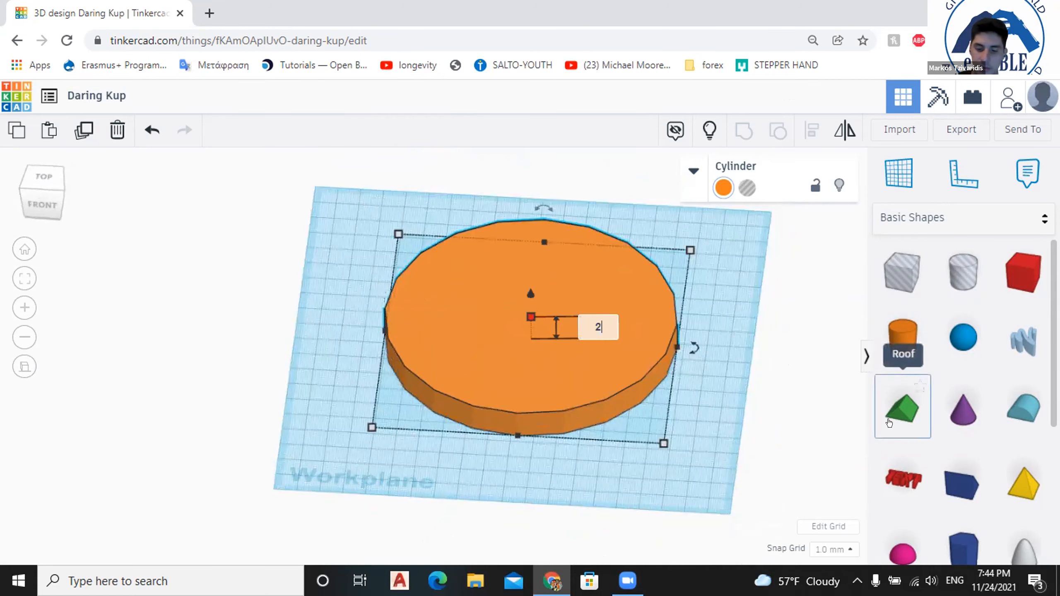
key(Return)
click(699, 368)
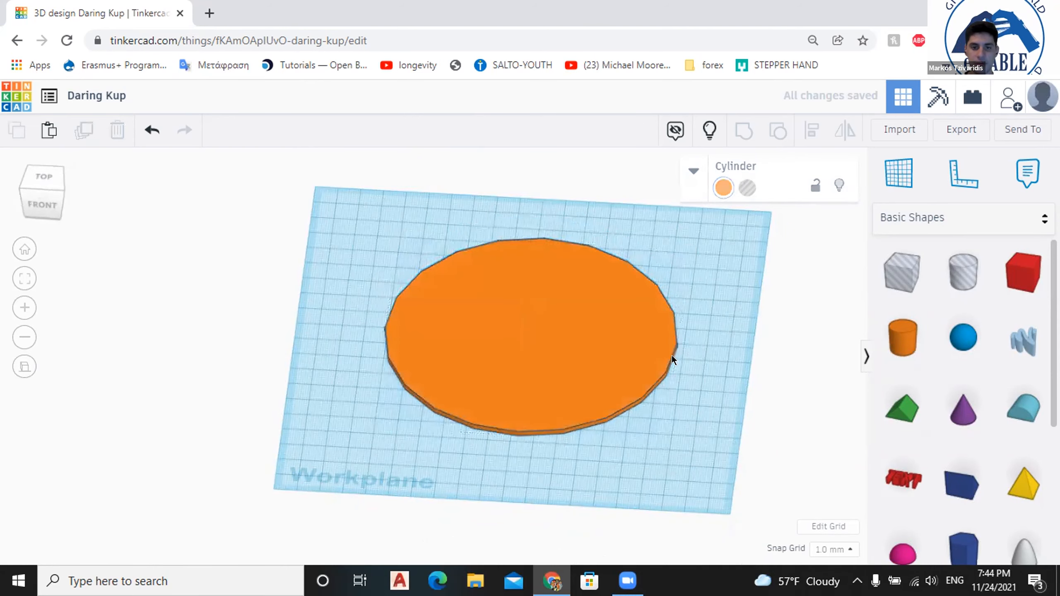
Place a blue sphere on the orange disc and move it near the disc's back edge, close to the centreline.
right_drag(525, 309, 824, 376)
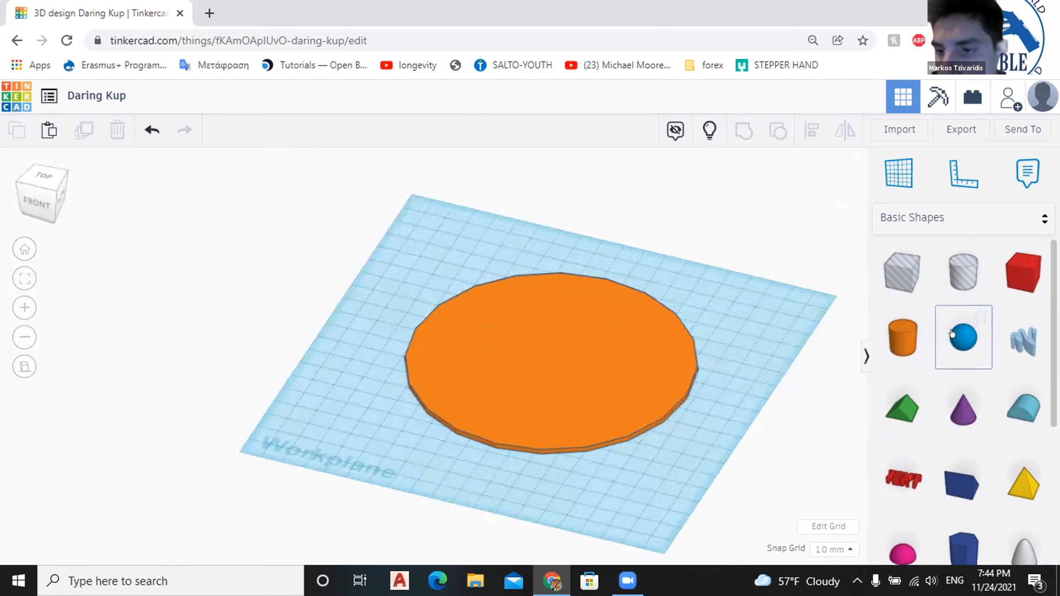
drag(954, 335, 572, 317)
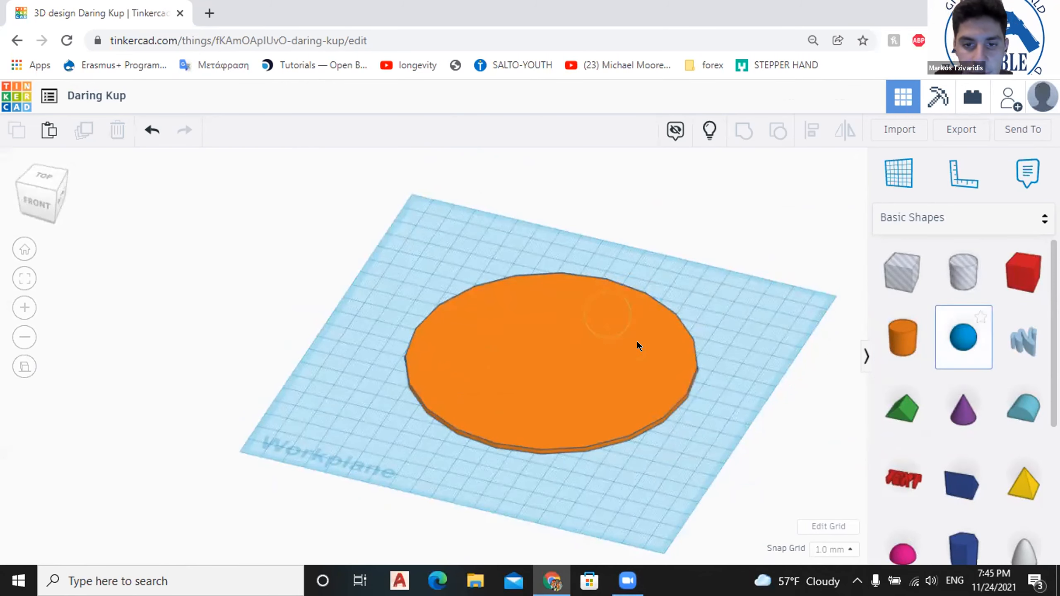
right_drag(723, 374, 658, 355)
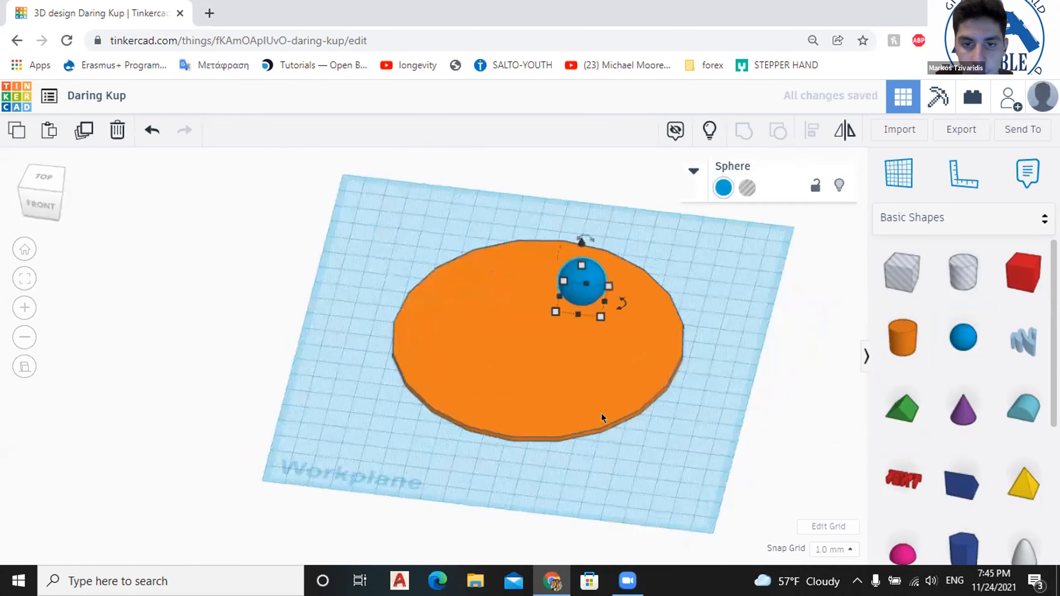
scroll(561, 434, up, 3)
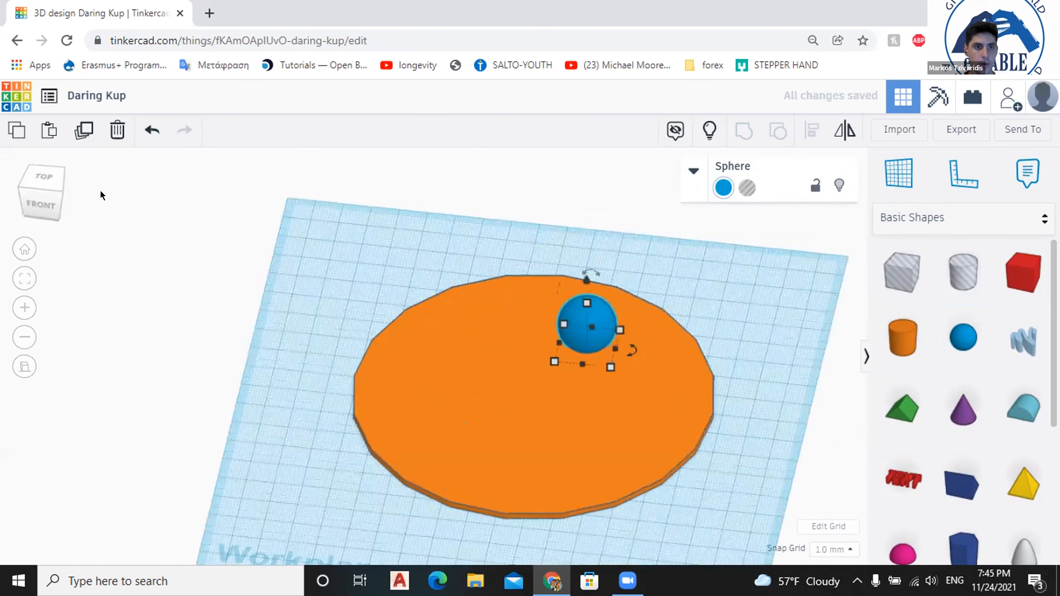
right_drag(452, 301, 464, 314)
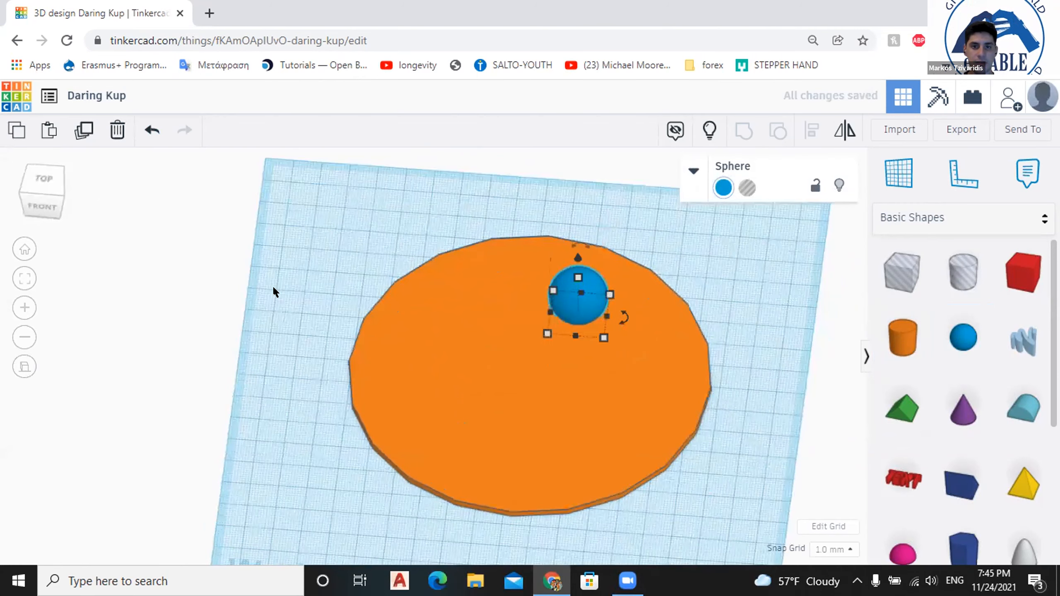
click(44, 180)
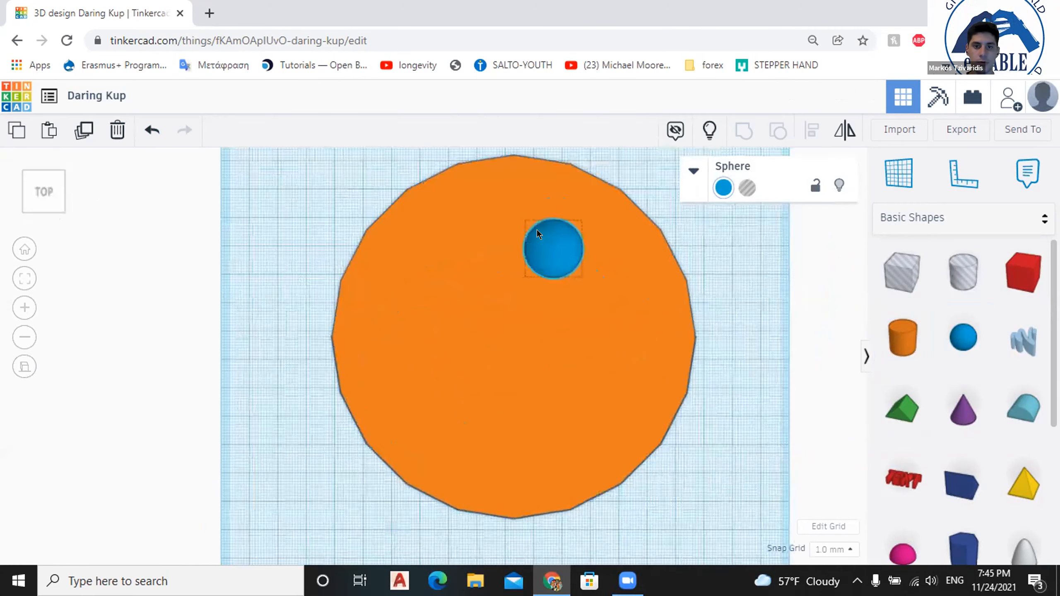
middle_drag(679, 323, 674, 355)
drag(550, 281, 521, 252)
Duplicate the sphere three times and place the copies near the disc's right, front and left edges.
click(84, 131)
drag(521, 252, 637, 363)
key(ctrl+d)
drag(751, 455, 408, 369)
click(81, 118)
click(722, 345)
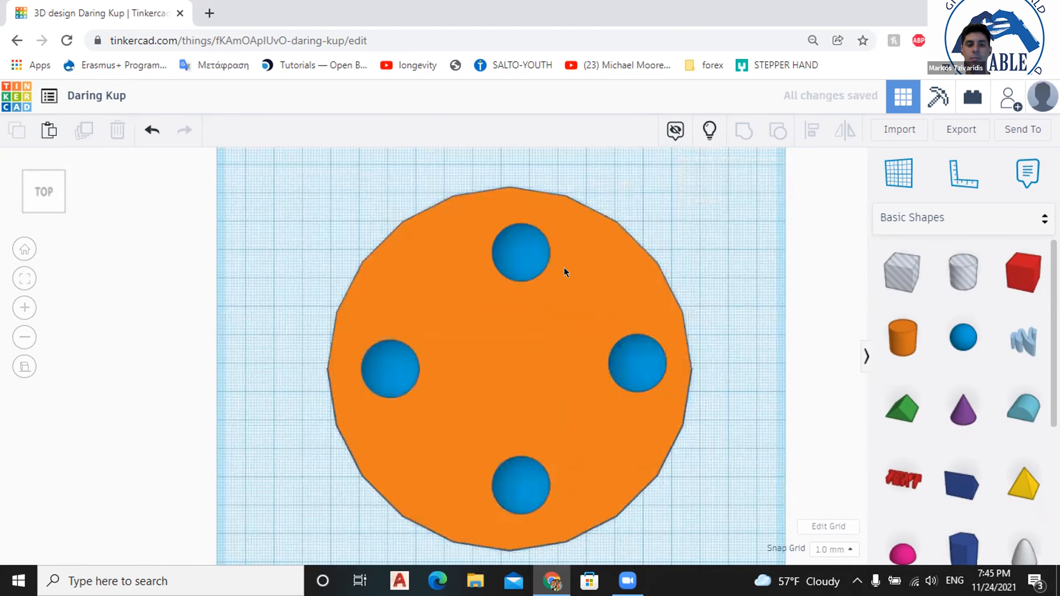
right_drag(340, 428, 455, 317)
right_drag(403, 367, 449, 369)
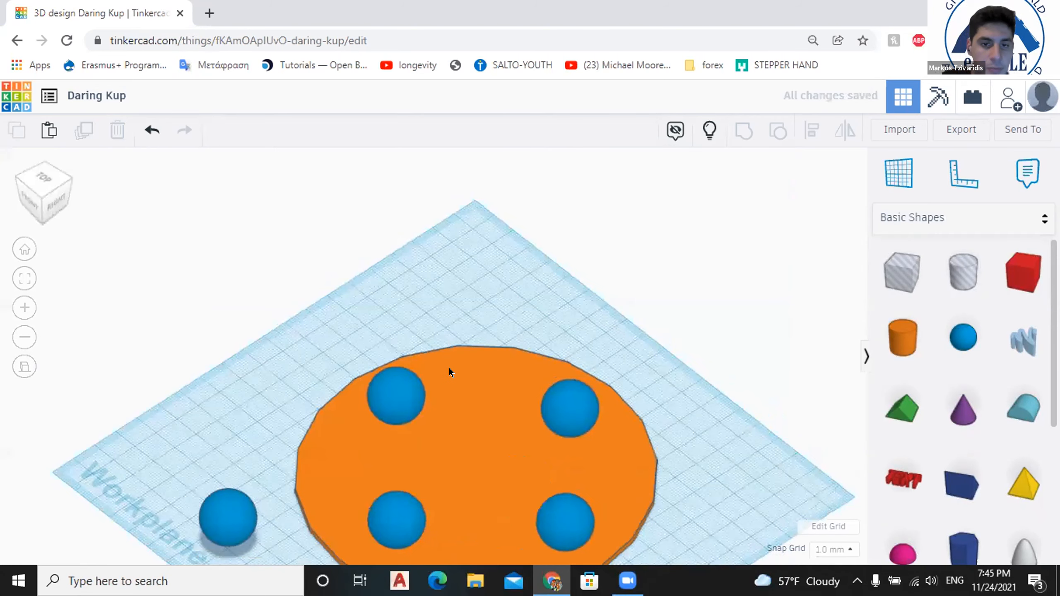
right_drag(264, 279, 251, 317)
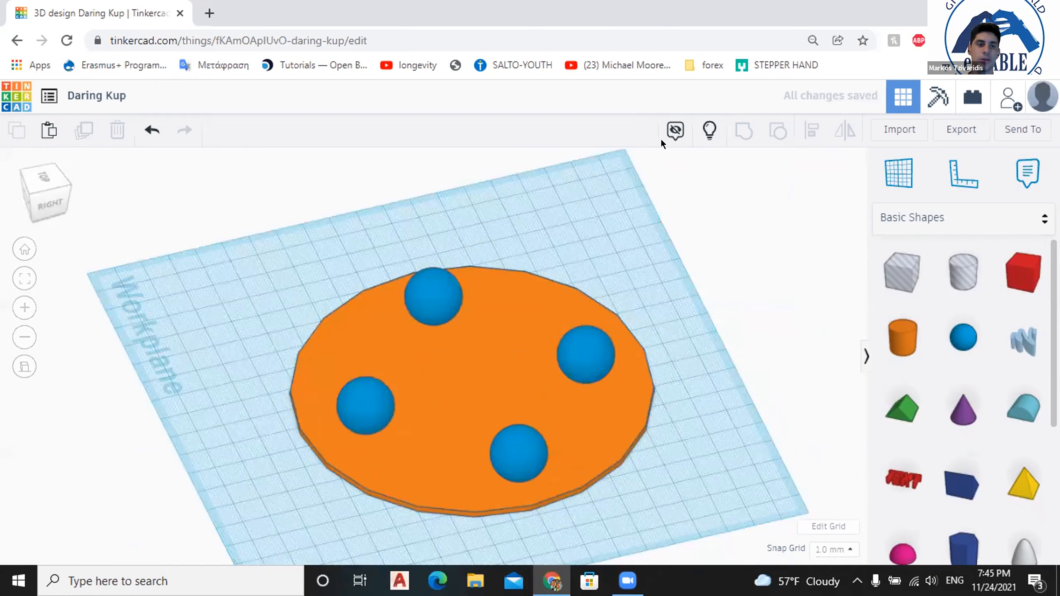
right_drag(276, 253, 584, 404)
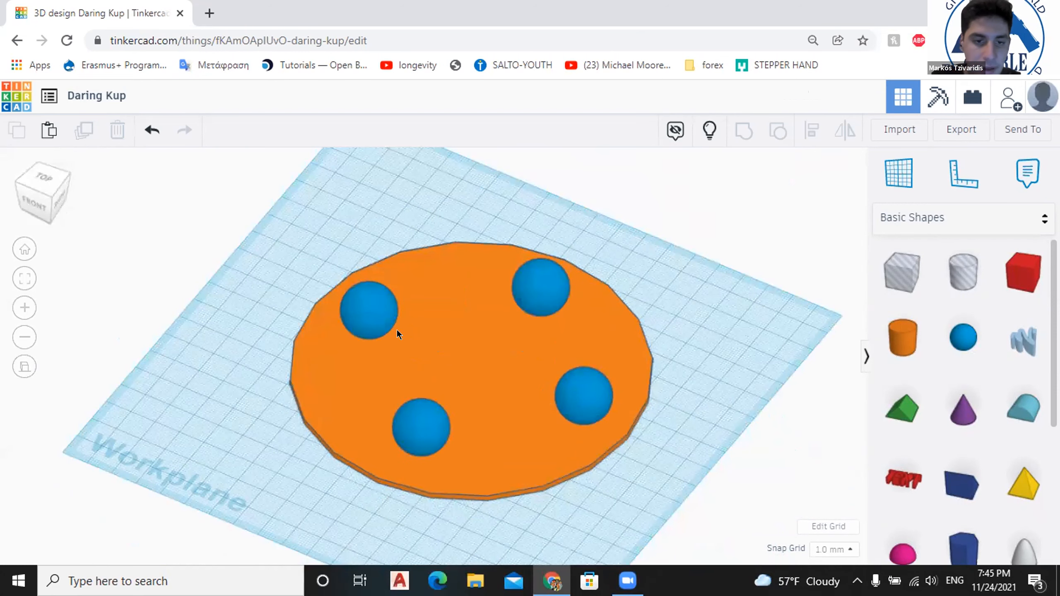
Undo the three sphere duplications.
key(ctrl+z)
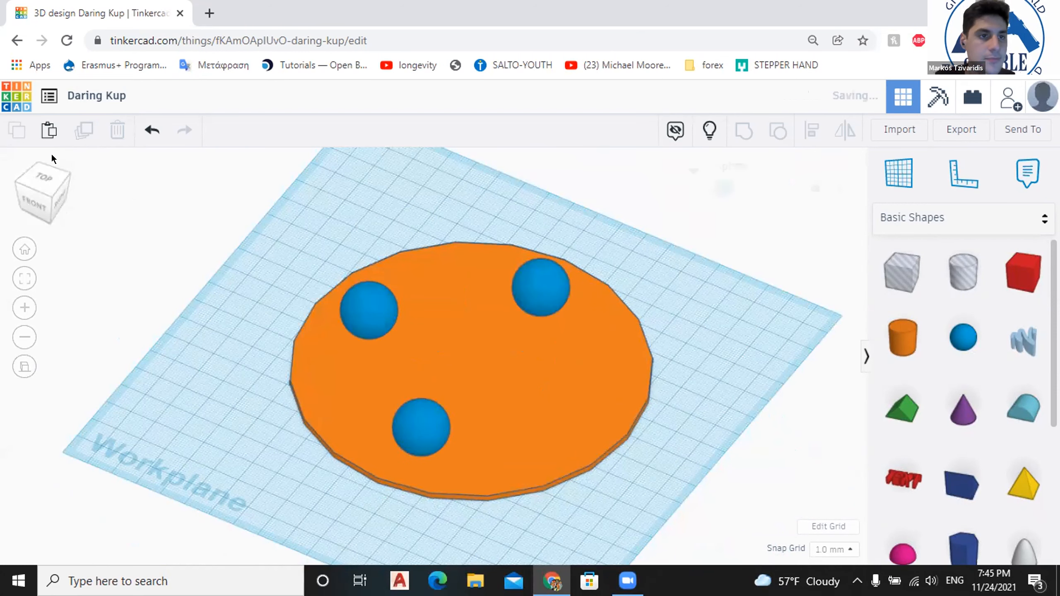
key(ctrl+z)
key(ctrl+z)
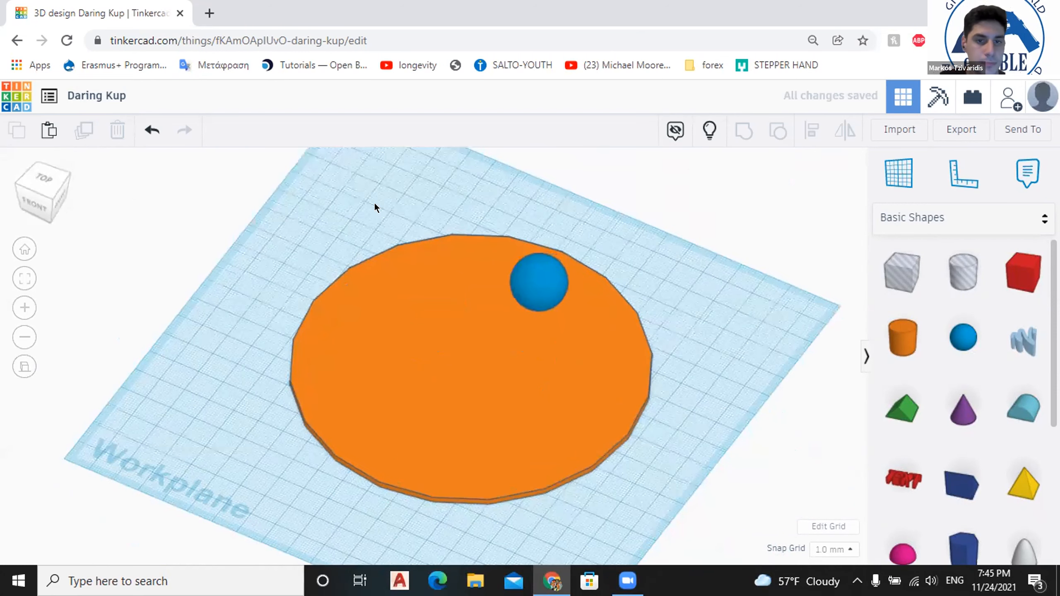
Move the sphere about 13 mm sideways and 1 mm along the other axis, away from the disc's centreline.
click(50, 178)
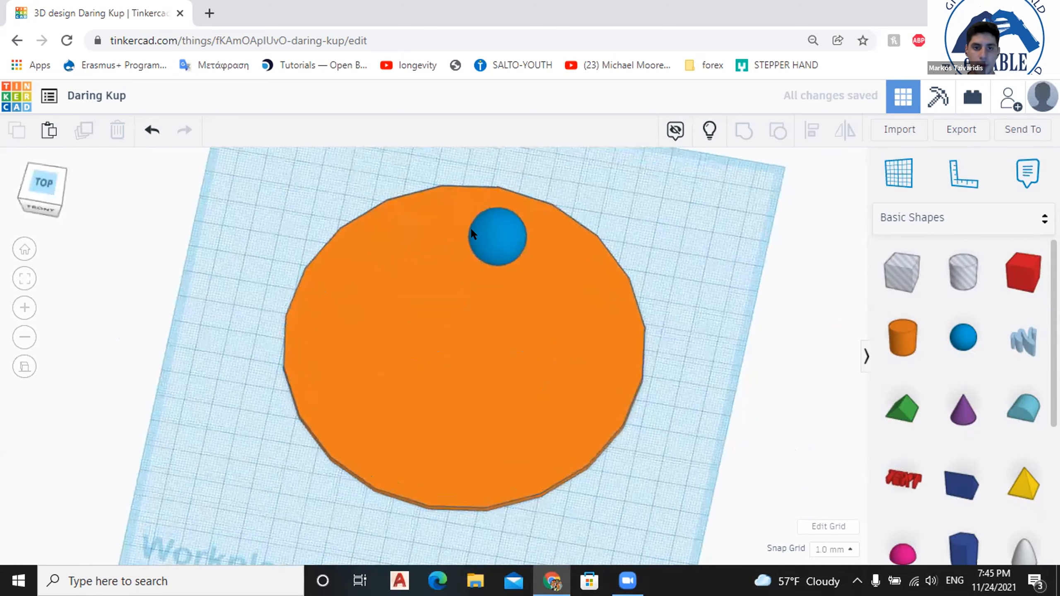
scroll(478, 222, down, 1)
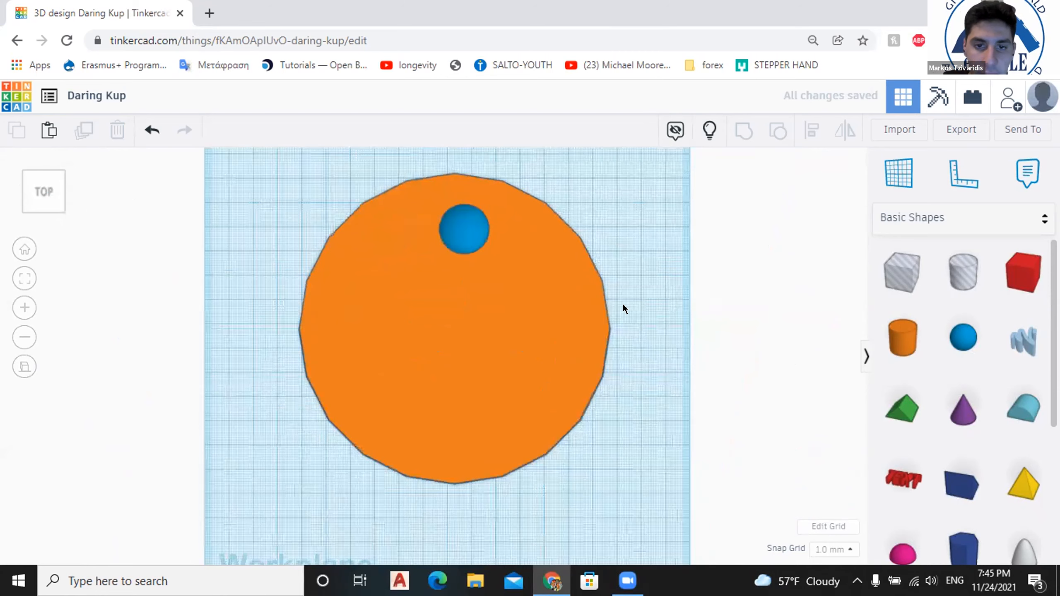
click(478, 240)
right_drag(522, 289, 514, 263)
drag(483, 254, 514, 262)
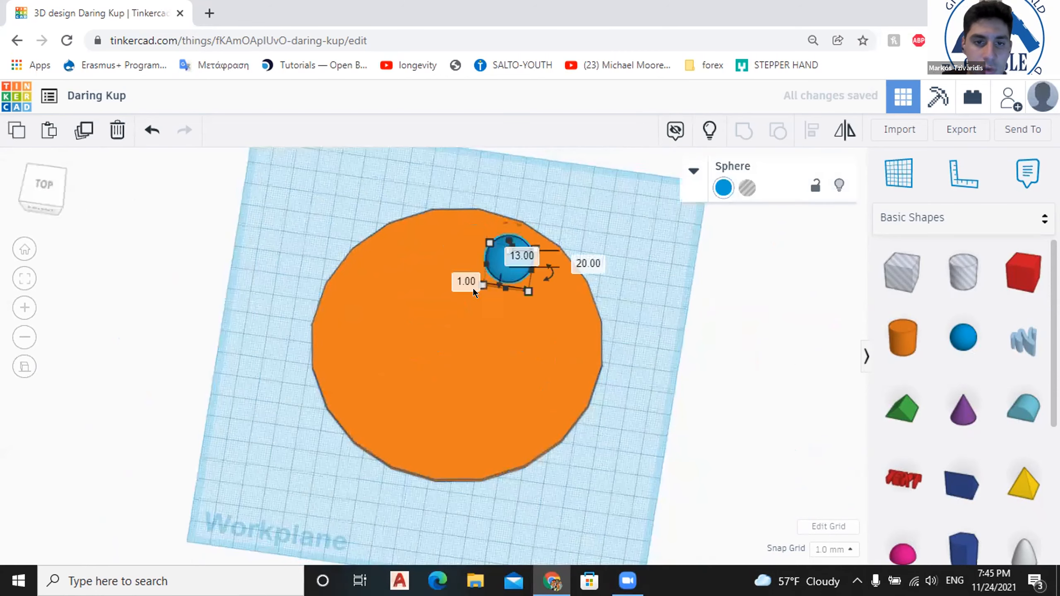
Align the sphere with the disc so it is centred between the disc's left and right edges.
shift+click(512, 354)
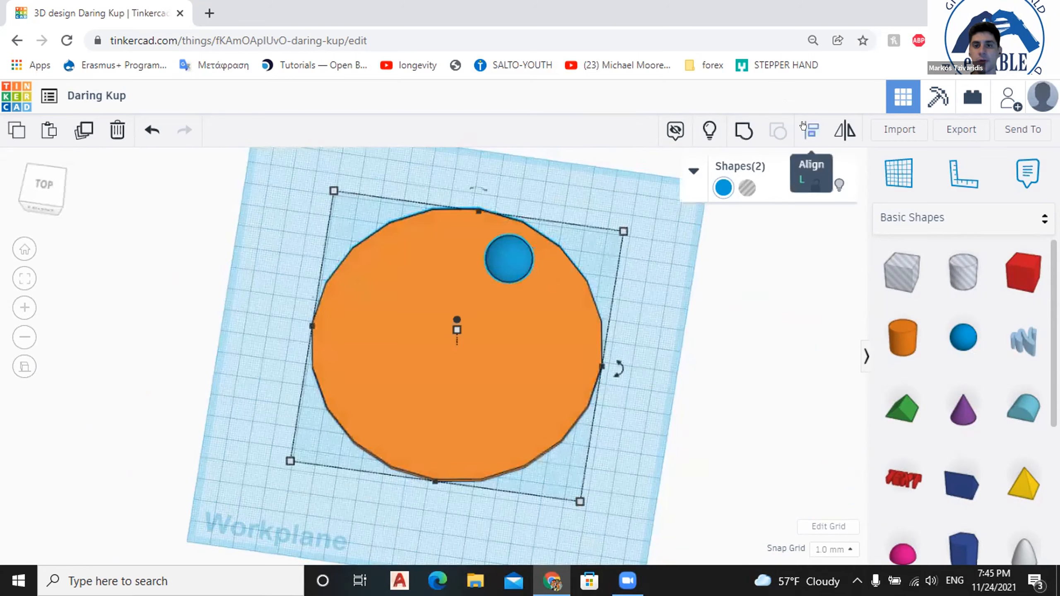
click(805, 125)
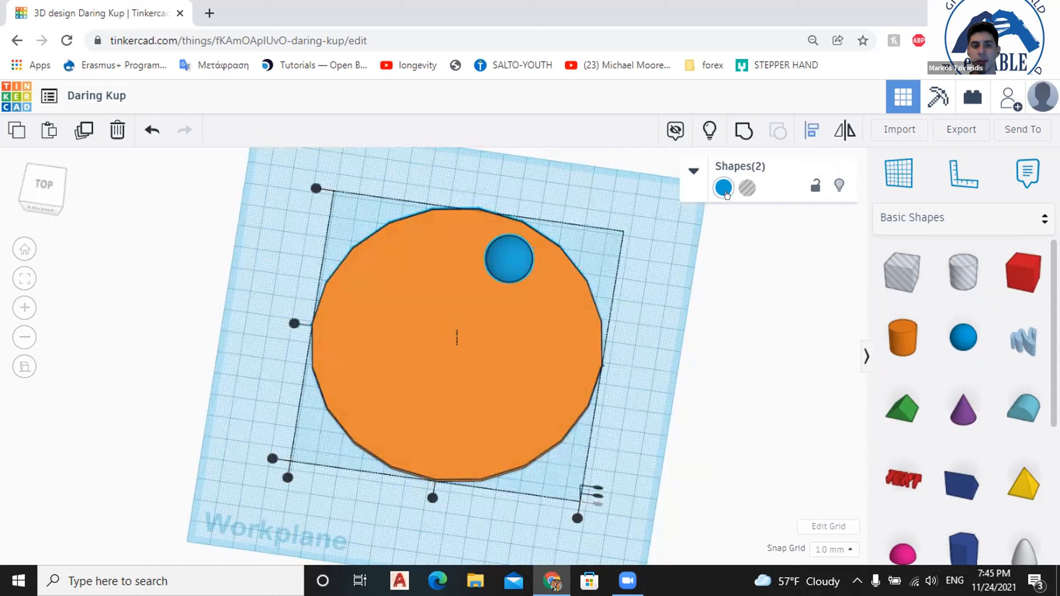
click(430, 493)
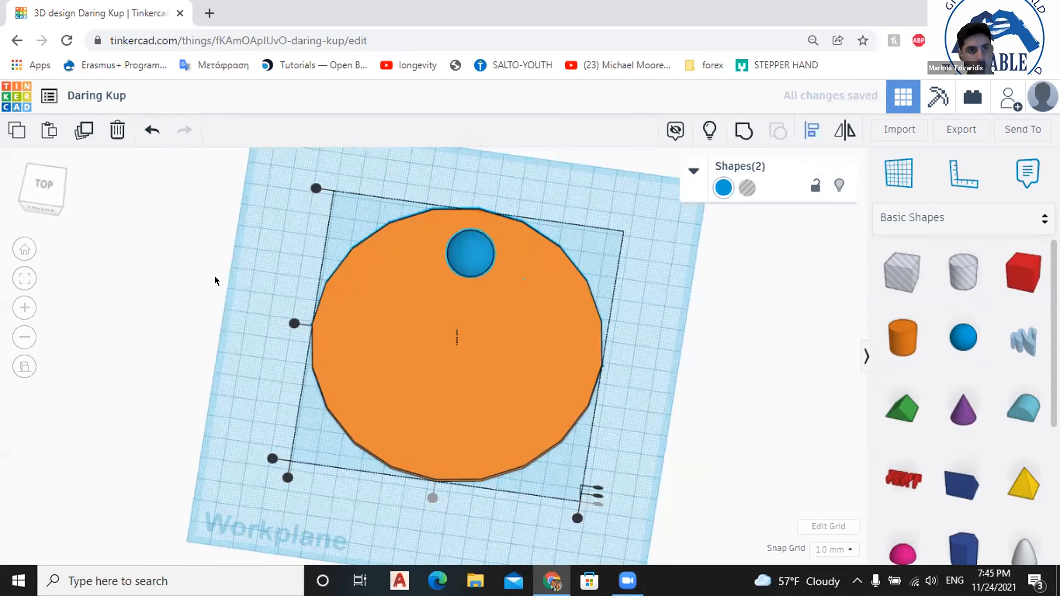
Duplicate the centred sphere and move the copy about 81 mm straight across to the disc's front side.
click(475, 240)
click(462, 246)
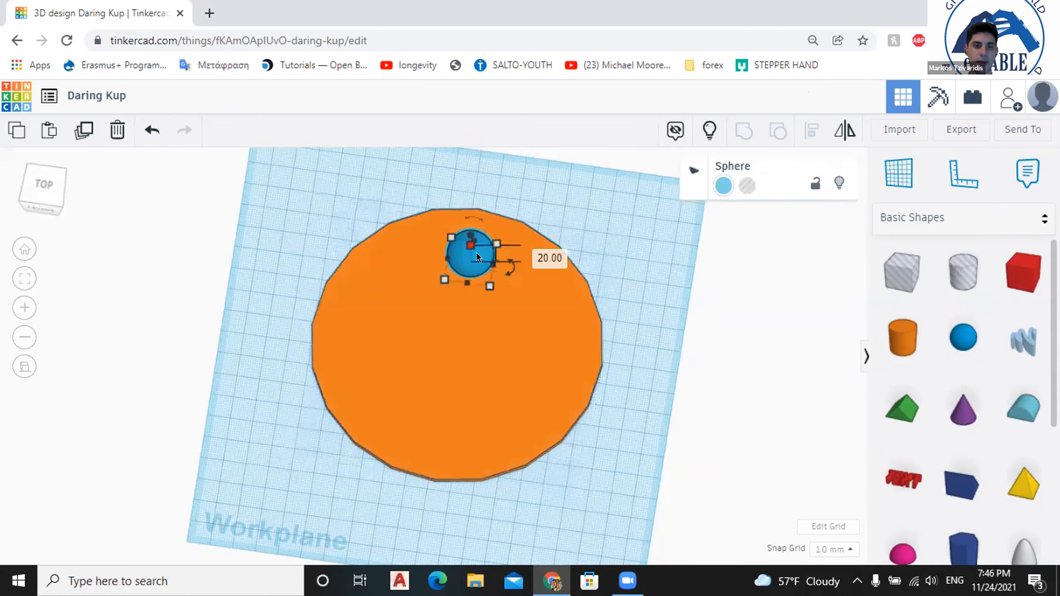
key(ctrl+d)
drag(476, 254, 447, 426)
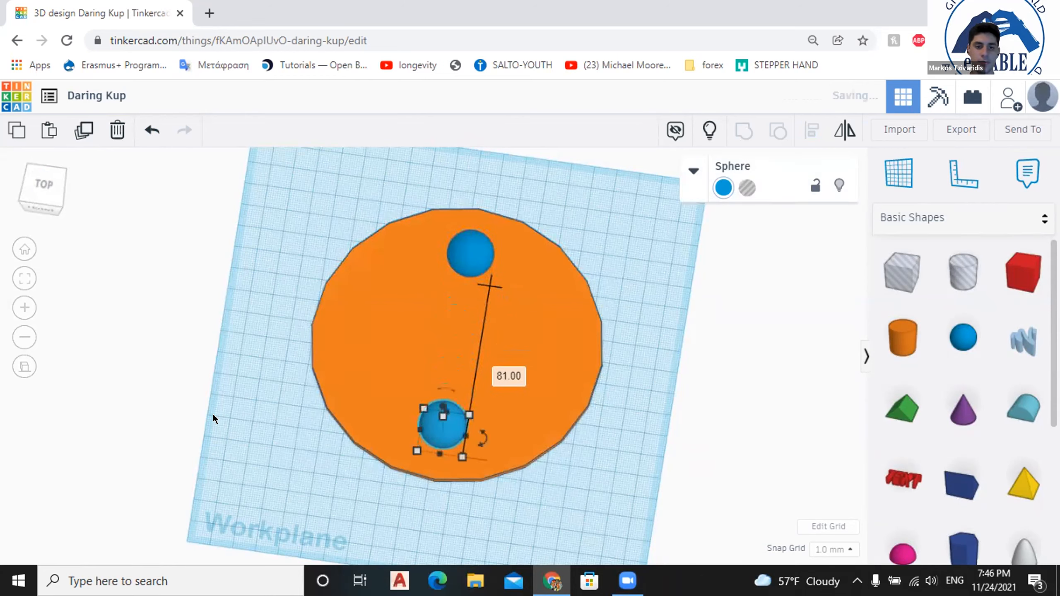
Shift the copied sphere along the centreline closer to the disc's front edge.
click(237, 391)
right_drag(499, 401, 544, 422)
drag(486, 399, 500, 420)
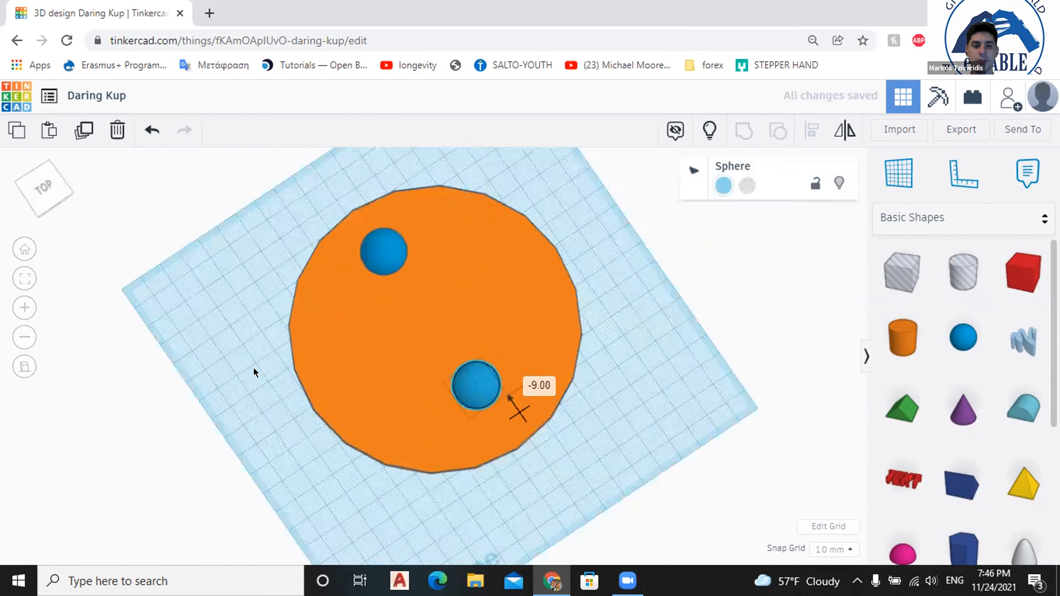
click(254, 368)
right_drag(267, 303, 540, 362)
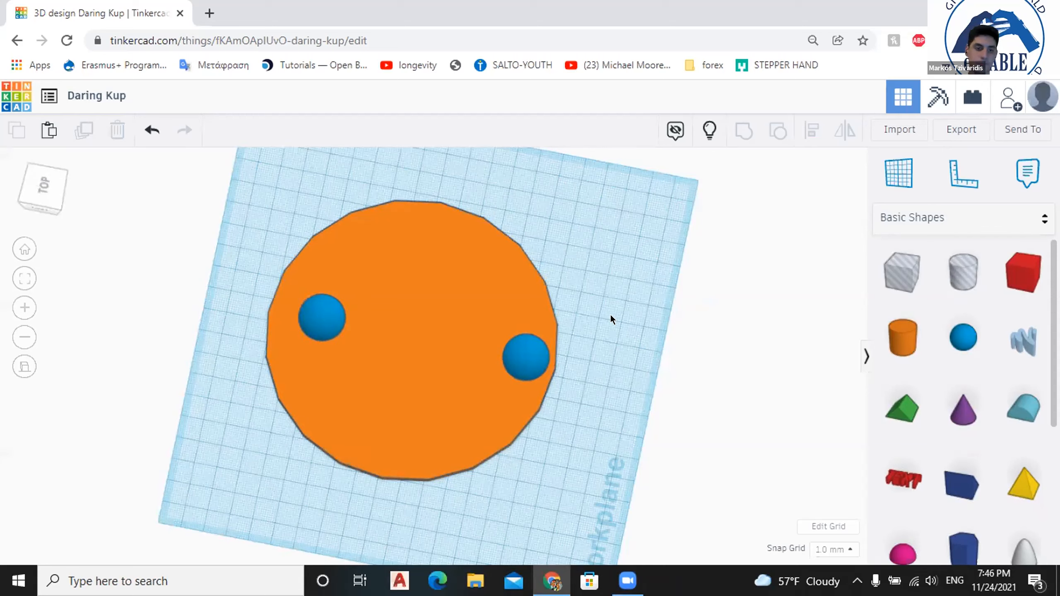
Place a ruler on the workplane beside the disc, near the workplane's back-left corner.
click(809, 242)
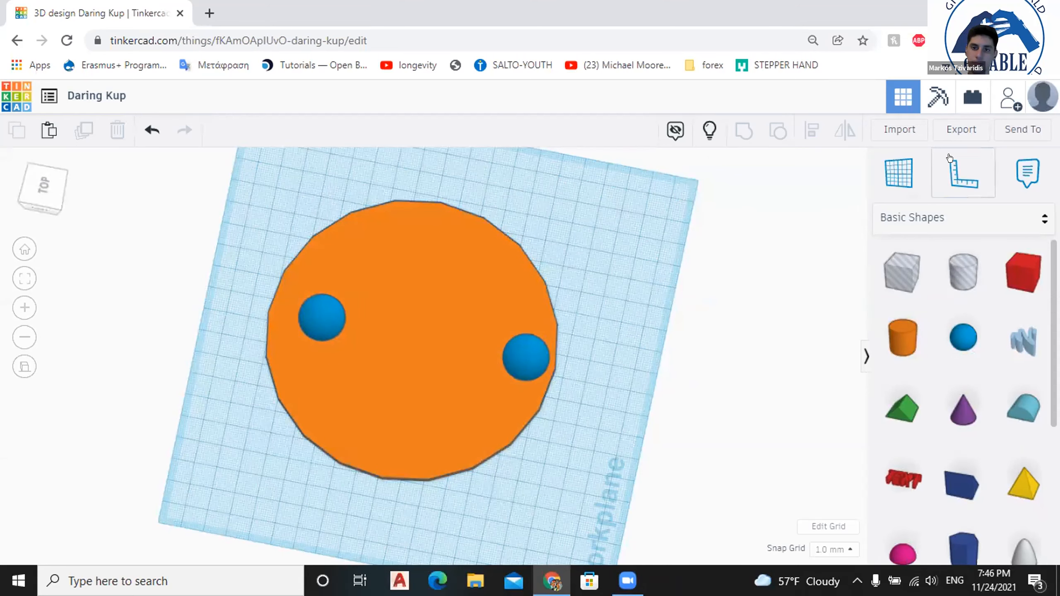
click(951, 160)
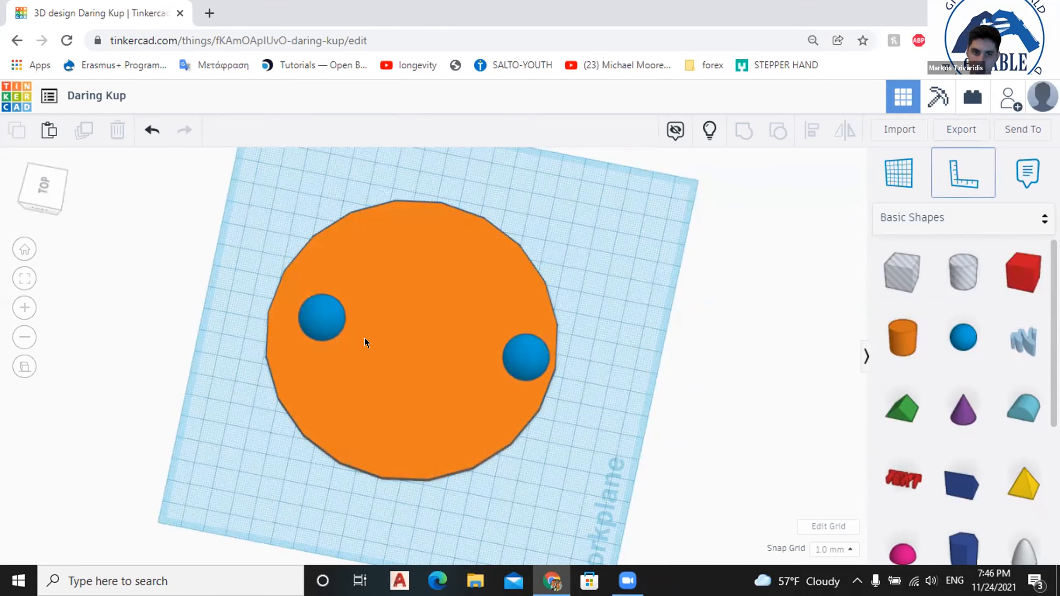
click(220, 477)
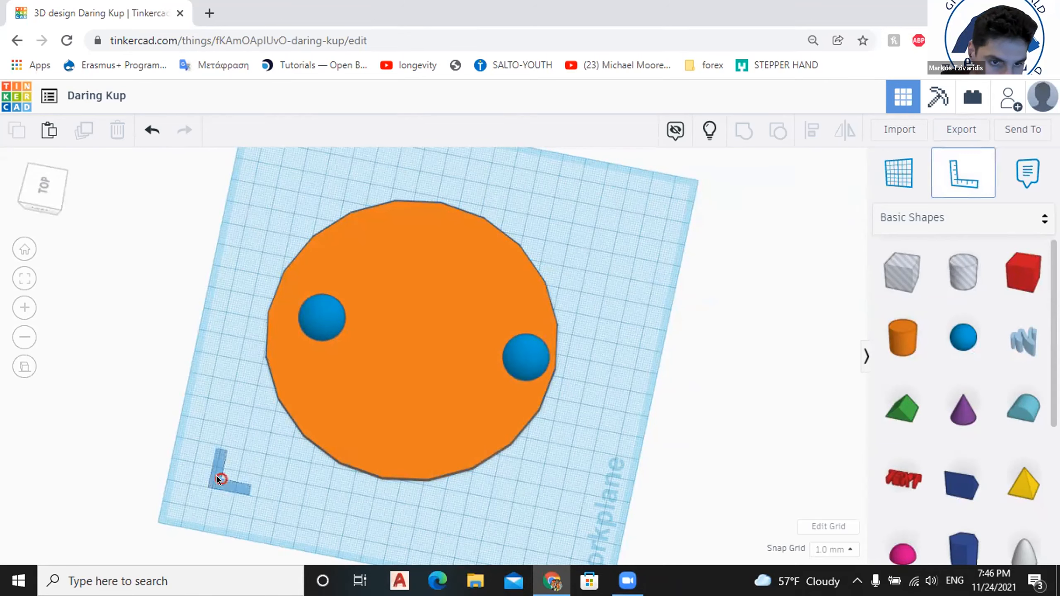
middle_drag(347, 353, 389, 339)
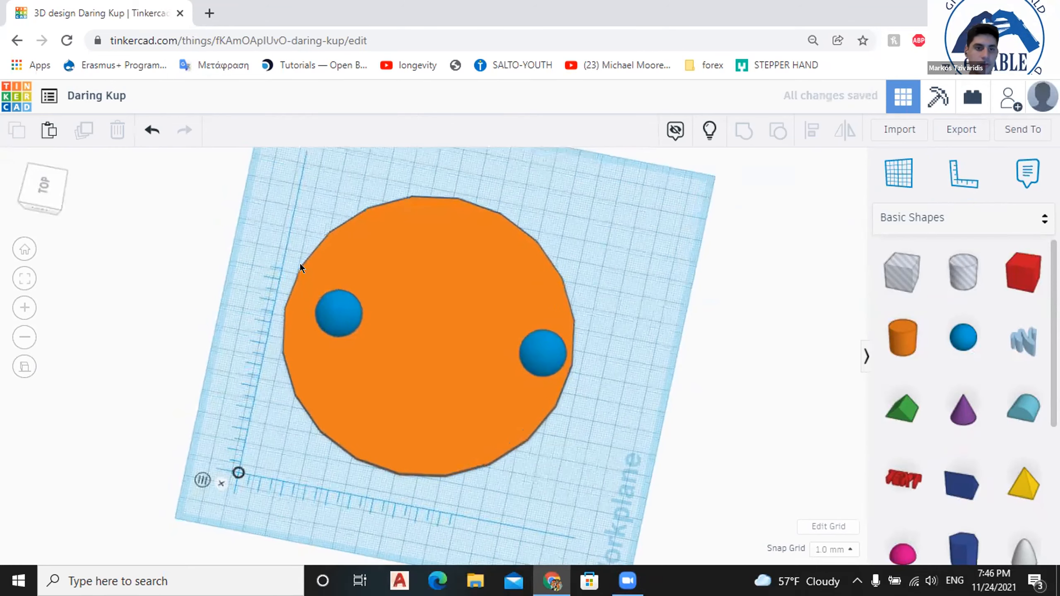
right_drag(328, 278, 323, 315)
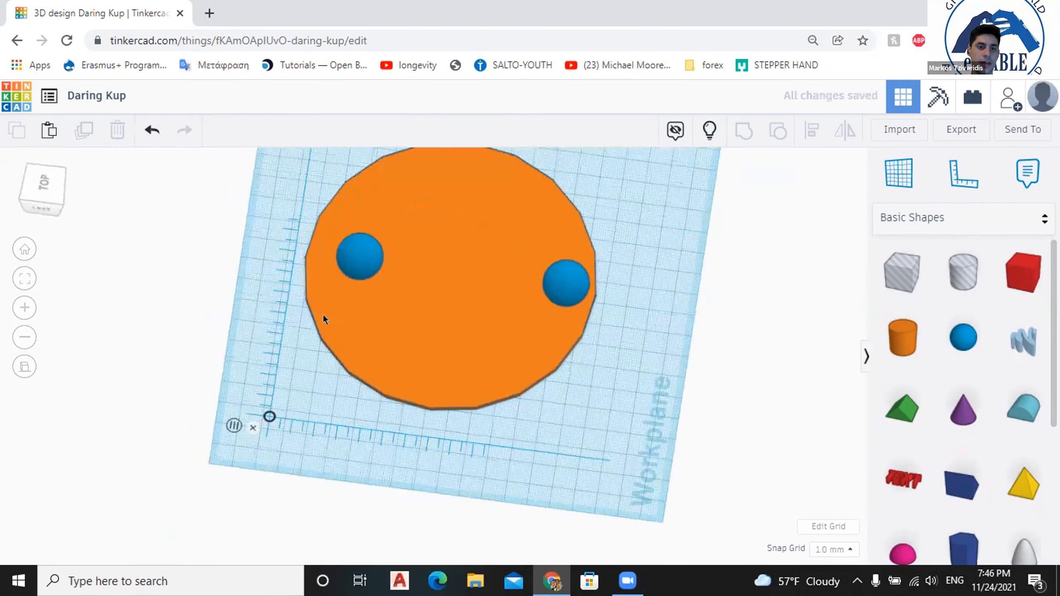
Examine the ruler distances of the disc and the back sphere to compare both spheres' gaps to the disc's edge.
click(351, 298)
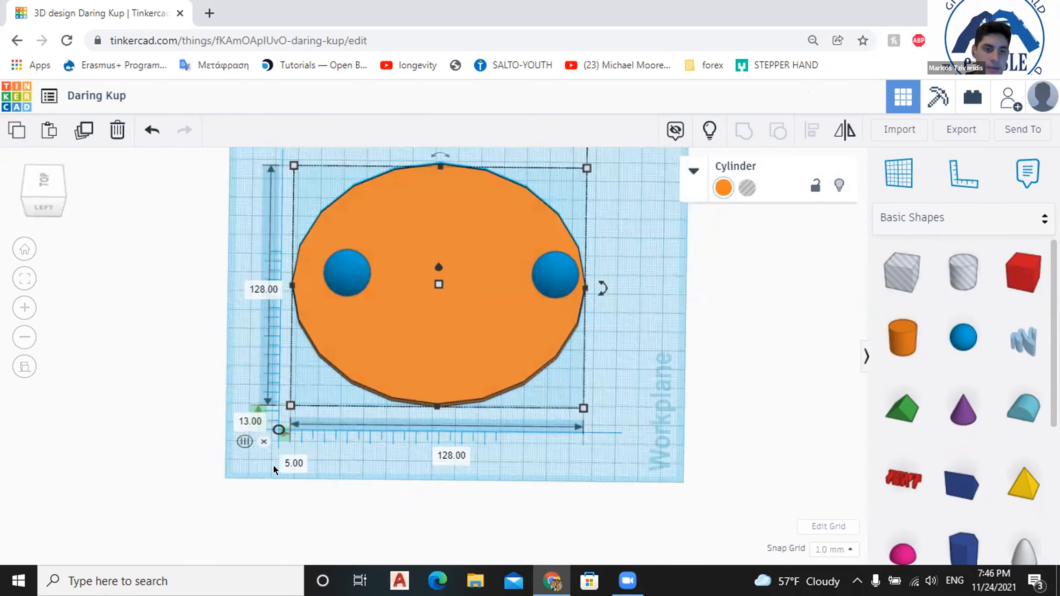
scroll(266, 329, up, 1)
scroll(250, 258, up, 2)
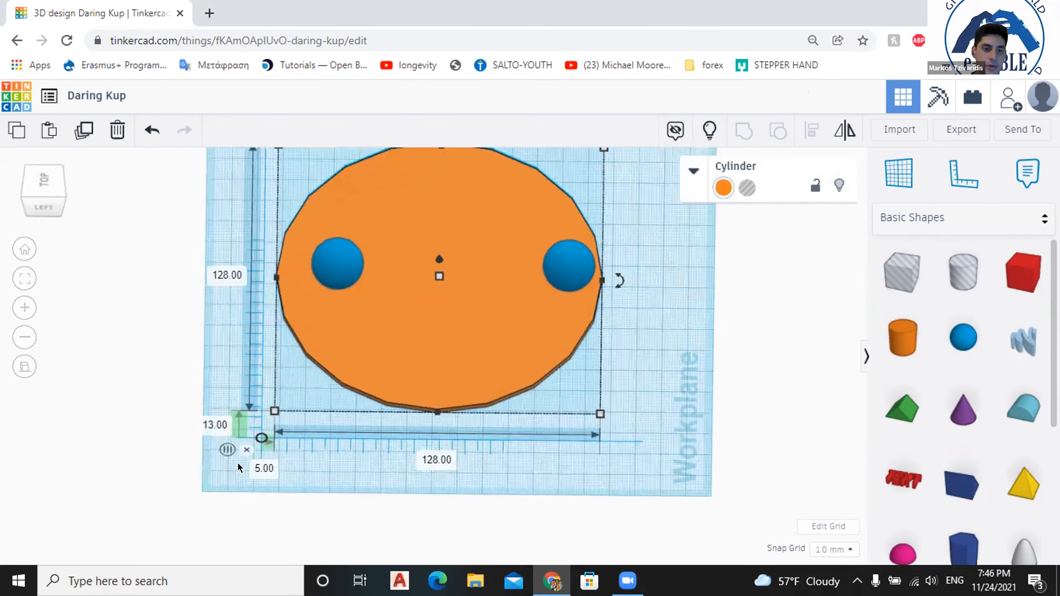
scroll(256, 260, up, 2)
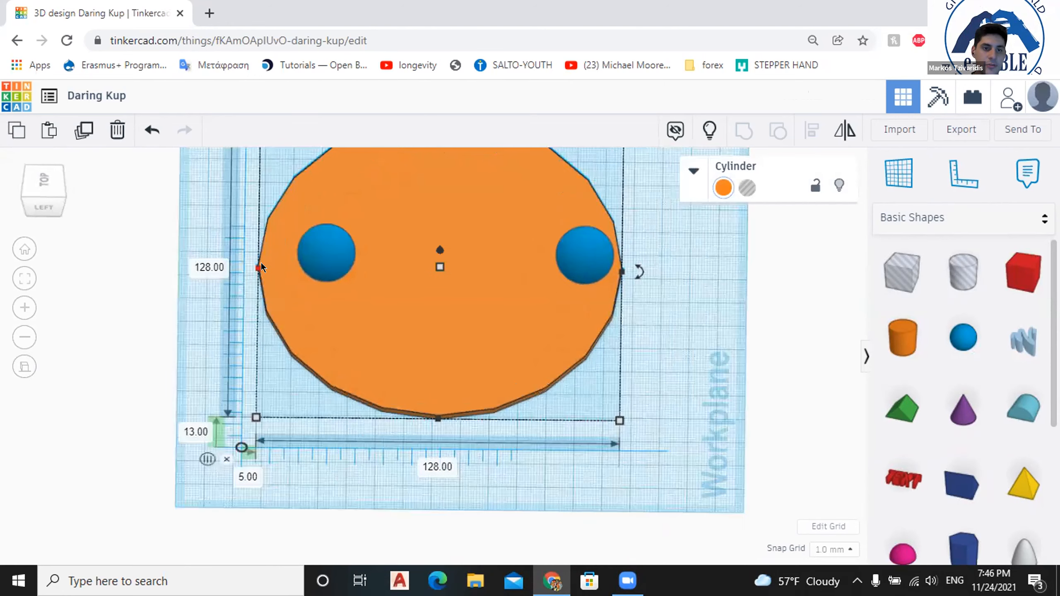
click(337, 240)
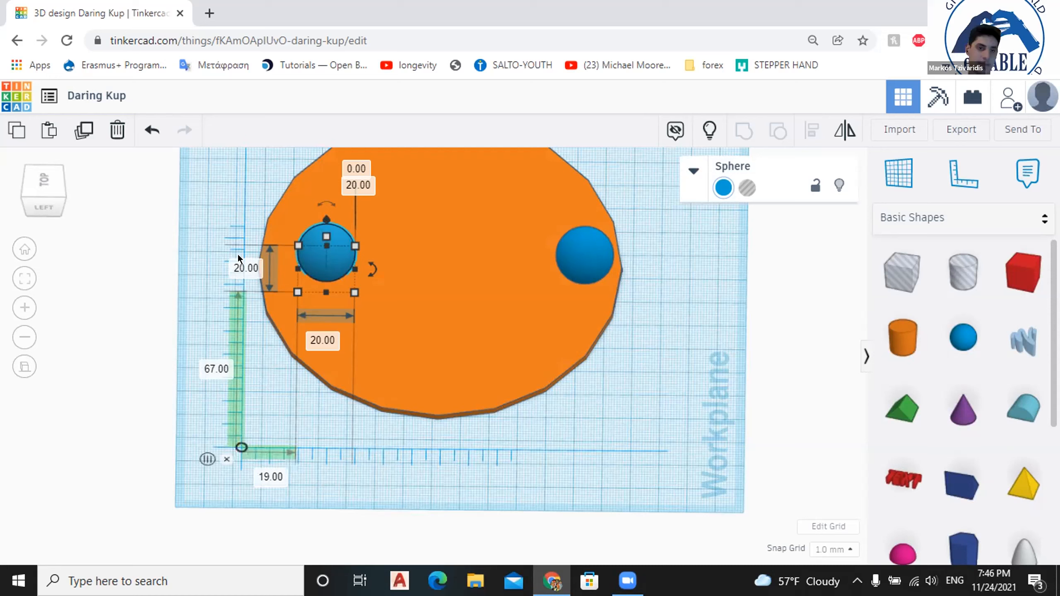
click(283, 289)
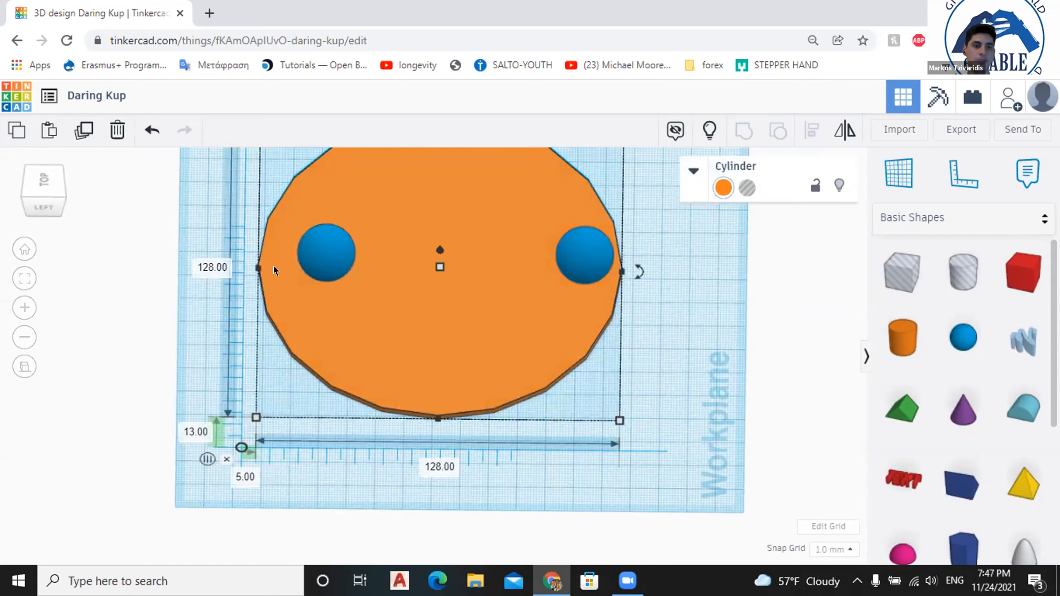
click(699, 362)
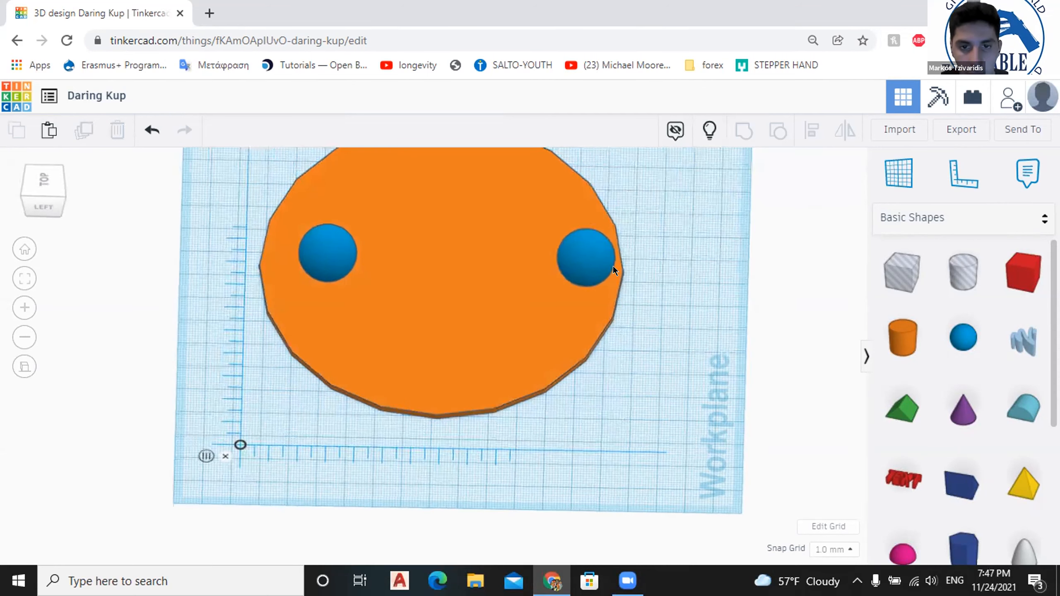
right_drag(650, 289, 645, 301)
click(624, 277)
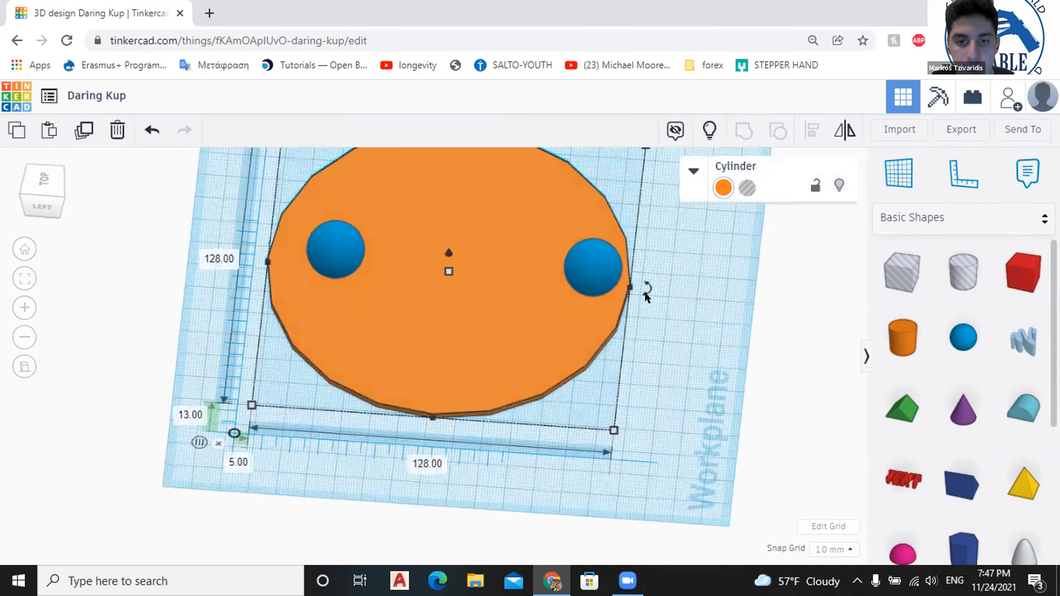
right_drag(614, 268, 609, 265)
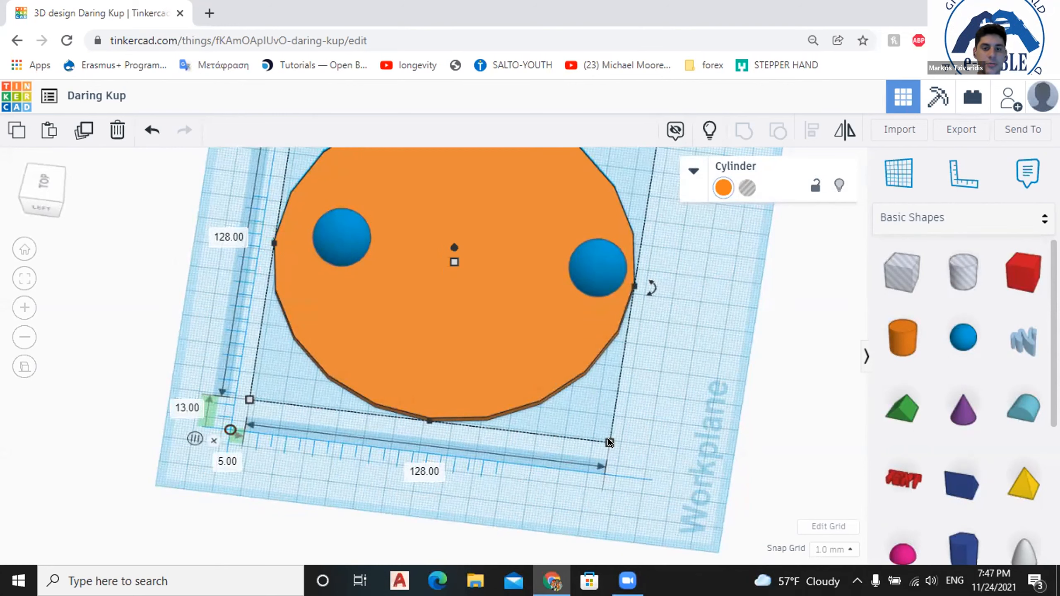
Flip the ruler's direction and examine the disc's distance measured to its far edge.
click(230, 430)
scroll(427, 512, up, 1)
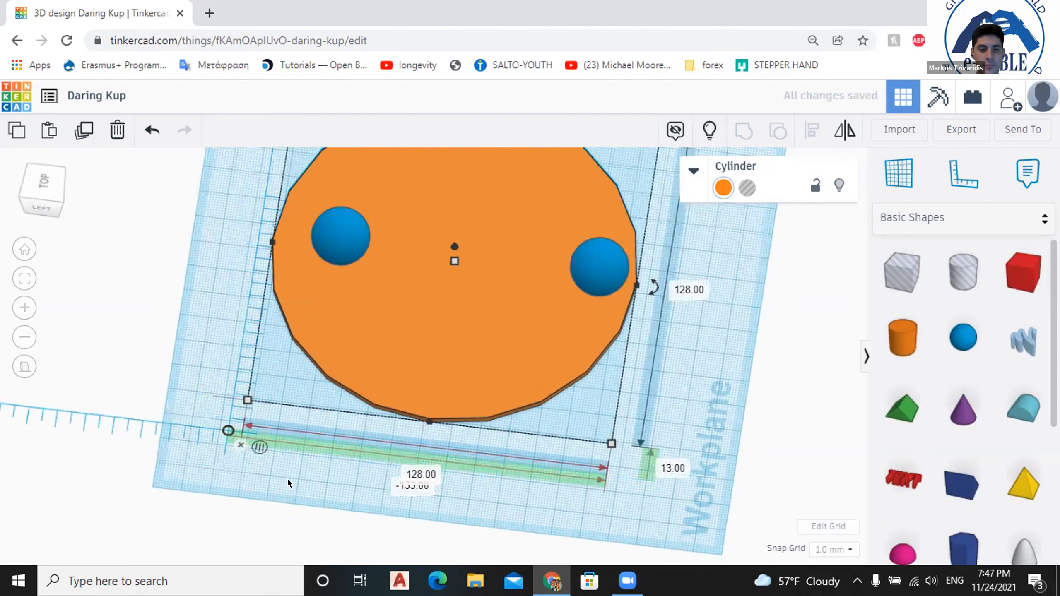
scroll(411, 488, up, 2)
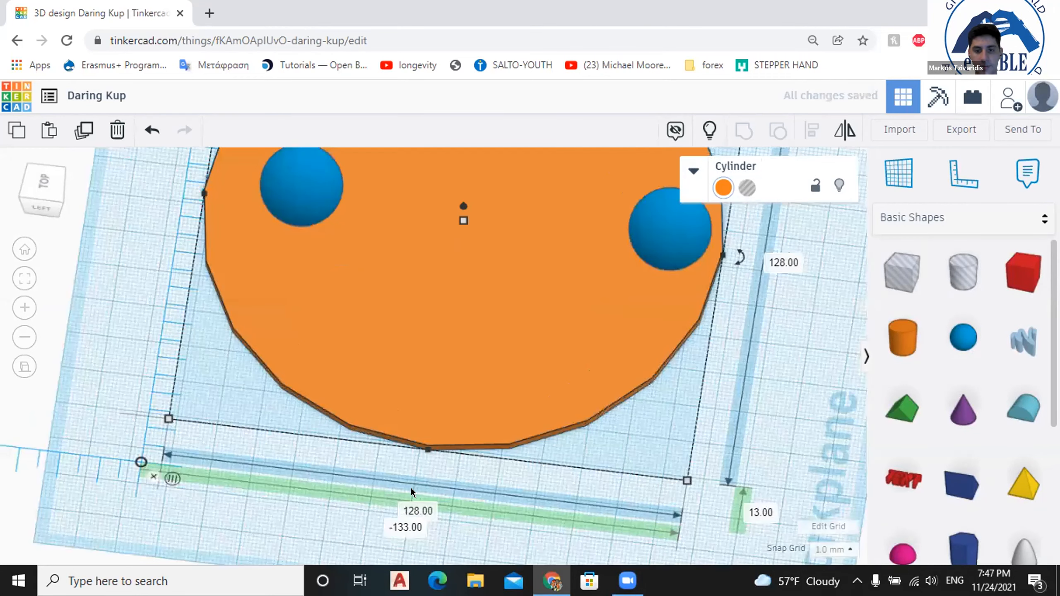
scroll(644, 512, down, 3)
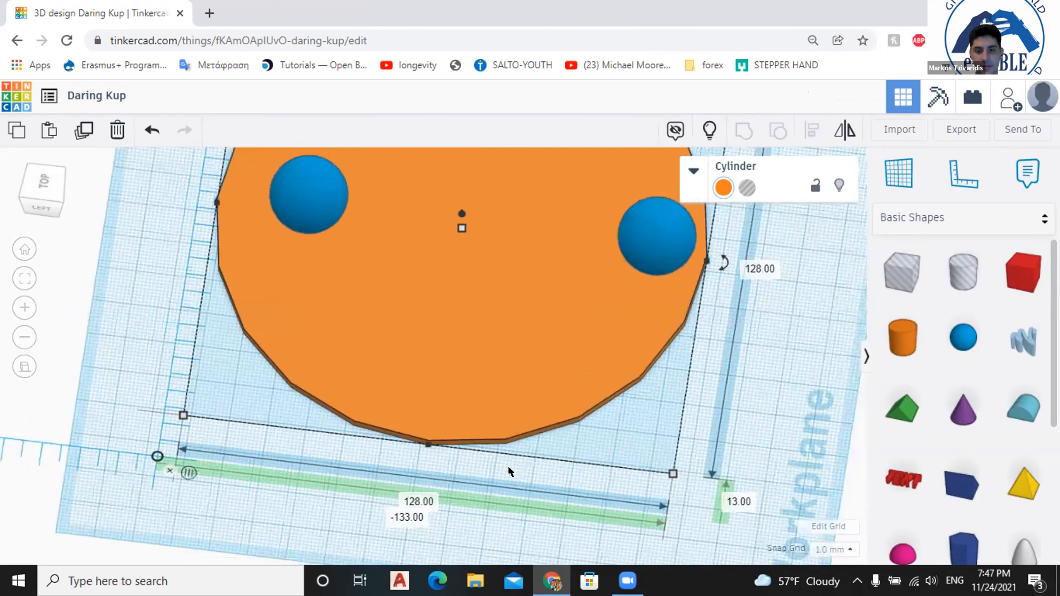
scroll(508, 465, down, 1)
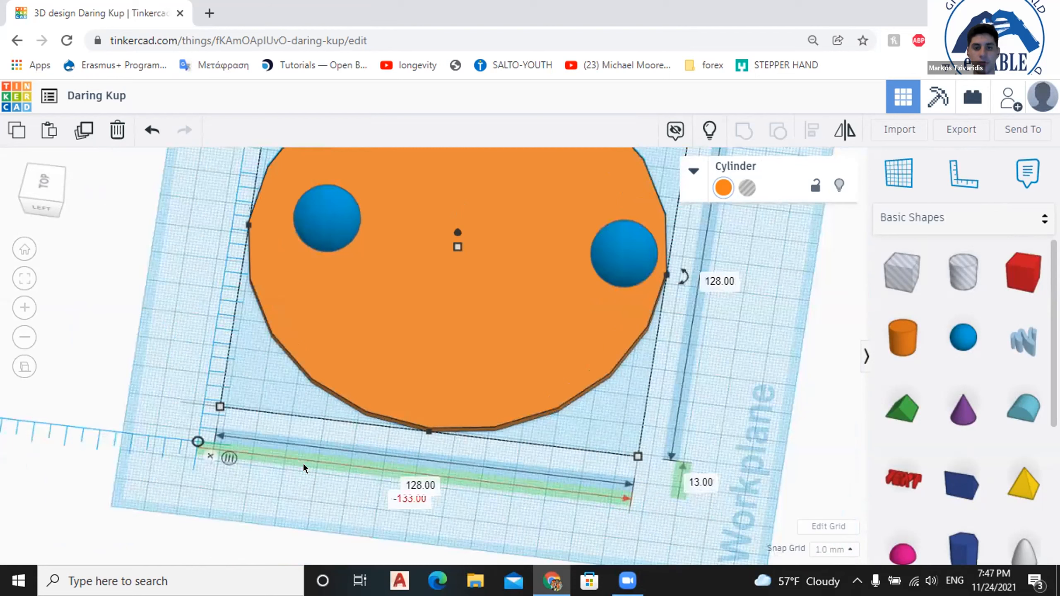
Set the front sphere's ruler distance along the centreline to -119 mm and deselect it.
click(659, 265)
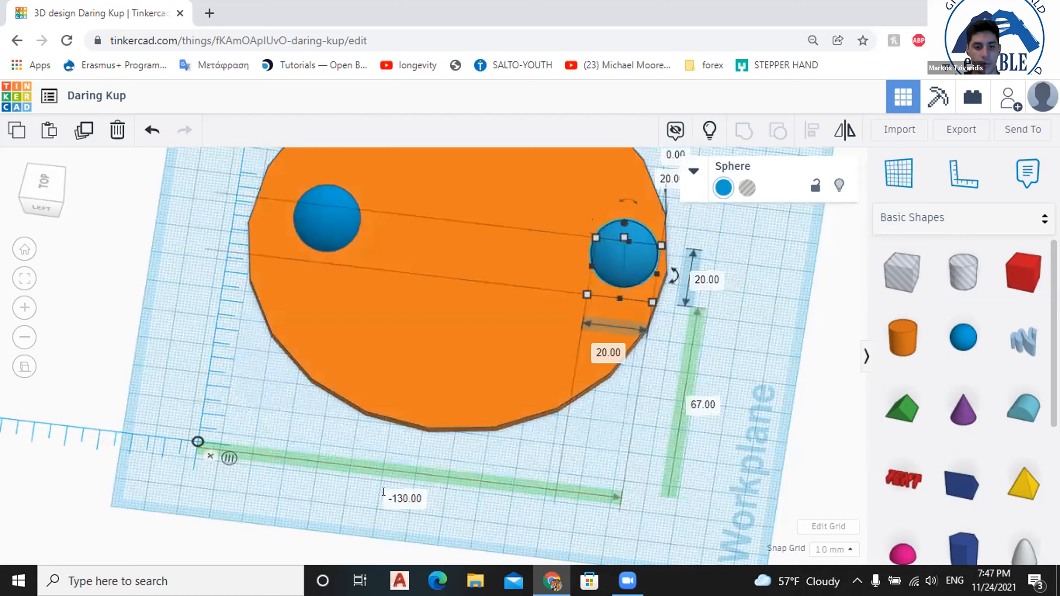
click(383, 493)
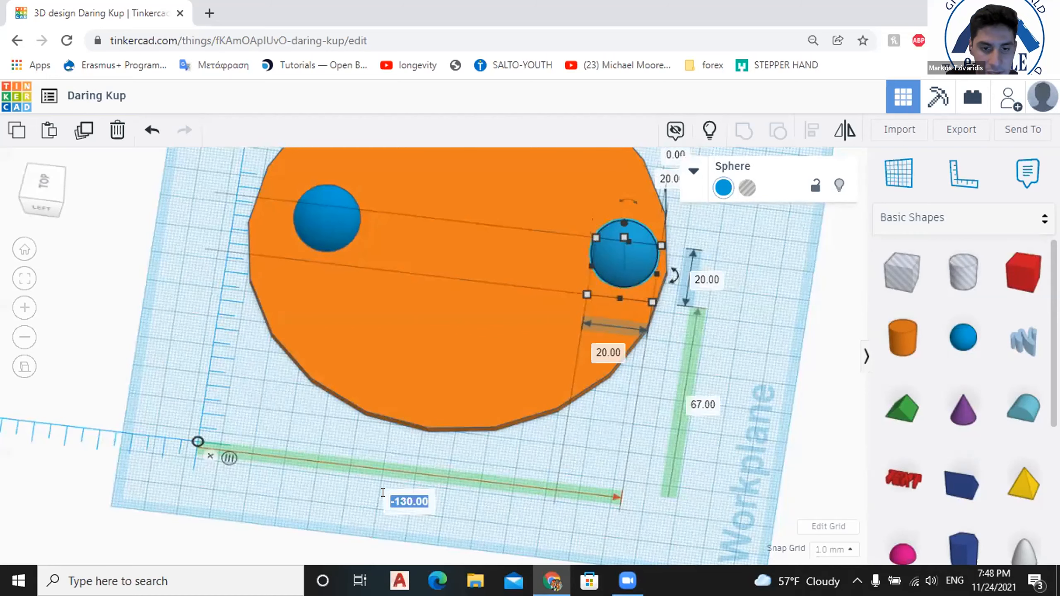
key(Right)
key(BackSpace)
key(BackSpace)
key(BackSpace)
key(BackSpace)
key(BackSpace)
text(19)
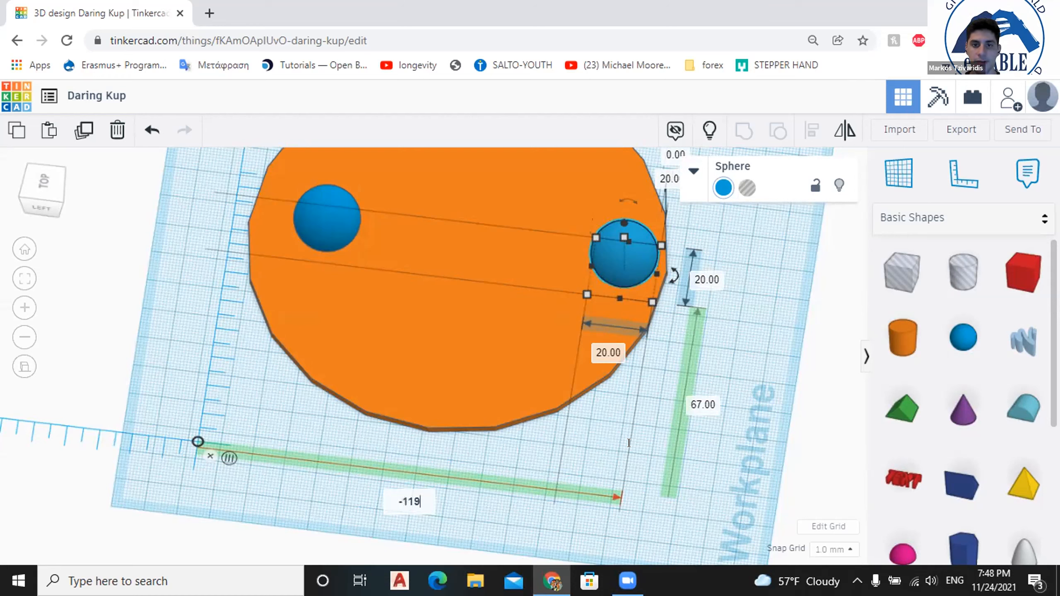
key(Return)
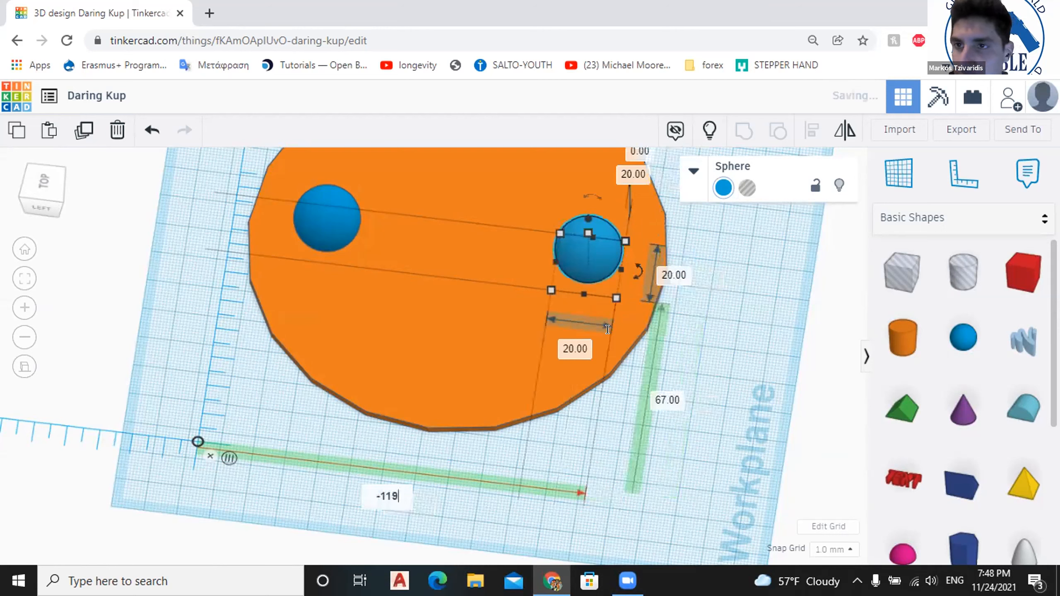
key(Escape)
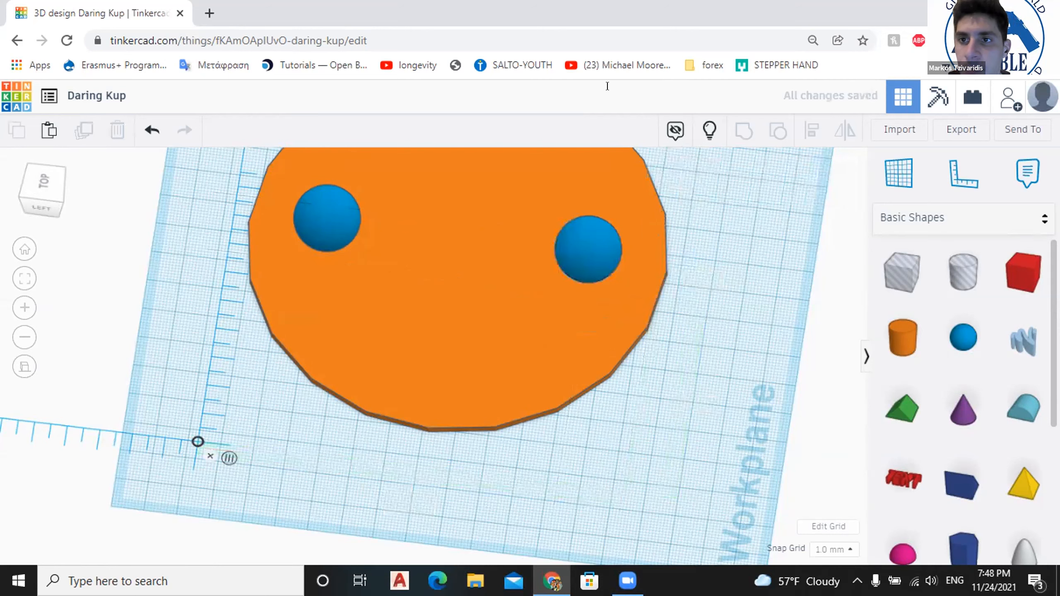
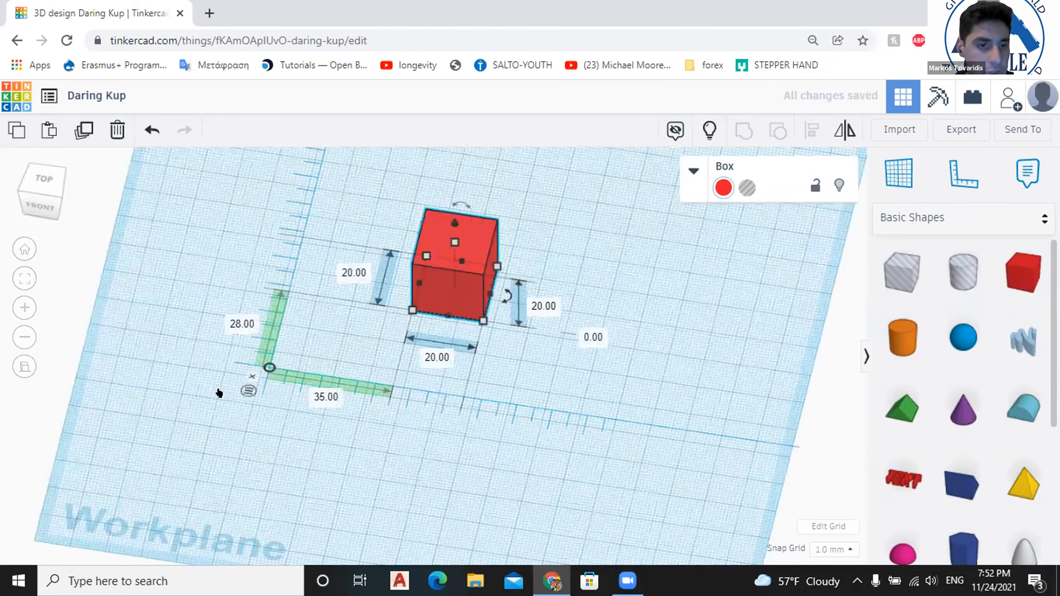
Measure the red box from its centre and set both of its horizontal ruler distances to 0.
scroll(220, 386, up, 2)
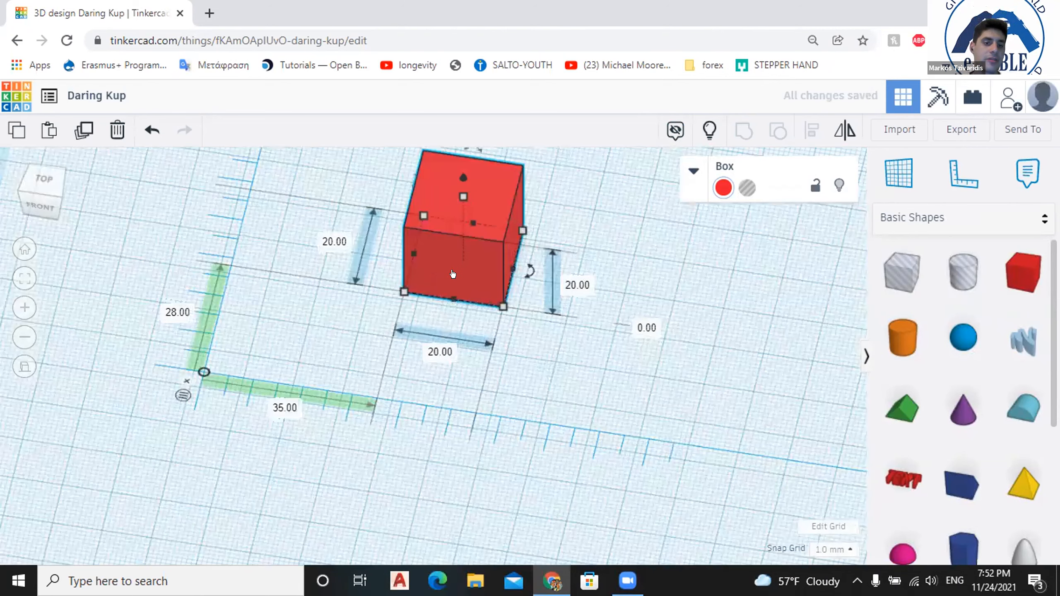
scroll(453, 274, down, 2)
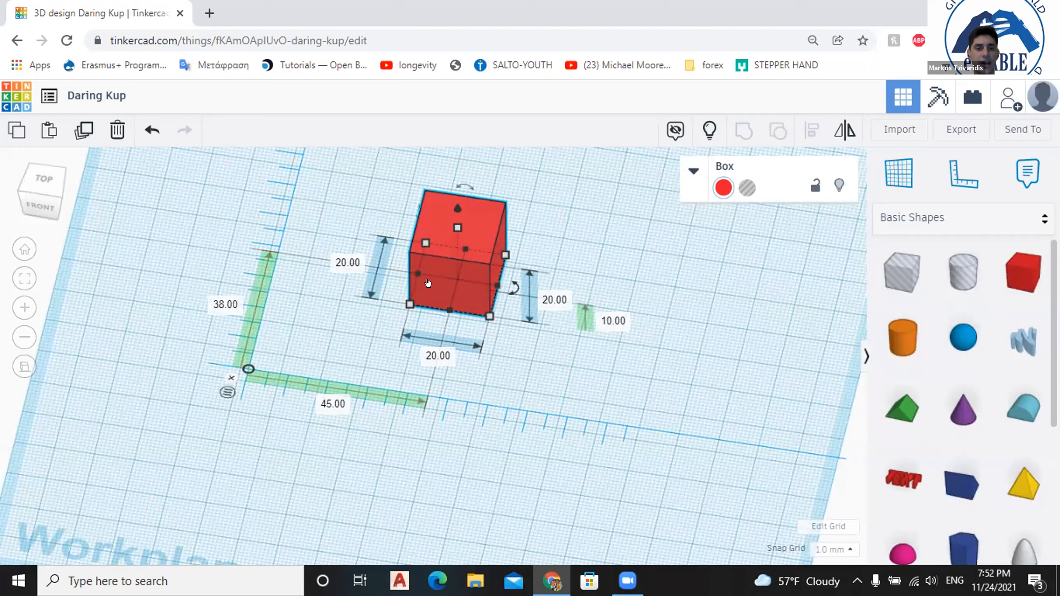
click(229, 306)
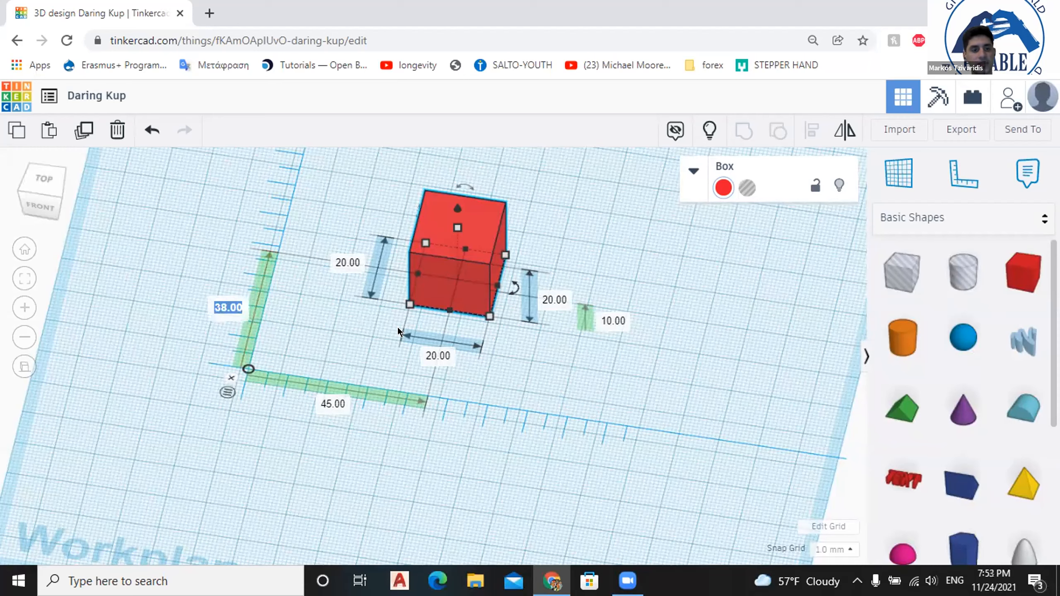
text(0)
key(Return)
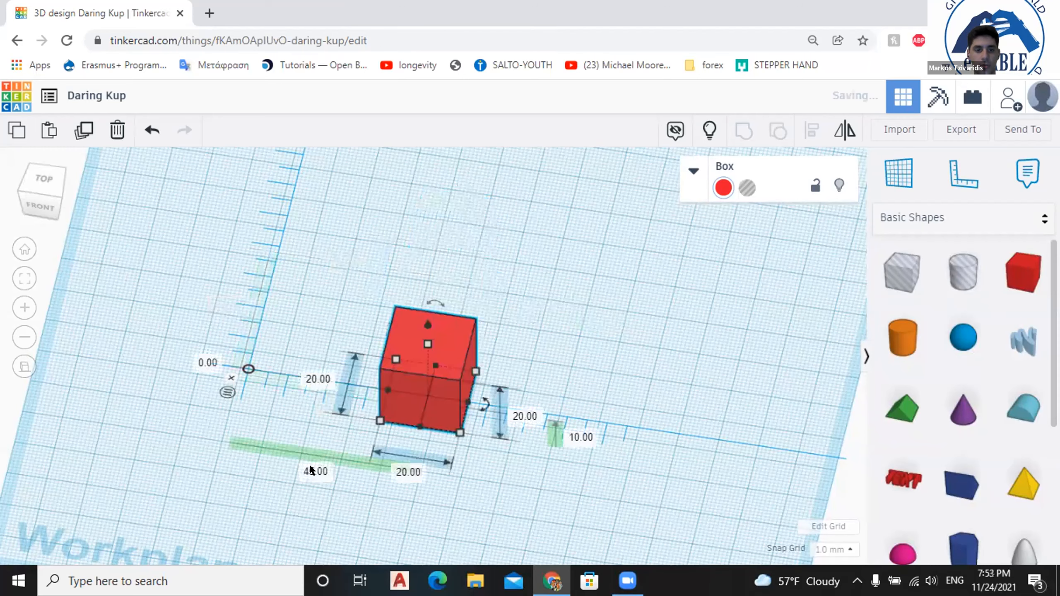
click(314, 472)
text(0)
key(Return)
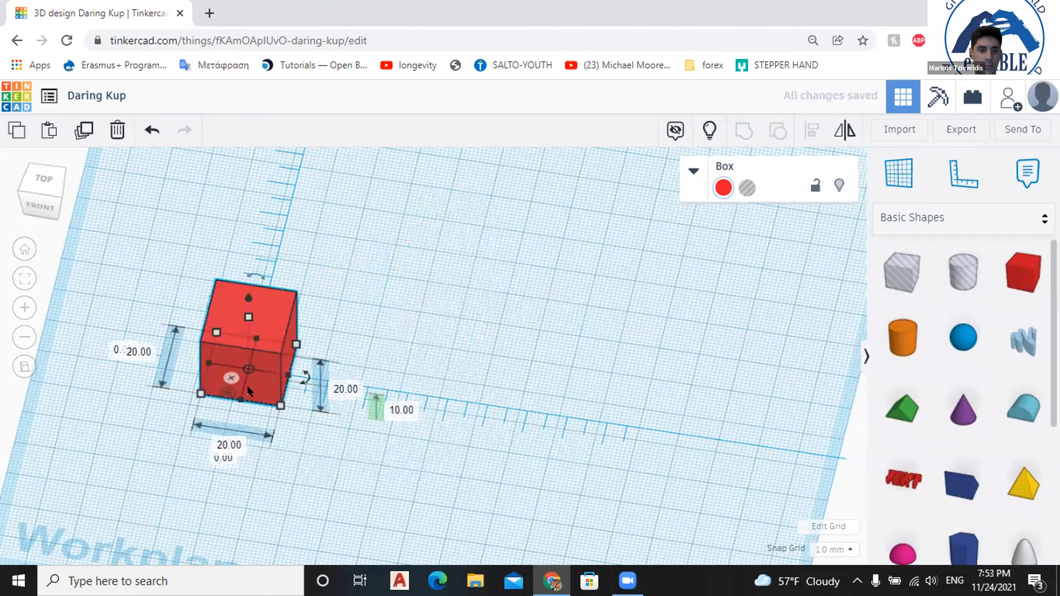
Examine how the red box sits on the ruler's origin, close up and from farther away, with the box deselected.
scroll(175, 367, up, 1)
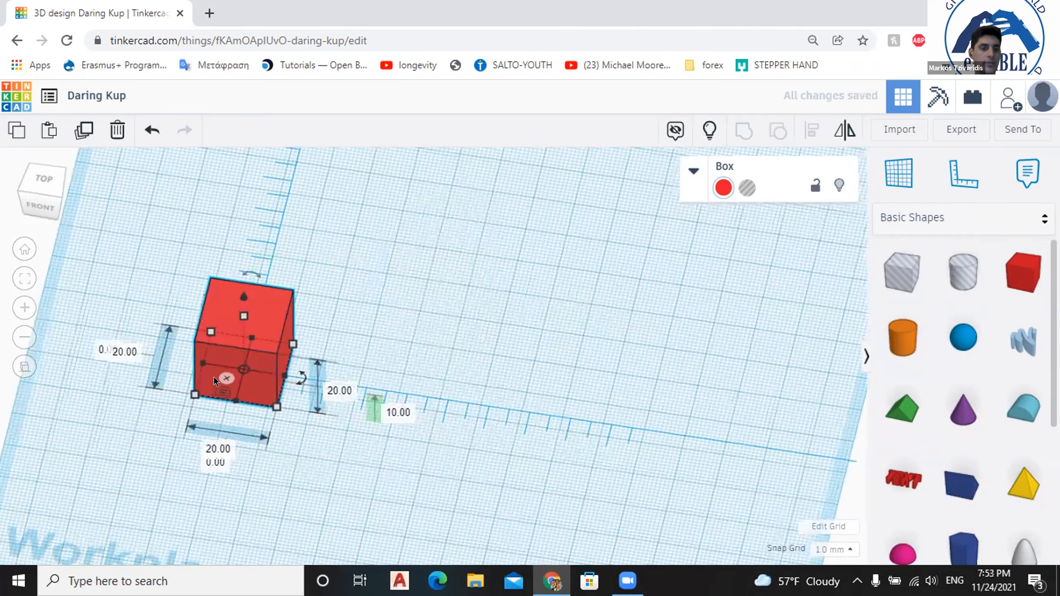
scroll(279, 305, up, 1)
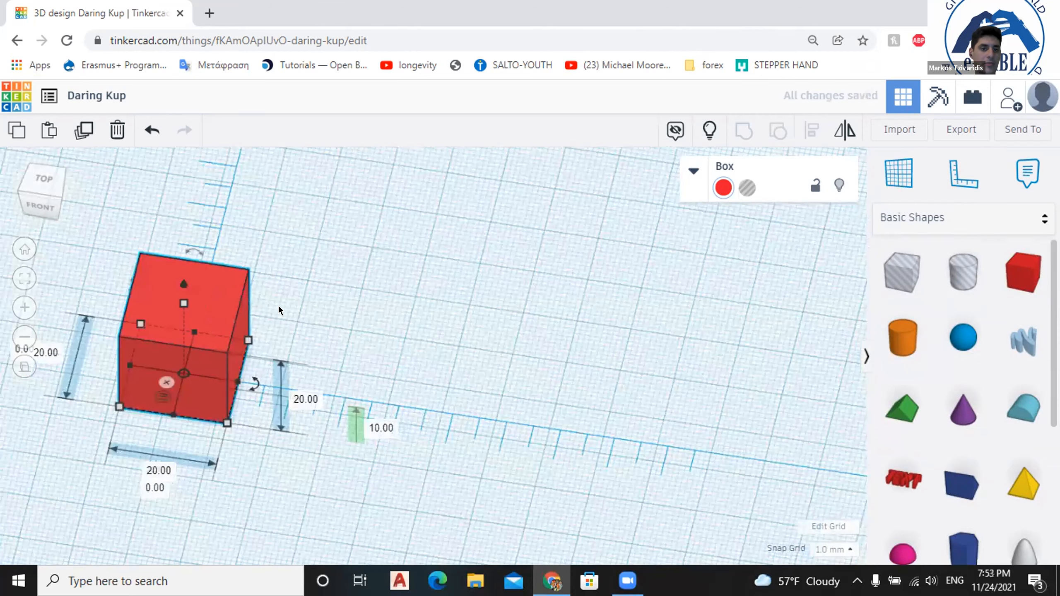
scroll(323, 317, up, 1)
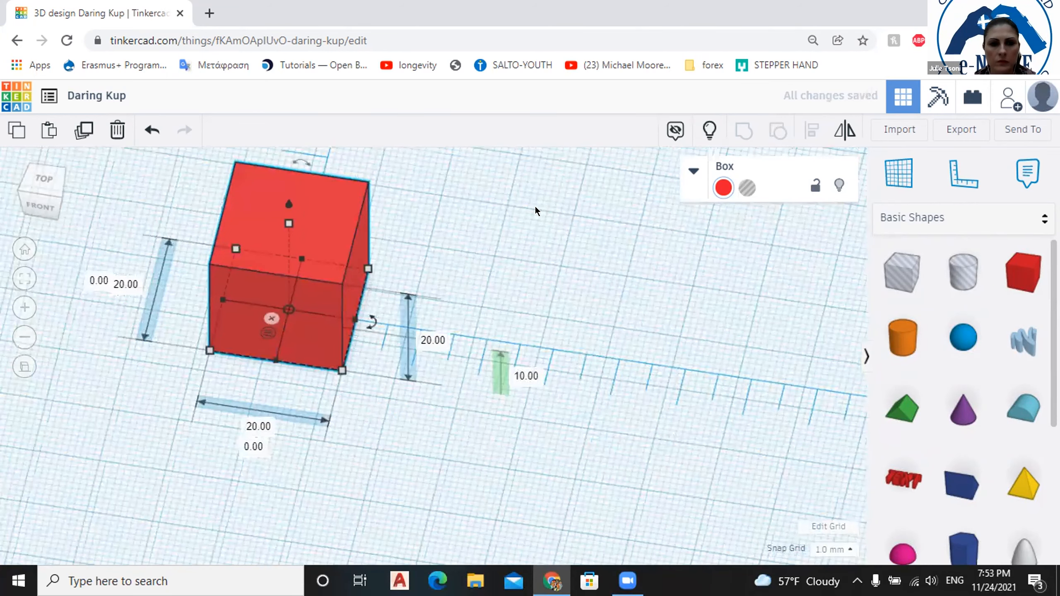
scroll(496, 256, down, 1)
scroll(513, 266, down, 1)
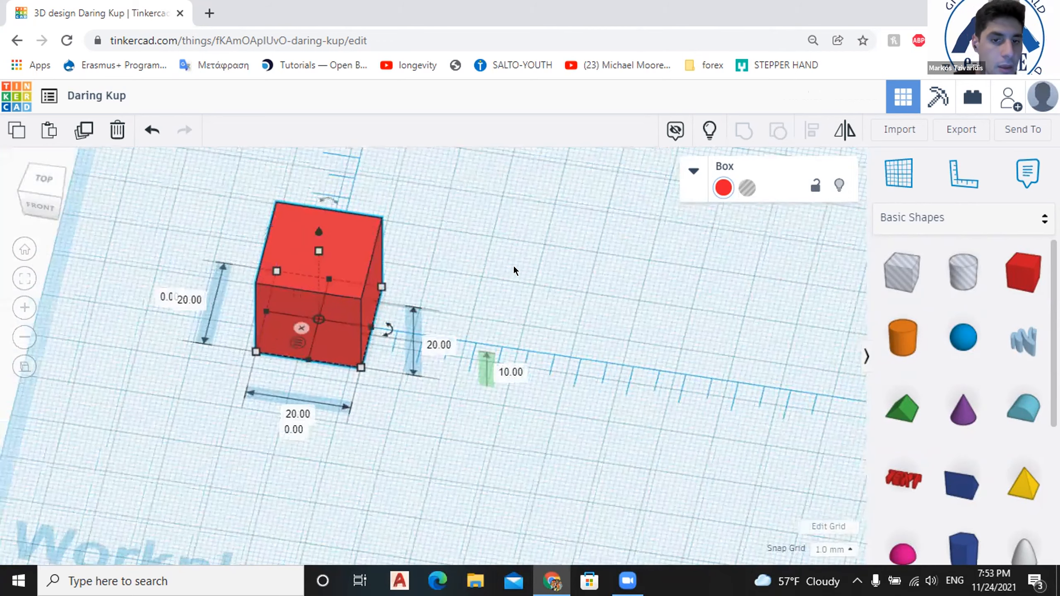
scroll(453, 367, down, 1)
scroll(513, 414, down, 3)
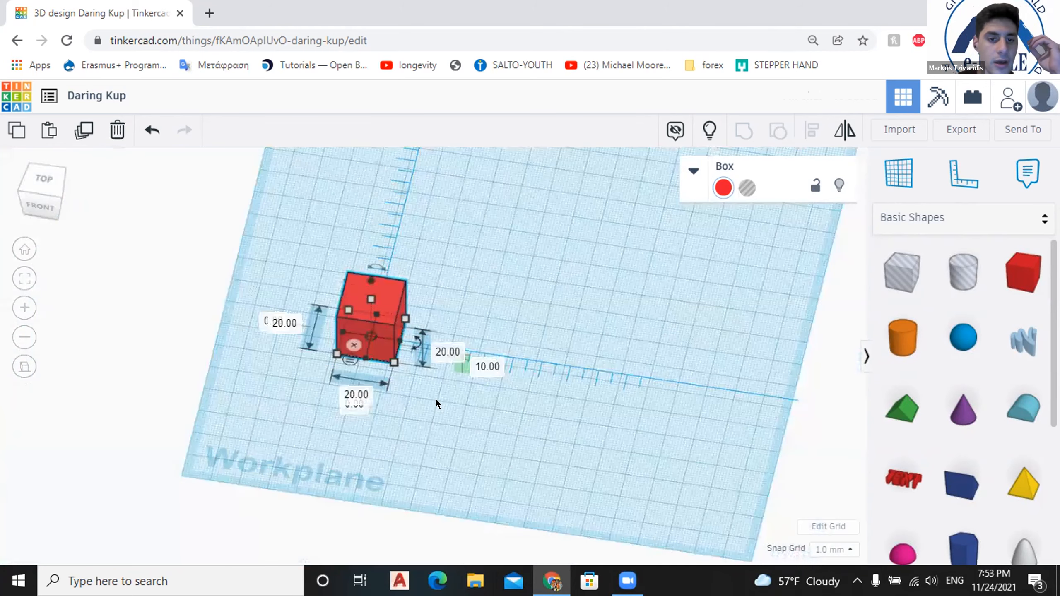
click(336, 362)
scroll(363, 343, up, 1)
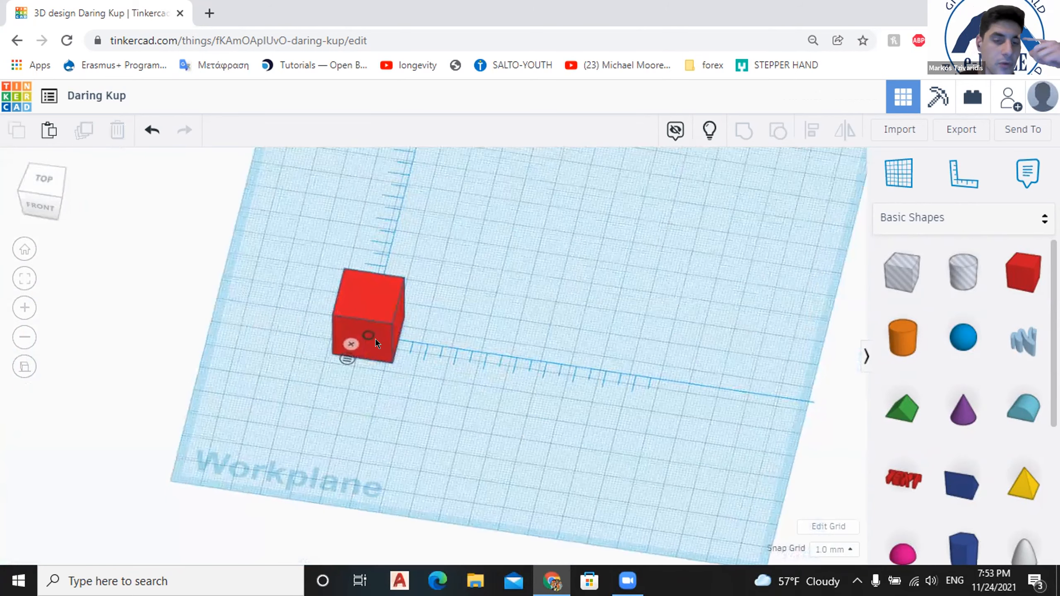
scroll(353, 331, up, 1)
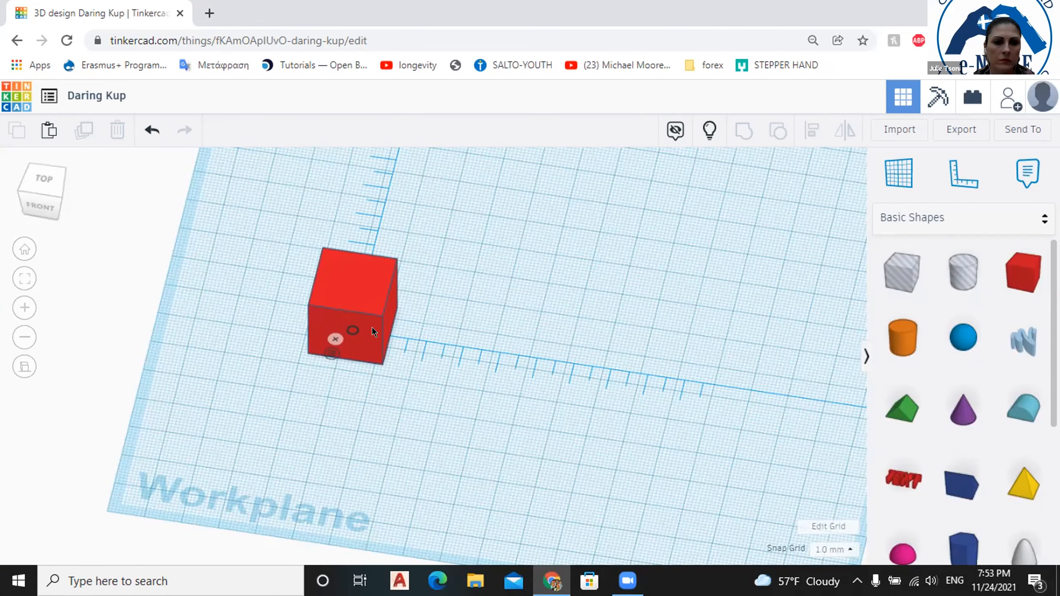
scroll(372, 328, down, 2)
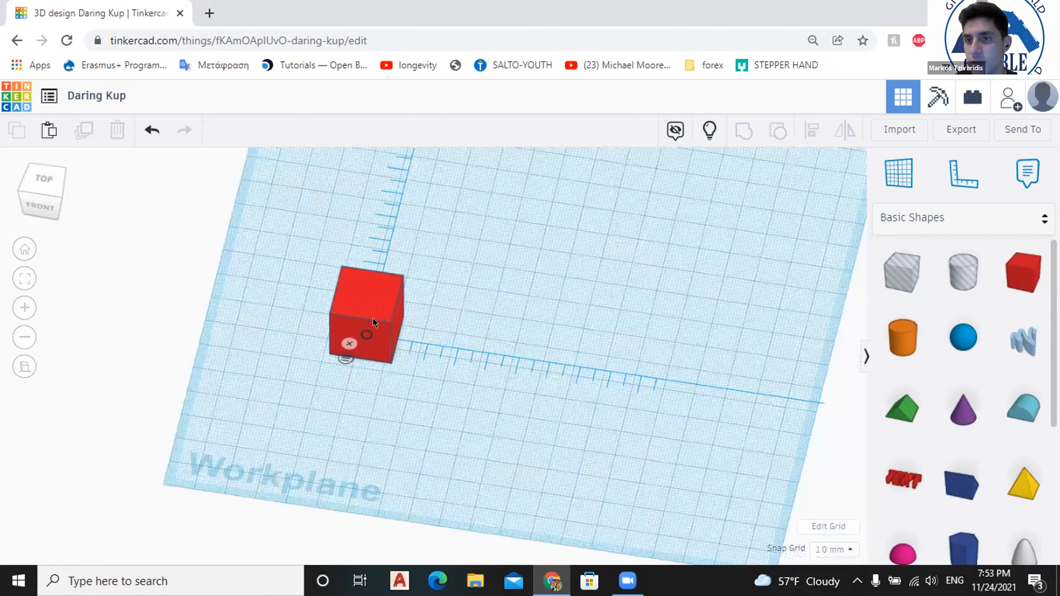
scroll(373, 330, down, 1)
scroll(350, 341, down, 1)
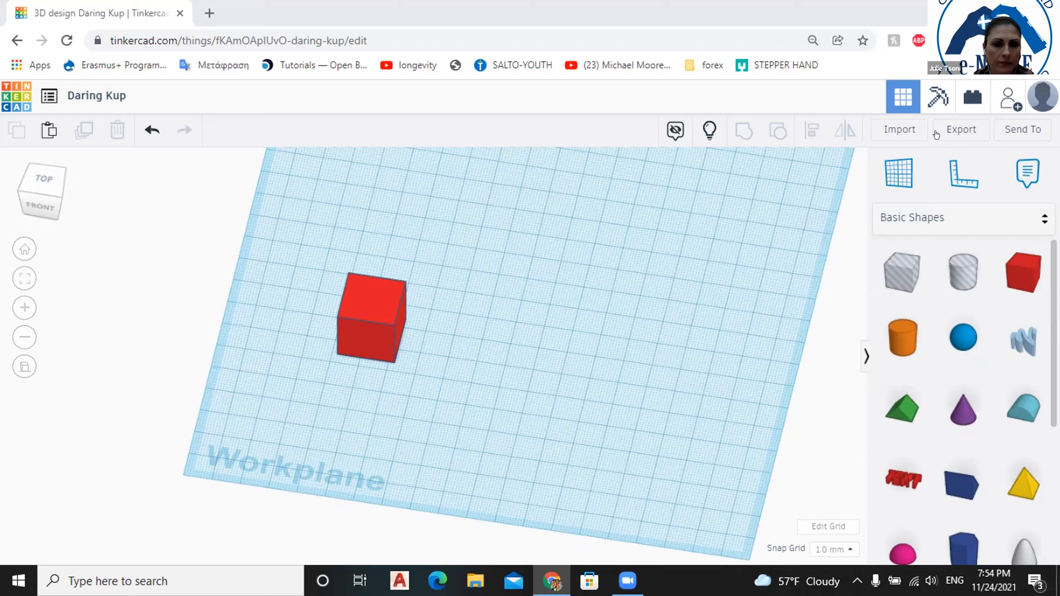
Place a ruler beside the red box, reposition it nearer the box's back corner, and dismiss it.
click(964, 173)
click(279, 318)
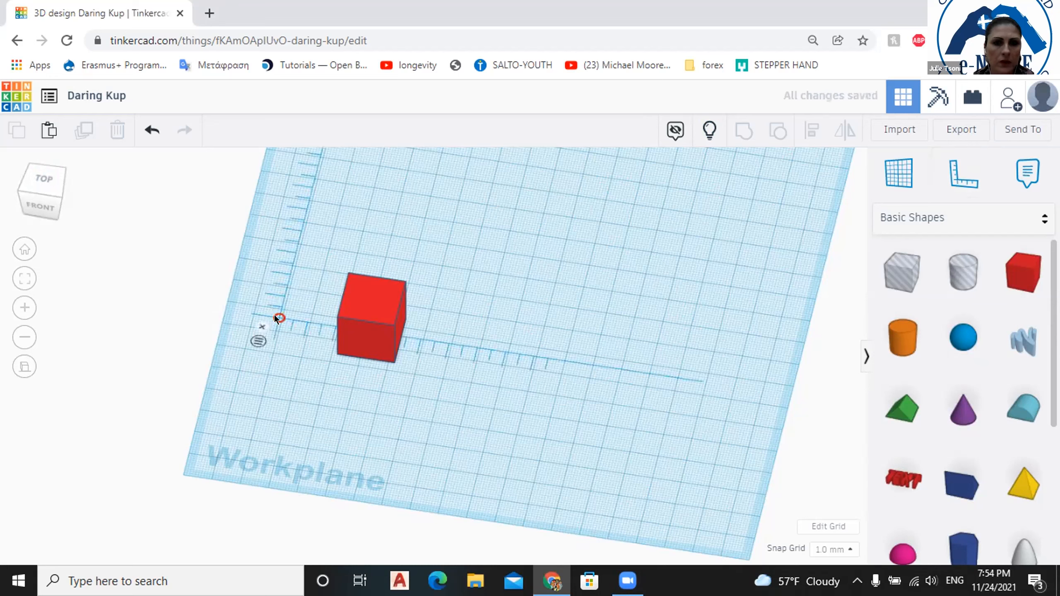
click(964, 173)
click(310, 265)
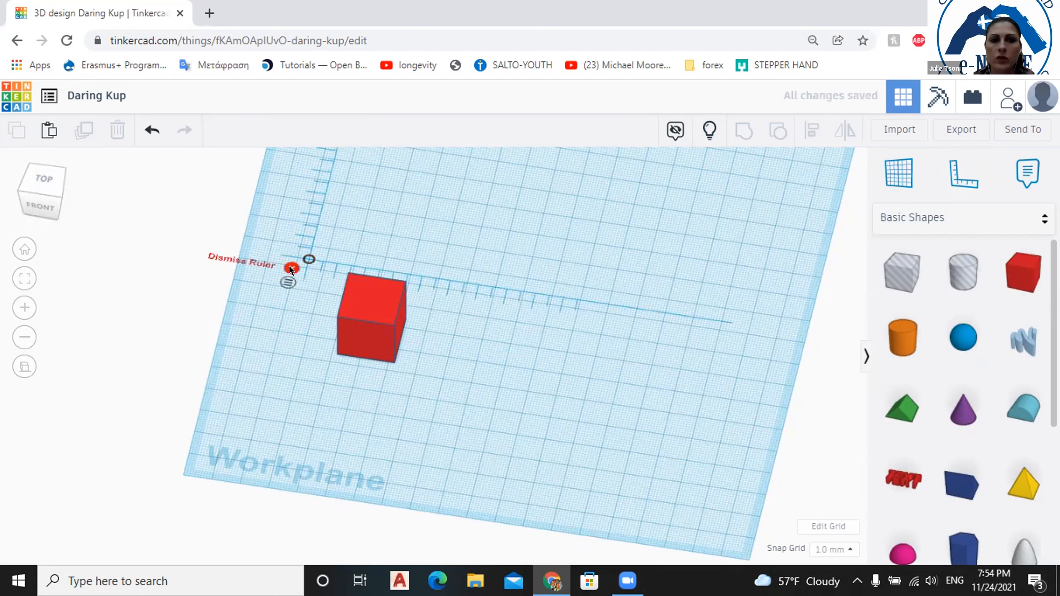
click(291, 267)
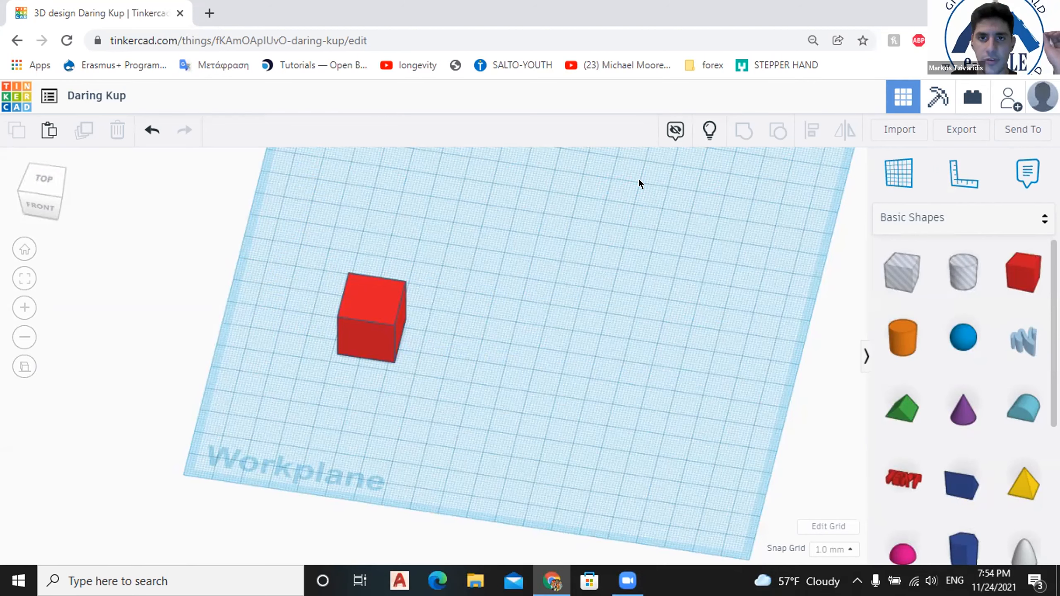
Delete the red box from the workplane.
middle_drag(762, 206, 726, 327)
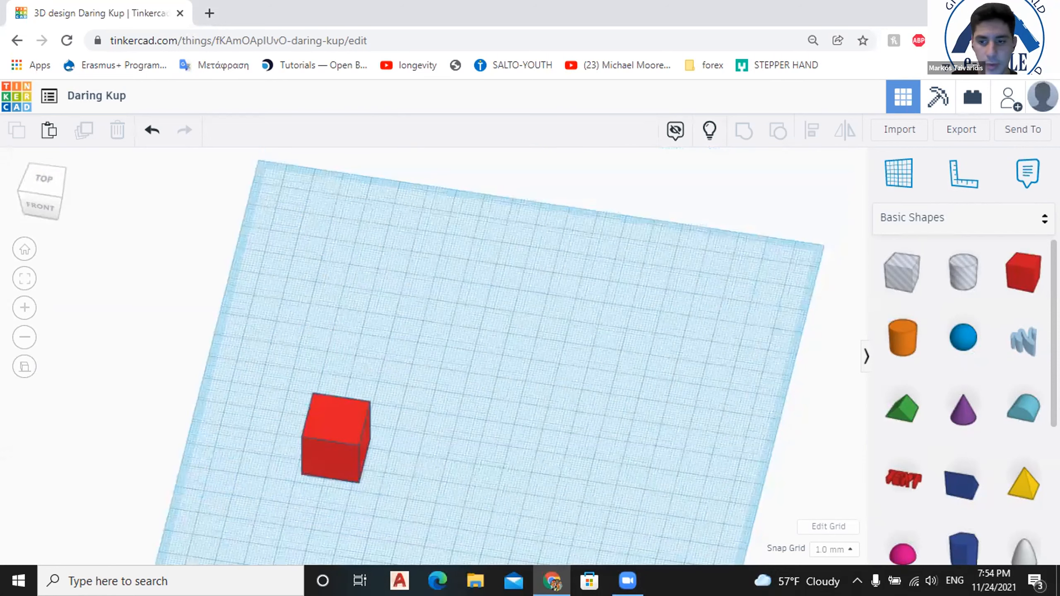
click(339, 428)
key(Delete)
right_drag(438, 348, 524, 417)
scroll(539, 414, down, 3)
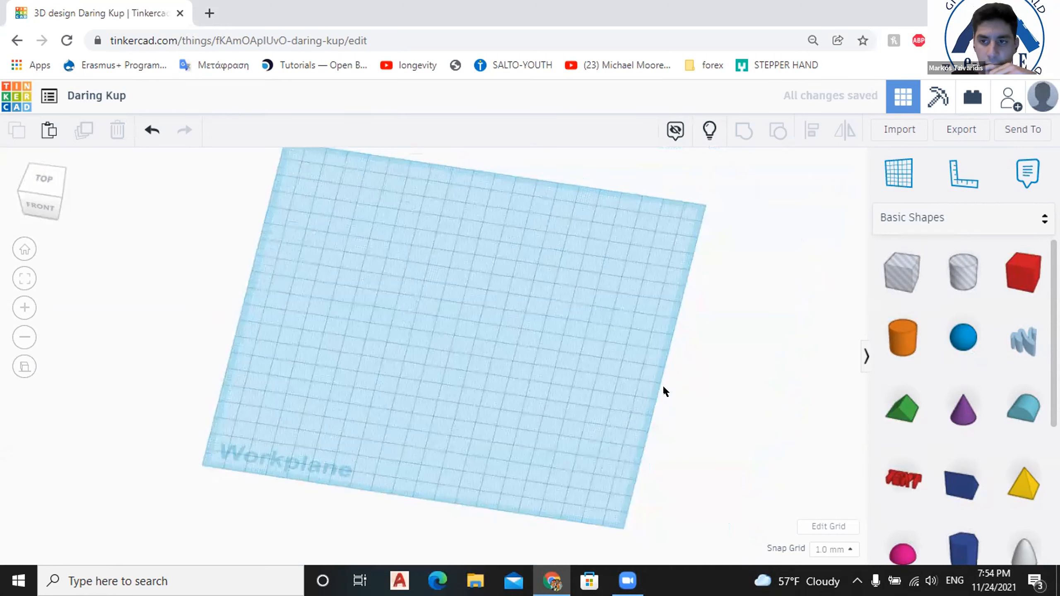
scroll(865, 260, up, 2)
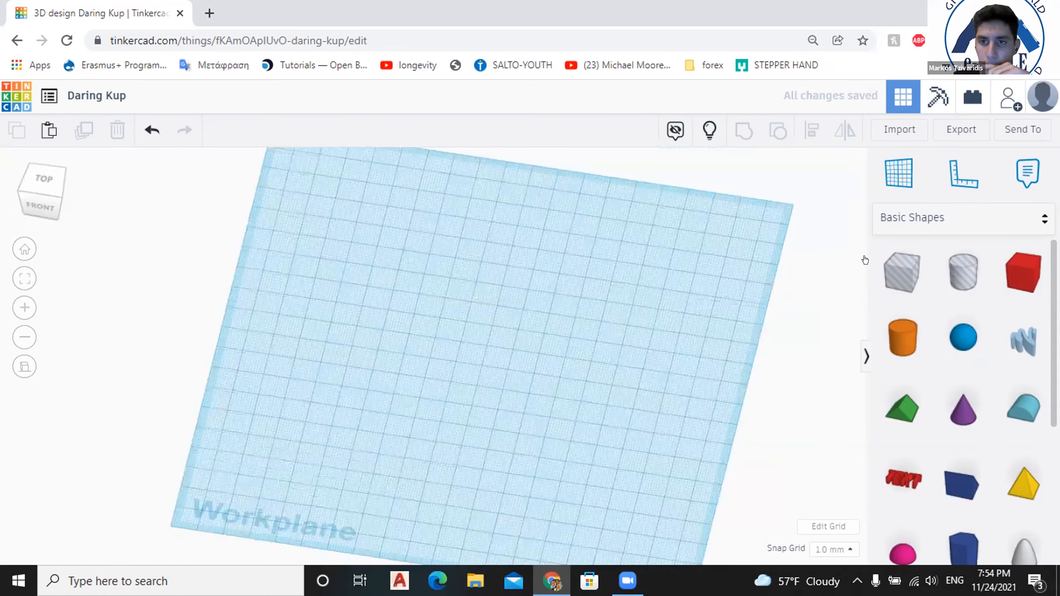
Show all hidden shapes and view the disc with its two spheres straight from above.
click(716, 127)
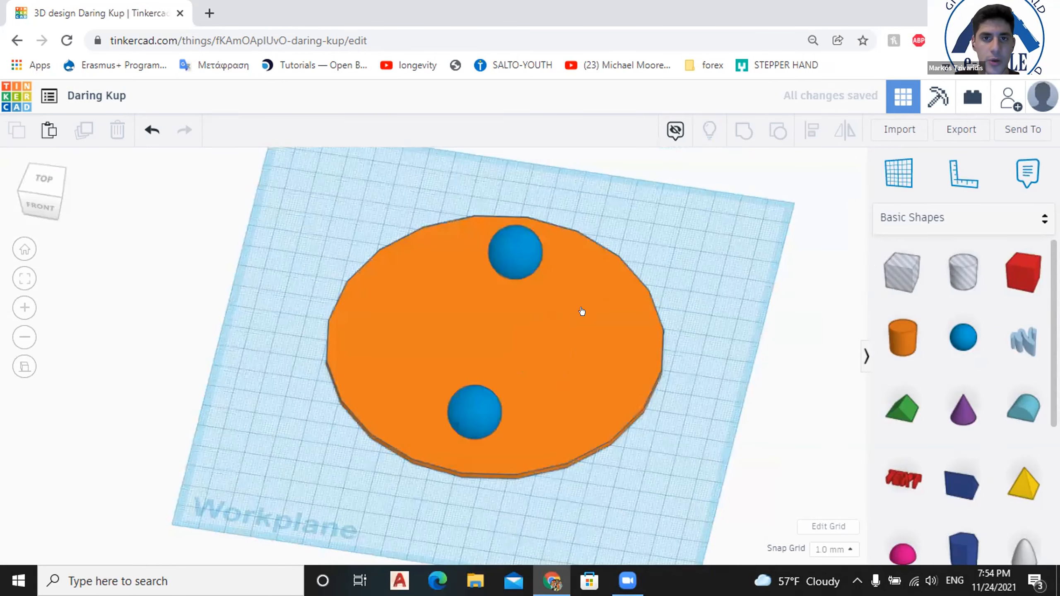
right_drag(517, 310, 466, 357)
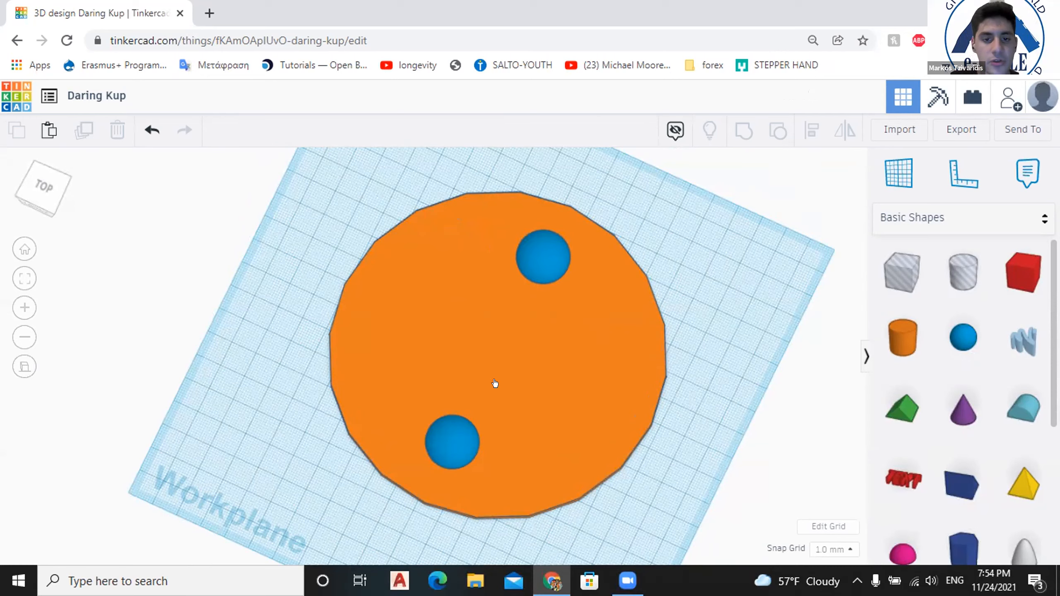
click(35, 186)
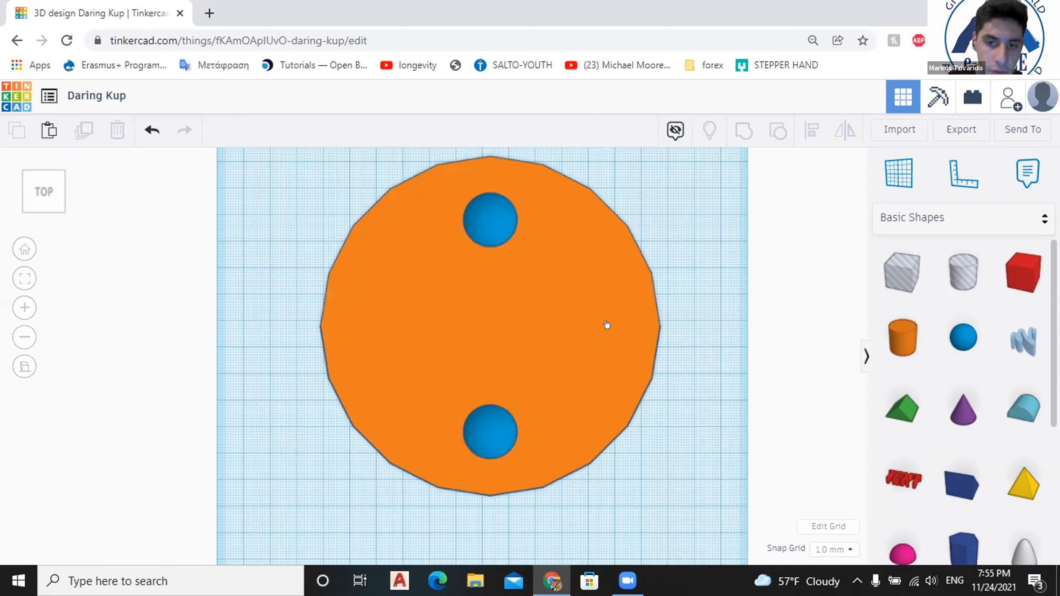
Group the two opposite spheres on the disc into one shape.
click(494, 212)
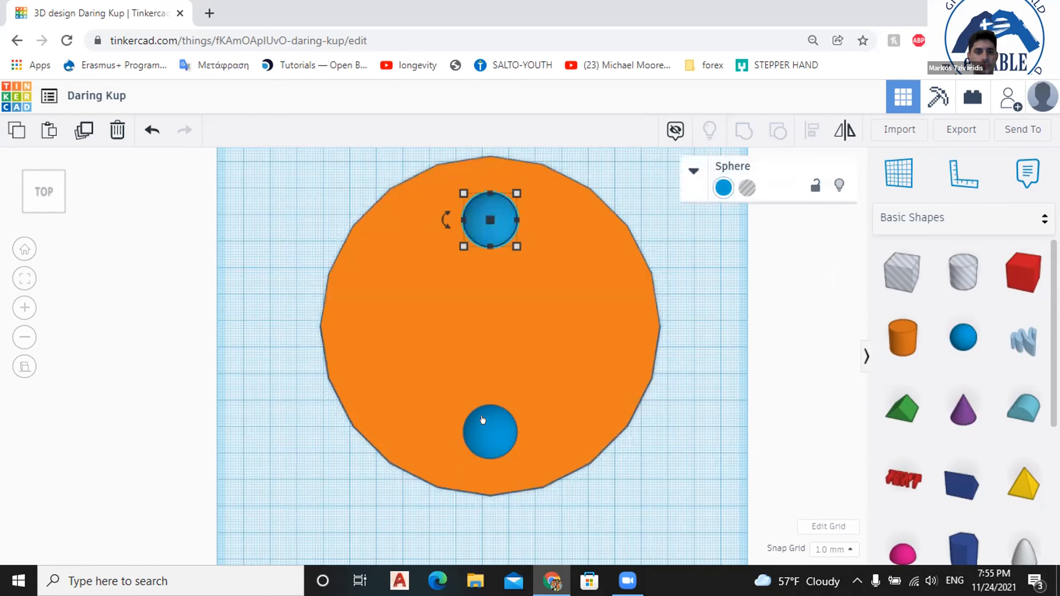
shift+click(482, 419)
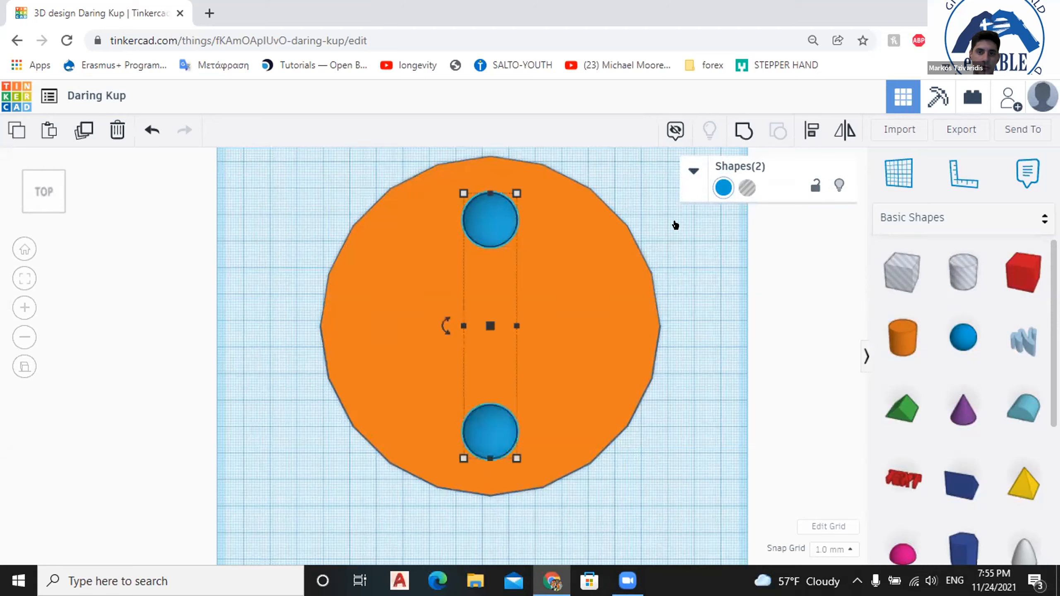
click(744, 128)
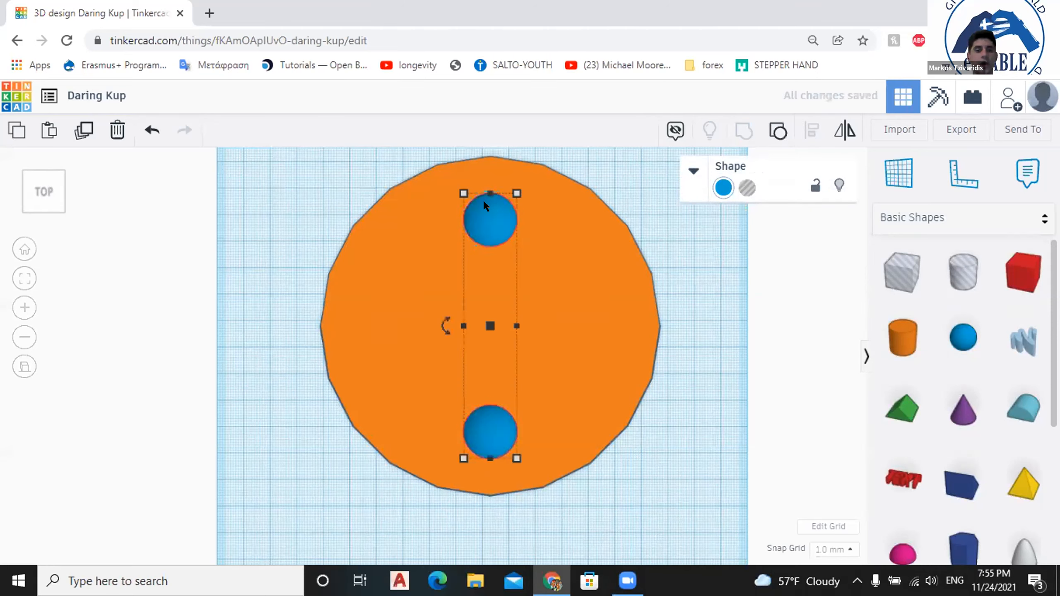
Try moving the grouped spheres together 18 mm sideways across the disc and undo the move.
drag(488, 218, 546, 195)
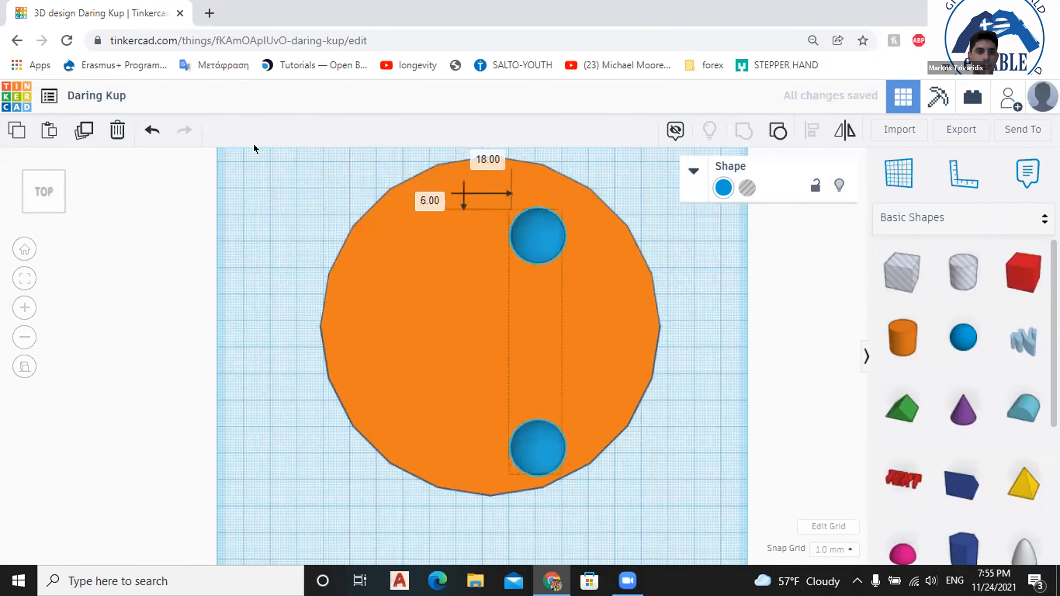
click(144, 120)
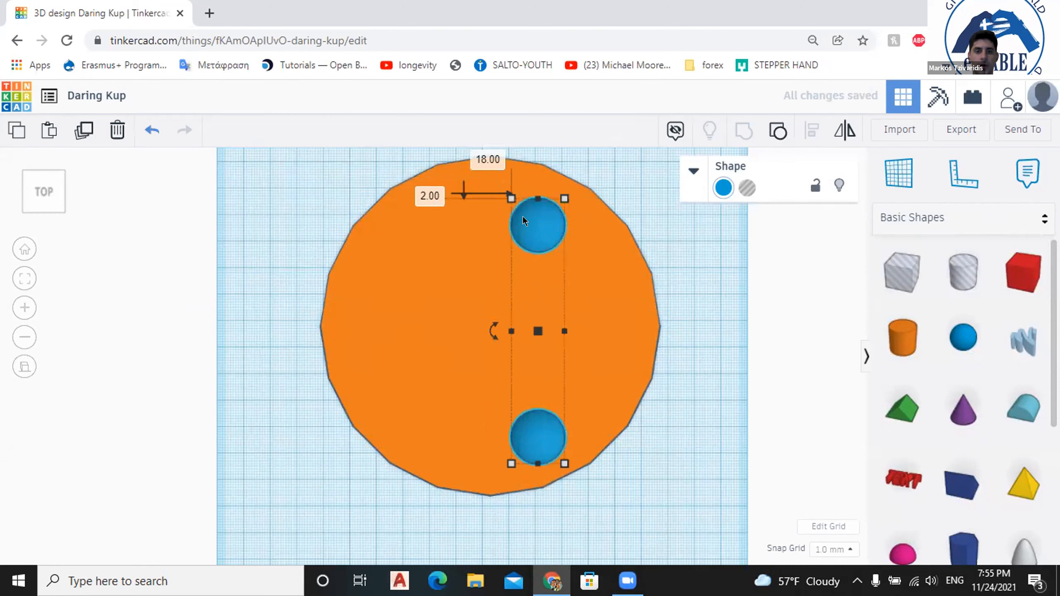
click(152, 130)
Duplicate the grouped spheres in place and rotate the copy a quarter turn to space four spheres evenly around the disc.
click(79, 126)
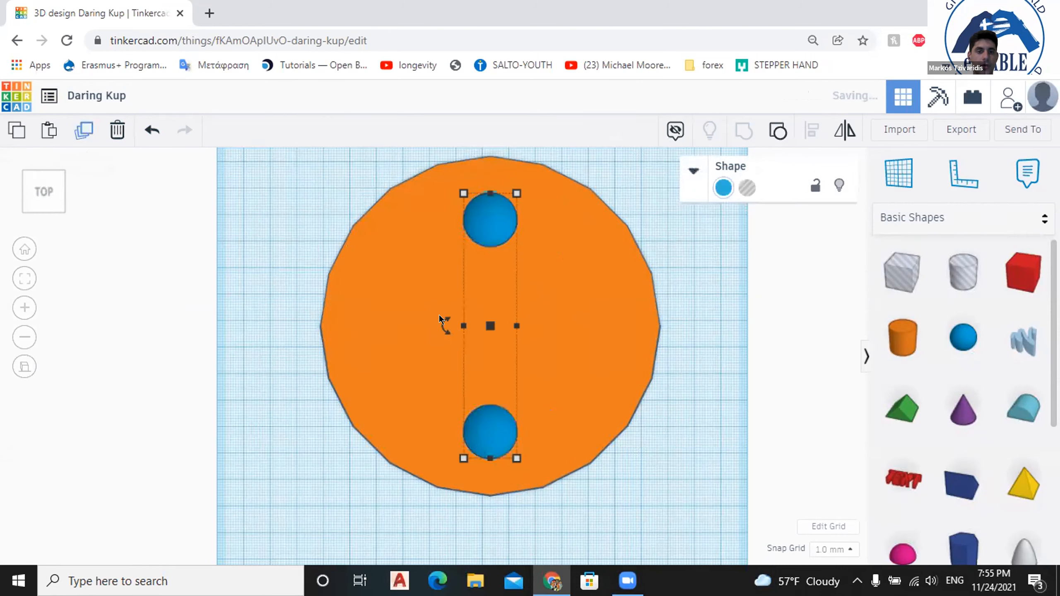
drag(441, 318, 474, 241)
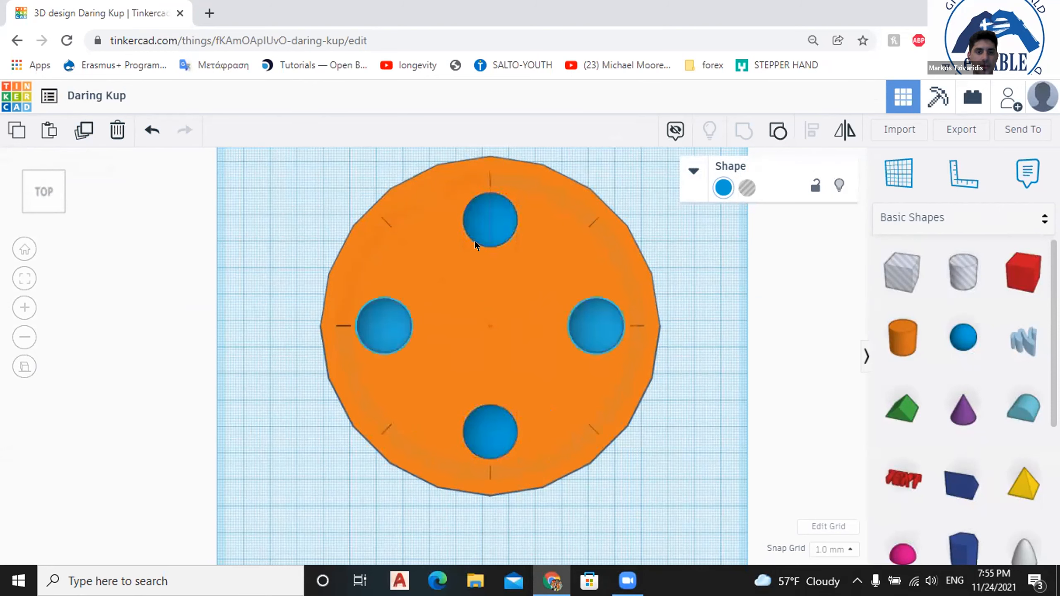
click(674, 441)
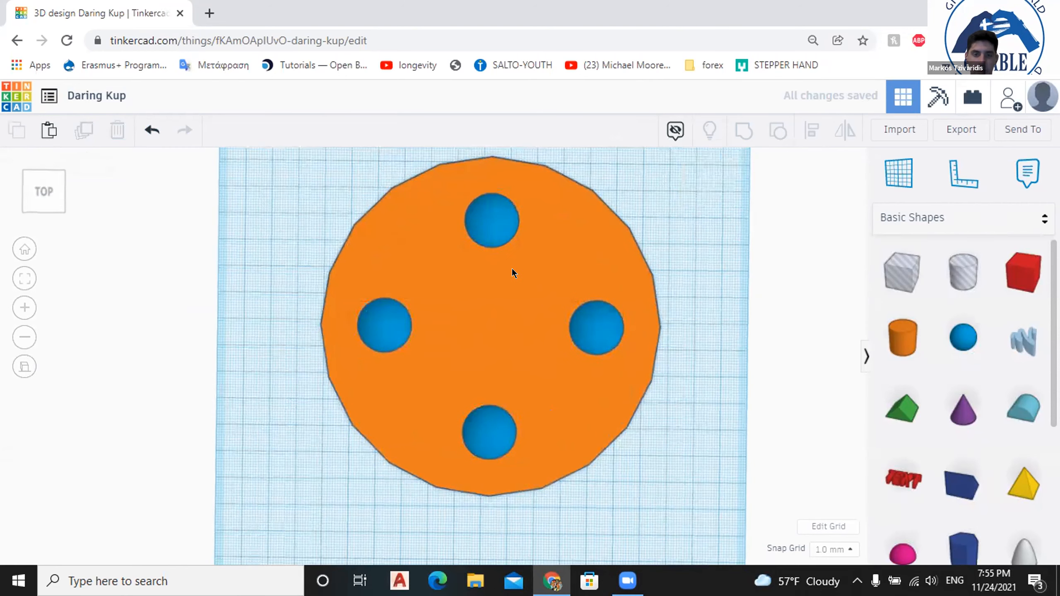
right_drag(540, 348, 402, 255)
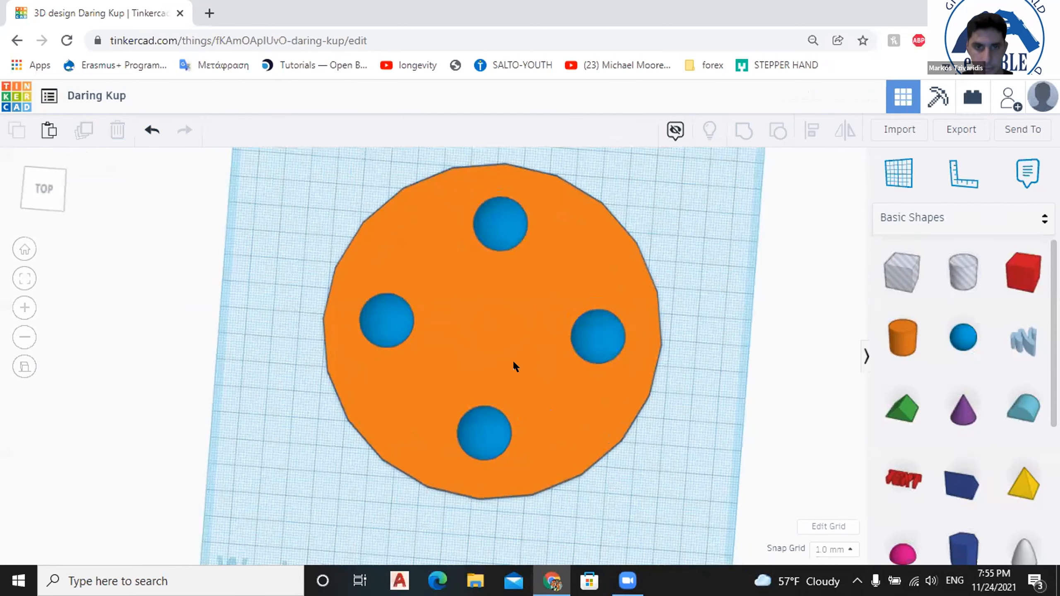
right_drag(622, 237, 635, 254)
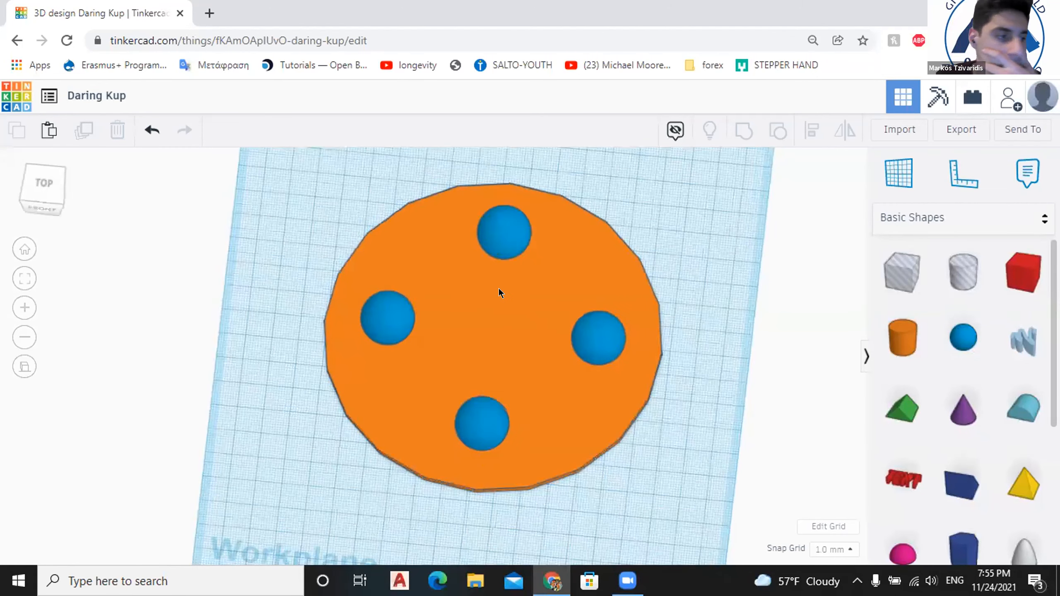
scroll(376, 252, up, 1)
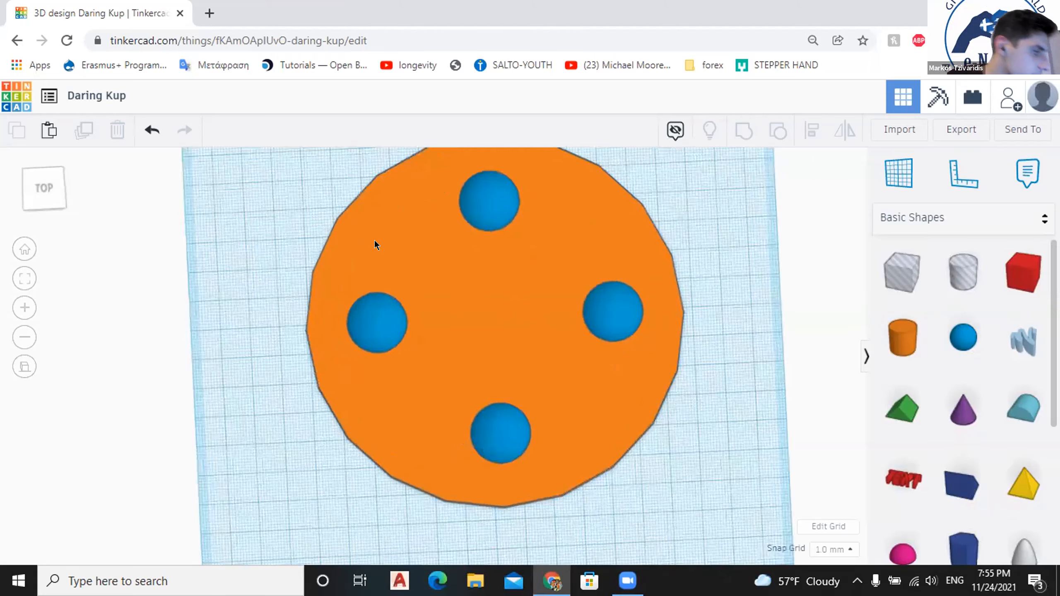
scroll(375, 206, down, 2)
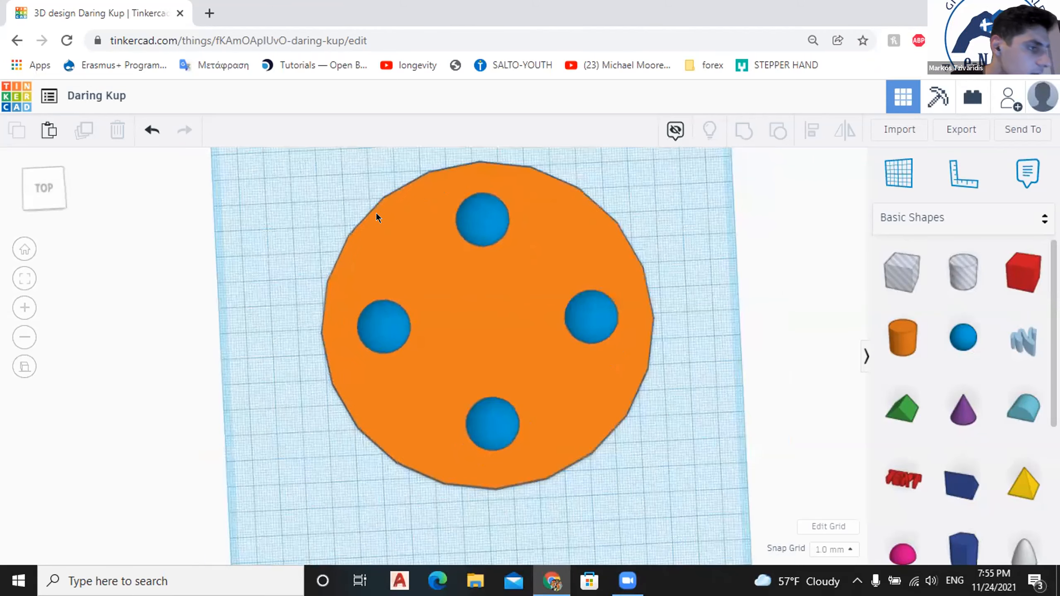
Undo the copy's quarter turn and rotate the duplicated sphere pair by 20° instead.
click(150, 131)
click(487, 413)
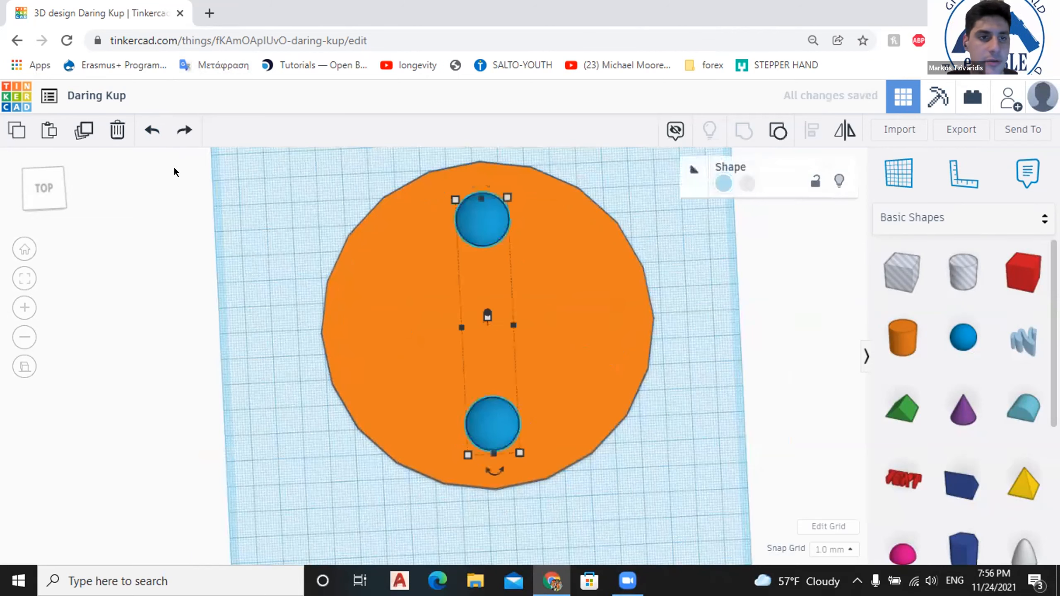
click(79, 132)
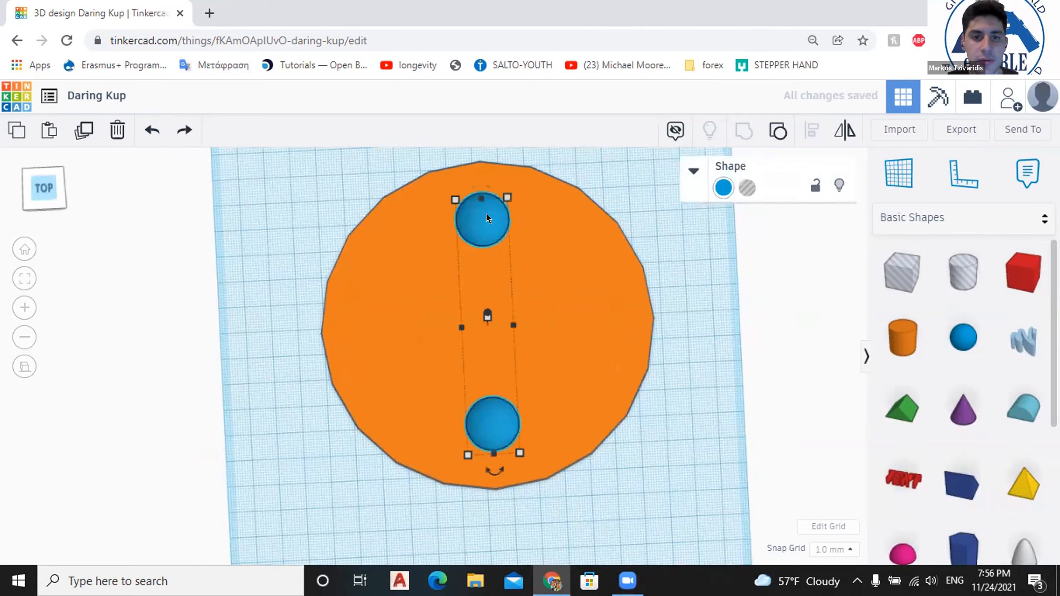
drag(487, 470, 435, 464)
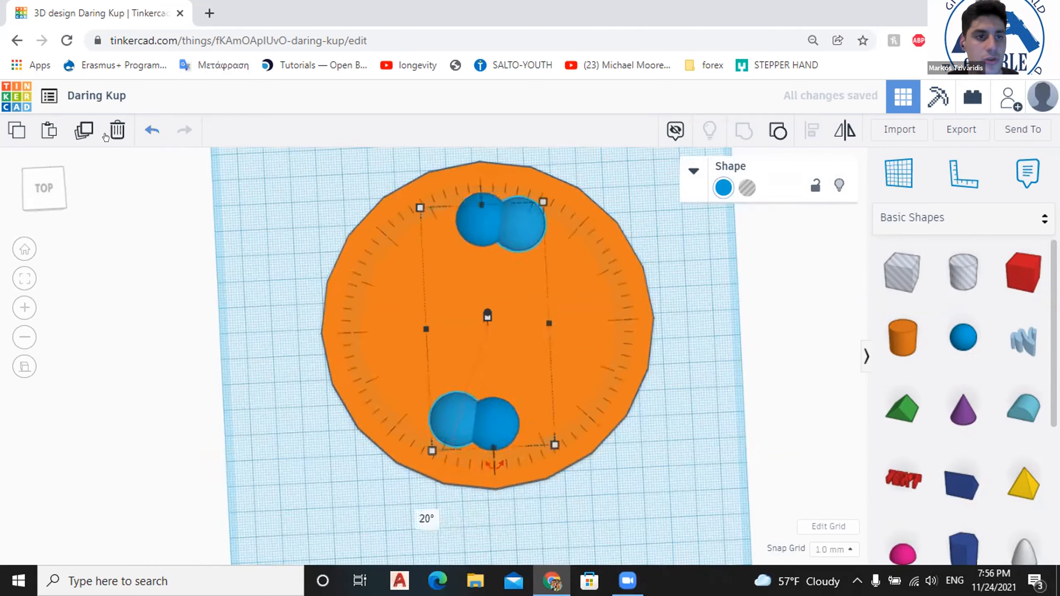
Repeat the 20° rotated duplicate of the sphere pair until the spheres form a closed ring on the disc.
click(83, 131)
click(82, 131)
click(82, 131)
click(82, 132)
click(82, 132)
click(82, 131)
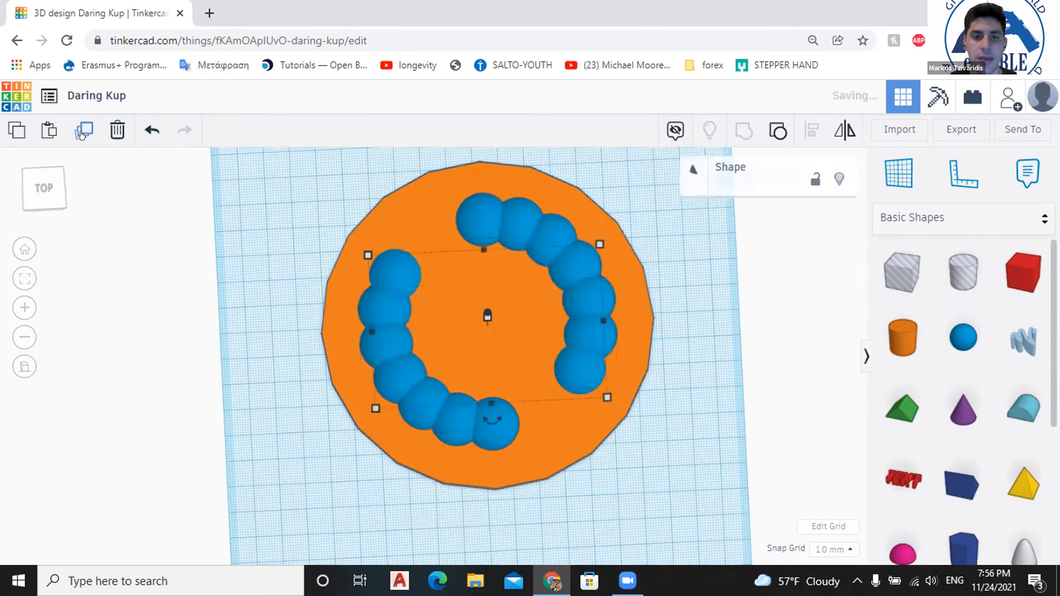
click(83, 131)
click(83, 131)
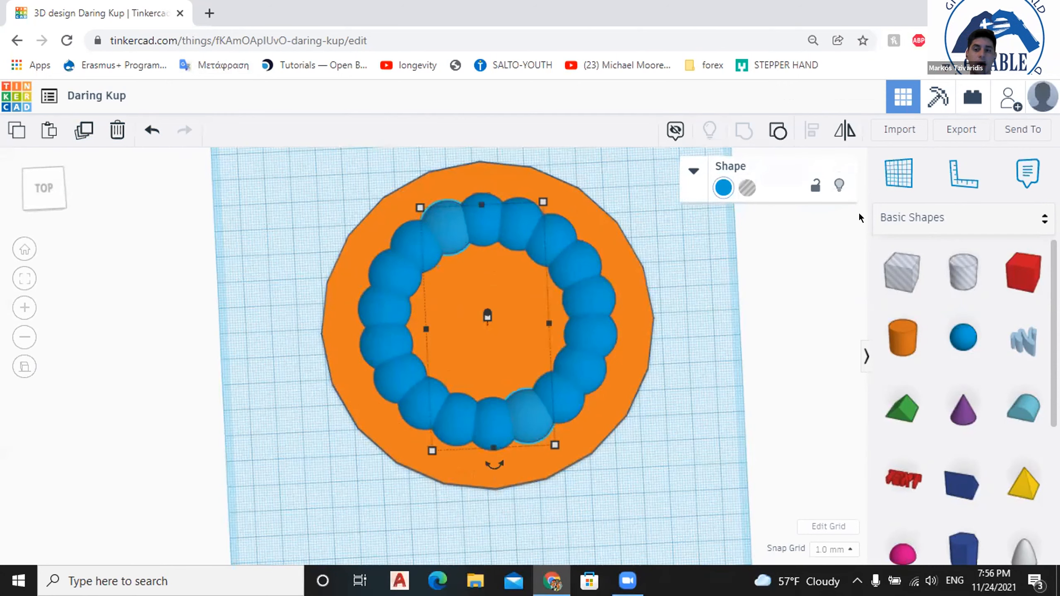
Switch the shape library to Design Starters, Letters & Numbers, and place the numeral 1 near the disc's middle.
click(921, 223)
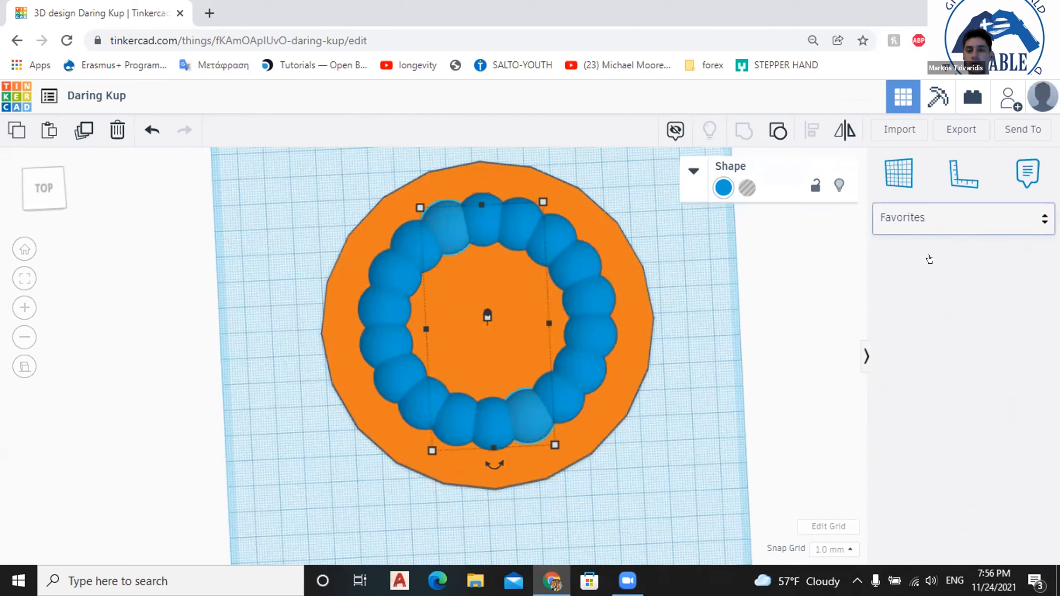
click(953, 316)
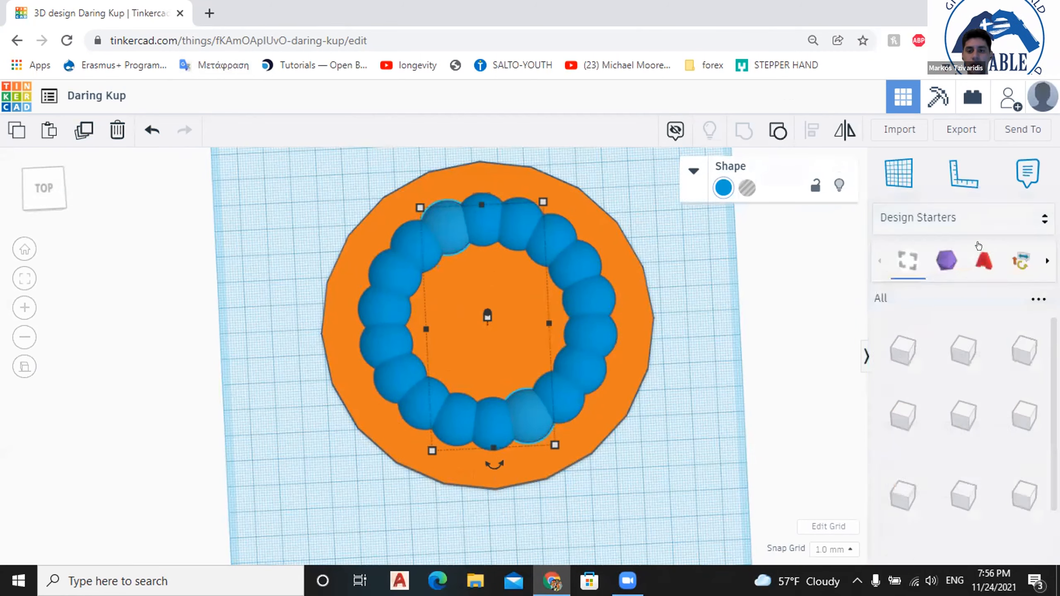
scroll(965, 338, down, 2)
scroll(965, 343, up, 2)
drag(965, 350, 454, 335)
click(498, 350)
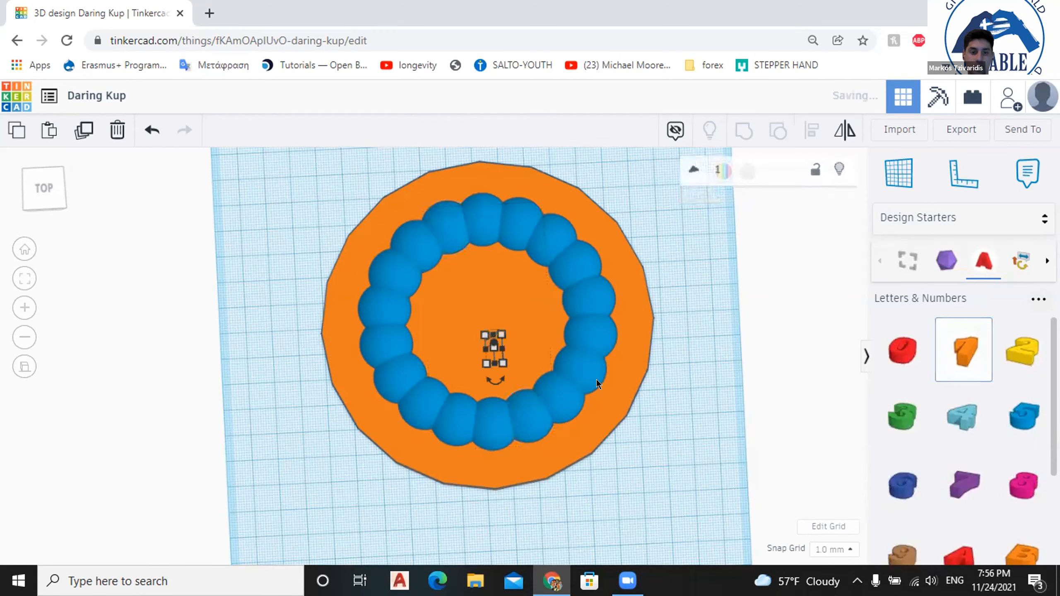
Place the numerals 3 and 6 at their clock positions on the disc's rim, outside the ring of spheres.
right_drag(476, 267, 486, 292)
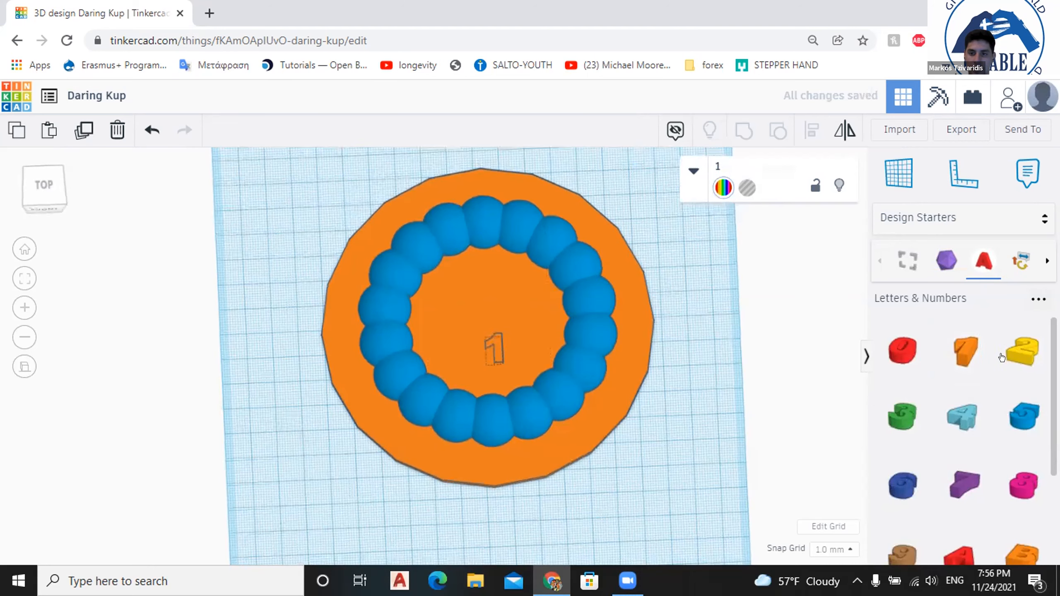
right_drag(474, 327, 472, 343)
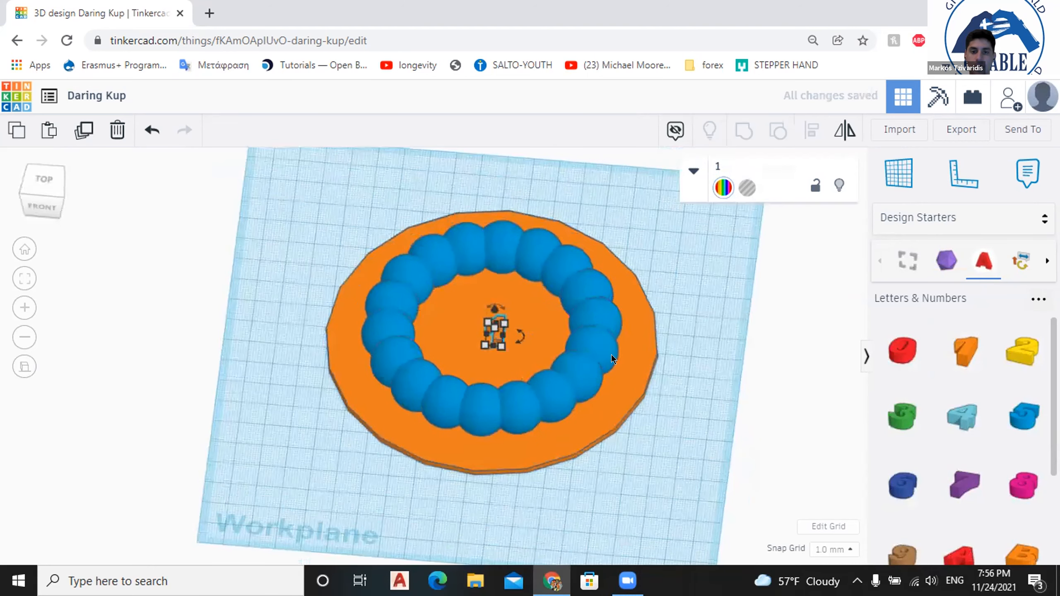
click(645, 361)
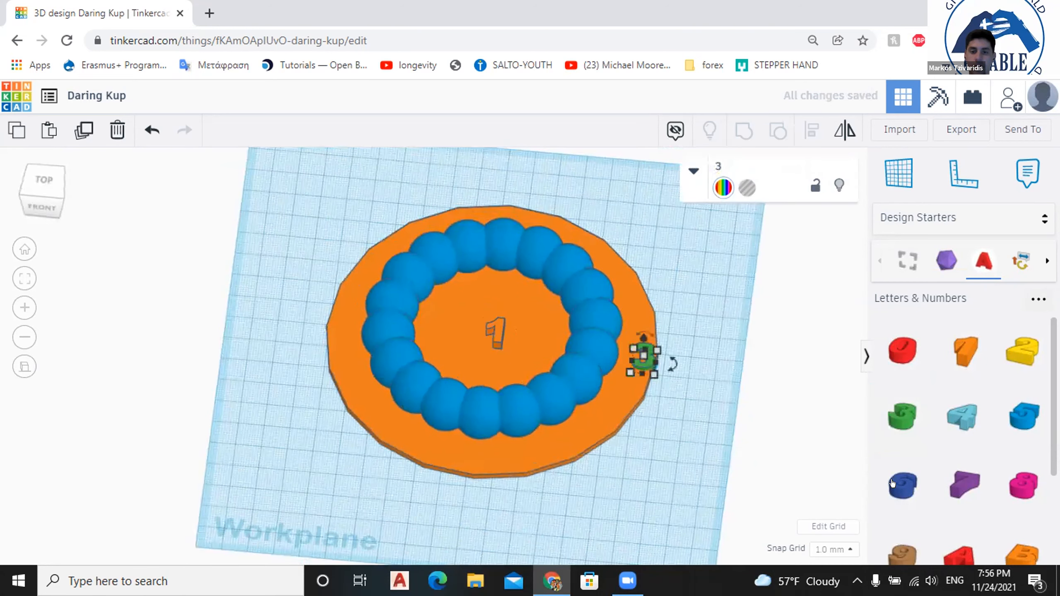
click(484, 455)
drag(637, 354, 637, 343)
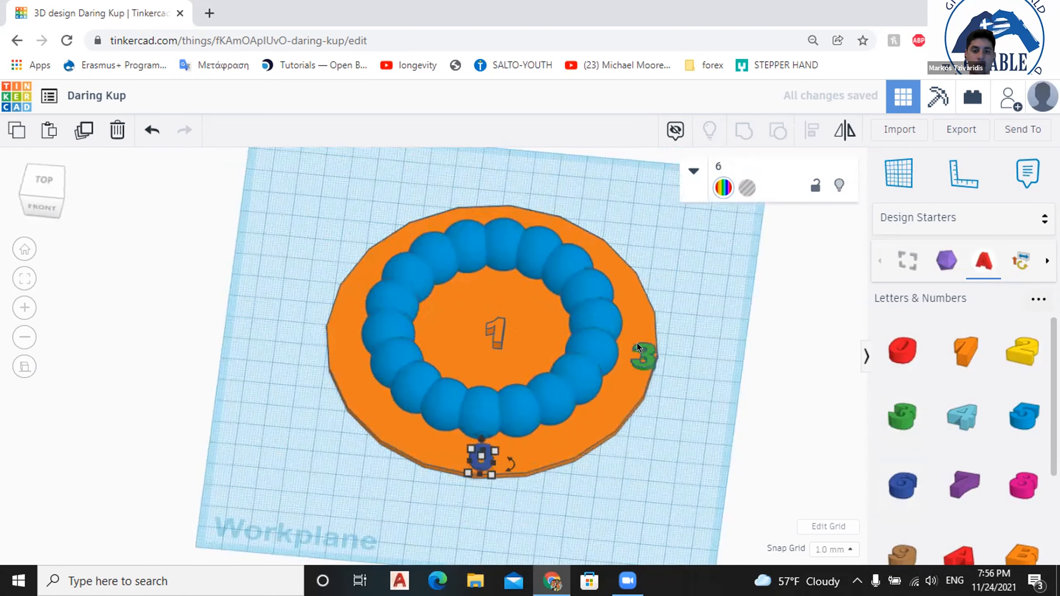
Replace the numeral 1 with a red box stretched into a narrow 60 mm clock hand from the disc's middle towards the 6.
click(722, 379)
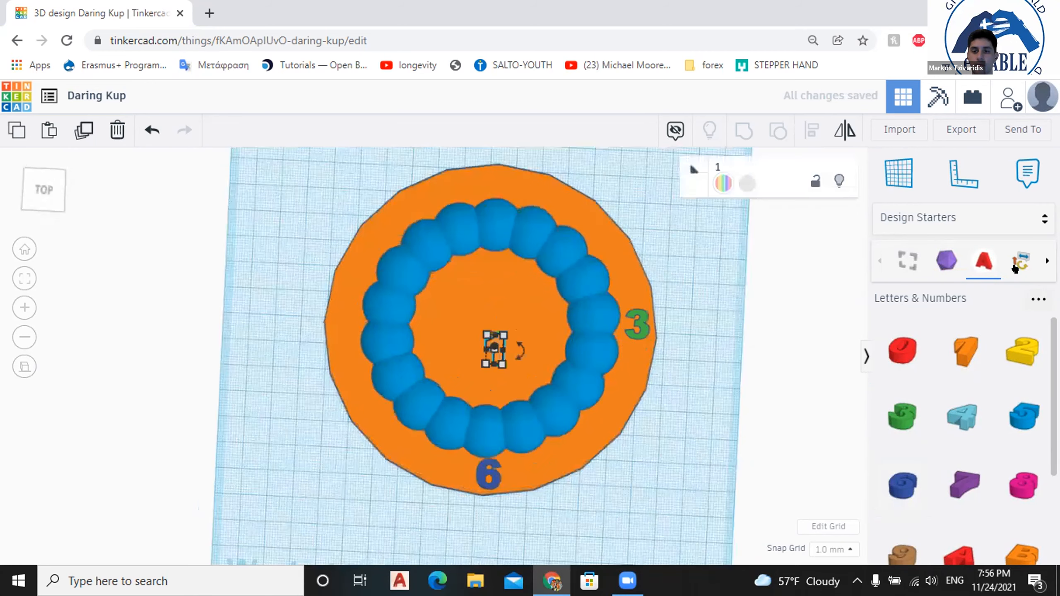
key(Delete)
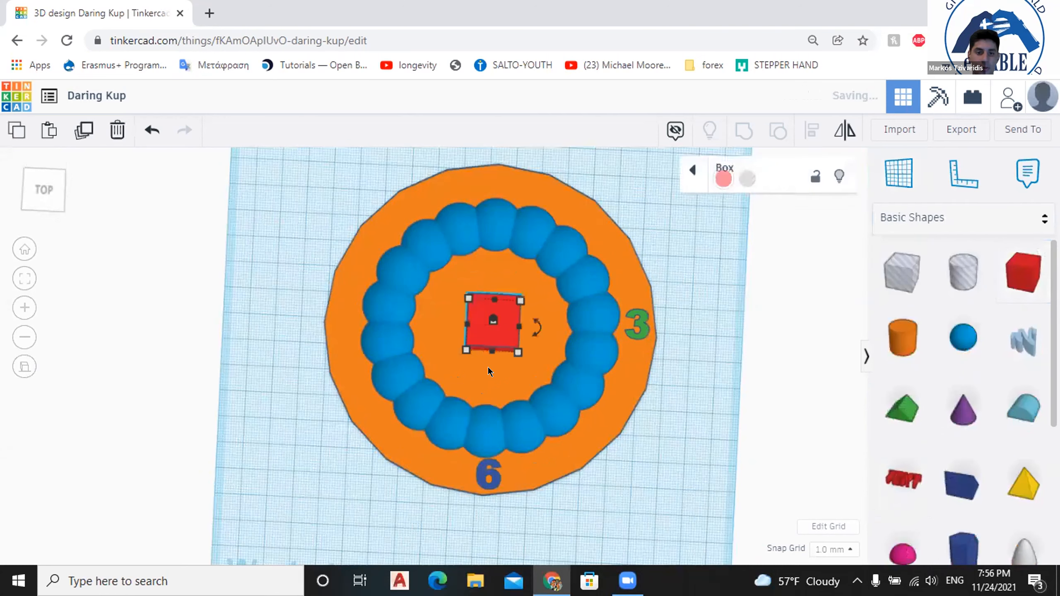
shift+drag(462, 452, 464, 451)
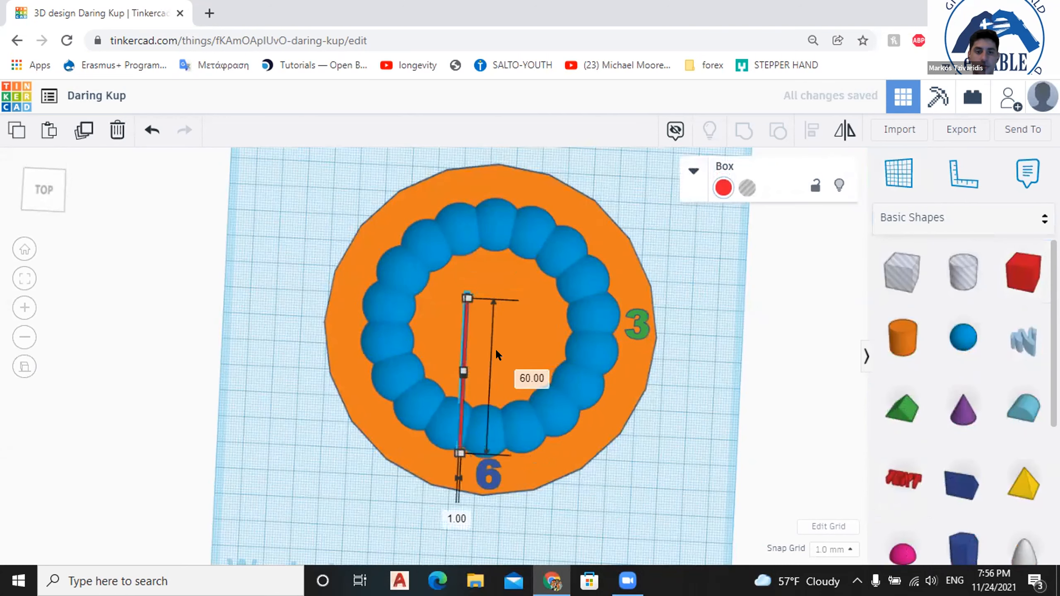
drag(496, 348, 492, 343)
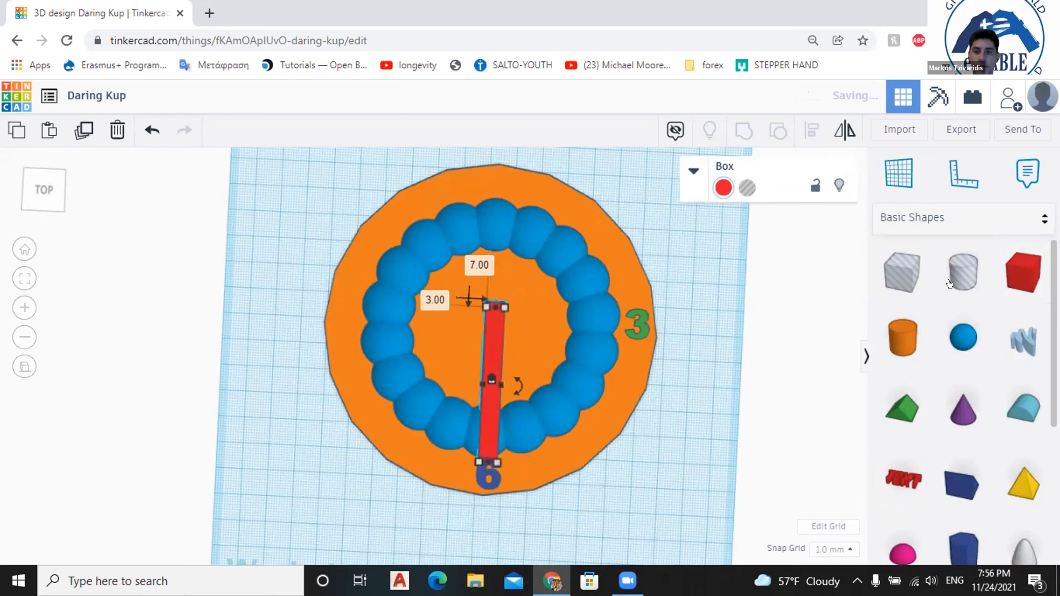
Add a second red box, shape it into a narrow clock hand, and position it from the disc's middle towards the 3.
click(1023, 272)
click(514, 316)
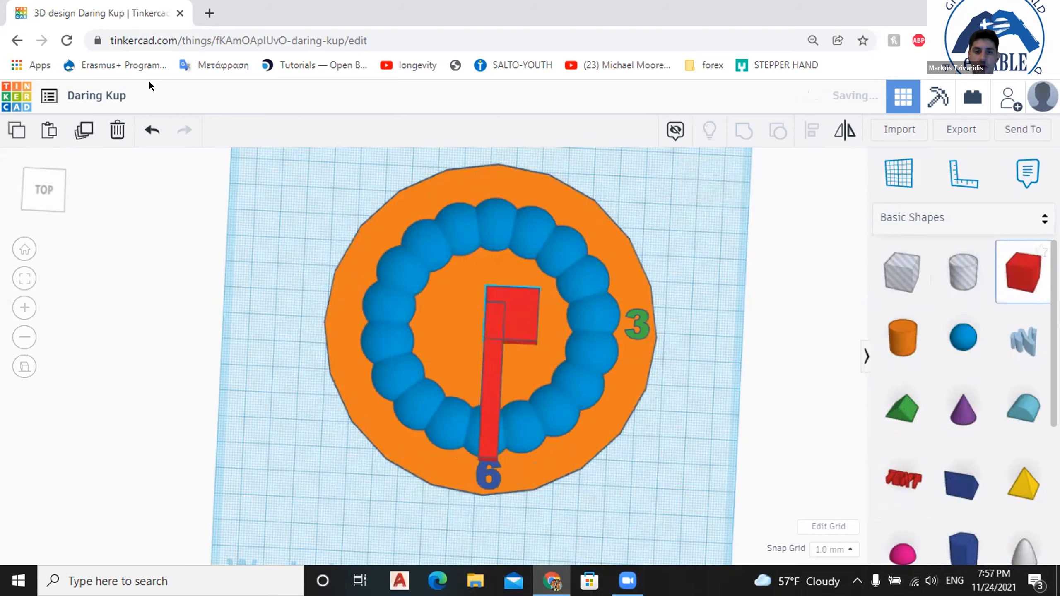
drag(632, 364, 622, 369)
key(ctrl+z)
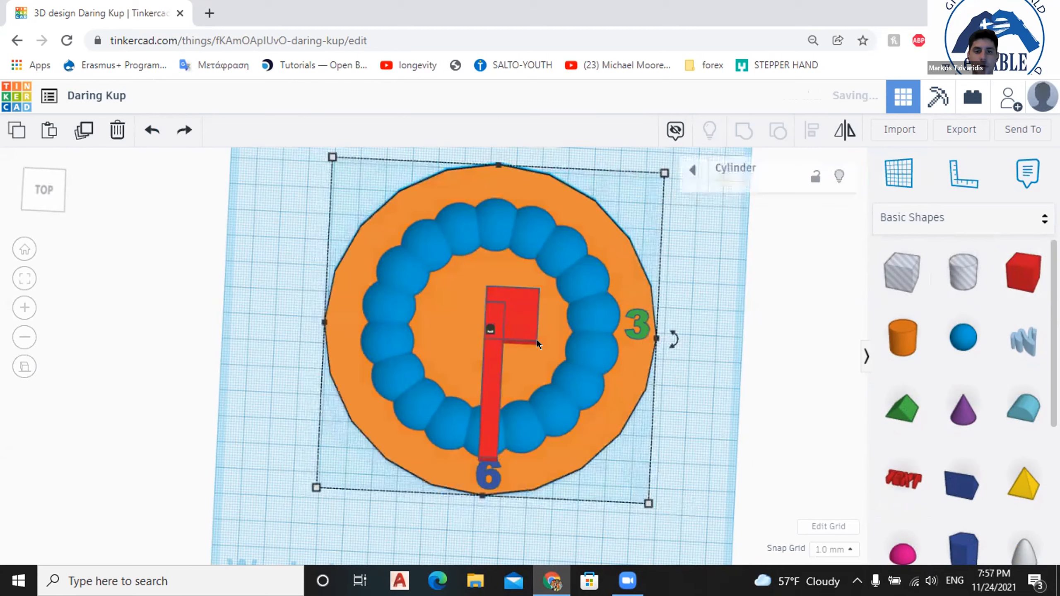
click(521, 316)
drag(537, 342, 572, 310)
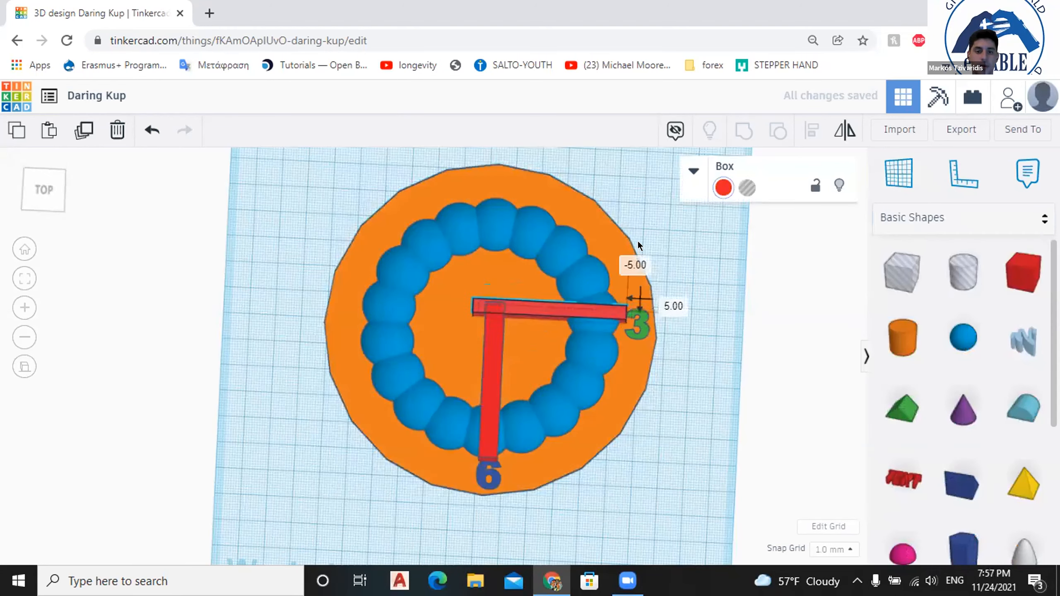
key(Right)
key(Right)
key(Down)
click(732, 266)
right_drag(710, 287, 612, 310)
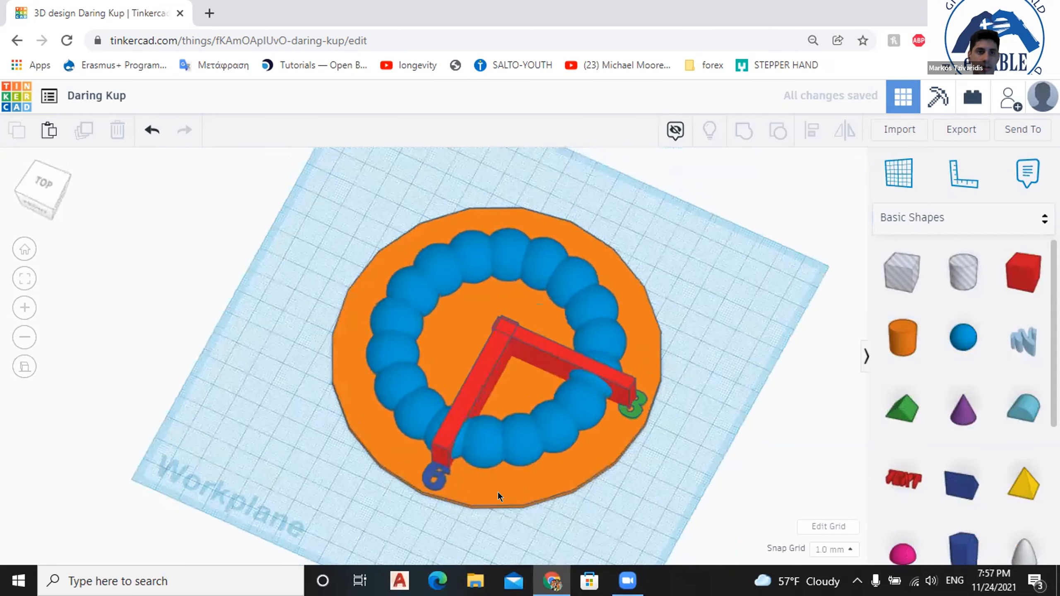
right_drag(38, 491, 51, 477)
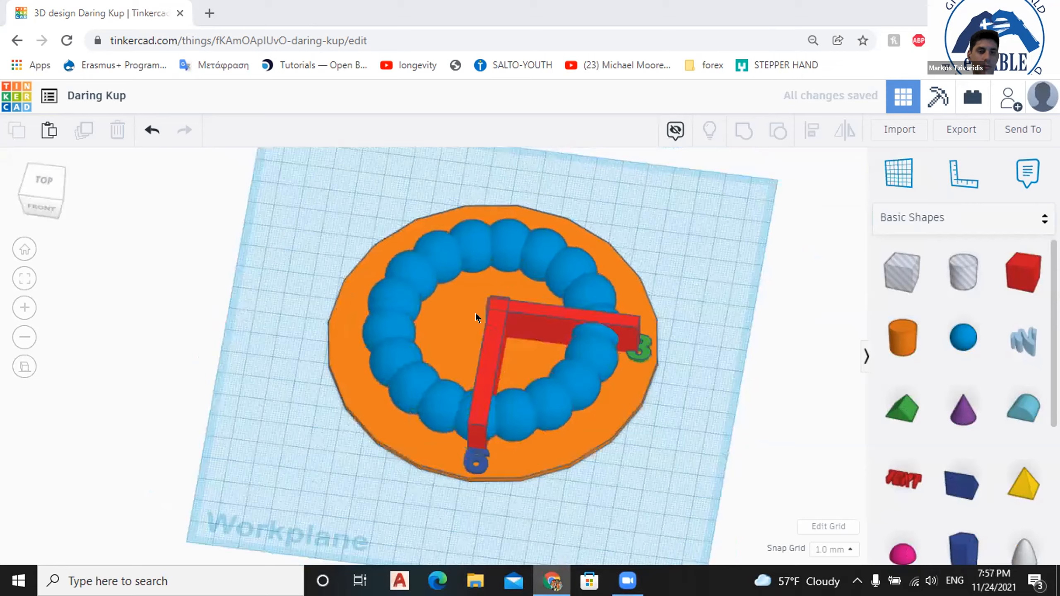
Switch to File Explorer, return to Tinkercad in the browser, and open the My Designs list.
key(super+d)
click(475, 581)
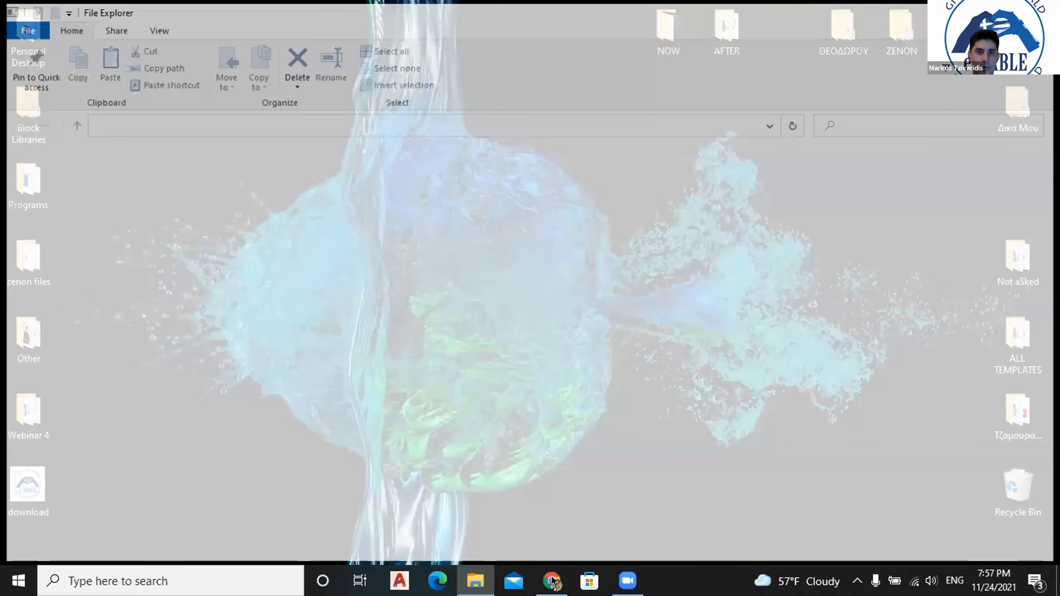
click(551, 578)
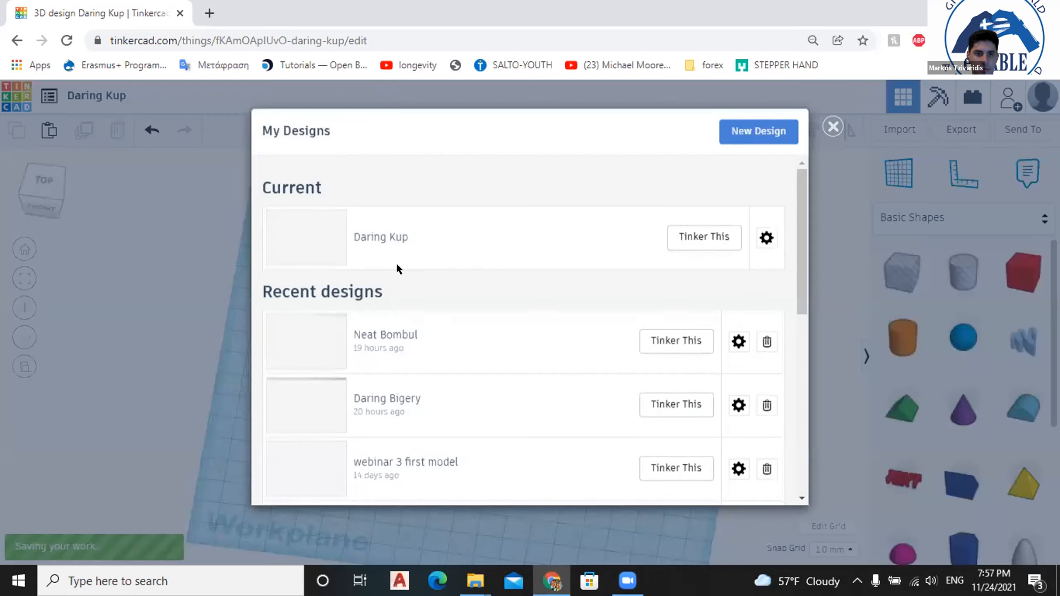
Browse the full gallery of saved designs and open the design named clock.
scroll(392, 263, down, 5)
scroll(437, 430, down, 5)
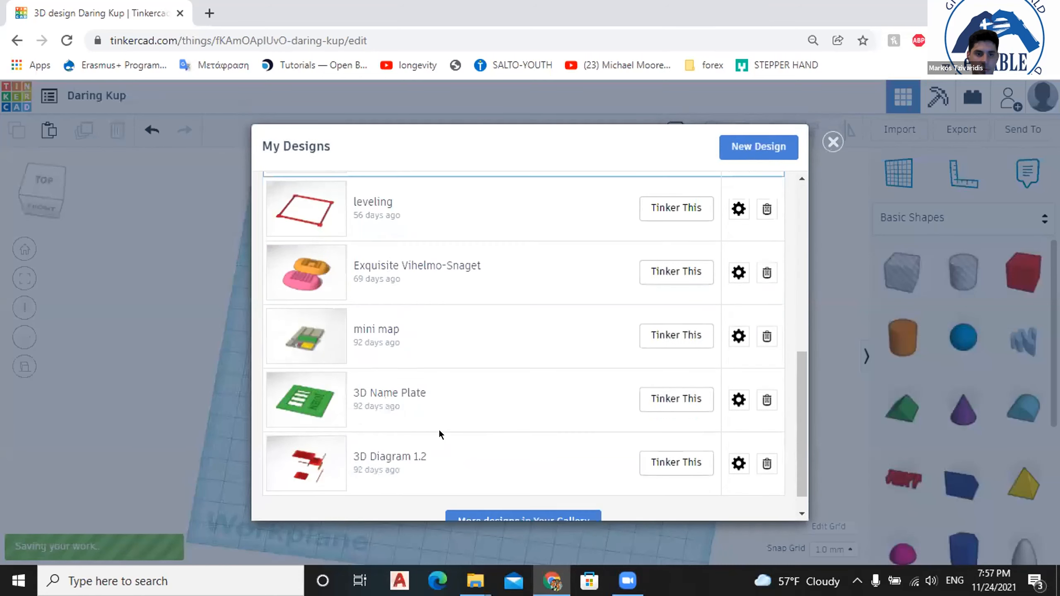
click(464, 226)
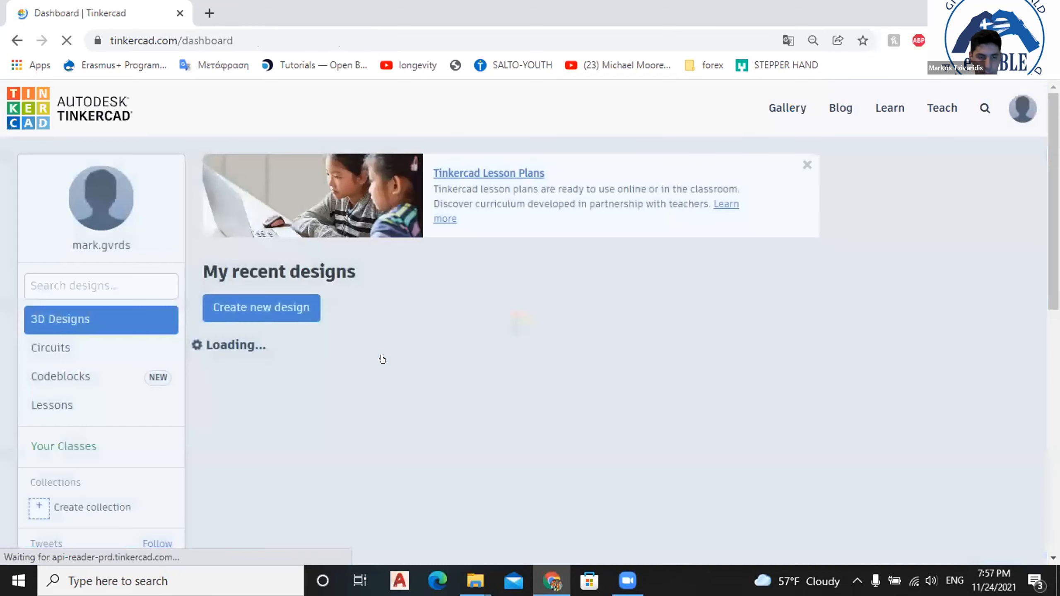
scroll(302, 319, down, 2)
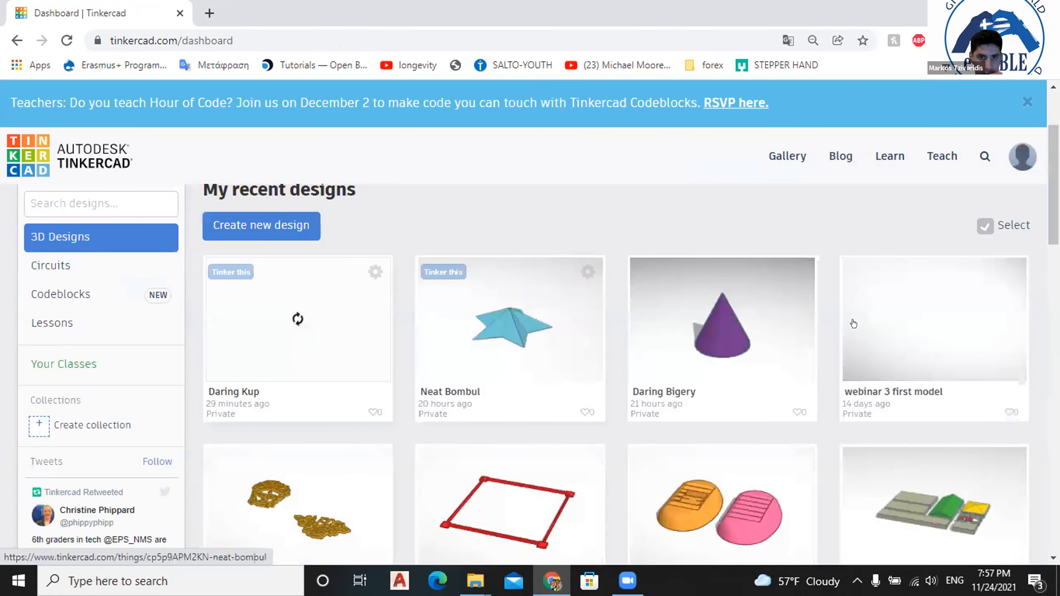
scroll(664, 244, down, 10)
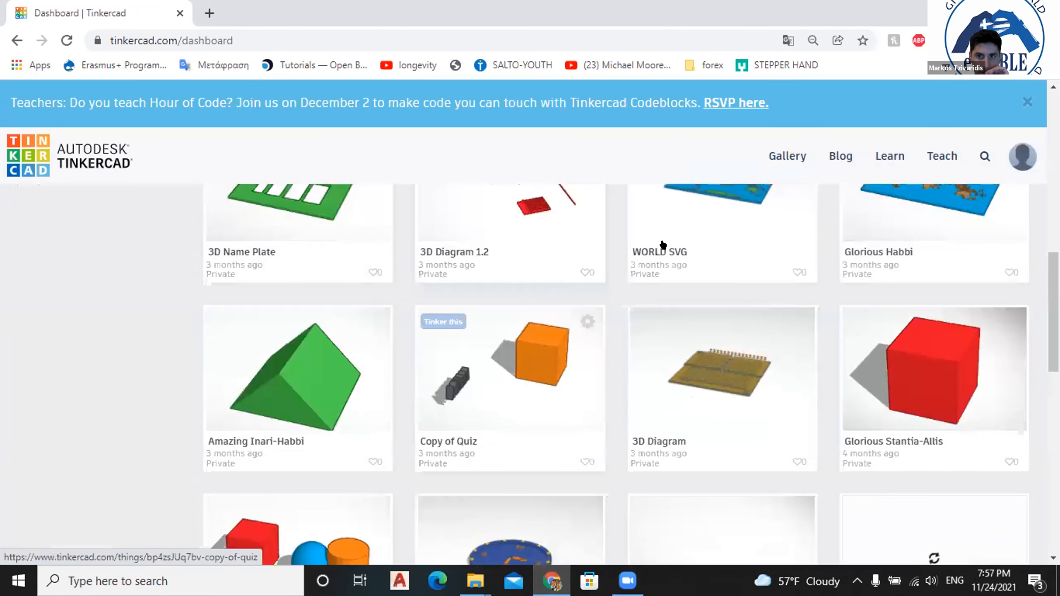
click(800, 260)
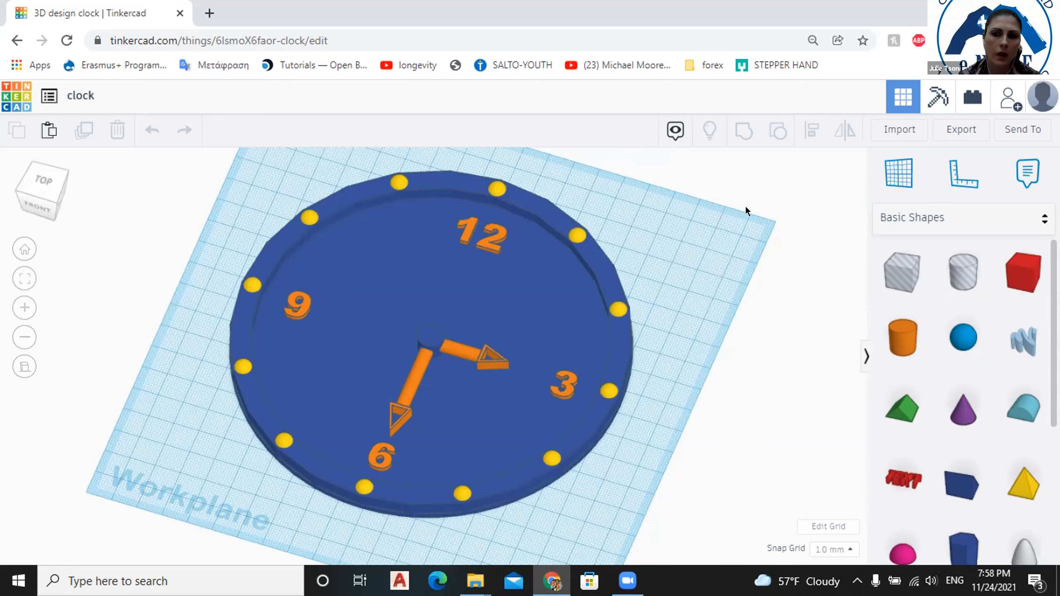
Examine the finished clock design from different views, checking its dial, rim and hands as selectable shapes.
right_drag(744, 210, 684, 229)
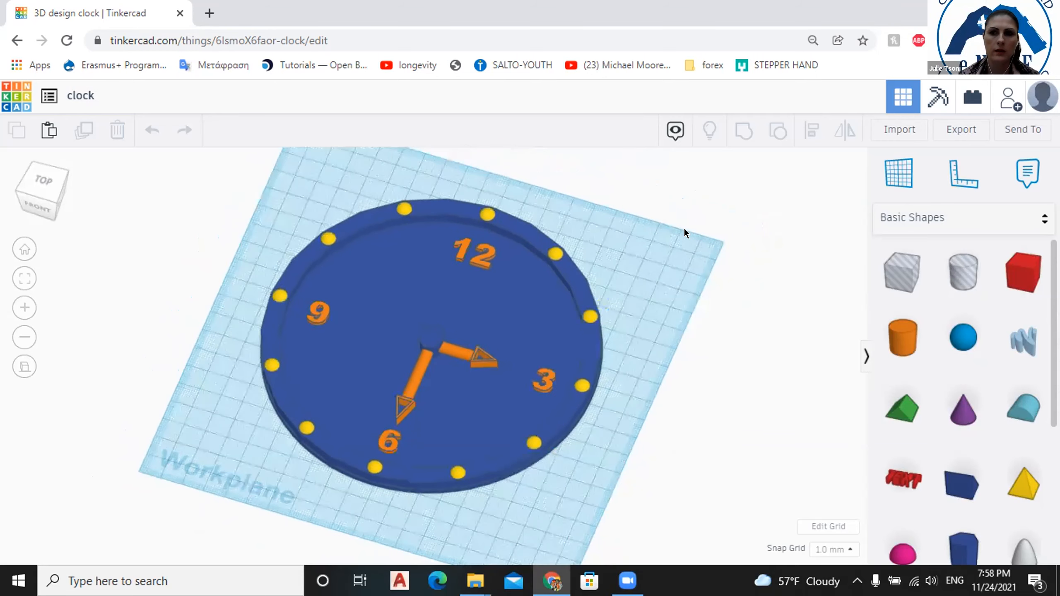
scroll(747, 241, up, 3)
click(912, 171)
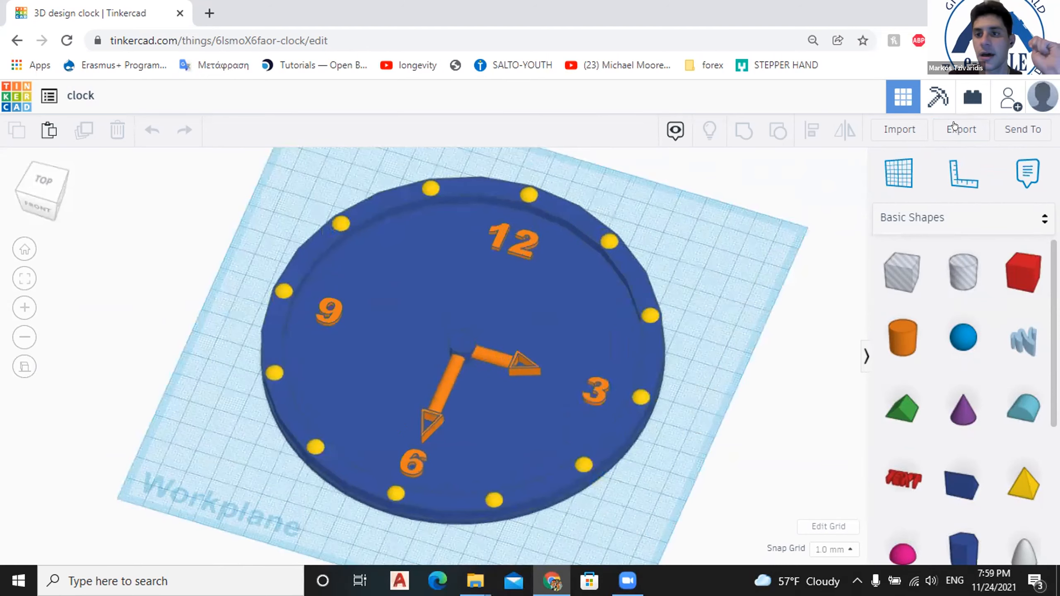
scroll(672, 267, down, 1)
scroll(772, 543, down, 1)
scroll(758, 523, up, 1)
drag(156, 167, 707, 503)
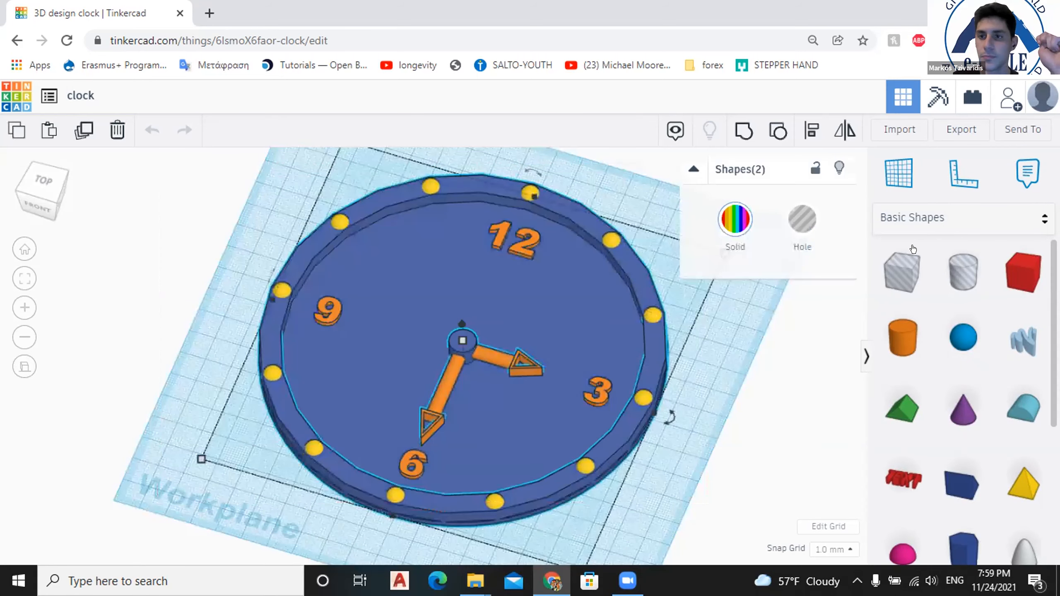
click(683, 242)
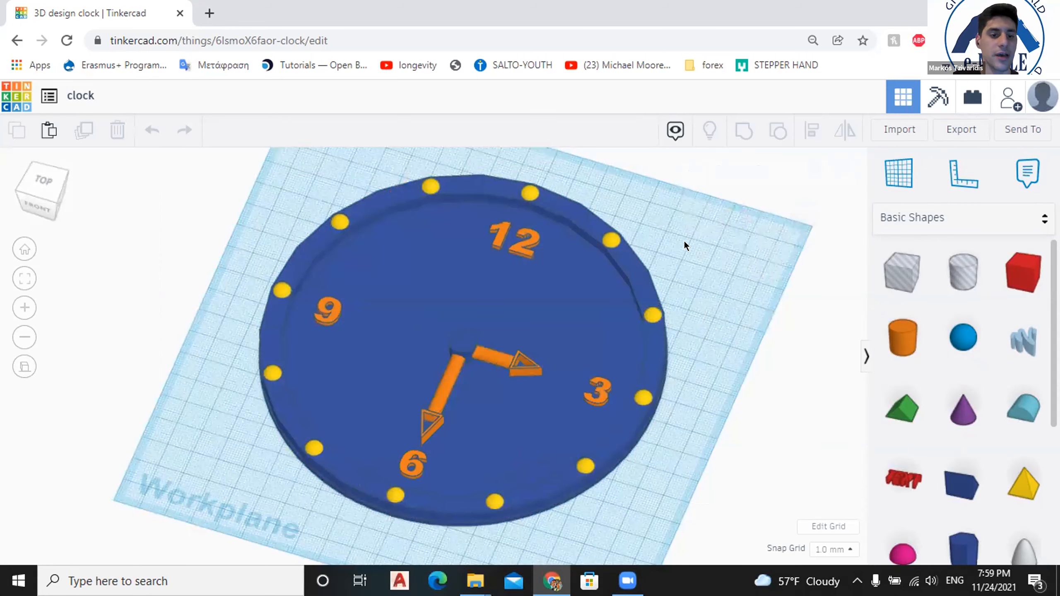
Export everything in the clock design as an STL file for 3D printing.
scroll(685, 242, down, 1)
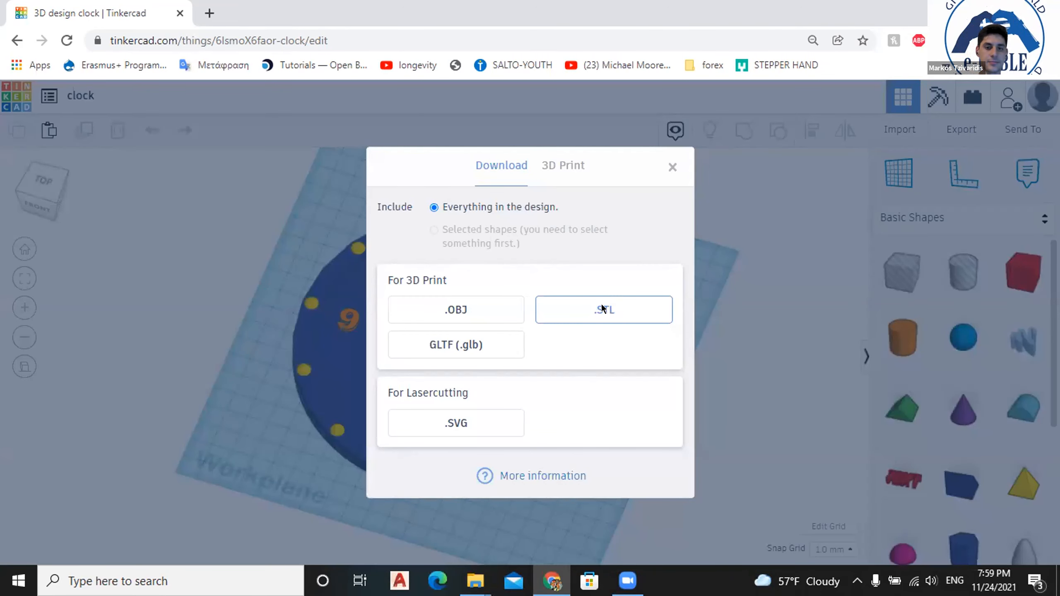
click(601, 308)
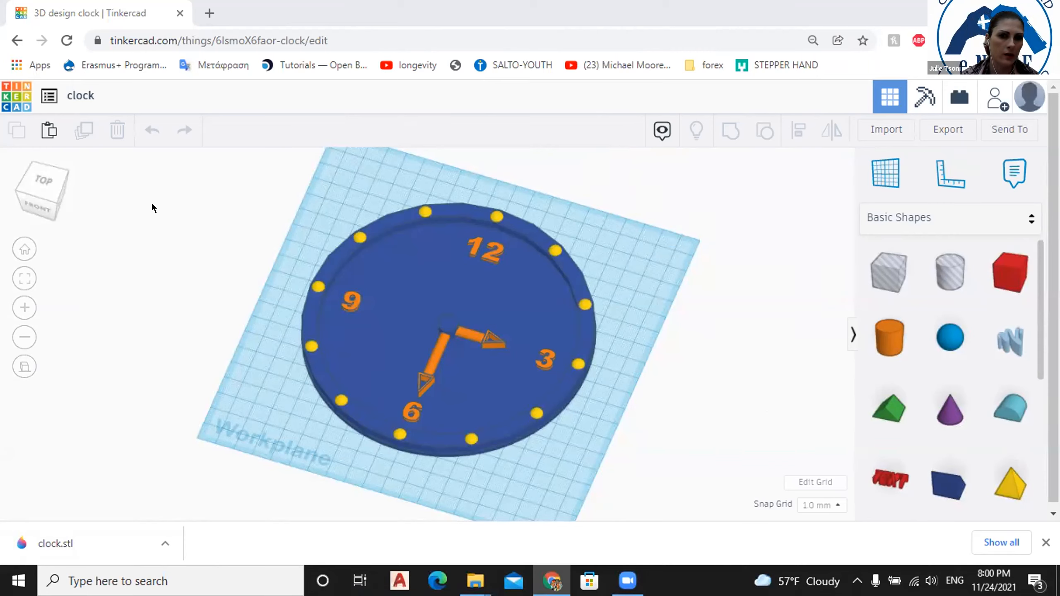
Select all the clock's shapes and hide them to clear the workplane.
right_drag(303, 231, 609, 462)
mouse_move(232, 196)
mouse_down()
mouse_move(654, 497)
mouse_move(683, 504)
mouse_up()
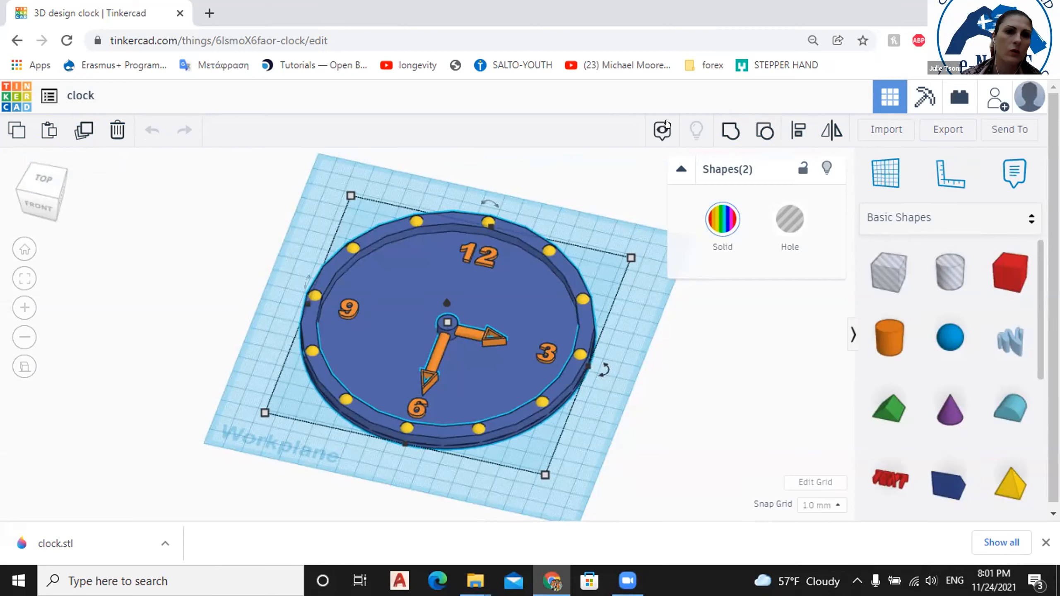
click(825, 168)
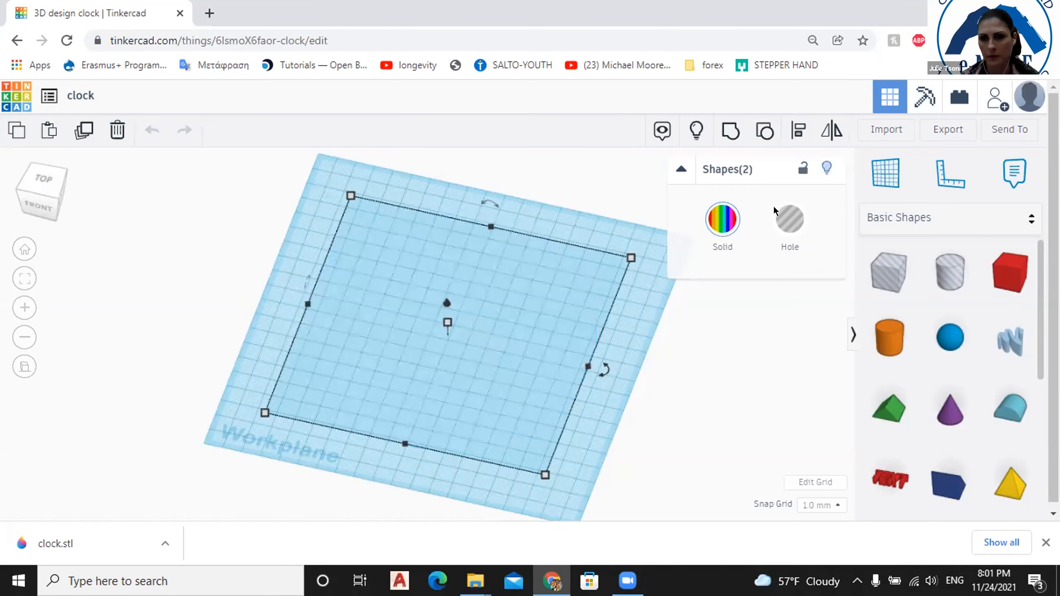
scroll(918, 334, down, 5)
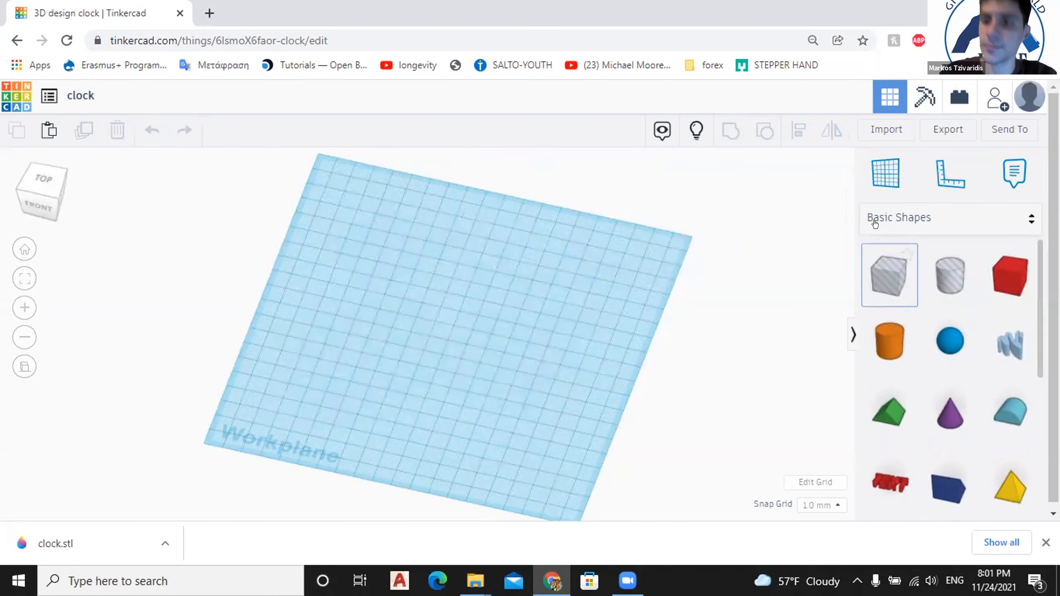
scroll(941, 343, up, 5)
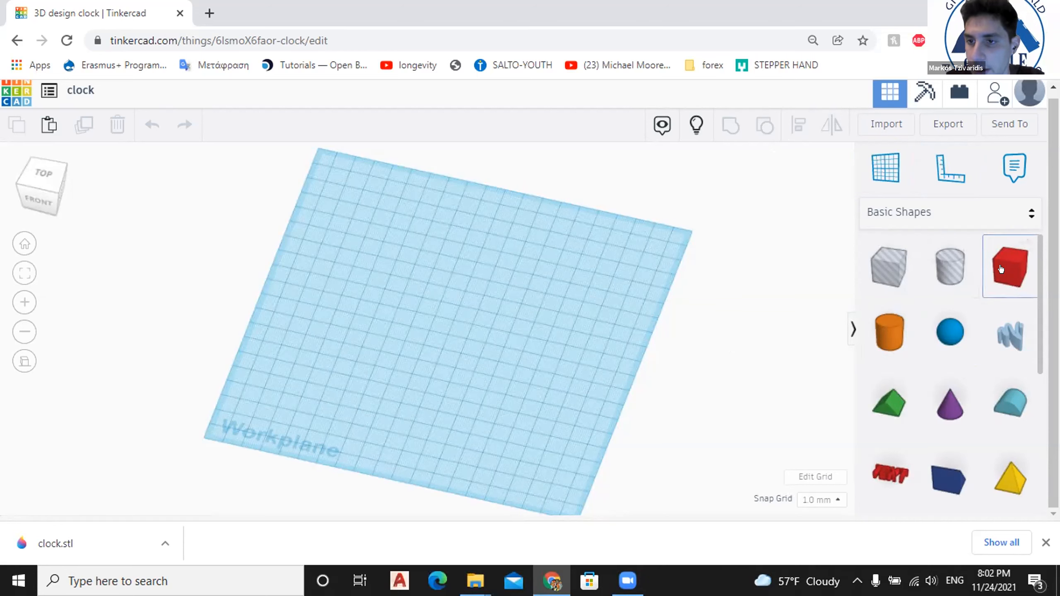
Place a red box on the empty workplane and reshape it into a flat, elongated slab.
click(397, 366)
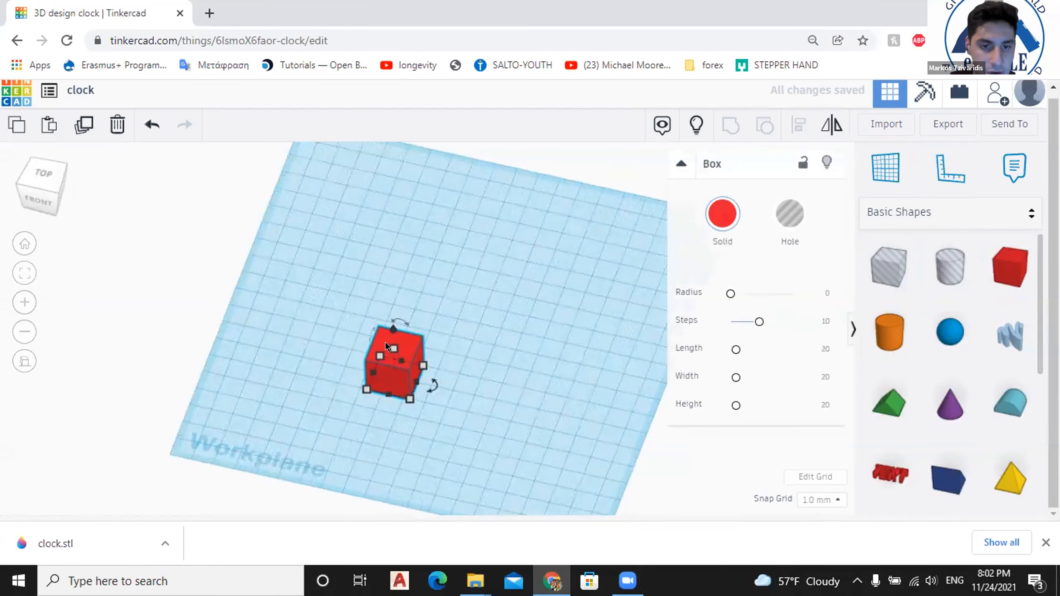
scroll(377, 350, up, 2)
drag(385, 354, 384, 385)
drag(405, 416, 368, 476)
drag(424, 327, 512, 350)
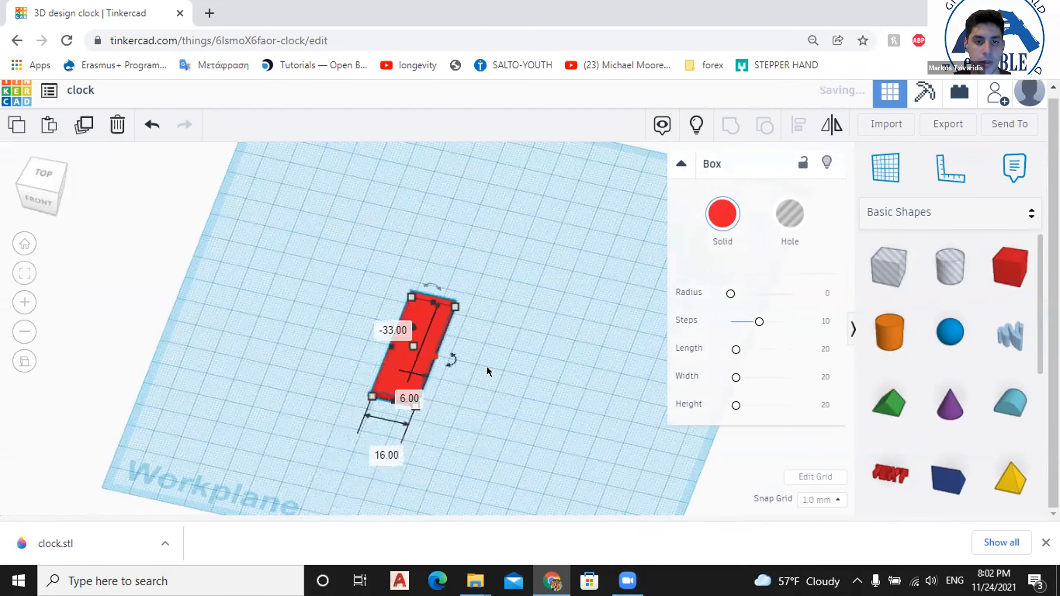
Duplicate the red slab, then shift the copy beside the original, raise it slightly and rotate it.
right_drag(487, 367, 426, 330)
scroll(426, 331, up, 2)
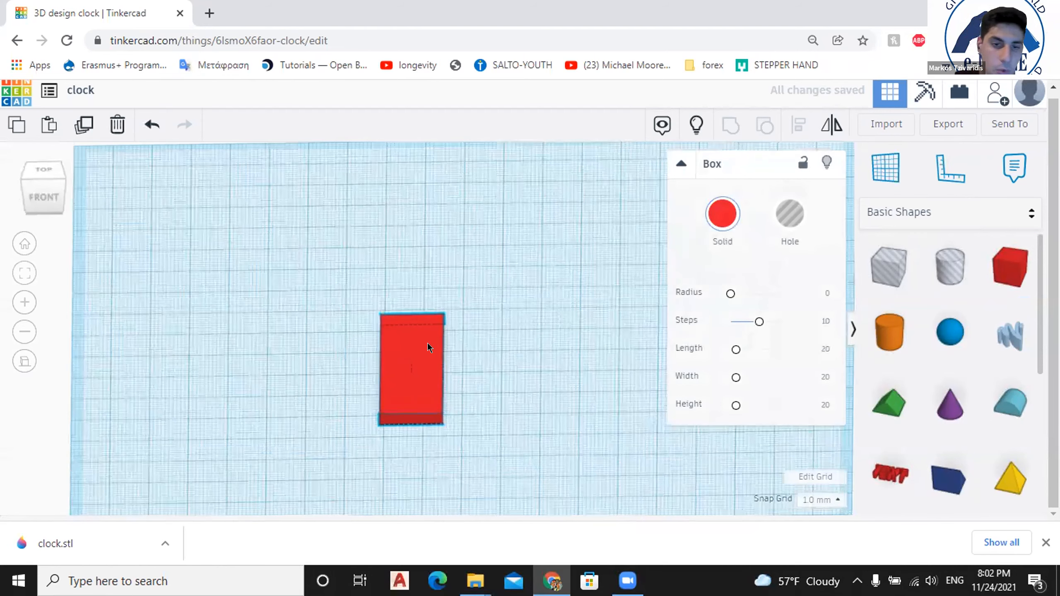
click(427, 344)
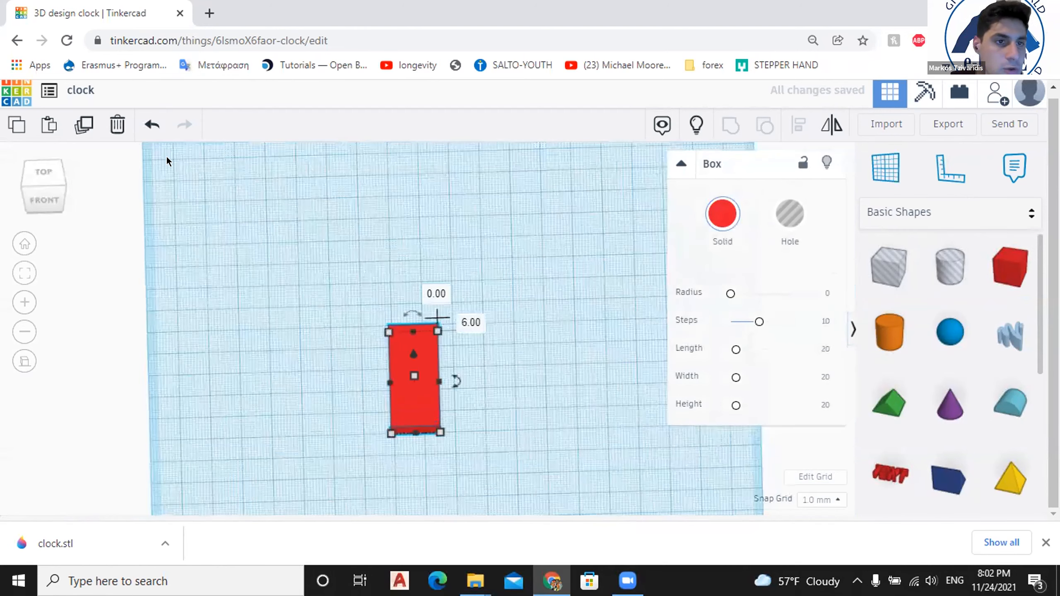
click(83, 124)
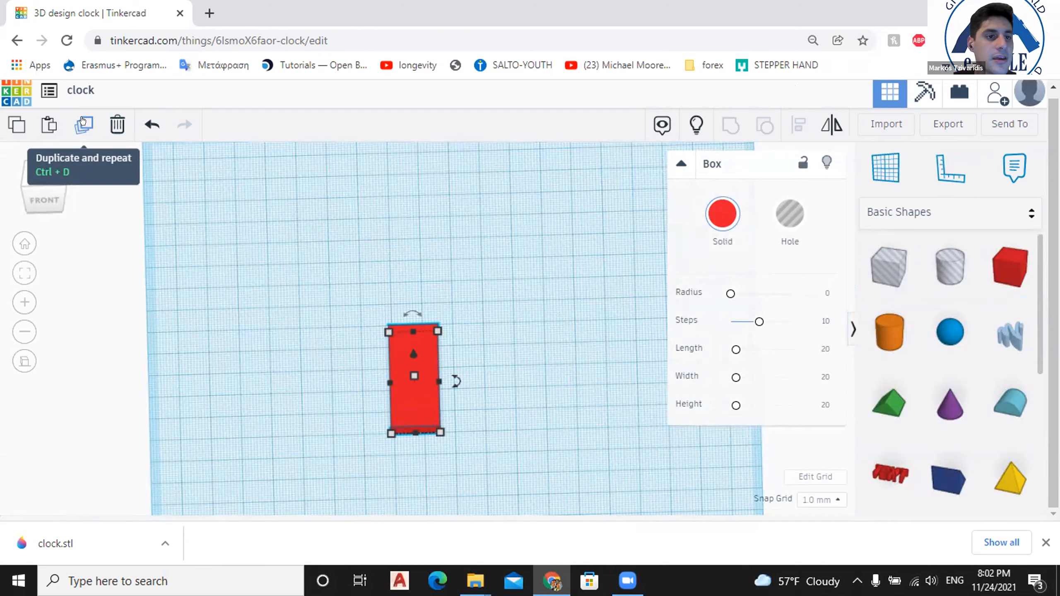
click(84, 121)
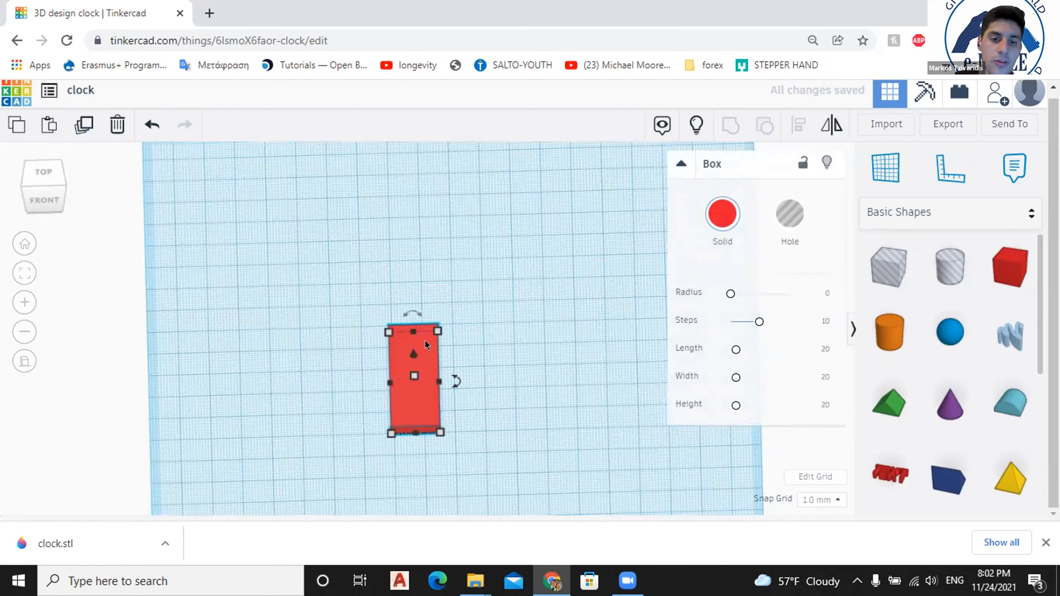
drag(425, 341, 486, 340)
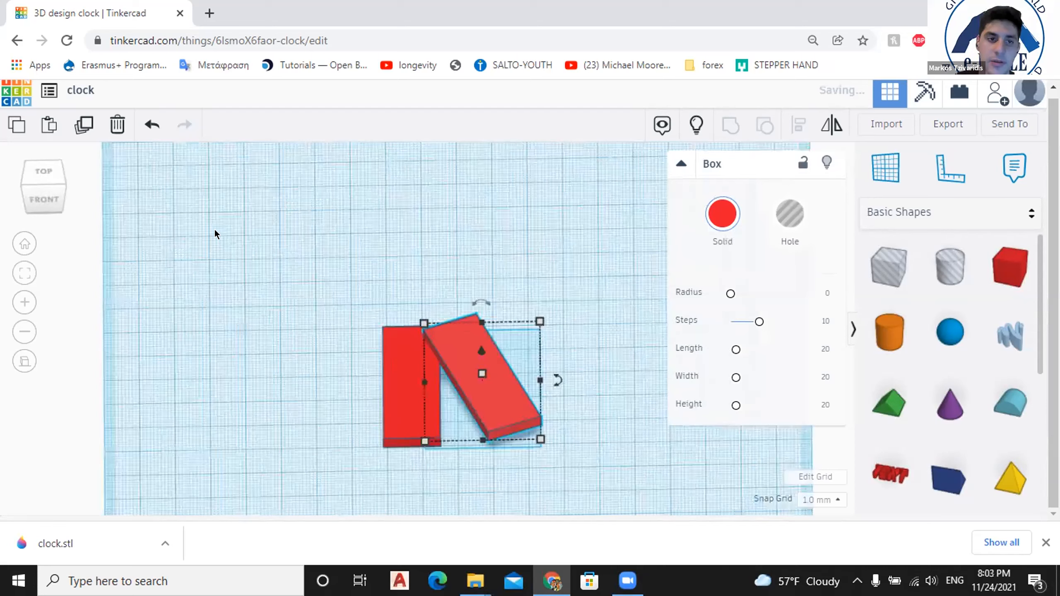
Repeat the moved and rotated duplicate until the slabs form a rising spiral like a staircase.
scroll(215, 229, down, 2)
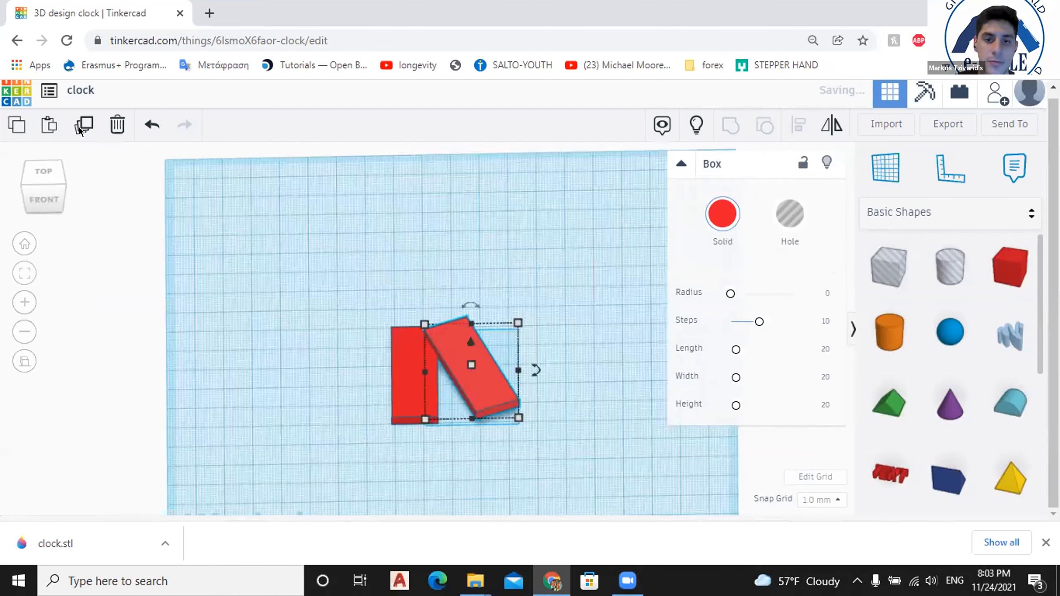
click(82, 125)
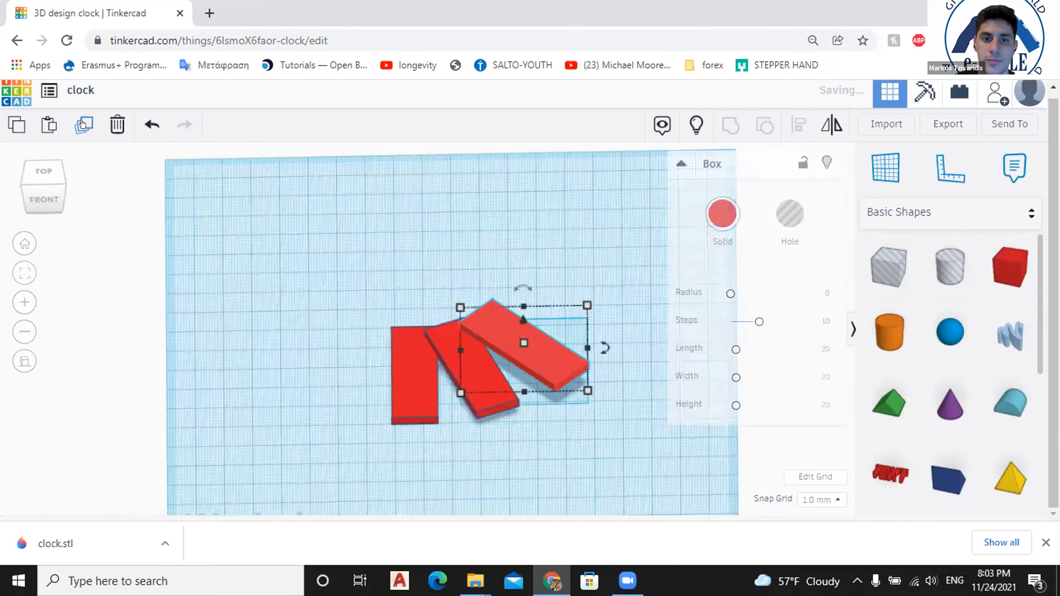
triple_click(87, 126)
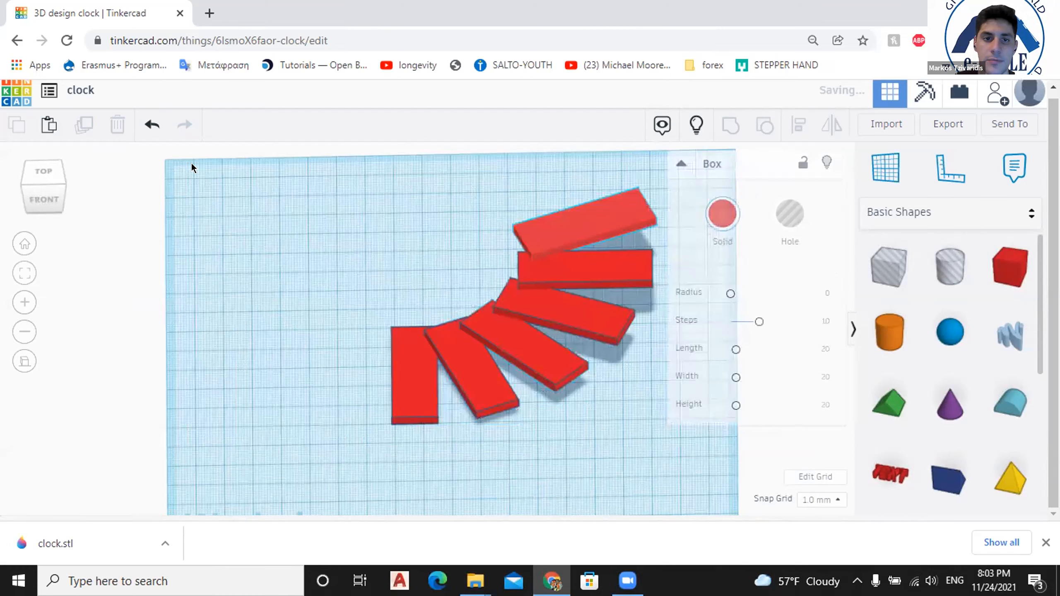
click(301, 203)
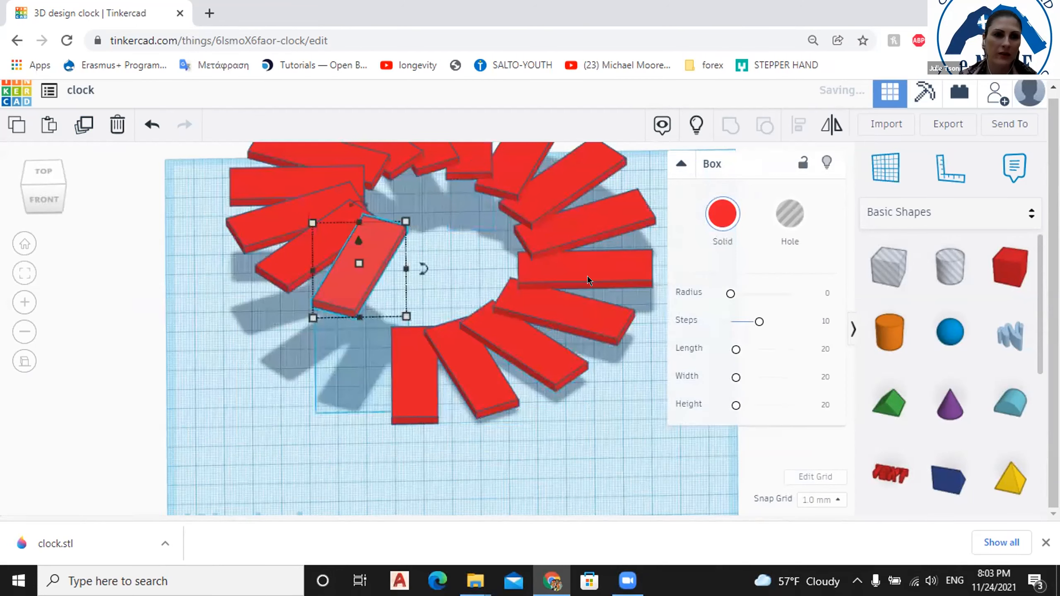
scroll(473, 215, down, 3)
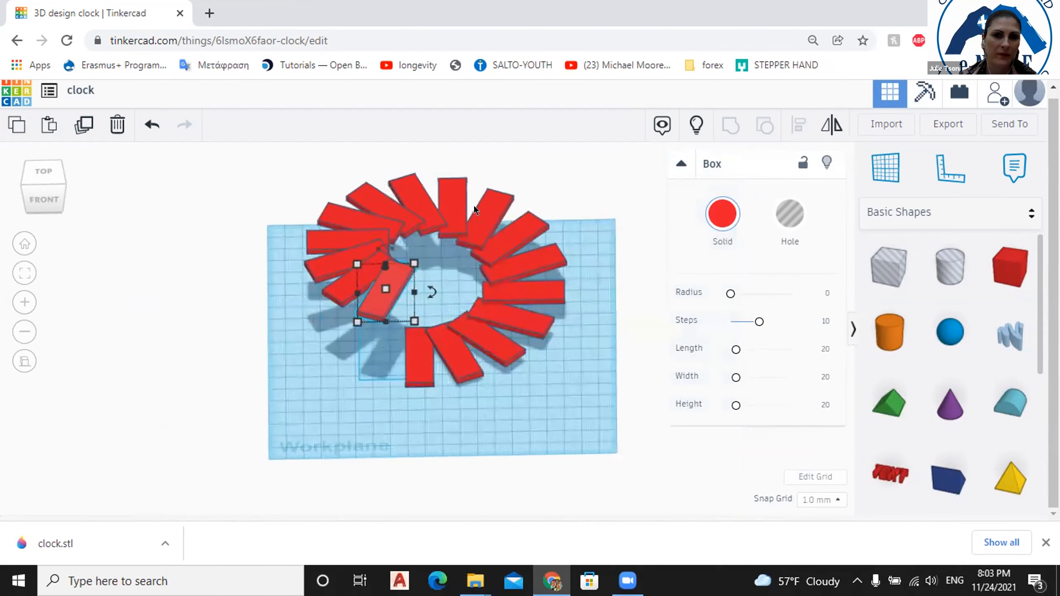
scroll(559, 191, up, 1)
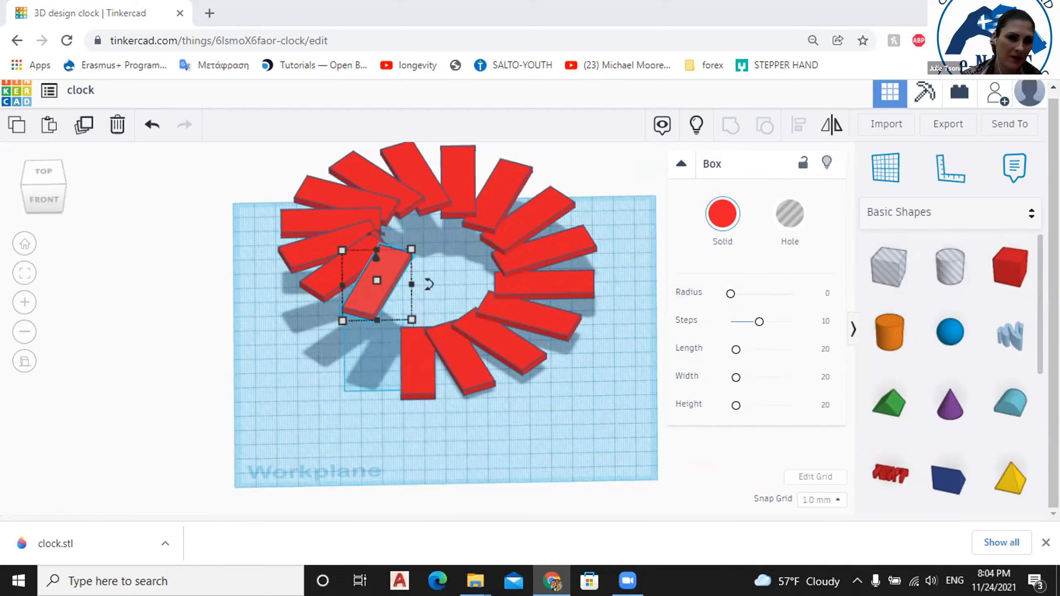
click(857, 581)
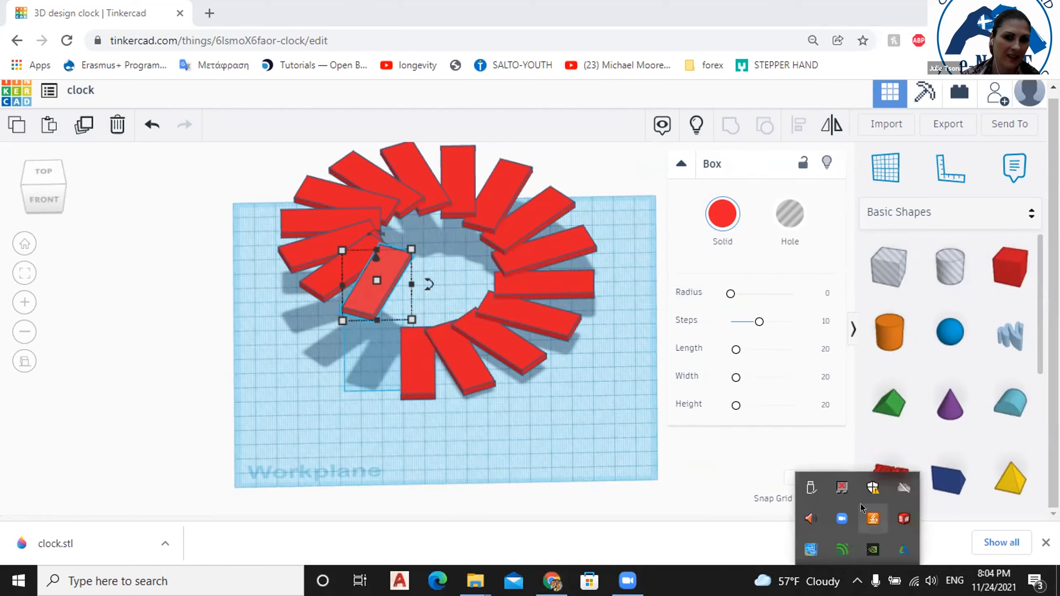